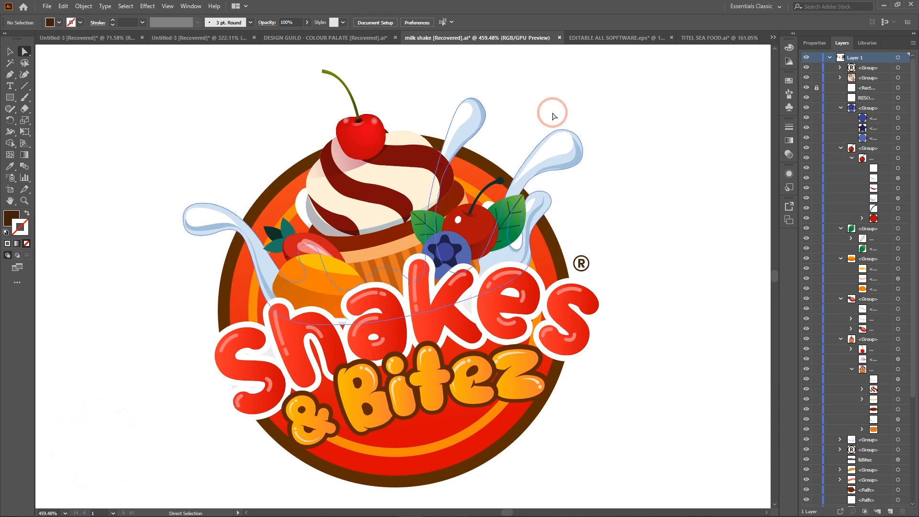
# Compare the Hero Movers, Tintels Ocean Foods and Shakes & Bitez logos by viewing their open documents, ending on the milk shake file
pyautogui.click(596, 38)
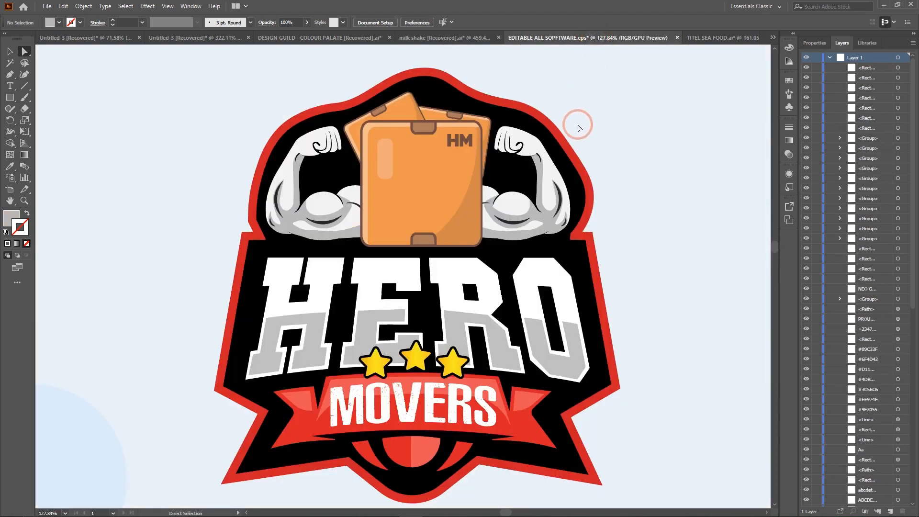
pyautogui.click(714, 38)
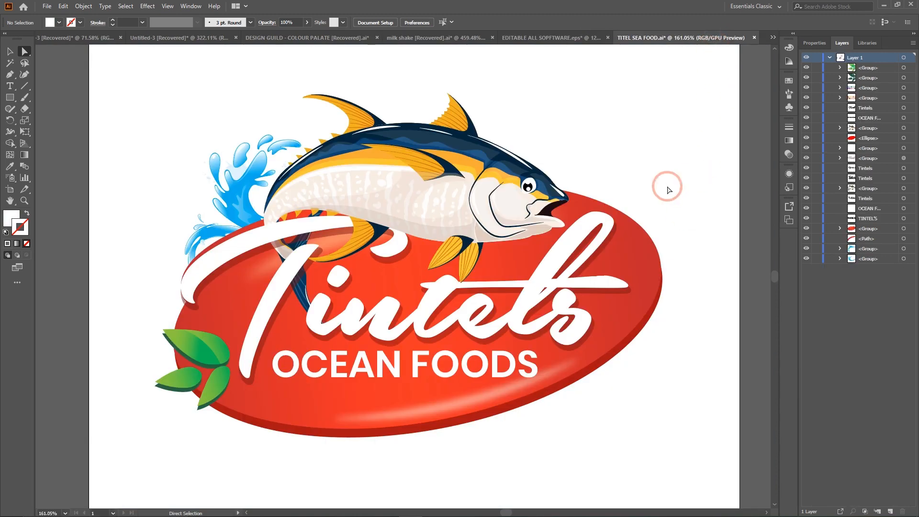
pyautogui.click(433, 42)
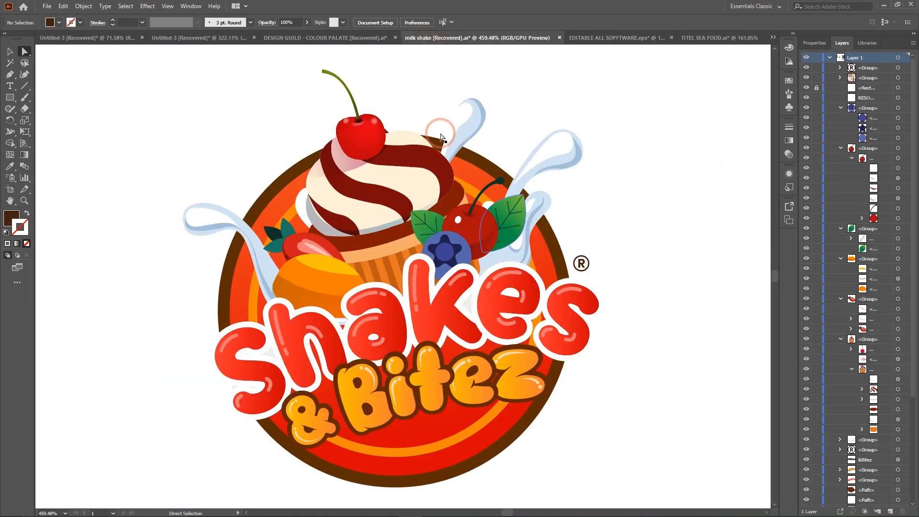
pyautogui.click(598, 38)
pyautogui.click(723, 38)
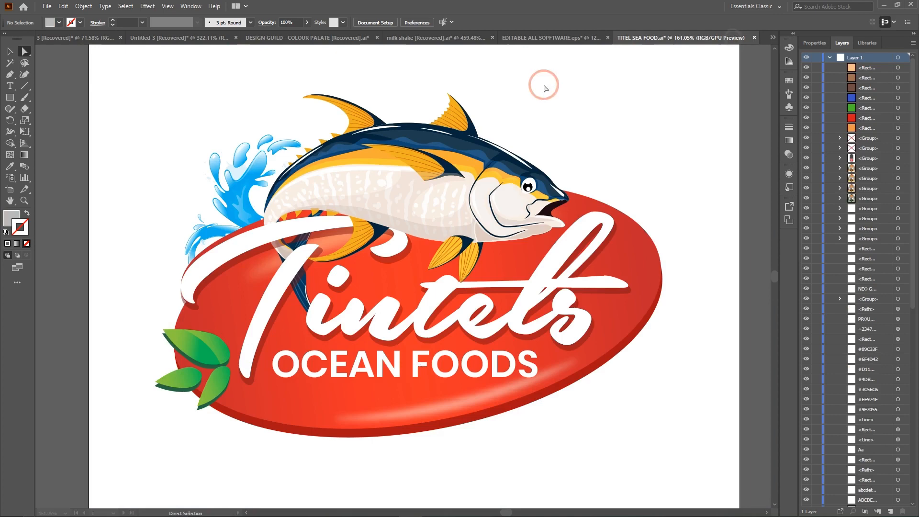
pyautogui.click(443, 38)
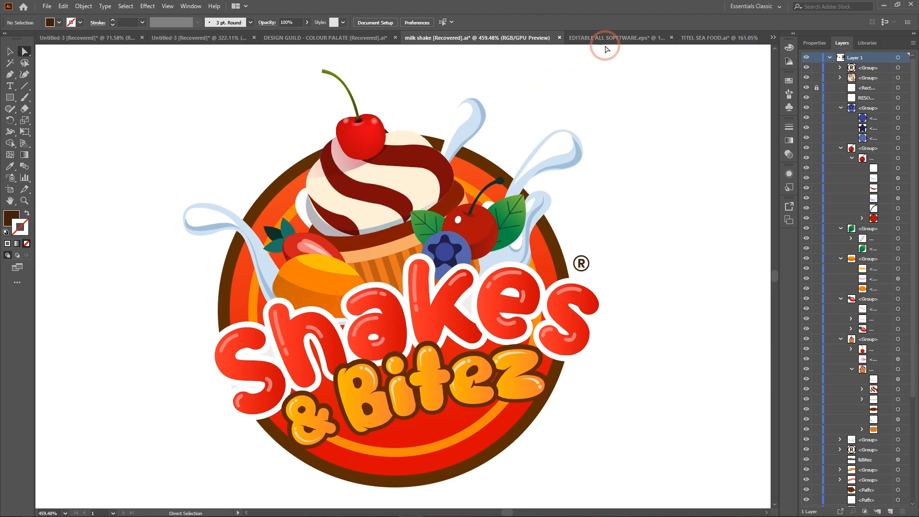
pyautogui.click(619, 37)
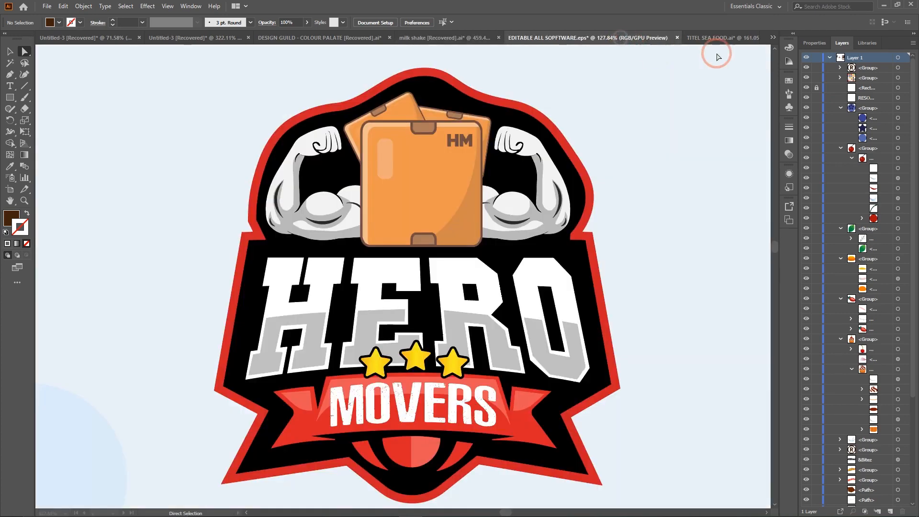
pyautogui.click(713, 38)
pyautogui.click(458, 38)
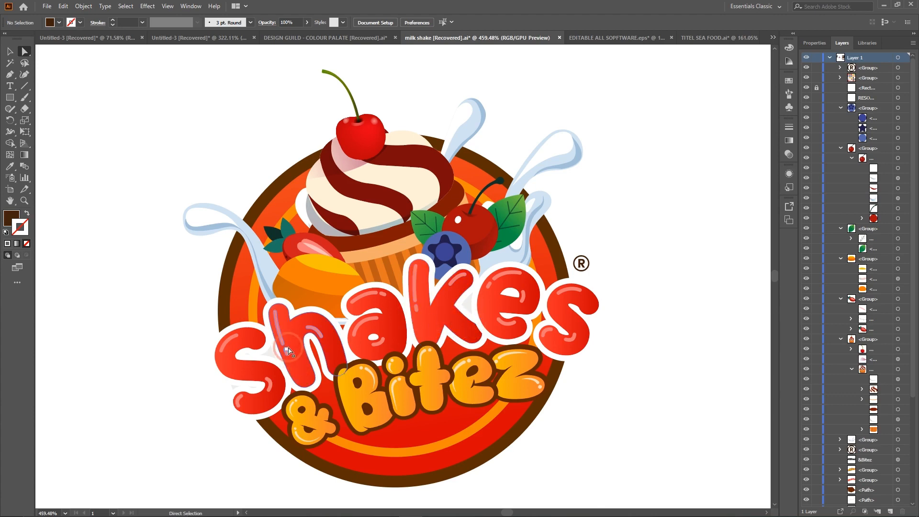
# View the Hero Movers and Tintels logos against the milk shake logo once more, finishing on the milk shake document
pyautogui.click(605, 37)
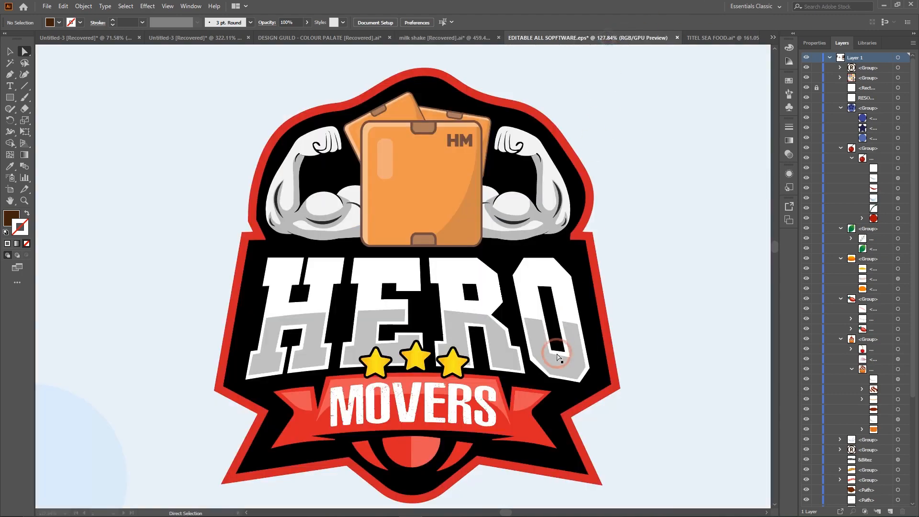
pyautogui.click(468, 38)
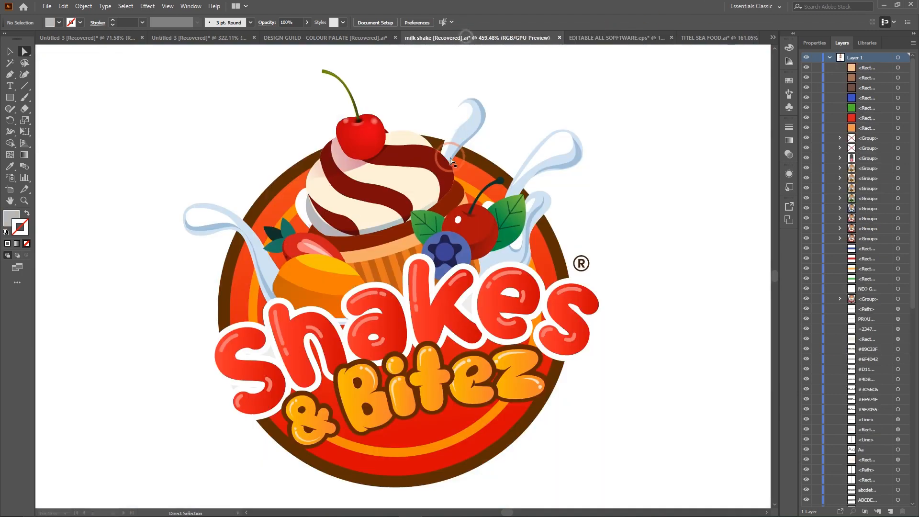
pyautogui.click(728, 37)
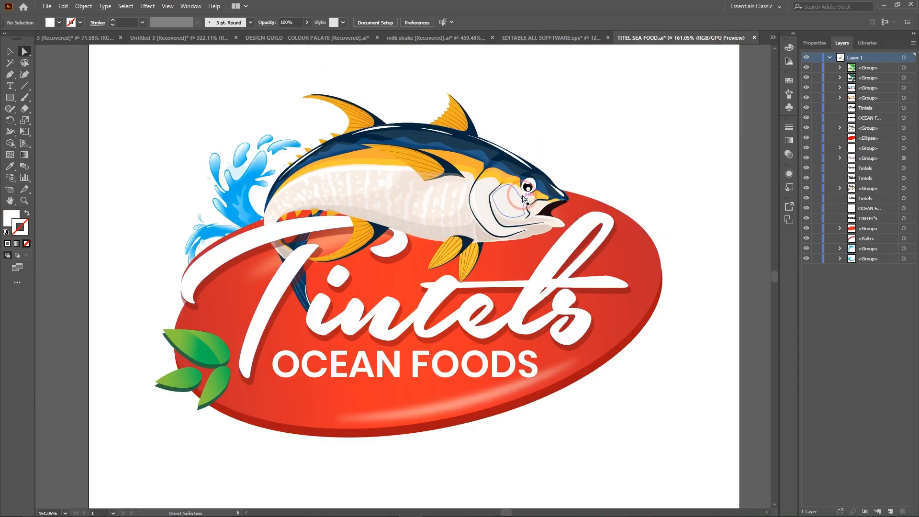
pyautogui.click(542, 37)
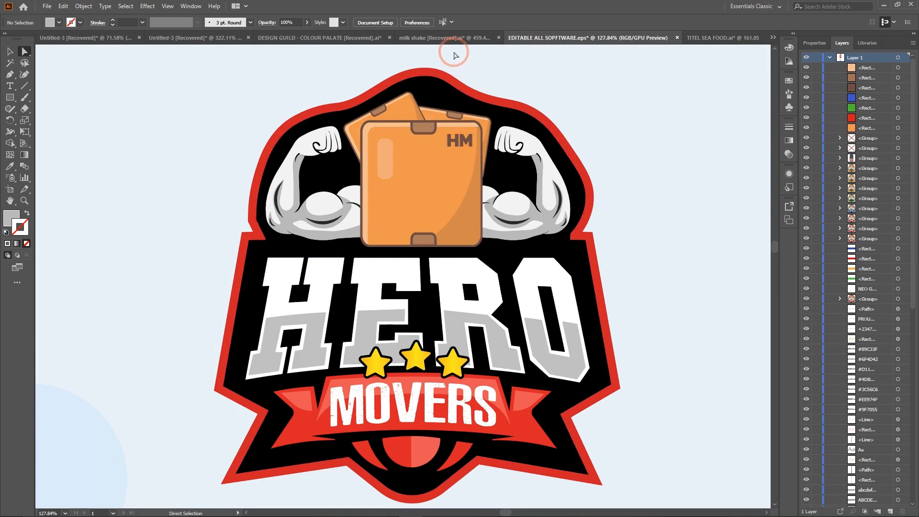
pyautogui.click(461, 37)
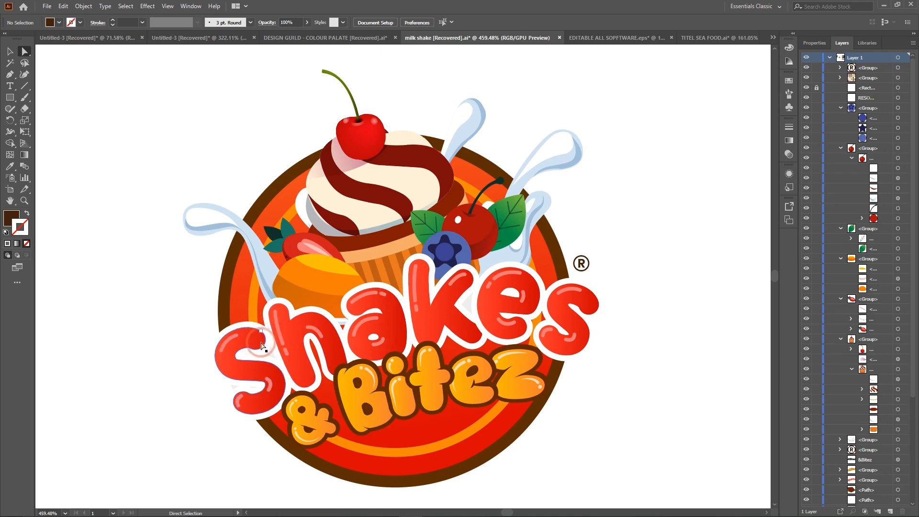
pyautogui.click(697, 39)
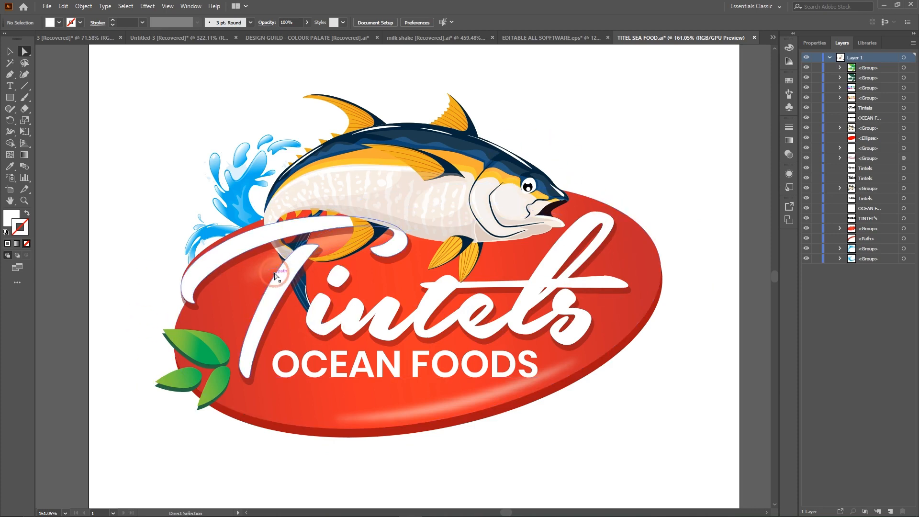
pyautogui.click(458, 39)
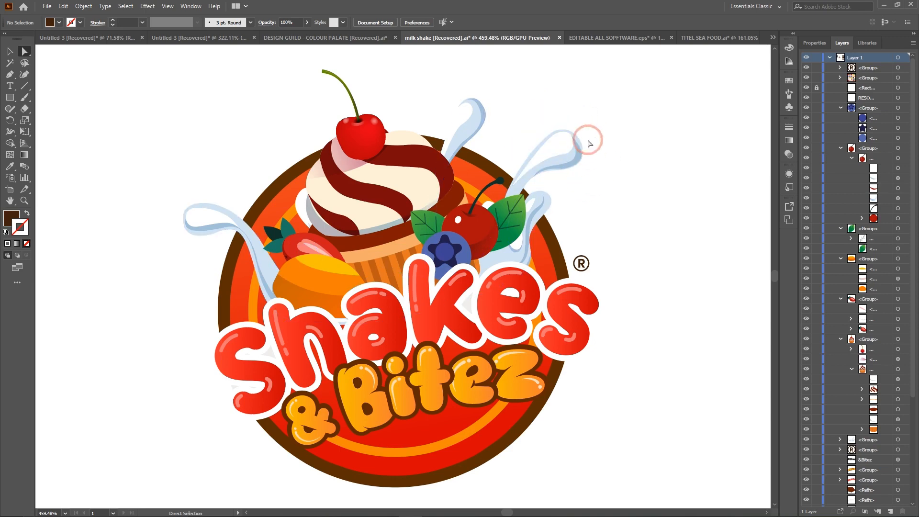
# Examine the paths of the blue water splash in the TITEL SEA FOOD document and return to the milk shake document
pyautogui.click(732, 38)
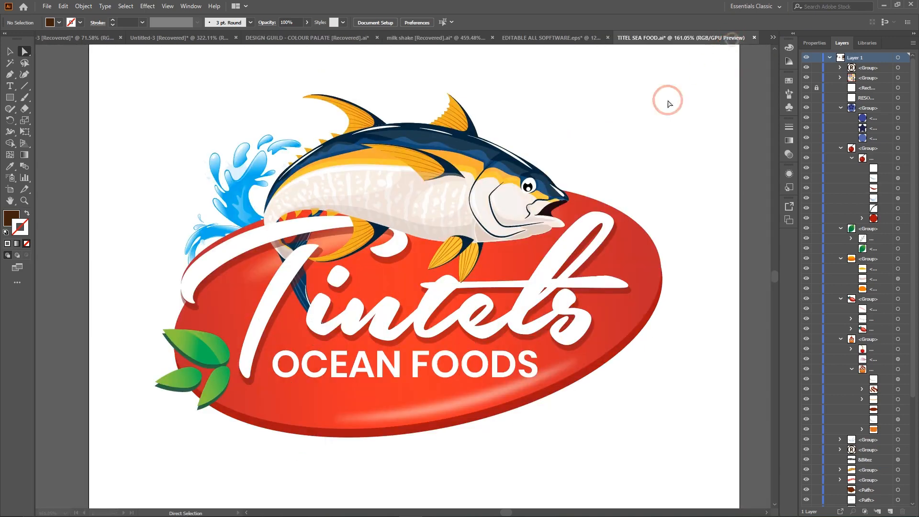
pyautogui.click(238, 169)
pyautogui.click(234, 208)
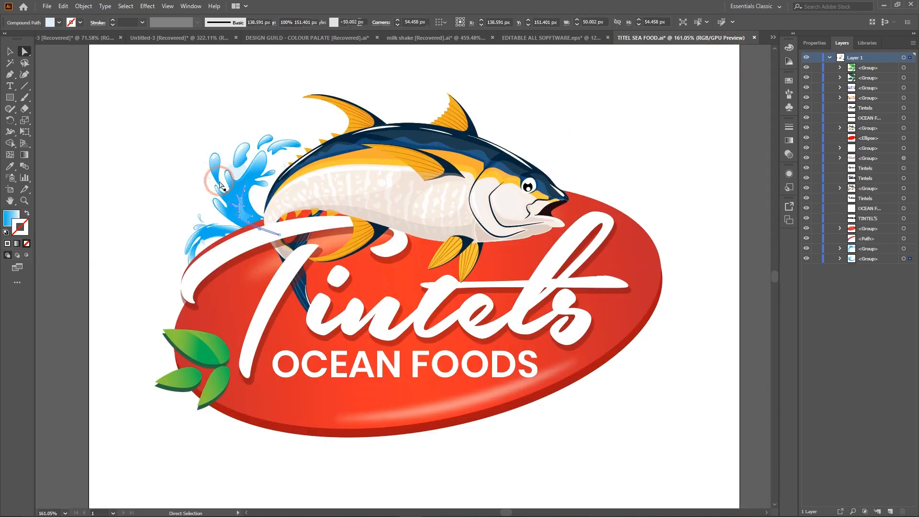
pyautogui.click(243, 176)
pyautogui.click(457, 39)
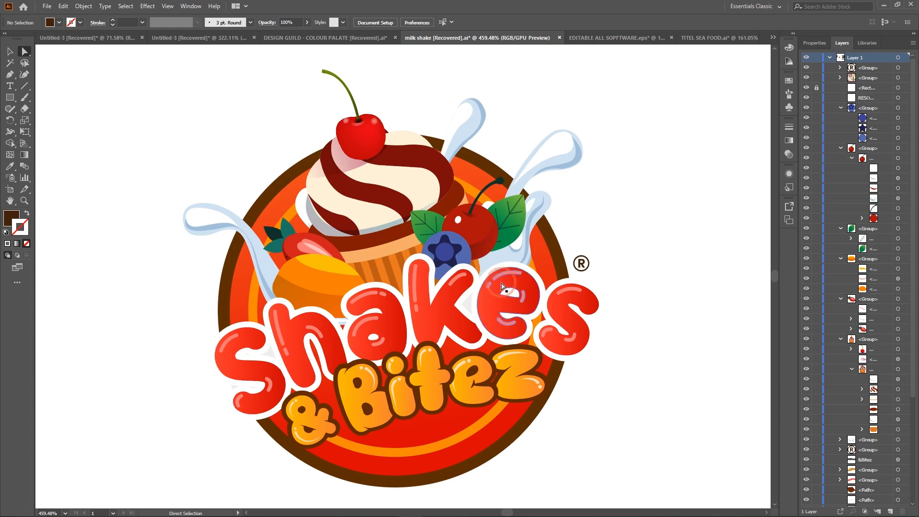
# Pull the berry cluster, cupcake, Shakes lettering, & Bitez lettering, mango and strawberry out of position with the Selection tool to show the separate groups
pyautogui.click(9, 52)
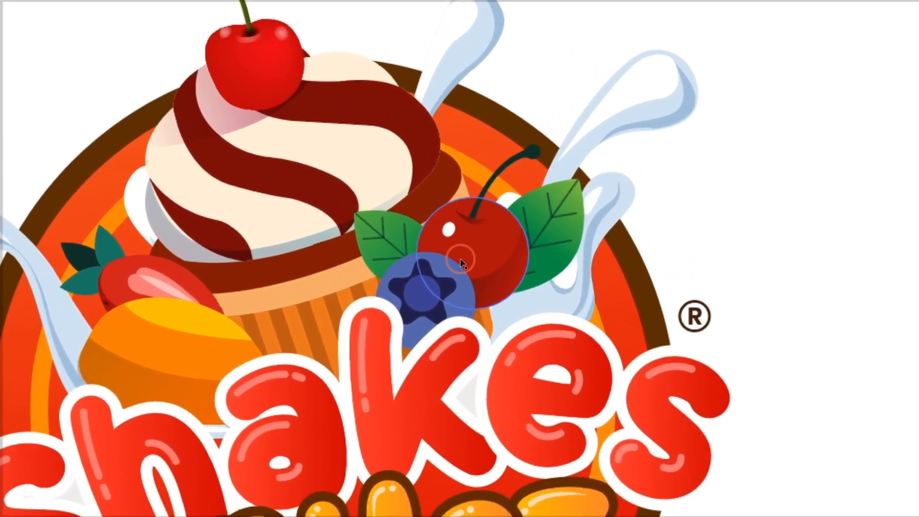
pyautogui.click(467, 235)
pyautogui.moveTo(459, 262); pyautogui.dragTo(448, 280)
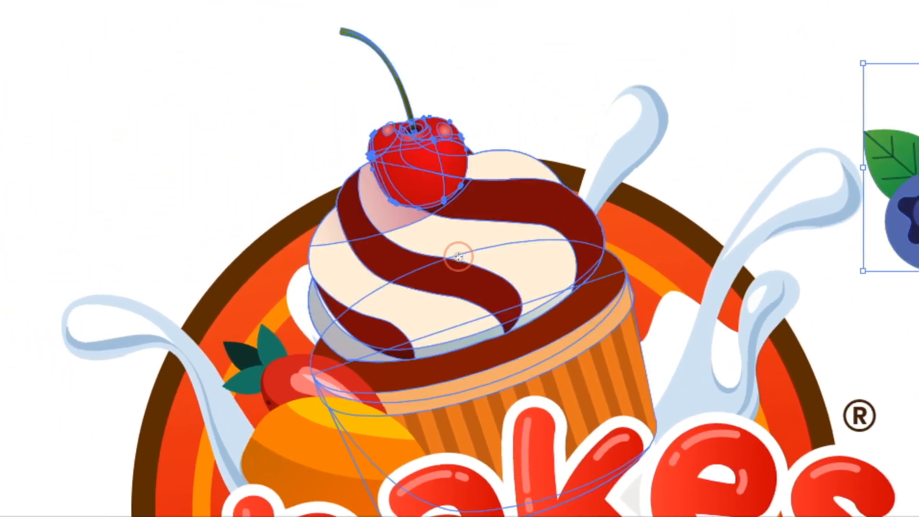
pyautogui.moveTo(120, 172); pyautogui.dragTo(64, 177)
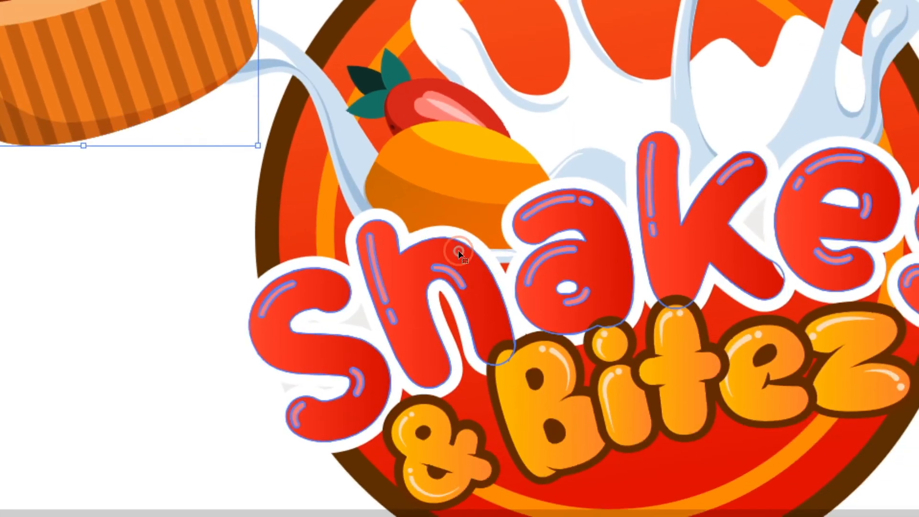
pyautogui.moveTo(458, 250); pyautogui.dragTo(423, 286)
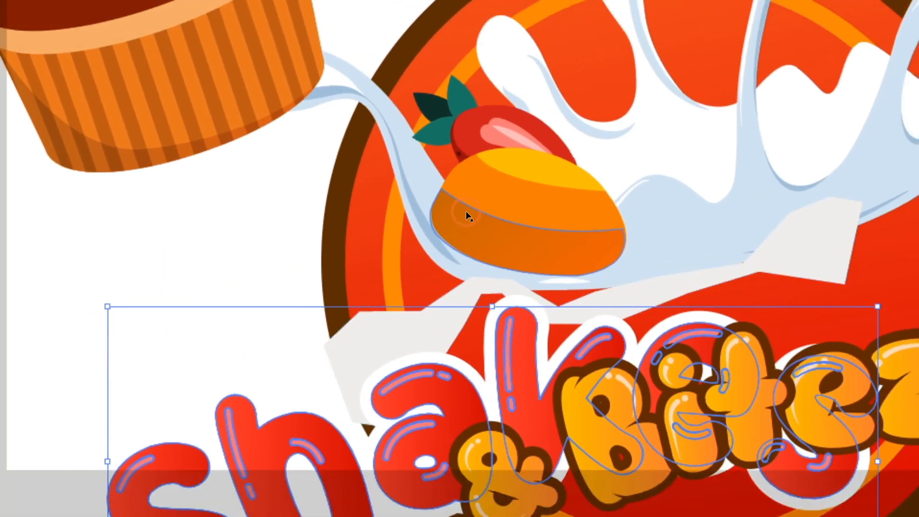
pyautogui.moveTo(631, 36); pyautogui.dragTo(644, 34)
pyautogui.moveTo(506, 247); pyautogui.dragTo(867, 282)
pyautogui.moveTo(503, 175); pyautogui.dragTo(446, 100)
pyautogui.moveTo(430, 302); pyautogui.dragTo(430, 303)
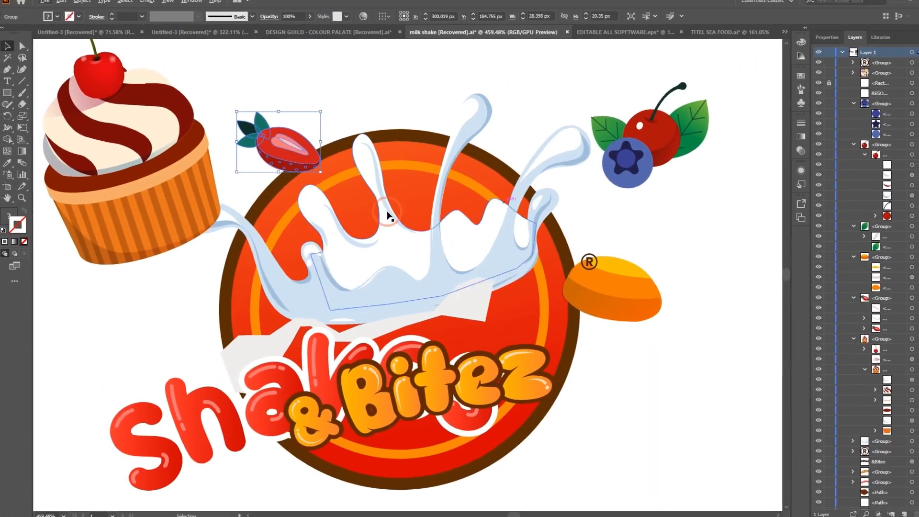
# Undo the moves of the Shakes & Bitez logo elements and clear the selection
pyautogui.hotkey('ctrl', 'z')
pyautogui.hotkey('ctrl', 'z')
pyautogui.hotkey('ctrl', 'z')
pyautogui.hotkey('ctrl', 'z')
pyautogui.hotkey('ctrl', 'z')
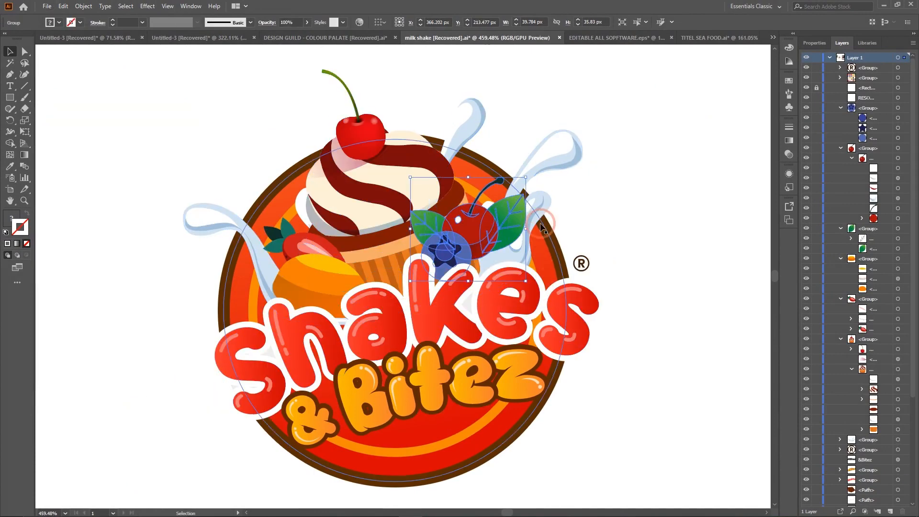
pyautogui.click(633, 226)
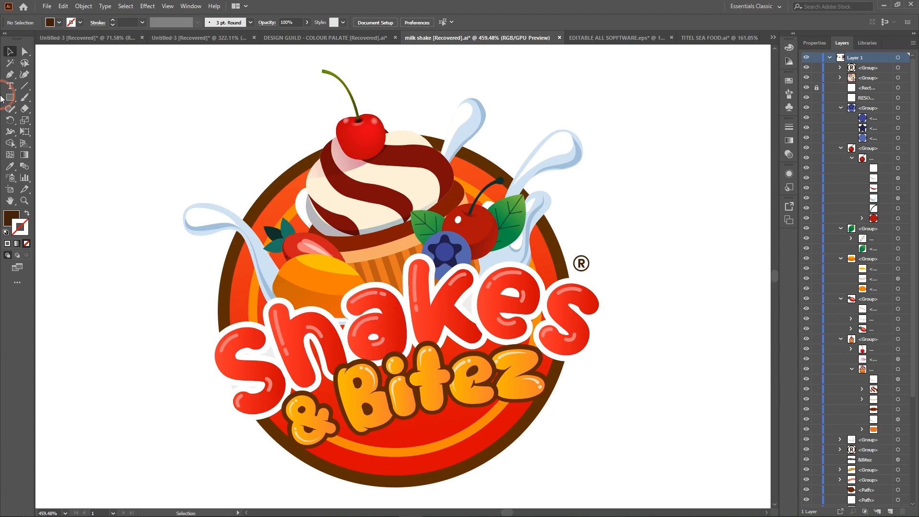
# Separate the stacked shapes of the letter a in Shakes with Direct Selection, moving the red face beside the badge and the white-outlined shape over the cupcake
pyautogui.click(25, 51)
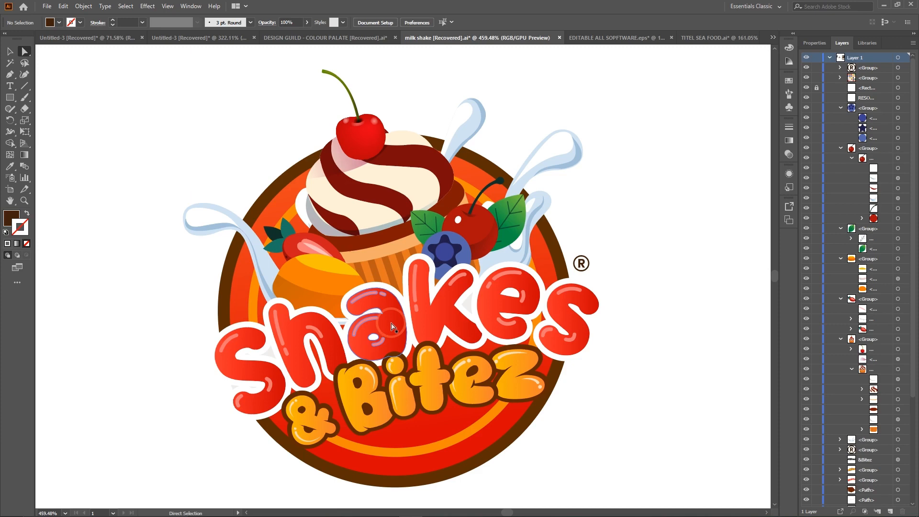
pyautogui.moveTo(391, 327); pyautogui.dragTo(657, 438)
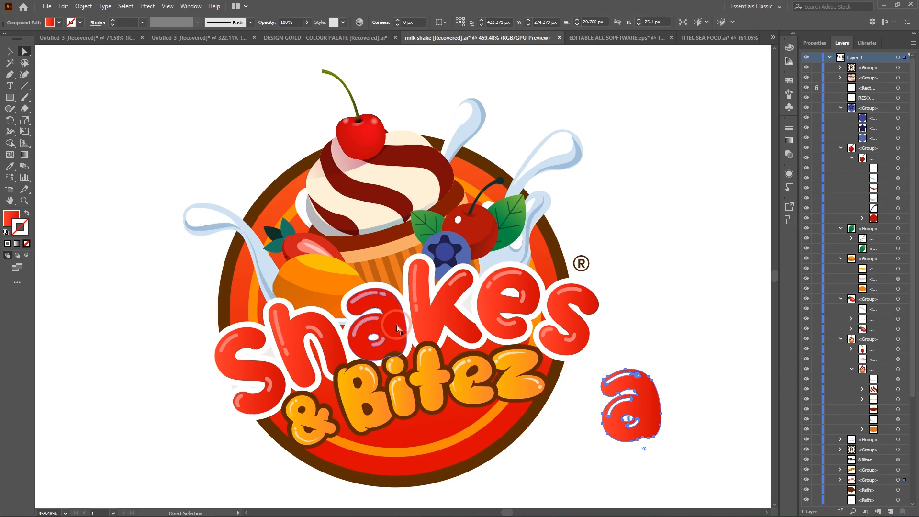
pyautogui.moveTo(393, 332); pyautogui.dragTo(361, 246)
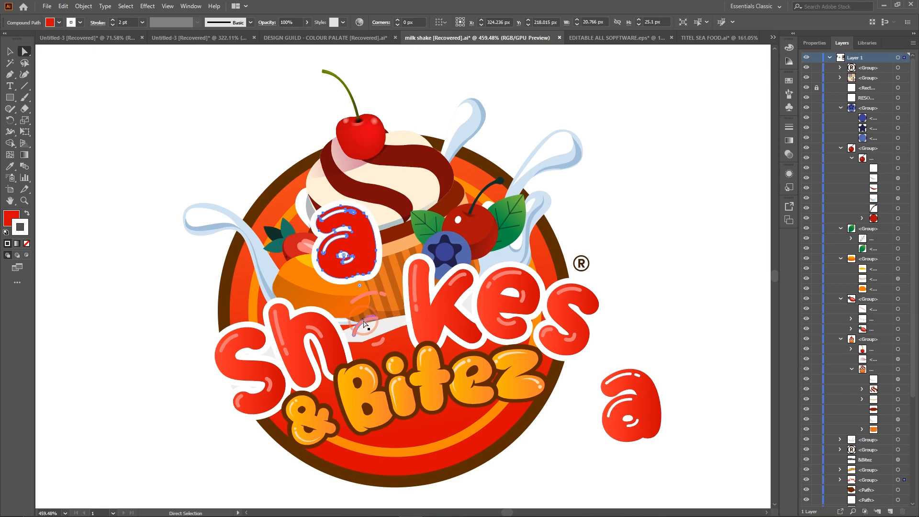
pyautogui.moveTo(363, 320); pyautogui.dragTo(319, 296)
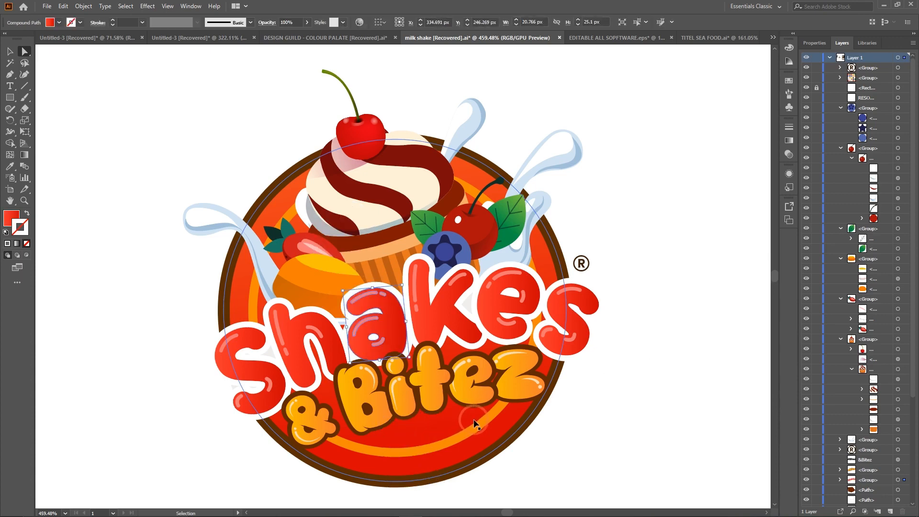
# Move the whole & Bitez lettering group down with the Selection tool, and undo the move
pyautogui.press('a')
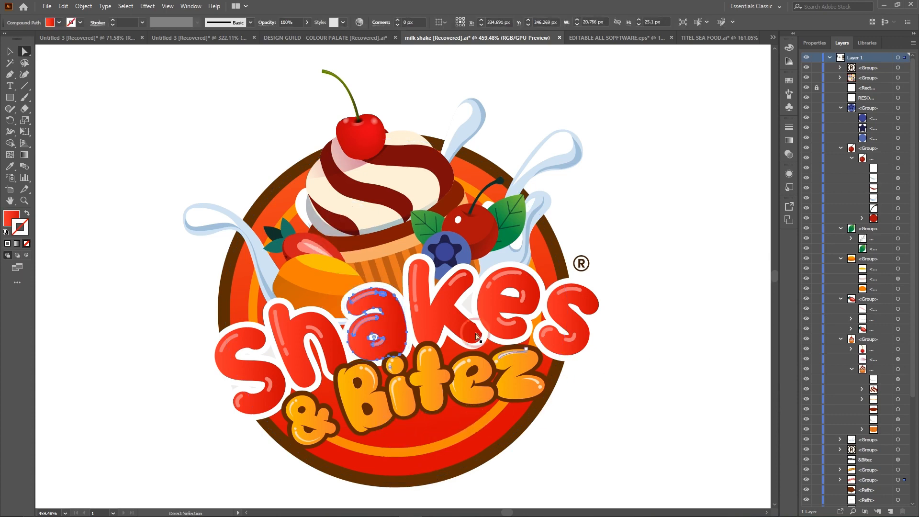
pyautogui.click(10, 51)
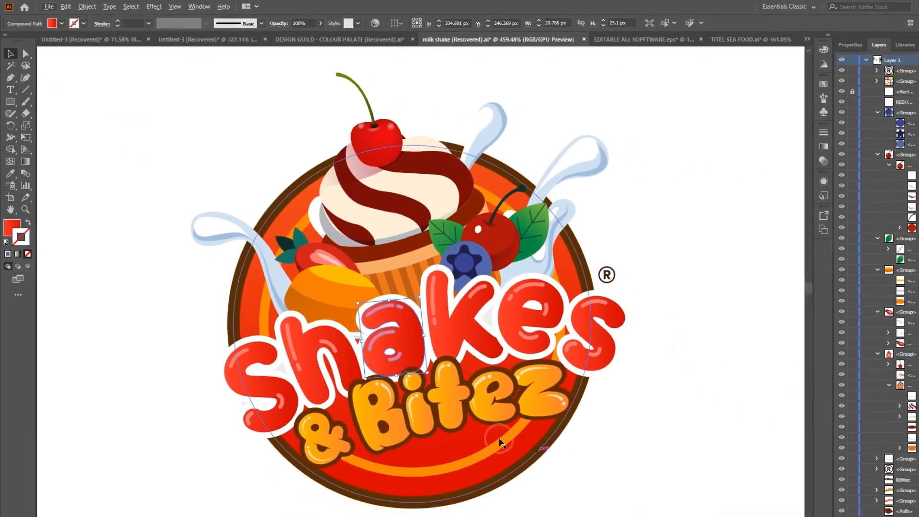
pyautogui.moveTo(444, 402); pyautogui.dragTo(445, 434)
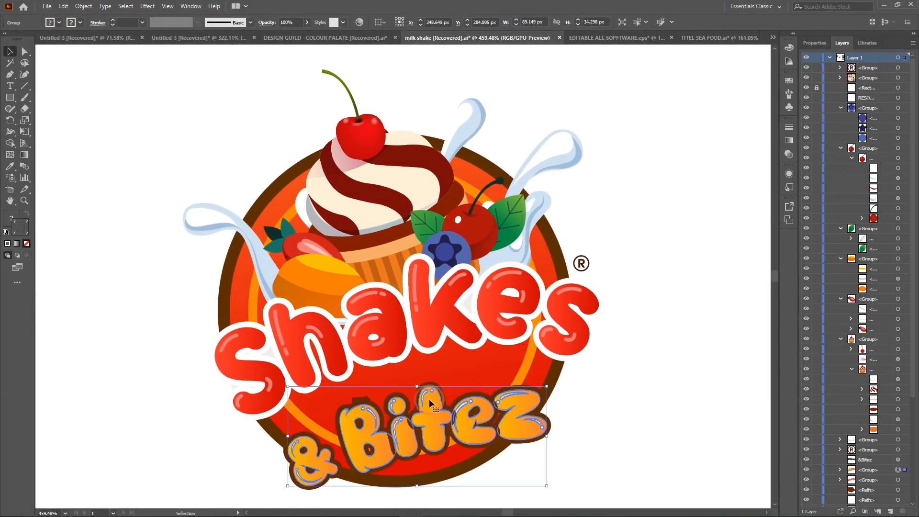
pyautogui.hotkey('ctrl', 'z')
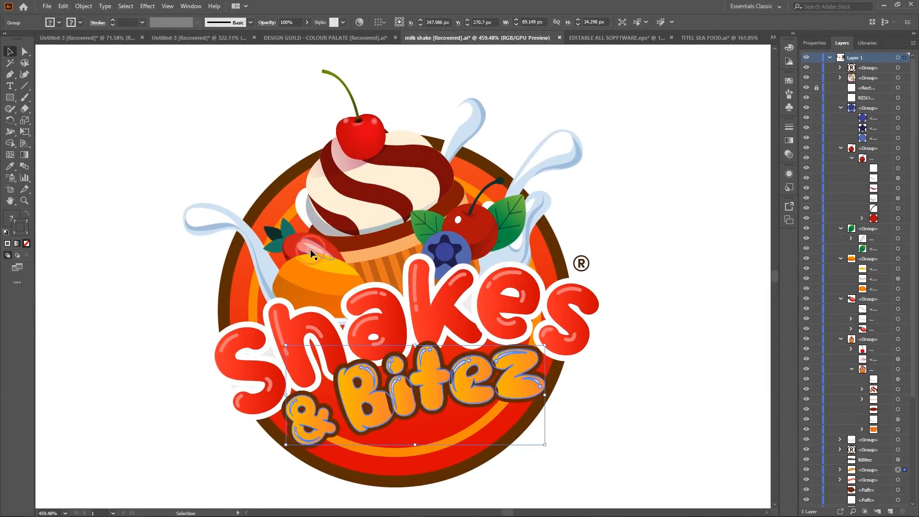
# Move the strawberry group away from the mango, undo the move, and deselect everything with the Direct Selection tool active
pyautogui.moveTo(303, 250); pyautogui.dragTo(280, 227)
pyautogui.hotkey('ctrl', 'z')
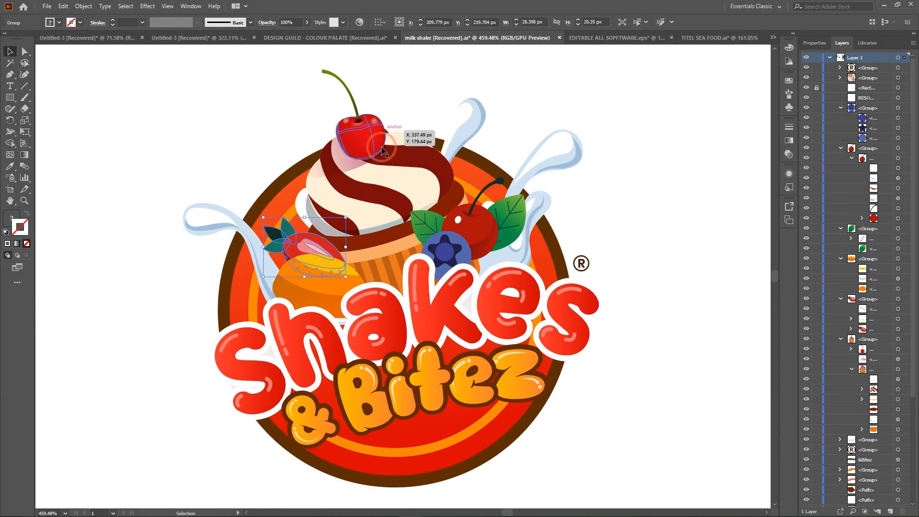
pyautogui.click(363, 137)
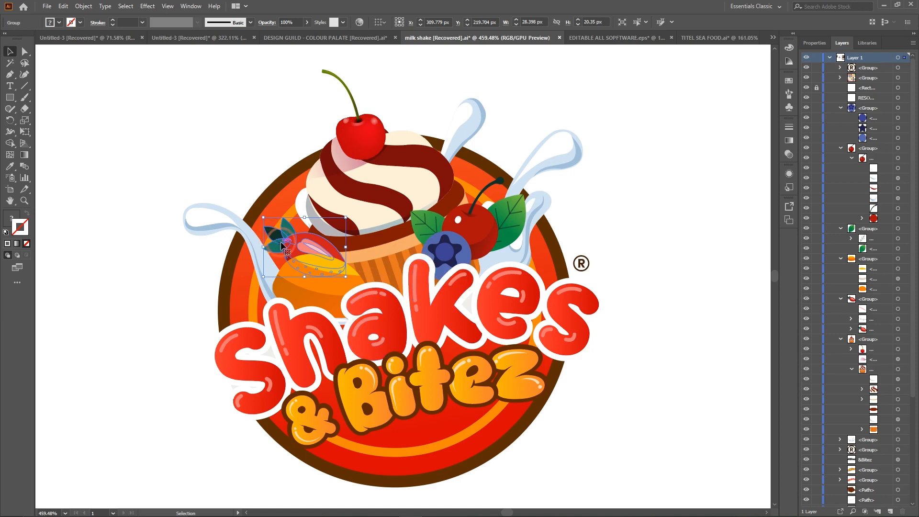
pyautogui.click(25, 51)
pyautogui.click(219, 128)
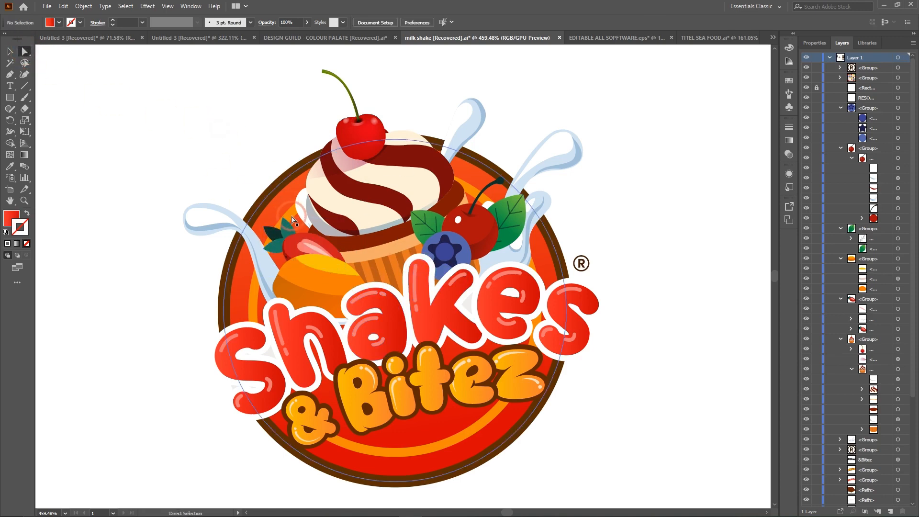
# Pull the strawberry's green leaves apart with Direct Selection and delete the leaf placed outside the badge's left edge
pyautogui.moveTo(286, 229); pyautogui.dragTo(267, 138)
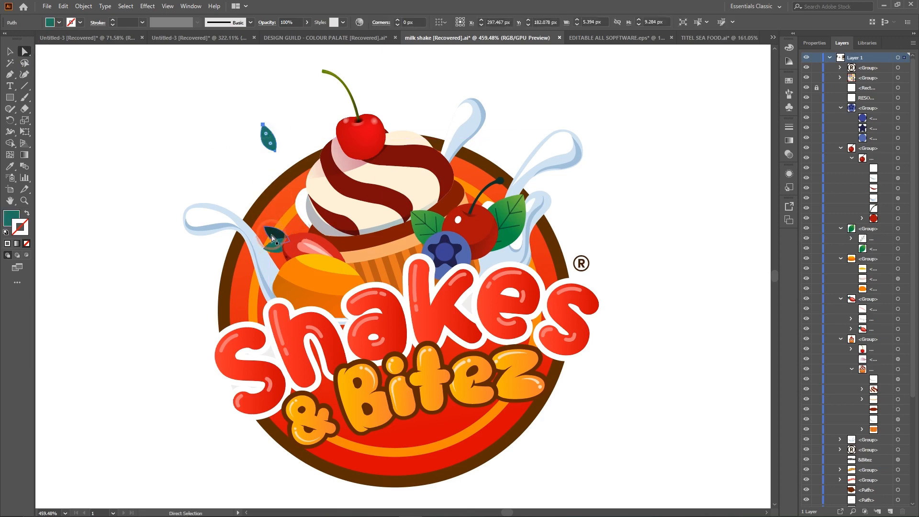
pyautogui.moveTo(271, 238); pyautogui.dragTo(110, 297)
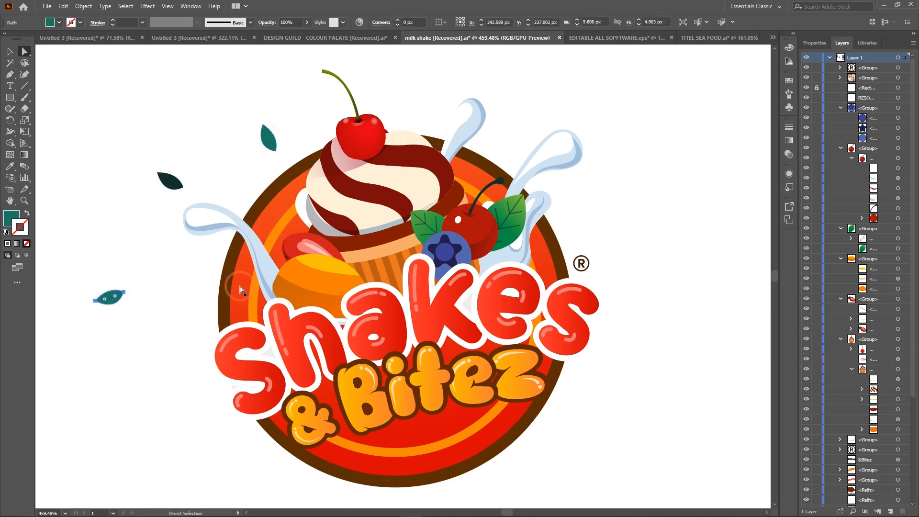
pyautogui.press('Delete')
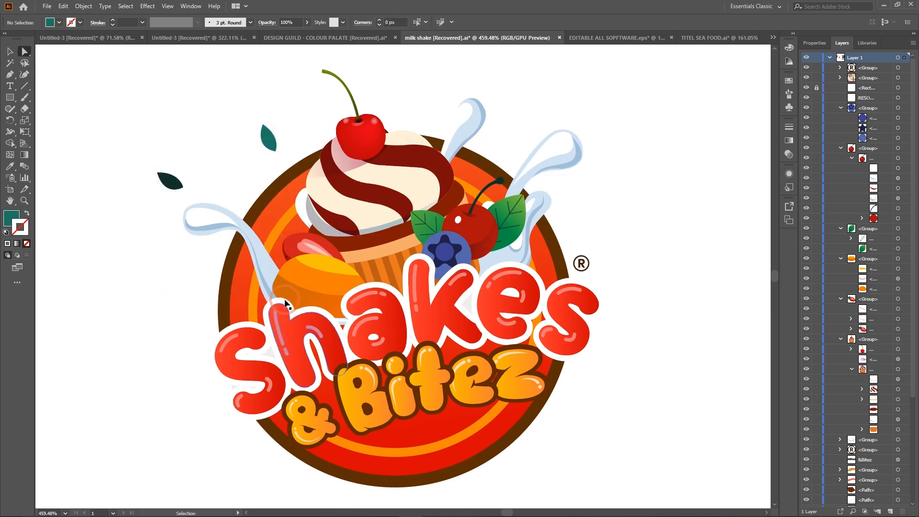
# Undo the deletion and moves of the strawberry leaves and clear the selection
pyautogui.hotkey('ctrl', 'z')
pyautogui.hotkey('ctrl', 'z')
pyautogui.hotkey('ctrl', 'z')
pyautogui.hotkey('ctrl', 'z')
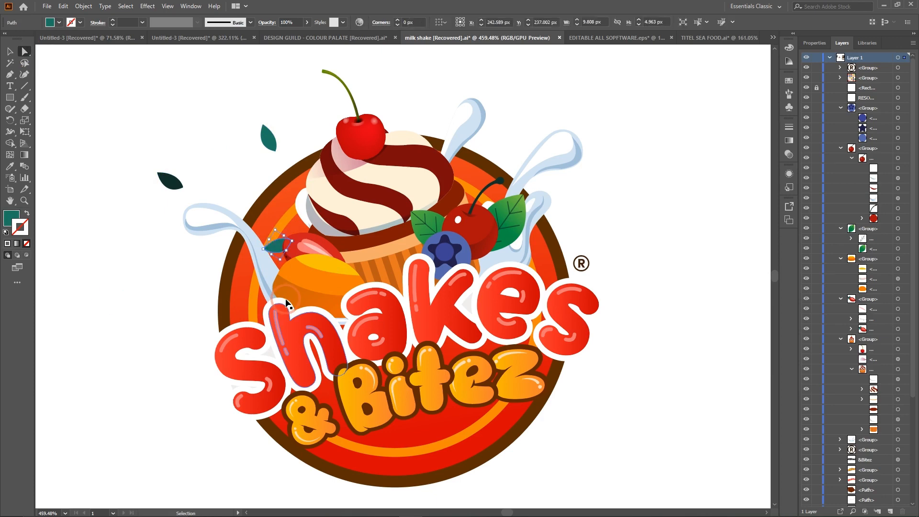
pyautogui.click(661, 195)
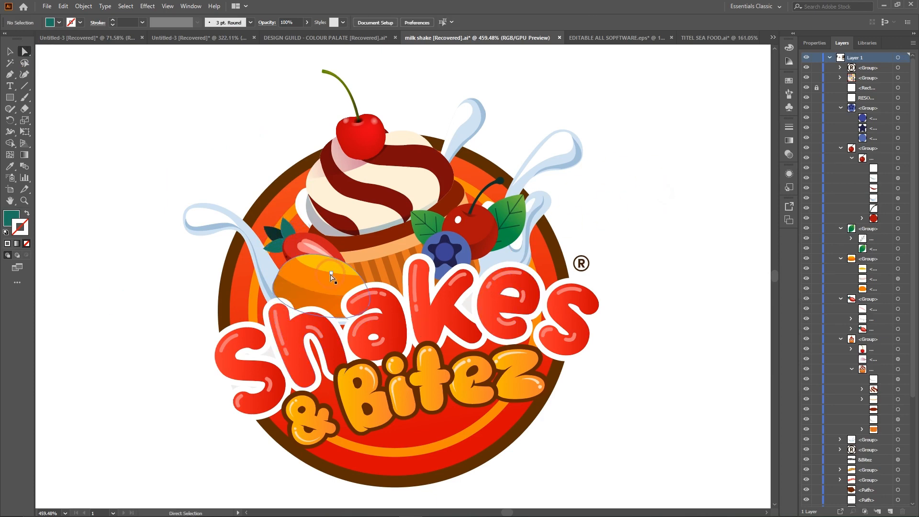
# Select two of the strawberry's leaves individually with Direct Selection, and clear the selection
pyautogui.click(277, 250)
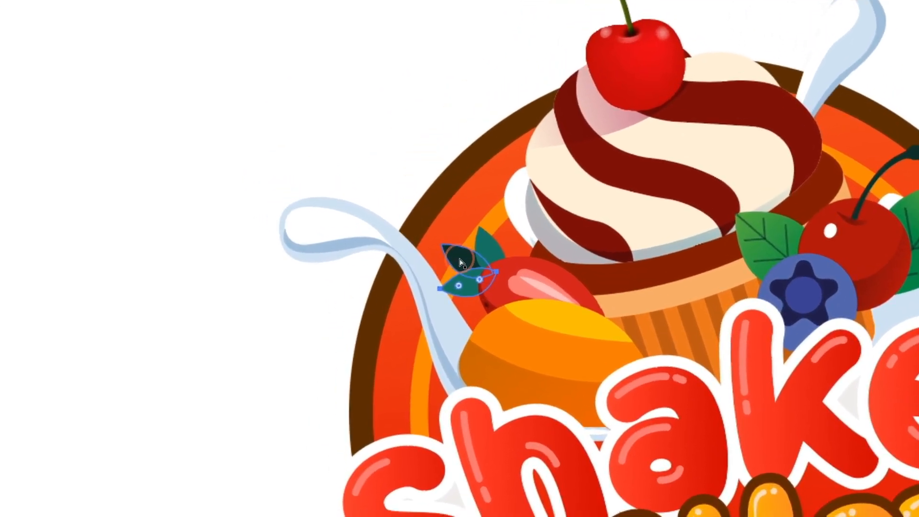
pyautogui.click(460, 262)
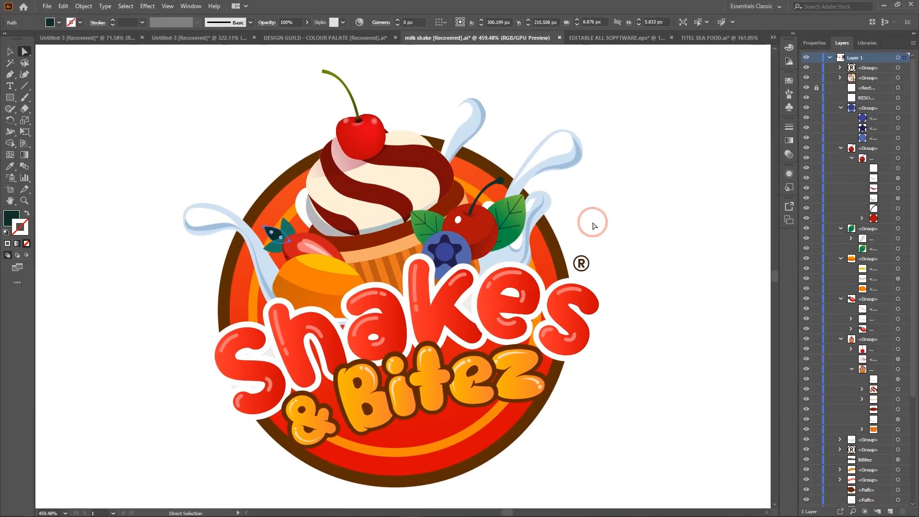
pyautogui.click(619, 219)
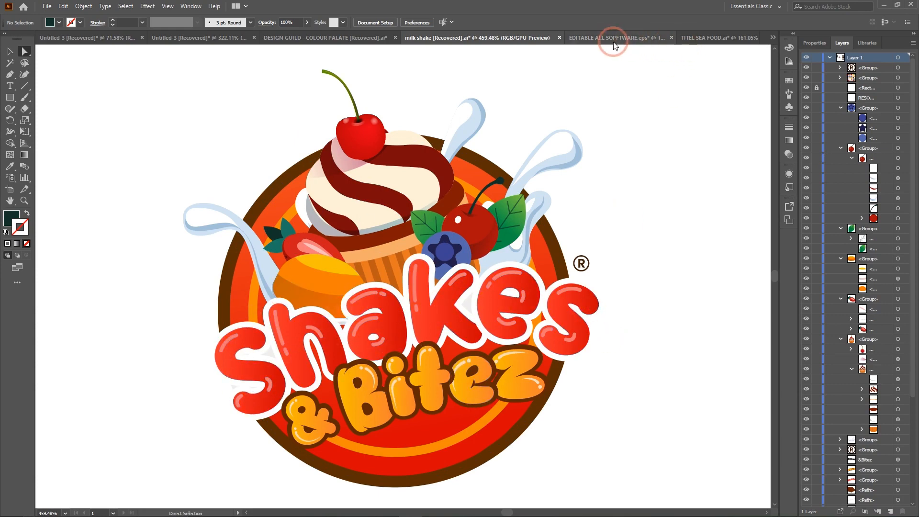
# Switch to the EDITABLE ALL SOPFTWARE.eps document, shift the whole Hero Movers logo left, and activate Direct Selection with nothing selected
pyautogui.click(596, 38)
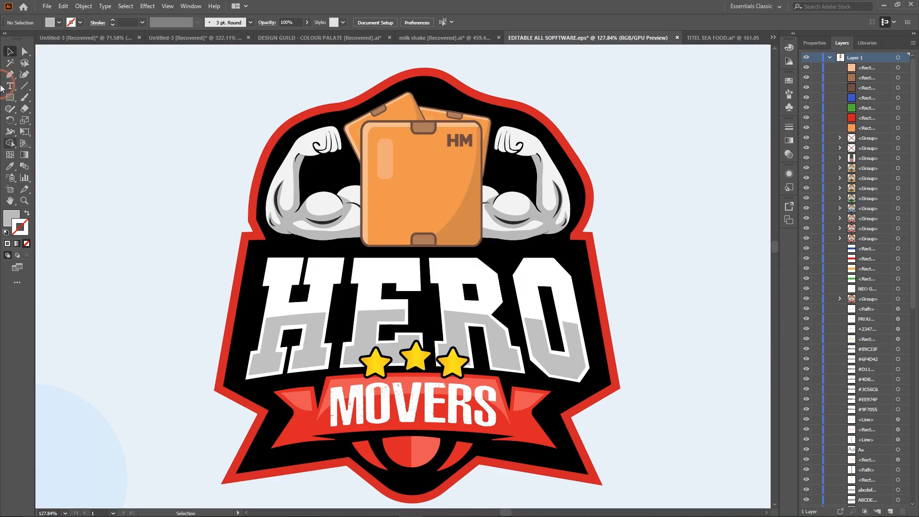
pyautogui.moveTo(289, 220)
pyautogui.mouseDown()
pyautogui.moveTo(162, 209)
pyautogui.moveTo(428, 215)
pyautogui.moveTo(505, 207)
pyautogui.moveTo(292, 207)
pyautogui.mouseUp()
pyautogui.click(24, 51)
pyautogui.click(143, 103)
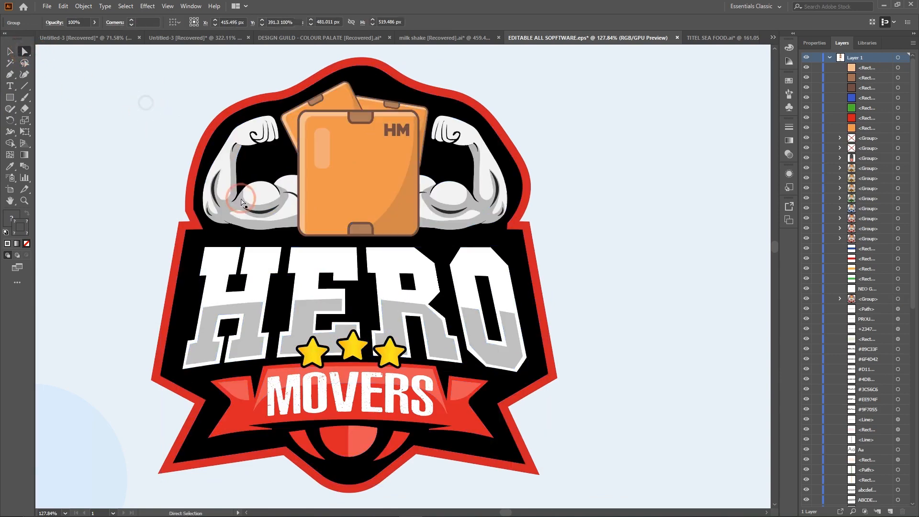
# Move the left arm's grey shading outside the badge and try to pull out the right arm's shading
pyautogui.click(238, 205)
pyautogui.moveTo(225, 205); pyautogui.dragTo(122, 175)
pyautogui.click(463, 207)
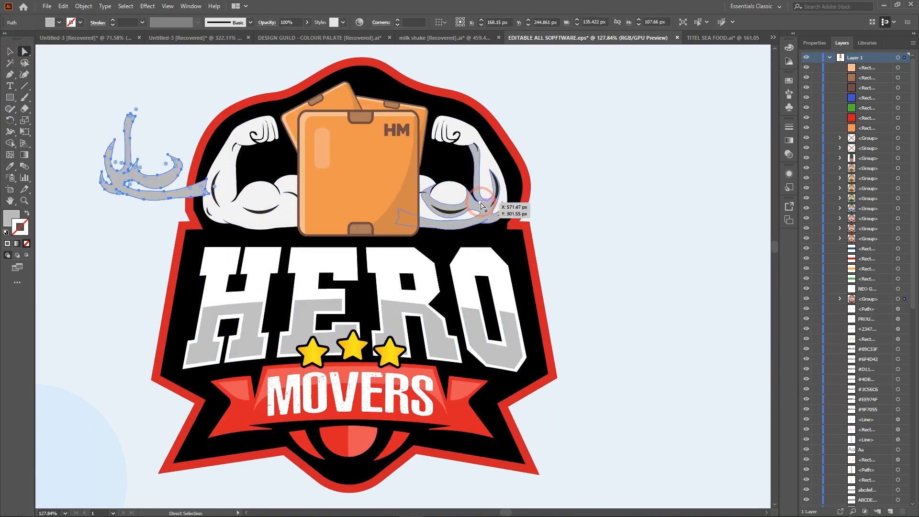
pyautogui.moveTo(479, 204); pyautogui.dragTo(634, 216)
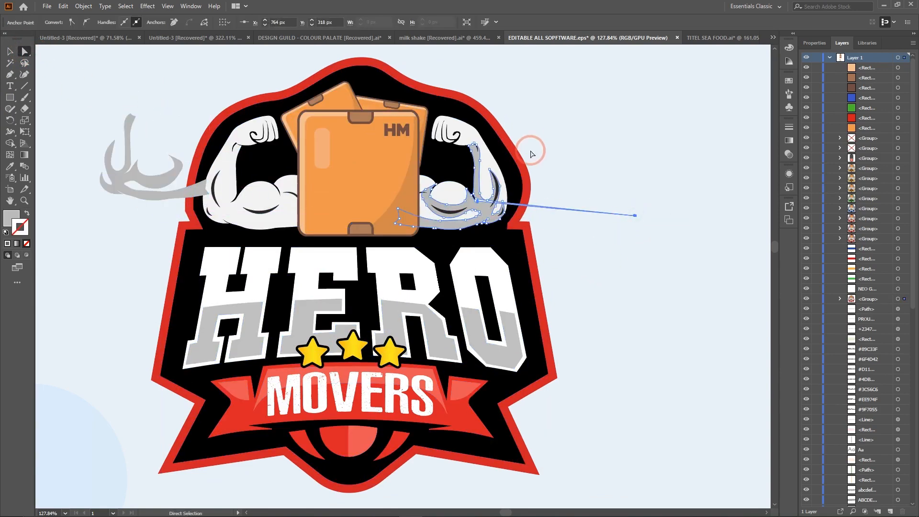
pyautogui.click(621, 156)
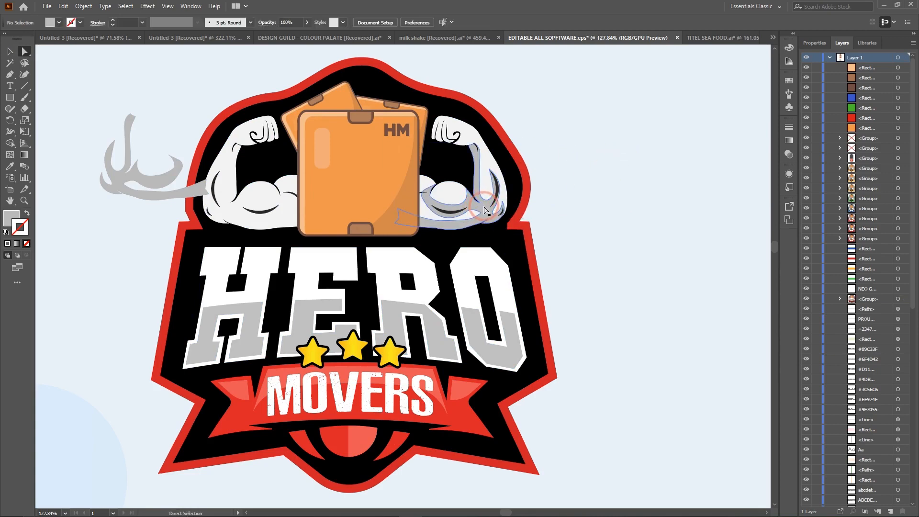
# Move the grey shading of the right arm and of the letters R and O in HERO to the right, off the badge
pyautogui.moveTo(485, 210); pyautogui.dragTo(653, 207)
pyautogui.moveTo(417, 326); pyautogui.dragTo(660, 336)
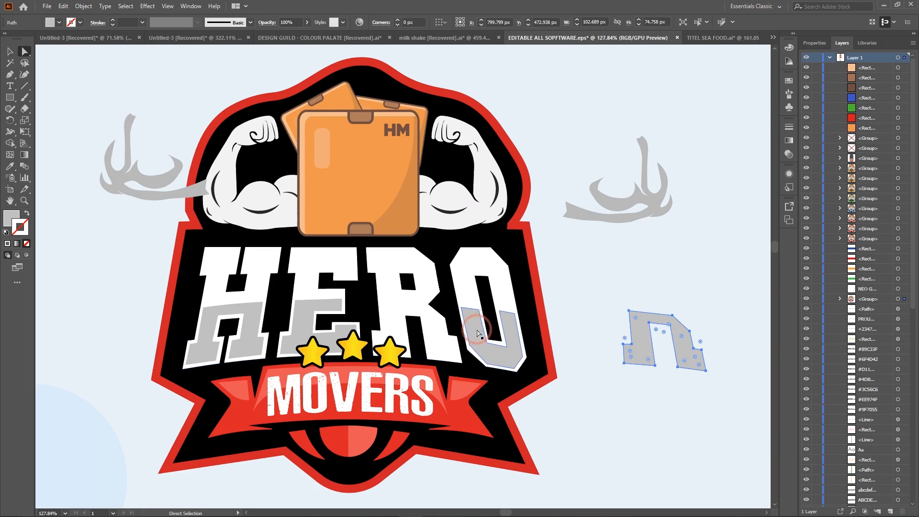
pyautogui.moveTo(478, 333); pyautogui.dragTo(630, 400)
# Undo the moves of the right arm's and the R and O letters' shading, and clear the selection
pyautogui.hotkey('ctrl', 'z')
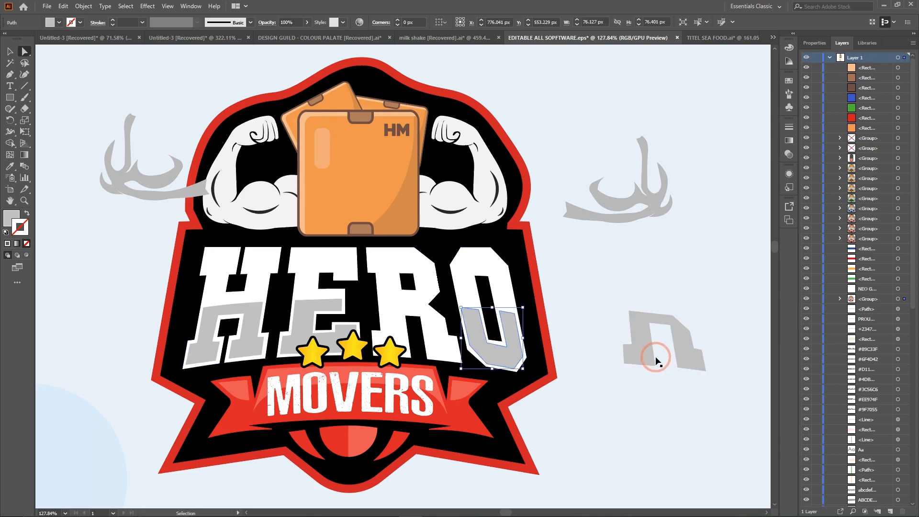
pyautogui.hotkey('ctrl', 'z')
pyautogui.hotkey('ctrl', 'z')
pyautogui.click(603, 206)
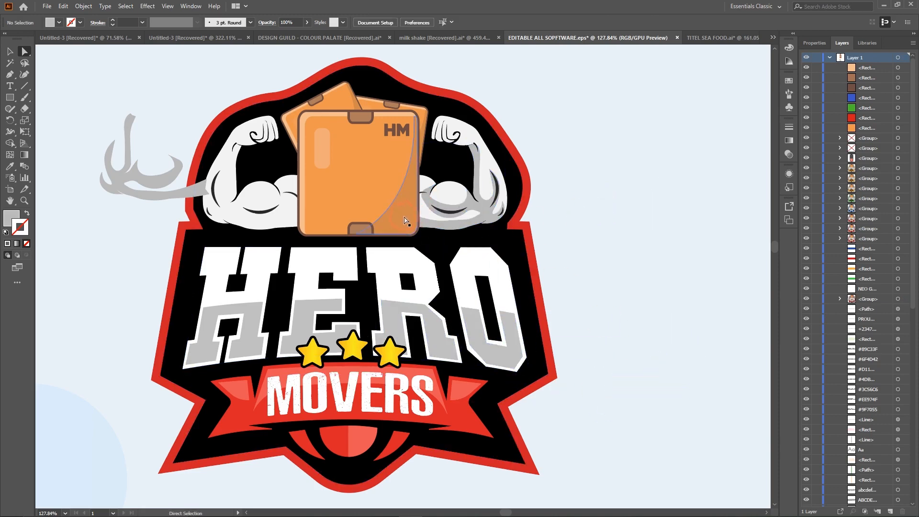
# Take the front box apart, moving its corner shadow, lower clip, highlight and orange face right of the badge and its light backing left
pyautogui.moveTo(404, 222); pyautogui.dragTo(671, 221)
pyautogui.moveTo(360, 228); pyautogui.dragTo(636, 286)
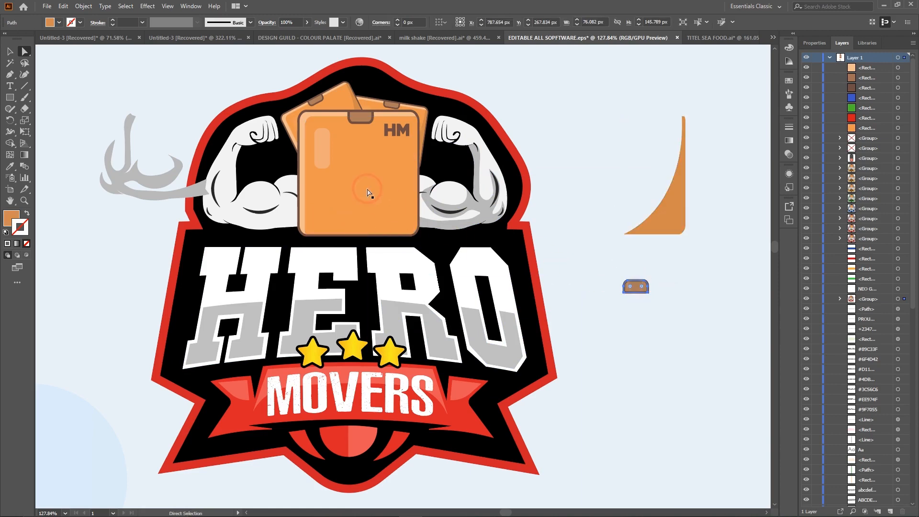
pyautogui.moveTo(322, 150); pyautogui.dragTo(602, 347)
pyautogui.moveTo(367, 201); pyautogui.dragTo(653, 341)
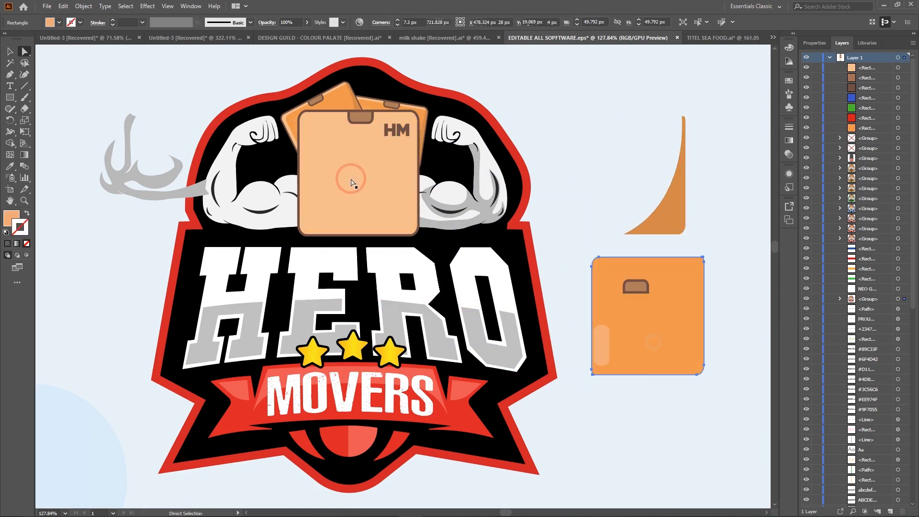
pyautogui.moveTo(351, 182); pyautogui.dragTo(115, 272)
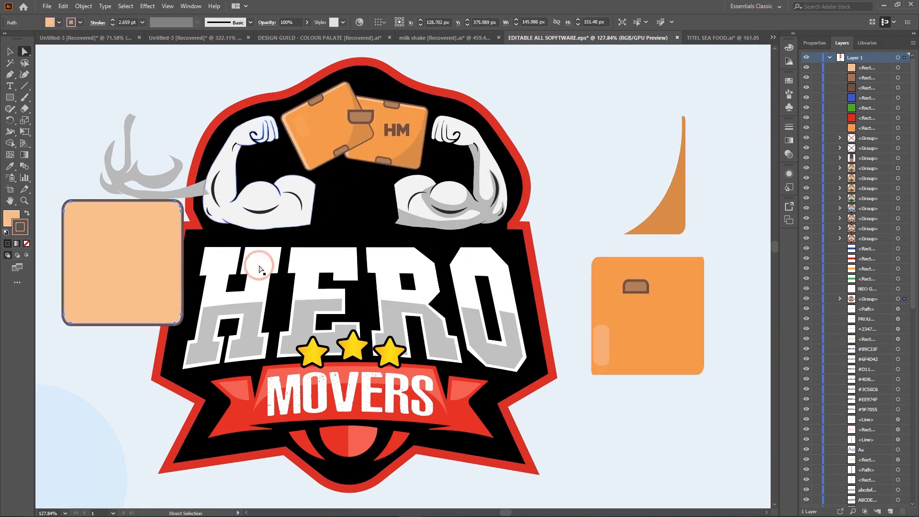
# Move the rear box's orange face onto HERO, the left arm's white shape to the right, and the ribbon's left light-red piece onto the H
pyautogui.moveTo(310, 130); pyautogui.dragTo(400, 338)
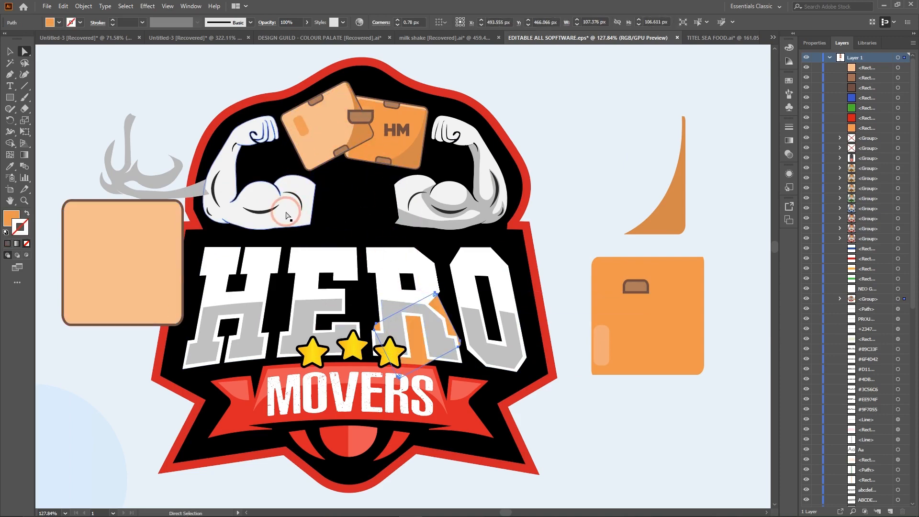
pyautogui.moveTo(286, 216); pyautogui.dragTo(549, 255)
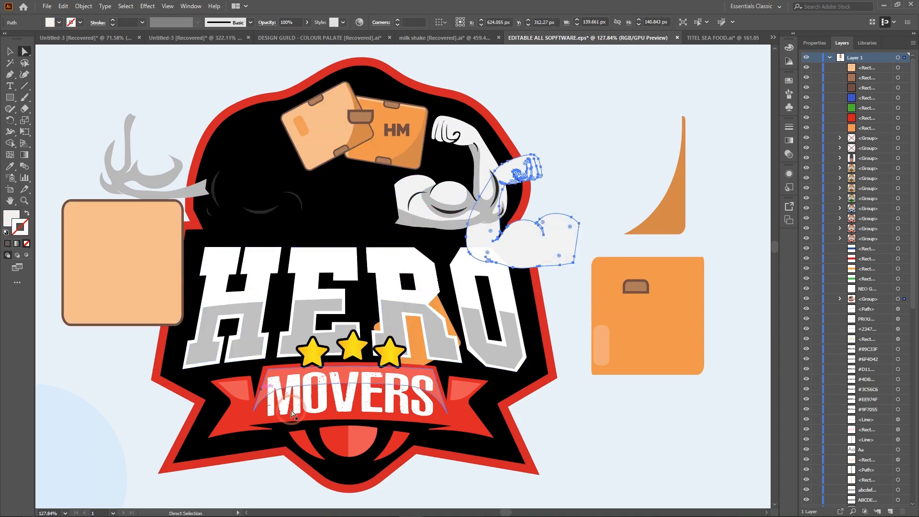
pyautogui.moveTo(237, 389); pyautogui.dragTo(256, 275)
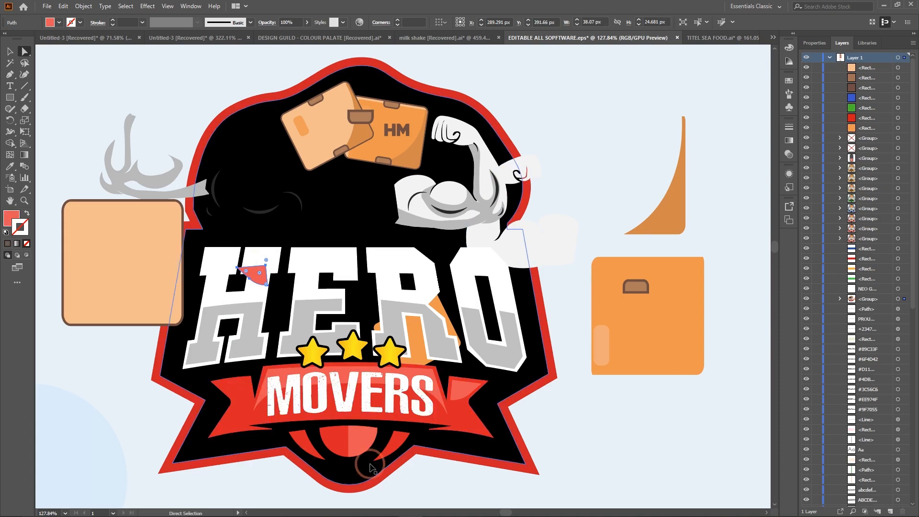
# Undo the separation of the ribbon, box and arm shapes in the Hero Movers logo
pyautogui.hotkey('ctrl', 'z')
pyautogui.hotkey('ctrl', 'z')
pyautogui.hotkey('ctrl', 'z')
pyautogui.hotkey('ctrl', 'z')
pyautogui.hotkey('ctrl', 'z')
pyautogui.hotkey('ctrl', 'z')
pyautogui.hotkey('ctrl', 'z')
pyautogui.hotkey('ctrl', 'z')
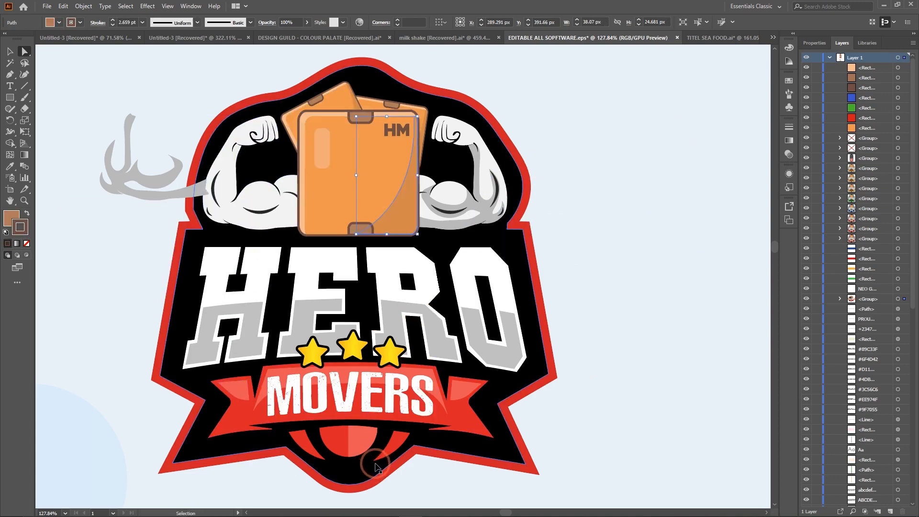
pyautogui.hotkey('ctrl', 'z')
pyautogui.hotkey('ctrl', 'z')
# Switch to the TITEL SEA FOOD.ai document and pull the fish's translucent belly shading pieces down onto the red oval with Direct Selection
pyautogui.click(714, 38)
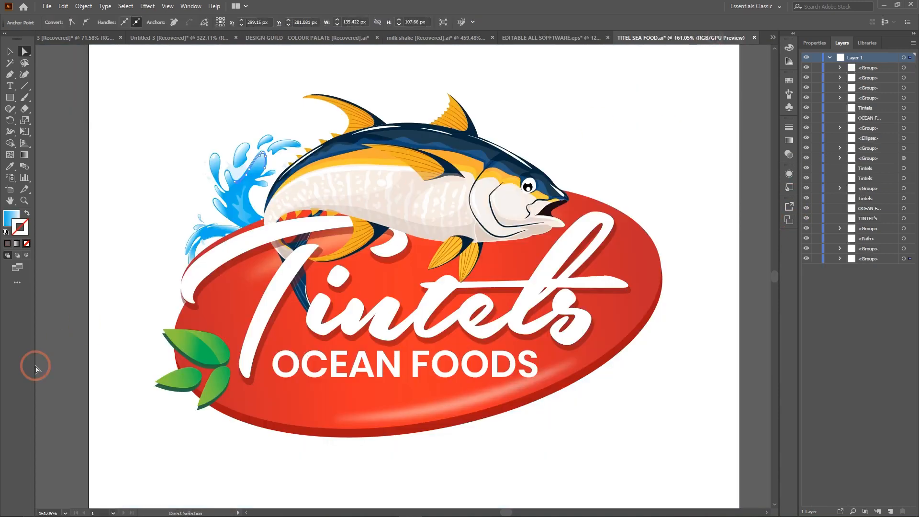
pyautogui.click(407, 191)
pyautogui.moveTo(390, 213); pyautogui.dragTo(402, 358)
pyautogui.moveTo(408, 226); pyautogui.dragTo(369, 368)
pyautogui.moveTo(480, 234); pyautogui.dragTo(512, 297)
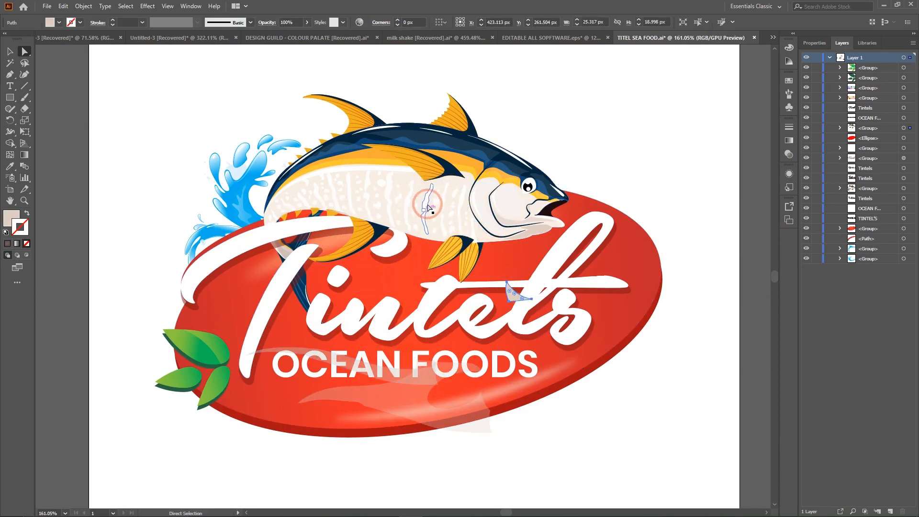
# Move the fish's cream belly and body shapes, a belly detail's anchor point and the cheek patch down over the lettering
pyautogui.moveTo(419, 201); pyautogui.dragTo(327, 301)
pyautogui.moveTo(419, 202); pyautogui.dragTo(403, 280)
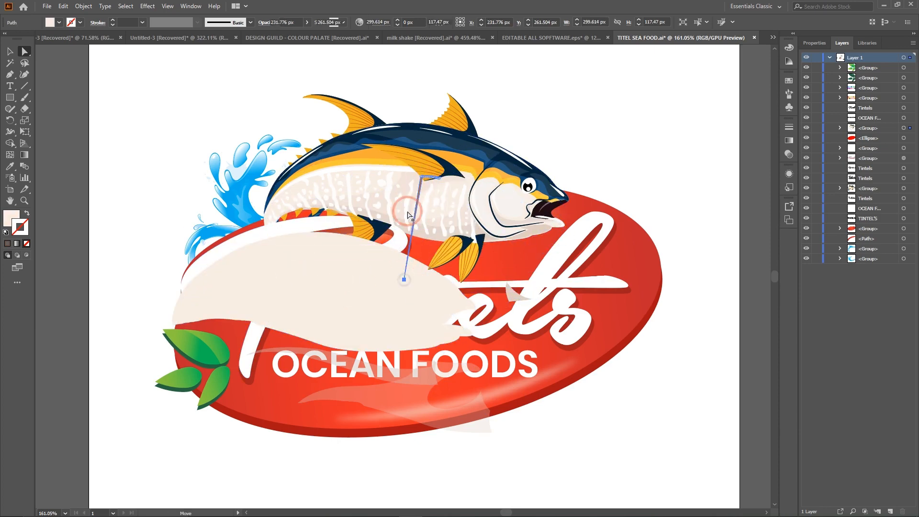
pyautogui.moveTo(373, 179); pyautogui.dragTo(351, 349)
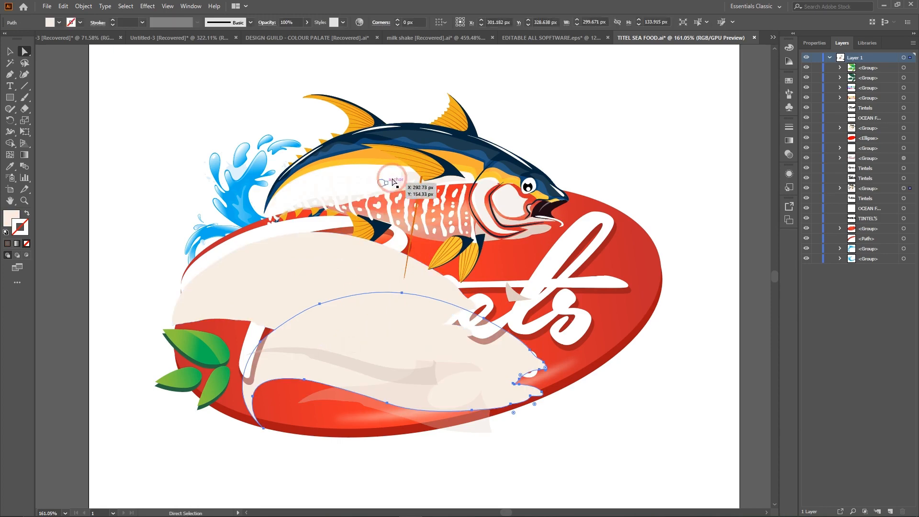
pyautogui.moveTo(506, 199); pyautogui.dragTo(535, 354)
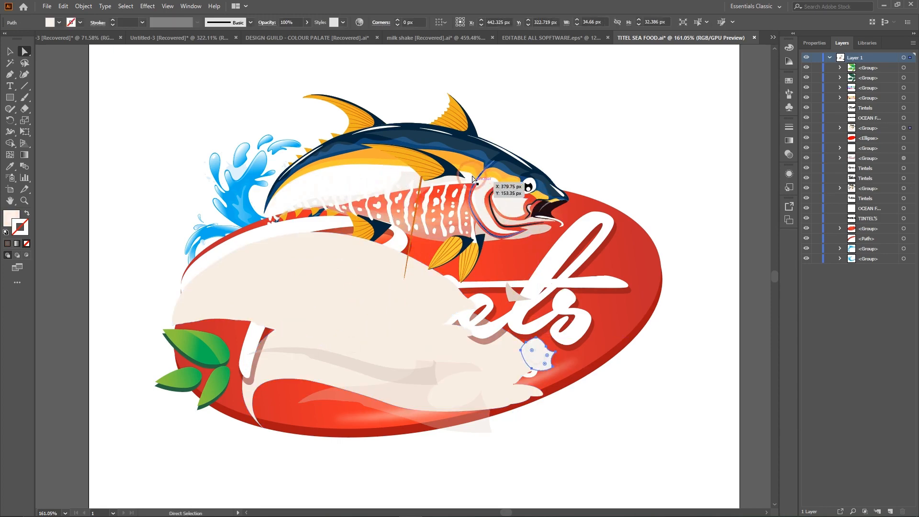
# Pull pieces of the fish's upper body away to both sides of the logo
pyautogui.moveTo(464, 158); pyautogui.dragTo(135, 107)
pyautogui.moveTo(355, 157); pyautogui.dragTo(267, 77)
pyautogui.moveTo(423, 139); pyautogui.dragTo(643, 132)
# Undo the moves of the fish's pieces to reassemble the Tintels Ocean Foods logo
pyautogui.hotkey('ctrl', 'z')
pyautogui.hotkey('ctrl', 'z')
pyautogui.hotkey('ctrl', 'z')
pyautogui.hotkey('ctrl', 'z')
pyautogui.hotkey('ctrl', 'z')
pyautogui.hotkey('ctrl', 'z')
pyautogui.hotkey('ctrl', 'z')
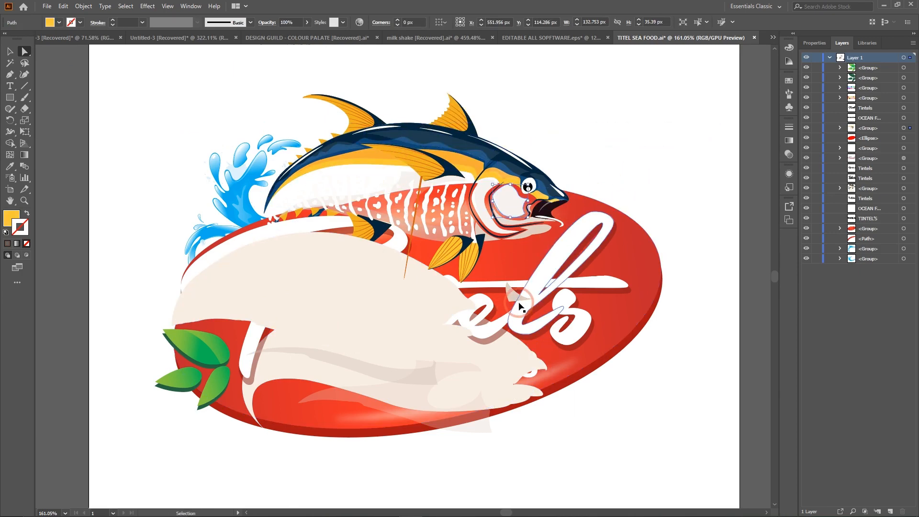
pyautogui.hotkey('ctrl', 'z')
pyautogui.click(644, 117)
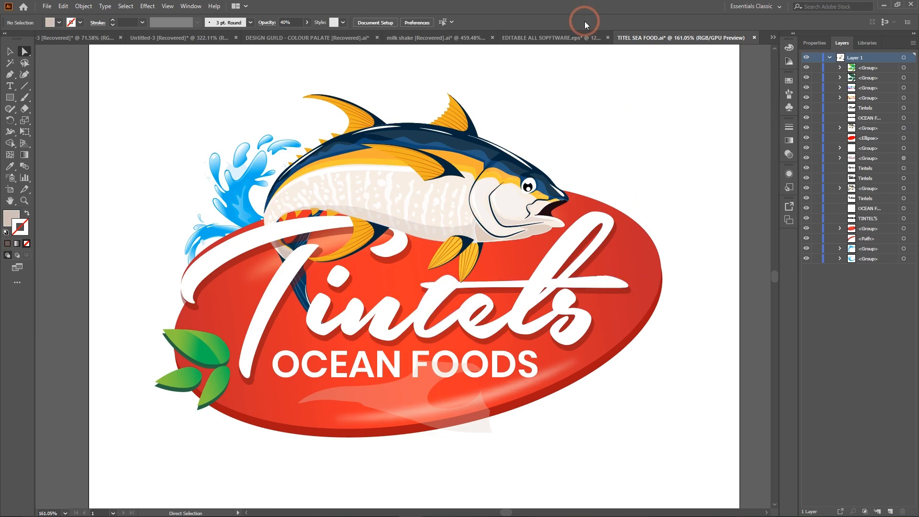
pyautogui.hotkey('ctrl', 'z')
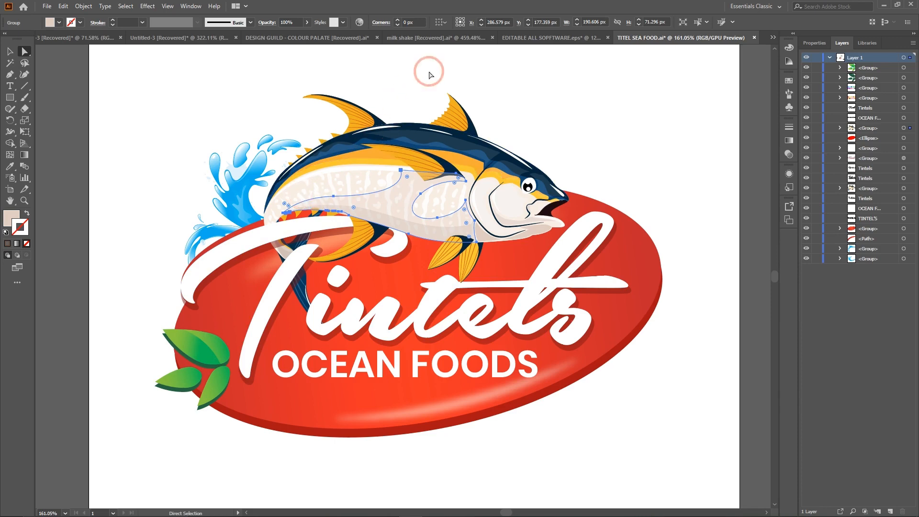
# Switch back to the milk shake document and review the Shakes & Bitez logo
pyautogui.click(443, 40)
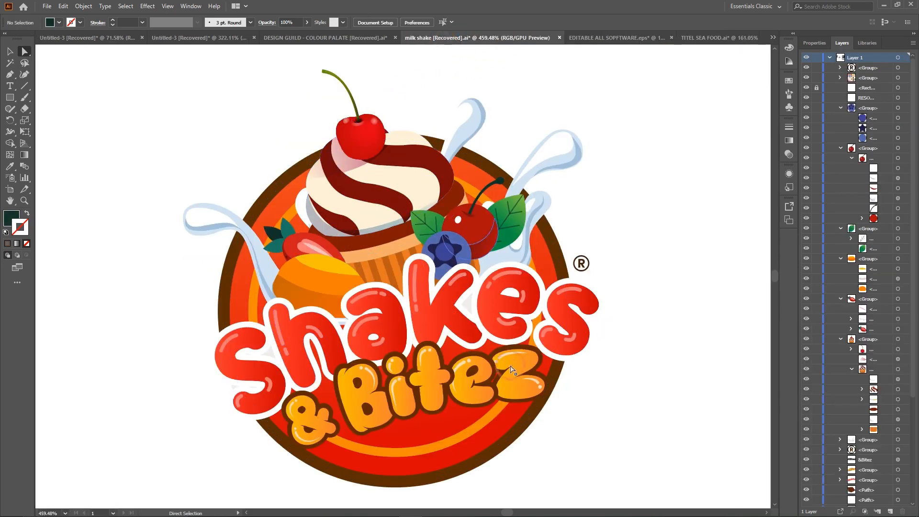
pyautogui.hscroll(2, 440, 354)
pyautogui.hscroll(-3, 440, 354)
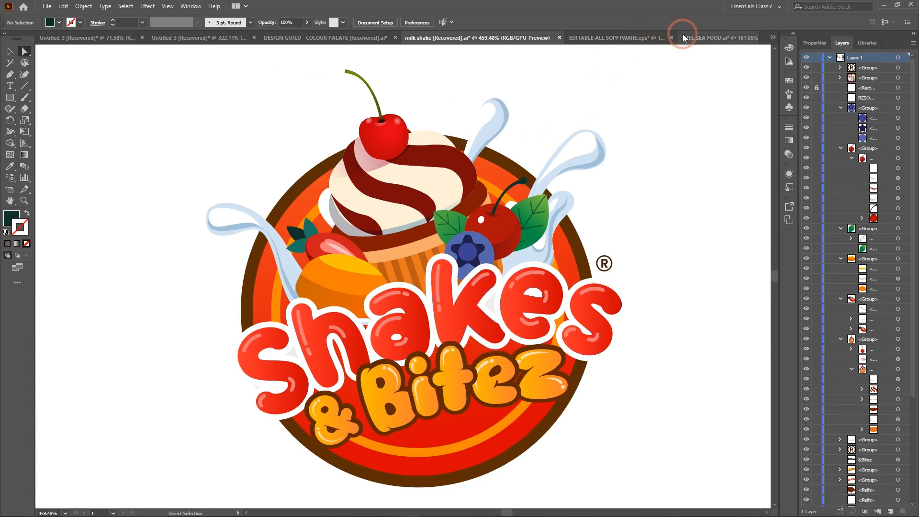
# Switch to the TITEL SEA FOOD document and pull the blue water splash's individual shapes away from the logo
pyautogui.click(625, 38)
pyautogui.click(698, 39)
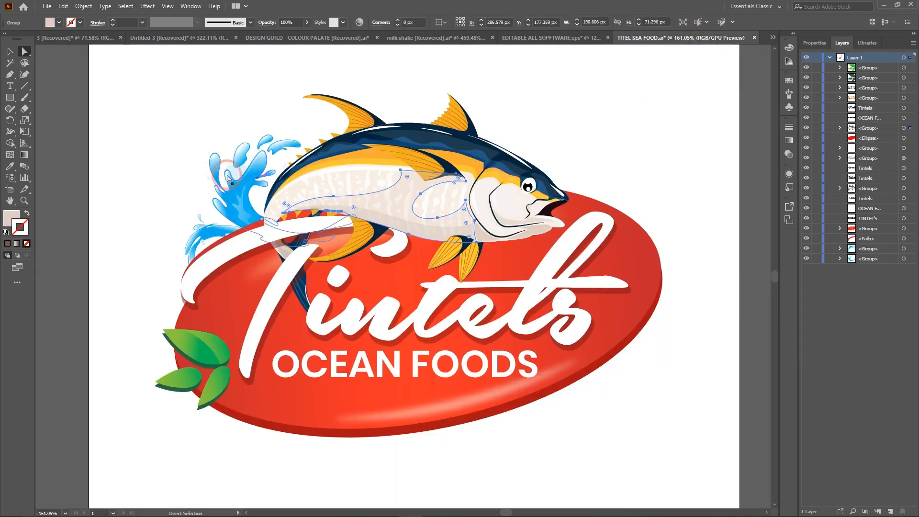
pyautogui.click(258, 174)
pyautogui.click(254, 163)
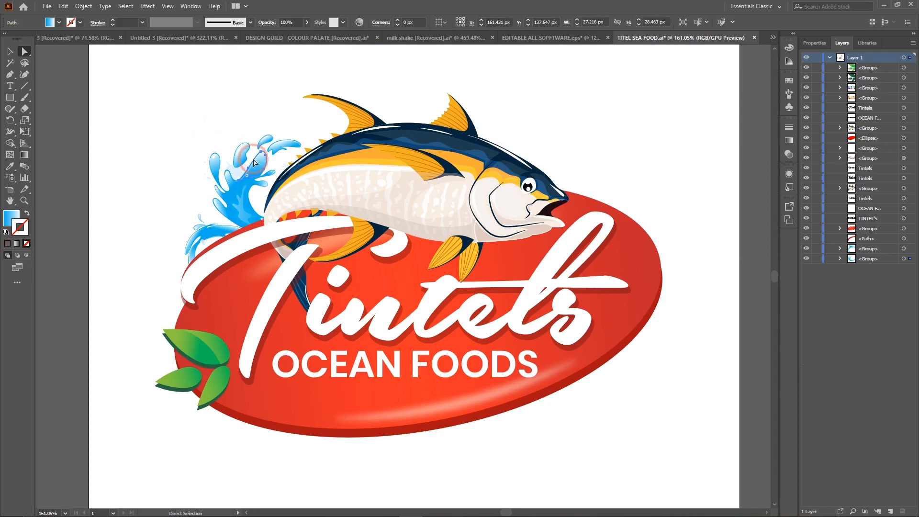
pyautogui.moveTo(256, 167); pyautogui.dragTo(293, 73)
pyautogui.moveTo(260, 175); pyautogui.dragTo(130, 137)
pyautogui.moveTo(242, 211); pyautogui.dragTo(395, 127)
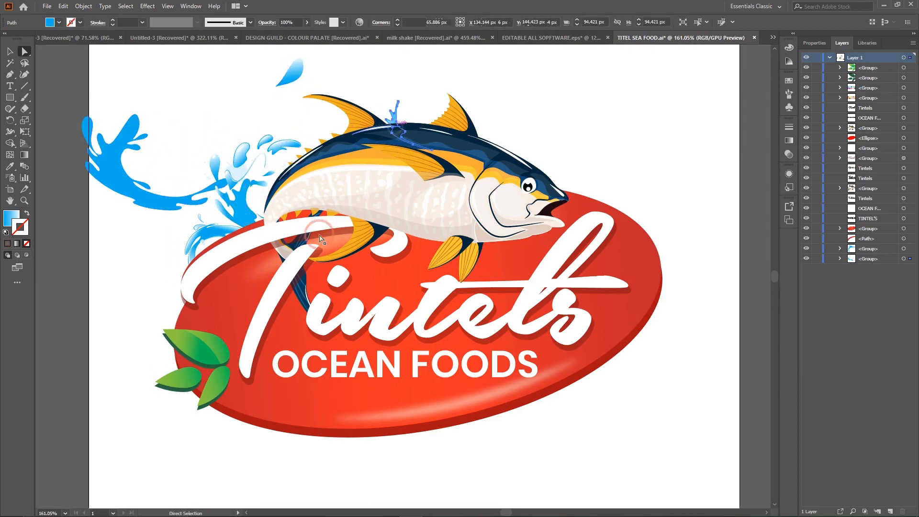
# Undo the moves of the water splash shapes and switch back to the milk shake document
pyautogui.hotkey('ctrl', 'z')
pyautogui.hotkey('ctrl', 'z')
pyautogui.hotkey('ctrl', 'z')
pyautogui.hotkey('ctrl', 'a')
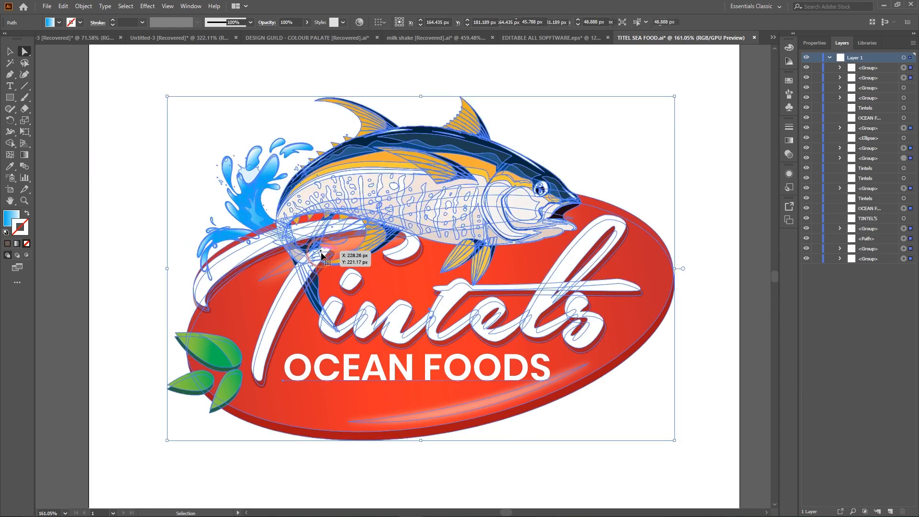
pyautogui.click(638, 66)
pyautogui.click(464, 37)
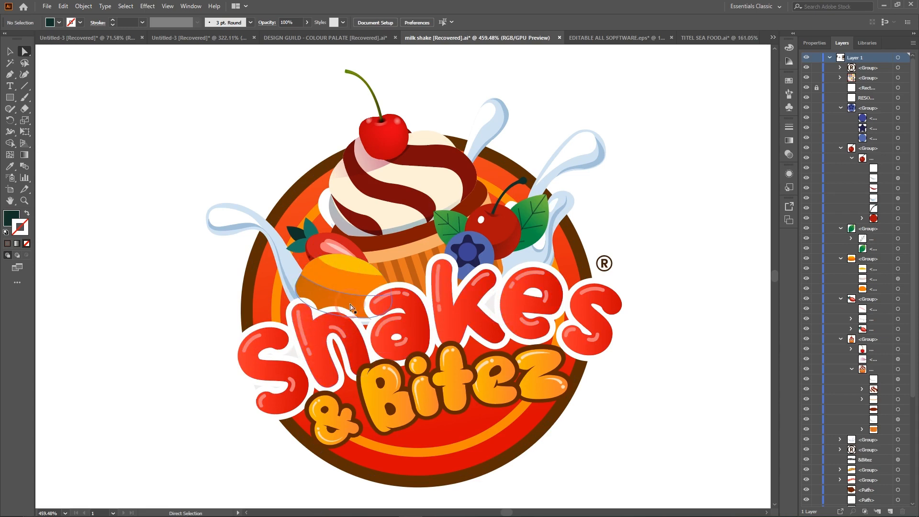
# Separate the stacked layers of the first S in Shakes by moving them away from the badge
pyautogui.click(277, 341)
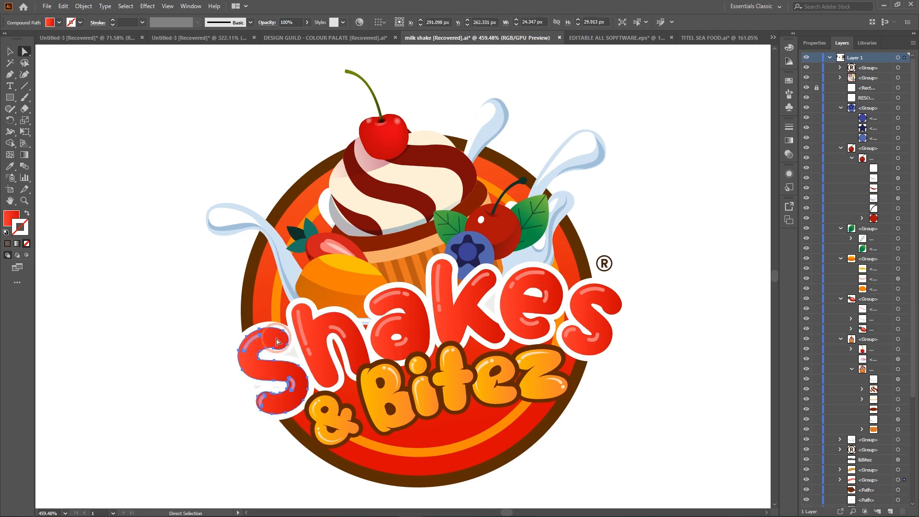
pyautogui.moveTo(269, 339)
pyautogui.mouseDown()
pyautogui.moveTo(239, 335)
pyautogui.moveTo(230, 378)
pyautogui.moveTo(210, 325)
pyautogui.moveTo(113, 288)
pyautogui.mouseUp()
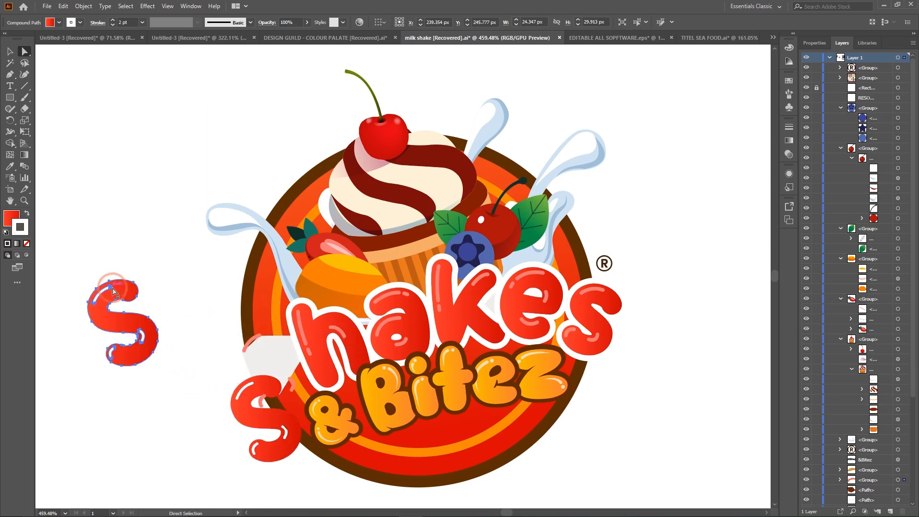
pyautogui.click(273, 386)
pyautogui.moveTo(273, 386); pyautogui.dragTo(269, 343)
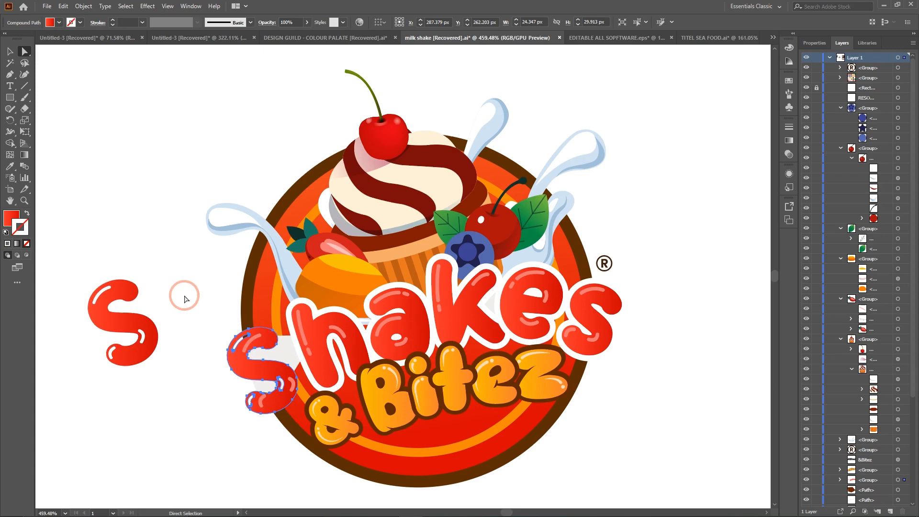
pyautogui.click(318, 468)
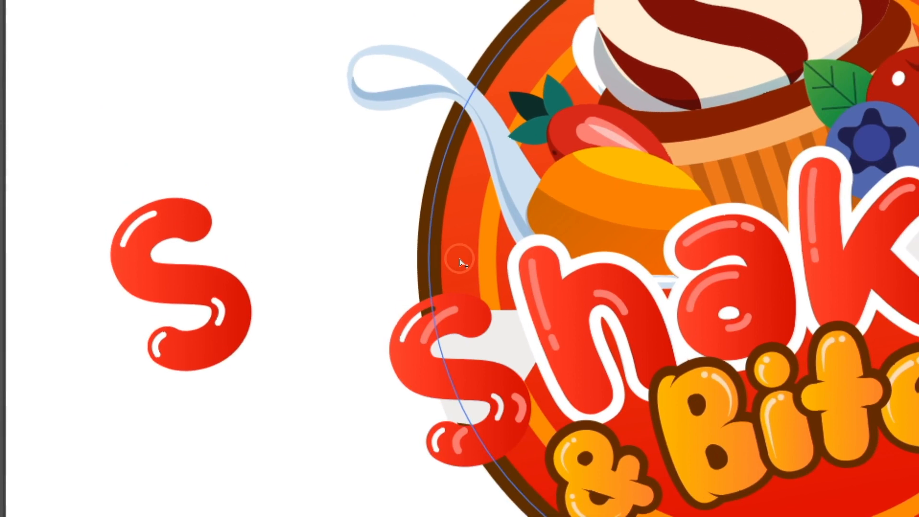
pyautogui.scroll(-2, 460, 259)
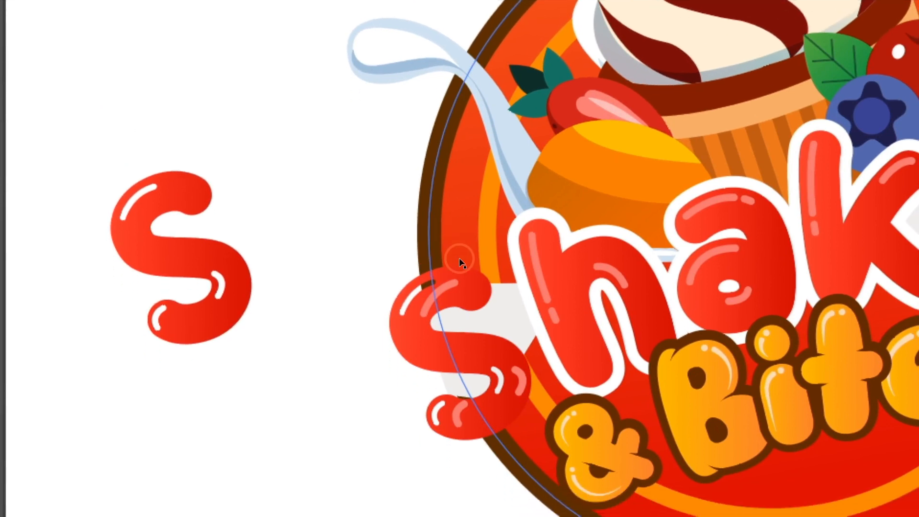
# Undo the moves of the S layers and clear the selection
pyautogui.hotkey('ctrl', 'z')
pyautogui.hotkey('ctrl', 'z')
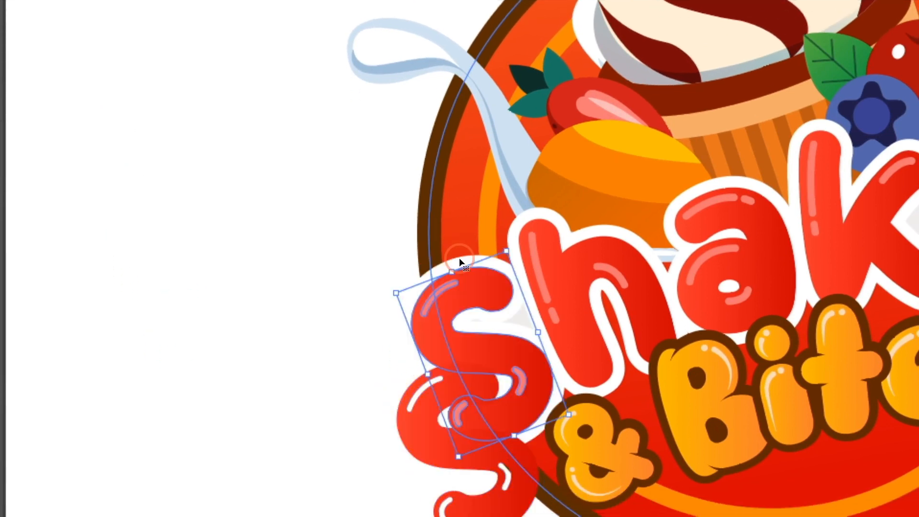
pyautogui.hotkey('ctrl', 'z')
pyautogui.press('a')
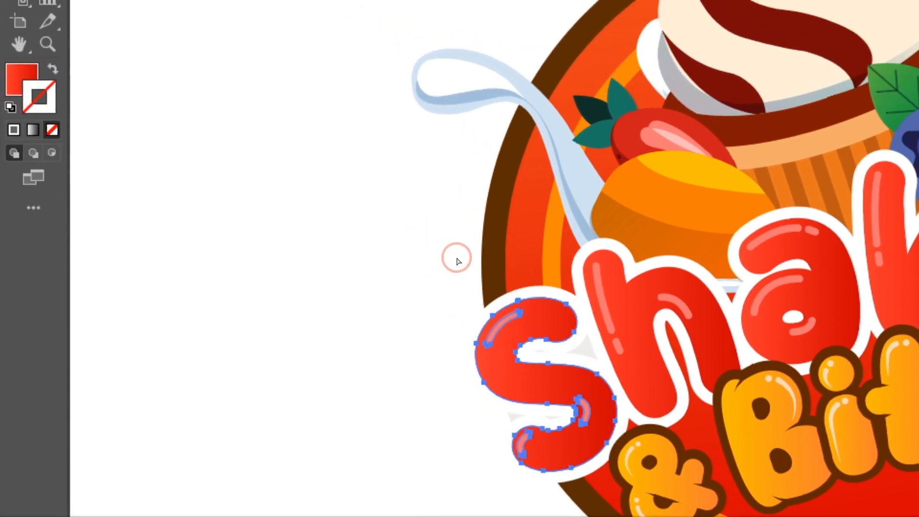
pyautogui.click(416, 220)
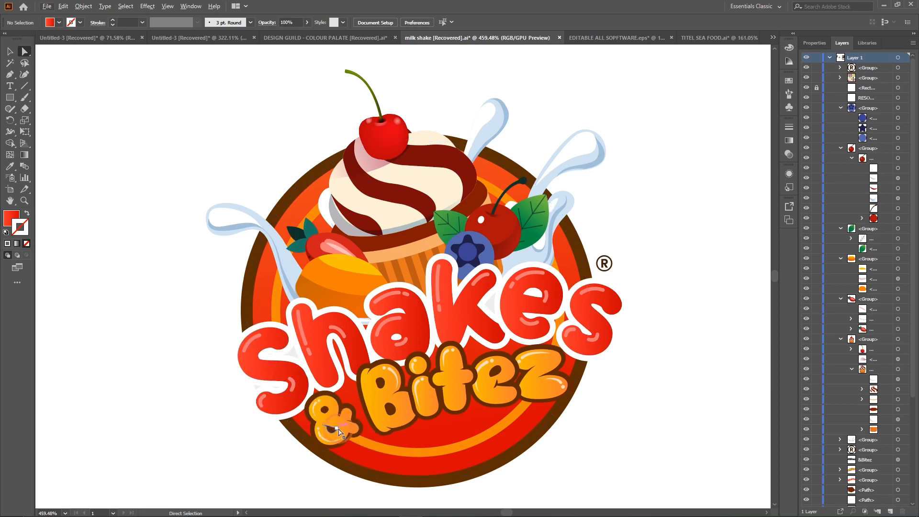
# Pull the ampersand's orange face and brown outline apart, and place the orange face back on the badge
pyautogui.moveTo(337, 420); pyautogui.dragTo(280, 512)
pyautogui.hotkey('ctrl', 'z')
pyautogui.moveTo(335, 415); pyautogui.dragTo(316, 470)
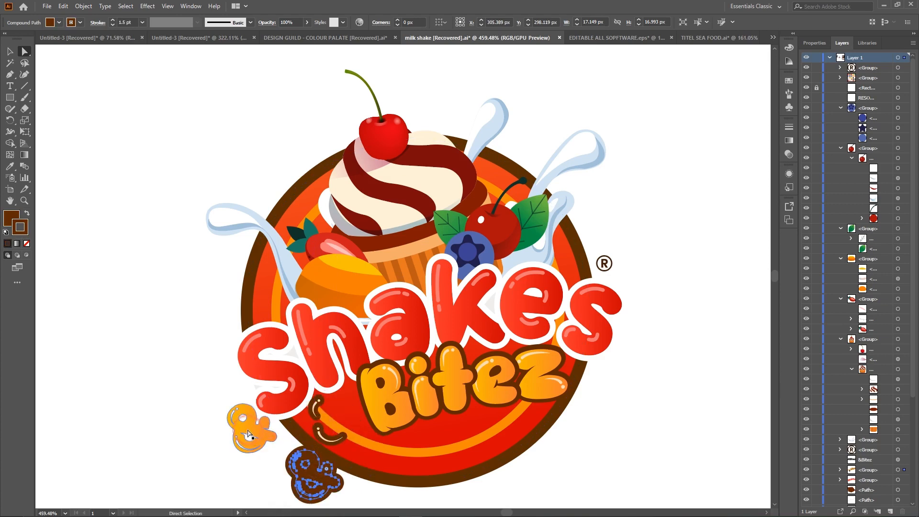
pyautogui.moveTo(247, 426); pyautogui.dragTo(335, 417)
pyautogui.click(360, 420)
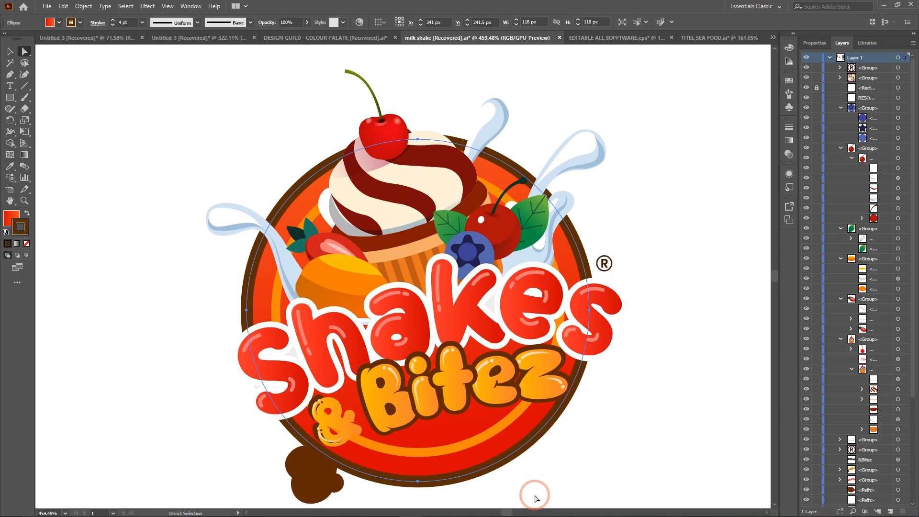
# Undo the moves of the ampersand's layers to reassemble the Shakes & Bitez logo, and clear the selection
pyautogui.hotkey('ctrl', 'z')
pyautogui.hotkey('ctrl', 'z')
pyautogui.hotkey('ctrl', 'z')
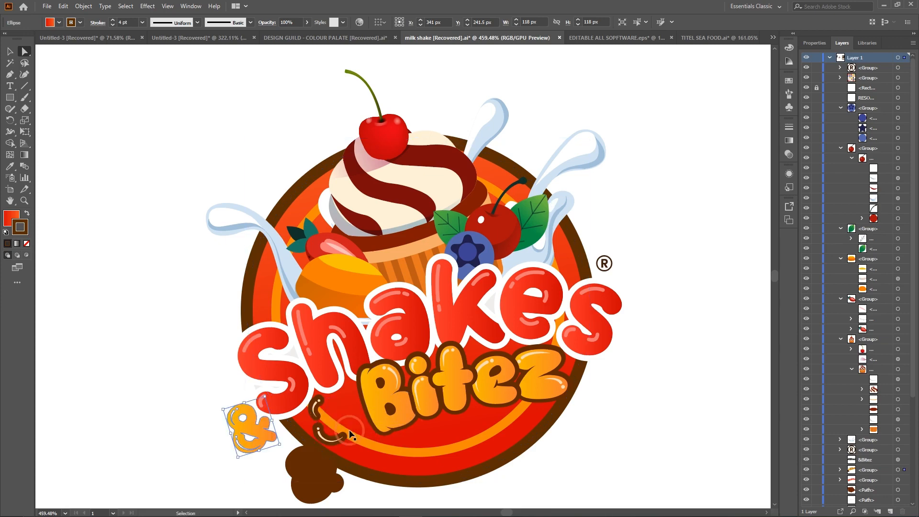
pyautogui.click(675, 340)
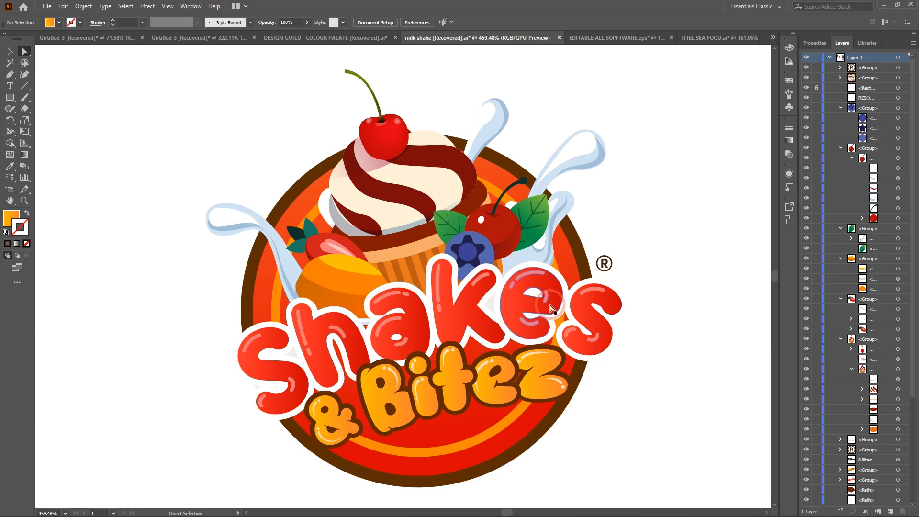
# Inspect the milk splash, cherry and cupcake shapes on the Resources artboard by selecting them in turn
pyautogui.hotkey('ctrl', '-')
pyautogui.hotkey('ctrl', '-')
pyautogui.hotkey('ctrl', '-')
pyautogui.hotkey('ctrl', '-')
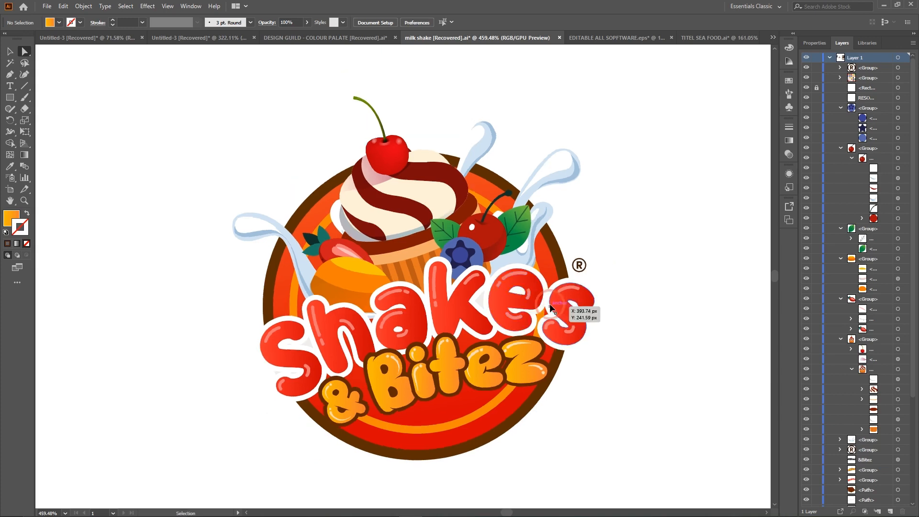
pyautogui.hotkey('ctrl', '-')
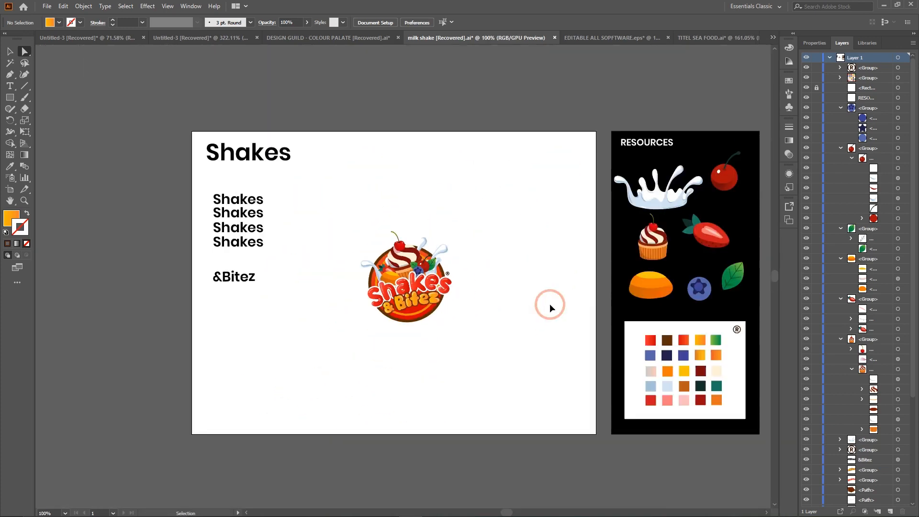
pyautogui.hscroll(2, 549, 302)
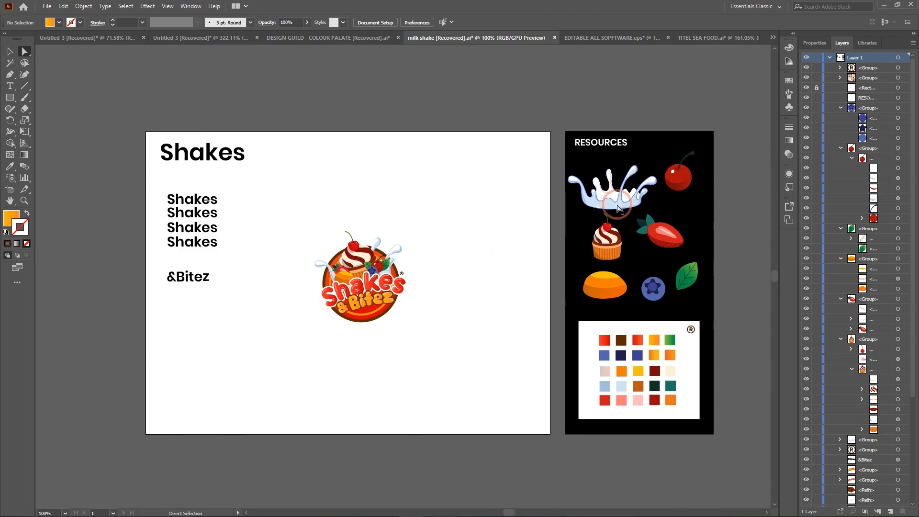
pyautogui.click(594, 200)
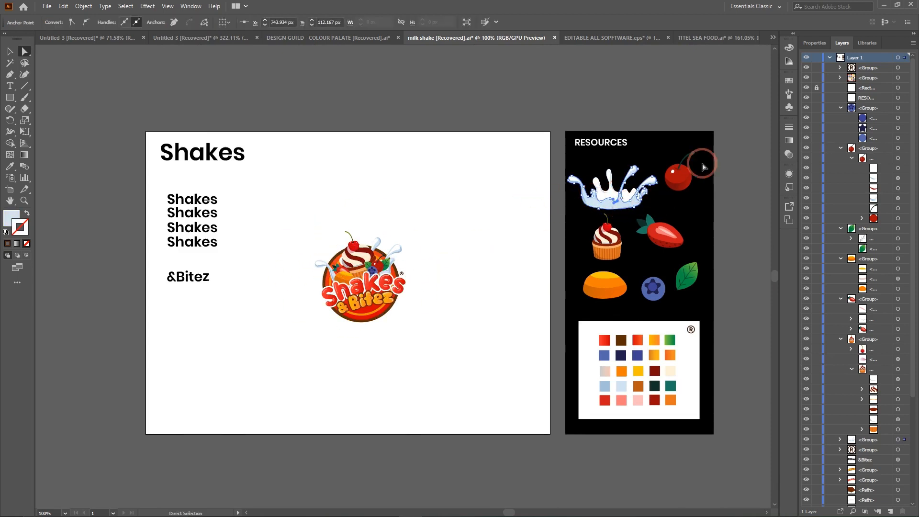
pyautogui.click(679, 170)
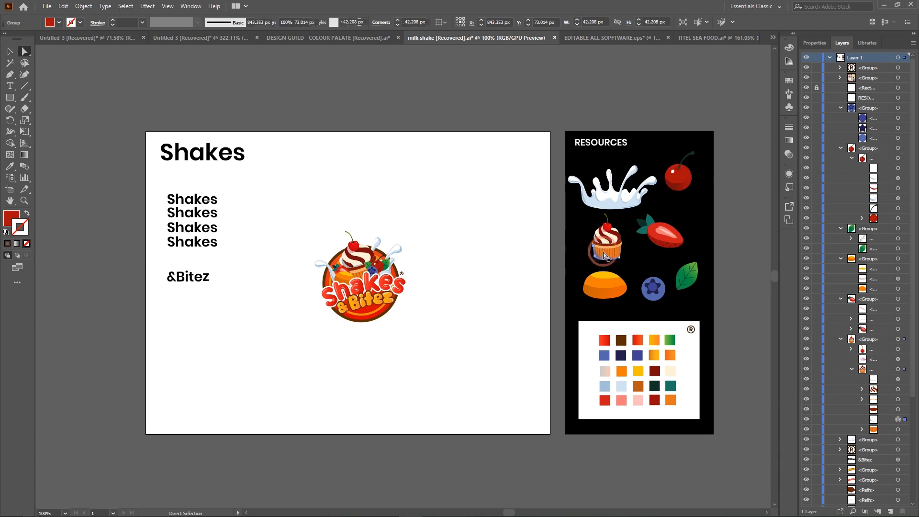
pyautogui.click(613, 240)
pyautogui.click(612, 237)
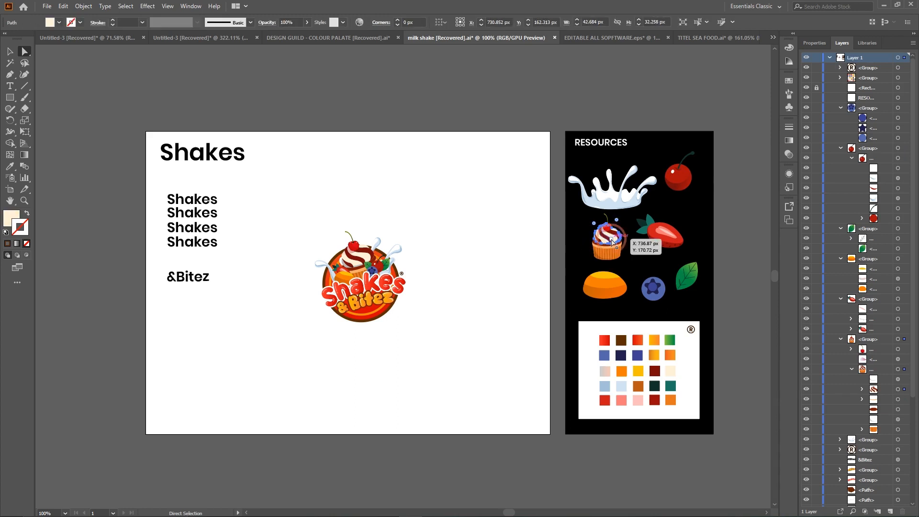
# Inspect the orange fruit, blueberry and leaf shapes on the Resources artboard in turn, and clear the selection
pyautogui.click(613, 293)
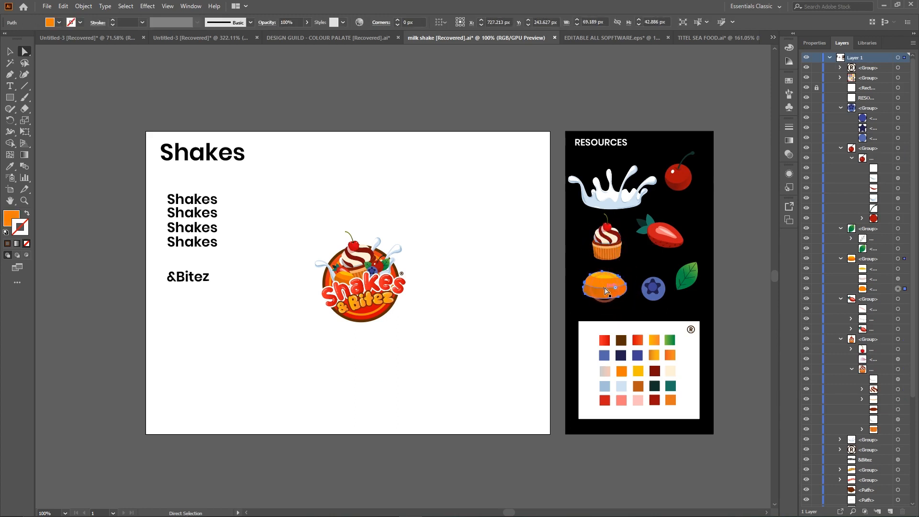
pyautogui.click(655, 292)
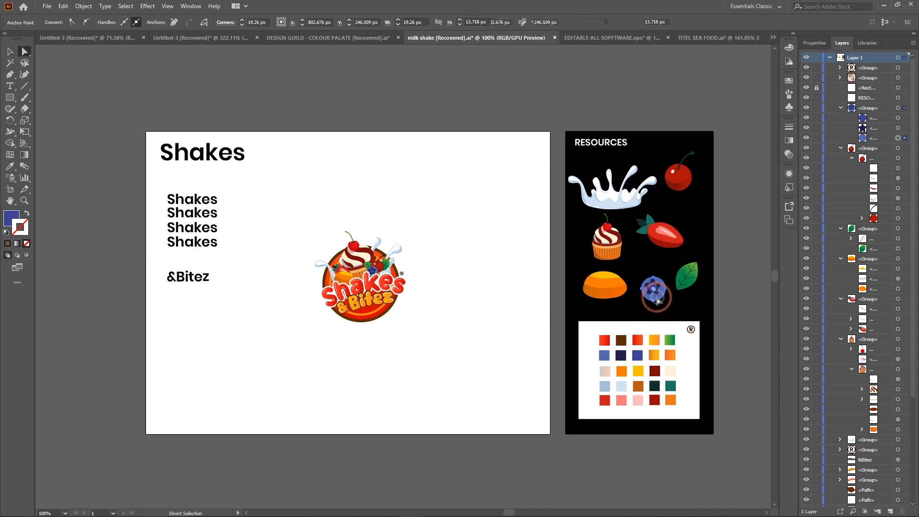
pyautogui.click(656, 301)
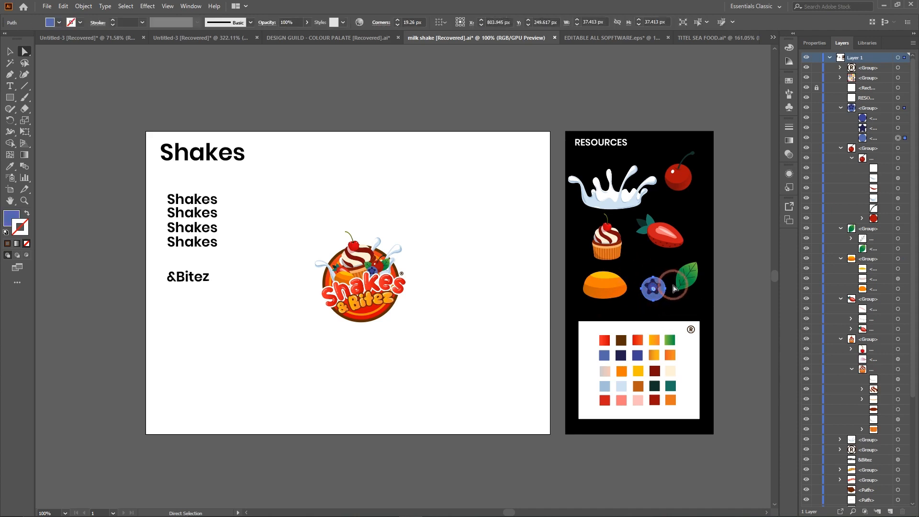
pyautogui.click(696, 283)
pyautogui.click(694, 280)
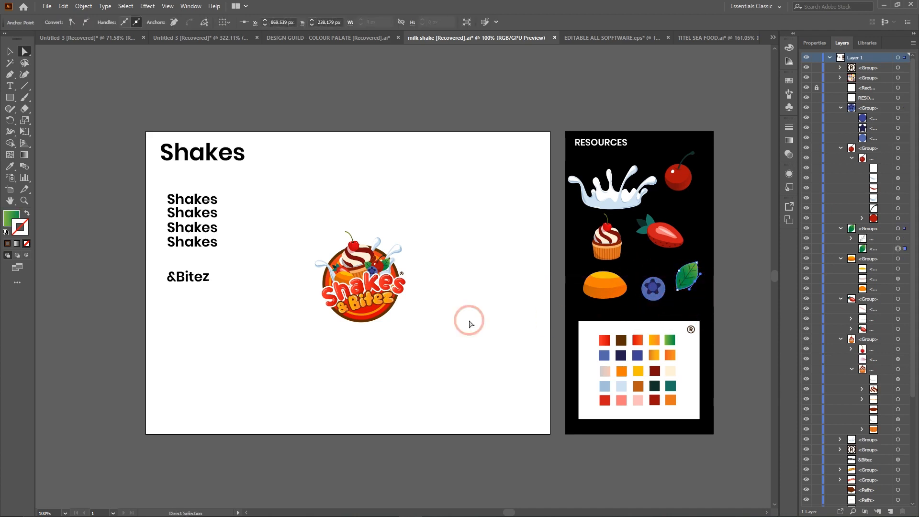
pyautogui.click(399, 323)
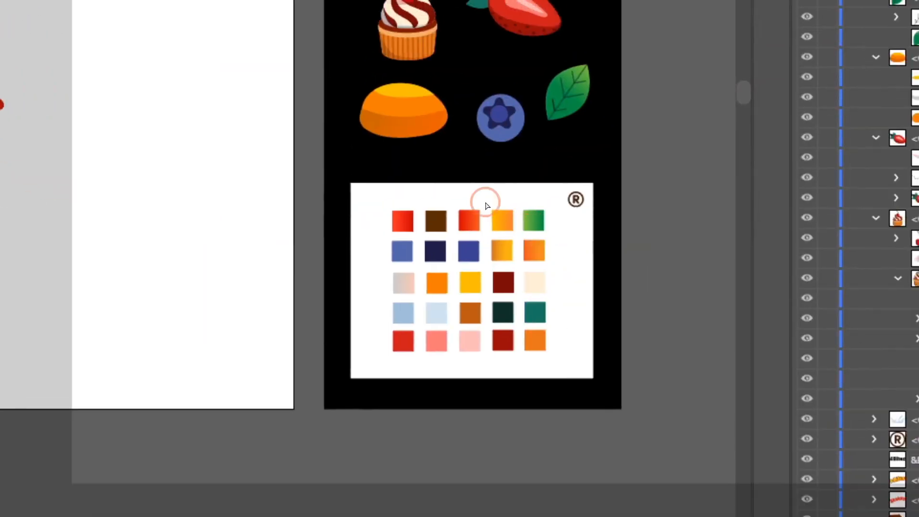
pyautogui.click(721, 325)
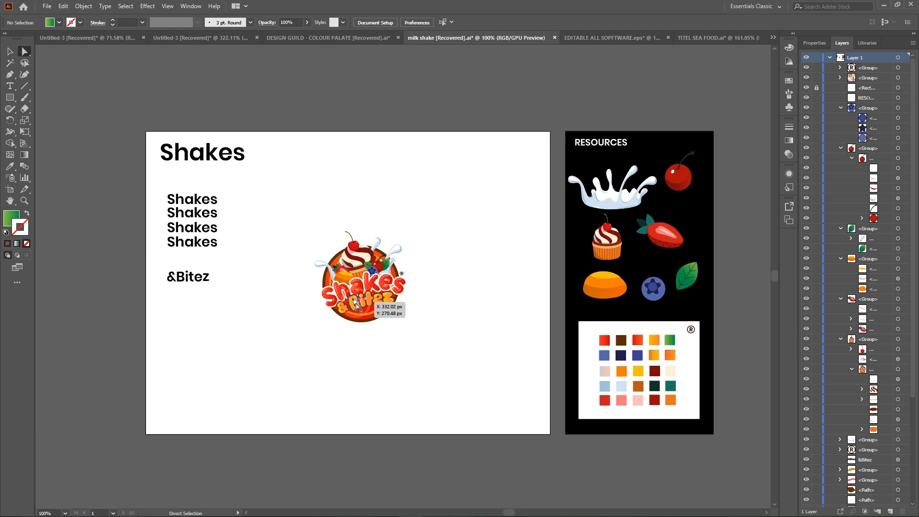
pyautogui.click(288, 218)
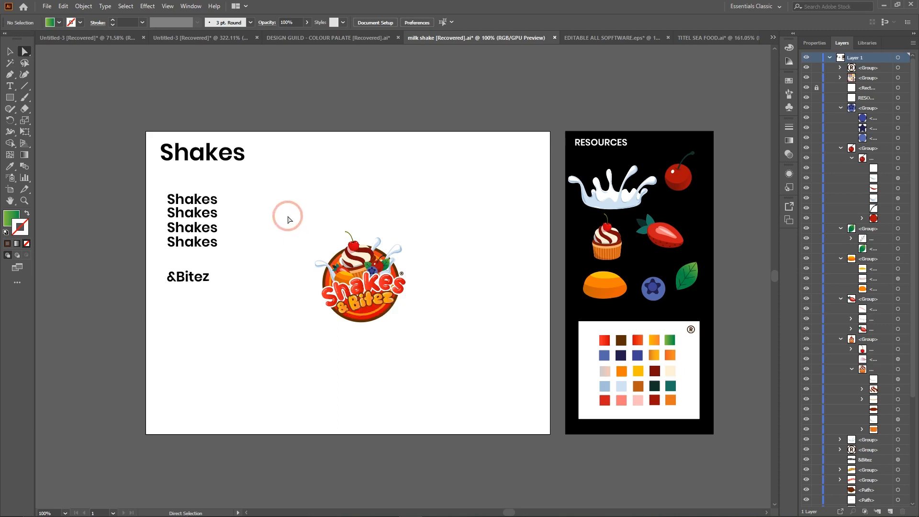
pyautogui.moveTo(287, 213); pyautogui.dragTo(448, 378)
pyautogui.click(462, 332)
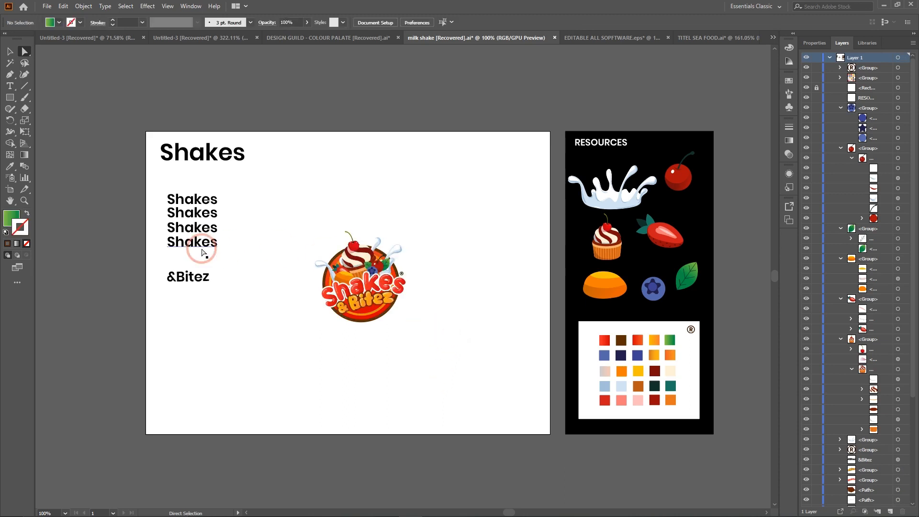
pyautogui.click(174, 185)
pyautogui.click(185, 221)
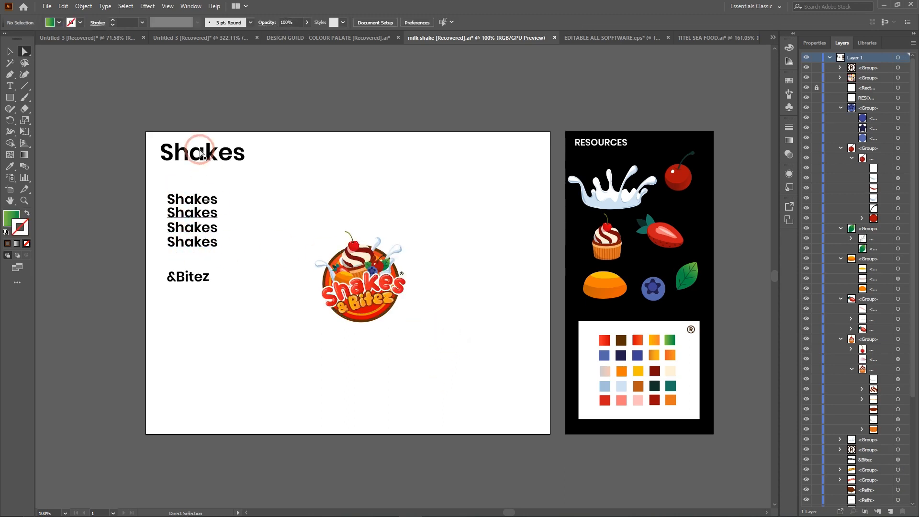
# Move the large Shakes heading slightly down and to the right, above the column of smaller Shakes words
pyautogui.moveTo(191, 150)
pyautogui.mouseDown()
pyautogui.moveTo(205, 154)
pyautogui.moveTo(197, 154)
pyautogui.mouseUp()
pyautogui.click(196, 220)
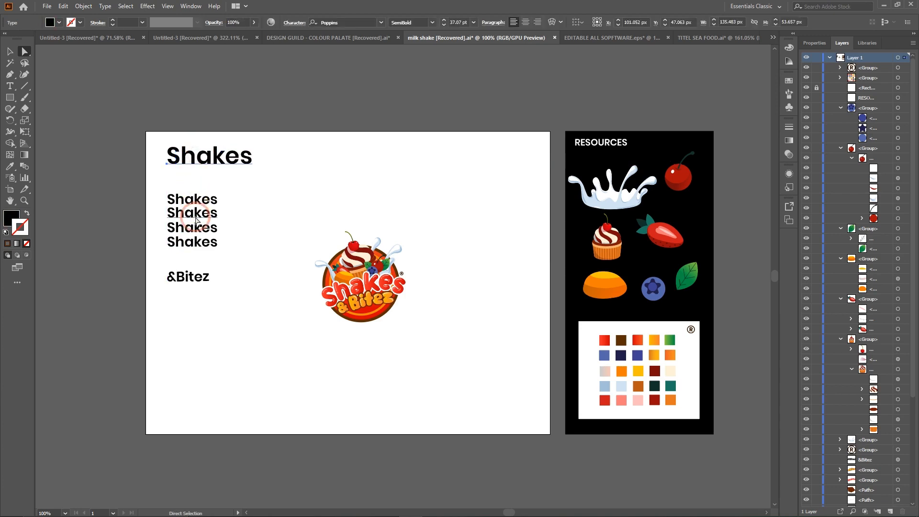
pyautogui.click(251, 303)
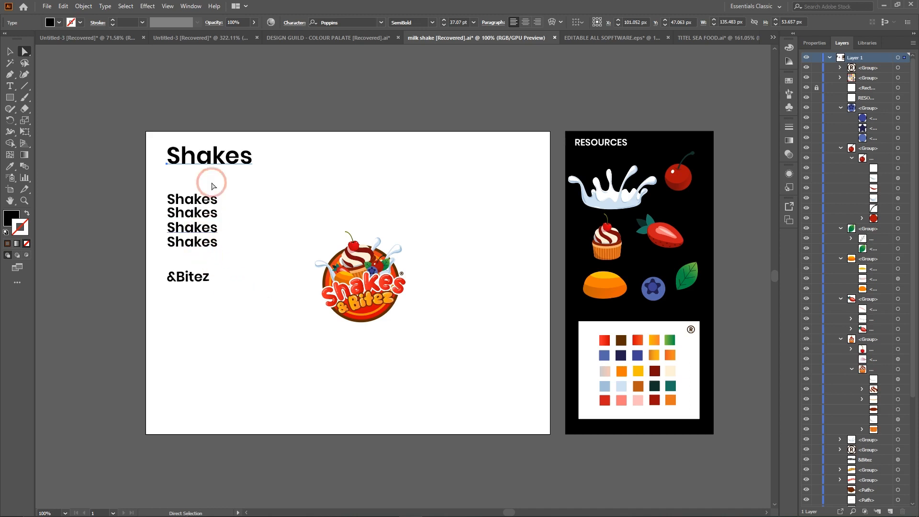
pyautogui.click(203, 212)
pyautogui.click(200, 203)
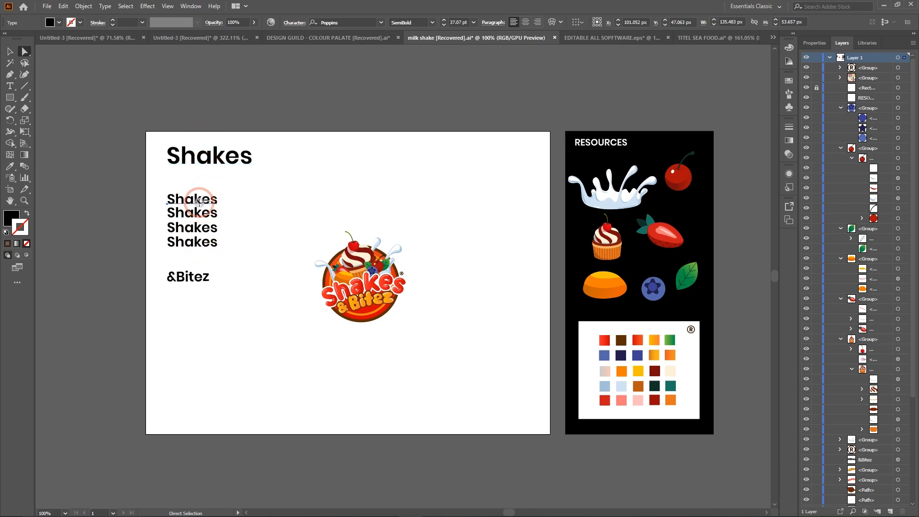
# Set the first small Shakes word in the column to the JellyBelly Font Regular typeface
pyautogui.click(342, 27)
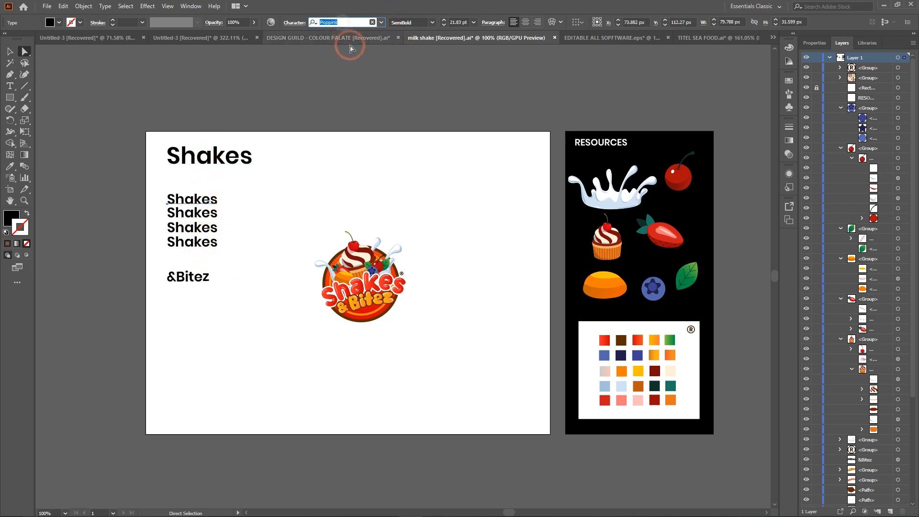
pyautogui.write('JELLY')
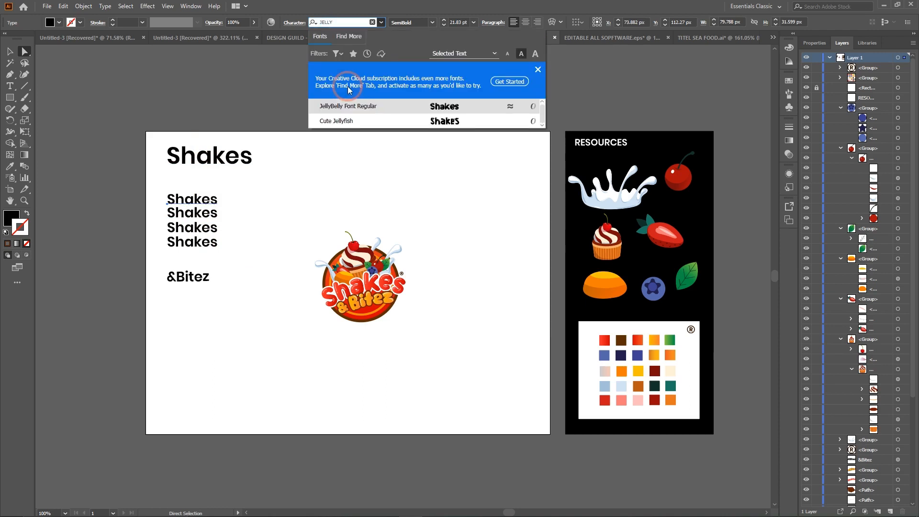
pyautogui.click(375, 107)
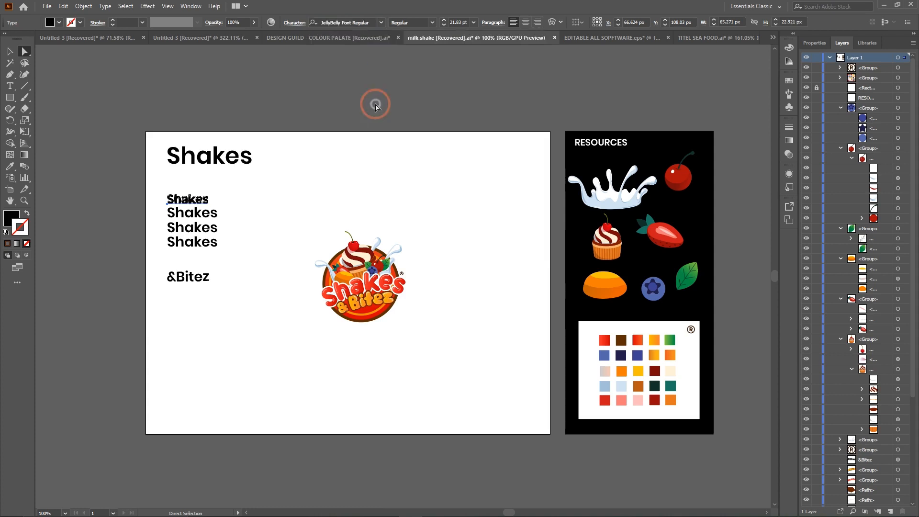
# Set the second small Shakes word in the column to the BLOBBY CHUG Bold typeface
pyautogui.click(196, 215)
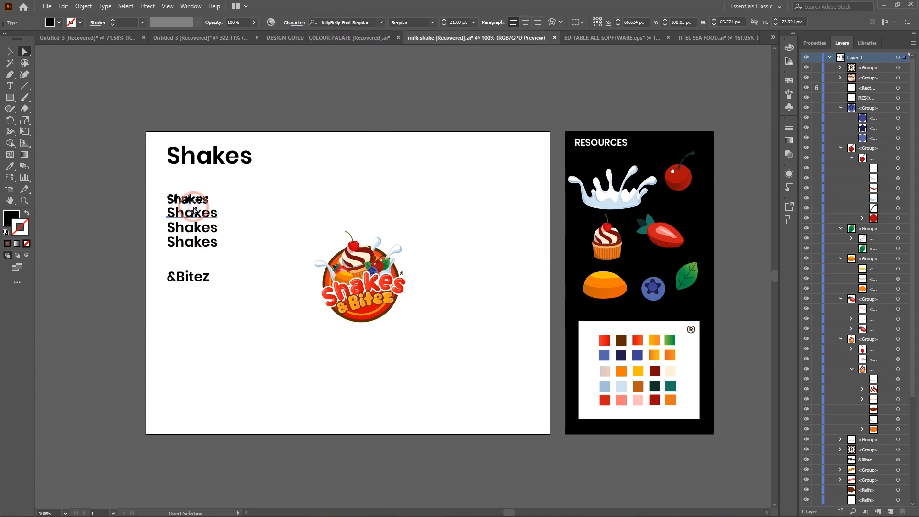
pyautogui.click(333, 21)
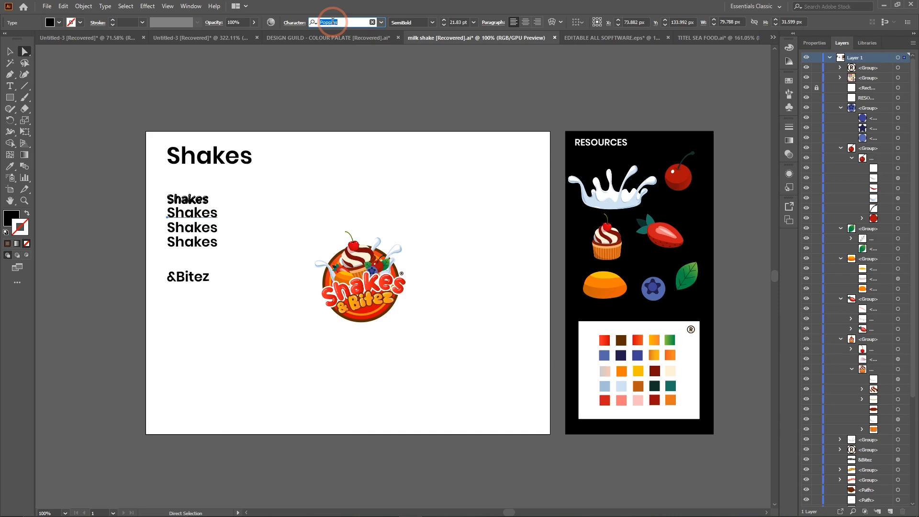
pyautogui.write('BLOB')
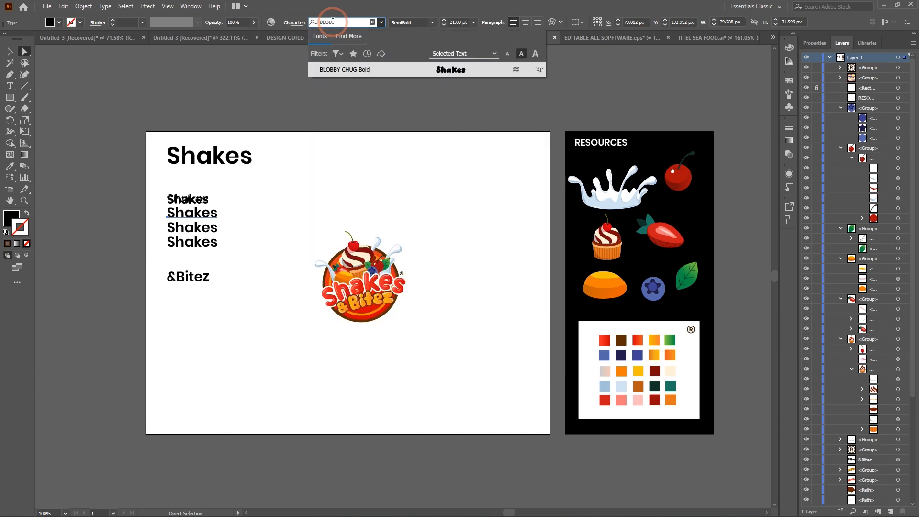
pyautogui.click(359, 70)
# Set the third small Shakes word in the column to the Cute Jellyfish typeface
pyautogui.click(198, 228)
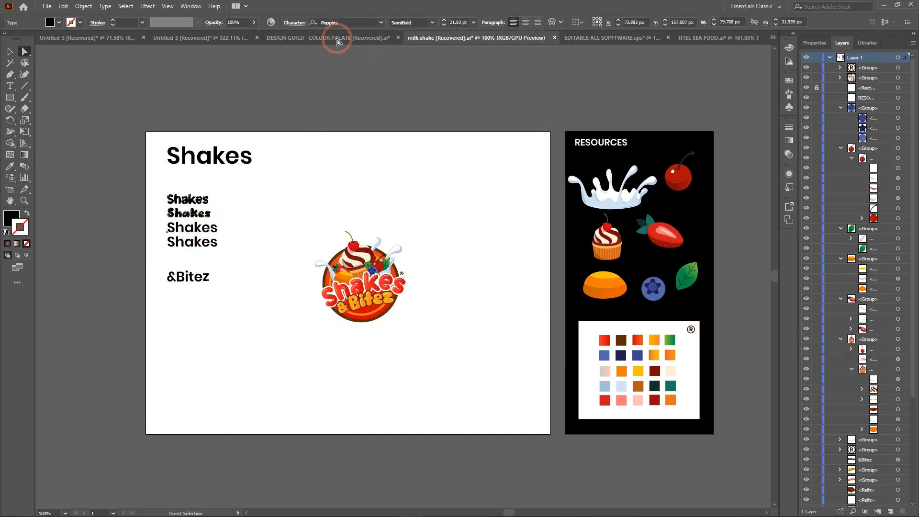
pyautogui.hotkey('ctrl', '-')
pyautogui.hotkey('ctrl', '-')
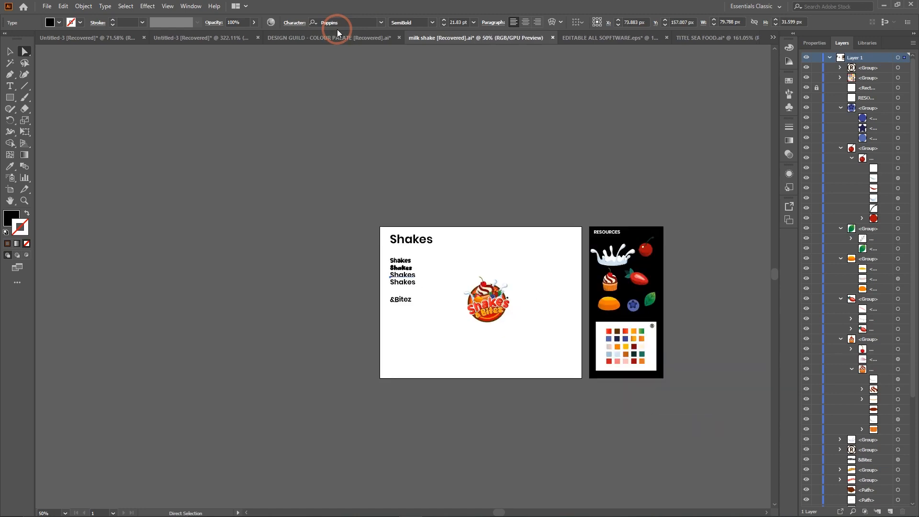
pyautogui.hotkey('ctrl', '+')
pyautogui.hotkey('ctrl', '+')
pyautogui.hotkey('ctrl', '+')
pyautogui.hotkey('ctrl', '+')
pyautogui.hotkey('ctrl', '+')
pyautogui.hotkey('ctrl', '+')
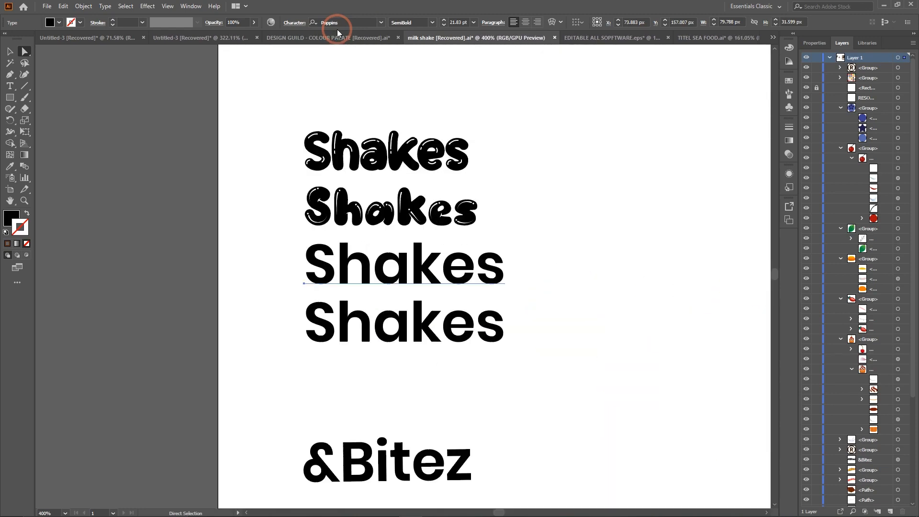
pyautogui.click(330, 23)
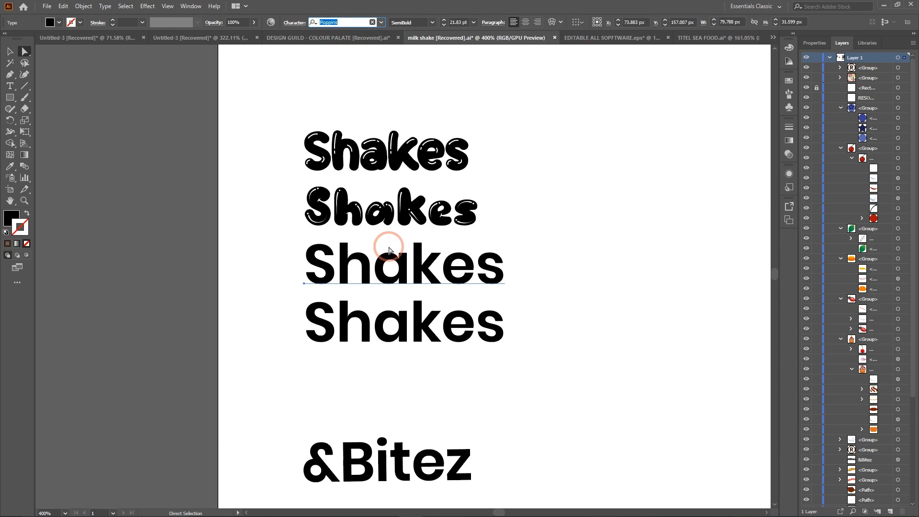
pyautogui.write('CUT')
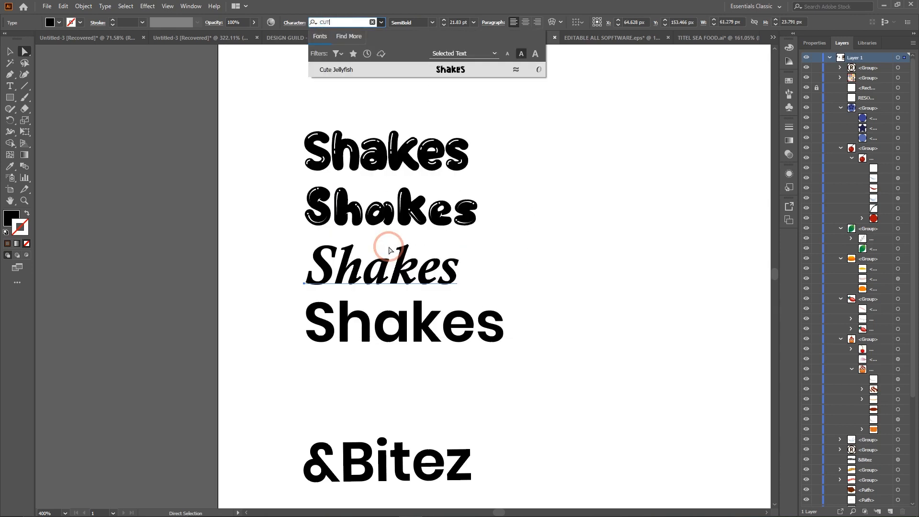
pyautogui.write('E')
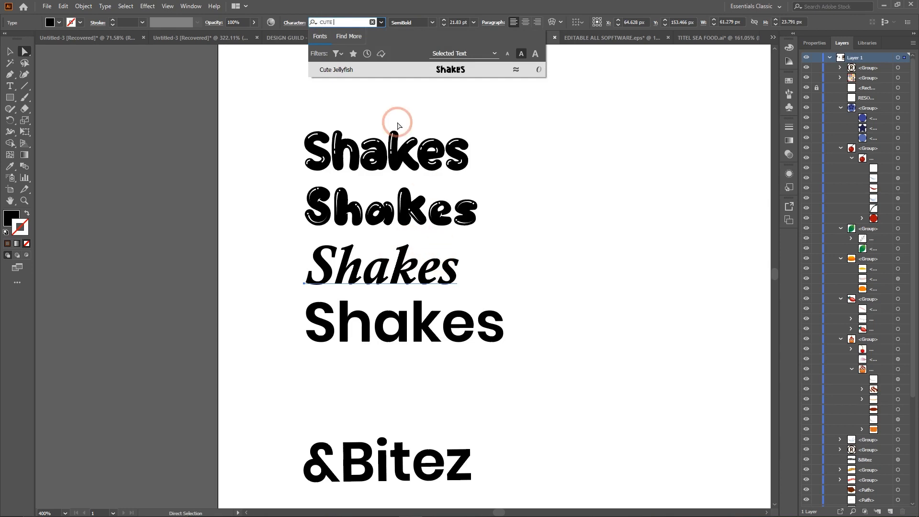
pyautogui.click(371, 70)
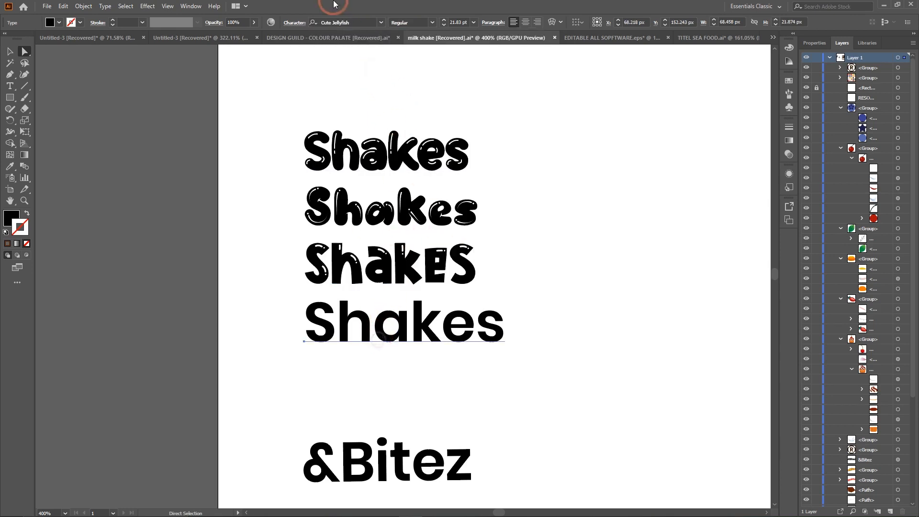
# Set the fourth small Shakes word to the BABELGAMEE typeface and clear the selection
pyautogui.click(345, 22)
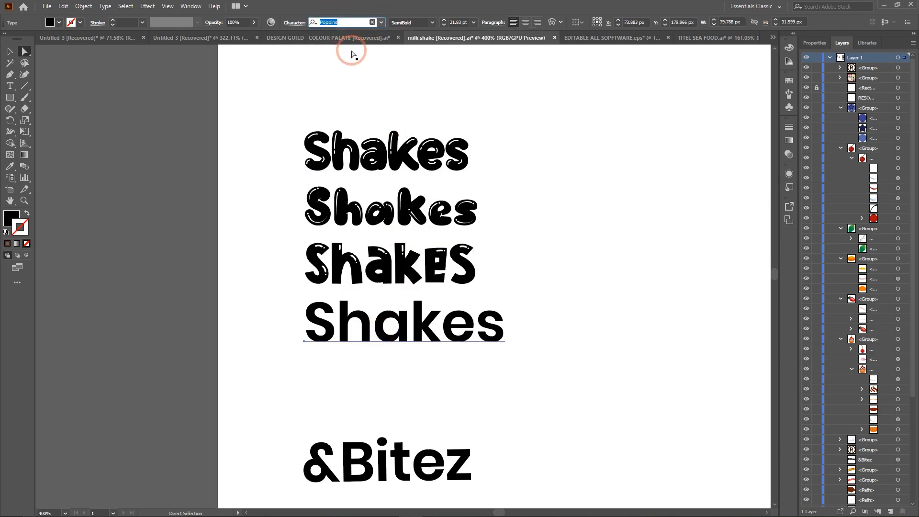
pyautogui.write('BAB')
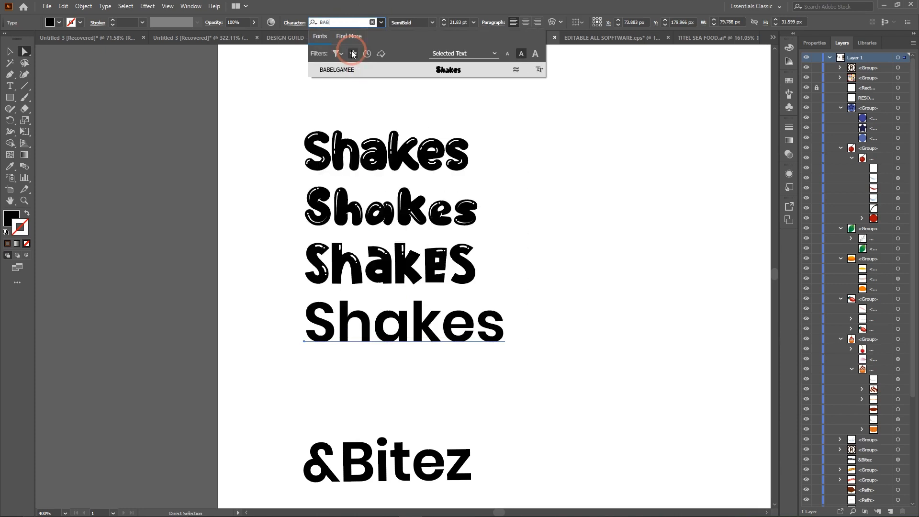
pyautogui.click(348, 73)
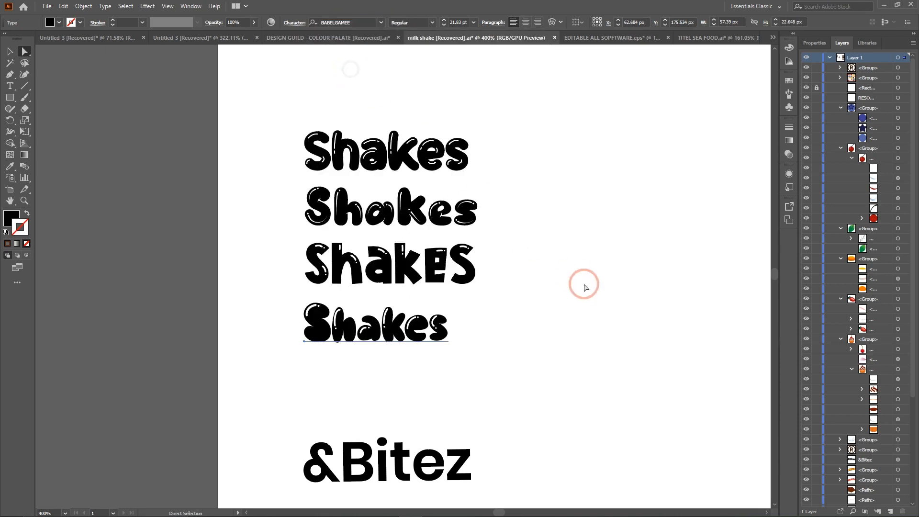
pyautogui.click(552, 339)
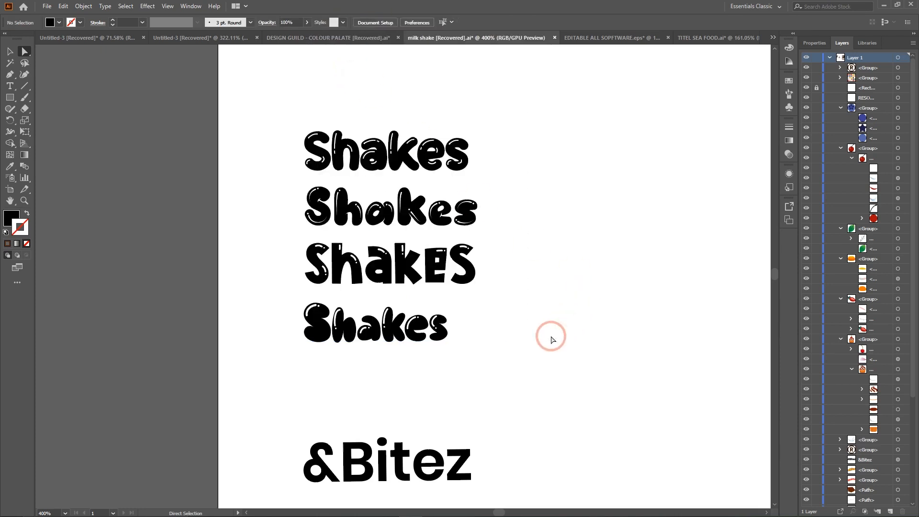
# Examine the Shakes heading and the column of font samples alongside the finished logo
pyautogui.hotkey('ctrl', '-')
pyautogui.hotkey('ctrl', '-')
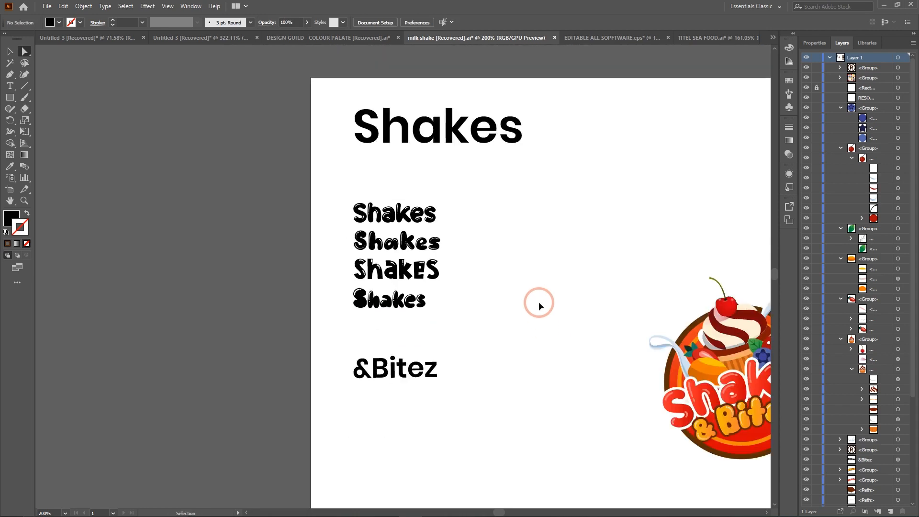
pyautogui.hscroll(3, 540, 303)
pyautogui.scroll(3, 513, 286)
pyautogui.hscroll(2, 513, 285)
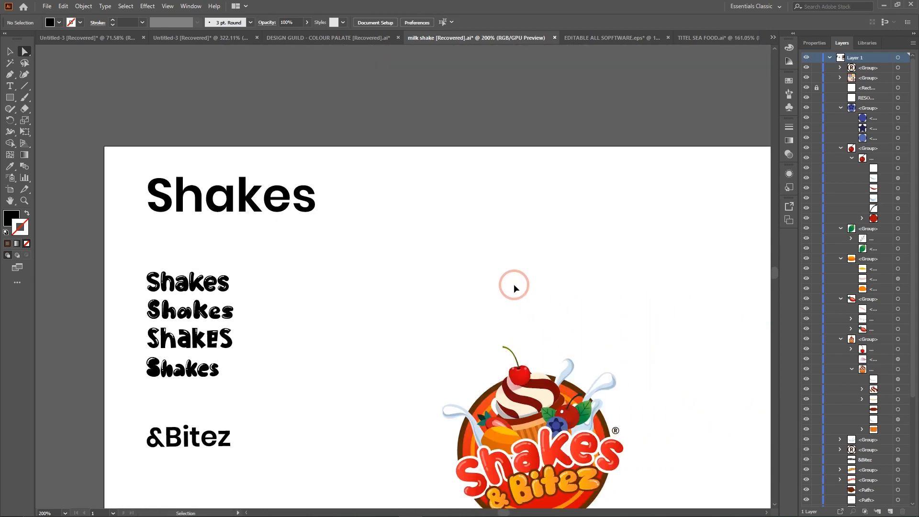
pyautogui.scroll(1, 376, 285)
pyautogui.scroll(-2, 376, 284)
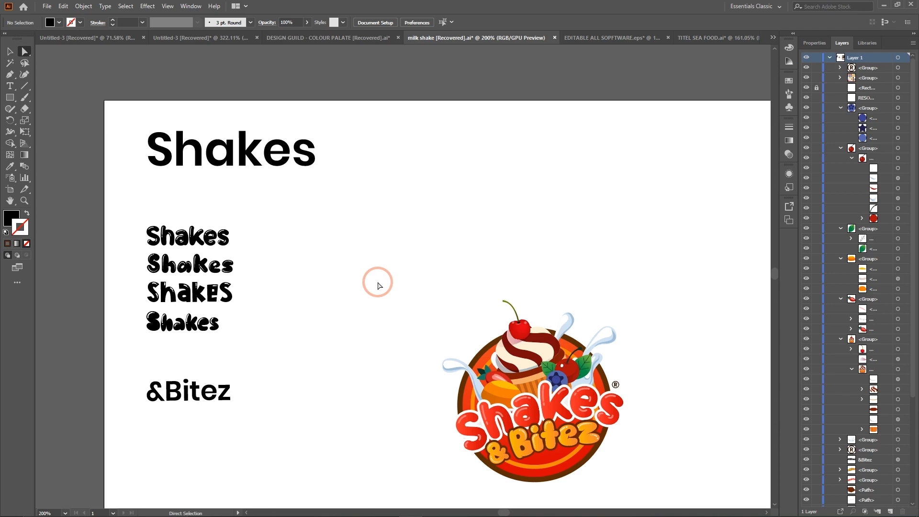
pyautogui.click(215, 159)
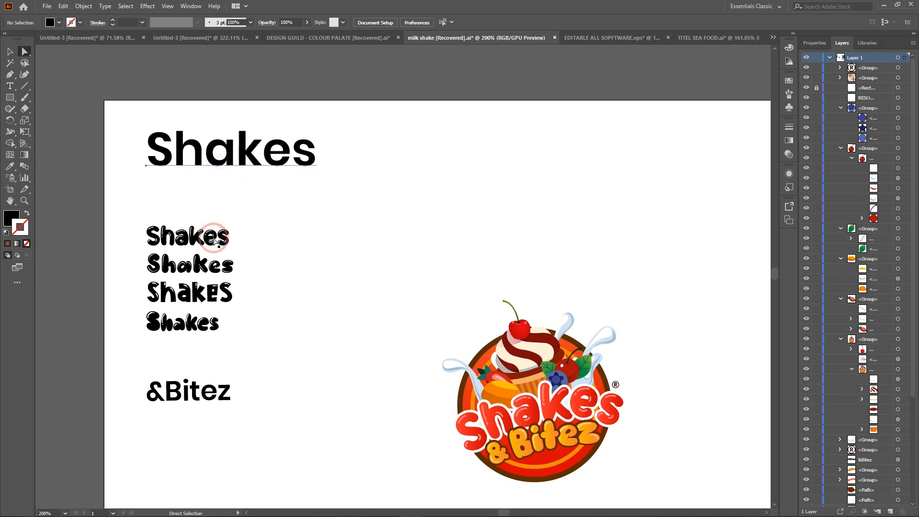
# Select the four small Shakes samples together and compare their letter shapes up close
pyautogui.moveTo(117, 209); pyautogui.dragTo(277, 353)
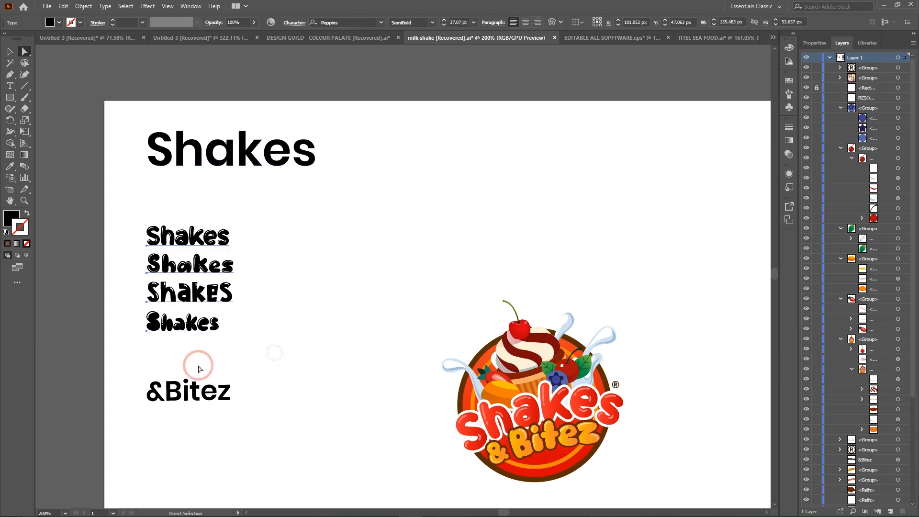
pyautogui.hotkey('ctrl', '+')
pyautogui.hotkey('ctrl', '+')
pyautogui.hotkey('ctrl', '+')
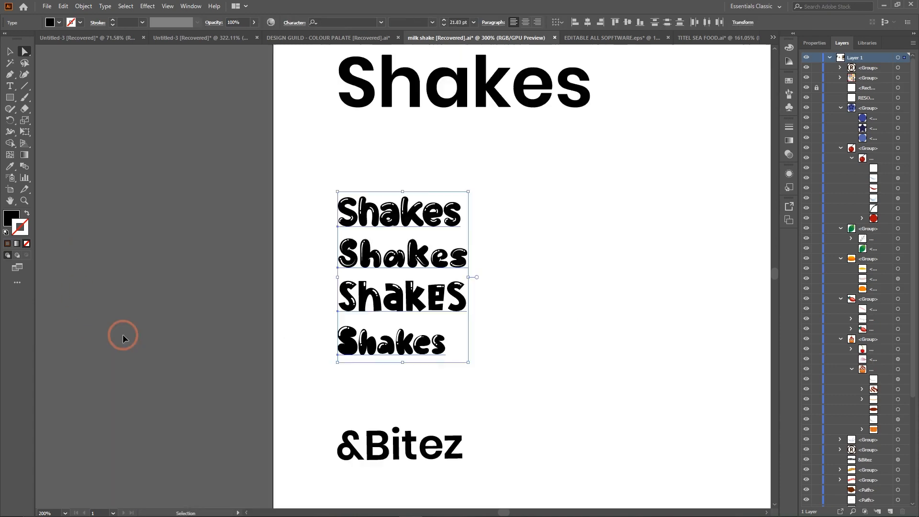
pyautogui.press('a')
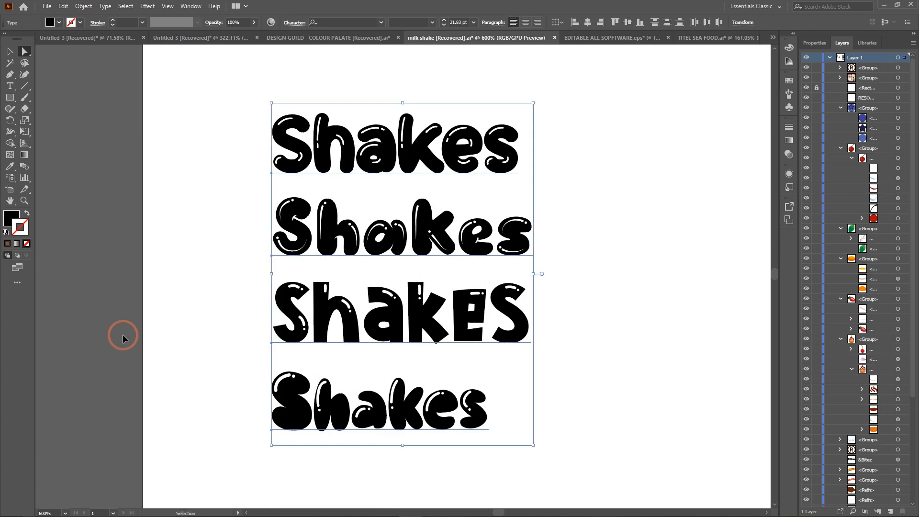
pyautogui.hotkey('ctrl', '-')
pyautogui.hotkey('ctrl', '-')
pyautogui.hotkey('ctrl', '-')
pyautogui.hscroll(6, 214, 331)
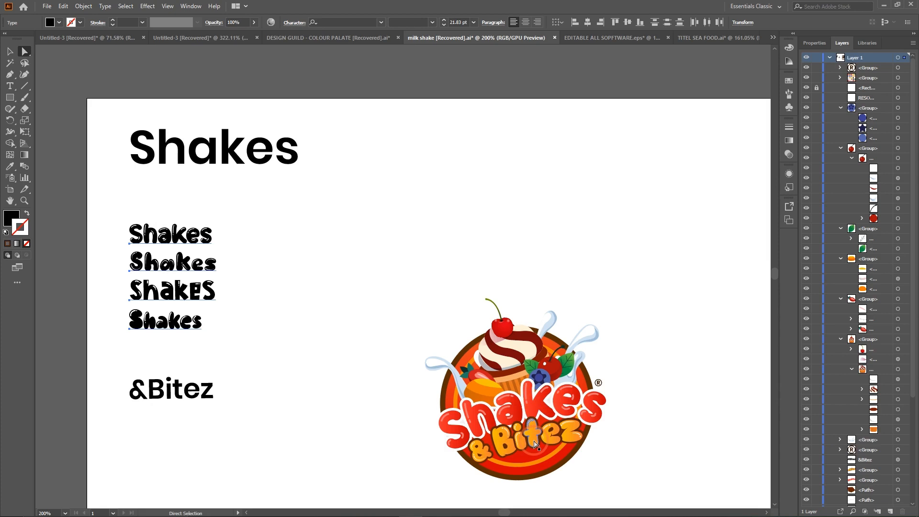
# Check the large Shakes heading and the &Bitez text by selecting them in turn
pyautogui.click(585, 289)
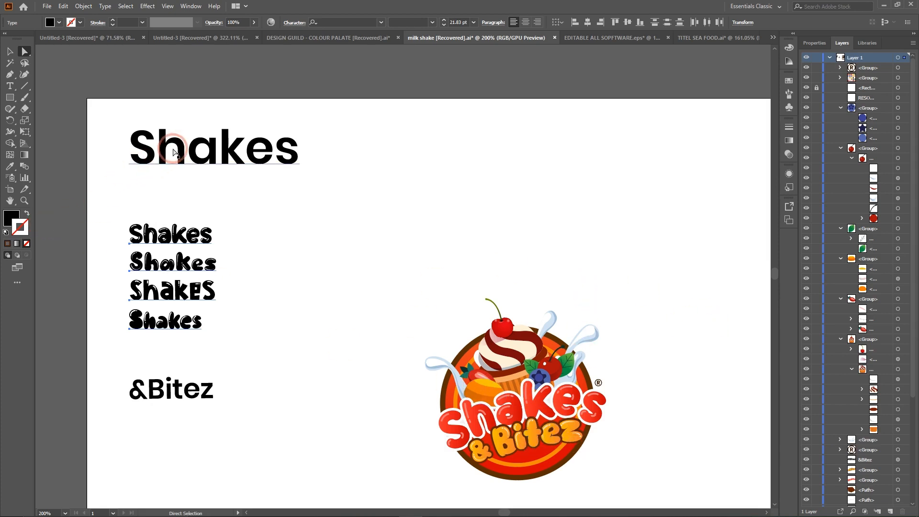
pyautogui.click(197, 149)
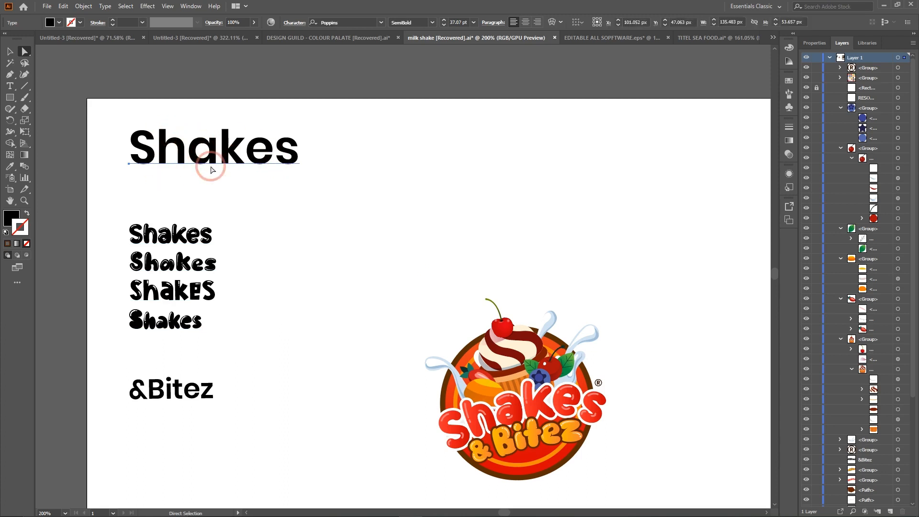
pyautogui.click(202, 150)
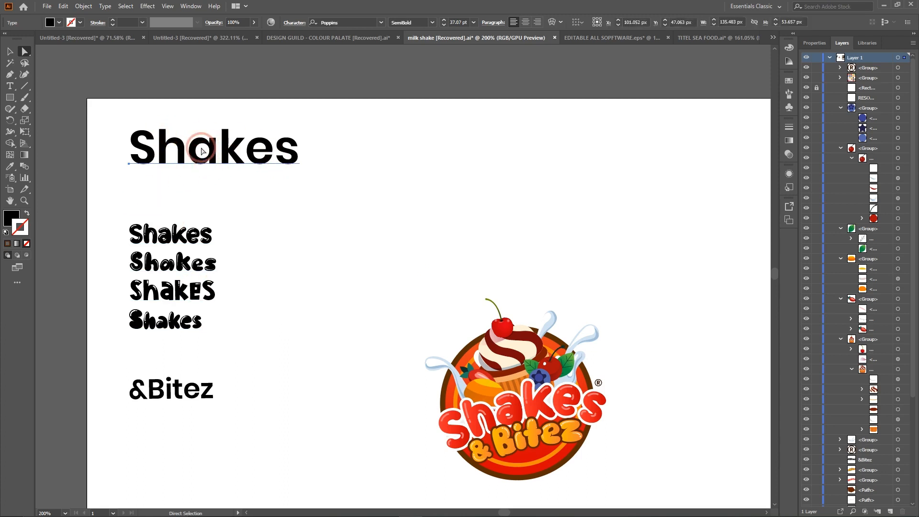
pyautogui.click(189, 390)
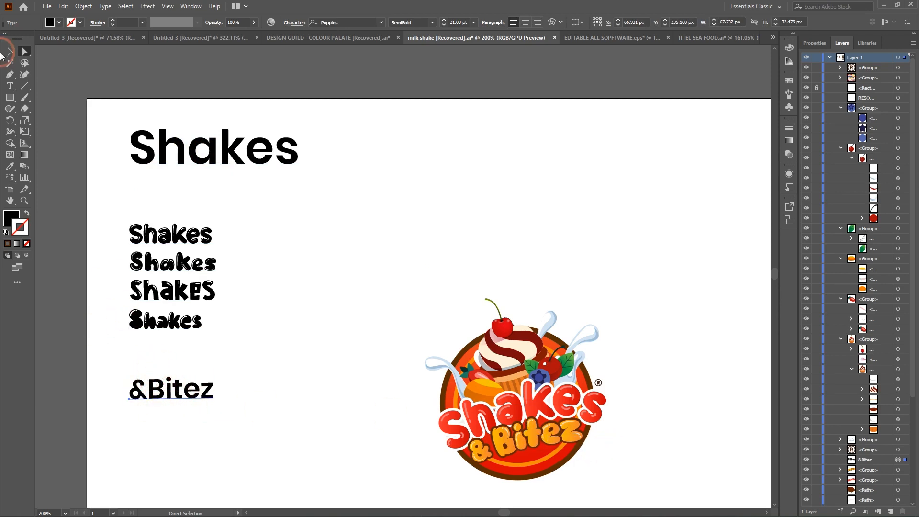
# Copy the first sample's JellyBelly style onto the large Shakes heading with the Eyedropper, and enlarge the heading to about twice its size
pyautogui.click(230, 149)
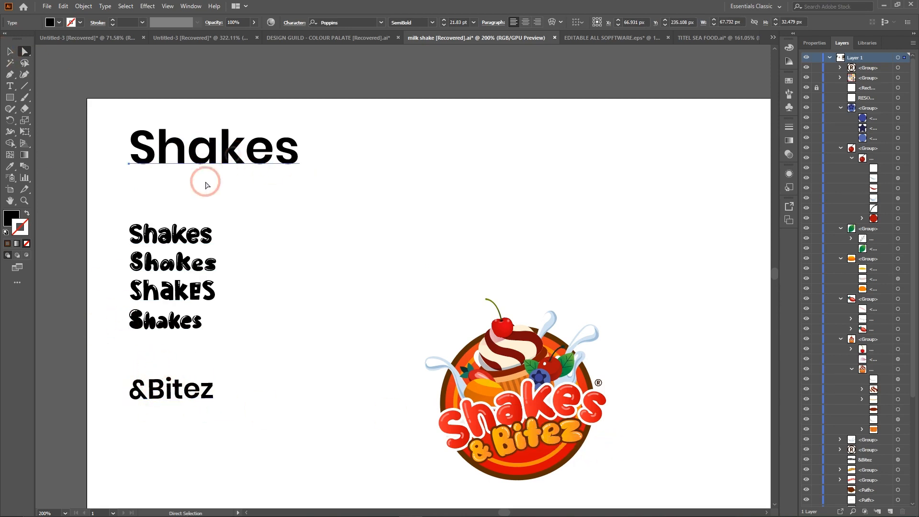
pyautogui.click(10, 168)
pyautogui.click(196, 231)
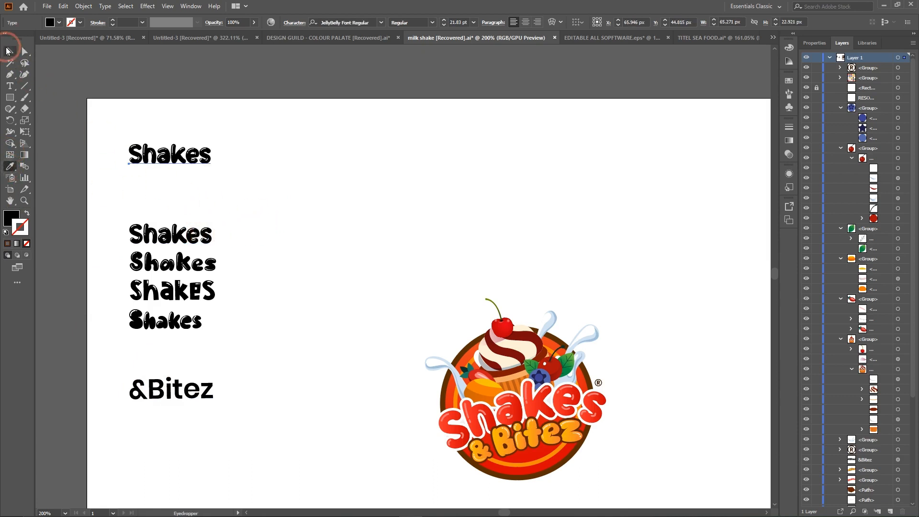
pyautogui.click(8, 51)
pyautogui.moveTo(212, 154); pyautogui.dragTo(302, 165)
pyautogui.click(178, 206)
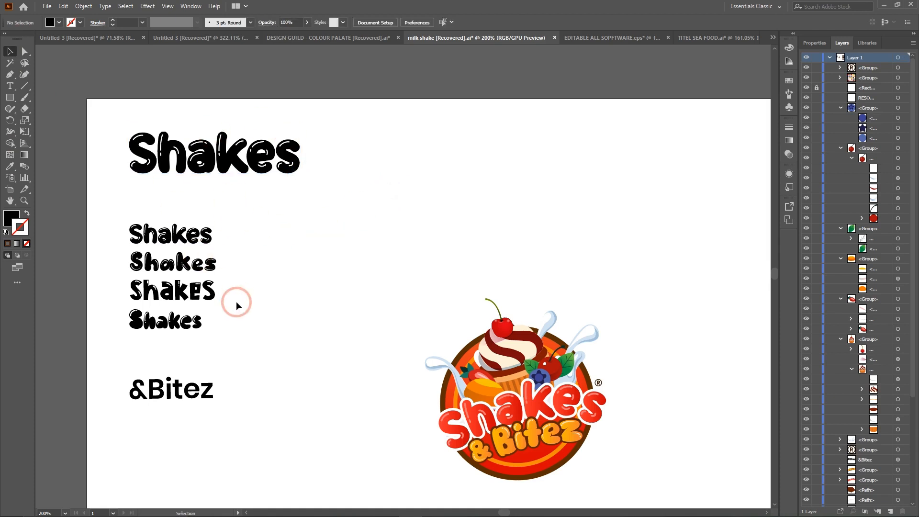
# Copy the second sample's BLOBBY CHUG Bold style onto the &Bitez text with the Eyedropper
pyautogui.click(180, 387)
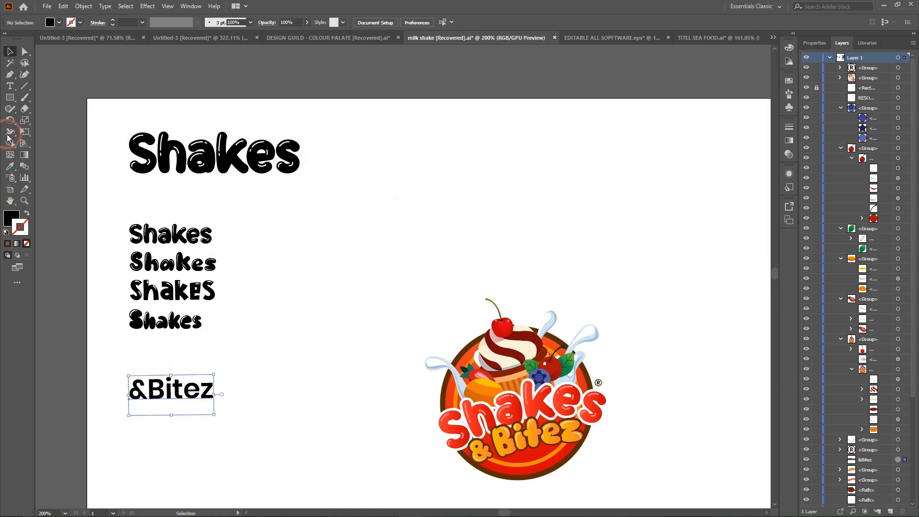
pyautogui.click(9, 166)
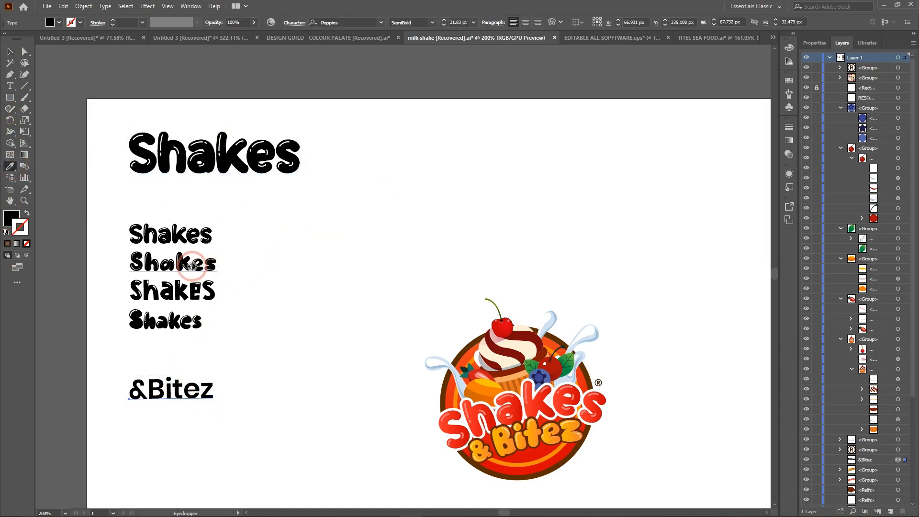
pyautogui.click(192, 266)
pyautogui.click(10, 51)
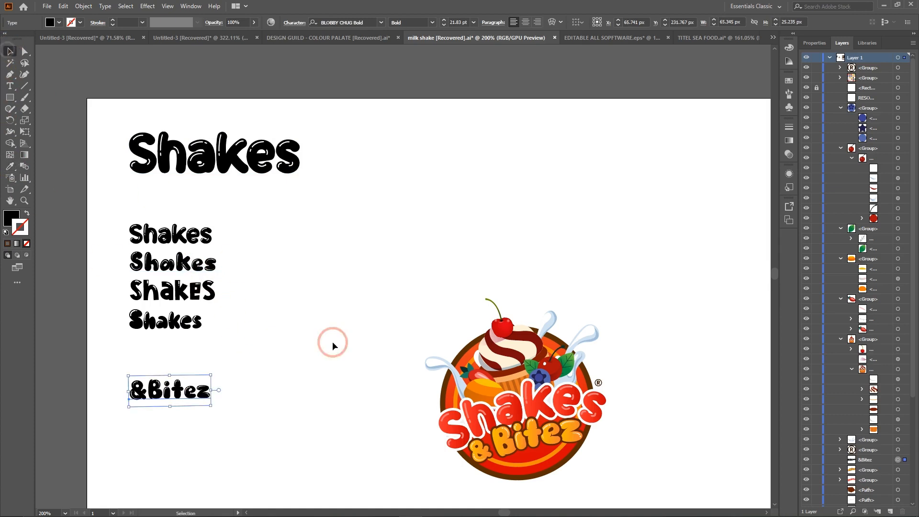
# Delete the four small Shakes font samples
pyautogui.click(337, 345)
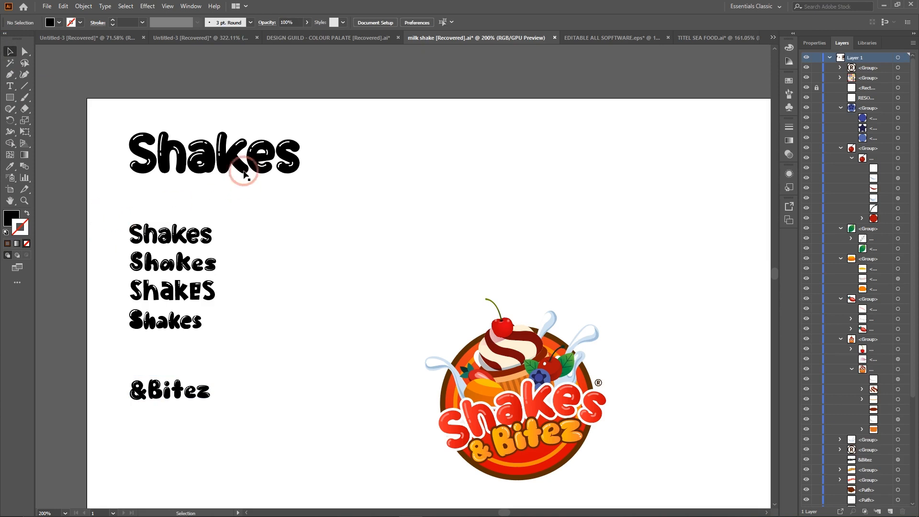
pyautogui.moveTo(117, 203); pyautogui.dragTo(263, 352)
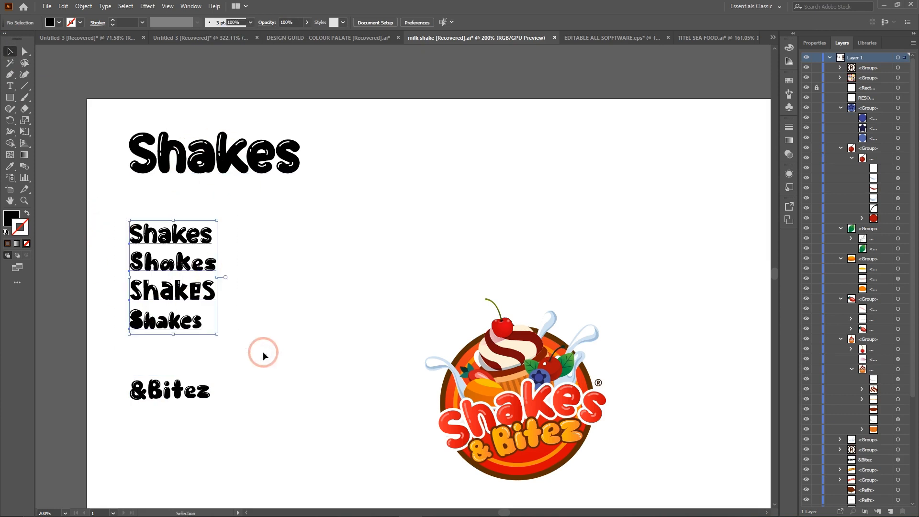
pyautogui.press('Delete')
# Move the &Bitez text up so it sits roughly centred just beneath the large Shakes heading
pyautogui.moveTo(144, 389); pyautogui.dragTo(146, 376)
pyautogui.moveTo(200, 260); pyautogui.dragTo(203, 209)
pyautogui.moveTo(125, 107); pyautogui.dragTo(311, 206)
# Select the whole finished Shakes & Bitez logo artwork and delete it from the artboard
pyautogui.moveTo(228, 188); pyautogui.dragTo(548, 490)
pyautogui.click(448, 277)
pyautogui.scroll(-1, 500, 348)
pyautogui.hscroll(3, 501, 347)
pyautogui.hscroll(3, 502, 347)
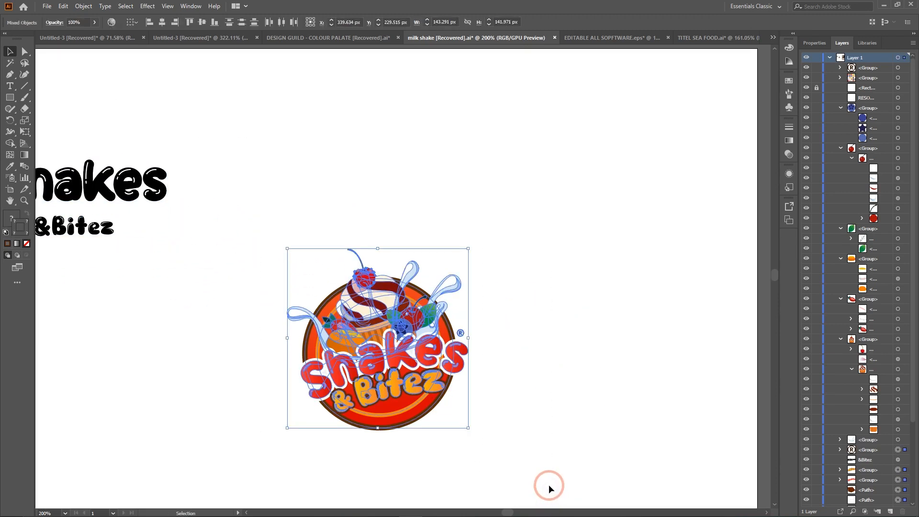
pyautogui.press('Delete')
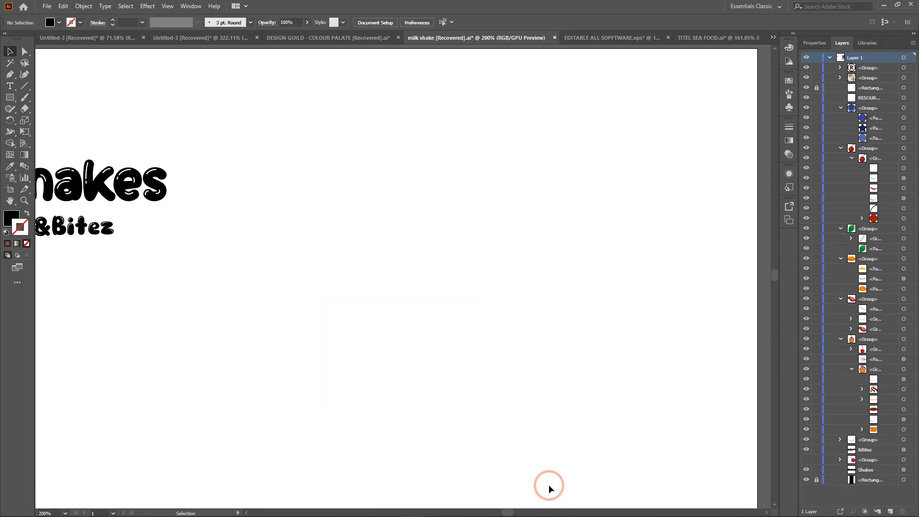
# Move both texts to the artboard's upper-left corner and enlarge &Bitez to nearly the width of Shakes
pyautogui.hotkey('ctrl', '-')
pyautogui.hotkey('ctrl', '-')
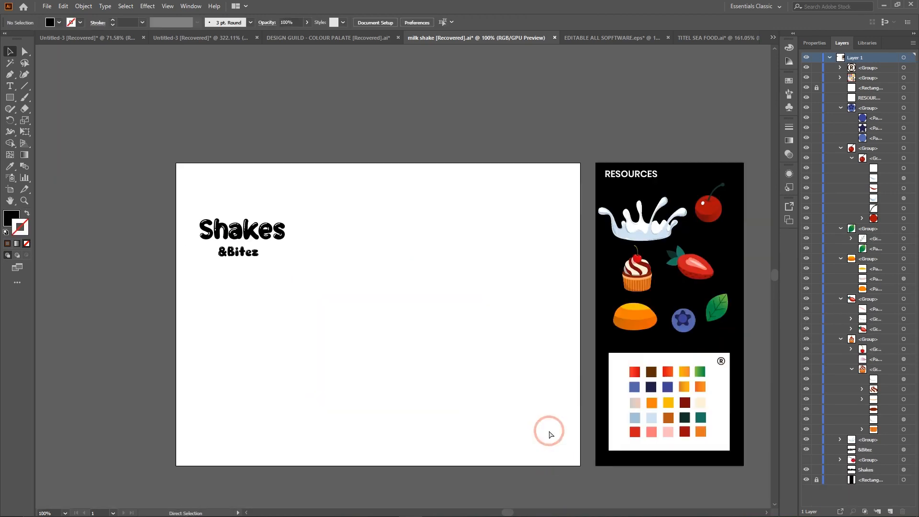
pyautogui.moveTo(209, 211); pyautogui.dragTo(319, 273)
pyautogui.moveTo(227, 226); pyautogui.dragTo(265, 229)
pyautogui.click(336, 260)
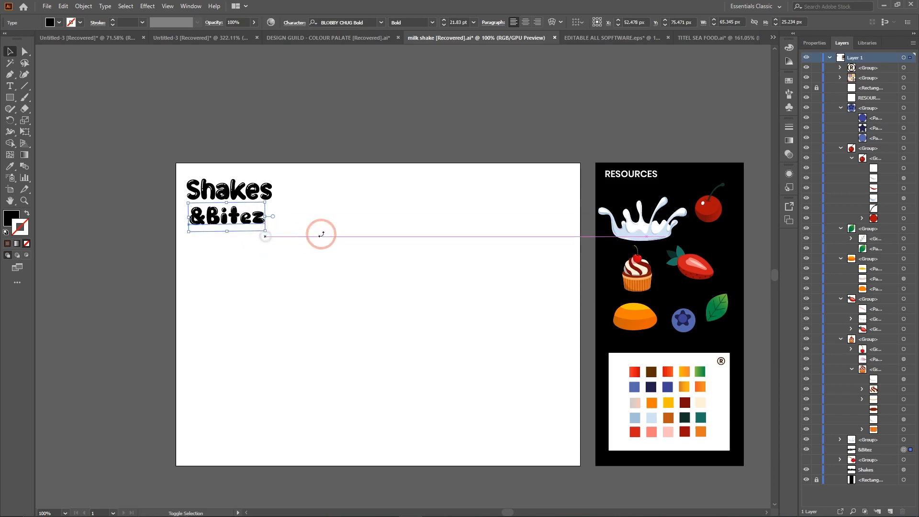
pyautogui.click(351, 254)
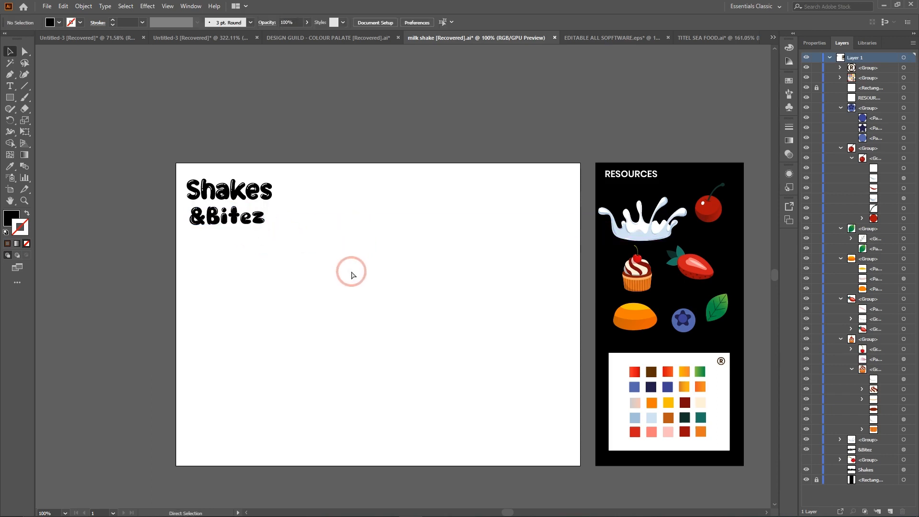
# Look over the cleared artboard and the resources, checking the milk splash by selecting it
pyautogui.hscroll(2, 456, 344)
pyautogui.hotkey('ctrl', '=')
pyautogui.hotkey('ctrl', '=')
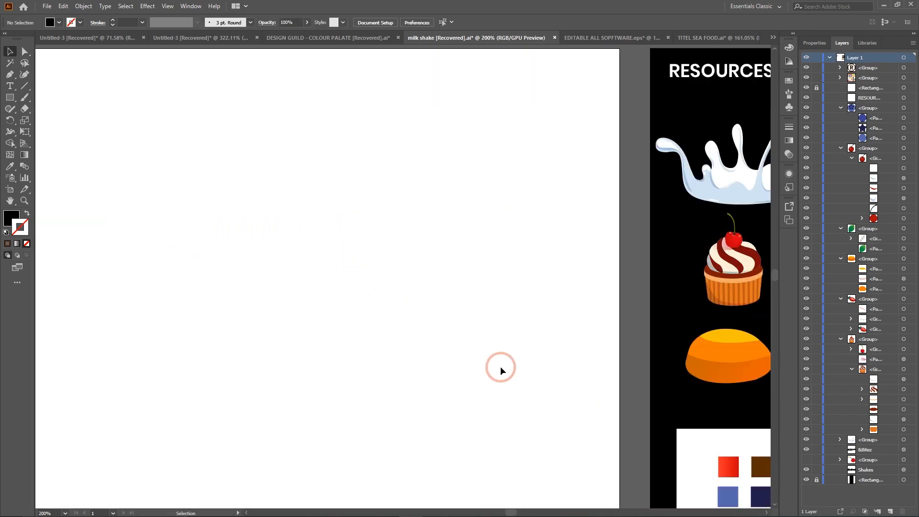
pyautogui.hscroll(-2, 500, 366)
pyautogui.hscroll(-2, 502, 369)
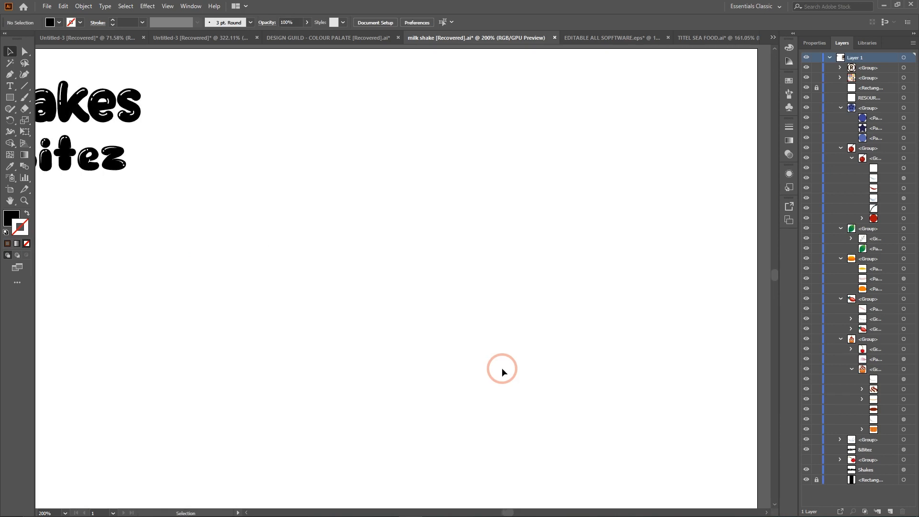
pyautogui.hotkey('ctrl', '-')
pyautogui.hotkey('ctrl', '-')
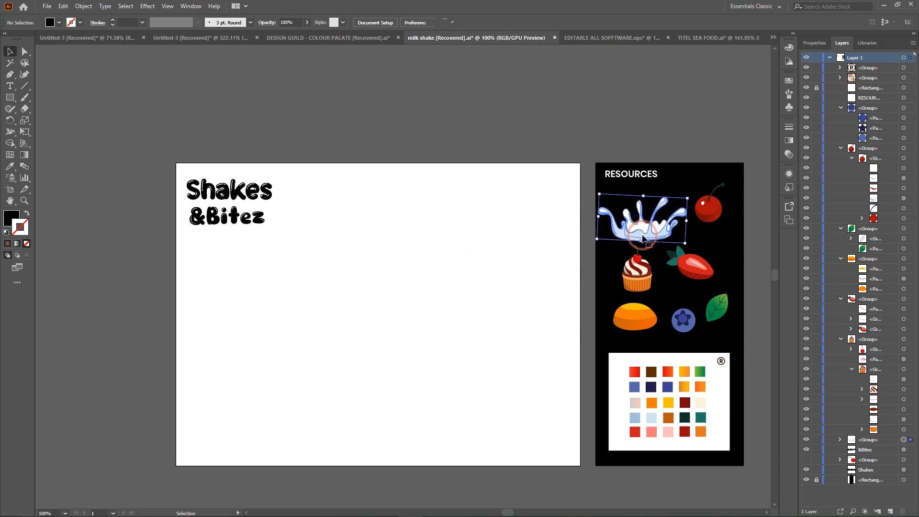
pyautogui.click(678, 232)
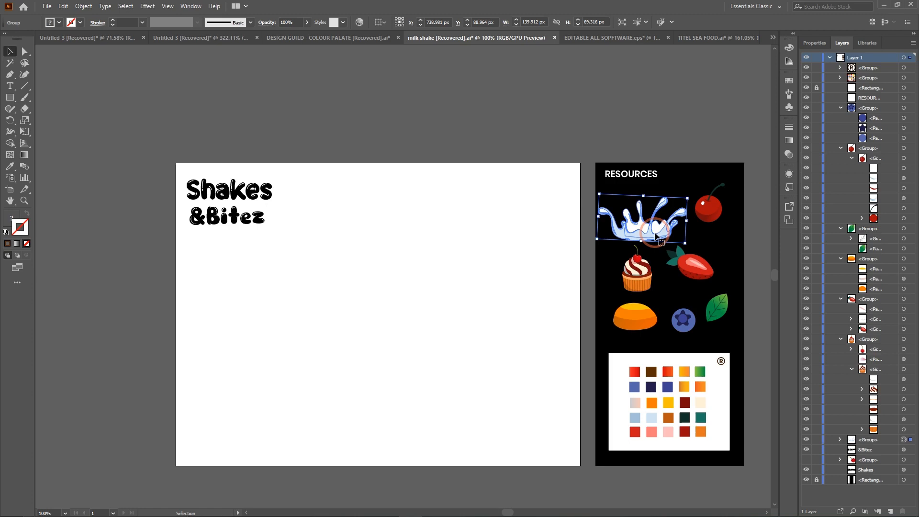
pyautogui.click(323, 281)
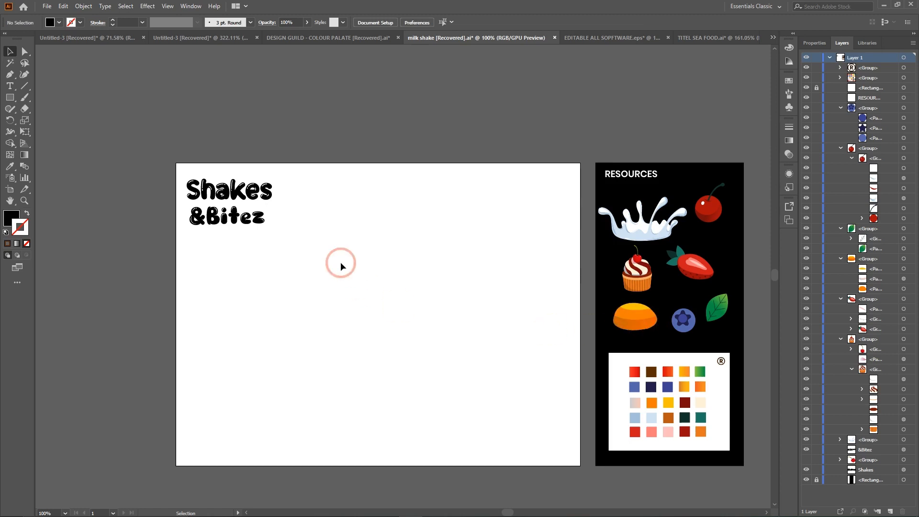
# Draw a black circle about 235 px in diameter with the Ellipse tool and place it near the artboard's centre
pyautogui.click(10, 98)
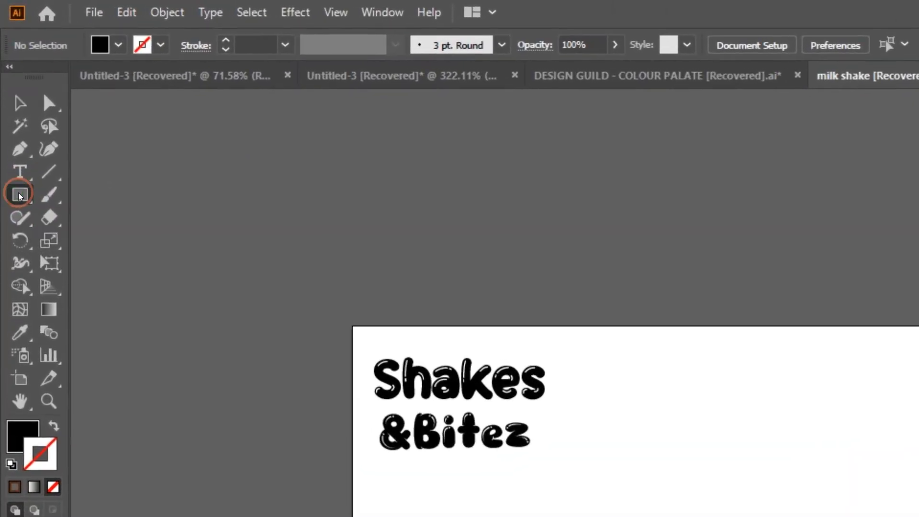
pyautogui.moveTo(20, 196); pyautogui.dragTo(109, 237)
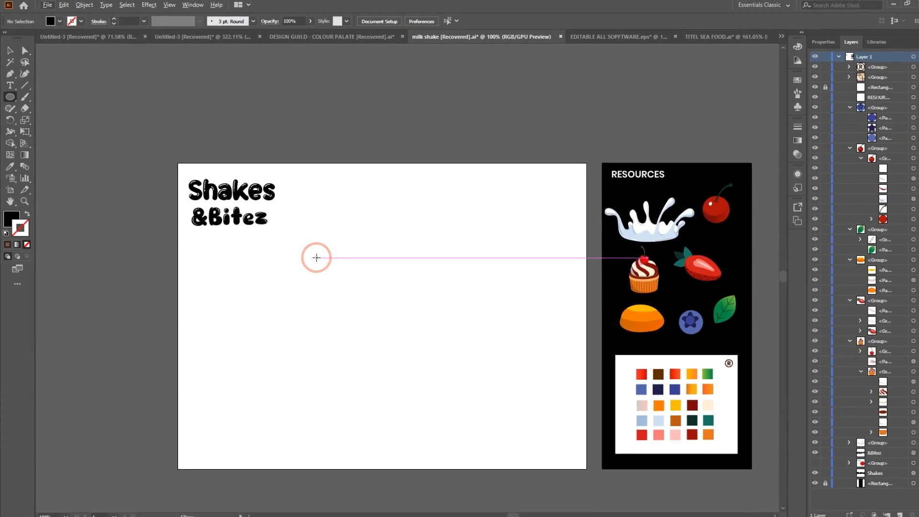
pyautogui.moveTo(314, 256); pyautogui.dragTo(460, 402)
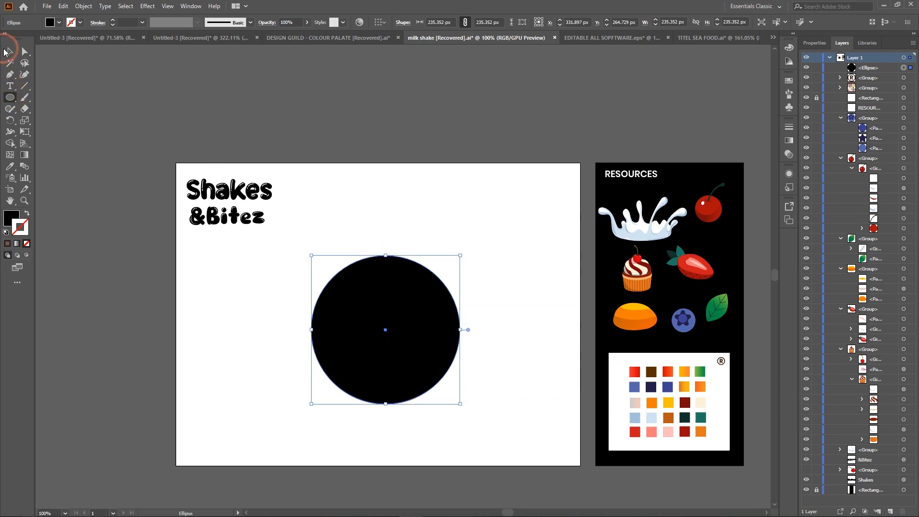
pyautogui.click(8, 51)
pyautogui.moveTo(385, 328); pyautogui.dragTo(395, 314)
# Fill the circle with the red-to-orange gradient swatch from the top row of the palette using the Eyedropper
pyautogui.hotkey('ctrl', '=')
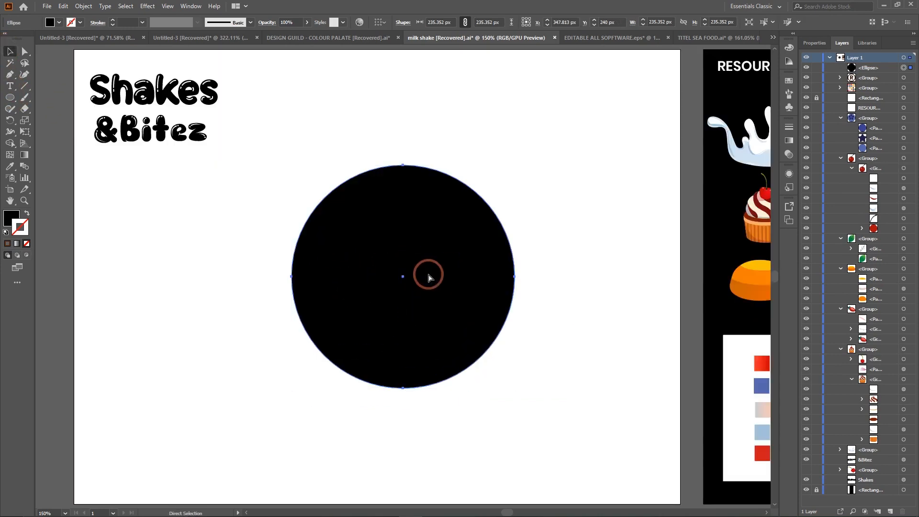
pyautogui.hotkey('ctrl', '-')
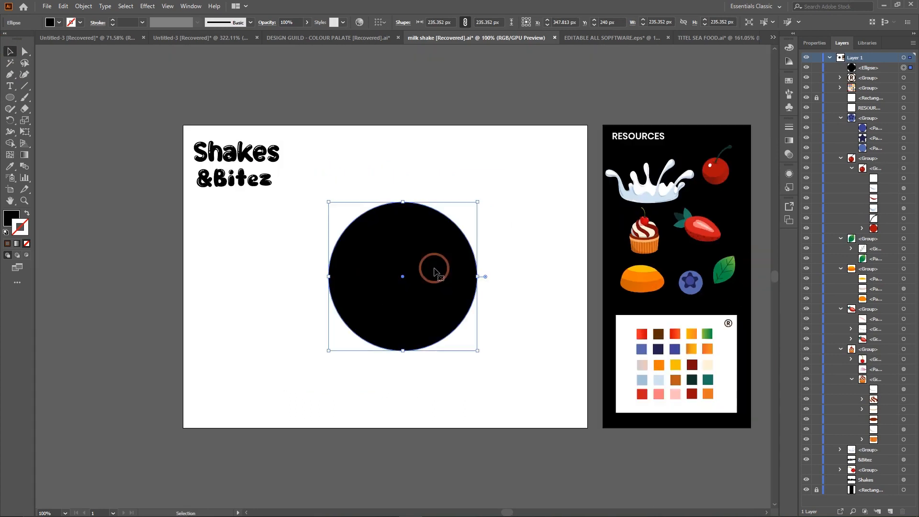
pyautogui.press('z')
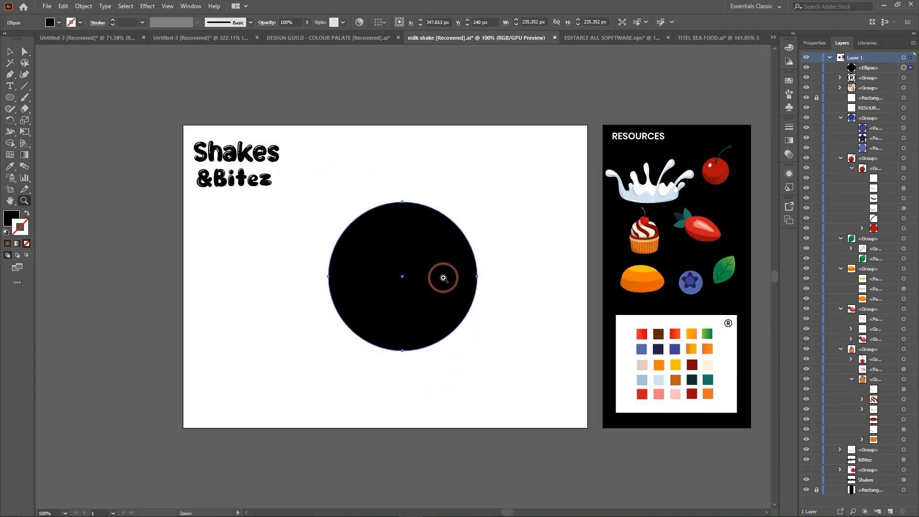
pyautogui.moveTo(443, 278); pyautogui.dragTo(466, 310)
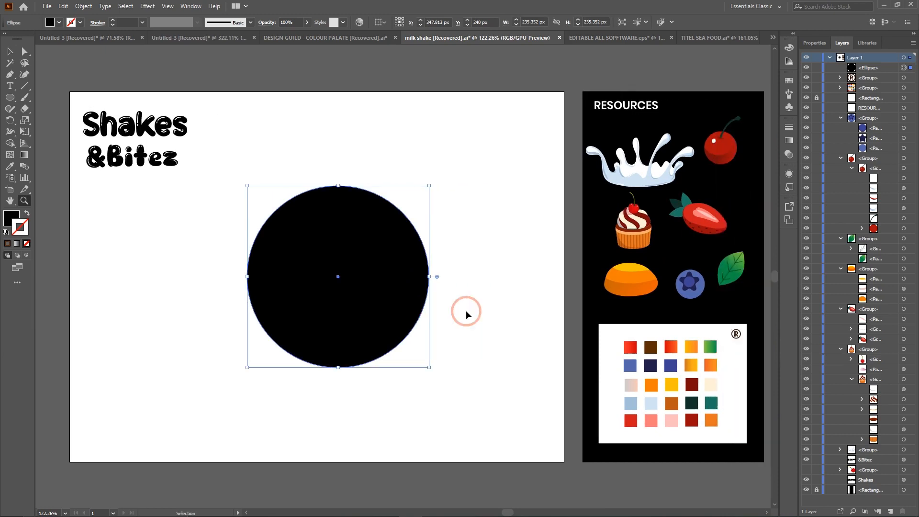
pyautogui.hscroll(1, 466, 310)
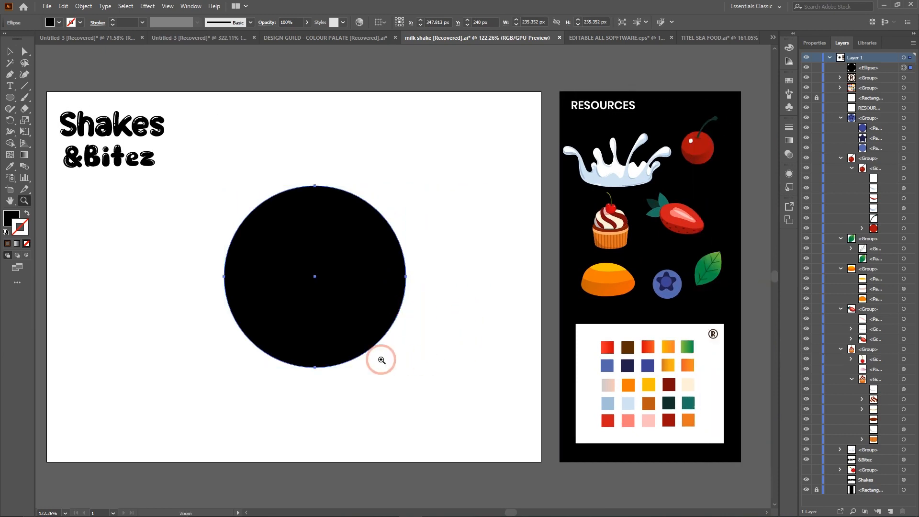
pyautogui.press('a')
pyautogui.click(462, 284)
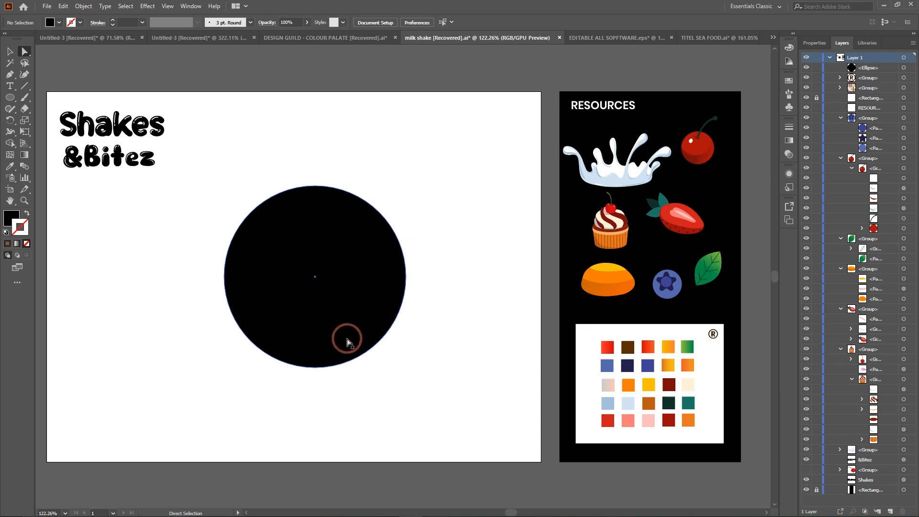
pyautogui.click(319, 291)
pyautogui.click(10, 167)
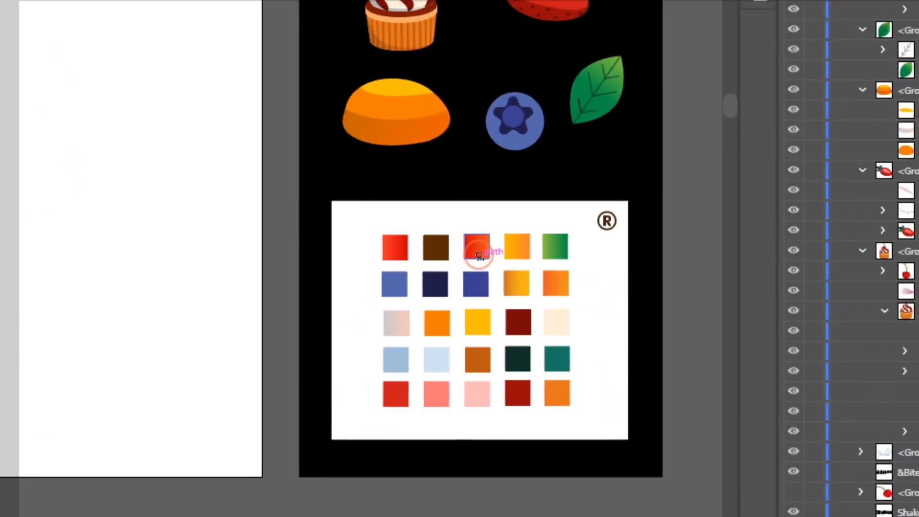
pyautogui.click(600, 277)
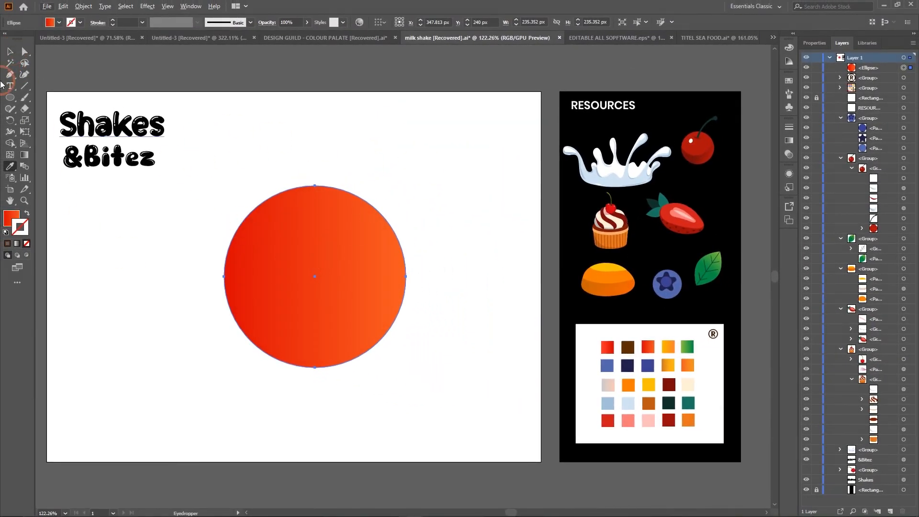
pyautogui.click(10, 51)
pyautogui.click(437, 204)
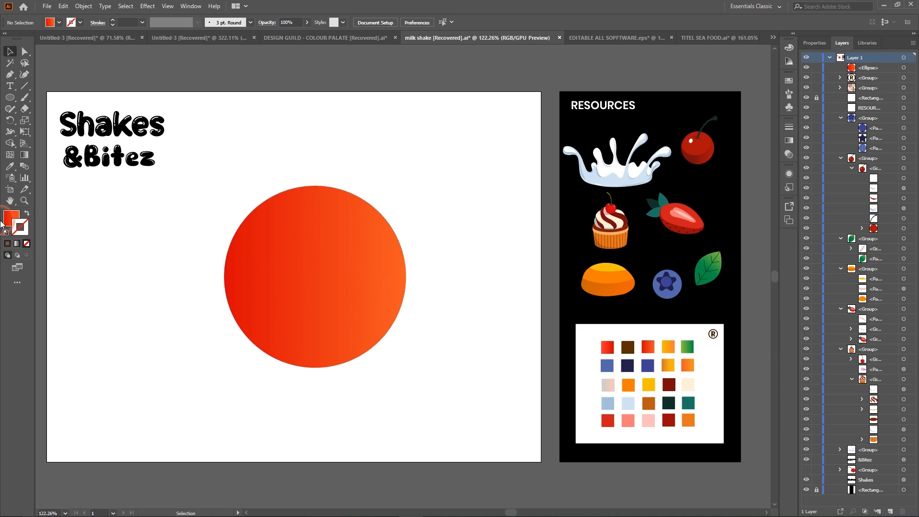
# Redirect the circle's fill gradient vertically with the Gradient tool, running from orange at the top to red at the bottom
pyautogui.click(23, 154)
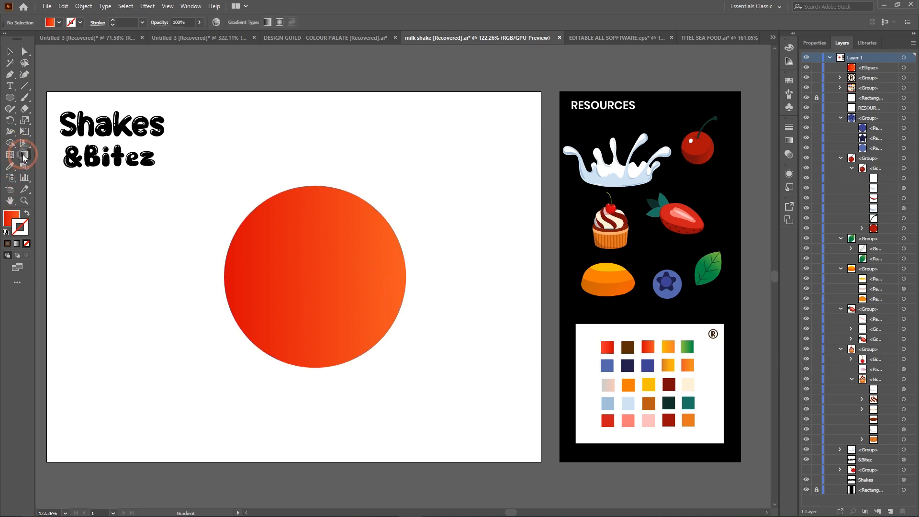
pyautogui.click(7, 219)
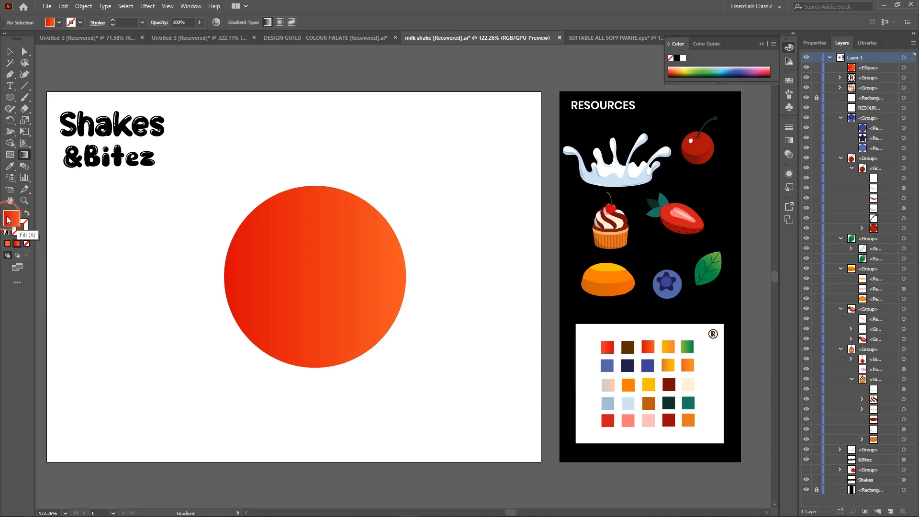
pyautogui.click(25, 230)
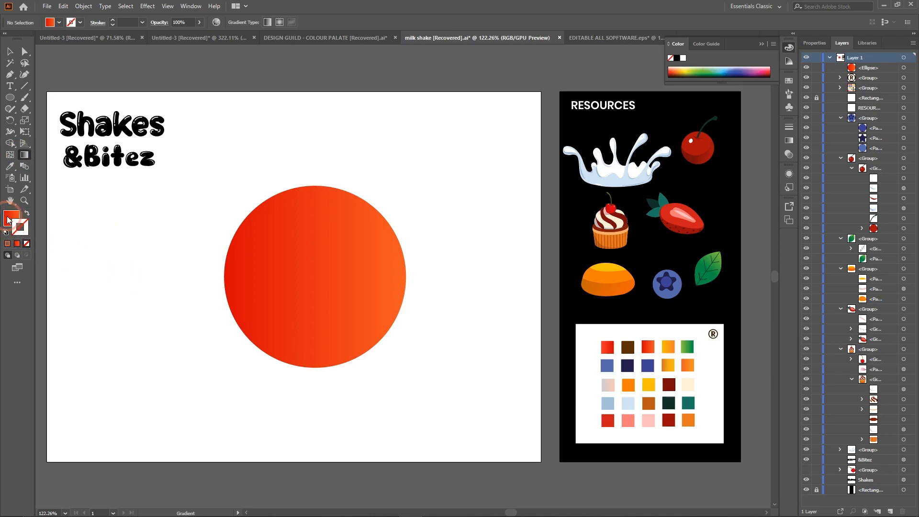
pyautogui.click(7, 221)
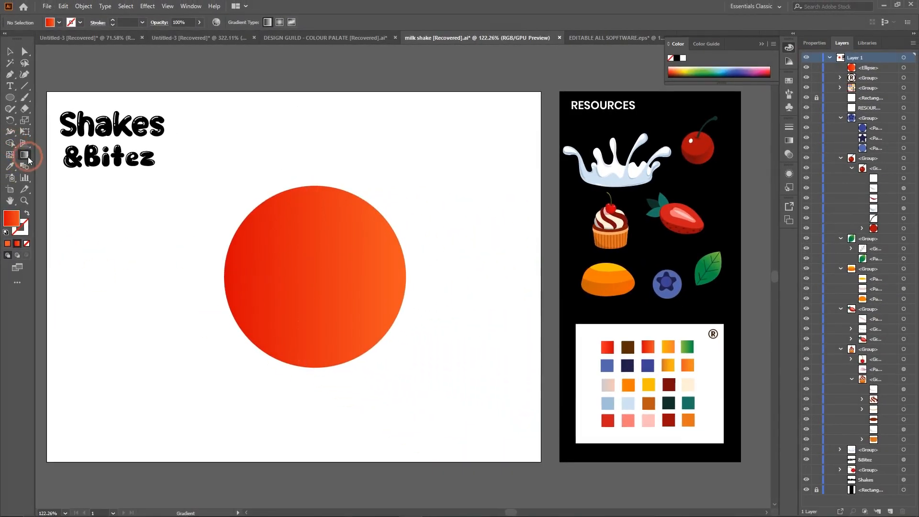
pyautogui.moveTo(311, 169); pyautogui.dragTo(317, 363)
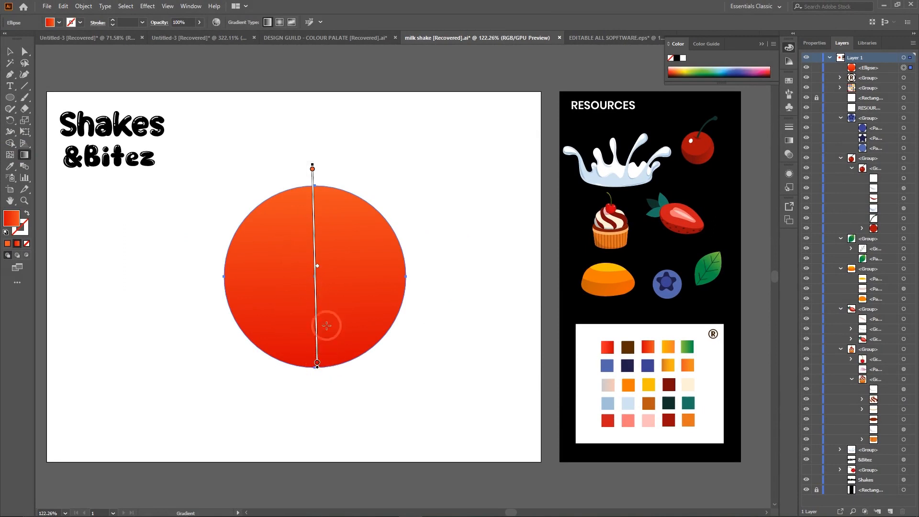
pyautogui.moveTo(330, 171)
pyautogui.mouseDown()
pyautogui.moveTo(334, 371)
pyautogui.moveTo(322, 376)
pyautogui.moveTo(326, 181)
pyautogui.mouseUp()
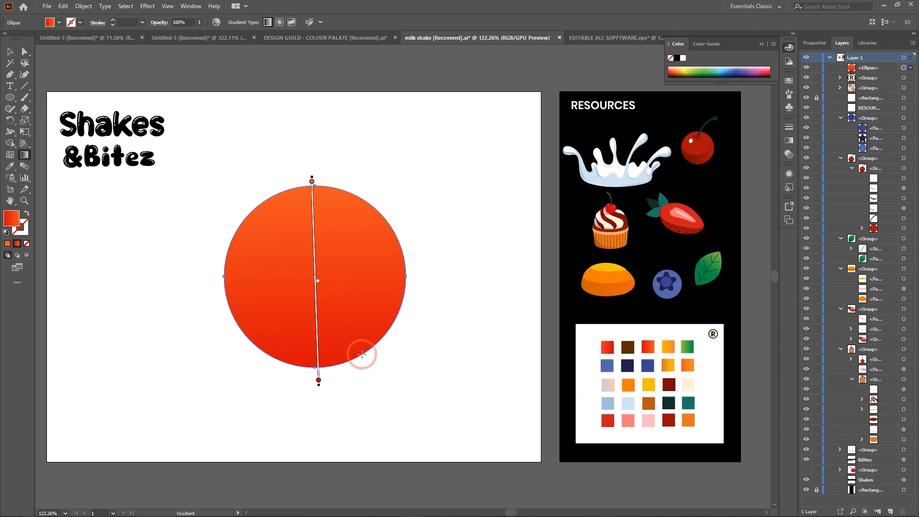
pyautogui.moveTo(329, 374); pyautogui.dragTo(301, 112)
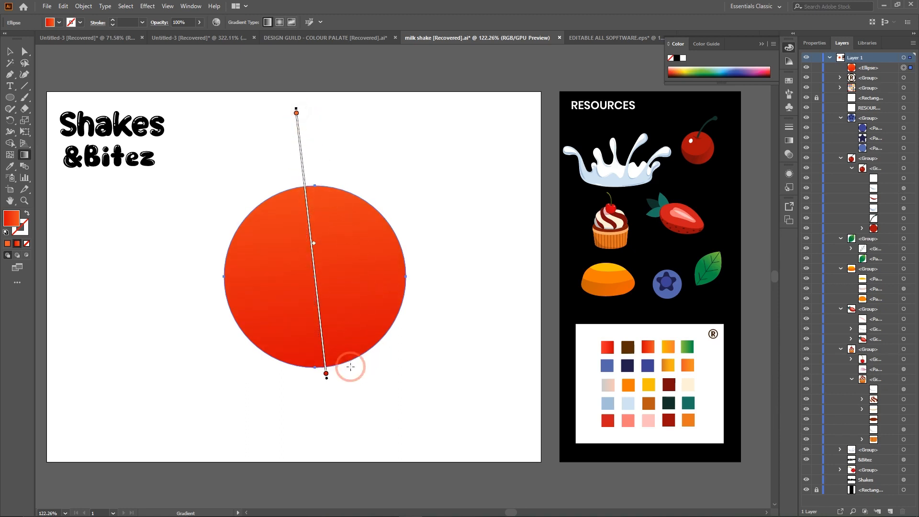
pyautogui.moveTo(348, 375); pyautogui.dragTo(302, 95)
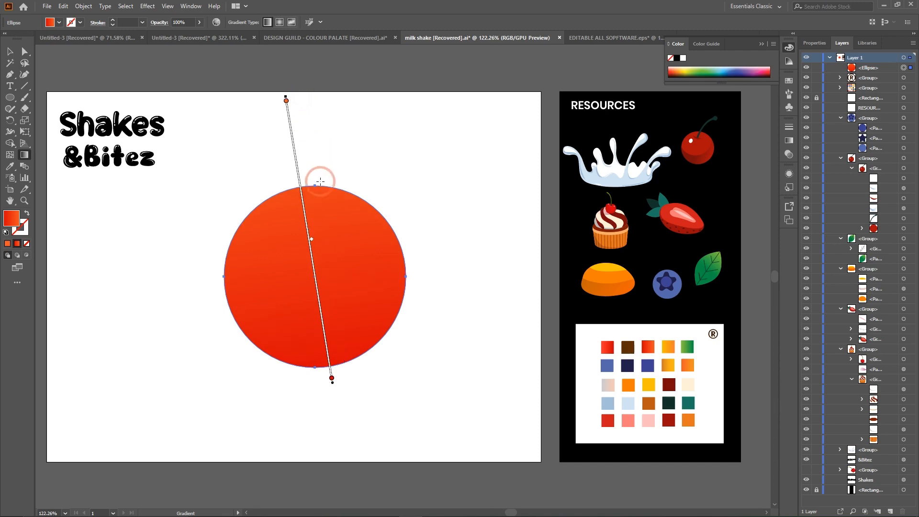
pyautogui.moveTo(295, 384); pyautogui.dragTo(291, 117)
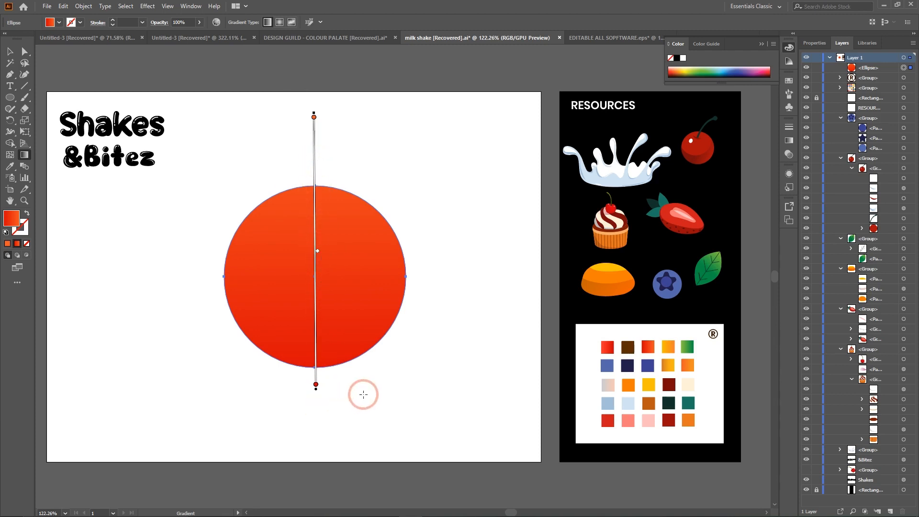
# Give the gradient circle a dark brown #4C2702 stroke, matching the brown swatch in the palette's top row
pyautogui.click(11, 51)
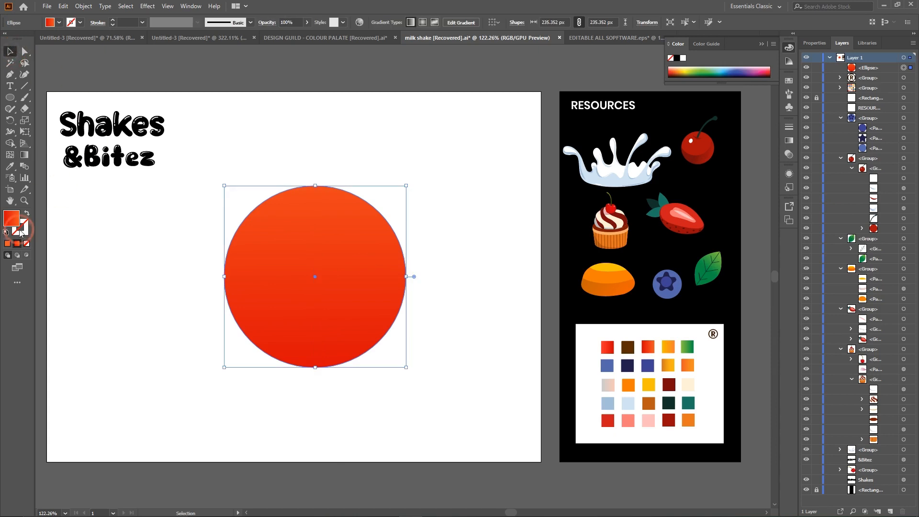
pyautogui.click(16, 229)
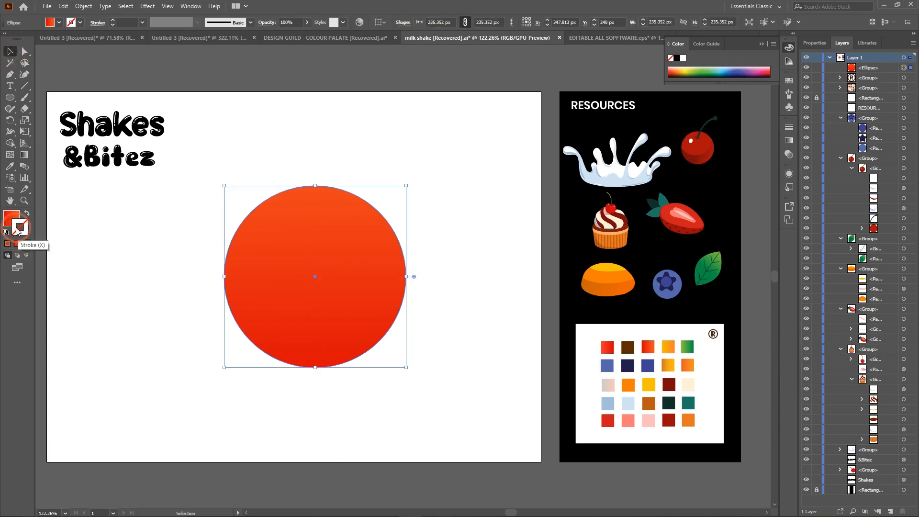
pyautogui.doubleClick(16, 230)
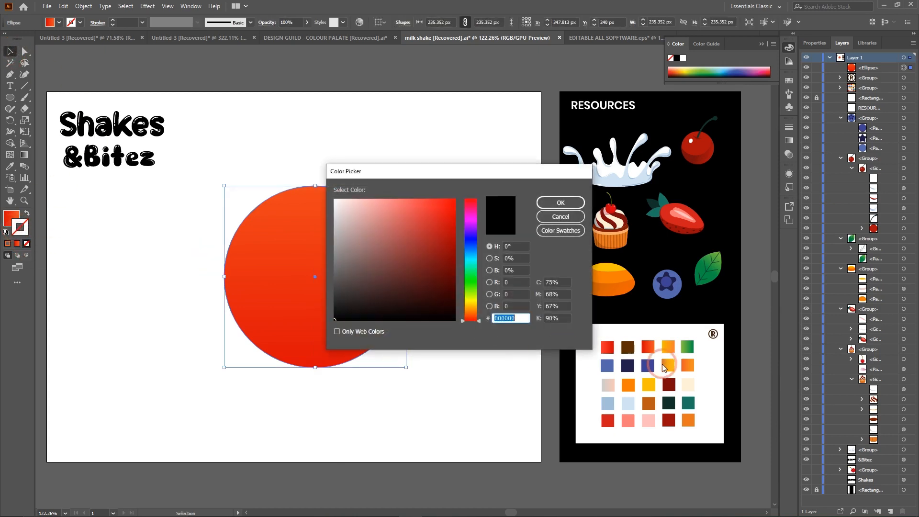
pyautogui.click(628, 353)
pyautogui.click(244, 286)
pyautogui.click(472, 241)
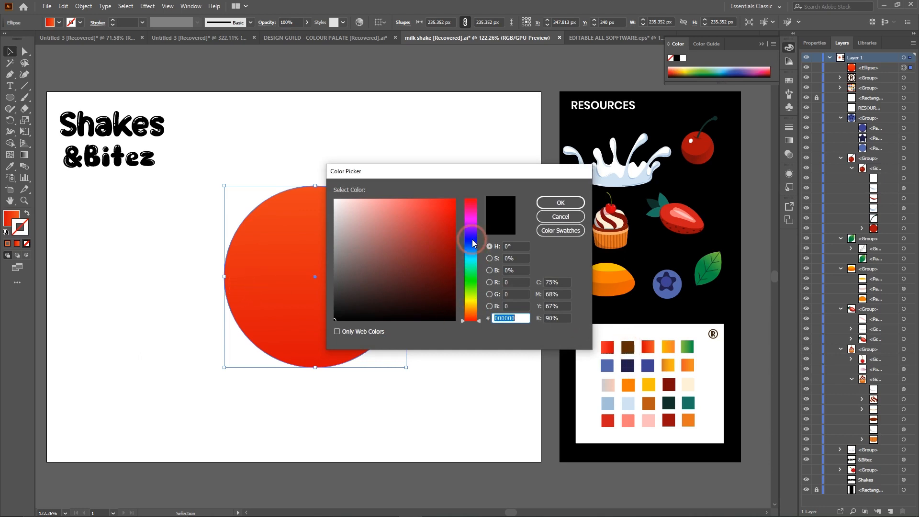
pyautogui.click(474, 312)
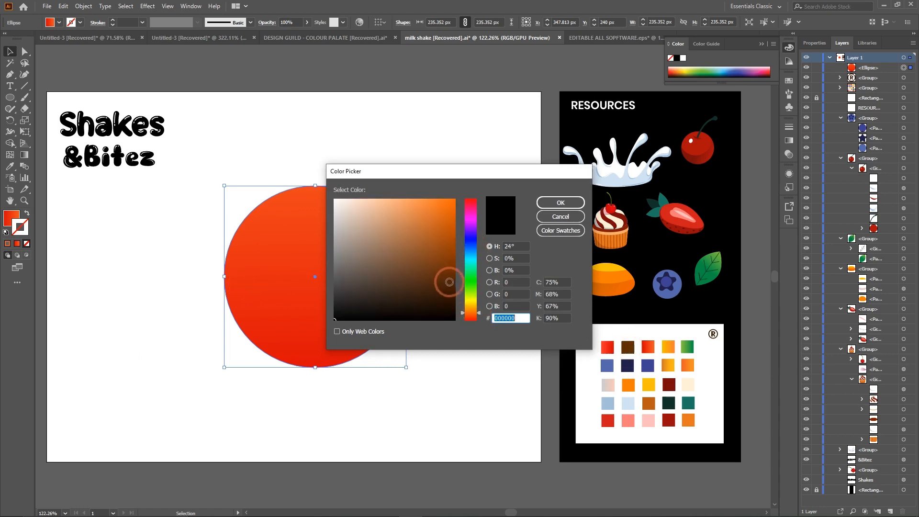
pyautogui.click(455, 285)
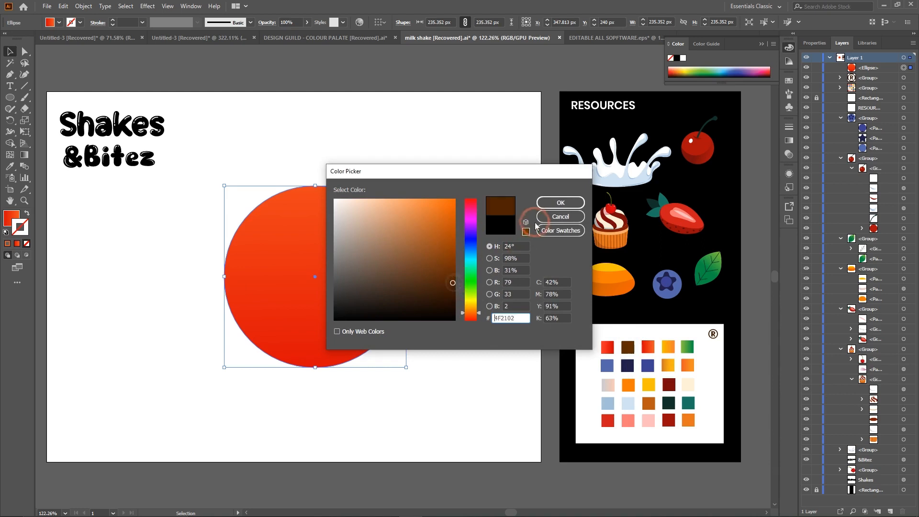
pyautogui.click(545, 203)
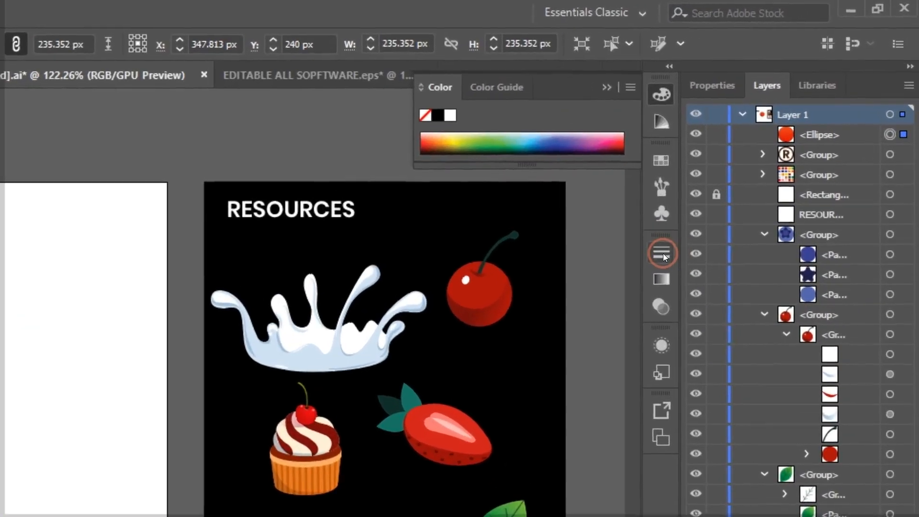
# Set the gradient circle's stroke weight to 6 pt and deselect the circle
pyautogui.click(789, 128)
pyautogui.click(705, 138)
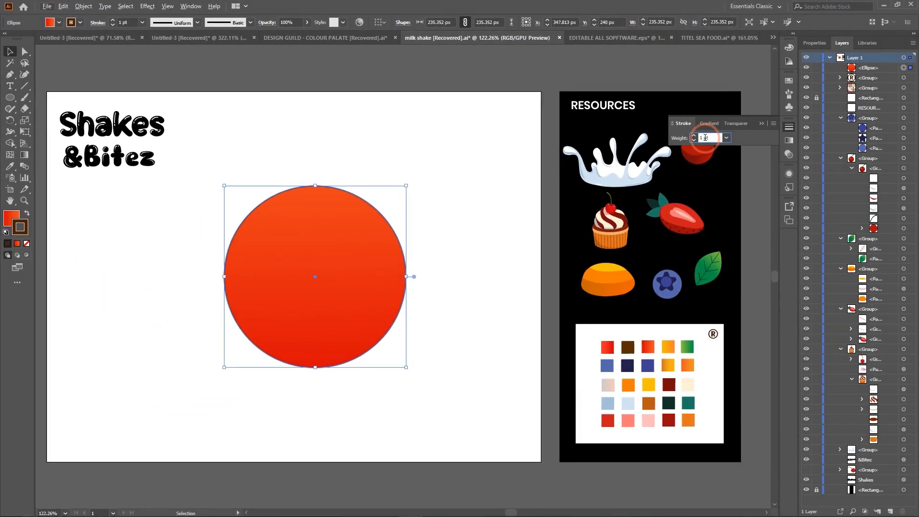
pyautogui.press('Up')
pyautogui.press('Up')
pyautogui.press('Up')
pyautogui.press('Up')
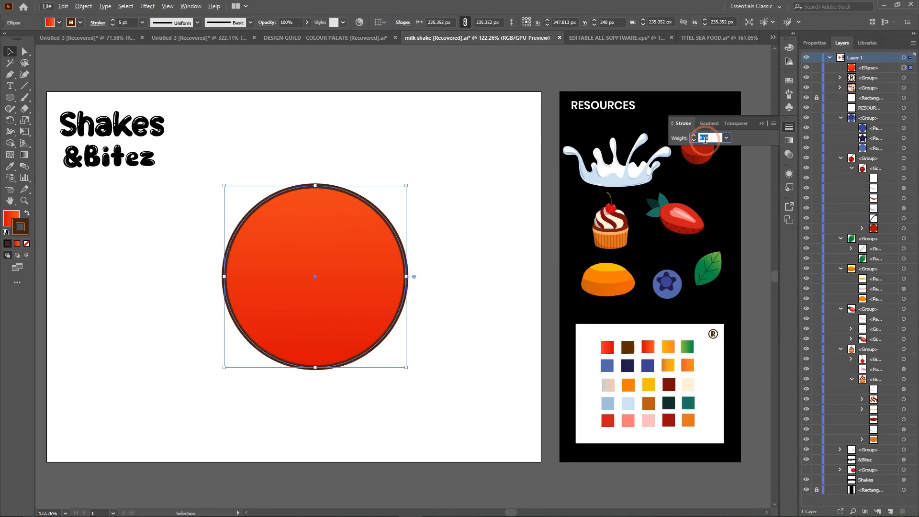
pyautogui.press('Up')
pyautogui.press('Up')
pyautogui.hotkey('alt', 'f')
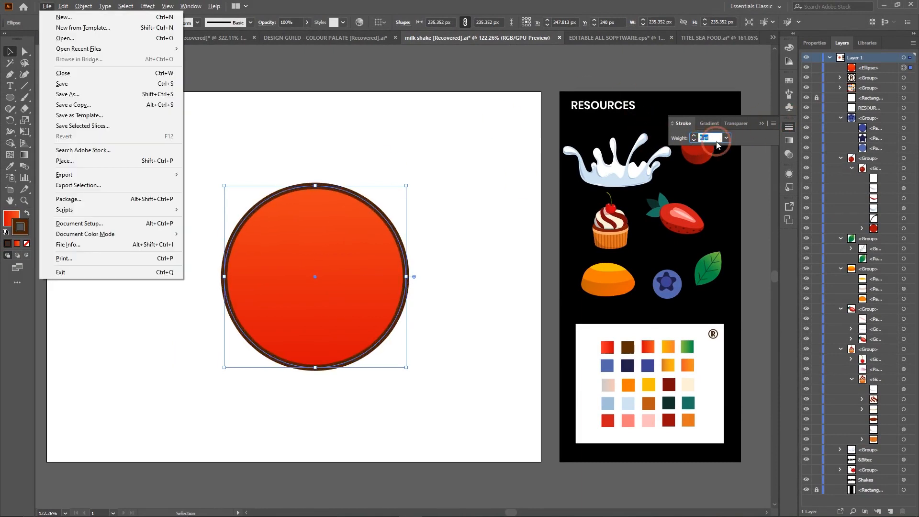
pyautogui.click(711, 138)
pyautogui.press('Down')
pyautogui.press('Down')
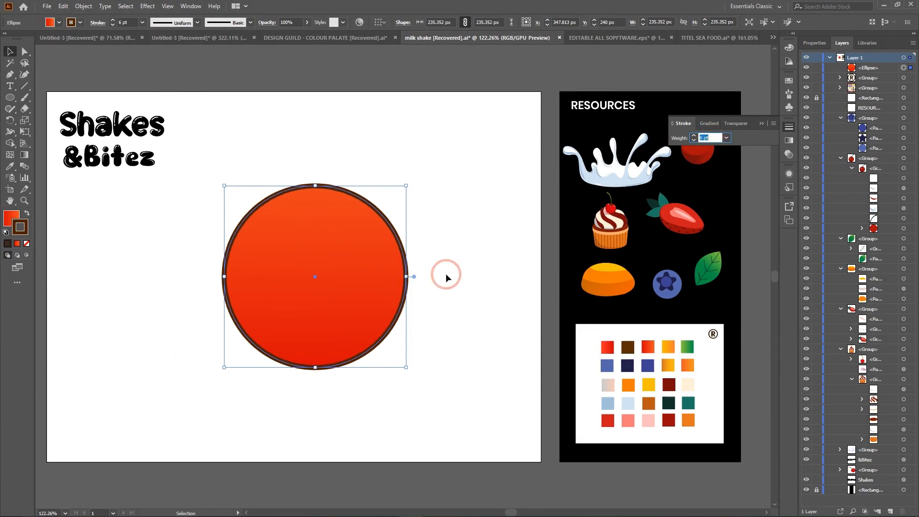
pyautogui.click(455, 259)
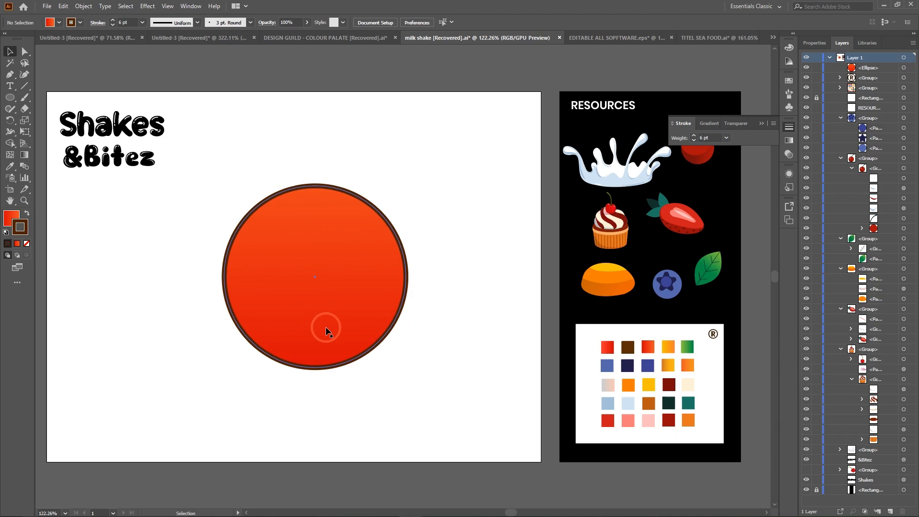
pyautogui.click(762, 123)
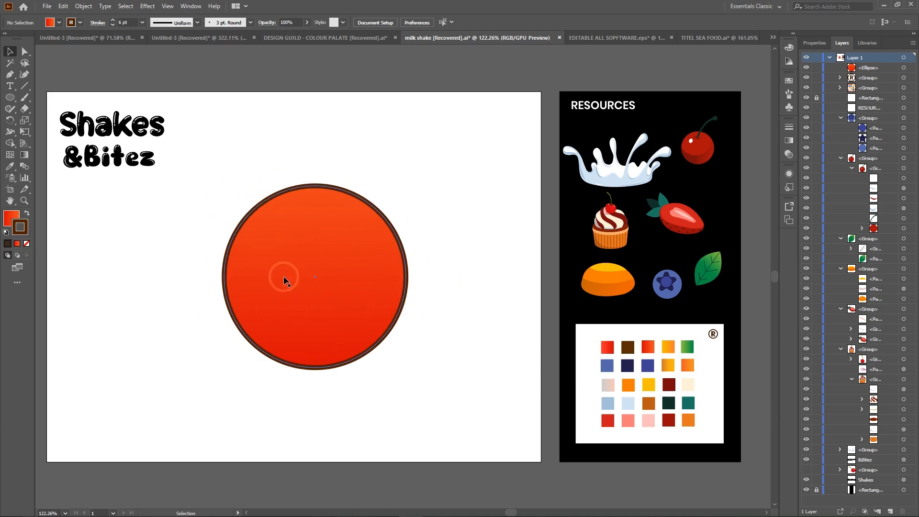
# Duplicate the circle and scale the copy down concentrically to about 201 px in diameter
pyautogui.moveTo(302, 271); pyautogui.dragTo(425, 396)
pyautogui.moveTo(438, 312); pyautogui.dragTo(445, 338)
pyautogui.moveTo(435, 415); pyautogui.dragTo(314, 278)
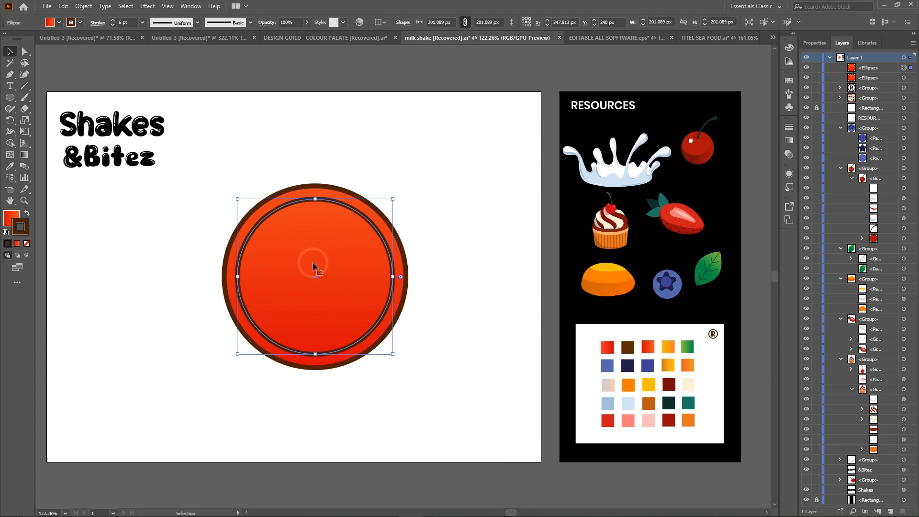
pyautogui.click(445, 173)
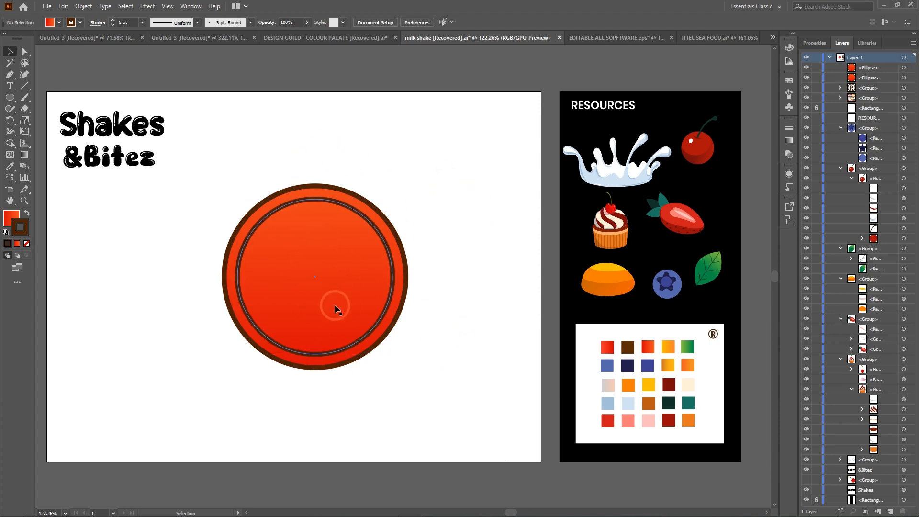
# Remove the fill from the inner circle so that only its stroke remains
pyautogui.click(321, 266)
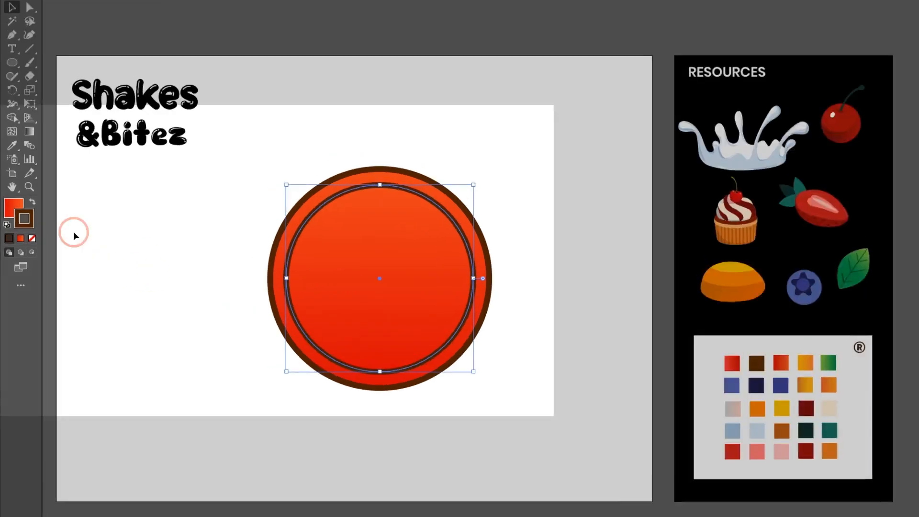
pyautogui.click(9, 209)
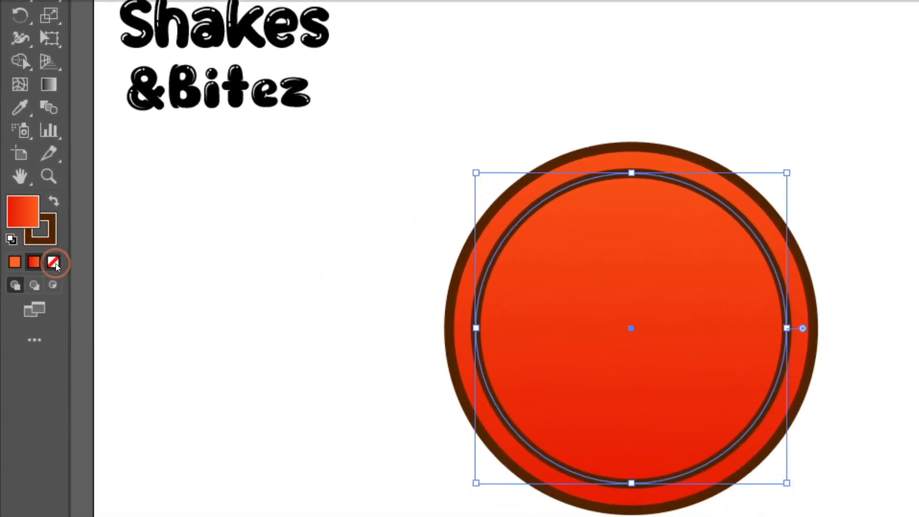
pyautogui.click(56, 266)
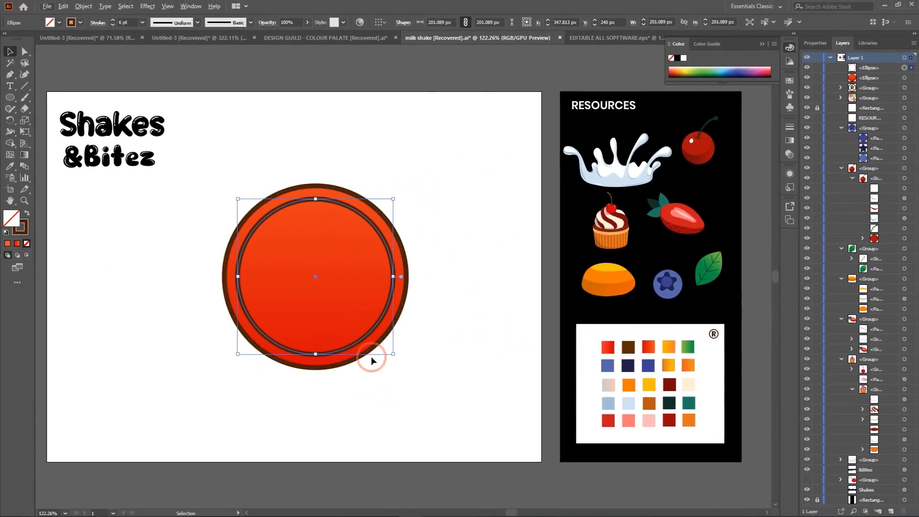
# Recolour the inner circle's stroke to bright orange #FF7F00
pyautogui.click(20, 229)
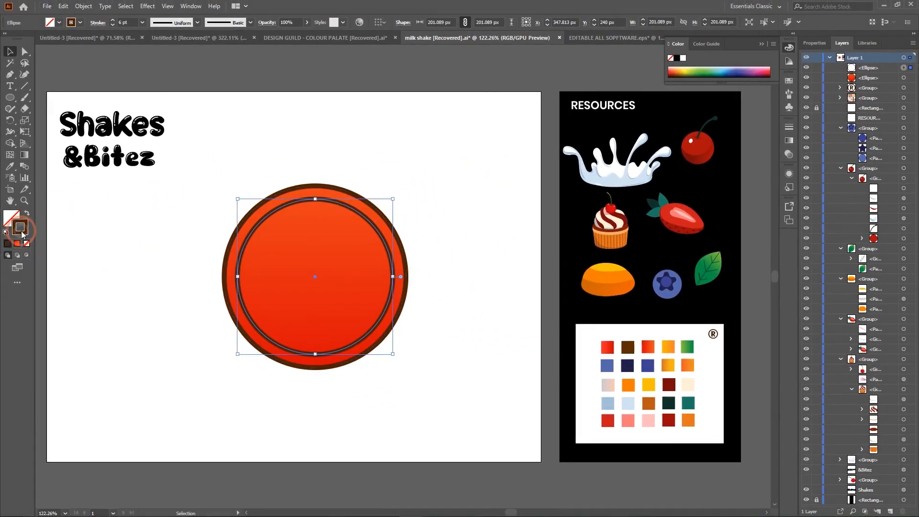
pyautogui.doubleClick(20, 228)
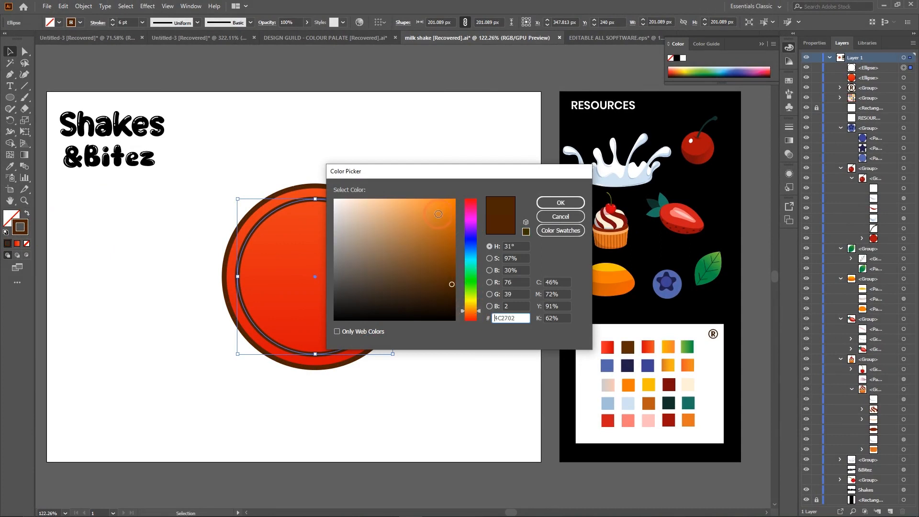
pyautogui.click(455, 199)
pyautogui.click(547, 204)
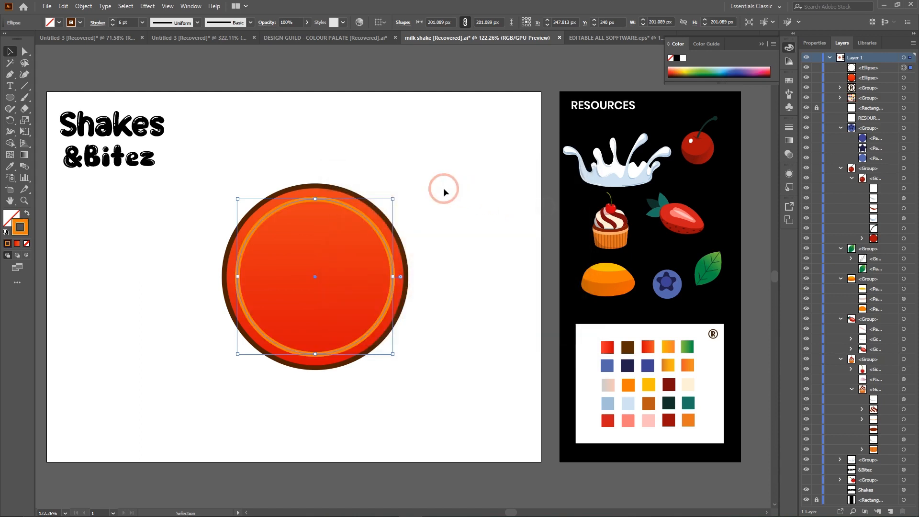
pyautogui.click(455, 318)
# Shift the inner ring's orange stroke slightly towards yellow, to a hue of 31°
pyautogui.click(308, 263)
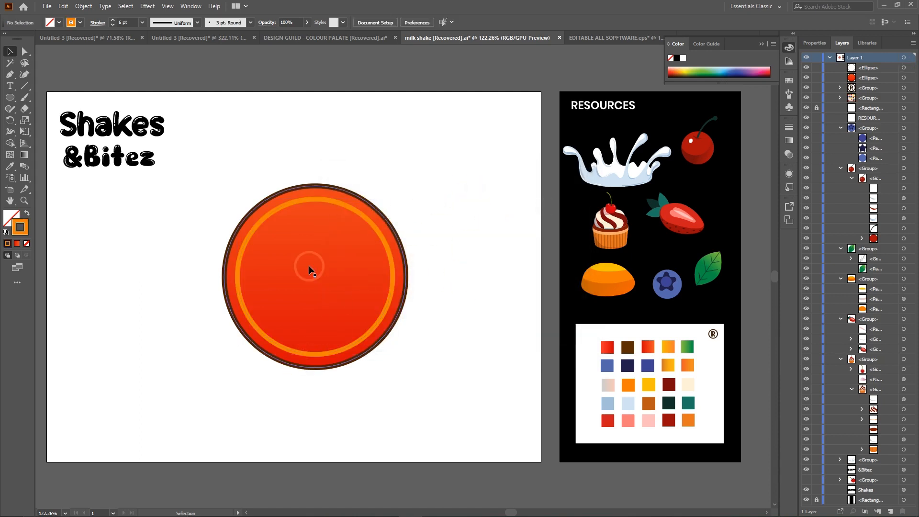
pyautogui.click(138, 257)
pyautogui.click(313, 249)
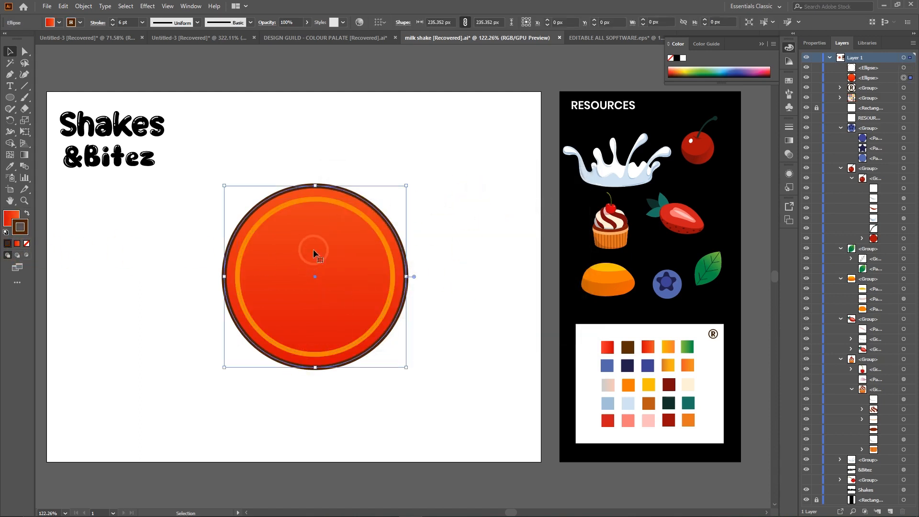
pyautogui.click(276, 215)
pyautogui.doubleClick(20, 227)
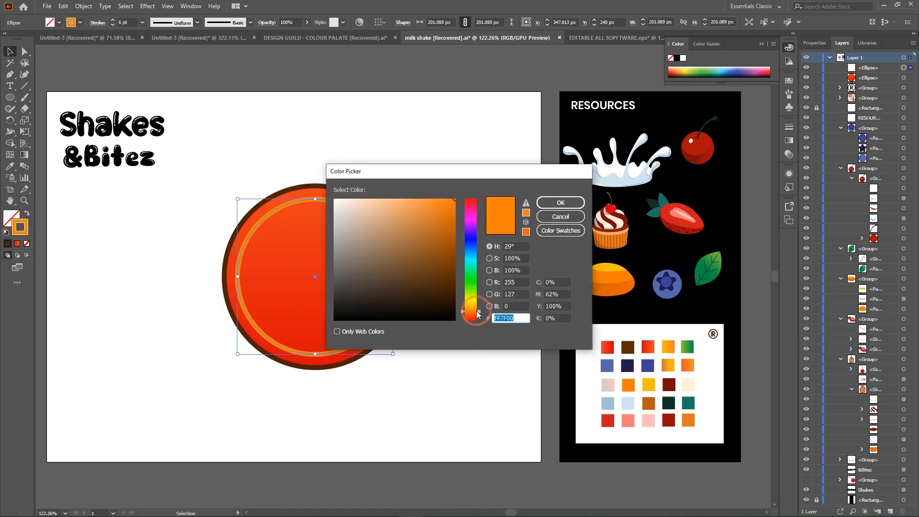
pyautogui.click(555, 202)
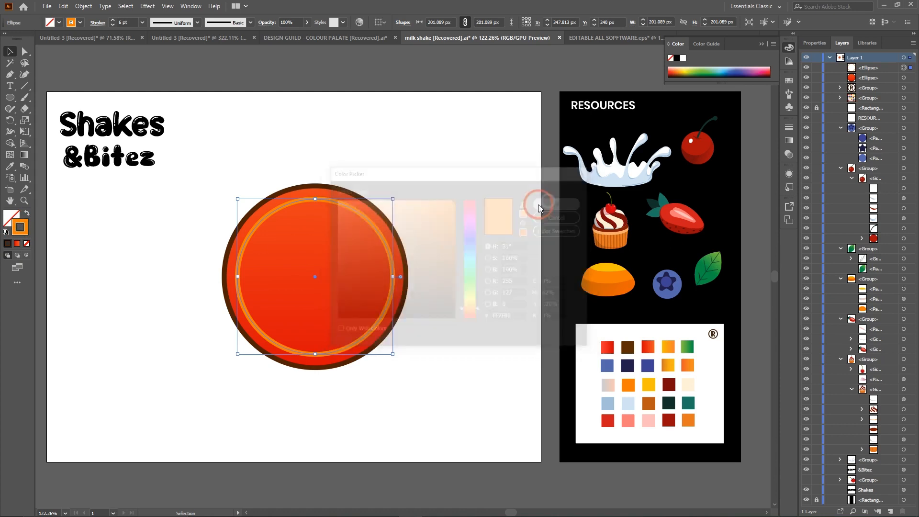
pyautogui.click(464, 353)
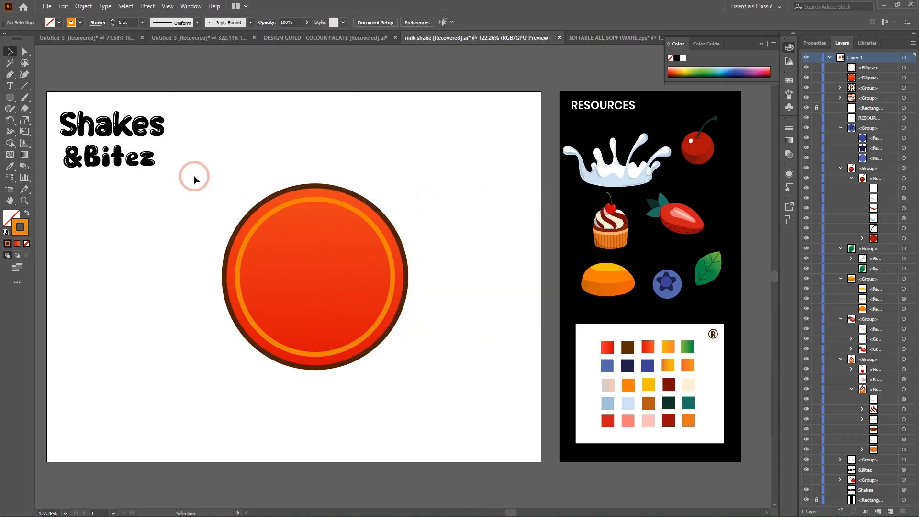
# Group the outer gradient circle with the inner orange ring
pyautogui.moveTo(185, 162); pyautogui.dragTo(460, 405)
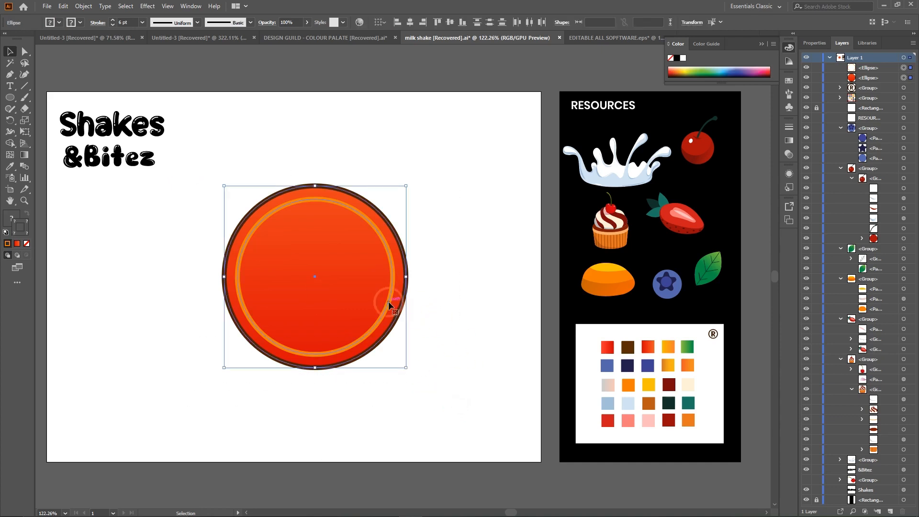
pyautogui.hotkey('ctrl', 'g')
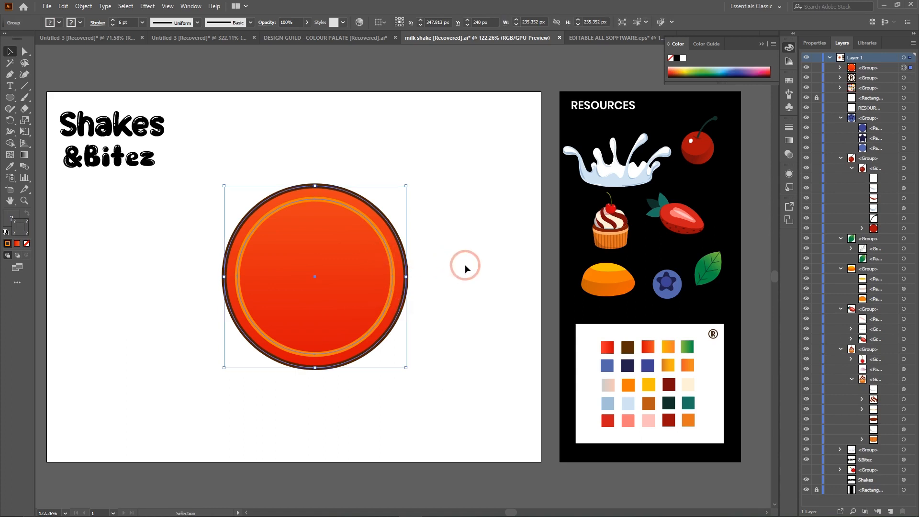
# Ungroup the badge's two circles and group them together again
pyautogui.rightClick(300, 243)
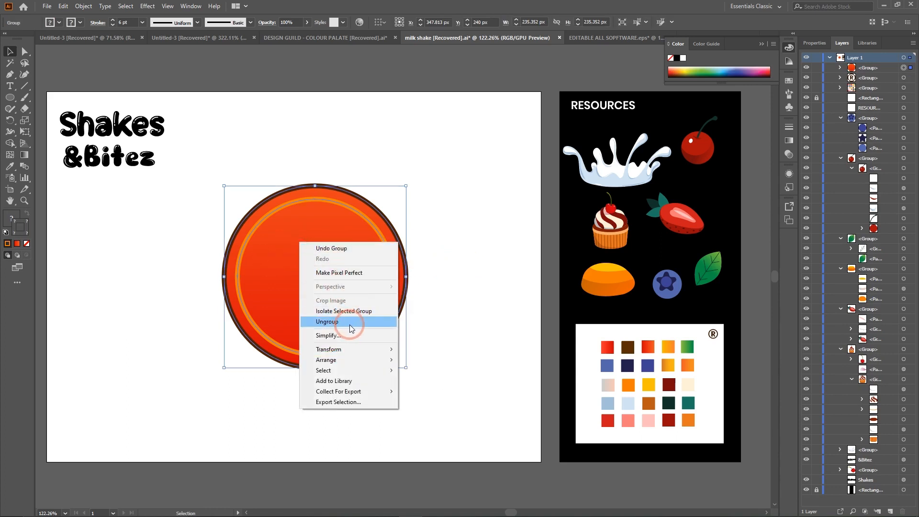
pyautogui.click(337, 327)
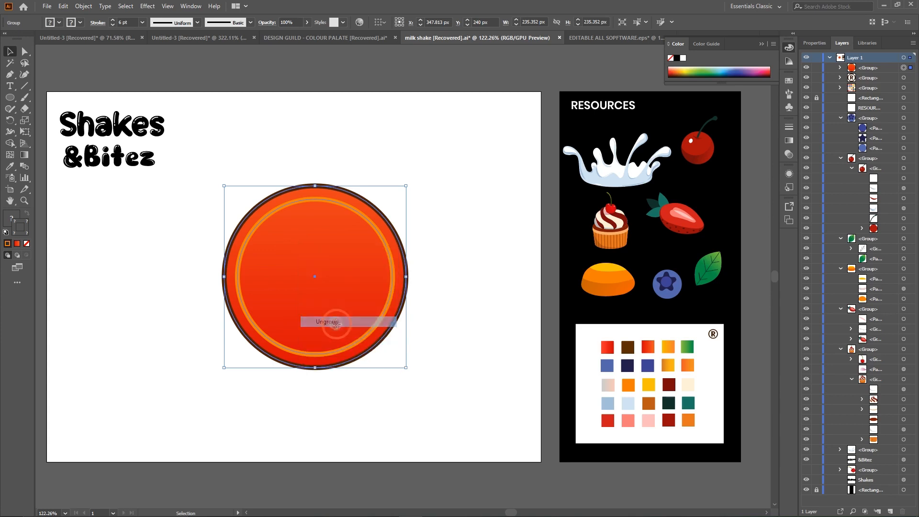
pyautogui.rightClick(328, 262)
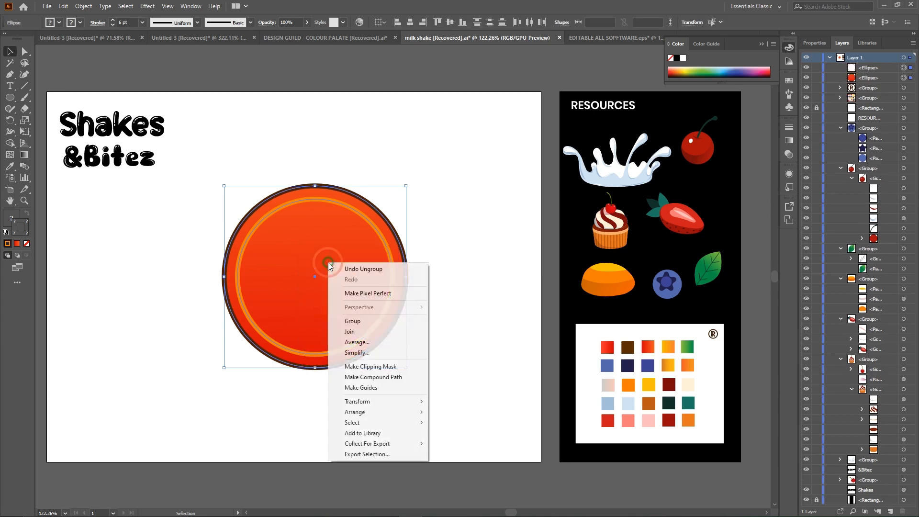
pyautogui.click(369, 323)
pyautogui.click(474, 254)
pyautogui.click(226, 193)
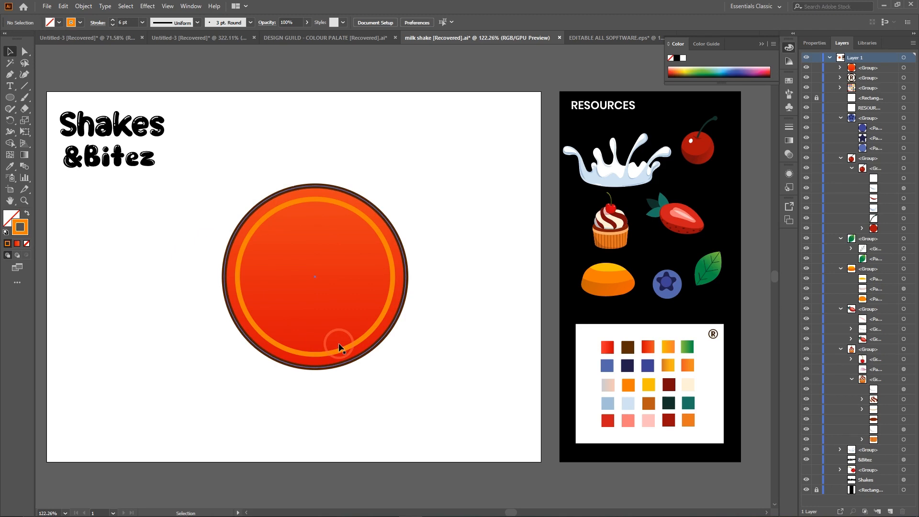
pyautogui.click(165, 210)
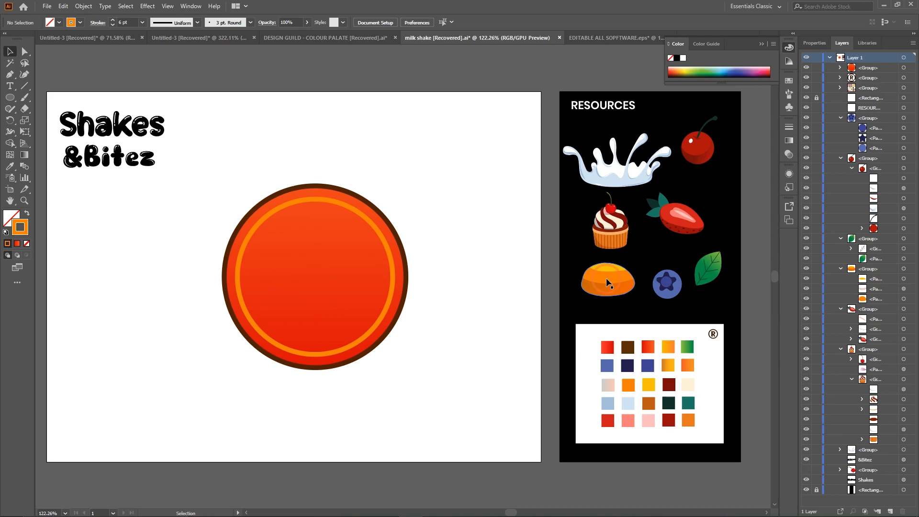
pyautogui.click(350, 274)
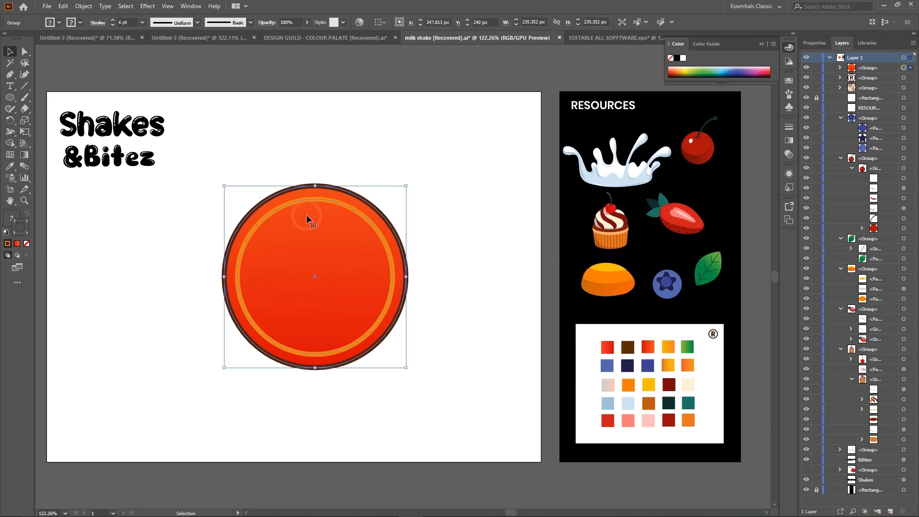
pyautogui.click(418, 418)
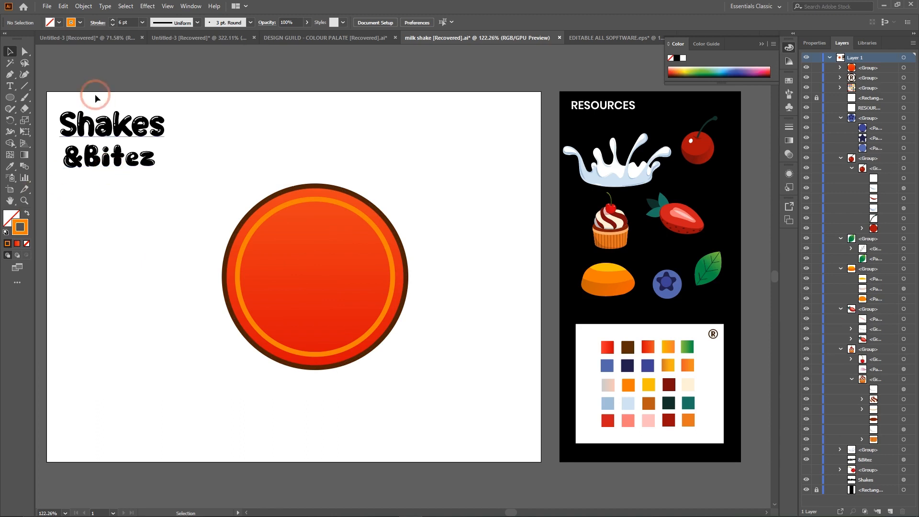
# Move the Shakes and &Bitez lettering onto the centre of the badge and bring both words to the front
pyautogui.moveTo(103, 170); pyautogui.dragTo(86, 127)
pyautogui.rightClick(95, 133)
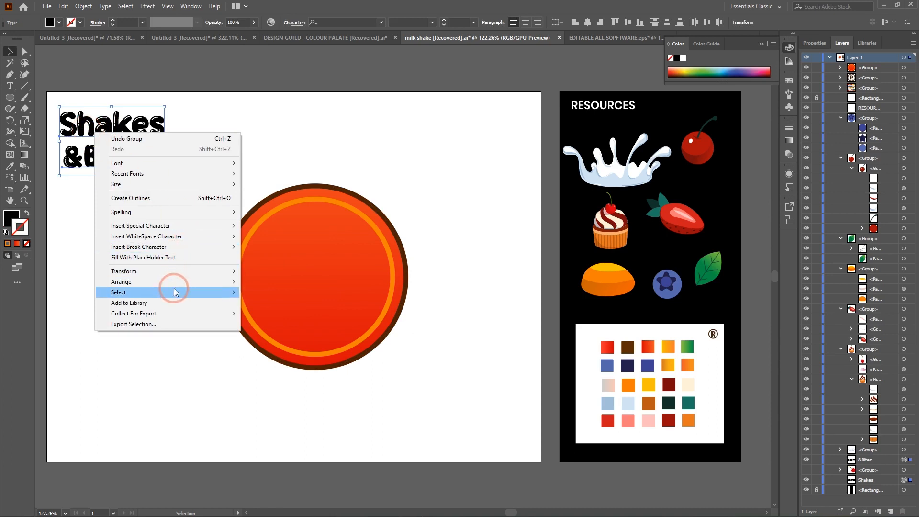
pyautogui.moveTo(219, 283)
pyautogui.click(270, 282)
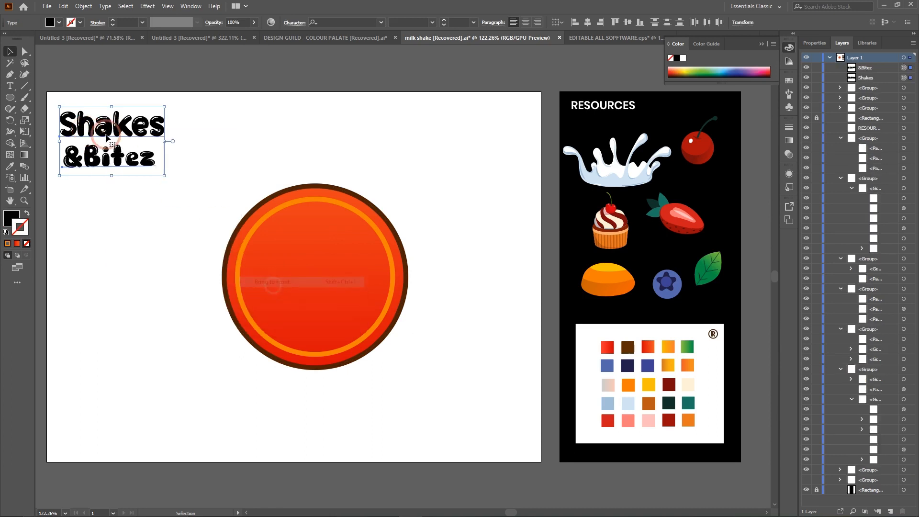
pyautogui.moveTo(91, 128); pyautogui.dragTo(295, 269)
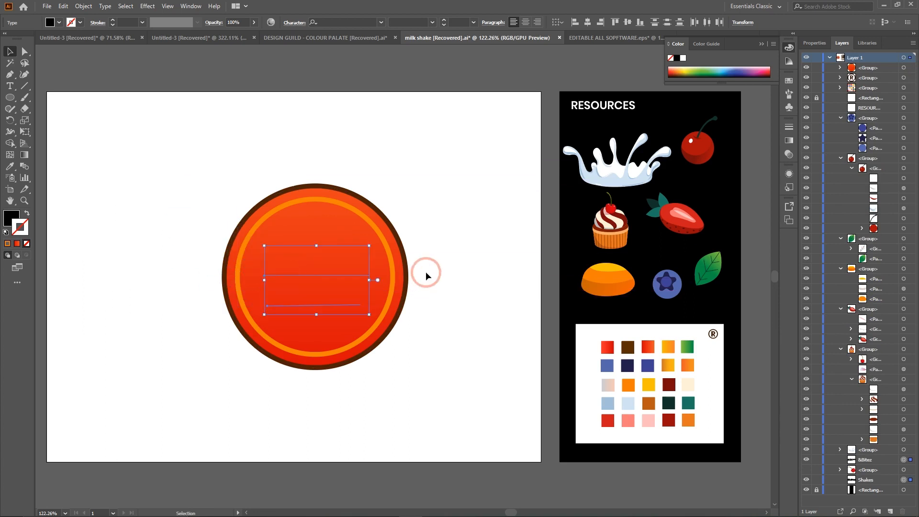
pyautogui.rightClick(309, 268)
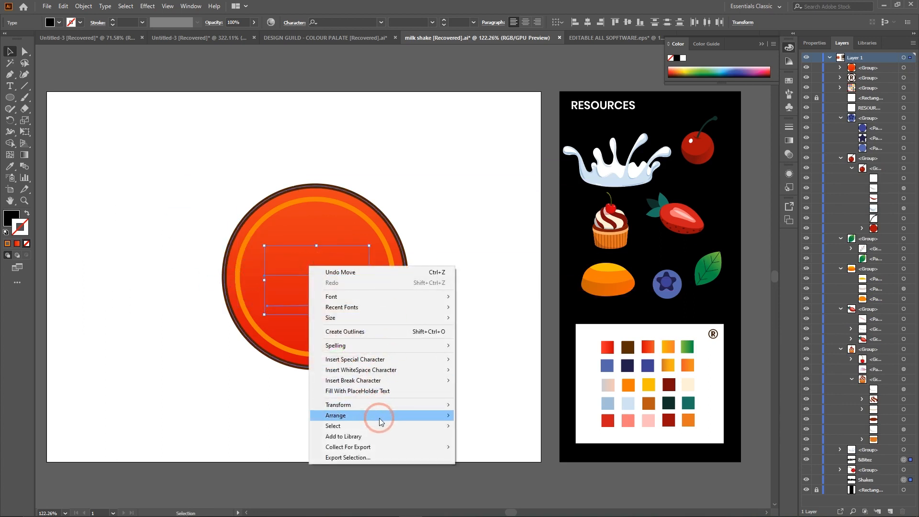
pyautogui.moveTo(445, 415)
pyautogui.click(478, 417)
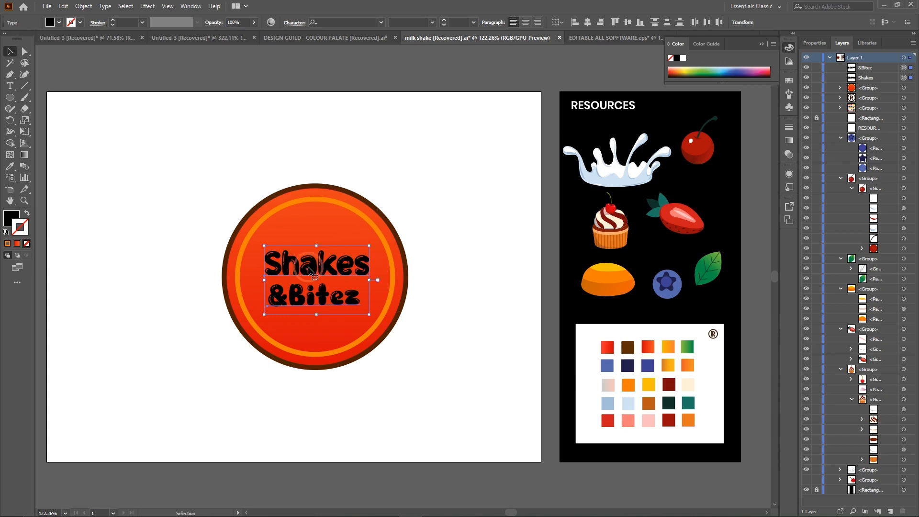
# Move both words off the badge, placing &Bitez near the artboard's lower-left corner and Shakes separately above it
pyautogui.moveTo(312, 287); pyautogui.dragTo(147, 445)
pyautogui.click(127, 434)
pyautogui.moveTo(150, 388); pyautogui.dragTo(131, 332)
pyautogui.click(209, 438)
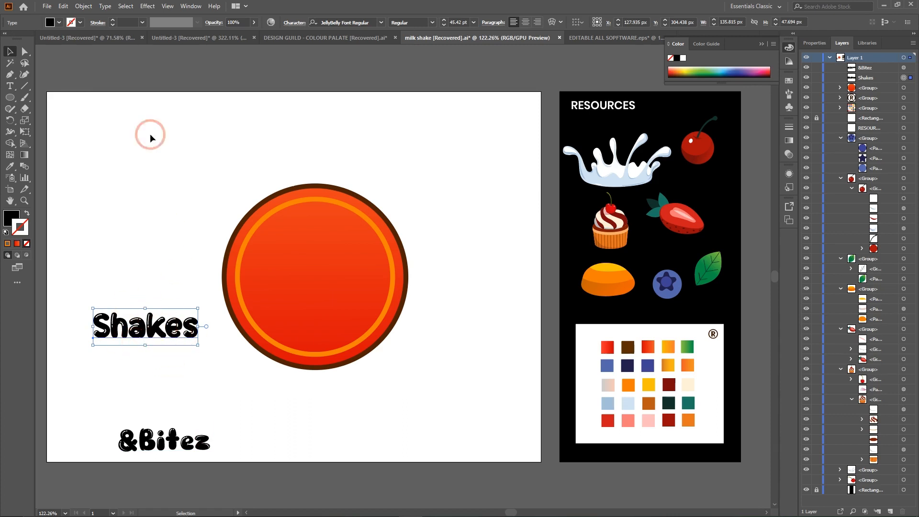
# Expand the appearance of the Shakes text and expand it into shapes with Object and Fill enabled
pyautogui.click(83, 7)
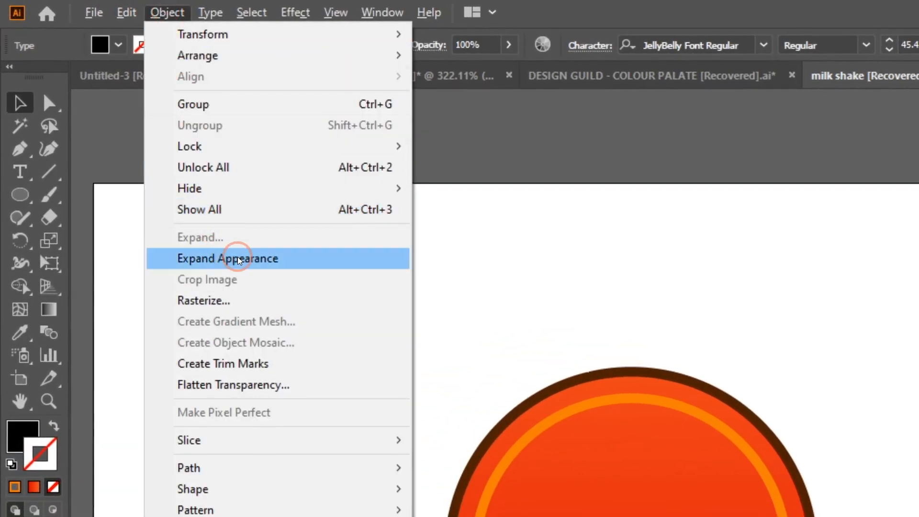
pyautogui.click(226, 259)
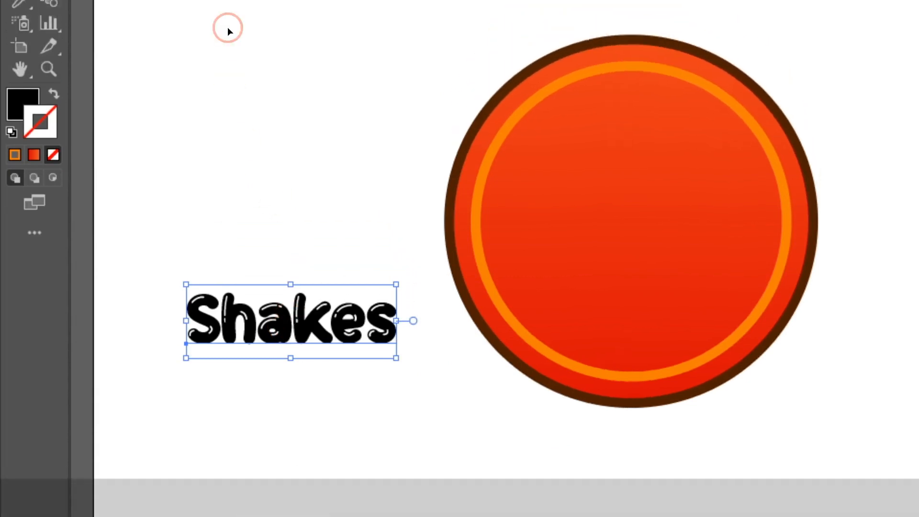
pyautogui.click(170, 12)
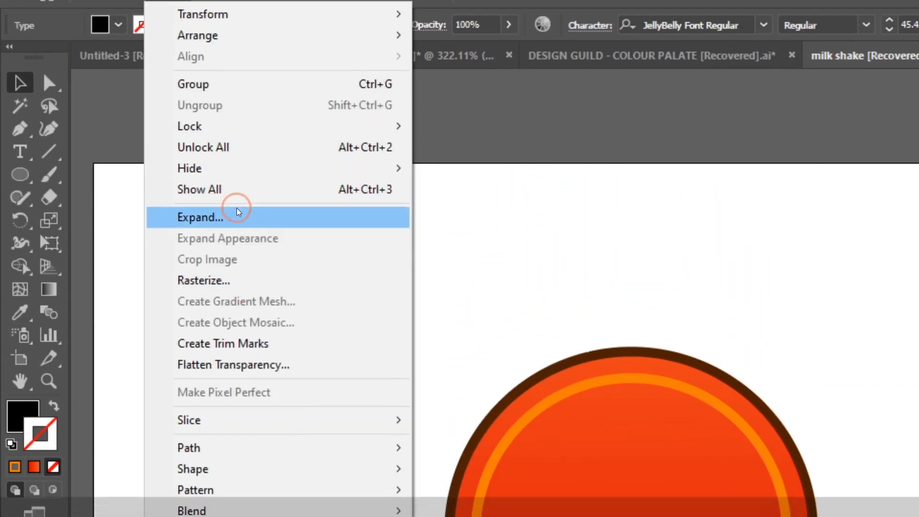
pyautogui.click(234, 237)
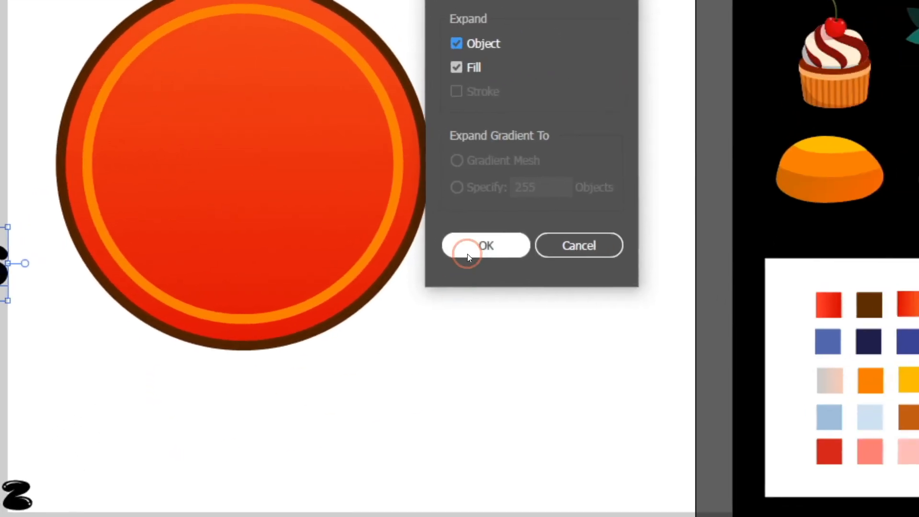
pyautogui.click(857, 511)
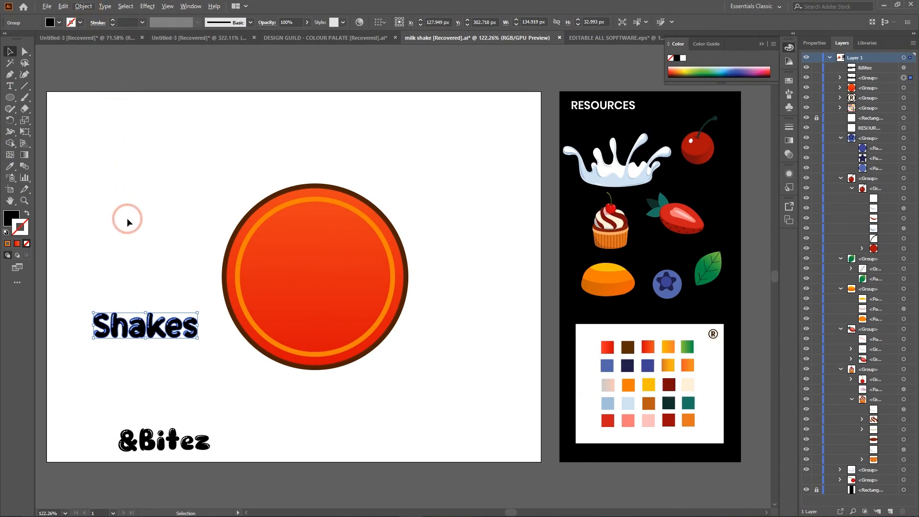
# Expand the appearance of the &Bitez text and expand it into shapes with Object and Fill enabled
pyautogui.click(148, 438)
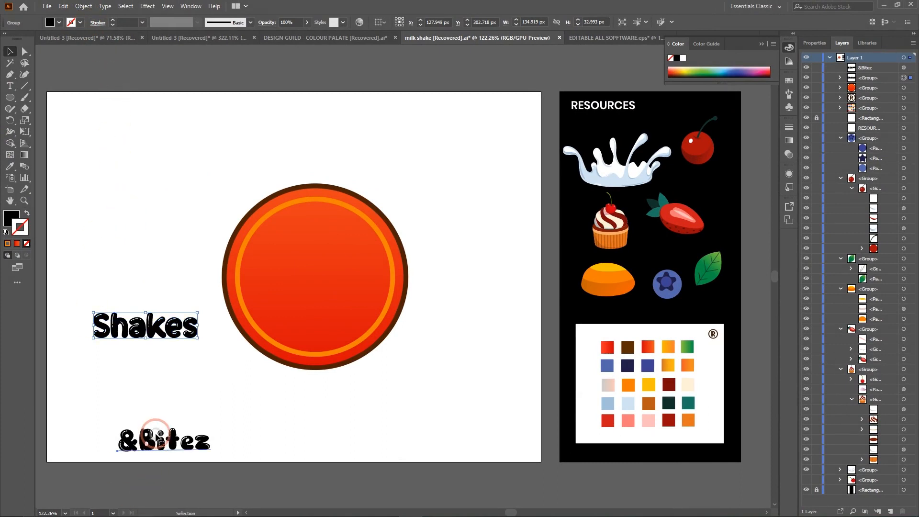
pyautogui.click(84, 6)
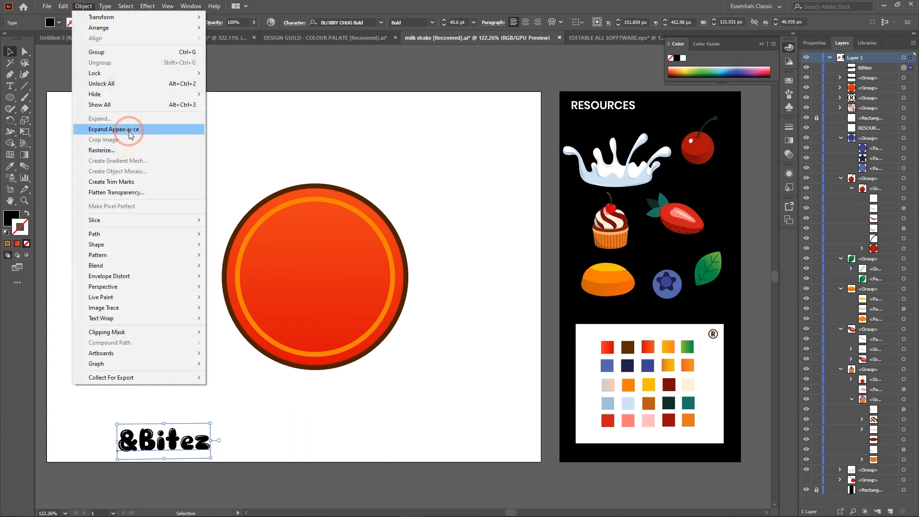
pyautogui.click(129, 135)
pyautogui.click(84, 6)
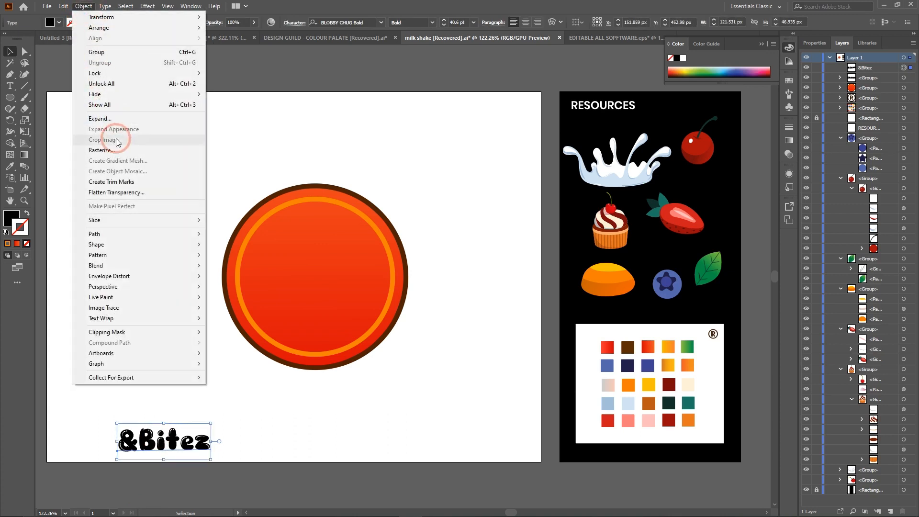
pyautogui.click(118, 116)
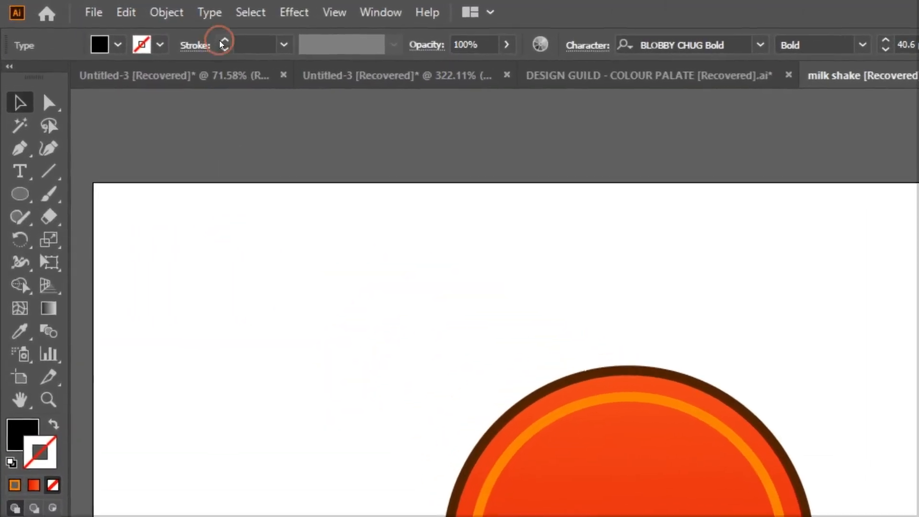
pyautogui.click(87, 6)
pyautogui.click(242, 232)
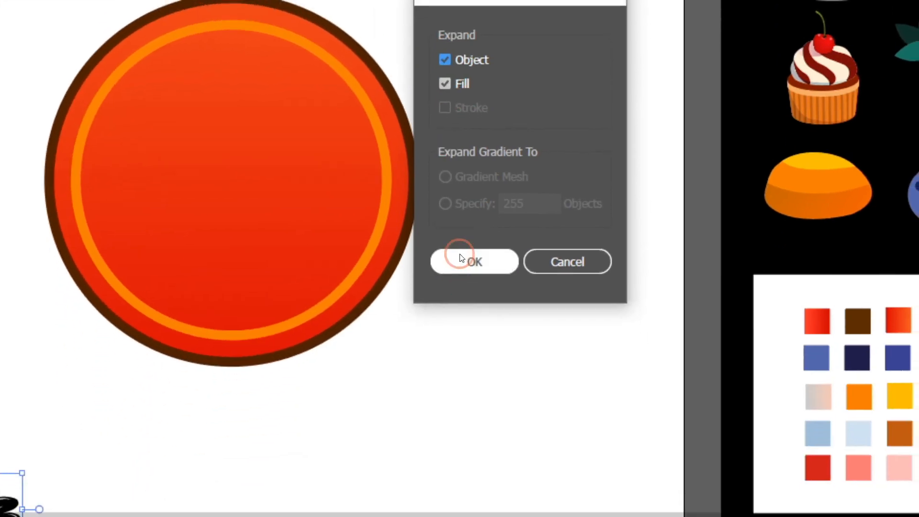
pyautogui.click(460, 258)
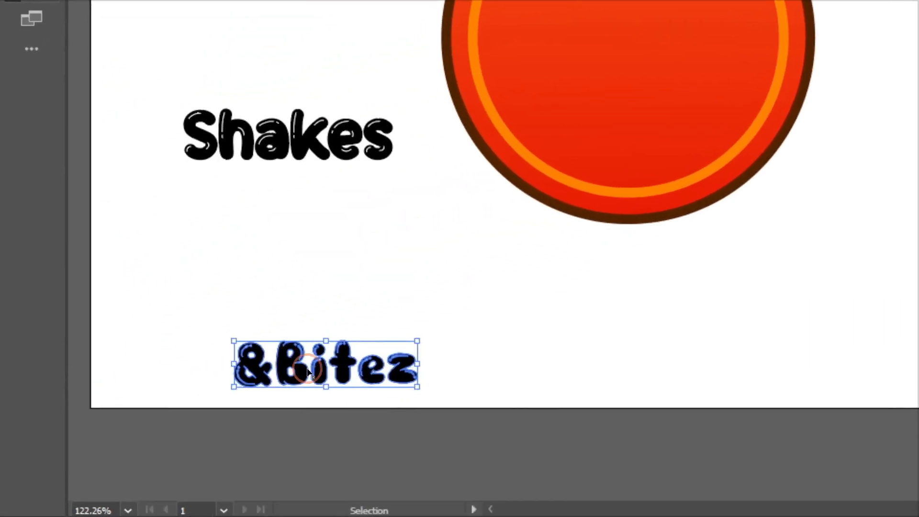
pyautogui.click(278, 248)
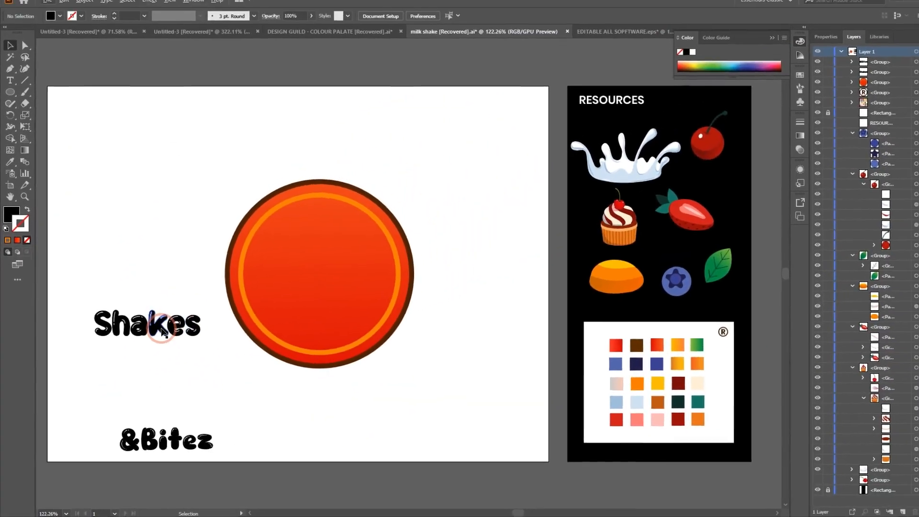
# Enlarge the Shakes lettering to about 192 × 47 px and move it left, clear of the badge
pyautogui.click(314, 187)
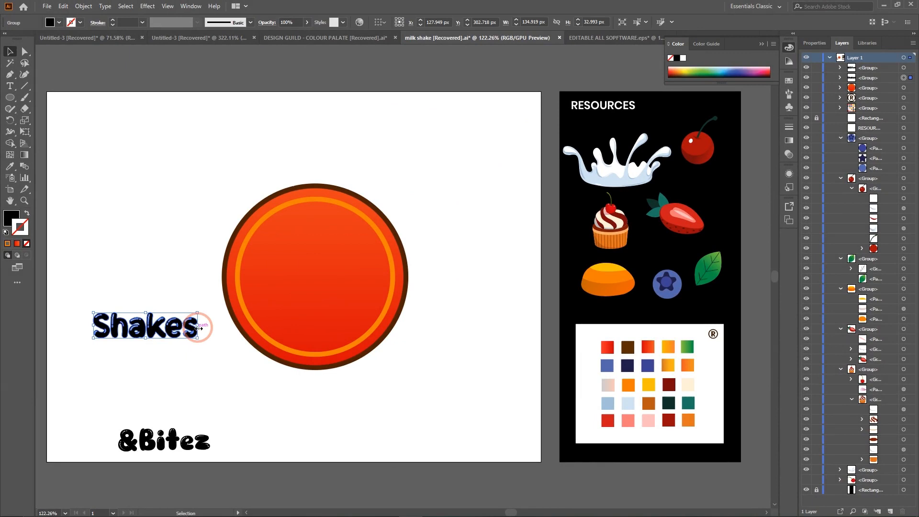
pyautogui.moveTo(172, 336); pyautogui.dragTo(282, 362)
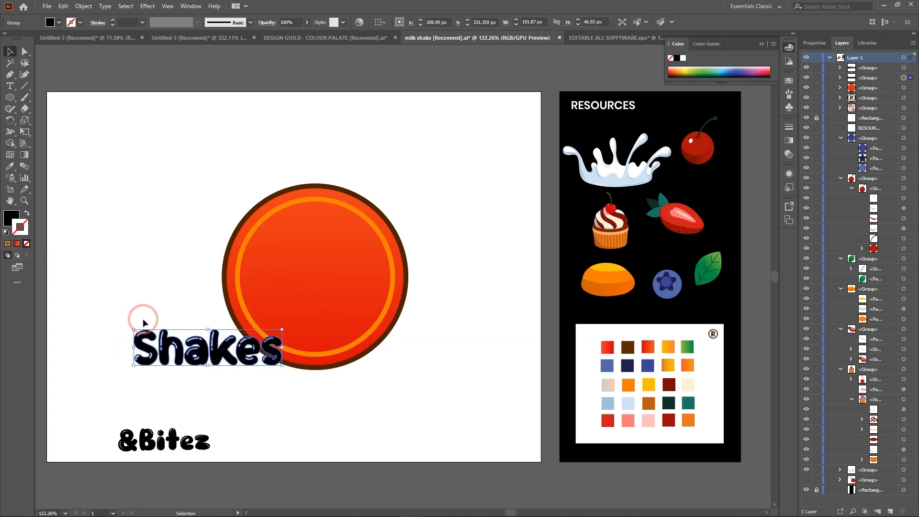
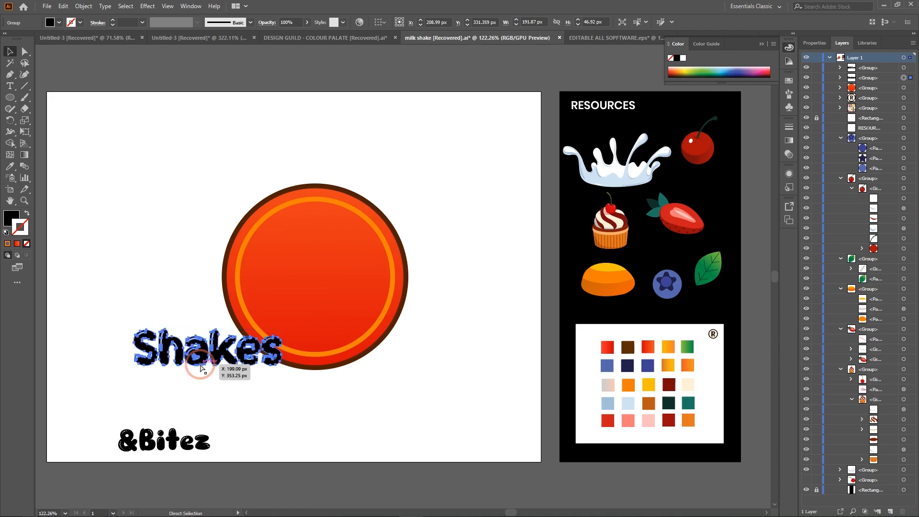
pyautogui.hotkey('ctrl', '=')
pyautogui.hotkey('ctrl', '=')
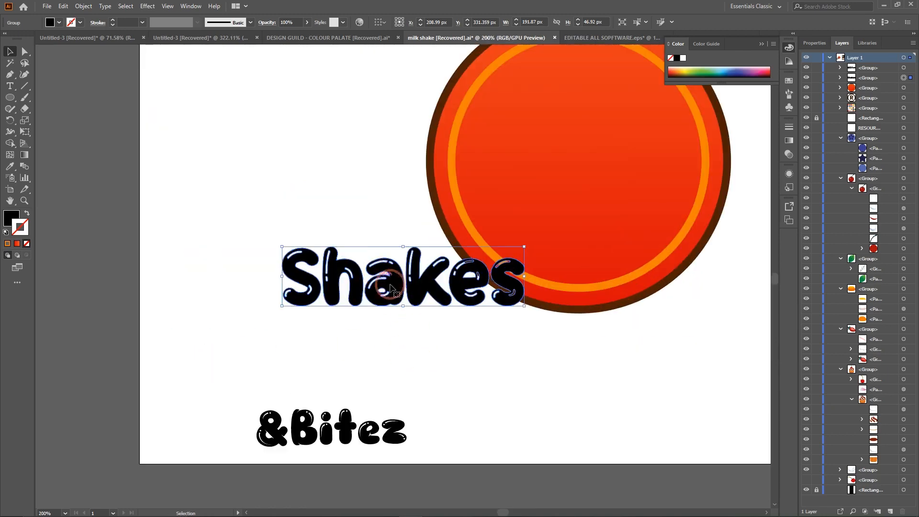
pyautogui.moveTo(429, 289); pyautogui.dragTo(362, 288)
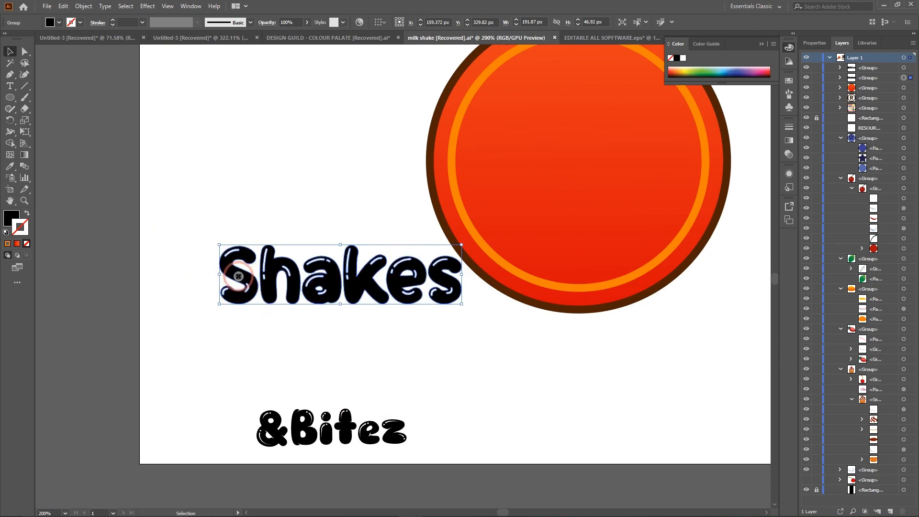
pyautogui.moveTo(228, 281); pyautogui.dragTo(193, 282)
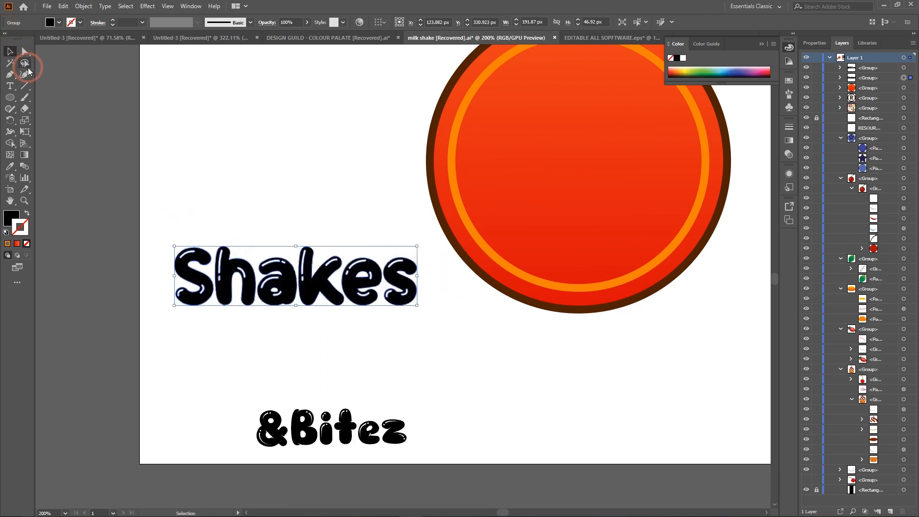
# Try moving the S and h of Shakes individually with Direct Selection, and undo the changes
pyautogui.click(24, 52)
pyautogui.click(272, 128)
pyautogui.moveTo(194, 278); pyautogui.dragTo(149, 213)
pyautogui.moveTo(255, 295); pyautogui.dragTo(258, 228)
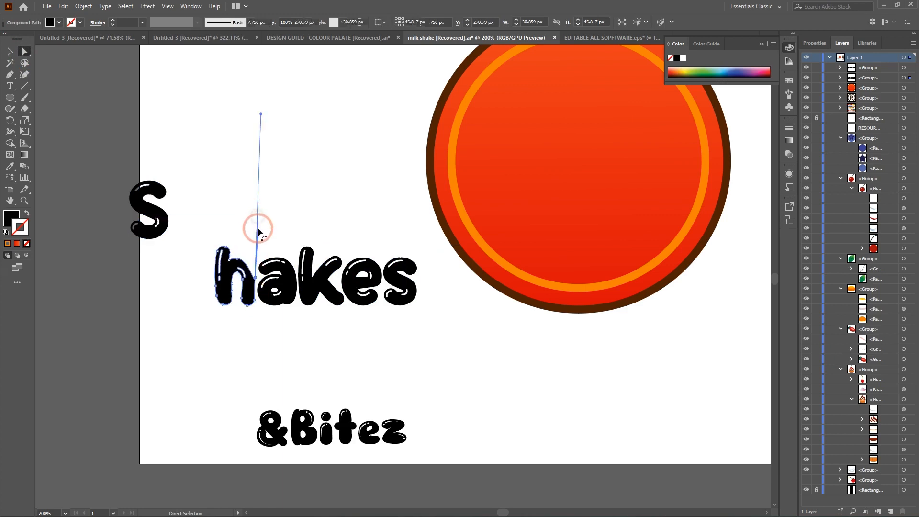
pyautogui.hotkey('ctrl', 'z')
pyautogui.hotkey('ctrl', 'z')
pyautogui.hotkey('ctrl', 'z')
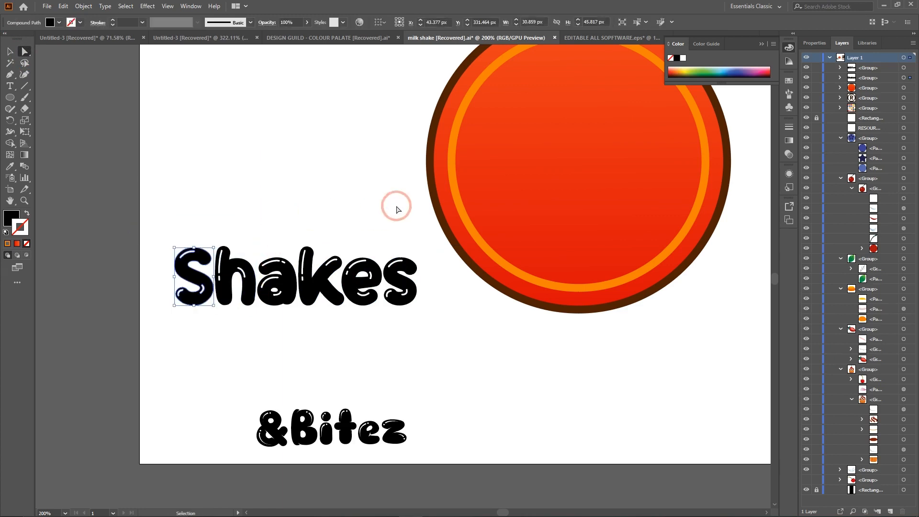
# Move the whole Shakes lettering group slightly up, and deselect it
pyautogui.click(10, 51)
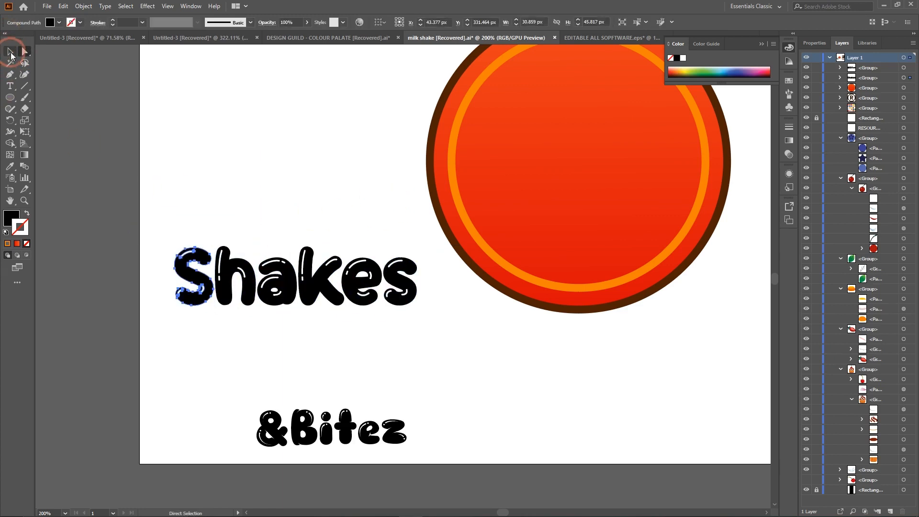
pyautogui.click(251, 139)
pyautogui.click(289, 302)
pyautogui.moveTo(316, 292); pyautogui.dragTo(294, 239)
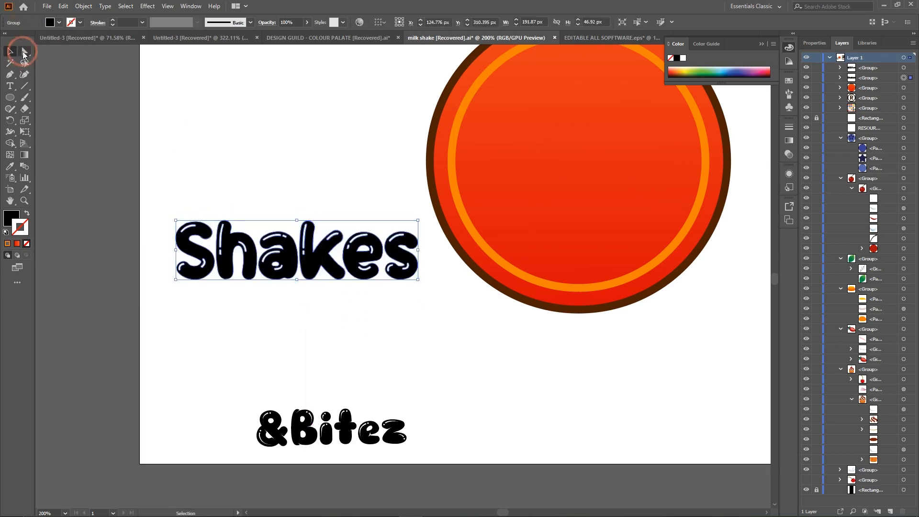
pyautogui.click(24, 53)
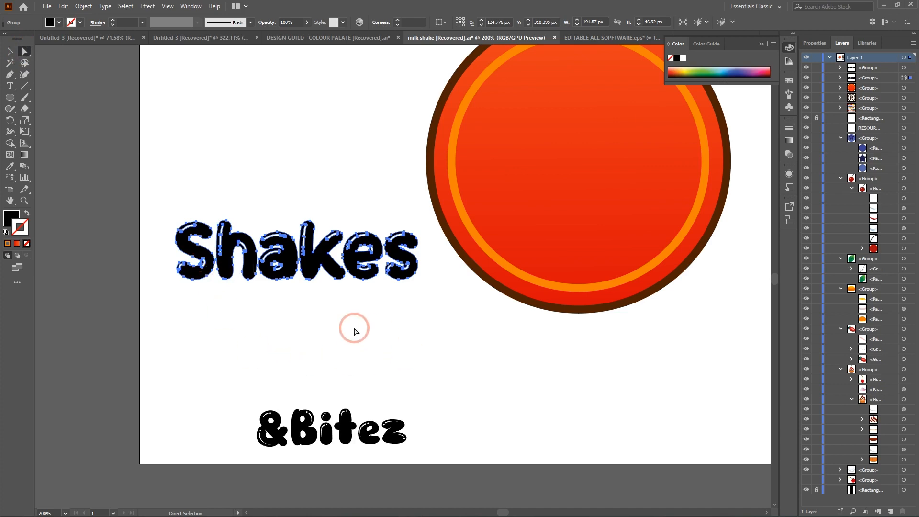
pyautogui.click(247, 281)
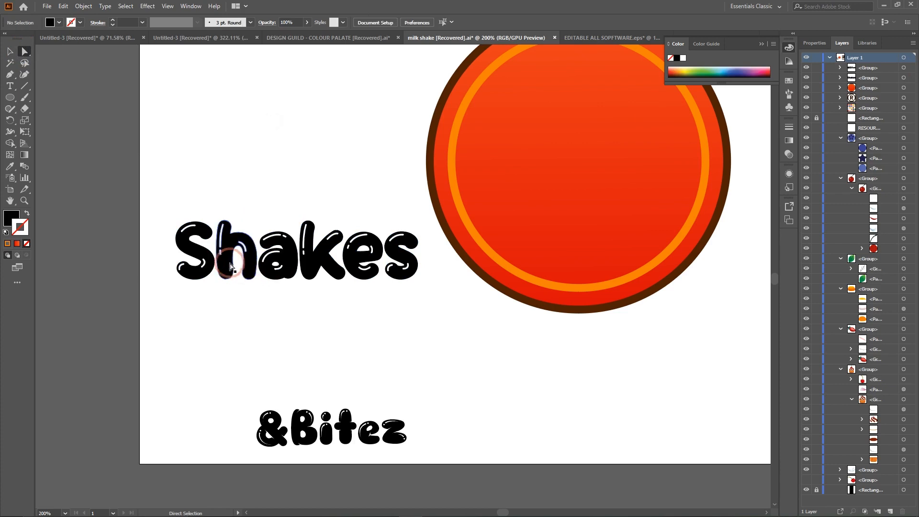
pyautogui.click(10, 53)
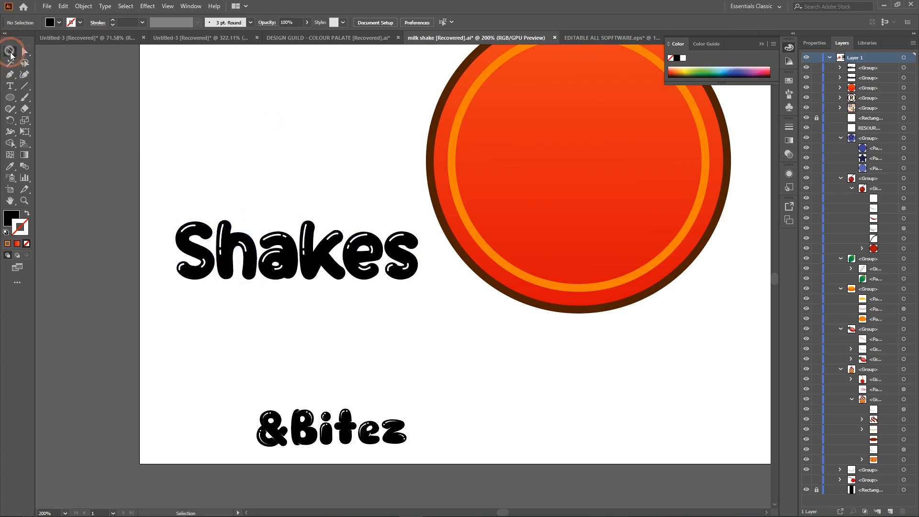
# Move the Shakes lettering across the badge and enlarge it to about 263 × 64 px so it overlaps both edges
pyautogui.hscroll(5, 268, 266)
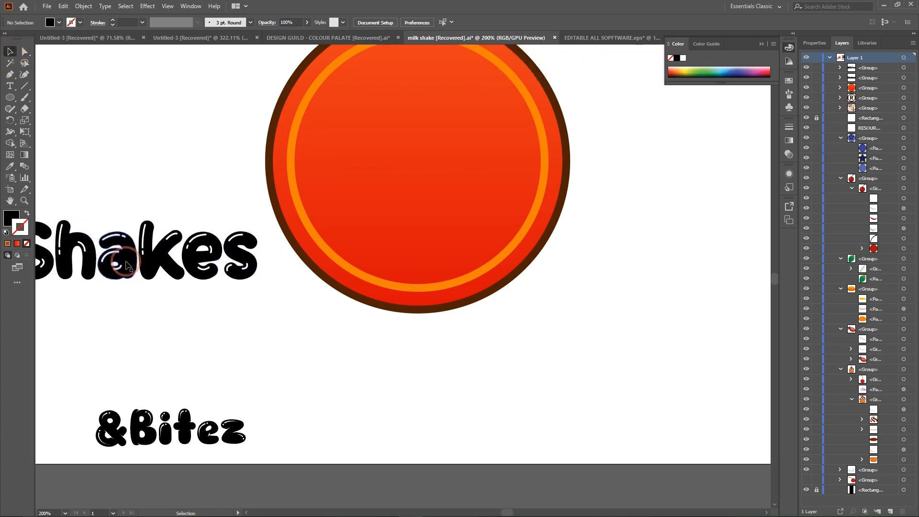
pyautogui.moveTo(127, 265); pyautogui.dragTo(403, 200)
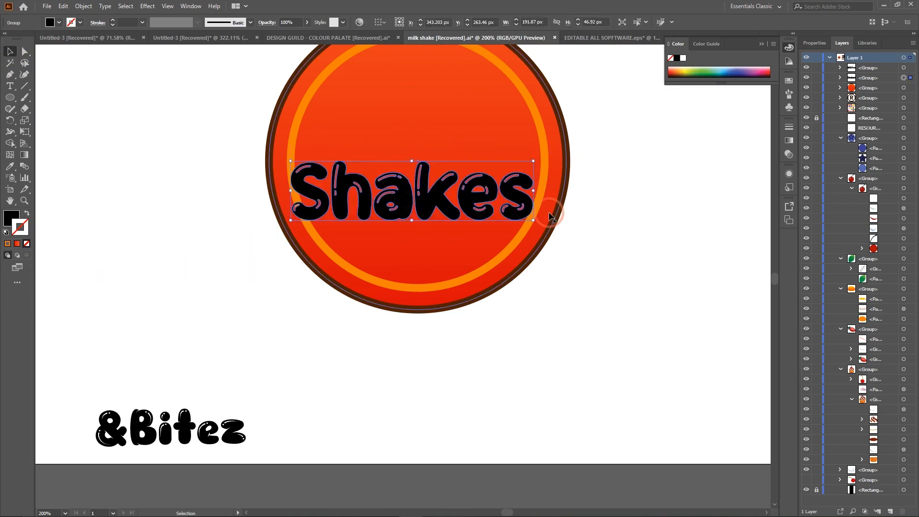
pyautogui.hotkey('ctrl', '1')
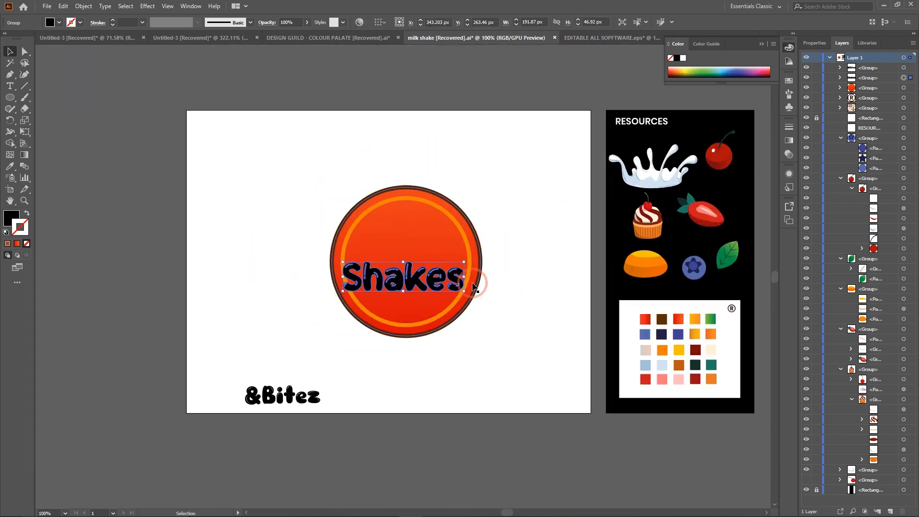
pyautogui.moveTo(464, 278); pyautogui.dragTo(483, 294)
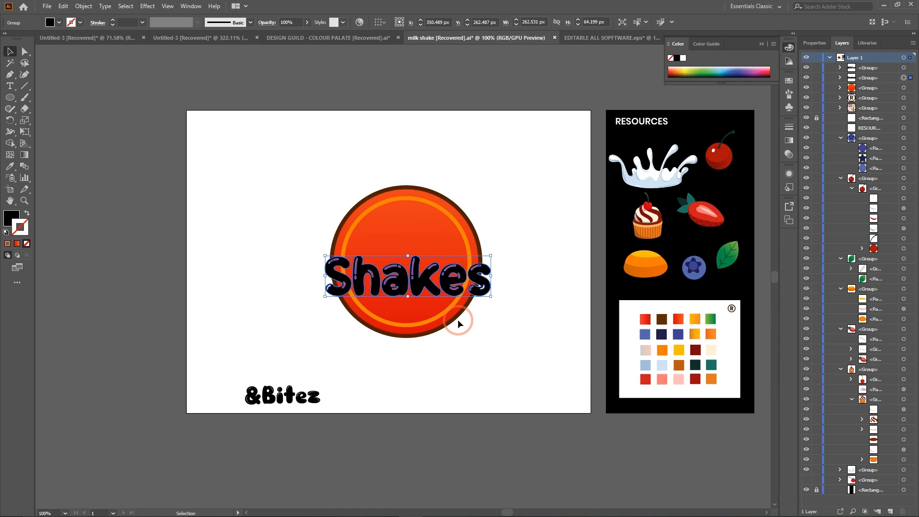
pyautogui.hotkey('ctrl', '+')
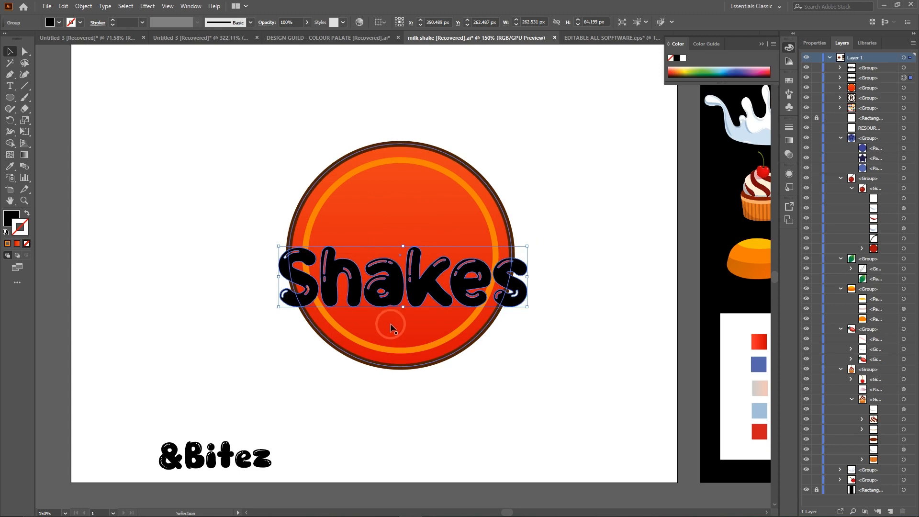
pyautogui.click(25, 51)
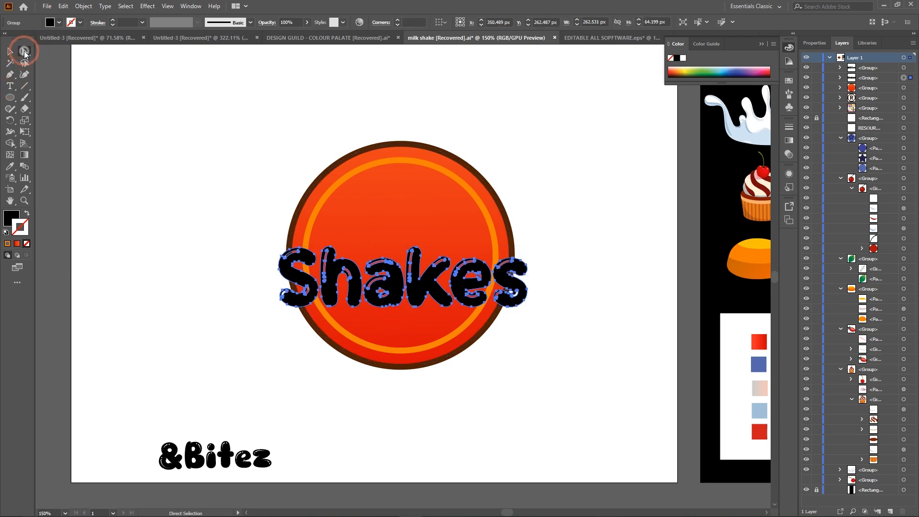
pyautogui.click(246, 240)
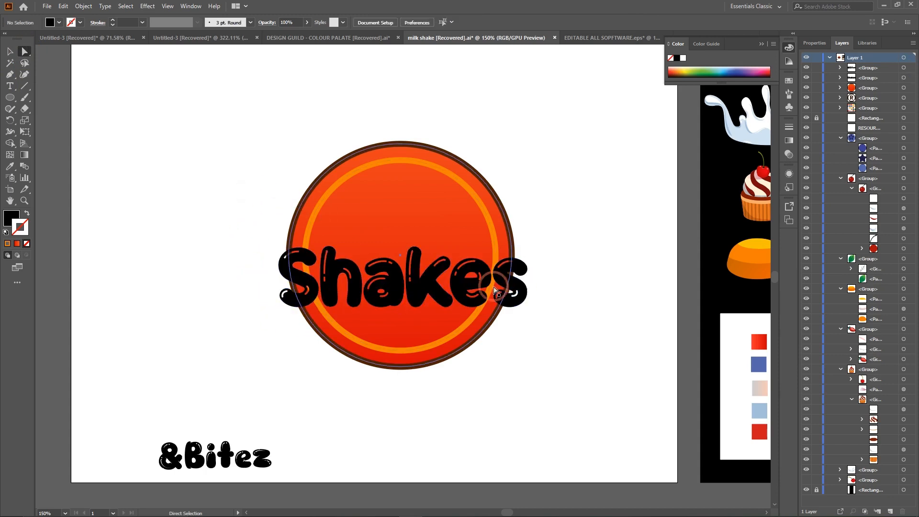
pyautogui.click(511, 285)
pyautogui.click(6, 51)
pyautogui.click(250, 230)
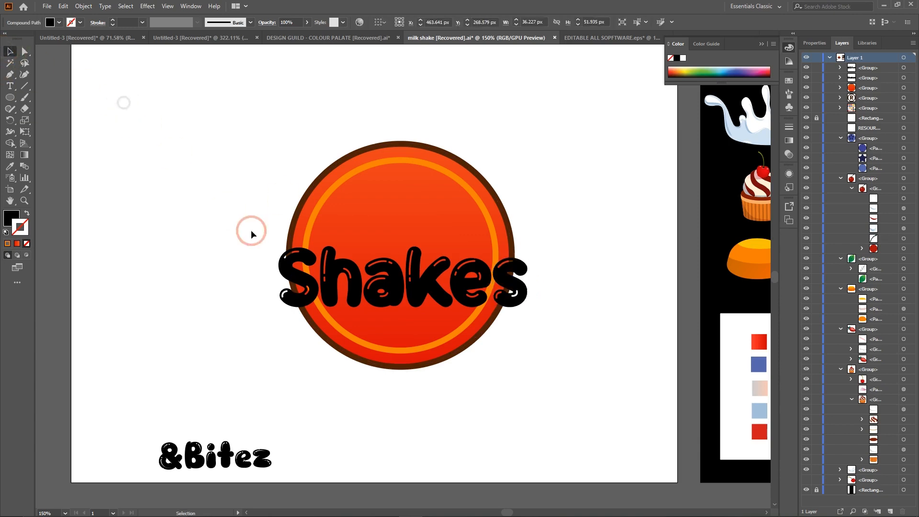
# Rotate the Shakes lettering counterclockwise so it rises to the right across the badge, and ease the tilt back slightly
pyautogui.click(283, 263)
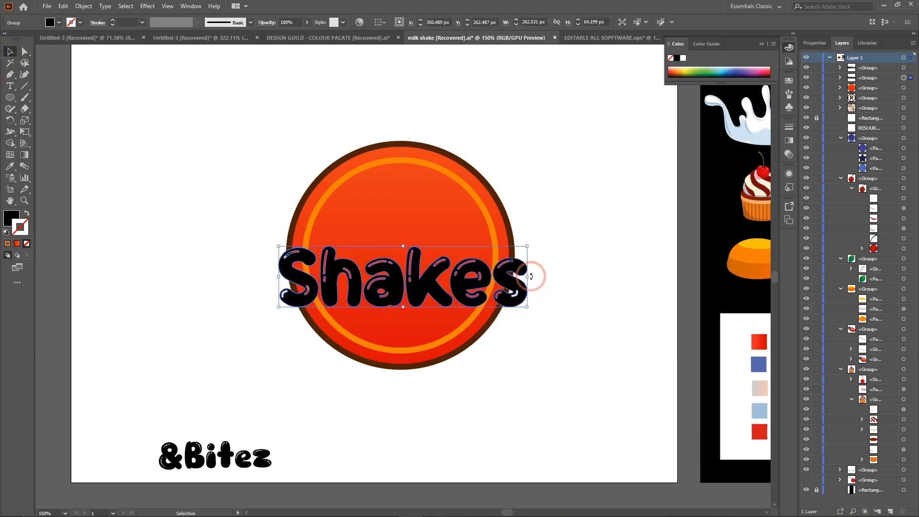
pyautogui.moveTo(532, 276); pyautogui.dragTo(561, 223)
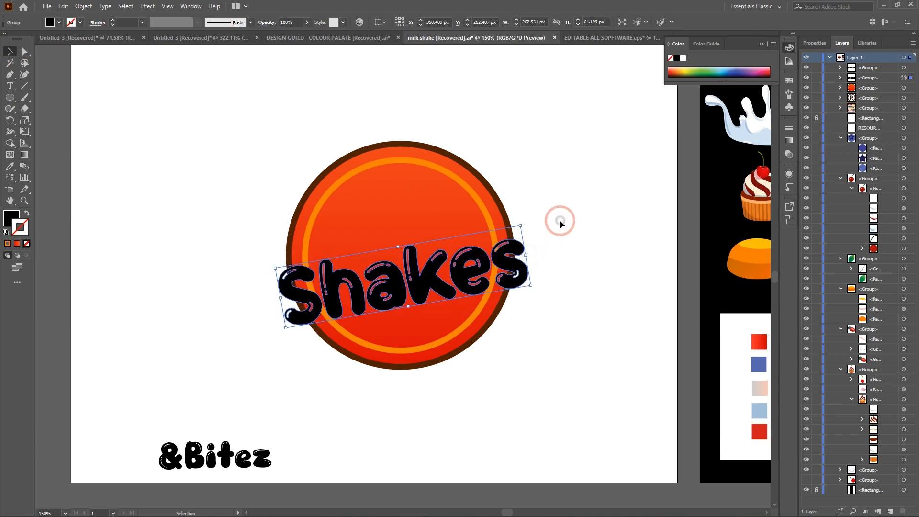
pyautogui.click(561, 222)
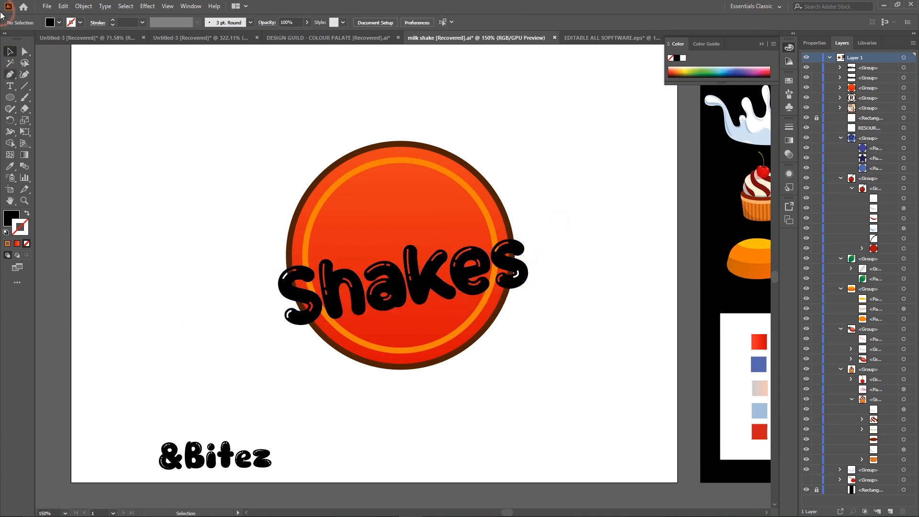
pyautogui.click(514, 260)
pyautogui.click(536, 261)
pyautogui.click(510, 259)
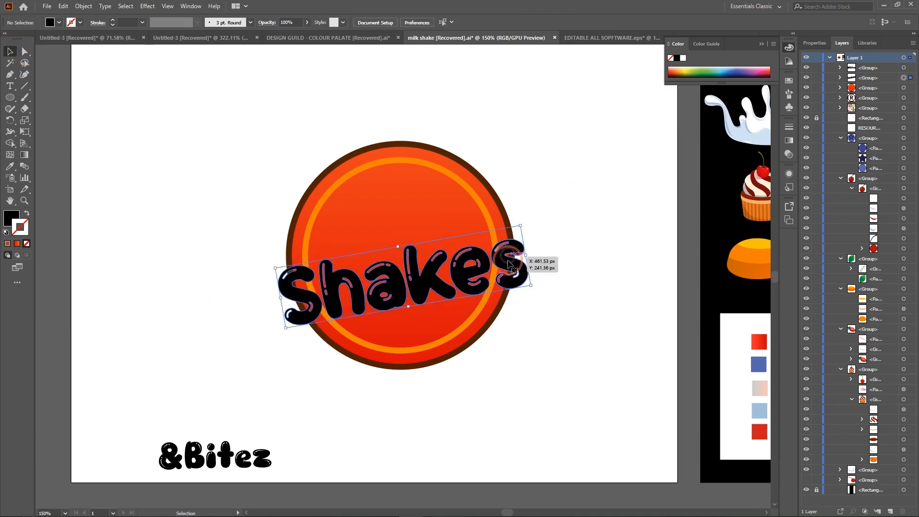
pyautogui.moveTo(535, 253)
pyautogui.mouseDown()
pyautogui.moveTo(535, 267)
pyautogui.moveTo(550, 267)
pyautogui.moveTo(528, 265)
pyautogui.mouseUp()
# Use Direct Selection to raise h, a, k, e and the last s individually into a curved baseline with wider spacing
pyautogui.click(25, 51)
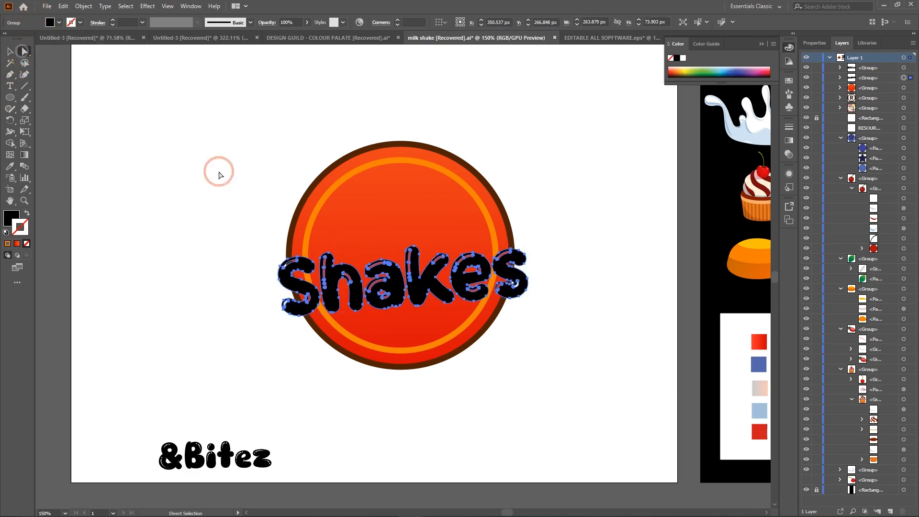
pyautogui.click(171, 215)
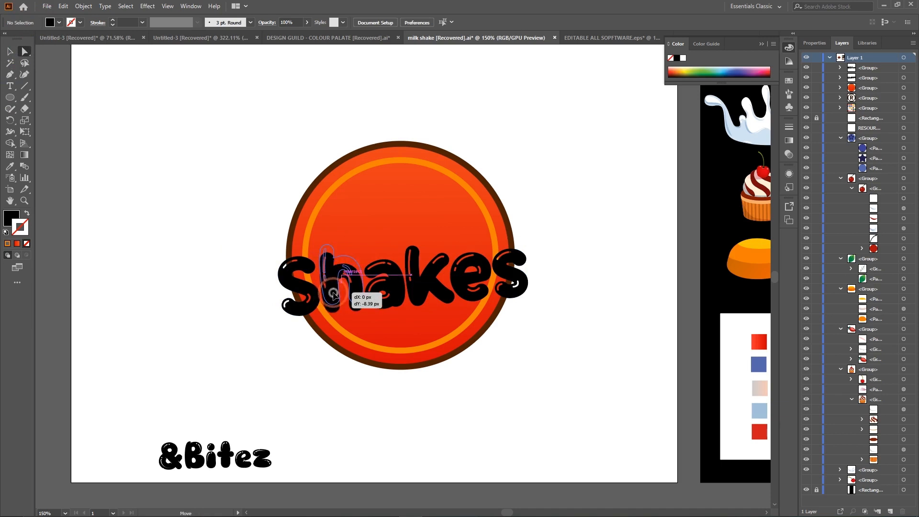
pyautogui.click(350, 297)
pyautogui.moveTo(396, 289); pyautogui.dragTo(524, 272)
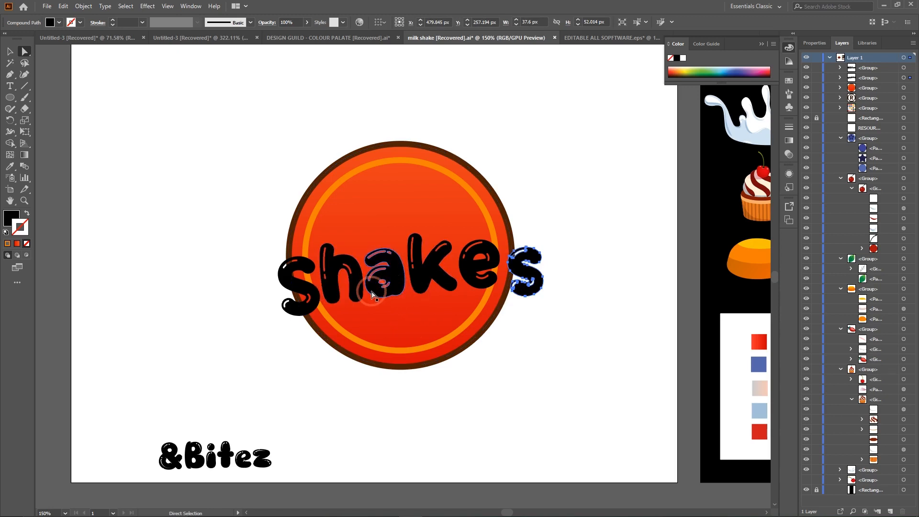
pyautogui.moveTo(373, 292); pyautogui.dragTo(378, 290)
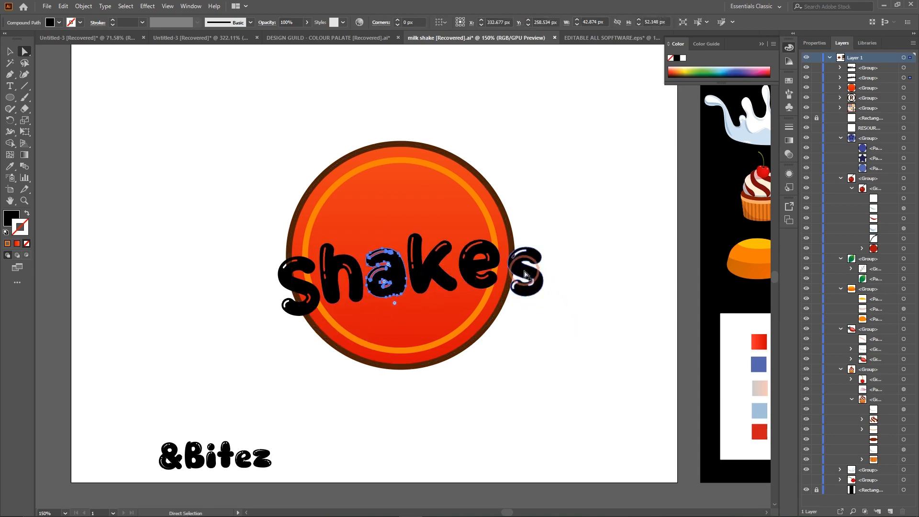
pyautogui.moveTo(525, 274); pyautogui.dragTo(519, 268)
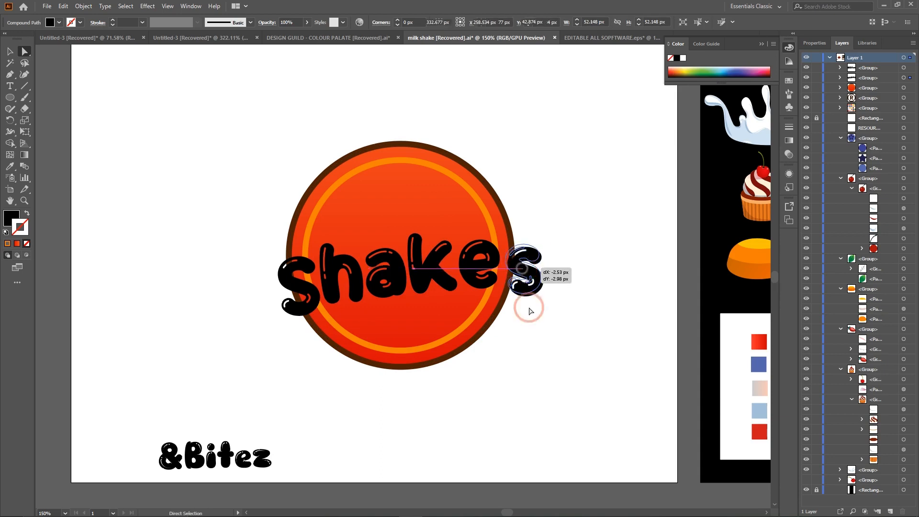
# Draw a tilted black guide ellipse, flatten it to about 293 × 75 px, and place it directly beneath the Shakes lettering
pyautogui.click(10, 98)
pyautogui.moveTo(258, 362); pyautogui.dragTo(537, 452)
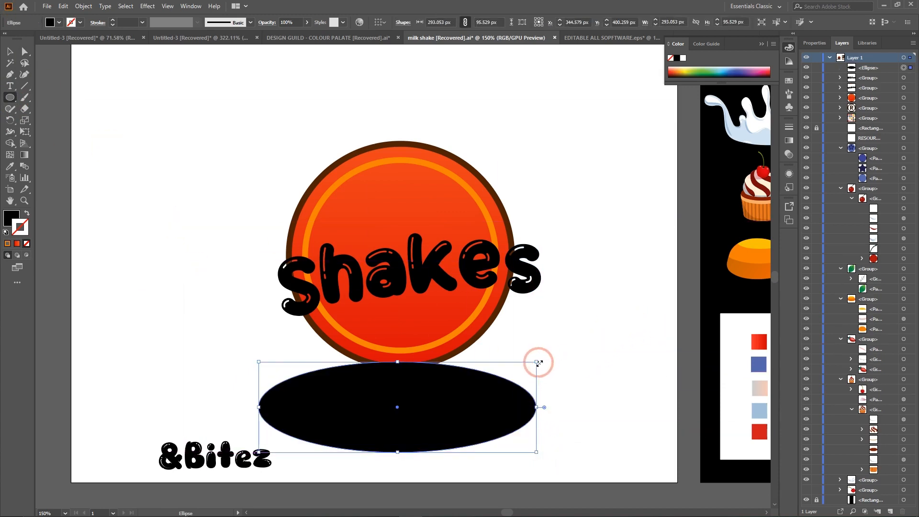
pyautogui.moveTo(538, 361); pyautogui.dragTo(535, 349)
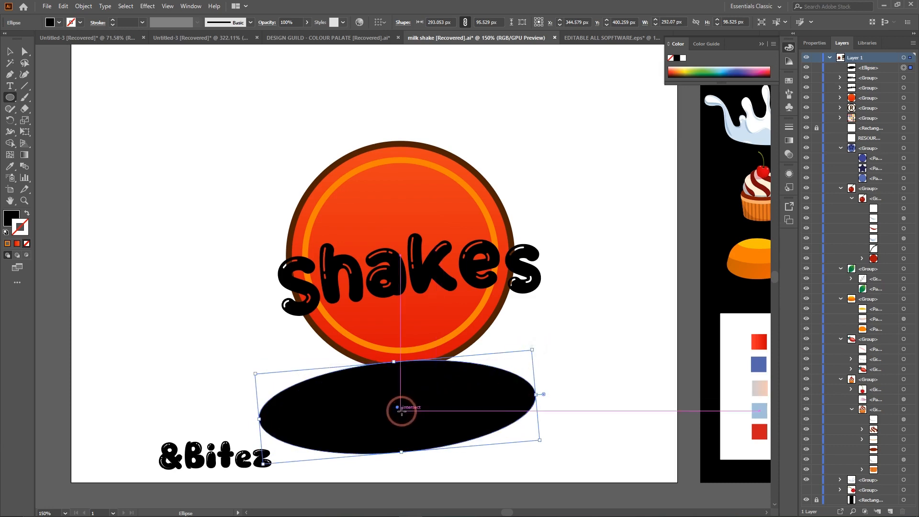
pyautogui.moveTo(397, 408); pyautogui.dragTo(421, 338)
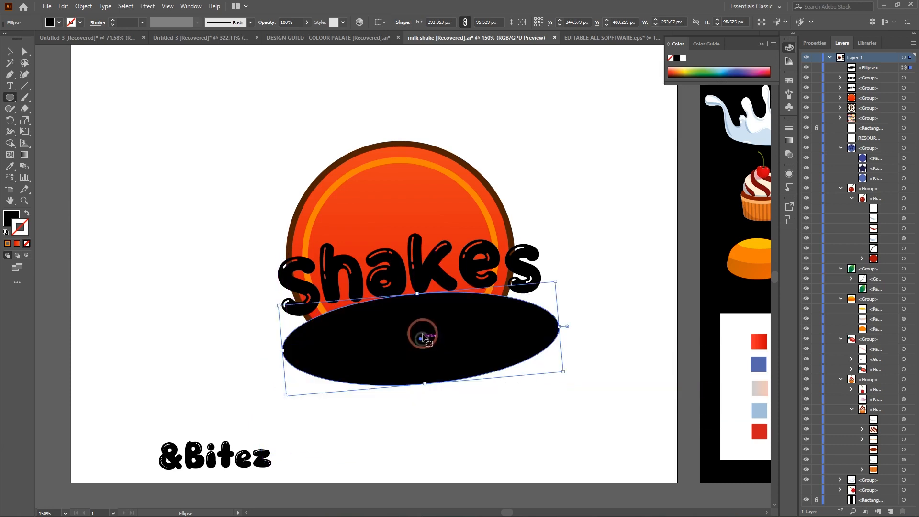
pyautogui.moveTo(417, 293); pyautogui.dragTo(418, 309)
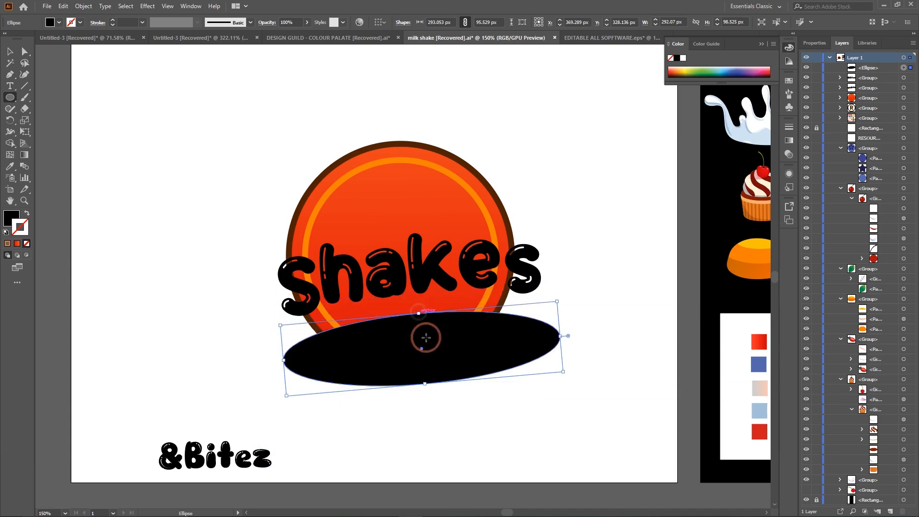
pyautogui.moveTo(421, 348); pyautogui.dragTo(425, 332)
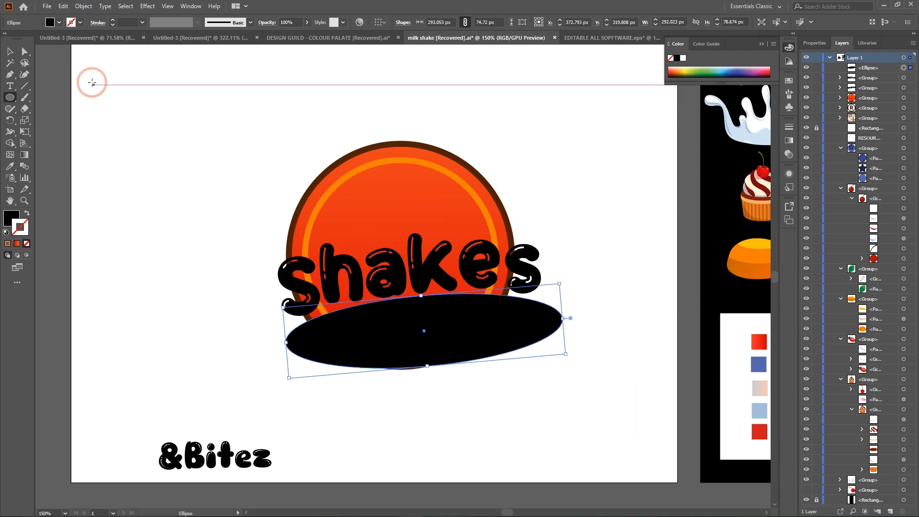
# Nudge the a and k of Shakes slightly up with Direct Selection to follow the guide ellipse's curve
pyautogui.click(24, 51)
pyautogui.click(572, 103)
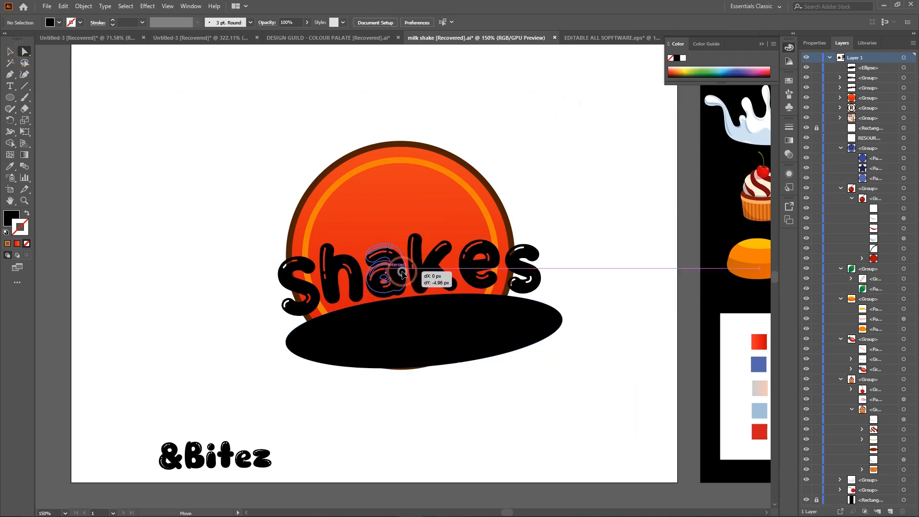
pyautogui.click(419, 277)
pyautogui.moveTo(418, 277); pyautogui.dragTo(419, 273)
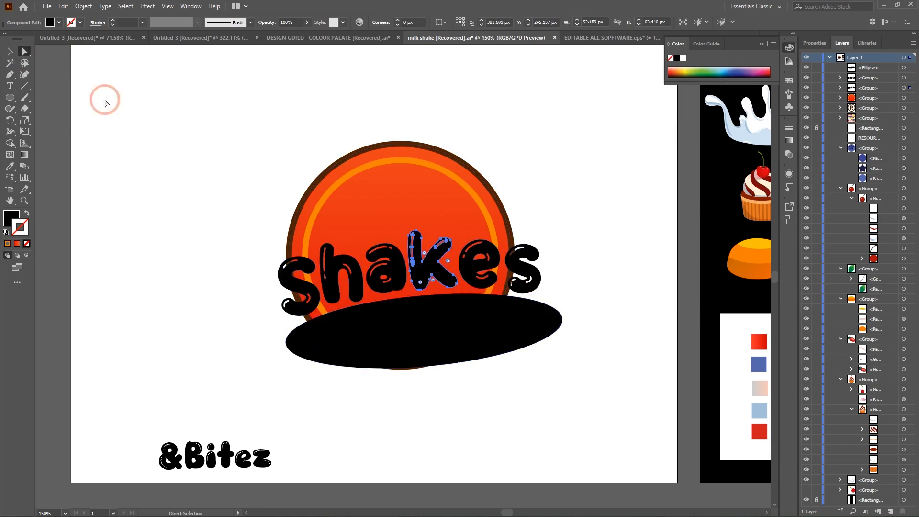
# Delete the black guide ellipse and move the whole Shakes lettering slightly left and up
pyautogui.click(15, 53)
pyautogui.click(568, 359)
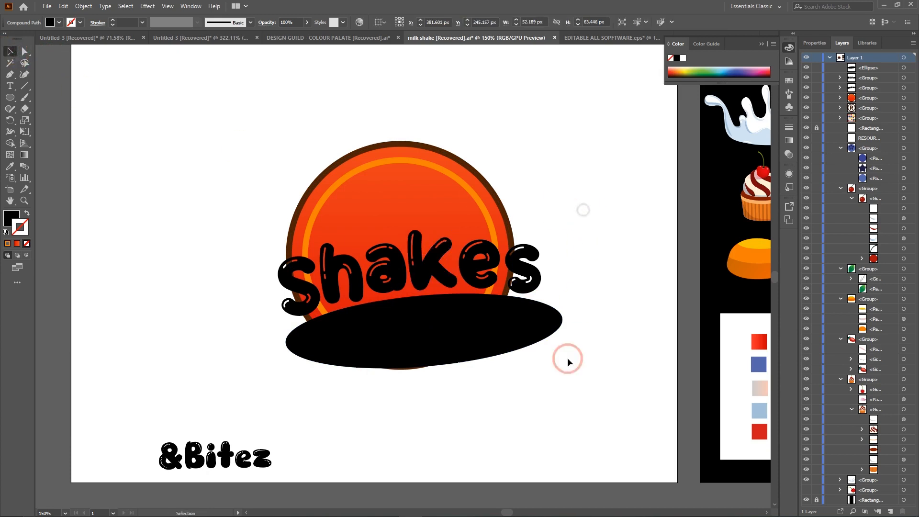
pyautogui.click(426, 334)
pyautogui.press('Delete')
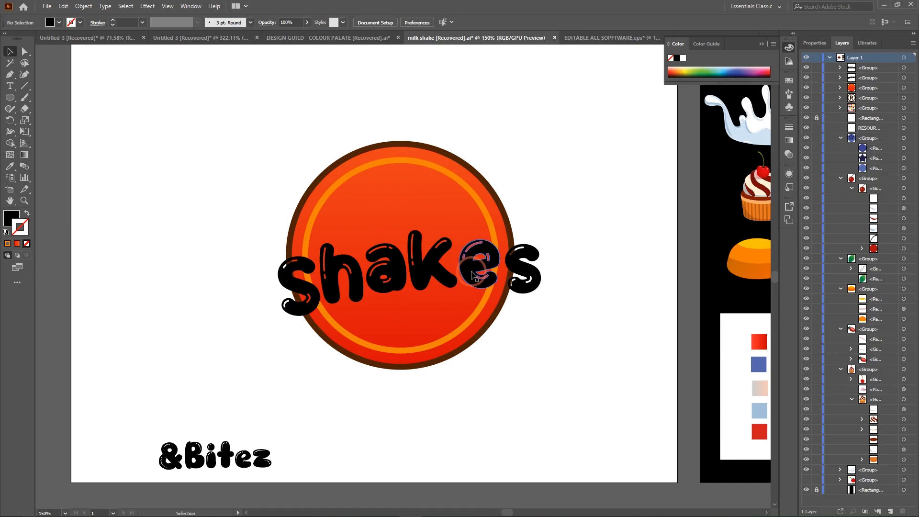
pyautogui.moveTo(471, 272); pyautogui.dragTo(468, 270)
# Tighten the end of Shakes by moving the e about 4 px and the last s about 6 px left
pyautogui.click(24, 51)
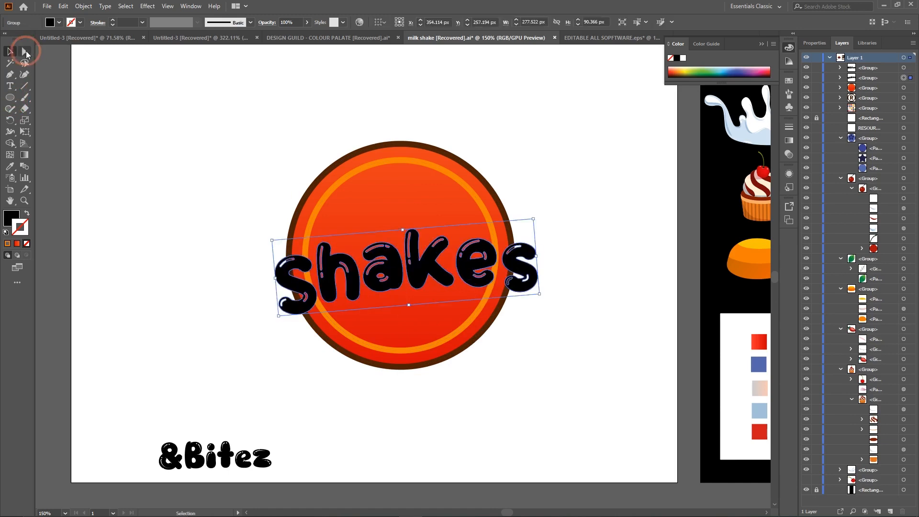
pyautogui.click(493, 127)
pyautogui.click(468, 273)
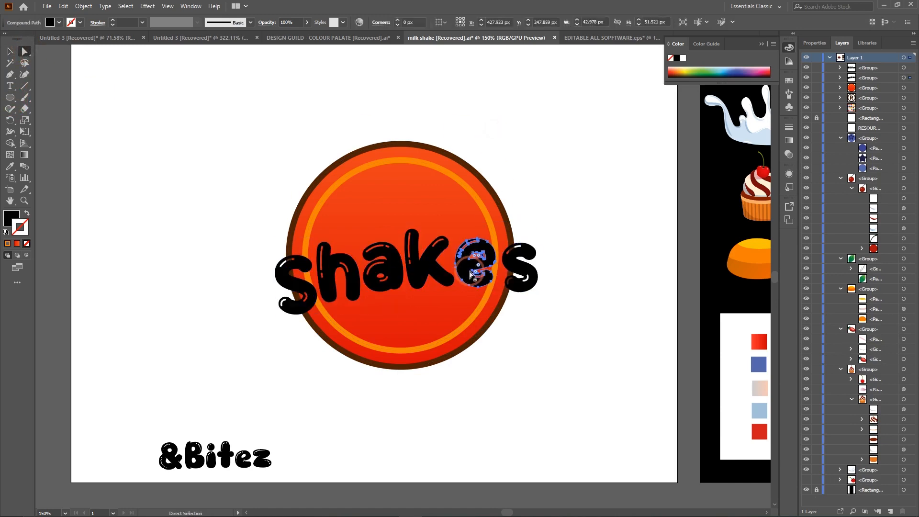
pyautogui.click(536, 278)
pyautogui.press('Left')
pyautogui.press('Left')
pyautogui.press('Left')
pyautogui.press('Left')
pyautogui.press('Left')
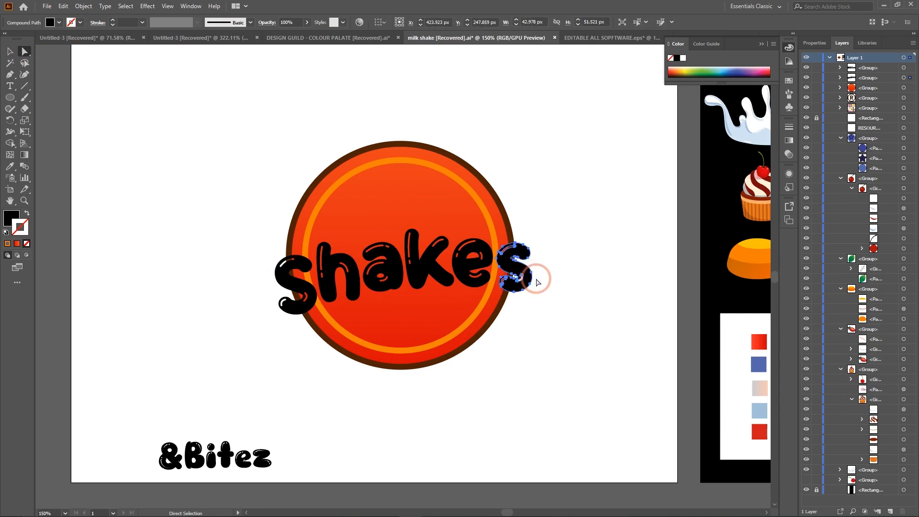
pyautogui.click(519, 349)
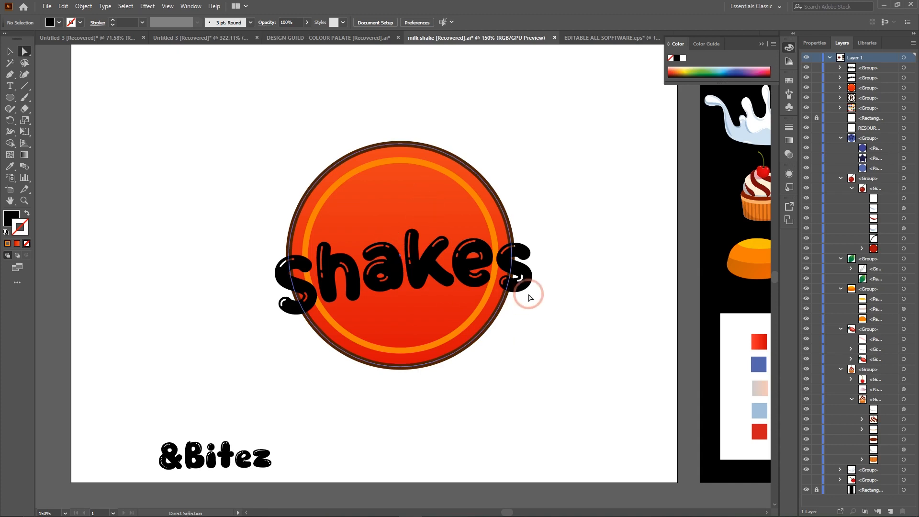
# Fill the whole Shakes lettering with the first red gradient swatch of the colour palette using the Eyedropper, and deselect it
pyautogui.hotkey('ctrl', '-')
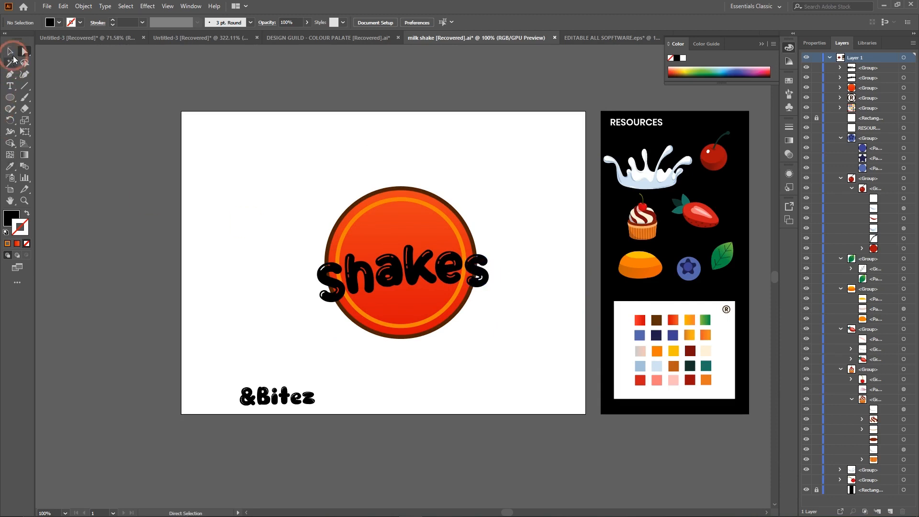
pyautogui.click(11, 53)
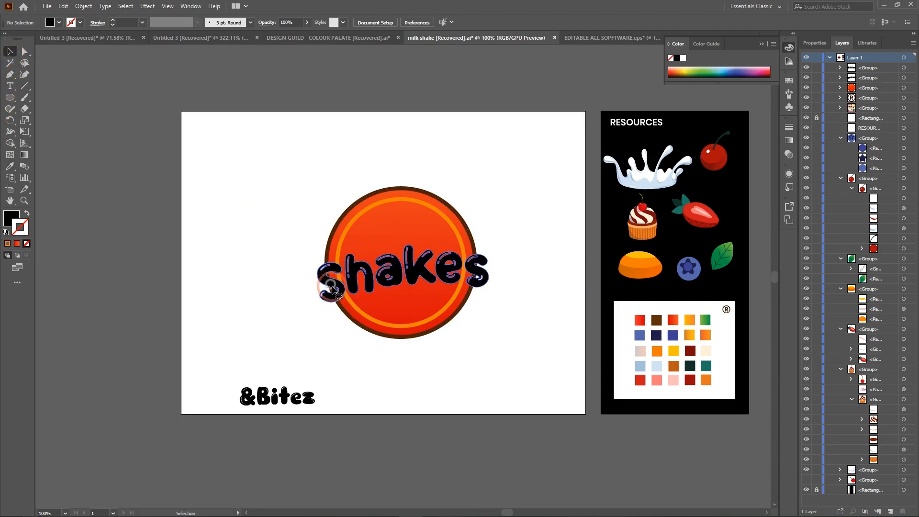
pyautogui.click(334, 246)
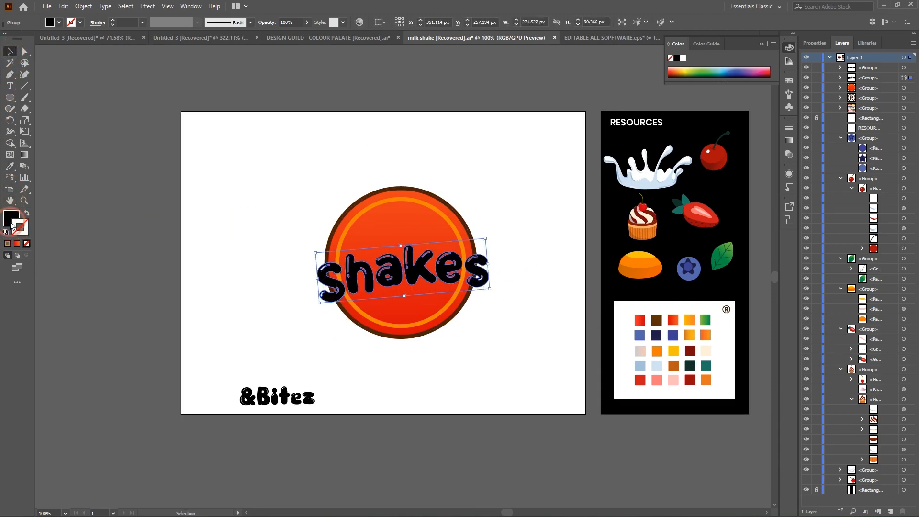
pyautogui.click(9, 168)
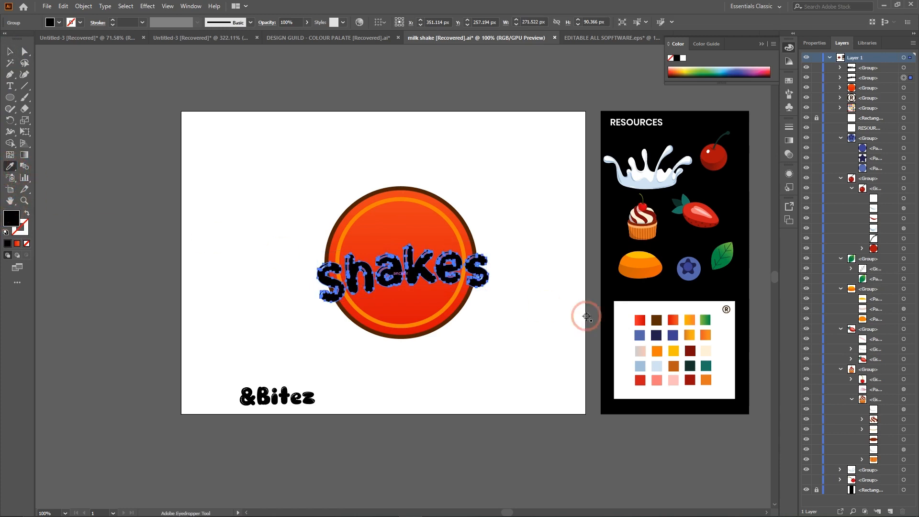
pyautogui.click(641, 320)
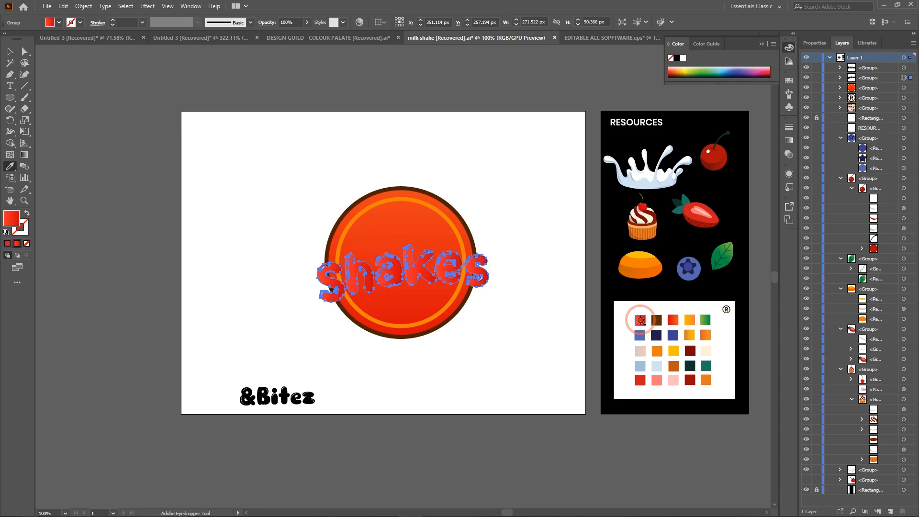
pyautogui.click(24, 53)
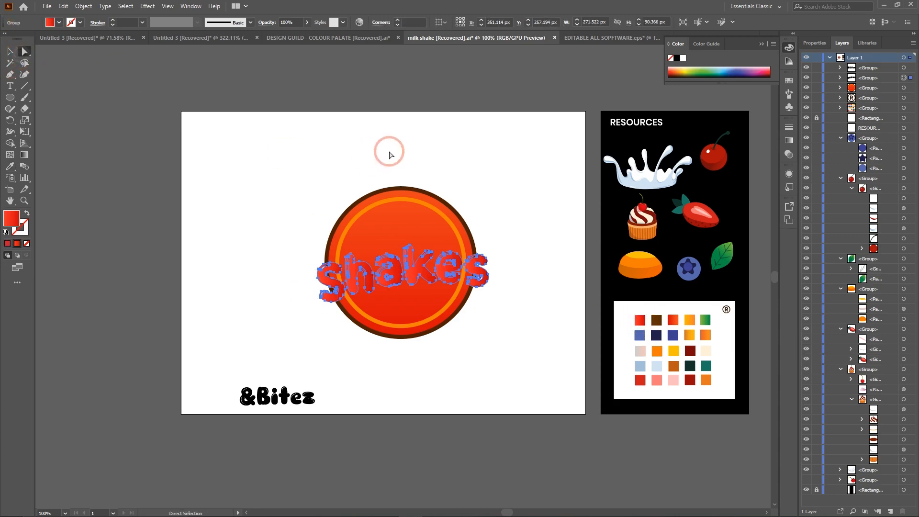
pyautogui.click(390, 150)
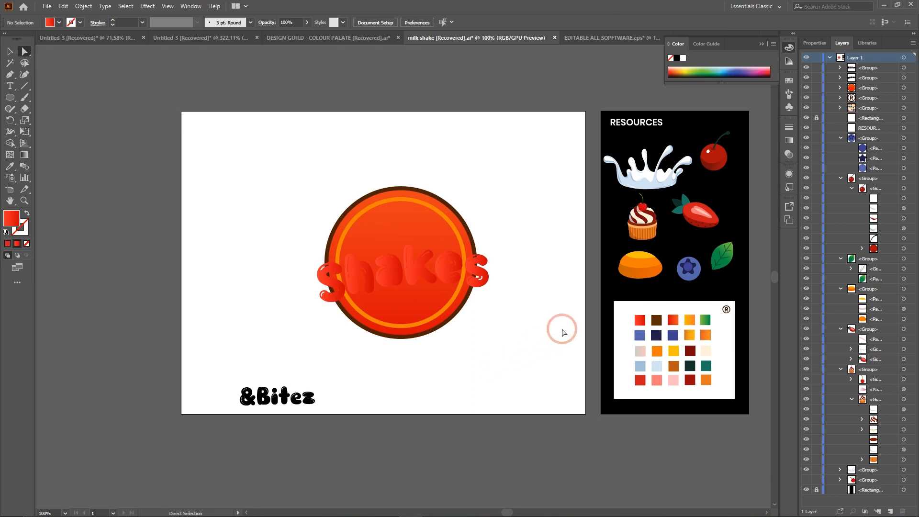
# Move the Shakes lettering off the badge to the blank artboard area below it, and deselect it
pyautogui.hotkey('ctrl', '=')
pyautogui.hotkey('ctrl', '=')
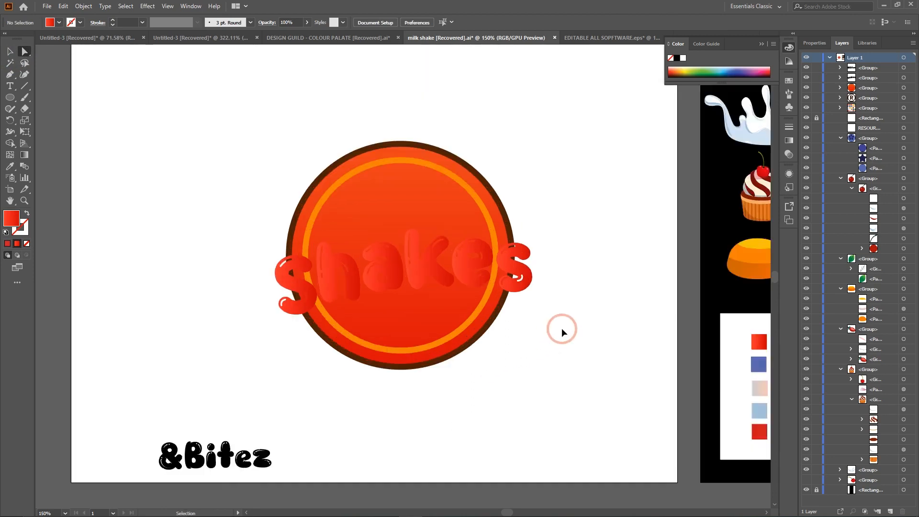
pyautogui.click(8, 52)
pyautogui.scroll(-3, 318, 283)
pyautogui.hscroll(6, 319, 283)
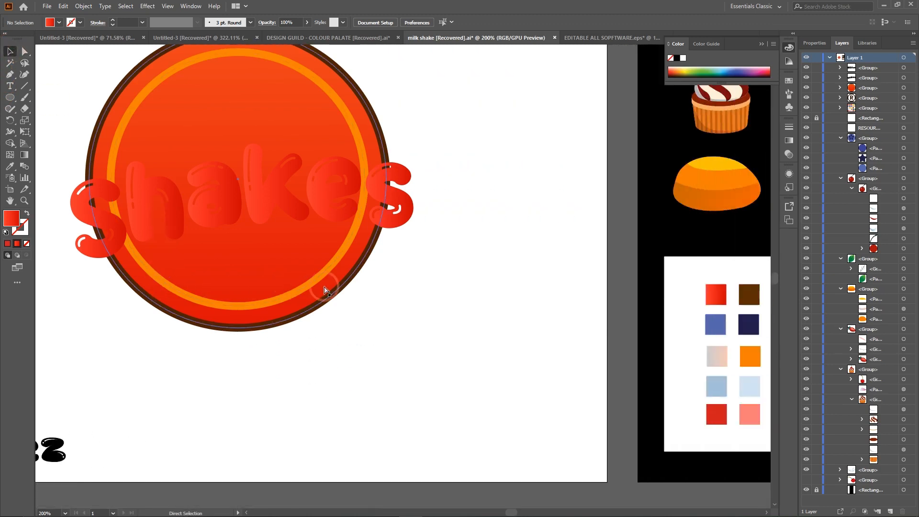
pyautogui.moveTo(149, 187); pyautogui.dragTo(254, 386)
pyautogui.click(477, 290)
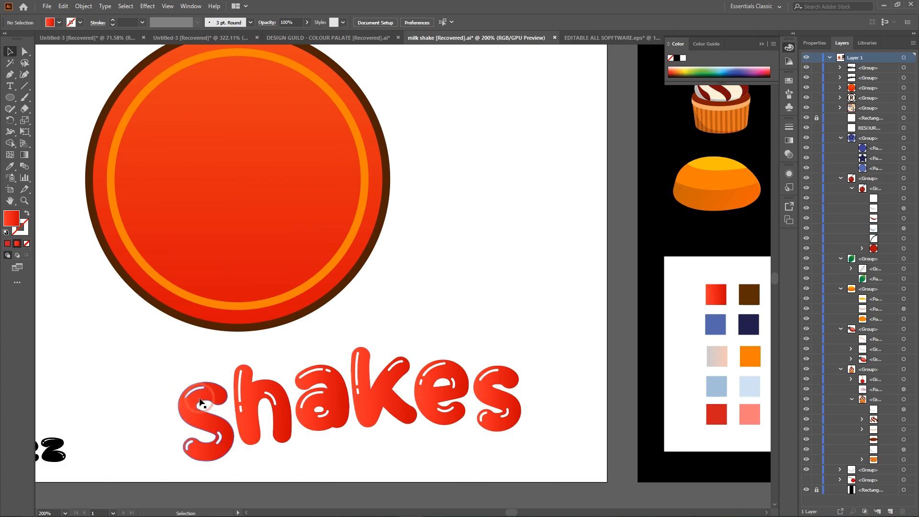
# Duplicate the Shakes lettering in place and select the copy lying underneath in the layer stack
pyautogui.click(188, 411)
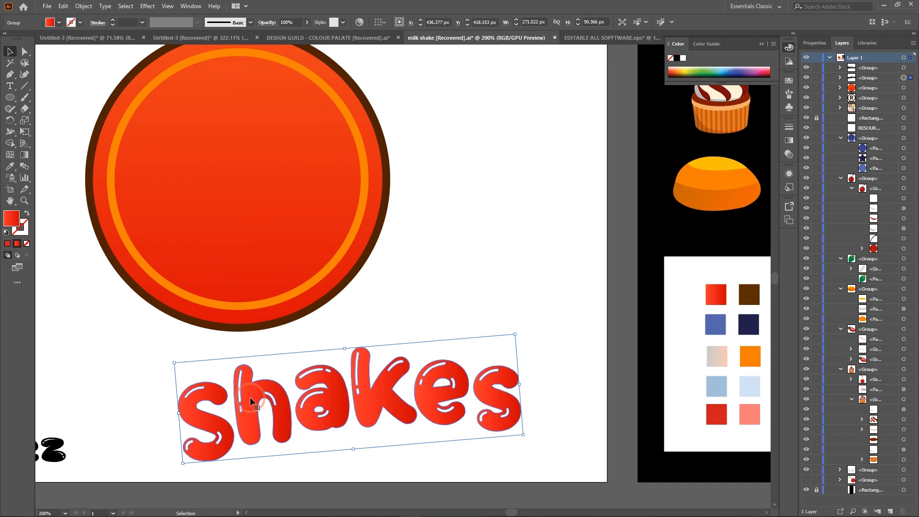
pyautogui.scroll(-3, 250, 397)
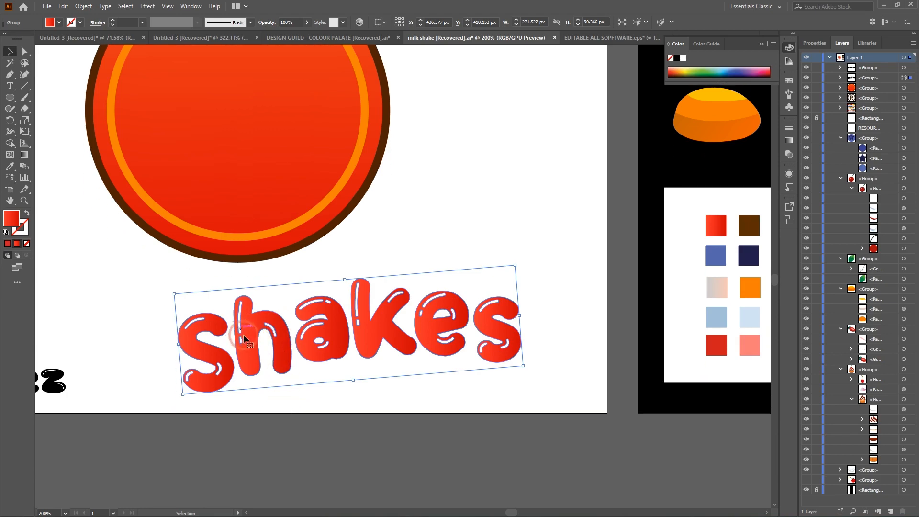
pyautogui.moveTo(248, 323)
pyautogui.mouseDown()
pyautogui.moveTo(262, 368)
pyautogui.moveTo(260, 430)
pyautogui.moveTo(249, 335)
pyautogui.mouseUp()
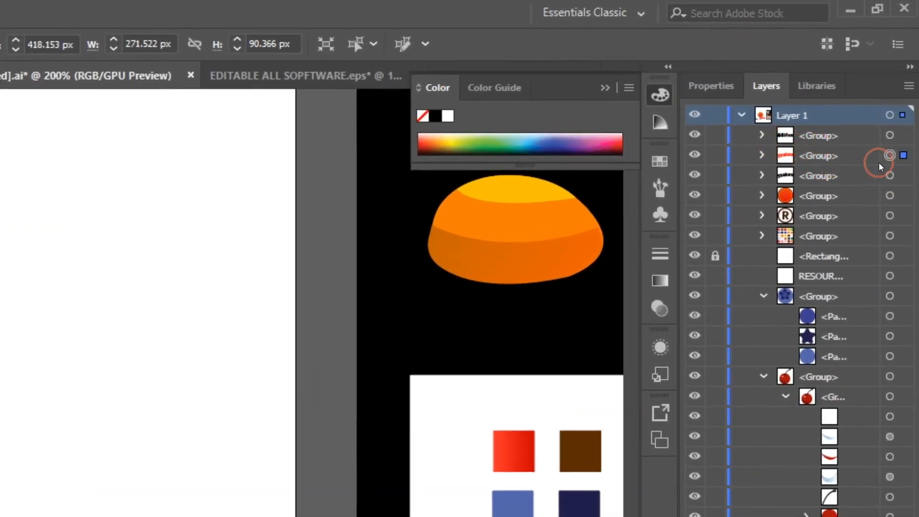
pyautogui.click(761, 156)
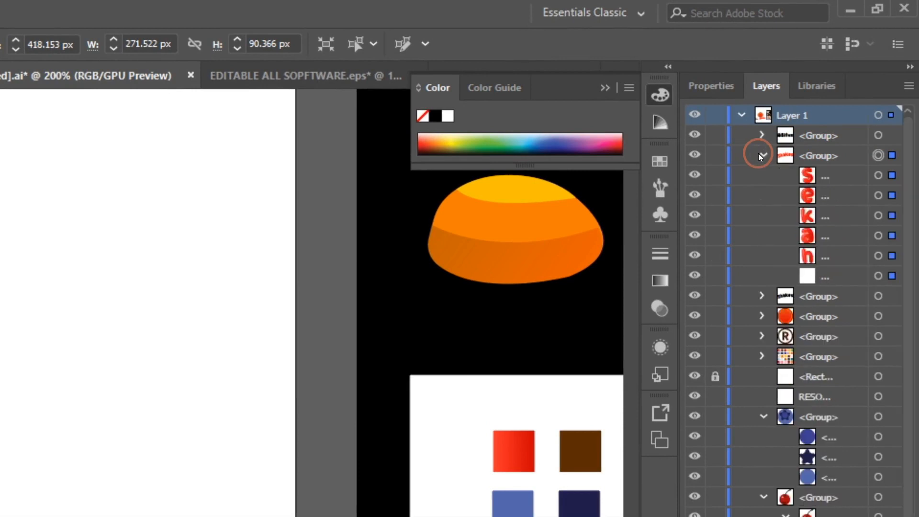
pyautogui.click(760, 156)
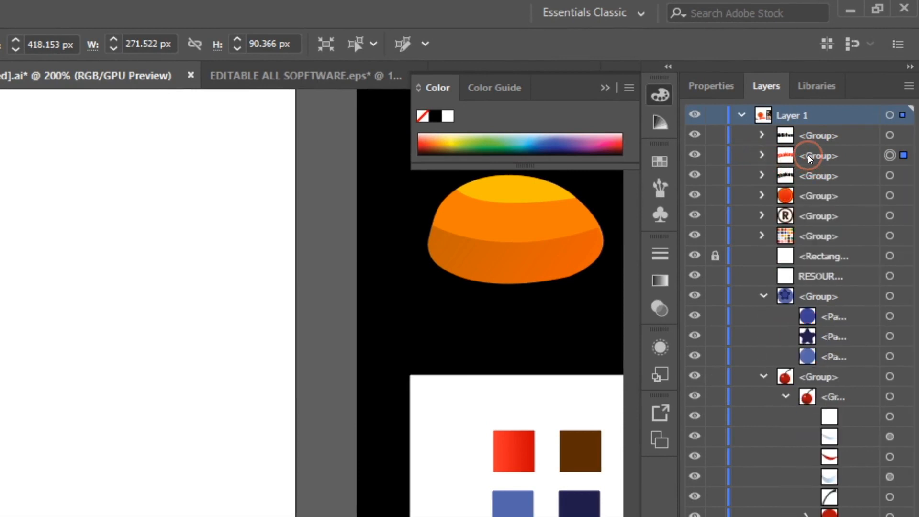
pyautogui.click(809, 157)
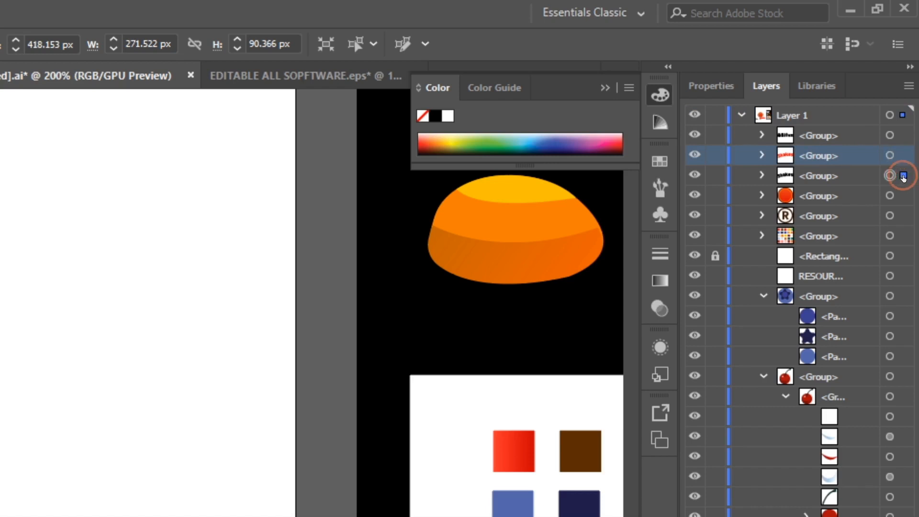
pyautogui.click(902, 135)
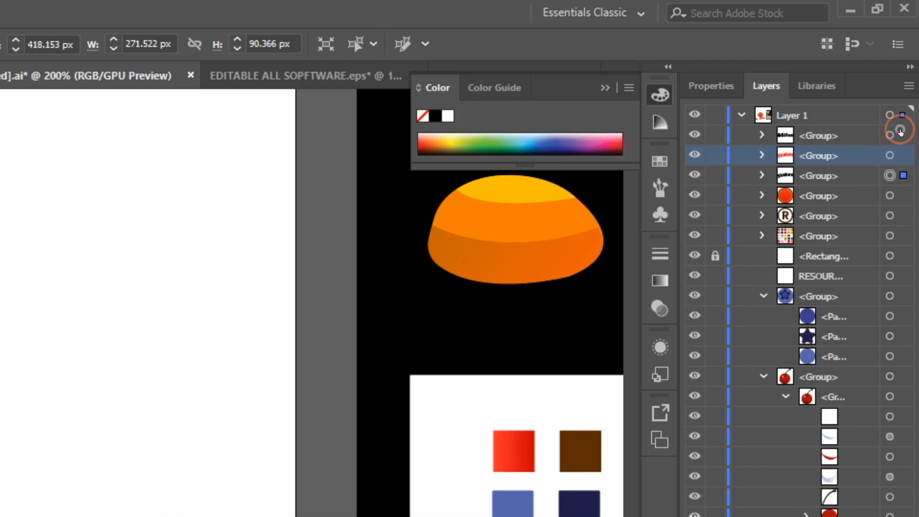
pyautogui.click(904, 176)
pyautogui.click(903, 156)
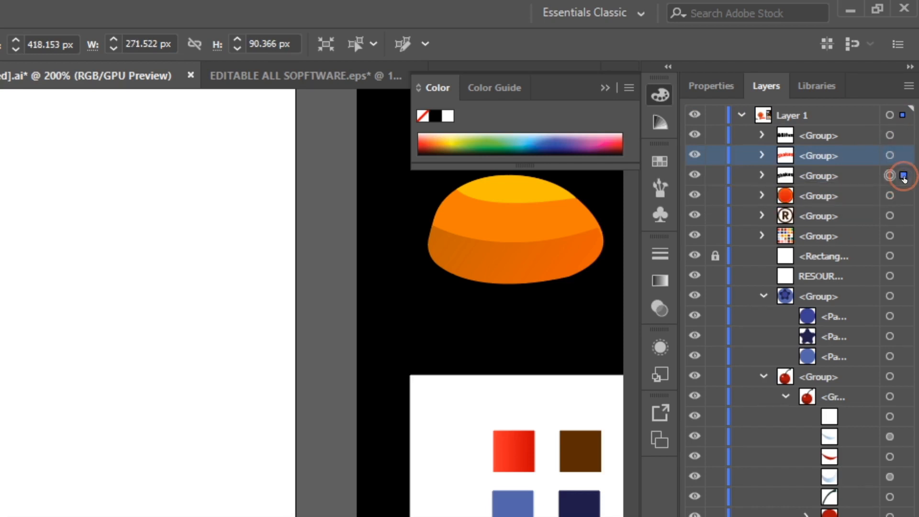
# Give the lower Shakes copy a 6 pt stroke
pyautogui.click(660, 253)
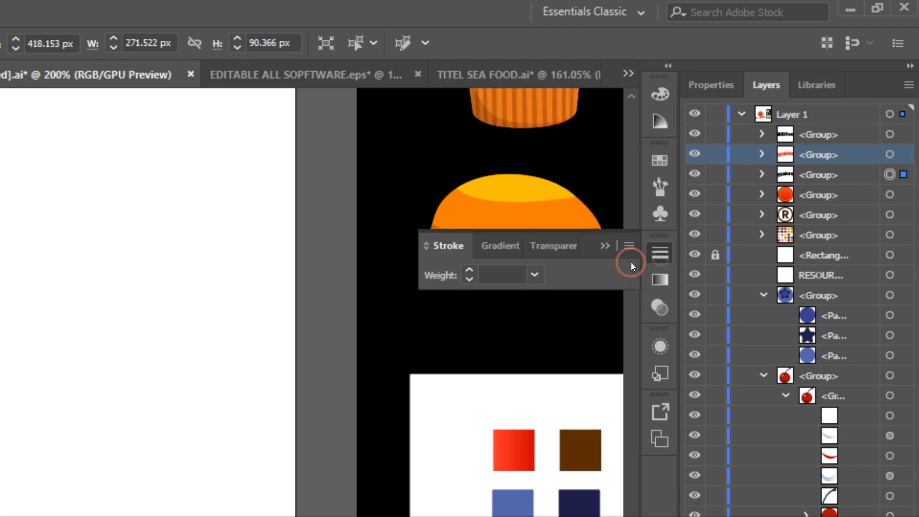
pyautogui.click(487, 262)
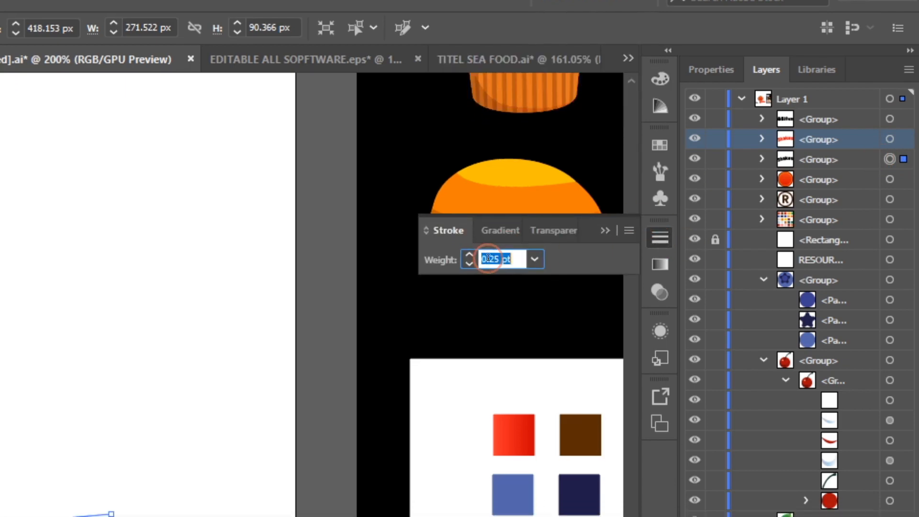
pyautogui.press('Up')
pyautogui.press('Up')
pyautogui.press('Up')
pyautogui.press('Up')
pyautogui.press('Up')
pyautogui.press('Up')
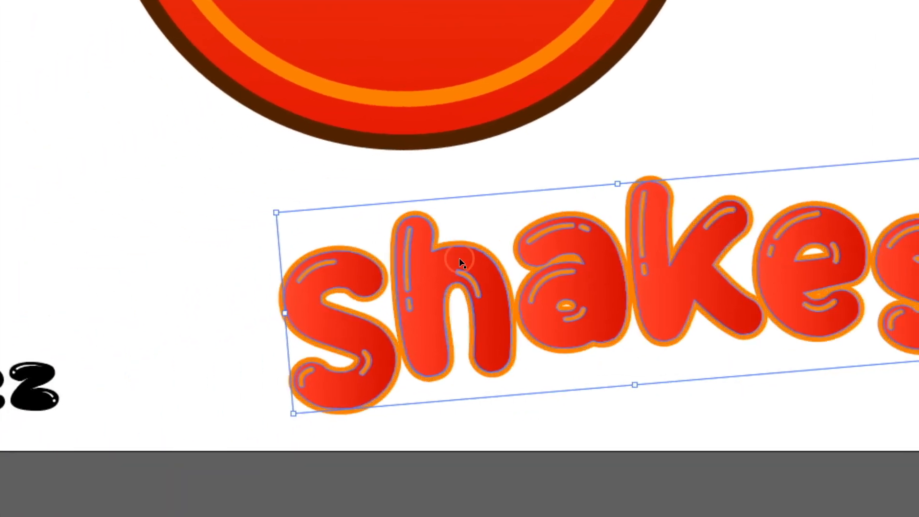
pyautogui.press('Up')
pyautogui.press('Down')
pyautogui.press('Down')
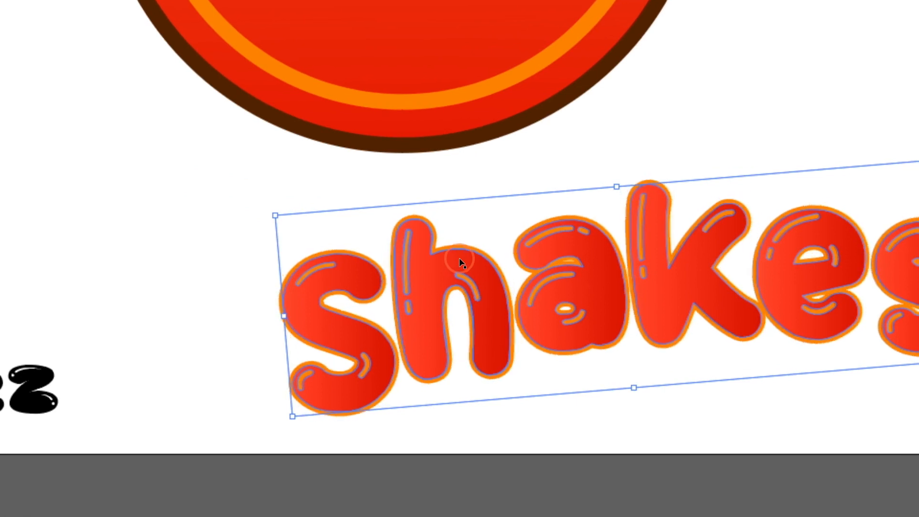
pyautogui.press('Up')
pyautogui.press('Up')
pyautogui.press('Down')
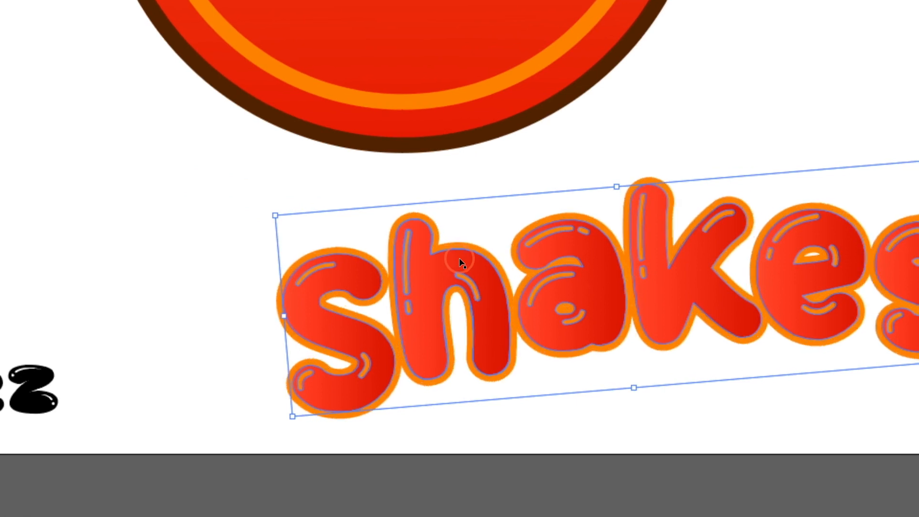
pyautogui.press('Up')
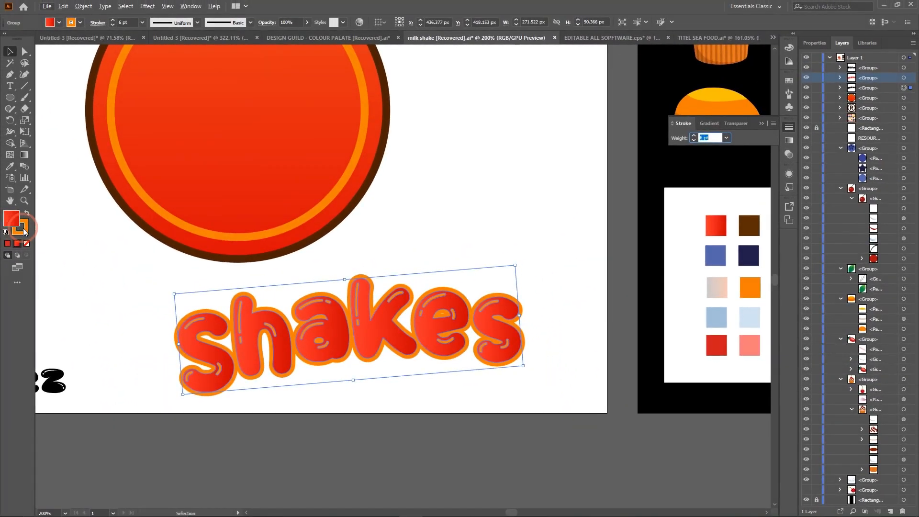
# Set the stroke colour of the lower Shakes copy to white
pyautogui.click(23, 228)
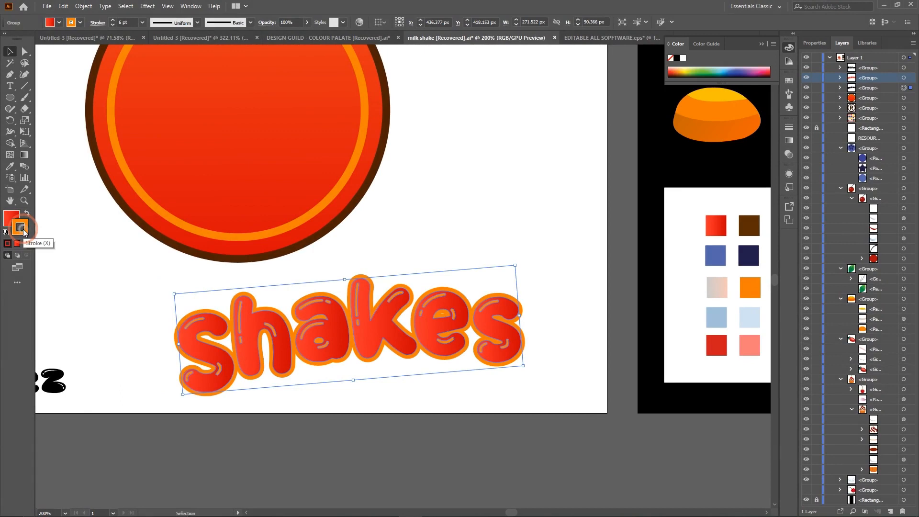
pyautogui.doubleClick(23, 229)
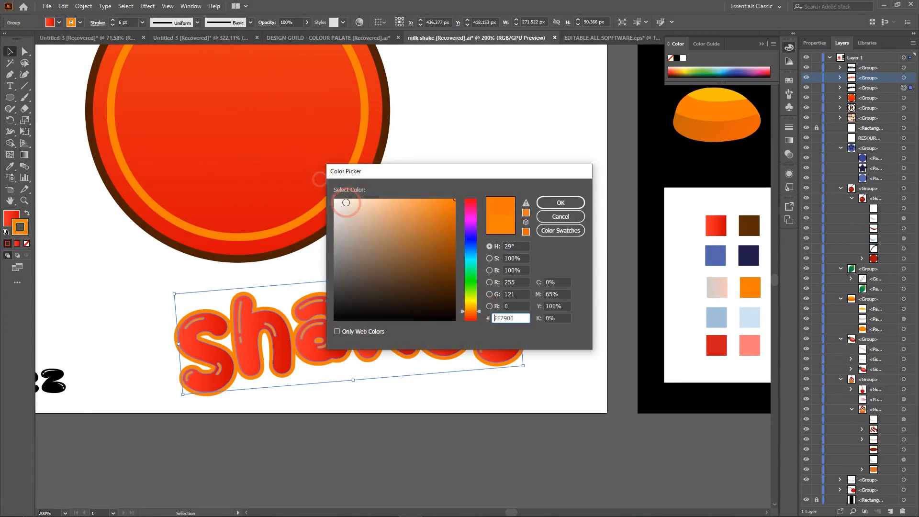
pyautogui.moveTo(347, 203); pyautogui.dragTo(330, 195)
pyautogui.click(554, 202)
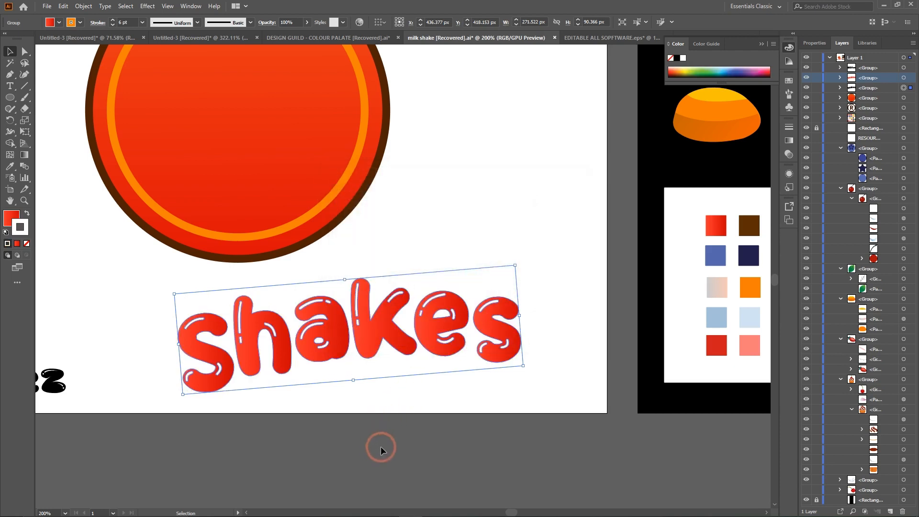
# Select both Shakes copies together and move them onto the badge to preview the white outline
pyautogui.click(24, 51)
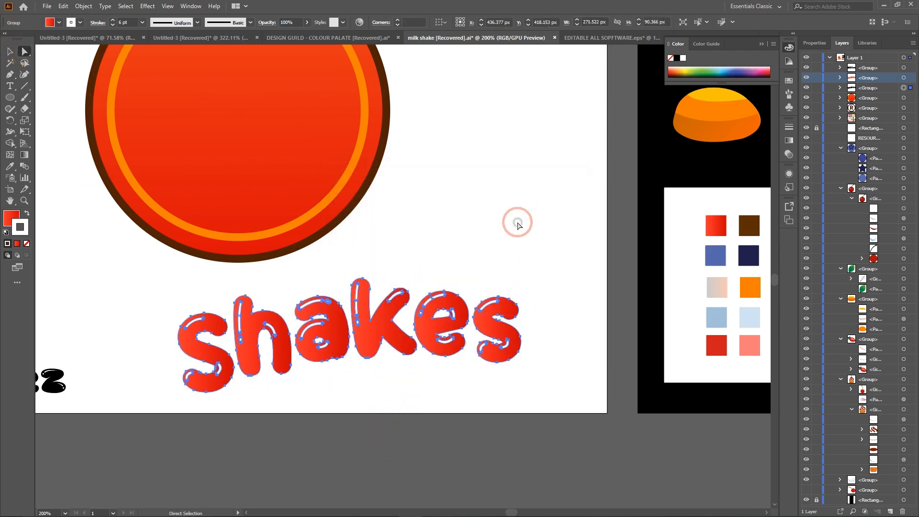
pyautogui.click(518, 219)
pyautogui.moveTo(545, 280); pyautogui.dragTo(428, 383)
pyautogui.click(11, 50)
pyautogui.click(541, 252)
pyautogui.moveTo(334, 287); pyautogui.dragTo(251, 133)
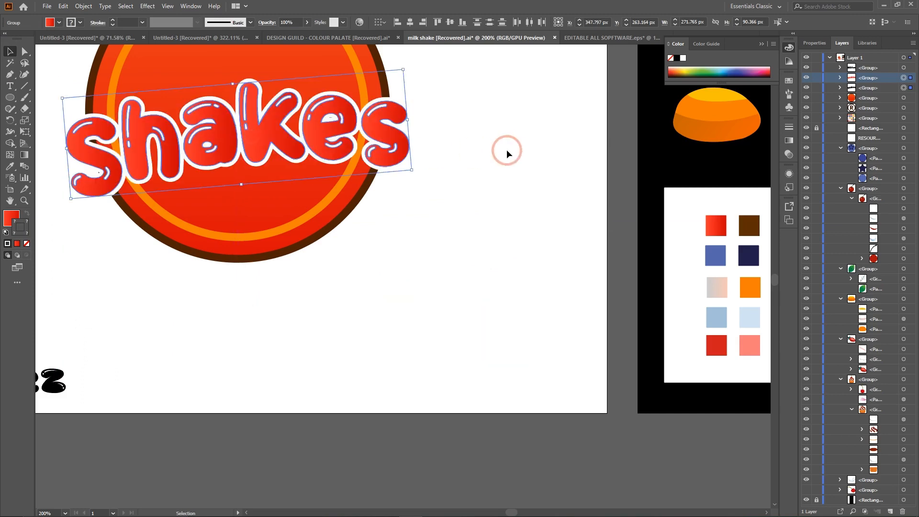
# Move both Shakes copies back to the blank area below the badge and deselect them
pyautogui.scroll(3, 509, 150)
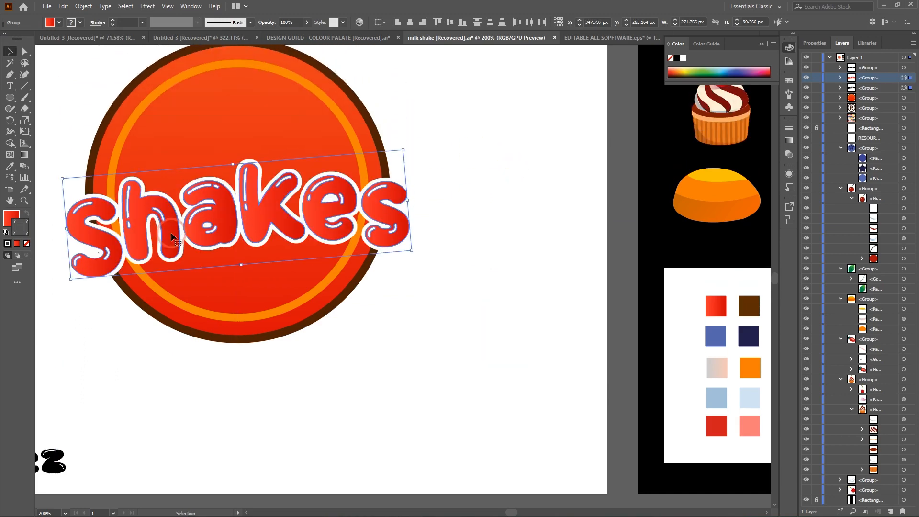
pyautogui.click(253, 226)
pyautogui.moveTo(257, 217); pyautogui.dragTo(353, 416)
pyautogui.click(445, 278)
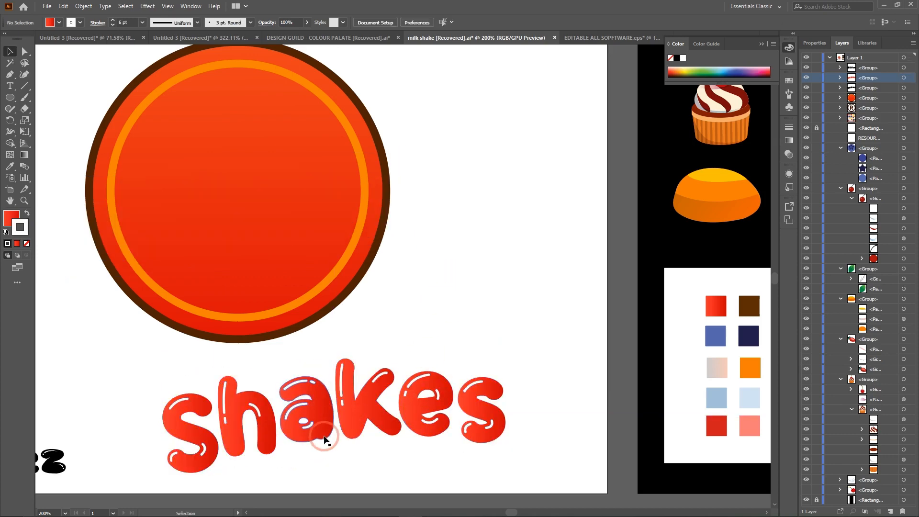
# Select the unstroked top copy of the Shakes lettering for work on its letter highlights
pyautogui.click(283, 433)
pyautogui.click(239, 446)
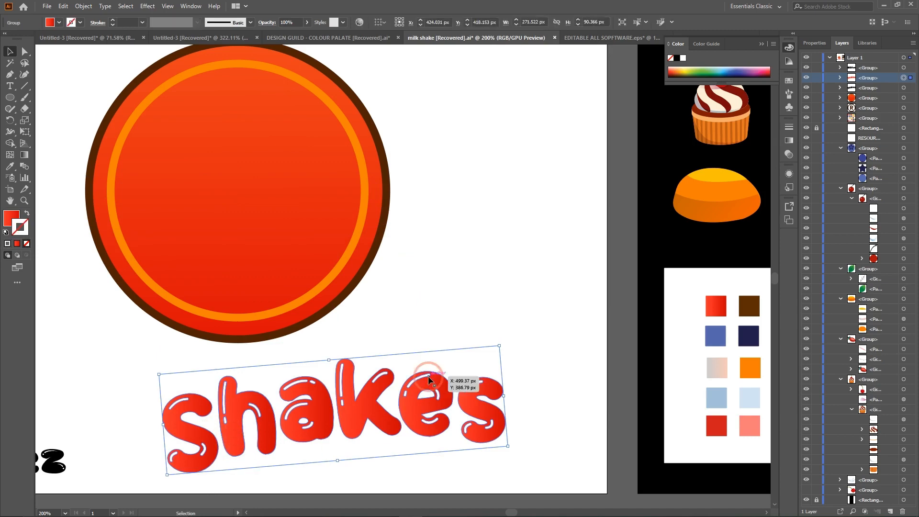
pyautogui.hotkey('ctrl', '+')
pyautogui.hotkey('ctrl', '+')
pyautogui.hotkey('ctrl', '+')
pyautogui.hscroll(-6, 427, 378)
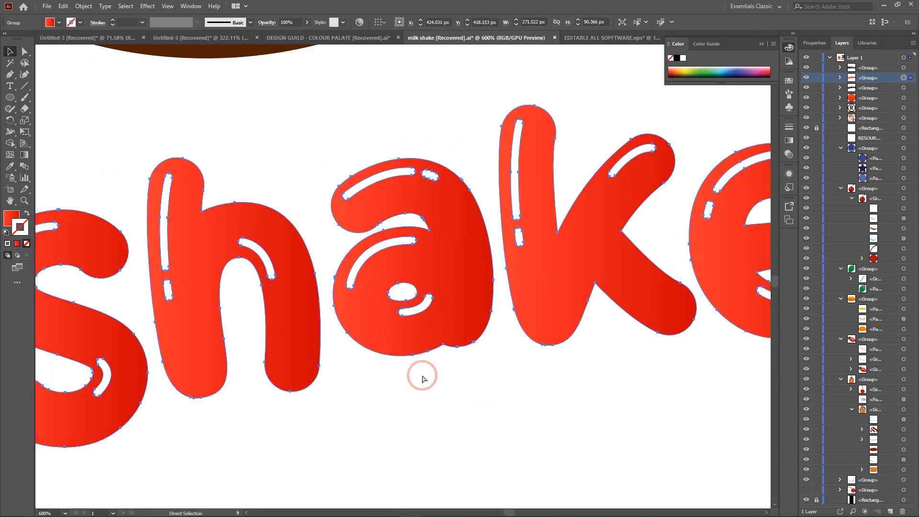
pyautogui.press('v')
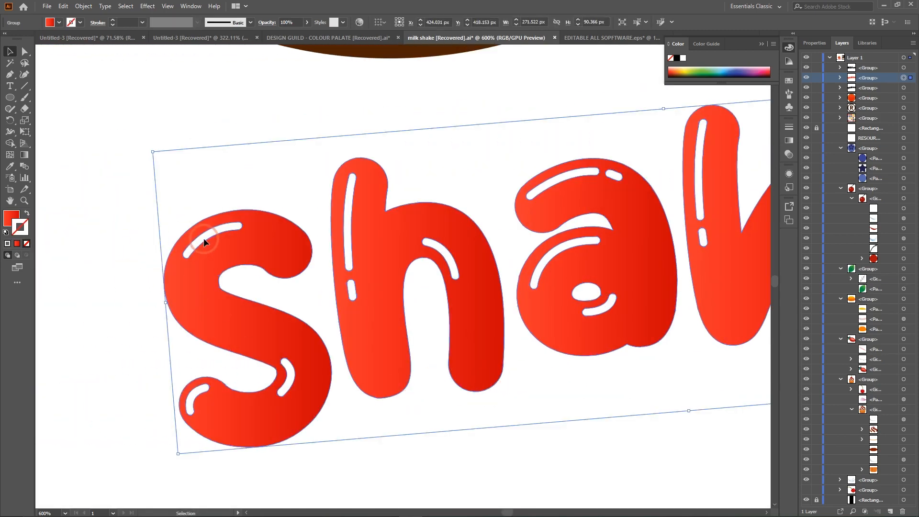
# Try to select the curved upper highlight of the first s with Direct Selection
pyautogui.click(25, 51)
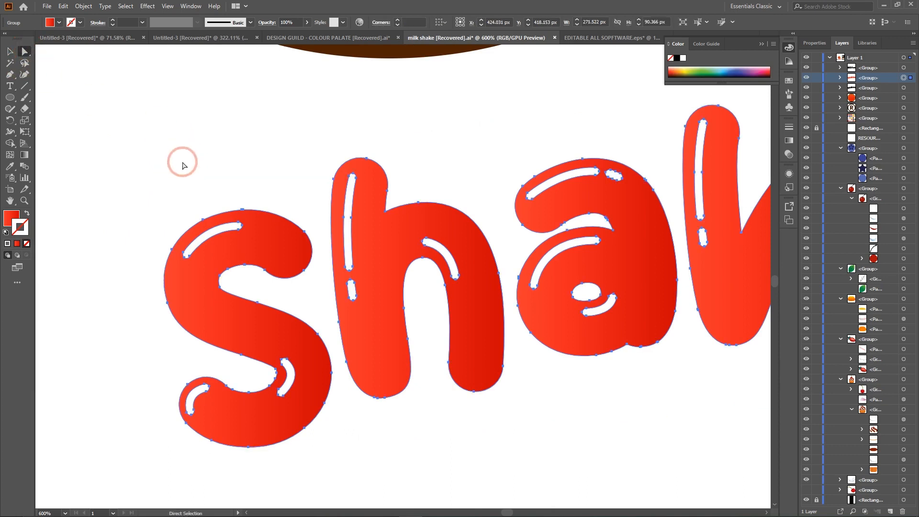
pyautogui.moveTo(200, 243); pyautogui.dragTo(207, 234)
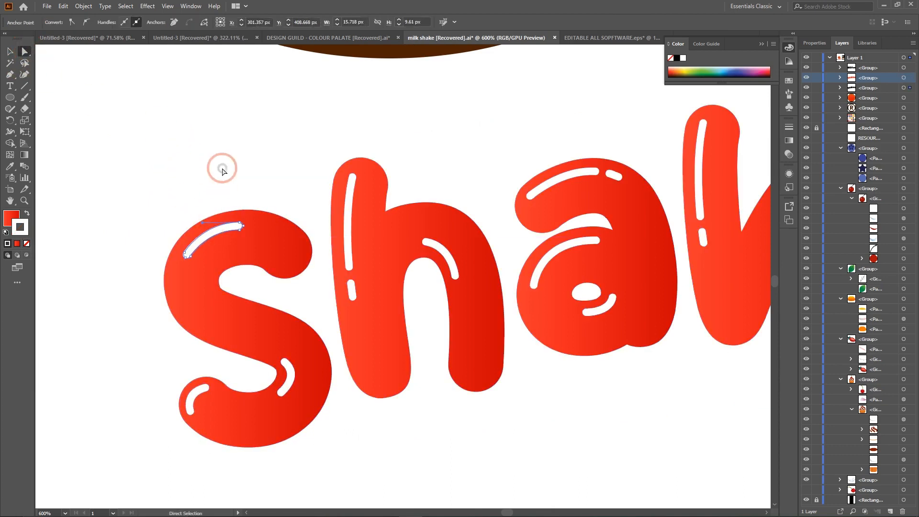
pyautogui.click(219, 164)
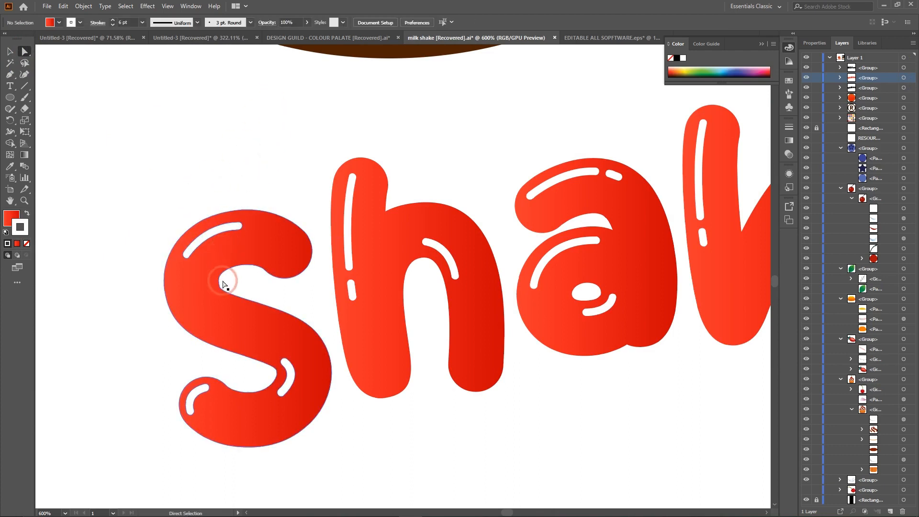
pyautogui.click(221, 336)
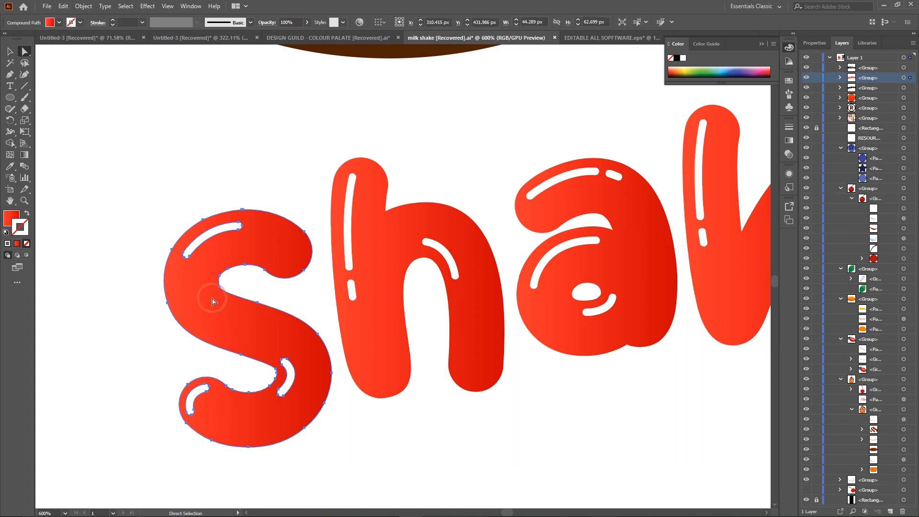
# Try to give the selected Shakes lettering a solid white (FFFFFF) fill for use with the Shape Builder
pyautogui.click(10, 52)
pyautogui.click(243, 247)
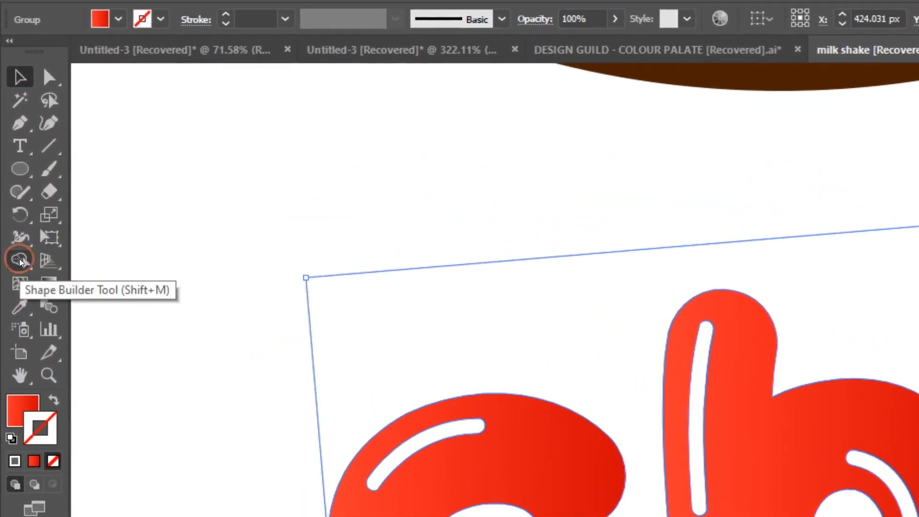
pyautogui.click(21, 261)
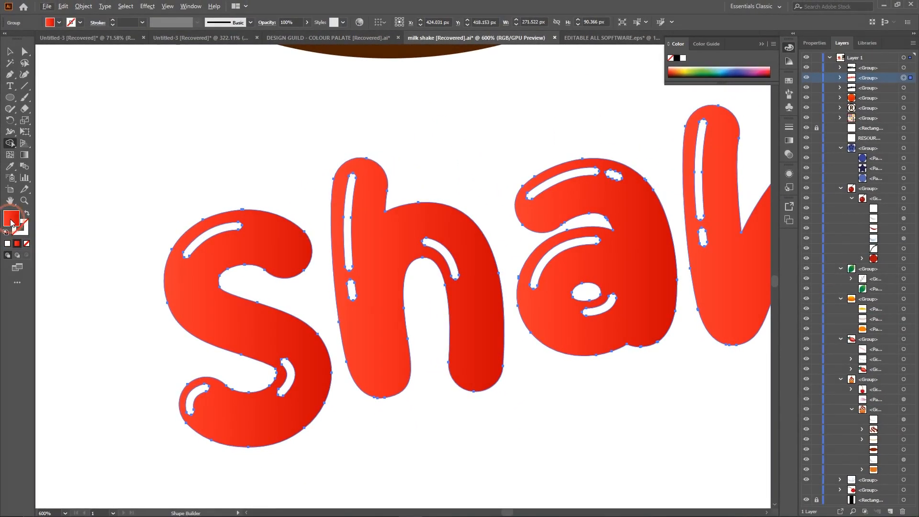
pyautogui.click(7, 243)
pyautogui.hotkey('ctrl', 'z')
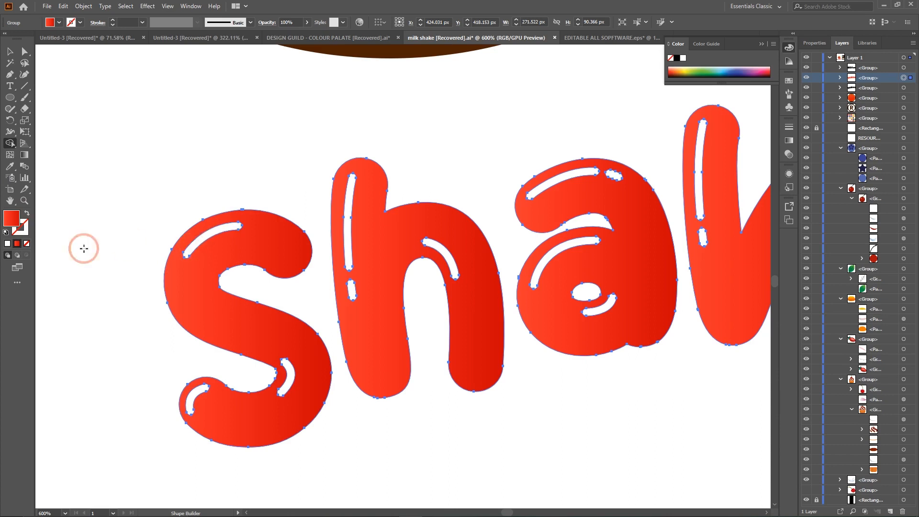
pyautogui.doubleClick(10, 221)
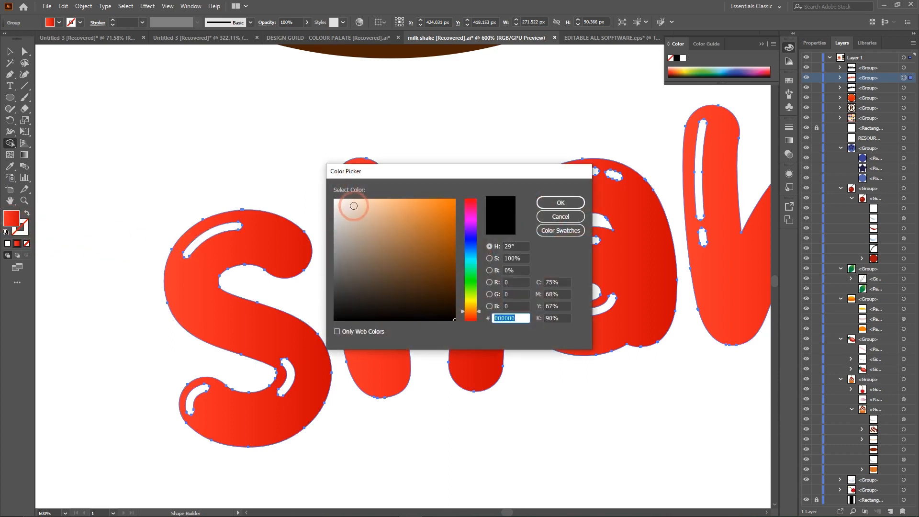
pyautogui.moveTo(349, 205); pyautogui.dragTo(326, 185)
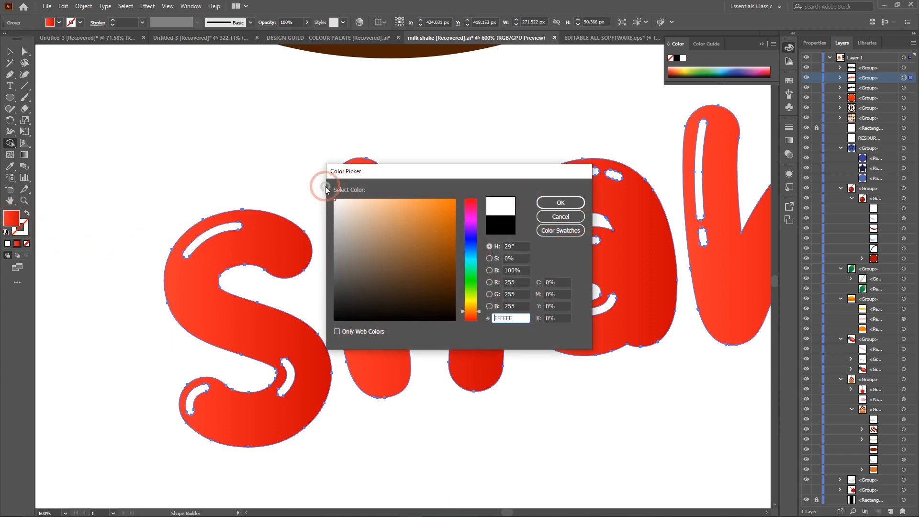
pyautogui.click(553, 204)
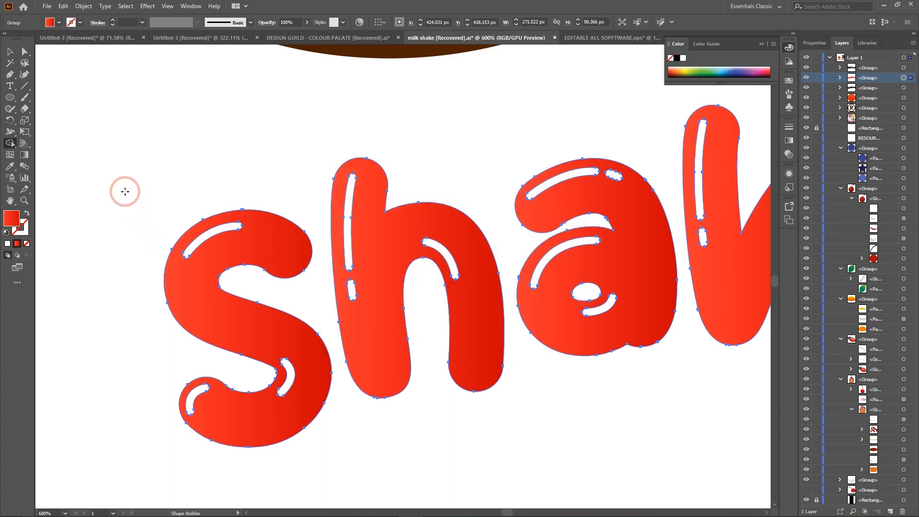
# Set a solid white default fill with nothing selected, and reselect the Shakes lettering for use with the Shape Builder
pyautogui.click(9, 51)
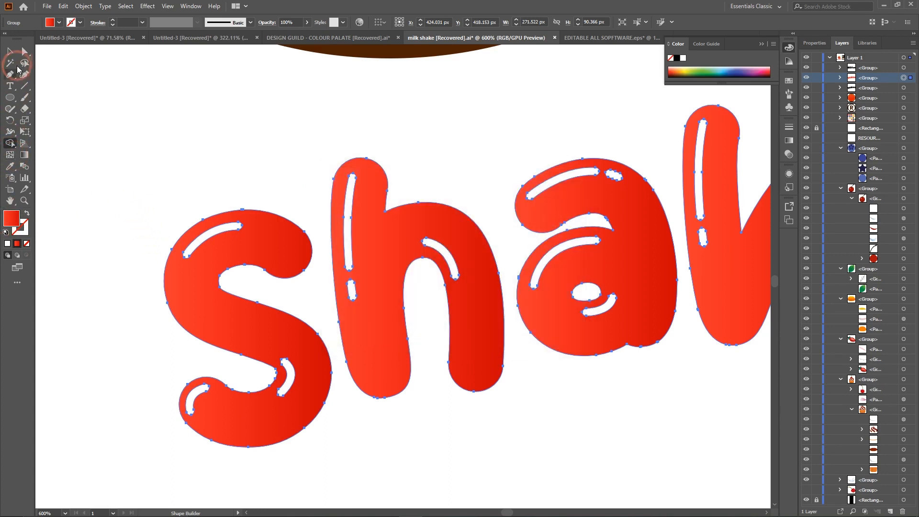
pyautogui.click(57, 107)
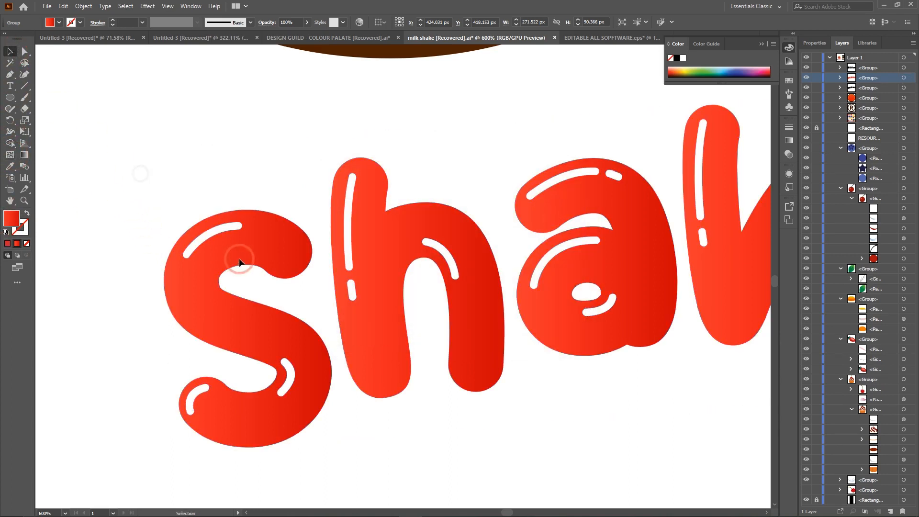
pyautogui.doubleClick(11, 219)
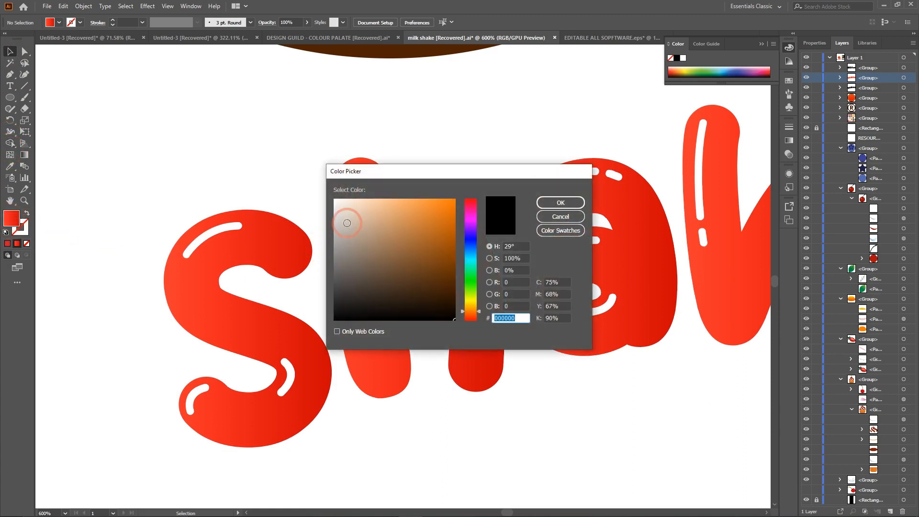
pyautogui.moveTo(347, 223); pyautogui.dragTo(318, 181)
pyautogui.click(561, 202)
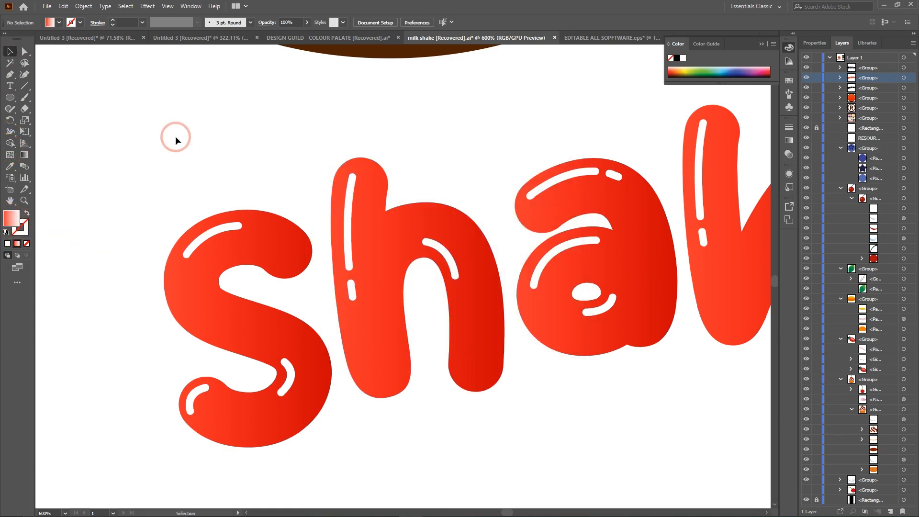
pyautogui.click(7, 244)
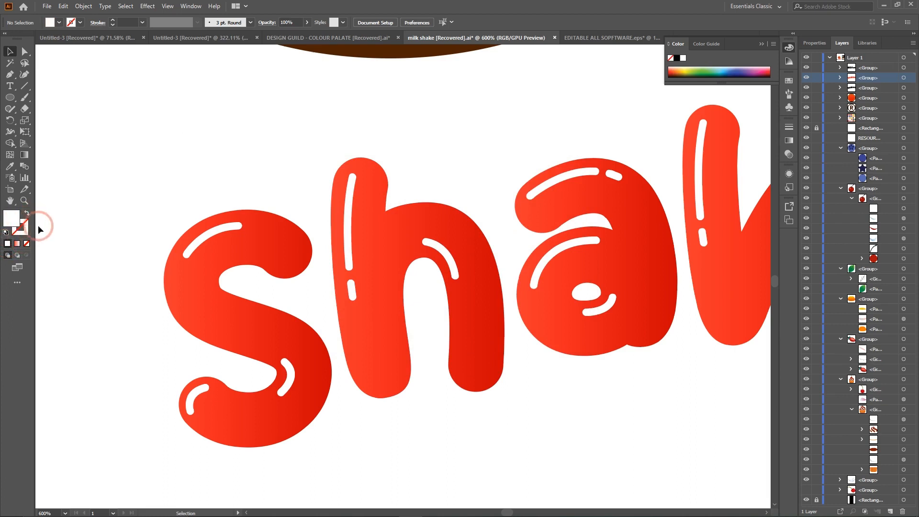
pyautogui.click(190, 281)
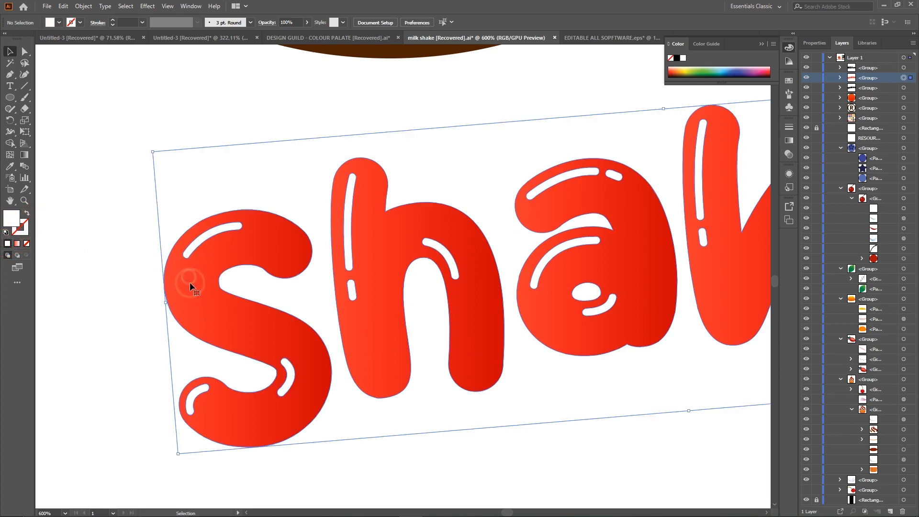
pyautogui.click(9, 142)
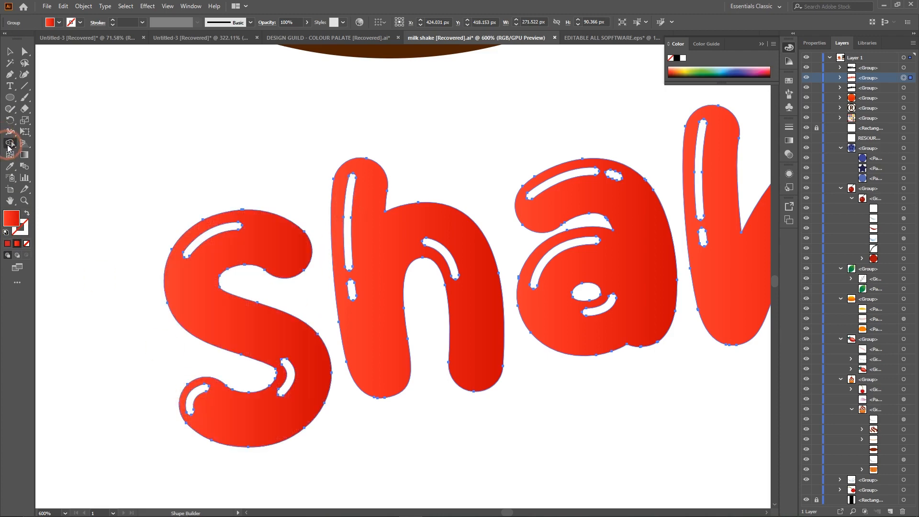
# Try the Shape Builder on the upper highlight and body of the first s, and undo the result
pyautogui.click(215, 234)
pyautogui.click(260, 236)
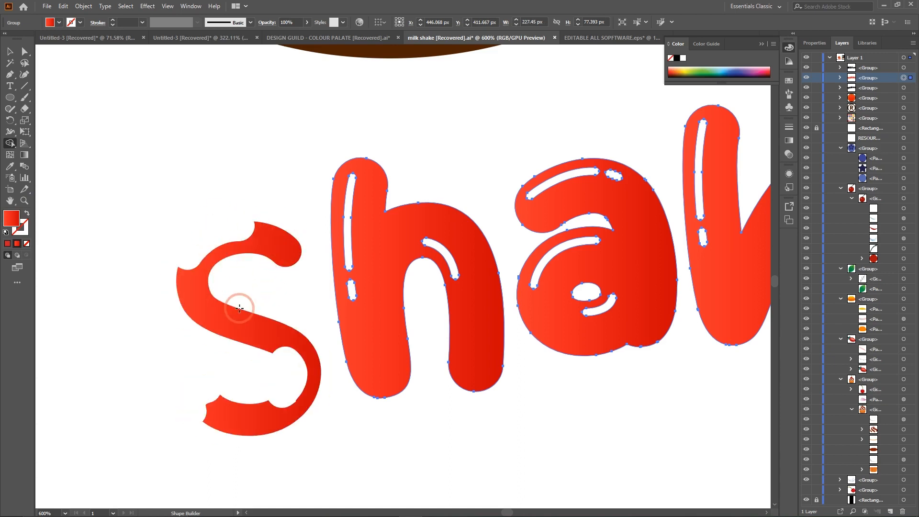
pyautogui.hotkey('ctrl', 'z')
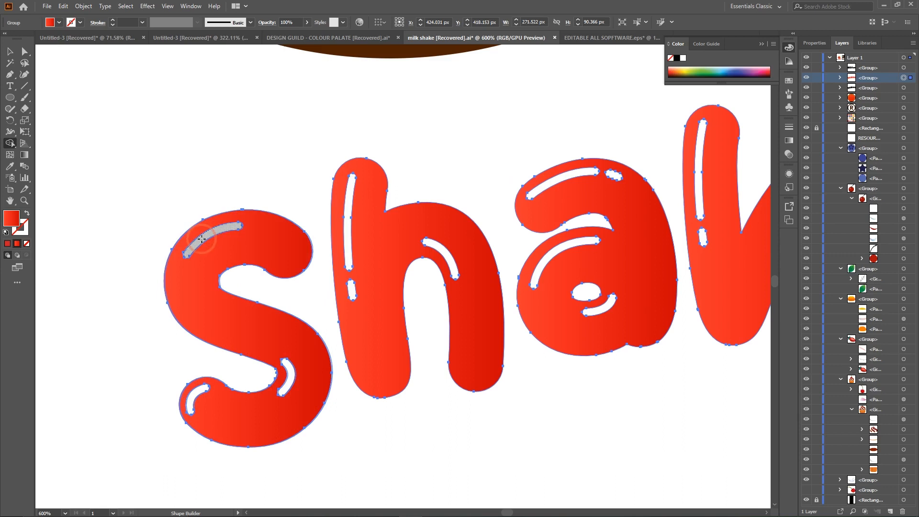
# Turn the three highlight cutouts of the first s and the three of the h into filled shapes with Shape Builder
pyautogui.click(202, 240)
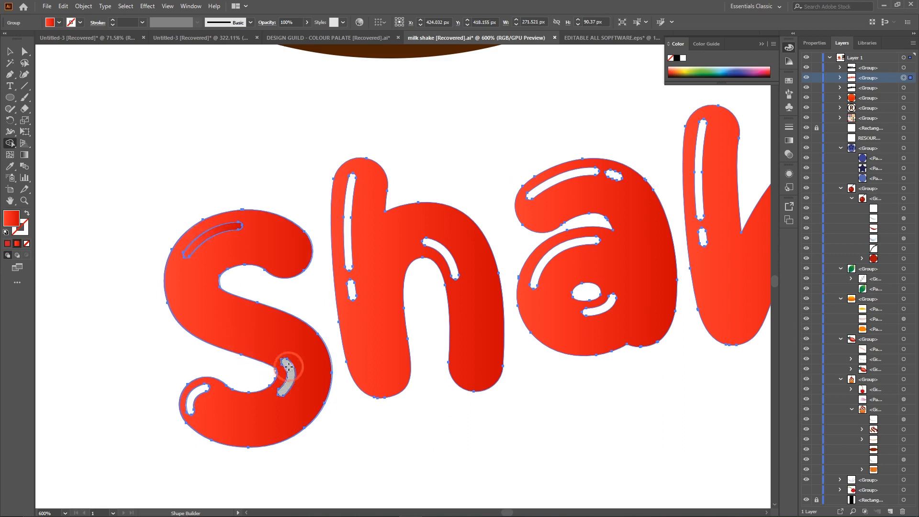
pyautogui.click(289, 367)
pyautogui.click(194, 400)
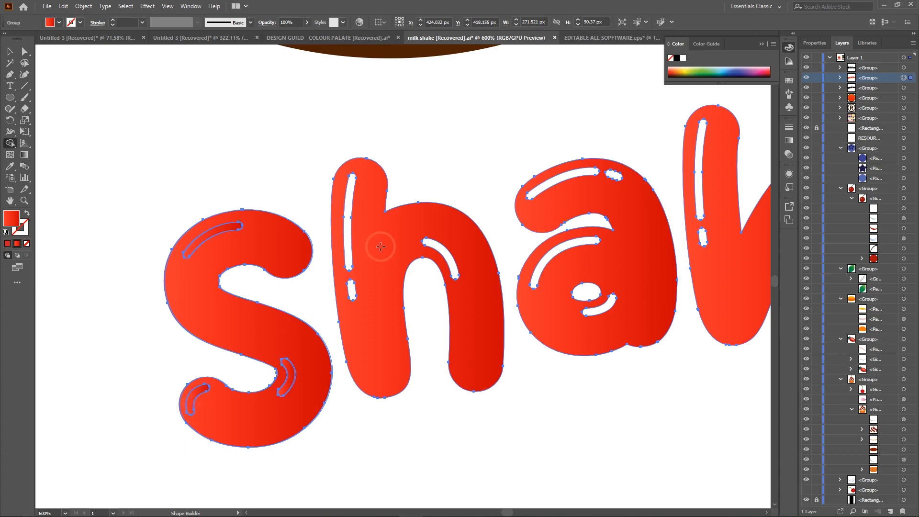
pyautogui.click(348, 212)
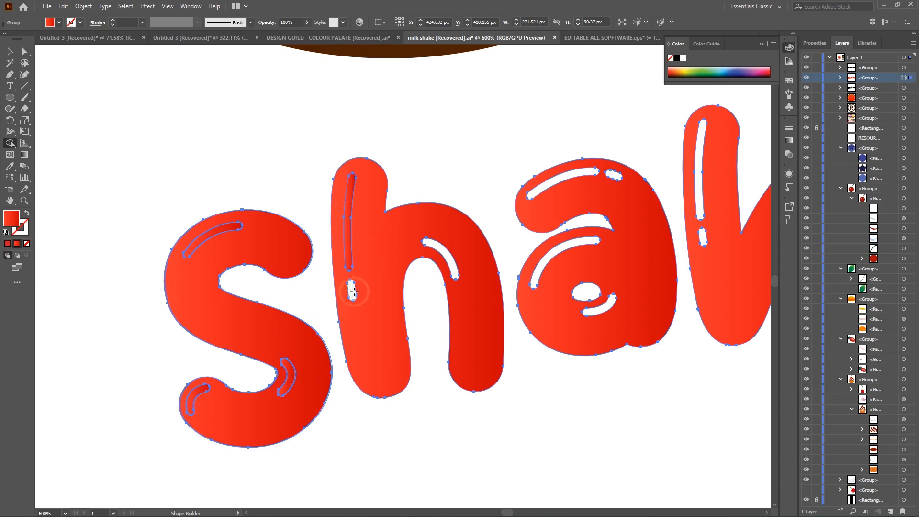
pyautogui.click(352, 291)
pyautogui.click(439, 248)
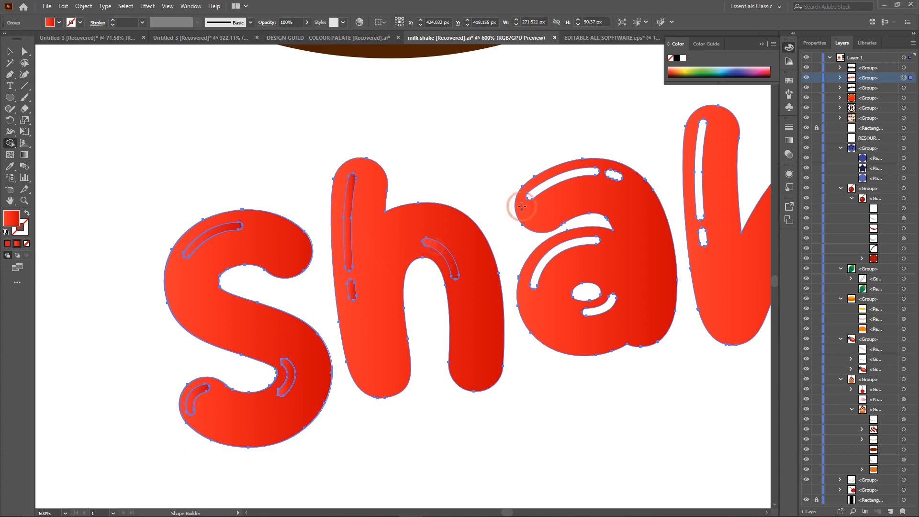
# Fill the four highlight cutouts of the a as separate shapes with Shape Builder, leaving its central counter open
pyautogui.click(544, 187)
pyautogui.click(614, 175)
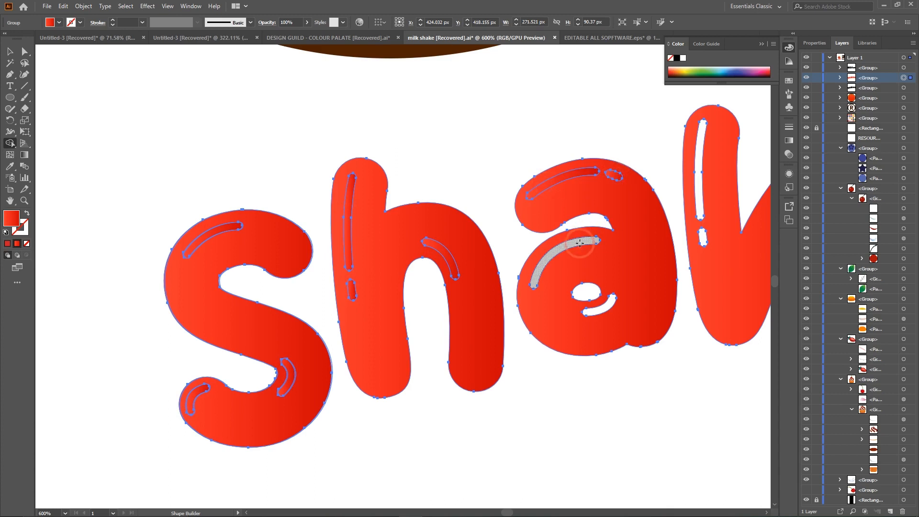
pyautogui.click(579, 243)
pyautogui.click(601, 307)
# Fill the two stem highlights and the upper arm highlight of the k as separate shapes with Shape Builder
pyautogui.hscroll(2, 530, 286)
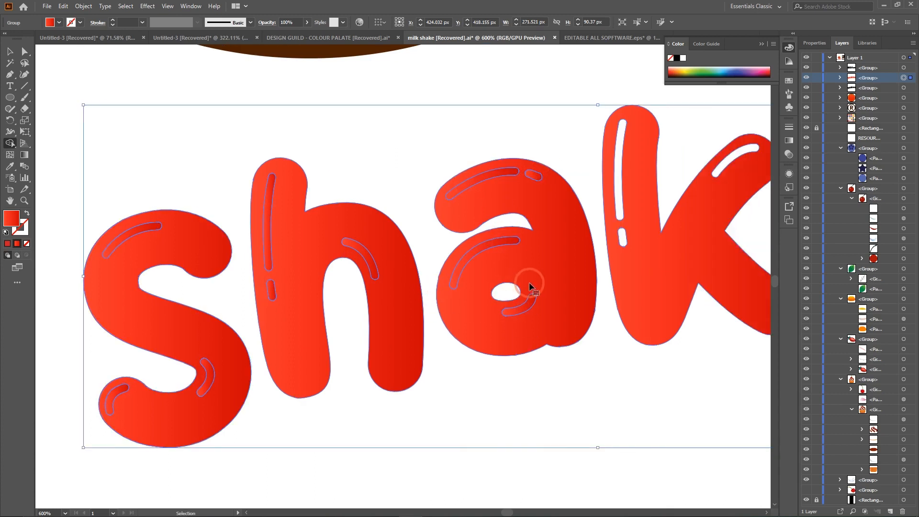
pyautogui.hscroll(2, 530, 283)
pyautogui.click(529, 194)
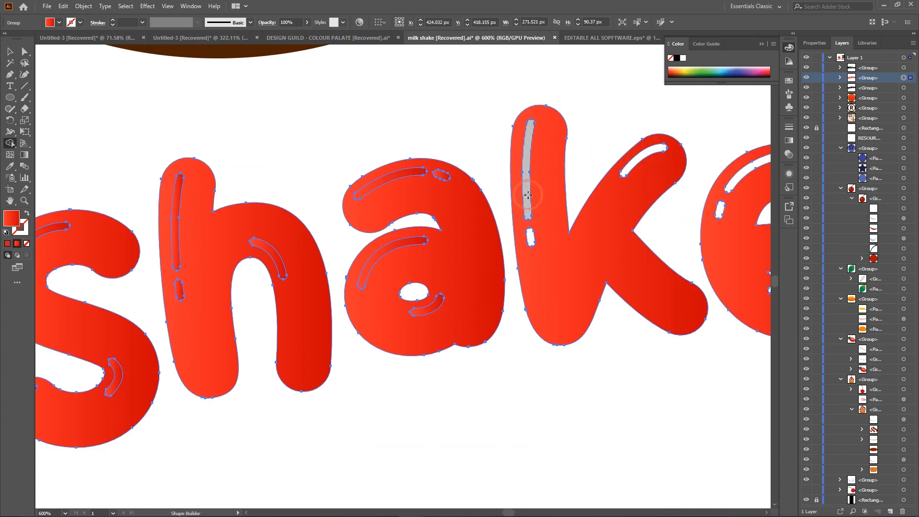
pyautogui.click(530, 237)
pyautogui.click(643, 160)
# Fill the highlight cutouts of the e and the last s as separate shapes with Shape Builder
pyautogui.hscroll(3, 591, 230)
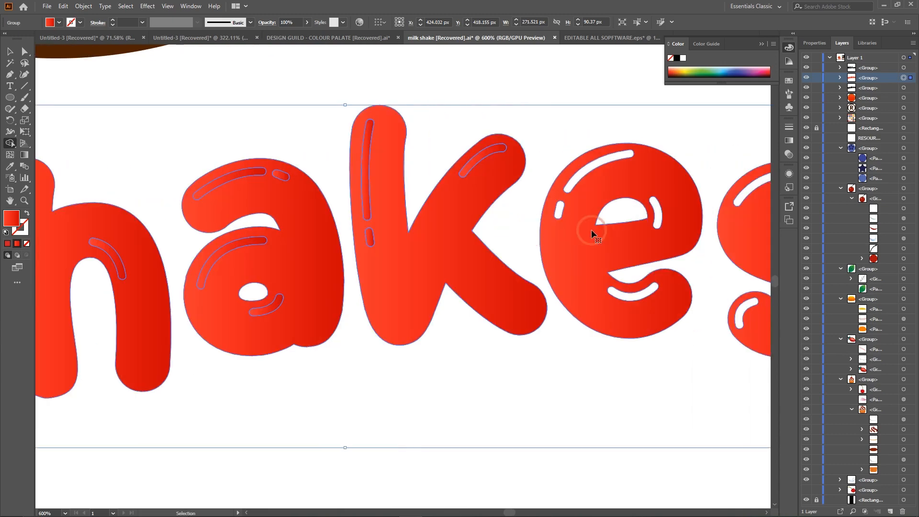
pyautogui.hscroll(1, 591, 229)
pyautogui.click(531, 164)
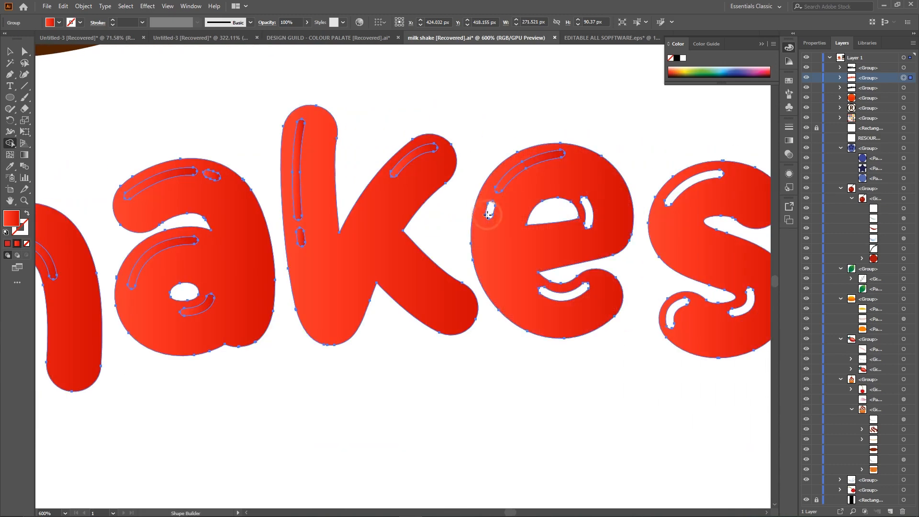
pyautogui.click(488, 212)
pyautogui.click(586, 211)
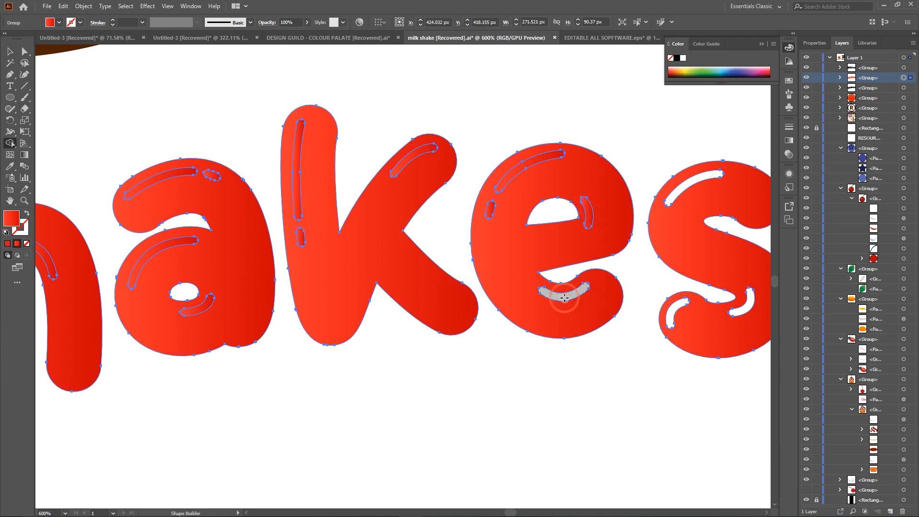
pyautogui.click(565, 297)
pyautogui.click(746, 312)
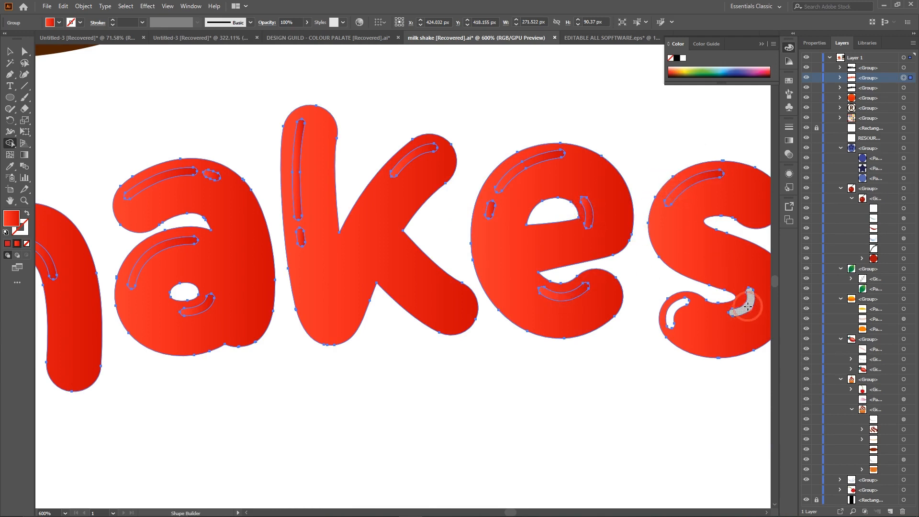
pyautogui.click(676, 312)
# Deselect the lettering and select the three highlight shapes of the first s with Direct Selection
pyautogui.hscroll(-3, 571, 293)
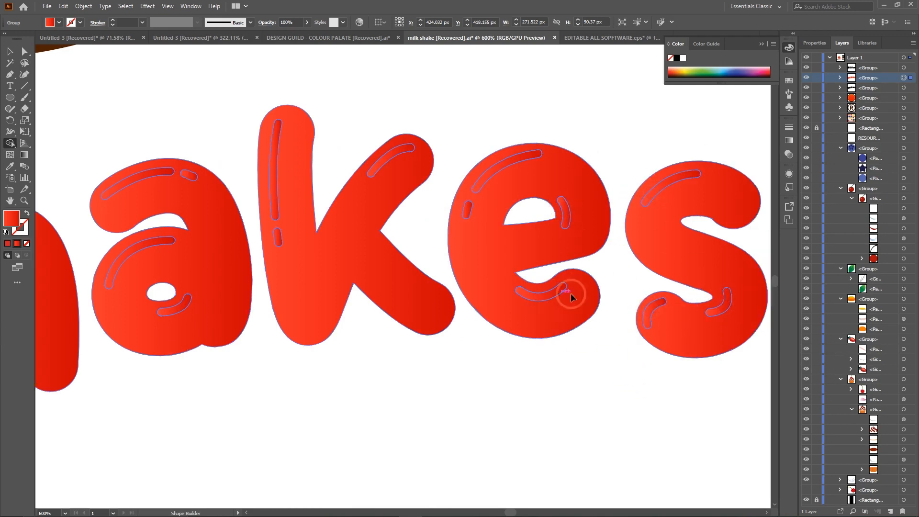
pyautogui.press('v')
pyautogui.hscroll(-10, 573, 293)
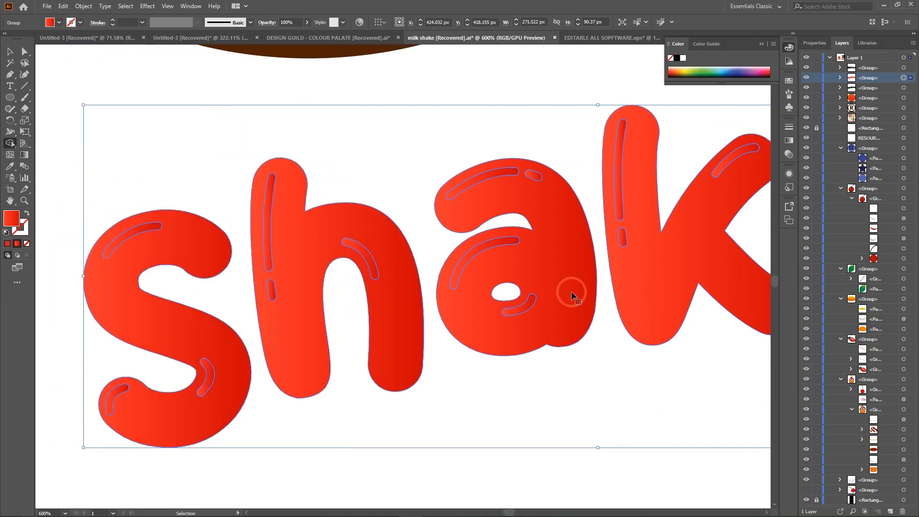
pyautogui.click(24, 52)
pyautogui.click(206, 144)
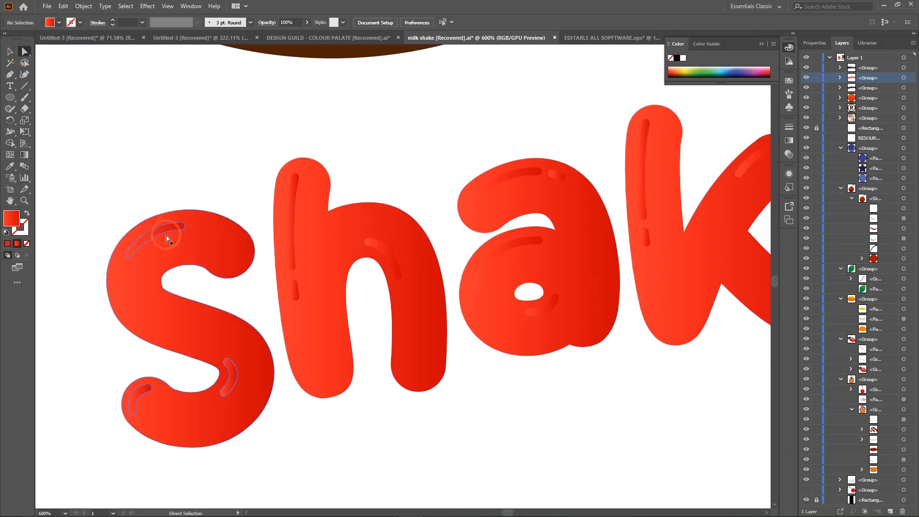
pyautogui.click(140, 242)
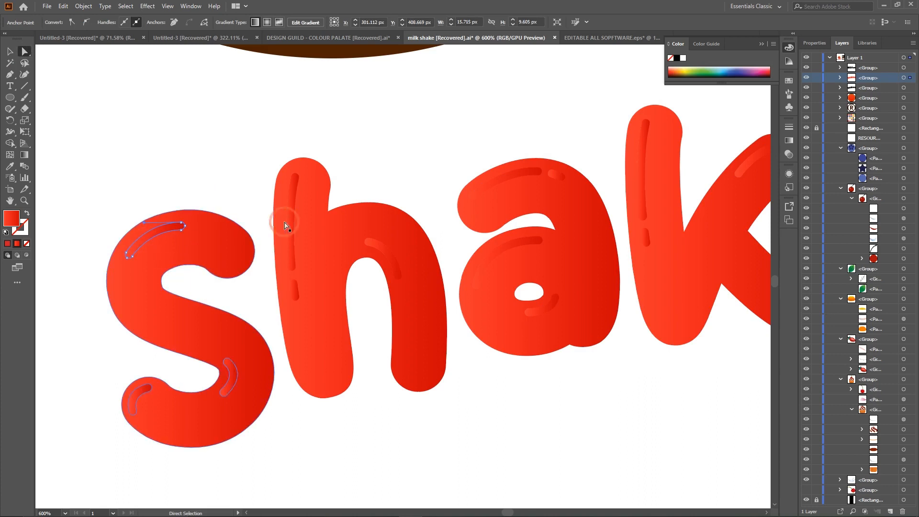
pyautogui.keyDown('shift'); pyautogui.click(233, 380); pyautogui.keyUp('shift')
pyautogui.keyDown('shift'); pyautogui.click(136, 395); pyautogui.keyUp('shift')
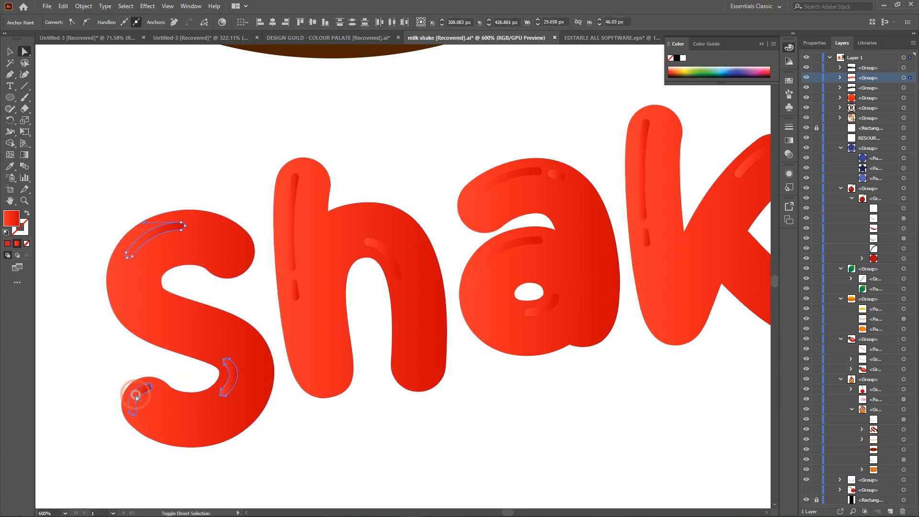
# Add the three highlight shapes of the h and the four of the a to the selection
pyautogui.keyDown('shift'); pyautogui.click(289, 218); pyautogui.keyUp('shift')
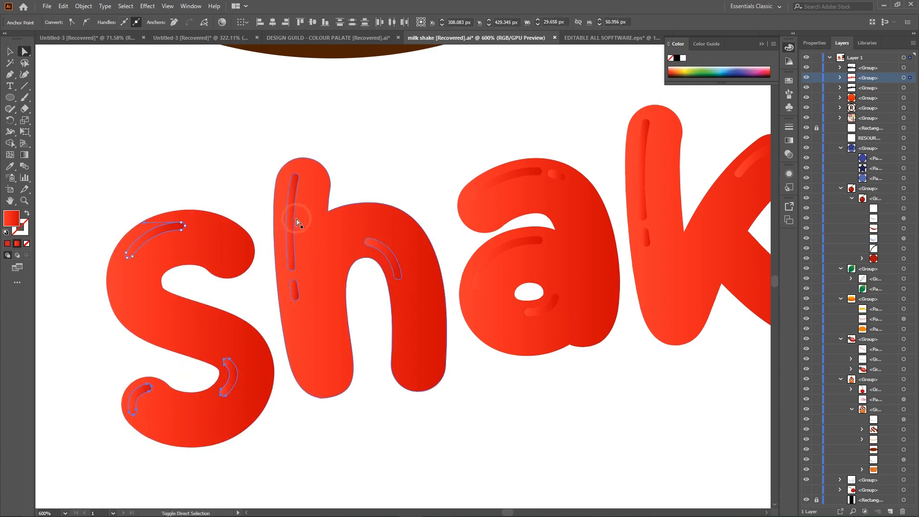
pyautogui.keyDown('shift'); pyautogui.click(295, 289); pyautogui.keyUp('shift')
pyautogui.keyDown('shift'); pyautogui.click(378, 243); pyautogui.keyUp('shift')
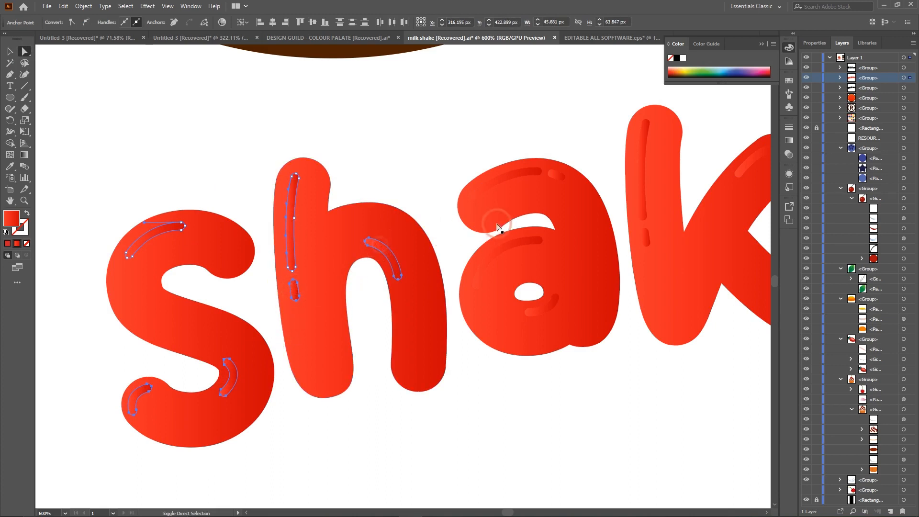
pyautogui.keyDown('shift'); pyautogui.click(516, 241); pyautogui.keyUp('shift')
pyautogui.keyDown('shift'); pyautogui.click(532, 166); pyautogui.keyUp('shift')
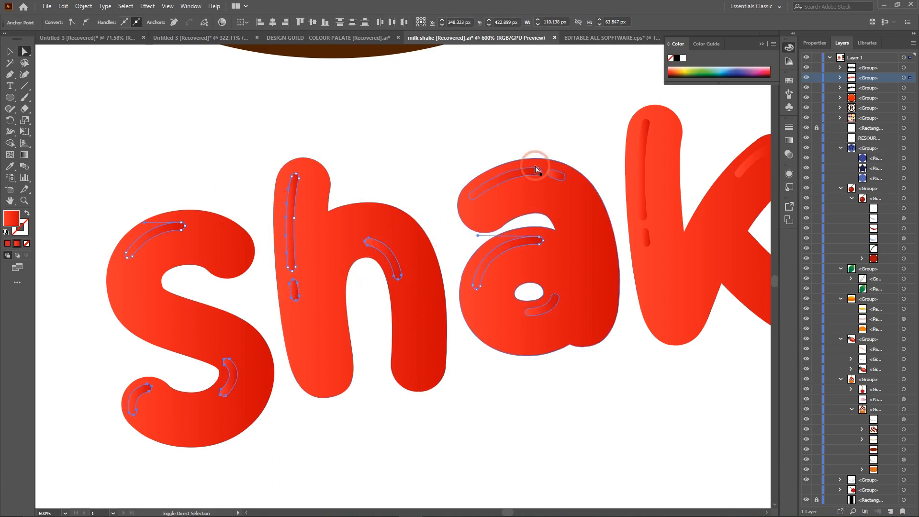
pyautogui.keyDown('shift'); pyautogui.click(558, 177); pyautogui.keyUp('shift')
pyautogui.keyDown('shift'); pyautogui.click(554, 305); pyautogui.keyUp('shift')
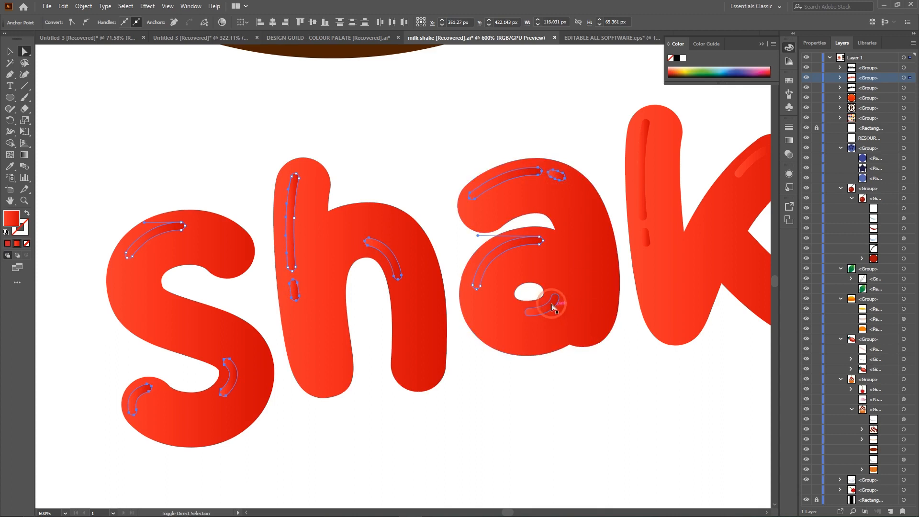
# Add the remaining highlight shapes of the k, the e and the last s to the selection with Direct Selection
pyautogui.keyDown('shift'); pyautogui.click(646, 236); pyautogui.keyUp('shift')
pyautogui.keyDown('shift'); pyautogui.click(739, 162); pyautogui.keyUp('shift')
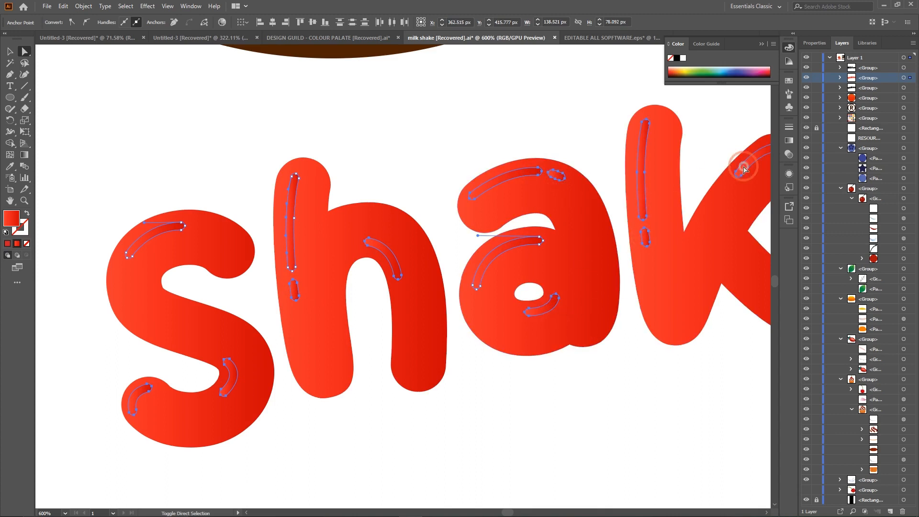
pyautogui.hscroll(3, 739, 221)
pyautogui.hscroll(3, 738, 227)
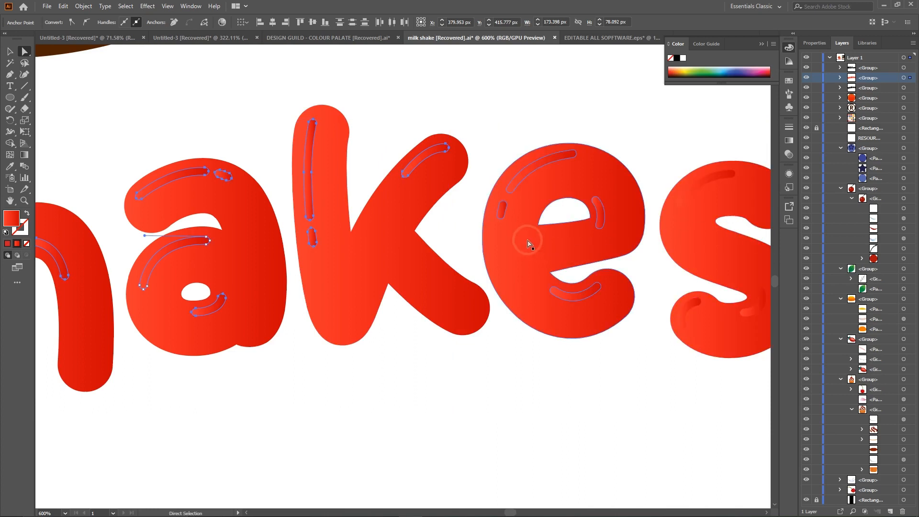
pyautogui.keyDown('shift'); pyautogui.click(501, 209); pyautogui.keyUp('shift')
pyautogui.keyDown('shift'); pyautogui.click(529, 168); pyautogui.keyUp('shift')
pyautogui.keyDown('shift'); pyautogui.click(599, 211); pyautogui.keyUp('shift')
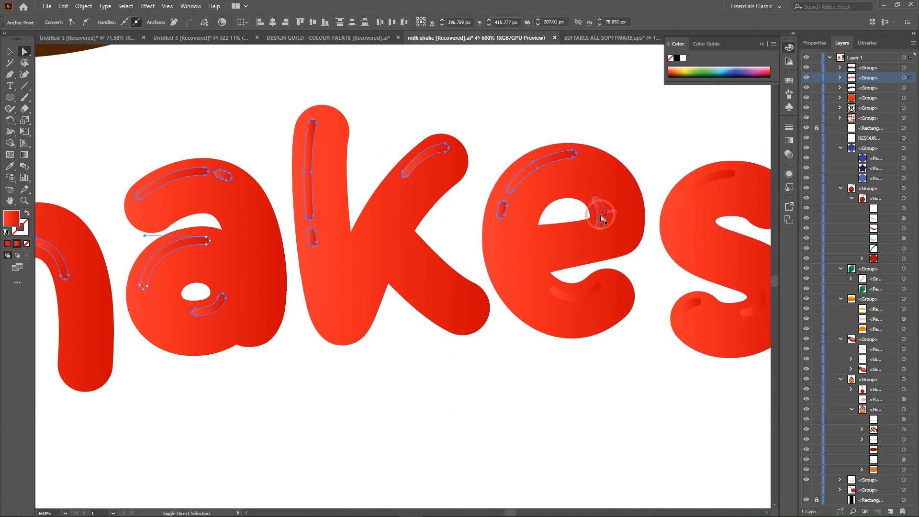
pyautogui.keyDown('shift'); pyautogui.click(578, 297); pyautogui.keyUp('shift')
pyautogui.keyDown('shift'); pyautogui.click(694, 190); pyautogui.keyUp('shift')
pyautogui.keyDown('shift'); pyautogui.click(746, 315); pyautogui.keyUp('shift')
pyautogui.keyDown('shift'); pyautogui.click(689, 314); pyautogui.keyUp('shift')
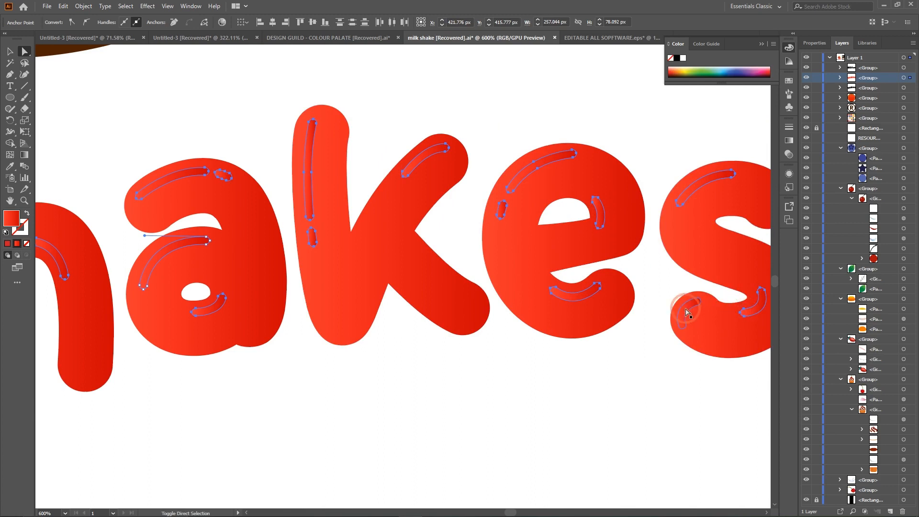
# Fill the selected highlight shapes with solid white
pyautogui.click(6, 250)
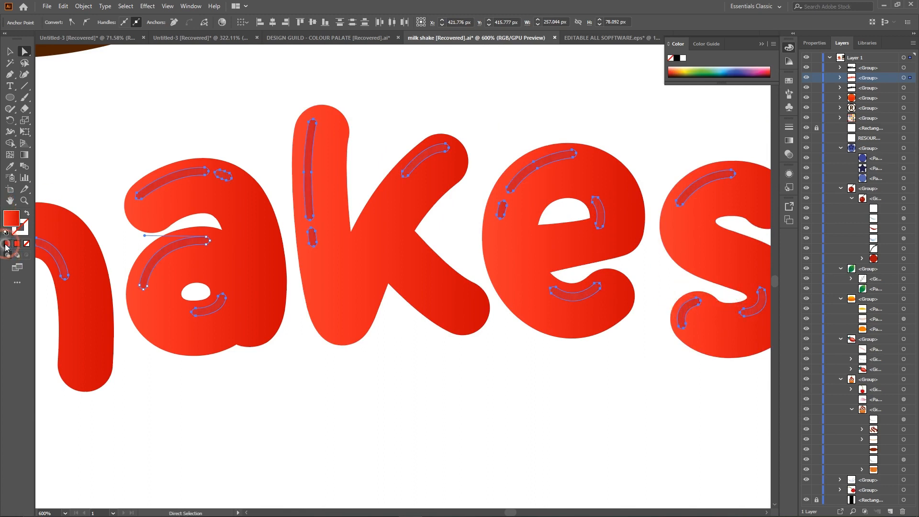
pyautogui.doubleClick(12, 219)
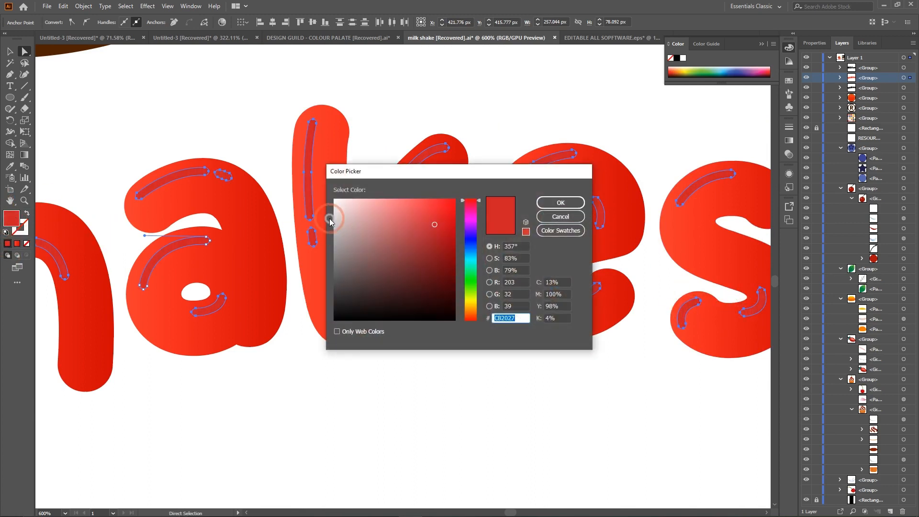
pyautogui.moveTo(330, 220); pyautogui.dragTo(331, 198)
pyautogui.click(558, 201)
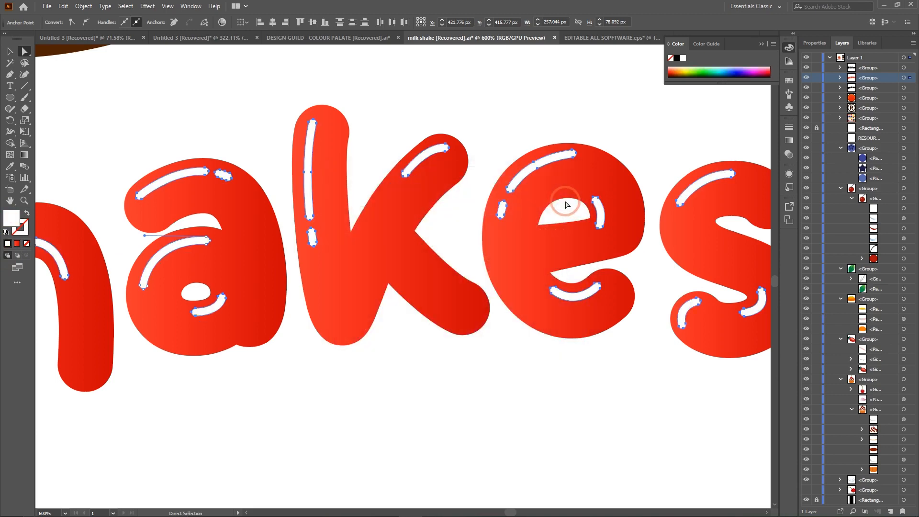
# Change the fill of the selected highlight shapes to light pink FFB0B6 and deselect them
pyautogui.hotkey('ctrl', '-')
pyautogui.hotkey('ctrl', '-')
pyautogui.hotkey('ctrl', '-')
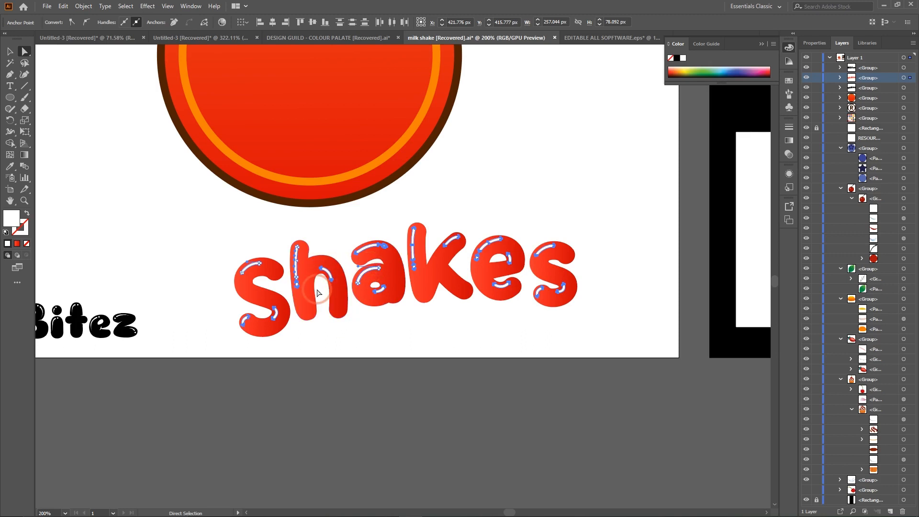
pyautogui.hotkey('ctrl', '=')
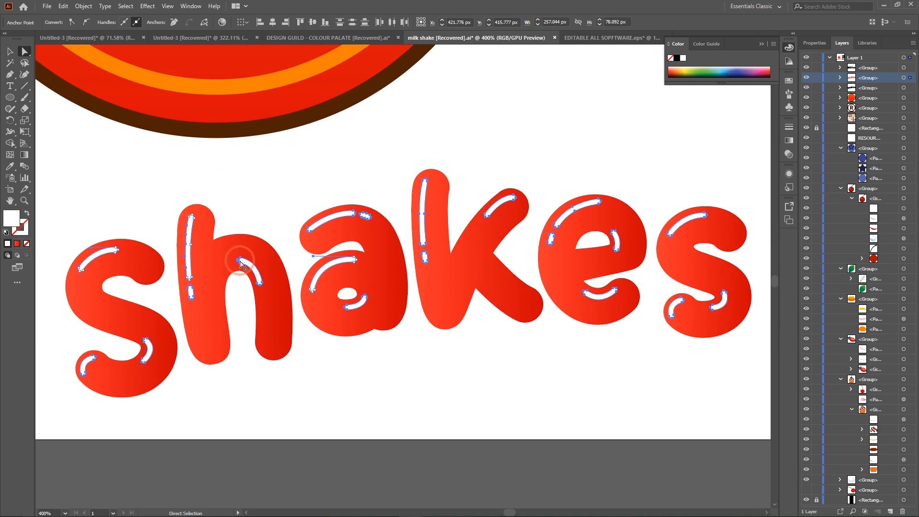
pyautogui.click(92, 285)
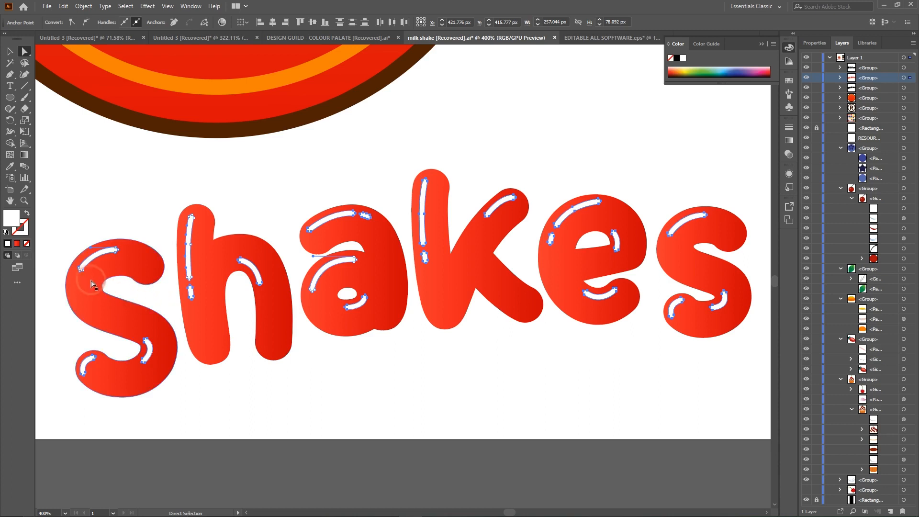
pyautogui.click(100, 287)
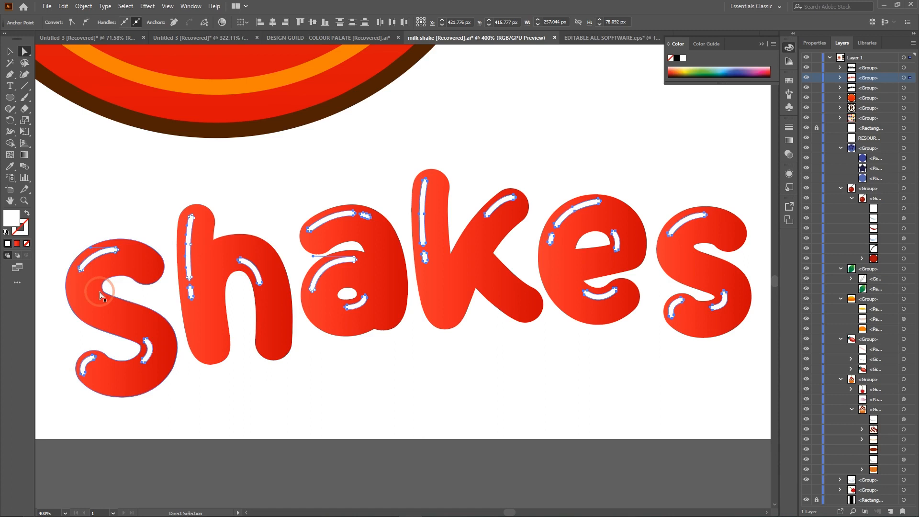
pyautogui.doubleClick(12, 221)
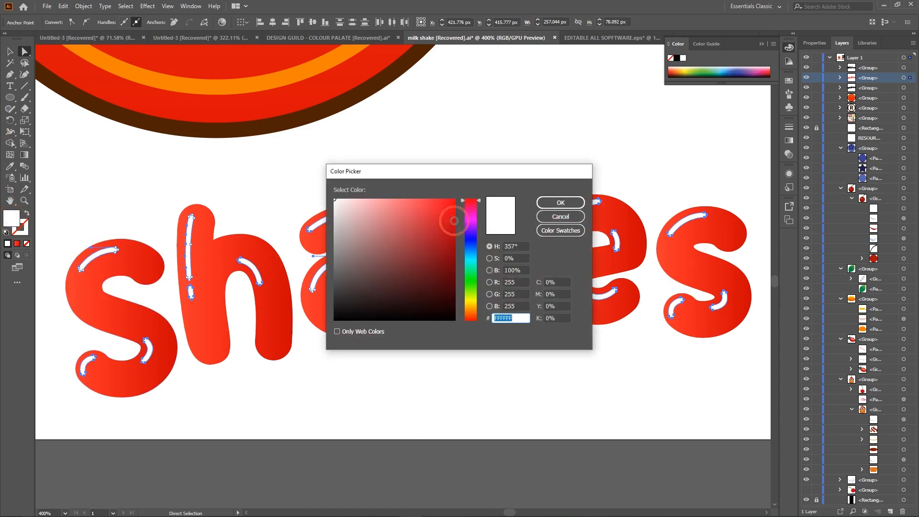
pyautogui.moveTo(357, 200); pyautogui.dragTo(372, 195)
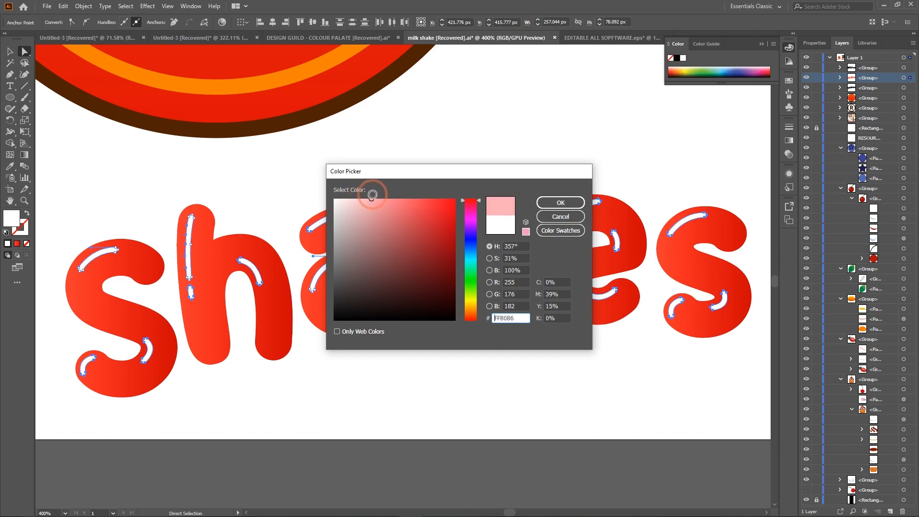
pyautogui.click(557, 203)
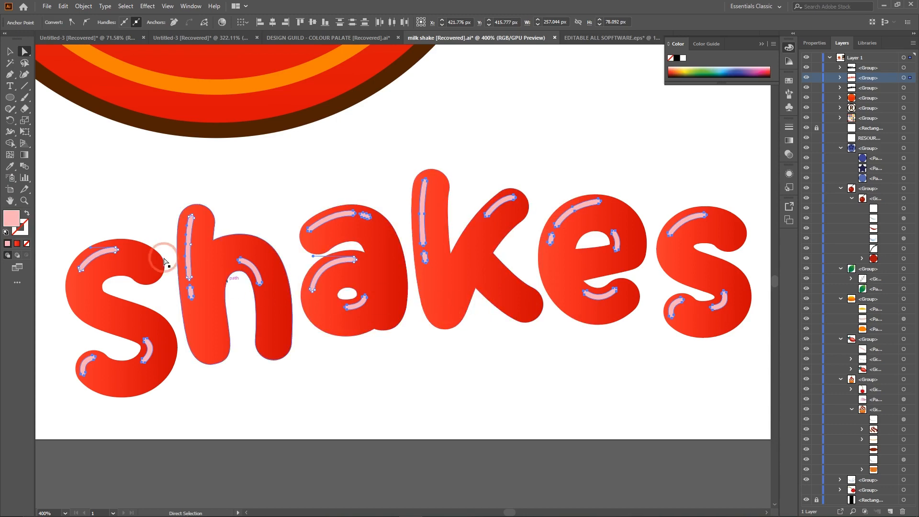
pyautogui.click(121, 187)
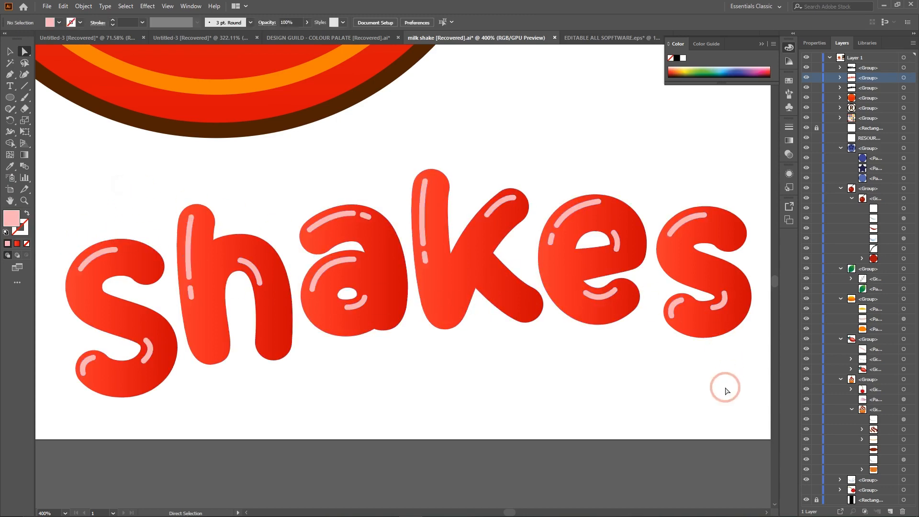
# Check how the highlighted Shakes lettering looks at small size beside the badge, the &Bitez text and the resources
pyautogui.hotkey('ctrl', '-')
pyautogui.hotkey('ctrl', '-')
pyautogui.hotkey('ctrl', '-')
pyautogui.hotkey('ctrl', '-')
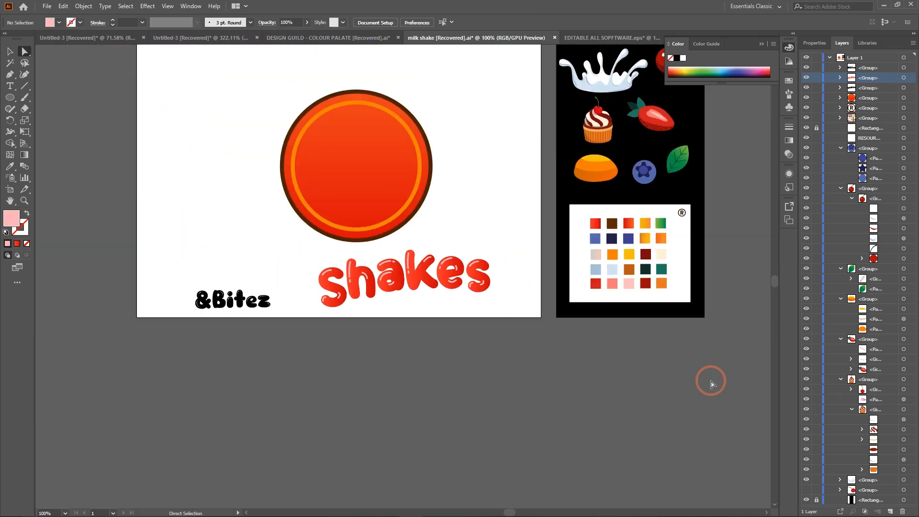
pyautogui.hotkey('ctrl', '-')
pyautogui.hotkey('ctrl', '-')
pyautogui.hotkey('ctrl', '-')
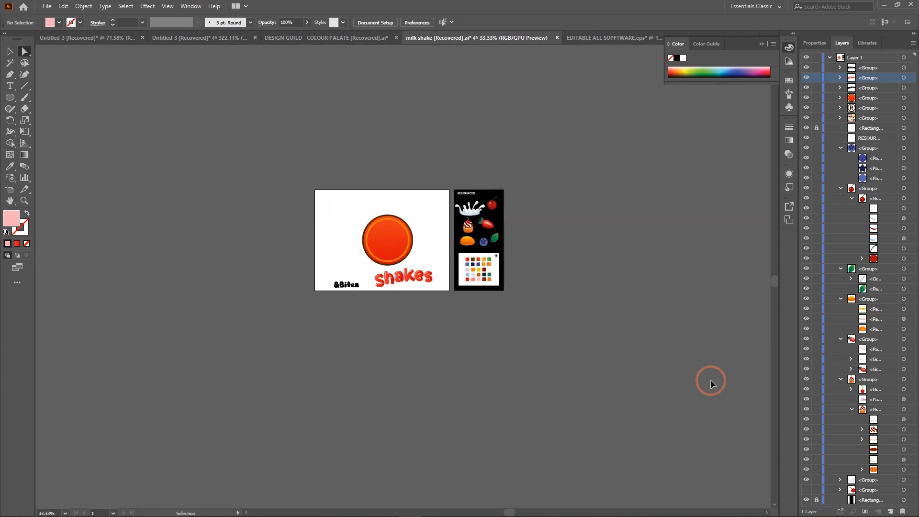
pyautogui.hotkey('ctrl', '+')
pyautogui.hotkey('ctrl', '+')
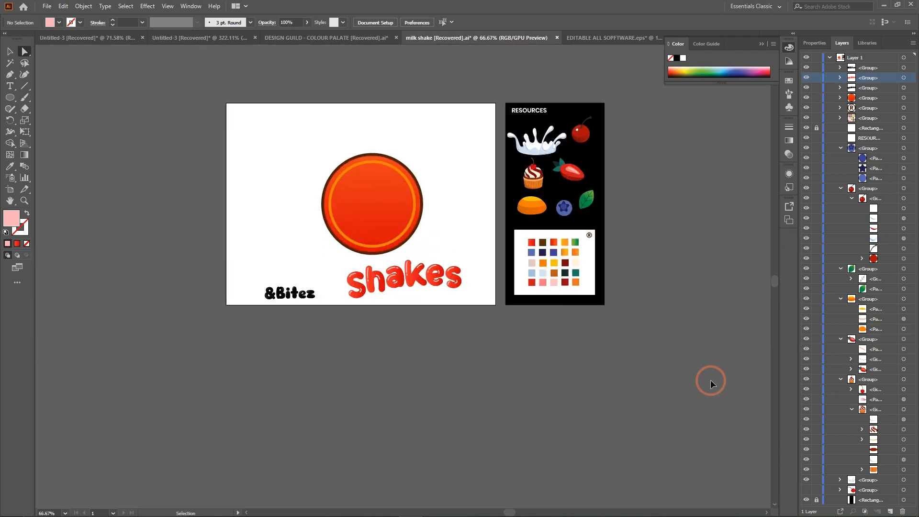
pyautogui.hotkey('ctrl', '+')
pyautogui.hotkey('ctrl', '+')
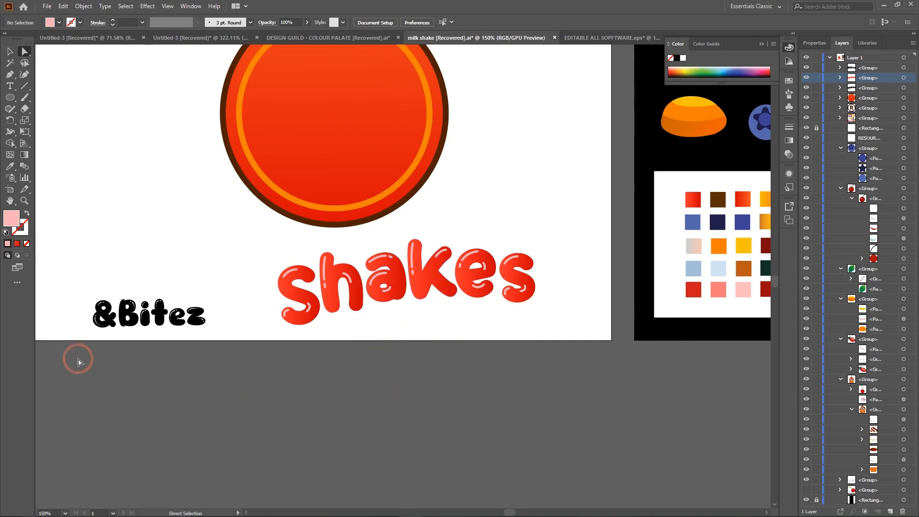
# Try to move only the front Shakes lettering group onto the circle badge and tilt it slightly counterclockwise
pyautogui.click(128, 317)
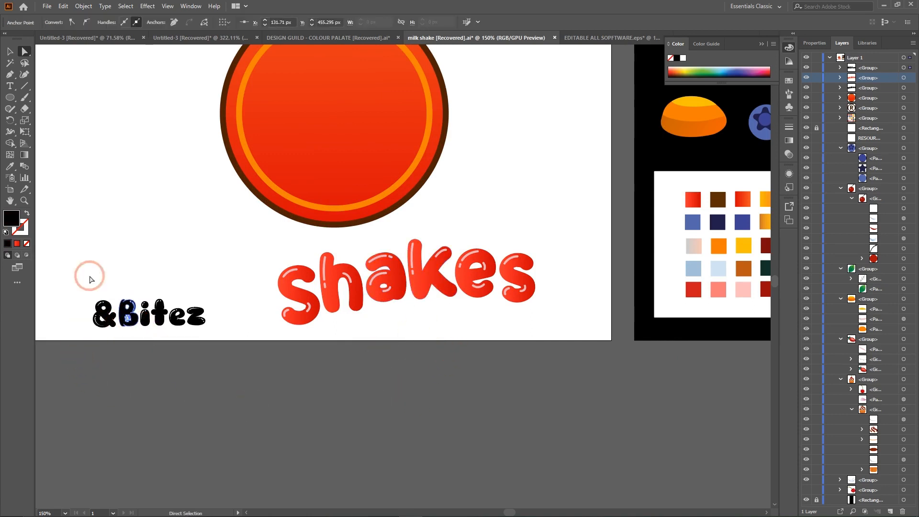
pyautogui.press('v')
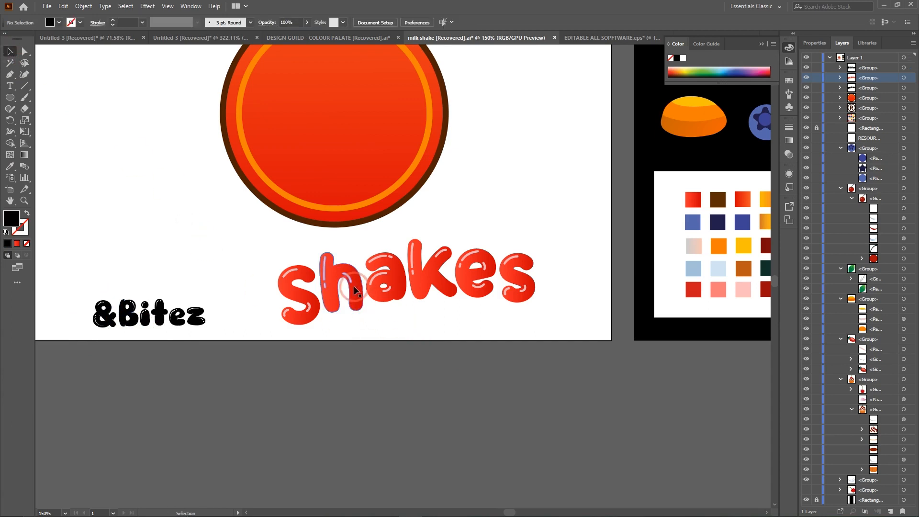
pyautogui.moveTo(359, 297); pyautogui.dragTo(294, 153)
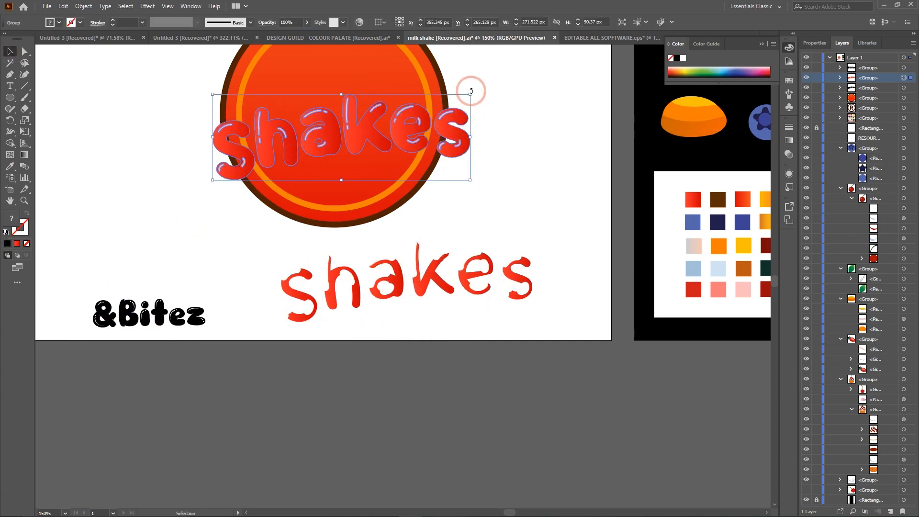
pyautogui.moveTo(471, 90); pyautogui.dragTo(467, 76)
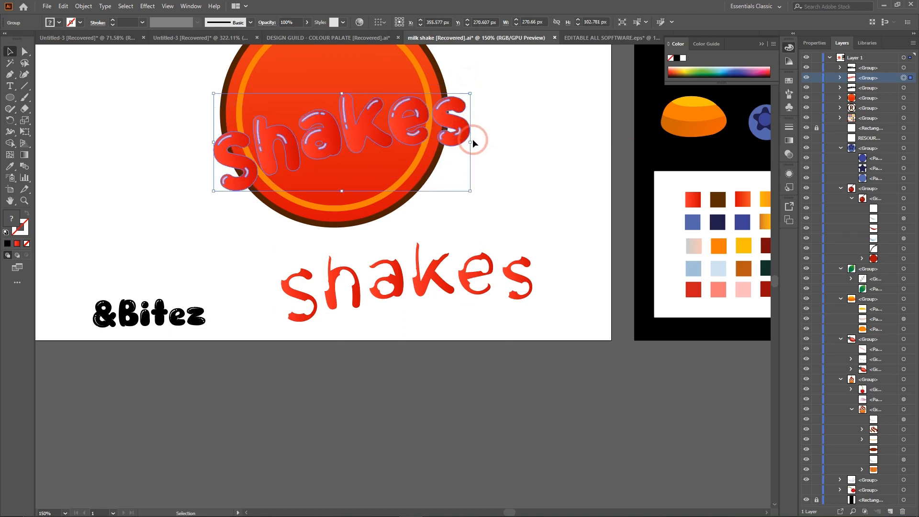
pyautogui.press('a')
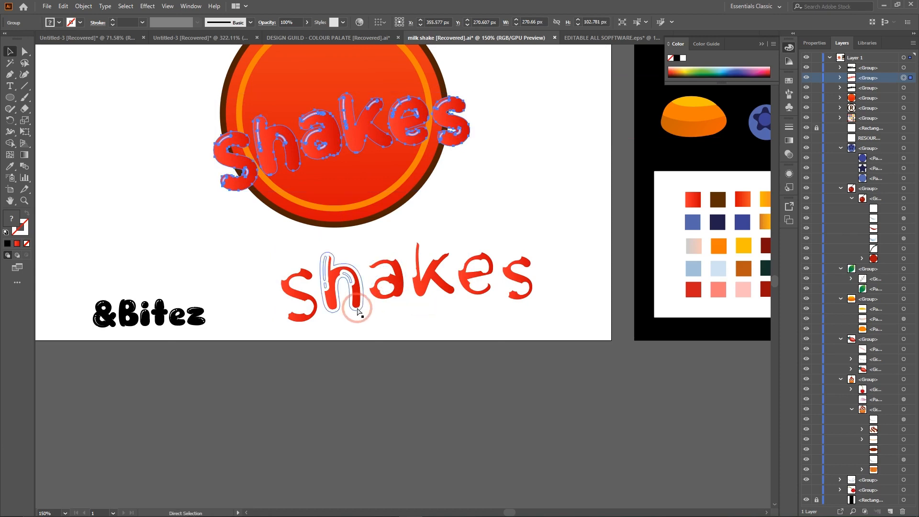
pyautogui.press('v')
pyautogui.hotkey('ctrl', 'z')
pyautogui.hotkey('ctrl', 'z')
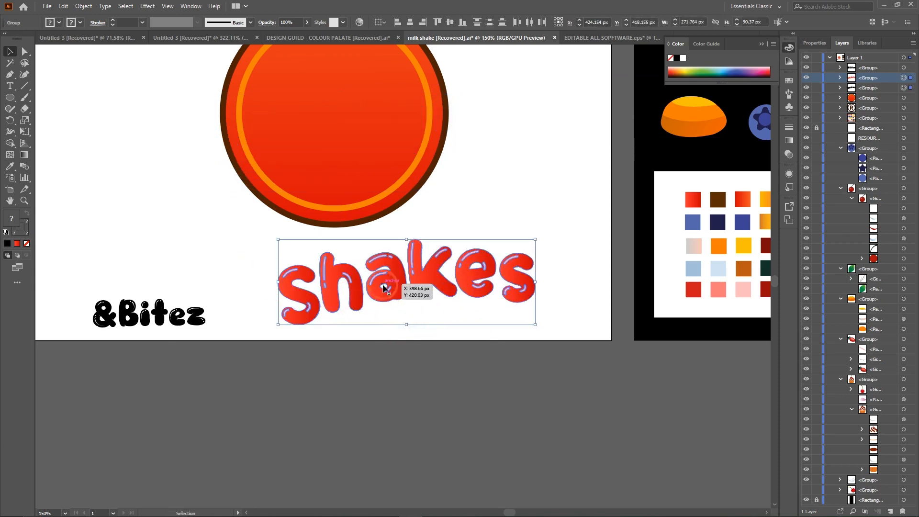
# Move both Shakes lettering groups together onto the circle badge and rotate them slightly counterclockwise
pyautogui.moveTo(394, 281); pyautogui.dragTo(320, 133)
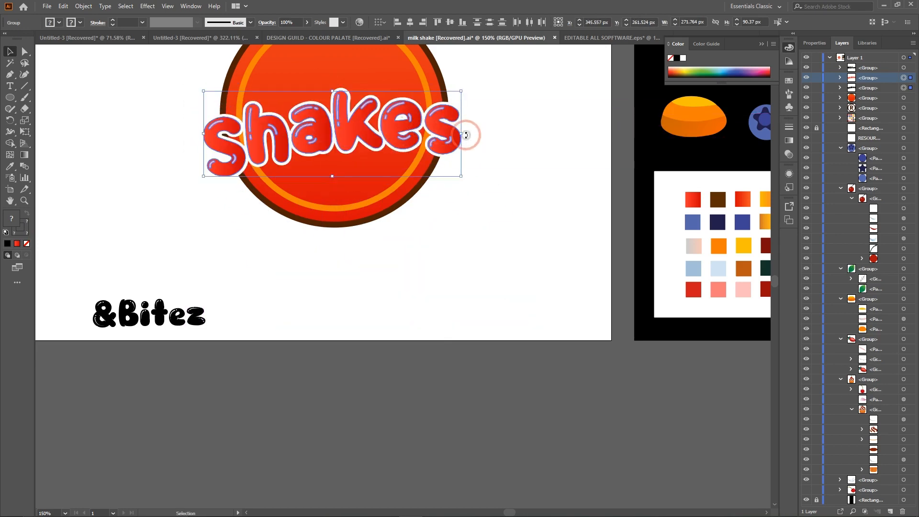
pyautogui.moveTo(467, 135); pyautogui.dragTo(468, 128)
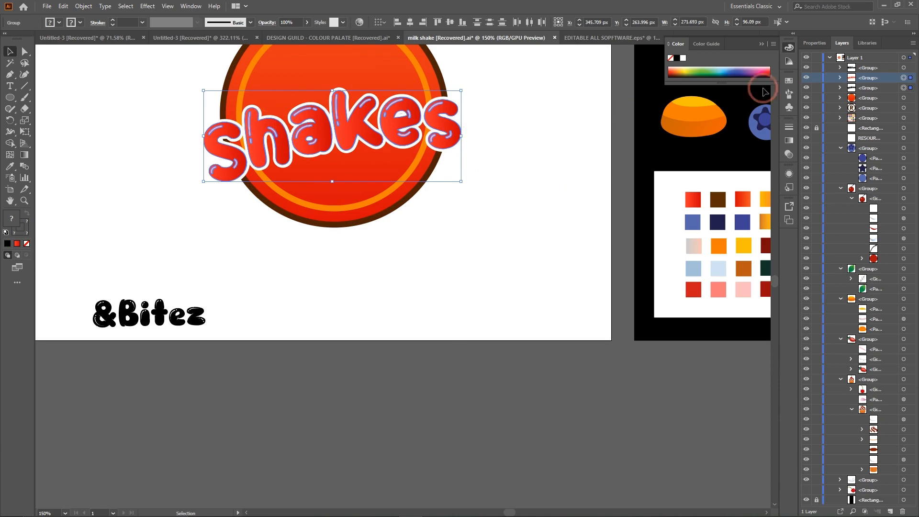
# Set the stroke weight of the back Shakes lettering group to 7 pt and deselect it
pyautogui.click(909, 88)
pyautogui.click(789, 127)
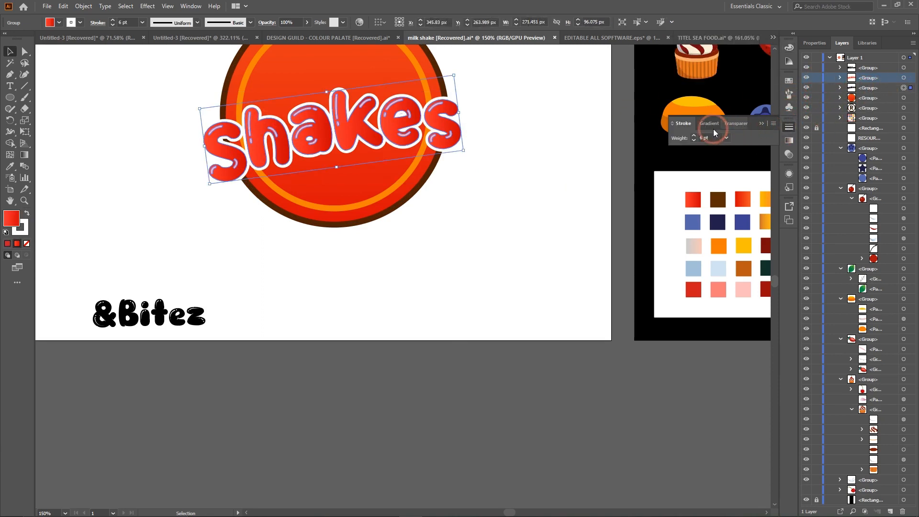
pyautogui.click(701, 136)
pyautogui.press('Up')
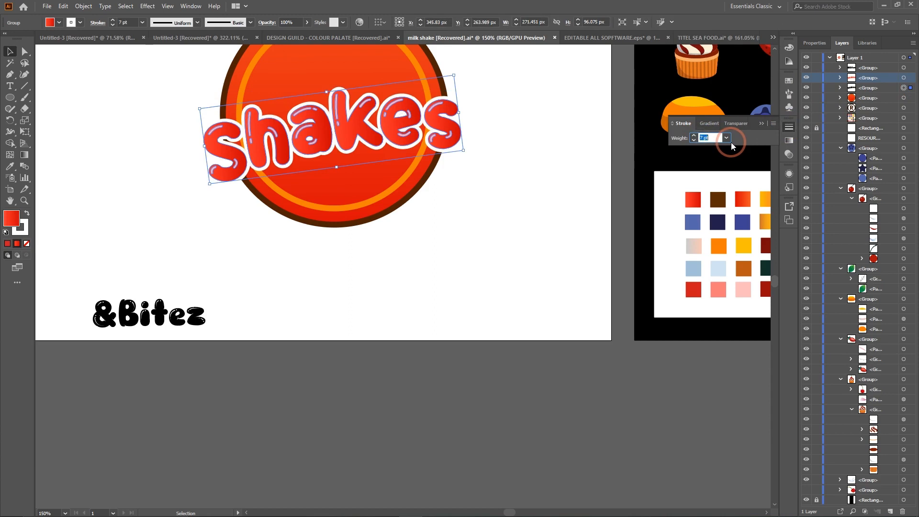
pyautogui.click(496, 202)
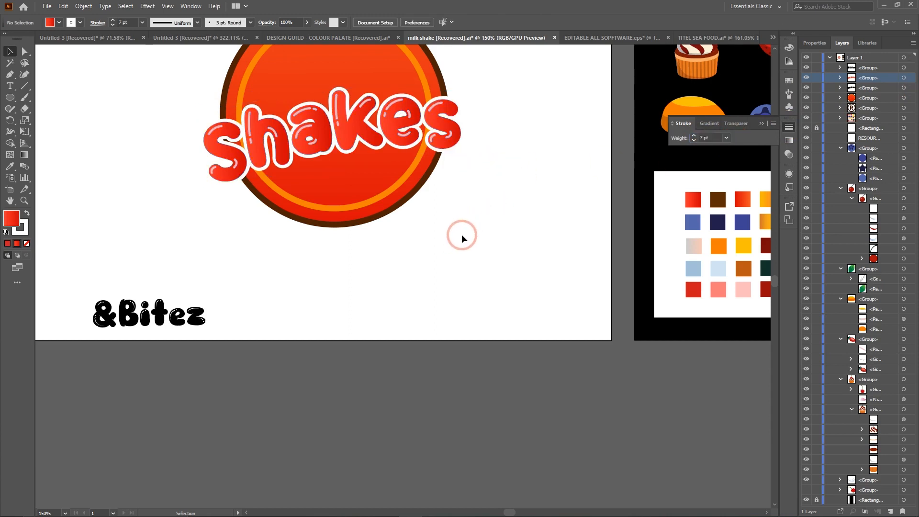
# Examine the arc highlight on the bowl of the a up close with Direct Selection
pyautogui.click(285, 155)
pyautogui.hotkey('ctrl', '+')
pyautogui.hotkey('ctrl', '+')
pyautogui.hotkey('ctrl', '+')
pyautogui.hotkey('ctrl', '+')
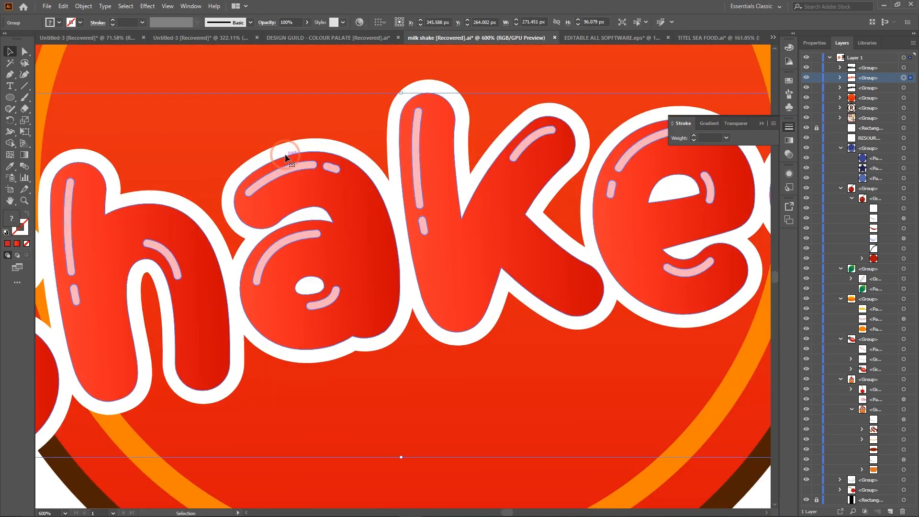
pyautogui.click(266, 245)
pyautogui.click(24, 51)
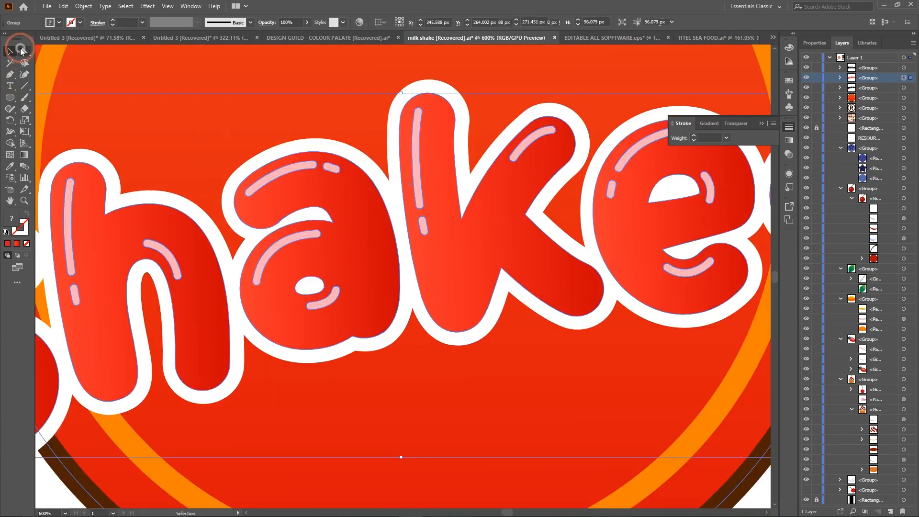
pyautogui.click(193, 117)
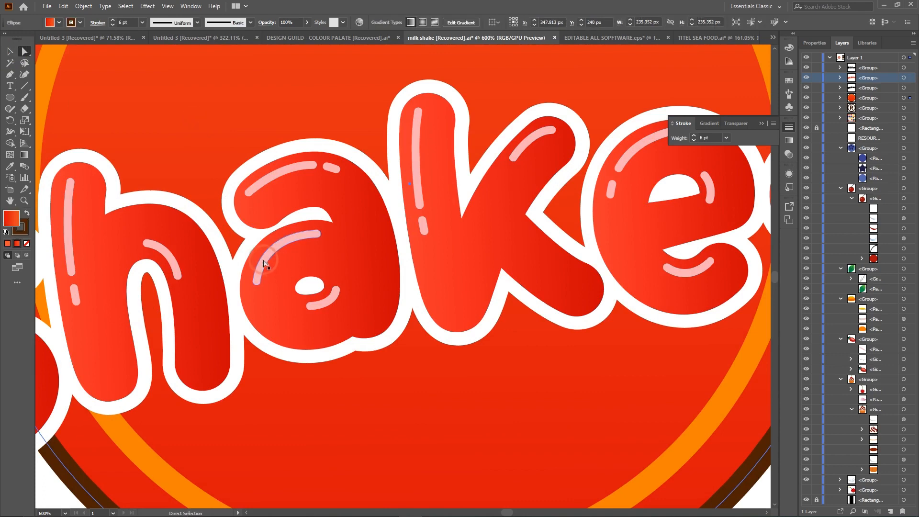
pyautogui.click(346, 312)
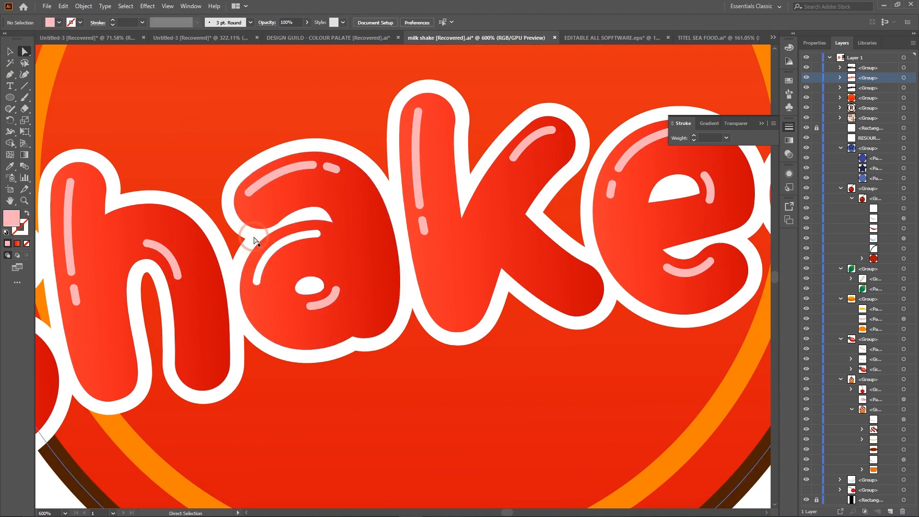
pyautogui.click(264, 268)
pyautogui.click(483, 428)
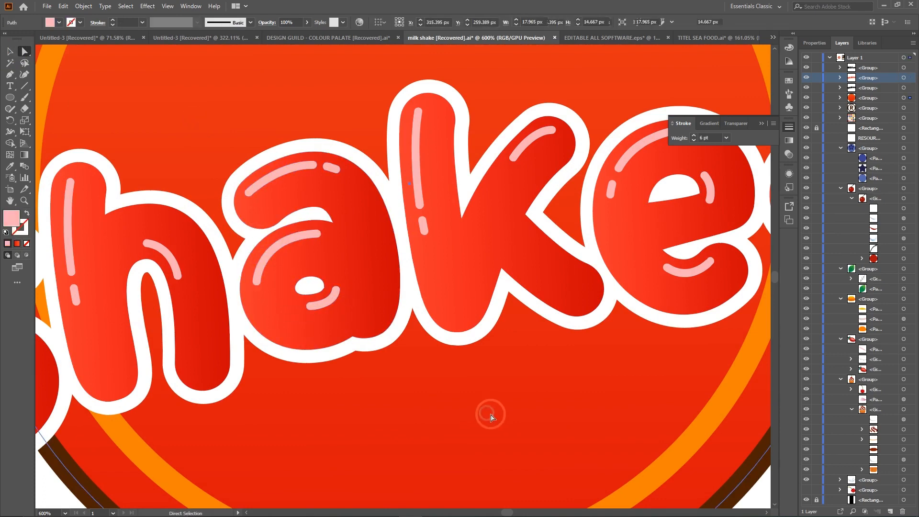
# Select the front and back Shakes lettering groups on the circle badge and combine them into a single group
pyautogui.hotkey('ctrl', '0')
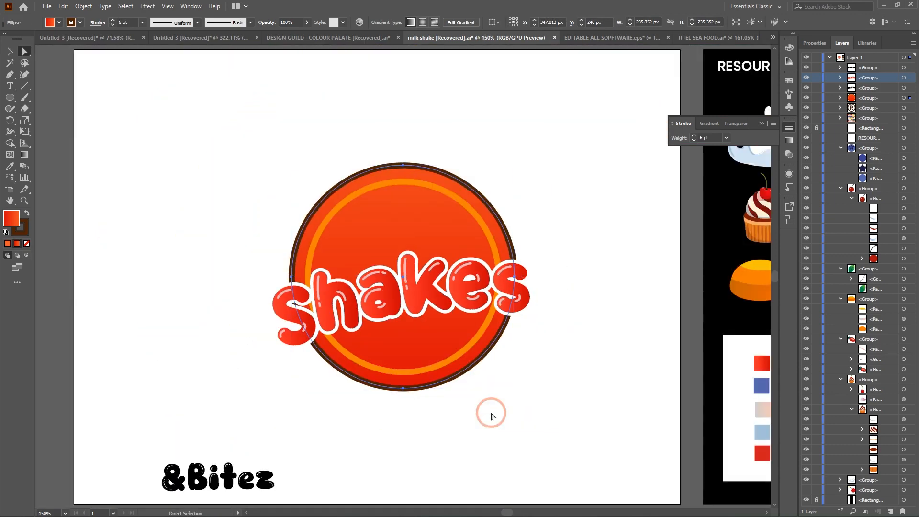
pyautogui.hotkey('ctrl', '-')
pyautogui.press('a')
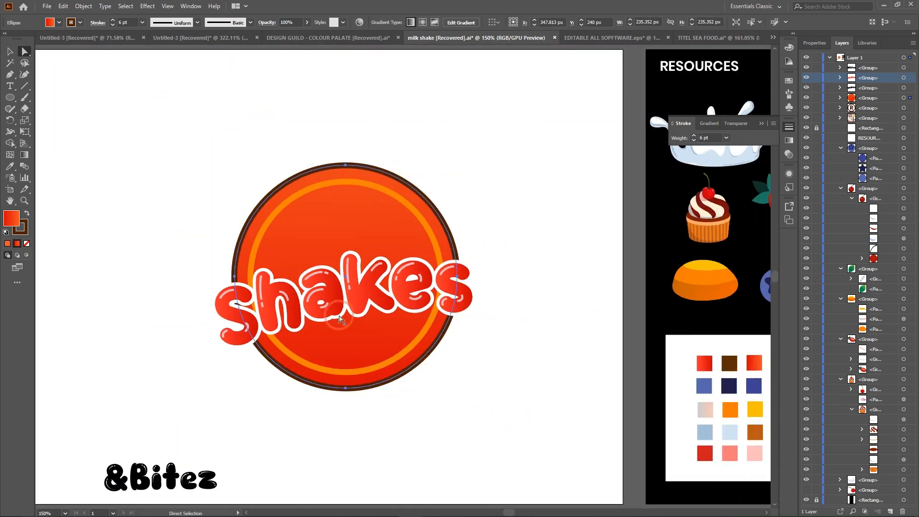
pyautogui.click(286, 307)
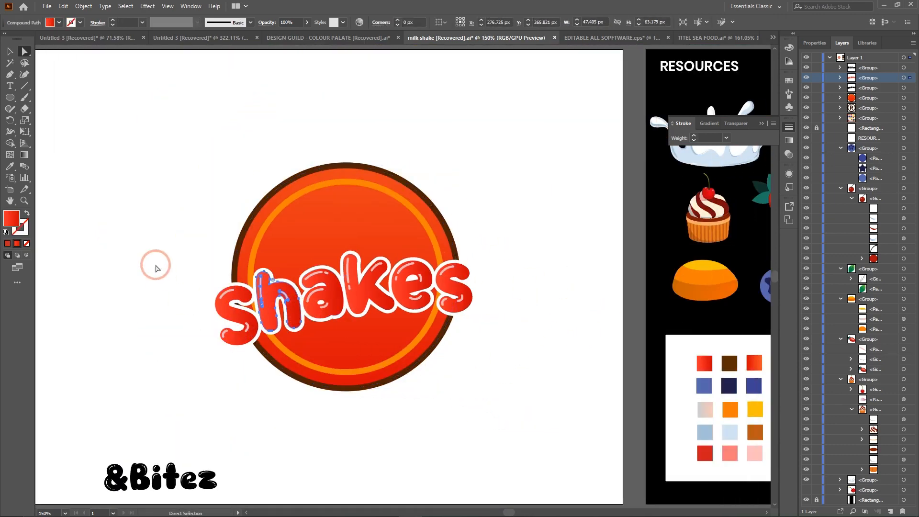
pyautogui.click(10, 51)
pyautogui.click(561, 263)
pyautogui.click(514, 319)
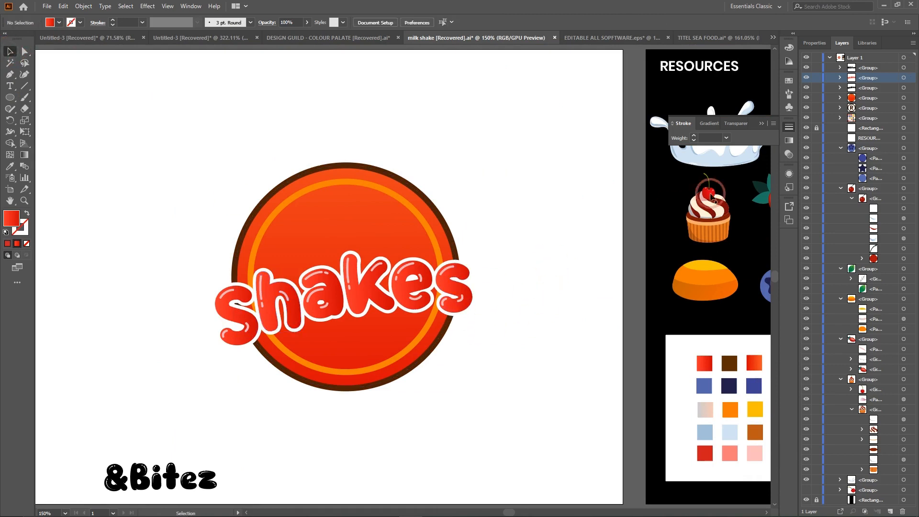
pyautogui.click(911, 80)
pyautogui.click(236, 296)
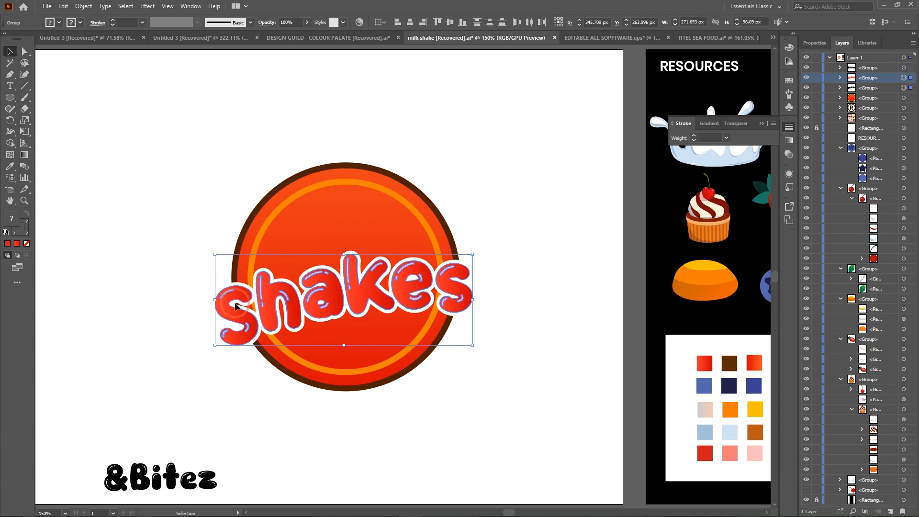
pyautogui.click(359, 308)
pyautogui.press('a')
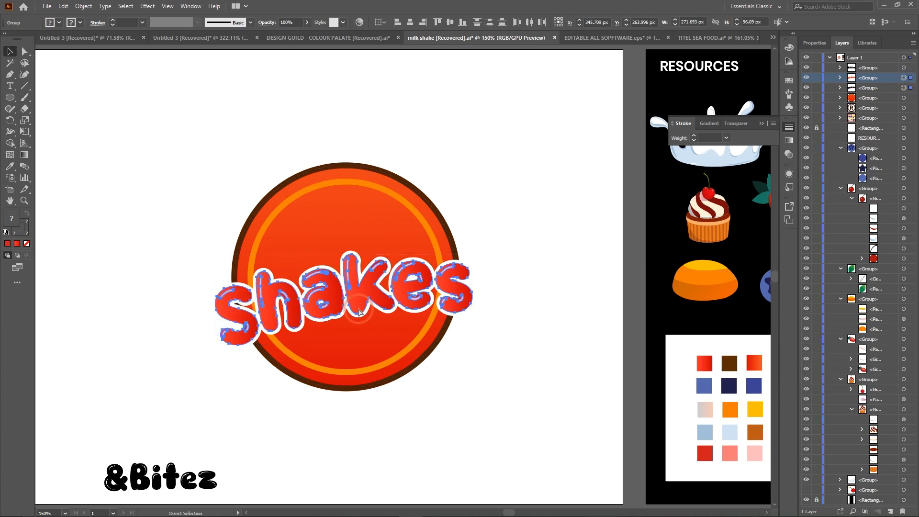
pyautogui.hotkey('ctrl', 'g')
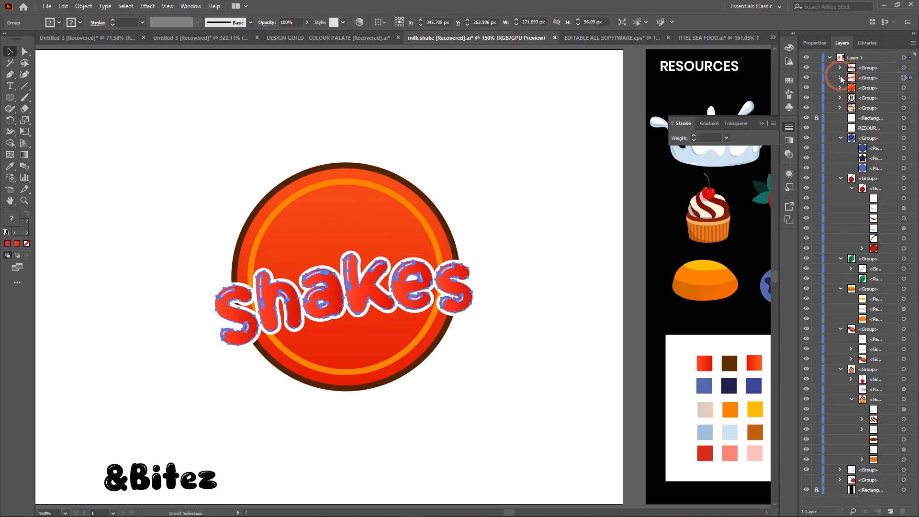
# Examine the layer structure of the combined Shakes lettering group, including its two nested groups and the front group's letter and highlight paths
pyautogui.click(840, 77)
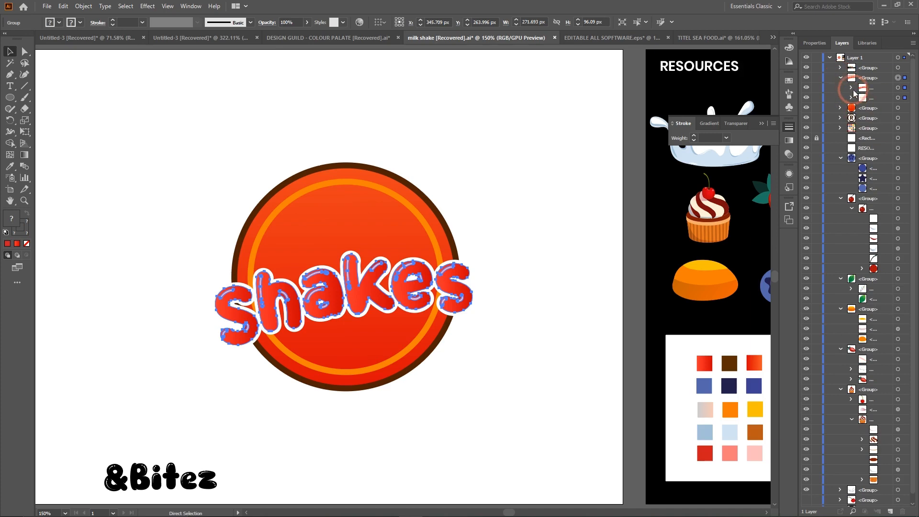
pyautogui.click(841, 78)
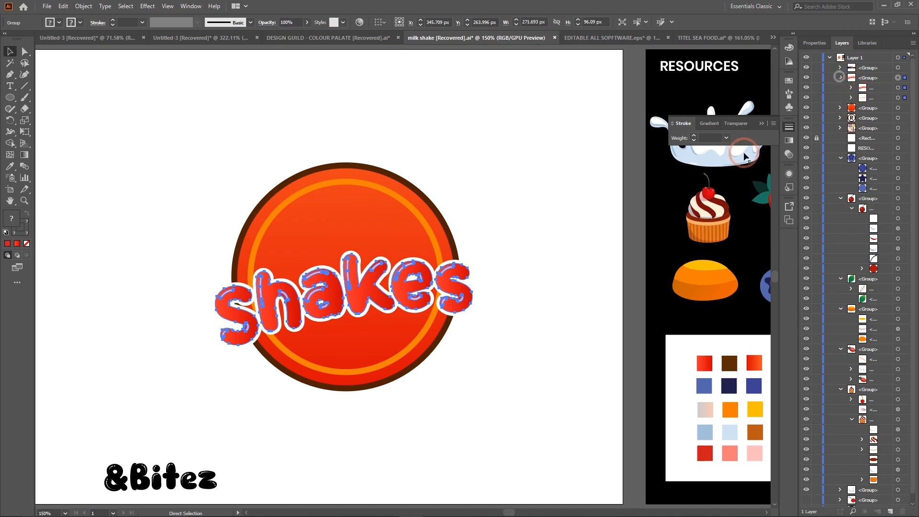
pyautogui.press('v')
pyautogui.click(875, 190)
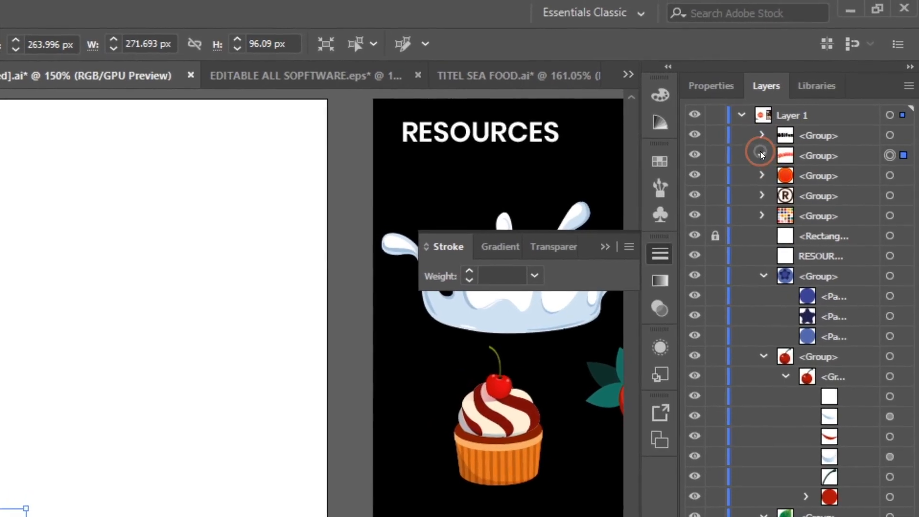
pyautogui.click(761, 154)
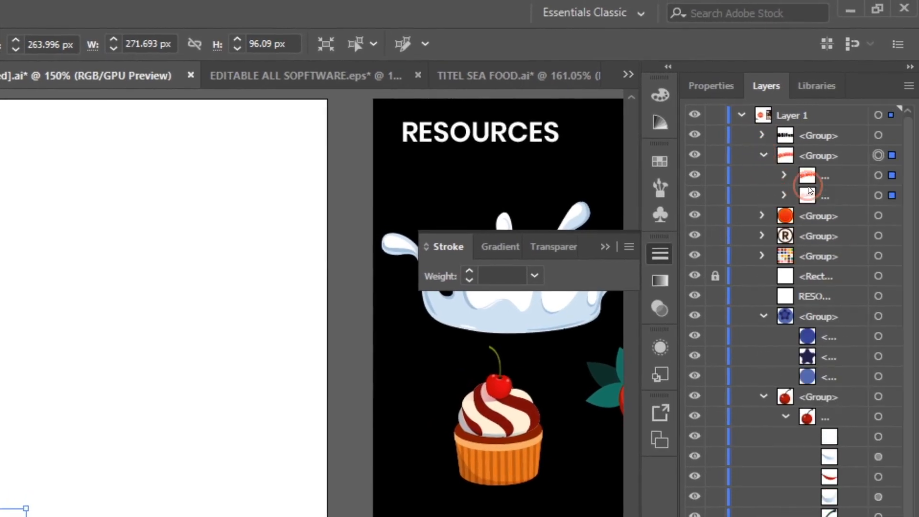
pyautogui.click(783, 176)
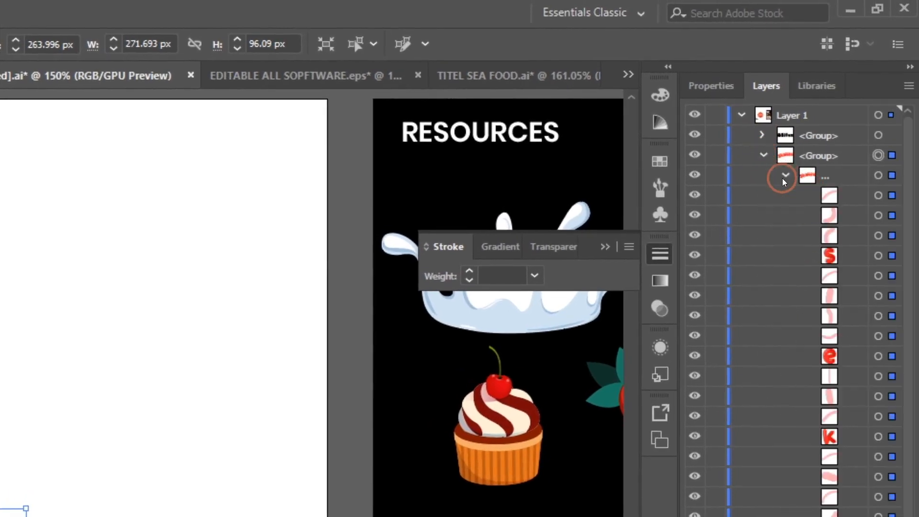
pyautogui.click(785, 177)
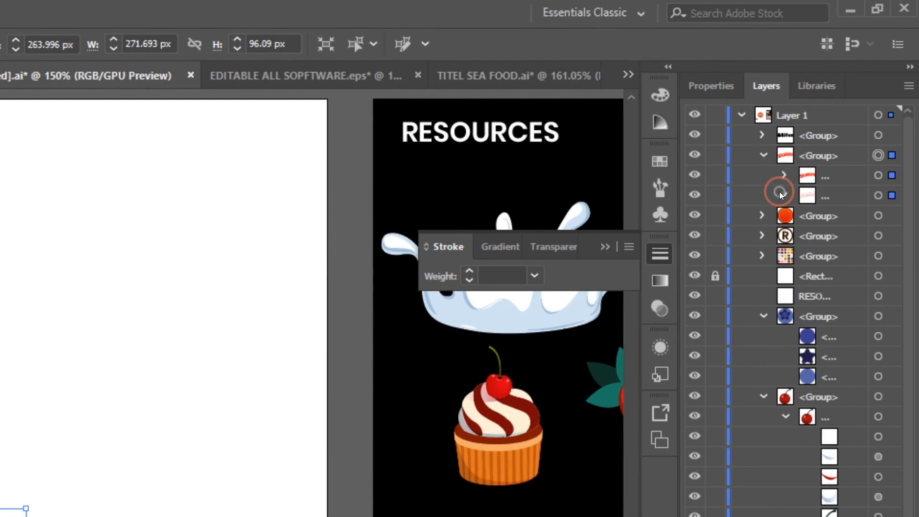
# Collapse the "shakes" lettering group and its subgroup in the layer list
pyautogui.click(779, 194)
pyautogui.click(785, 195)
pyautogui.click(761, 154)
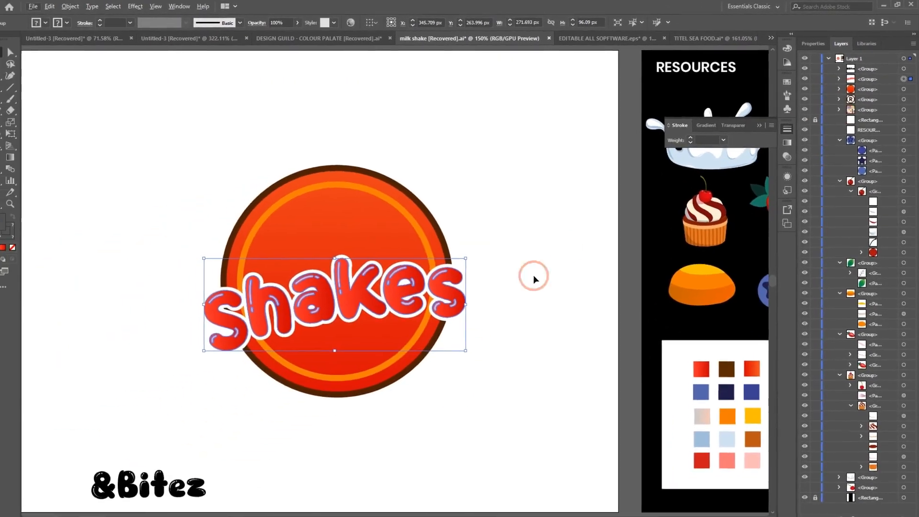
# Move the black "&Bitez" lettering to just beneath the round badge, at about X 364 px, Y 412 px
pyautogui.click(234, 476)
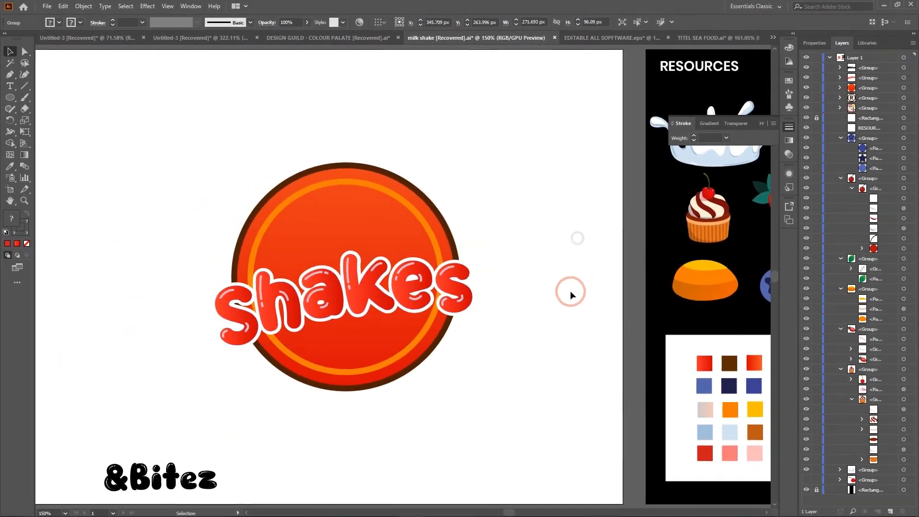
pyautogui.click(326, 326)
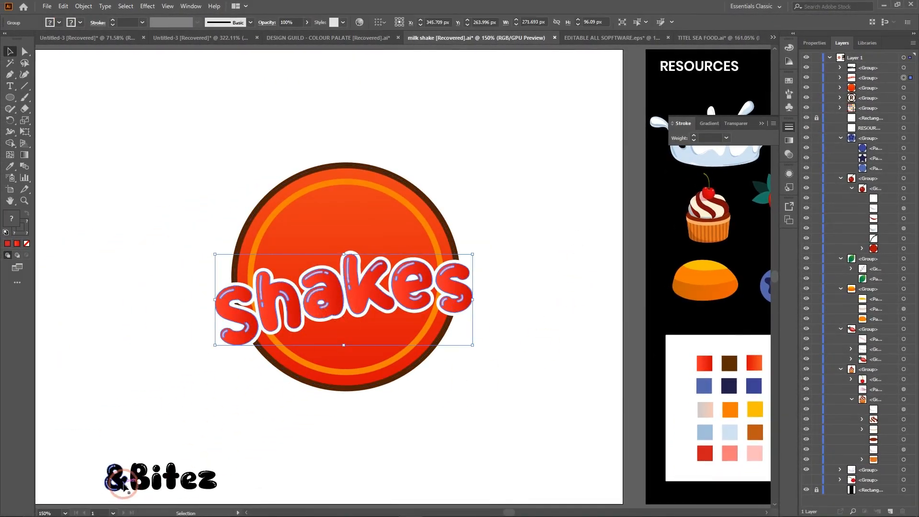
pyautogui.moveTo(131, 480); pyautogui.dragTo(332, 440)
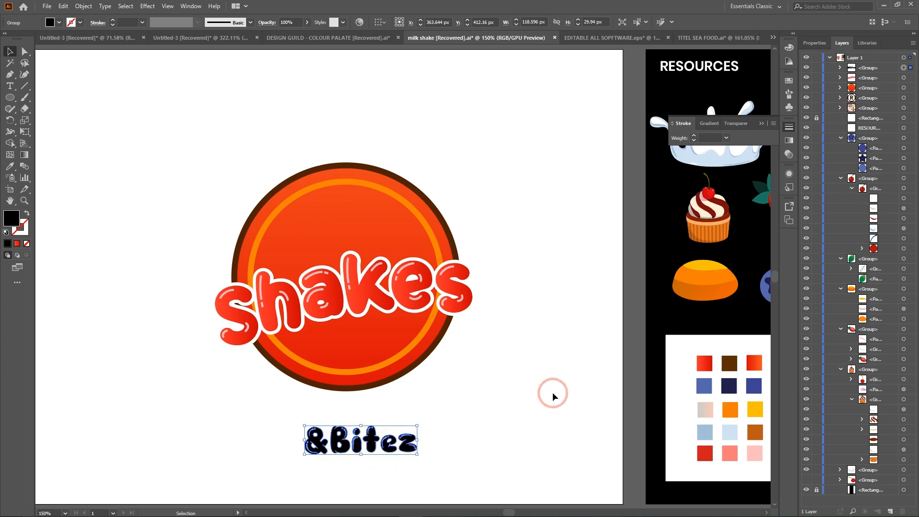
# Fill the "&Bitez" lettering with the yellow-orange gradient sampled by Eyedropper from the palette's first row, then deselect it
pyautogui.hscroll(2, 515, 426)
pyautogui.hscroll(8, 515, 426)
pyautogui.scroll(-1, 515, 426)
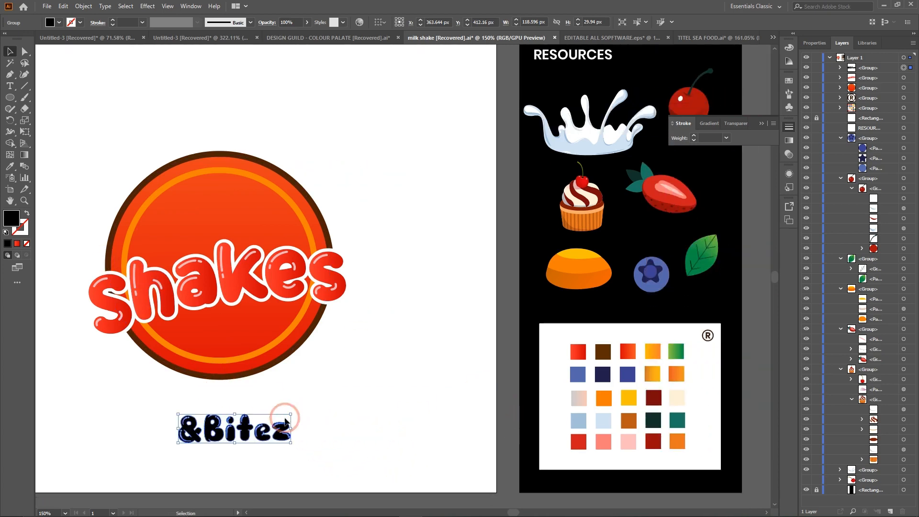
pyautogui.click(12, 168)
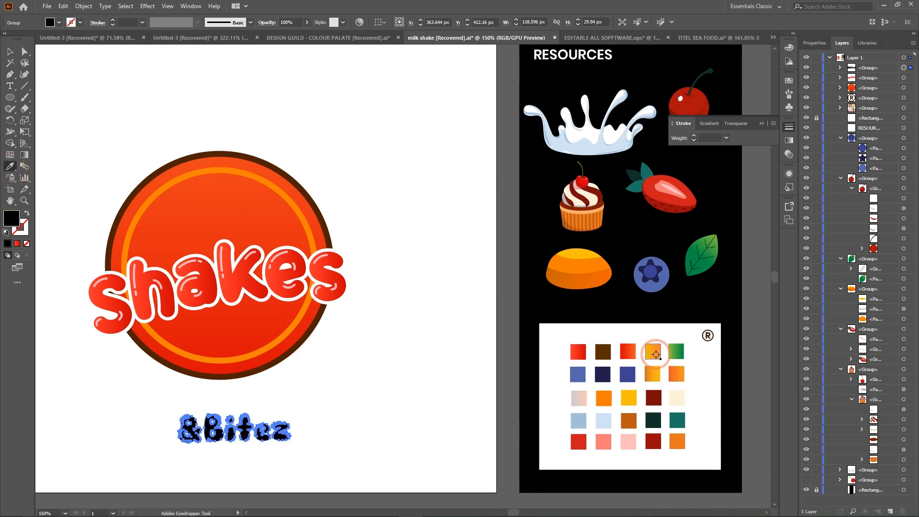
pyautogui.click(655, 352)
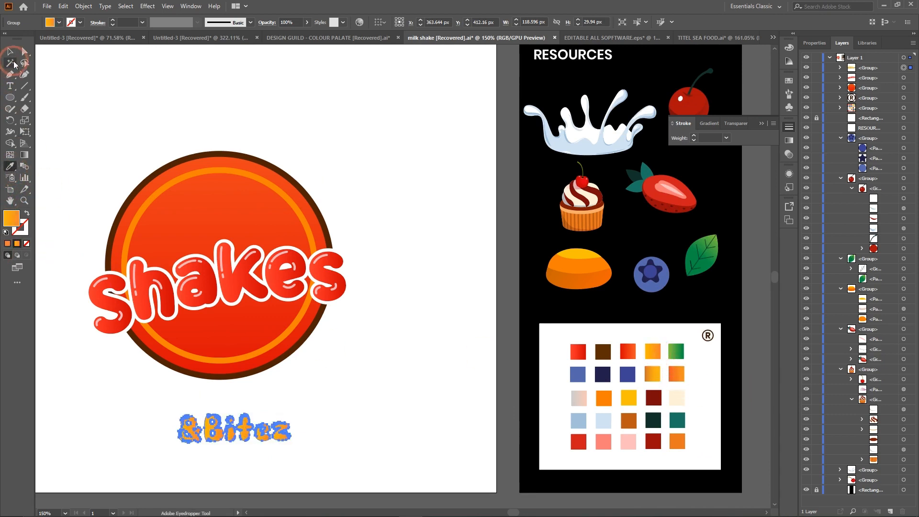
pyautogui.click(22, 50)
pyautogui.click(382, 410)
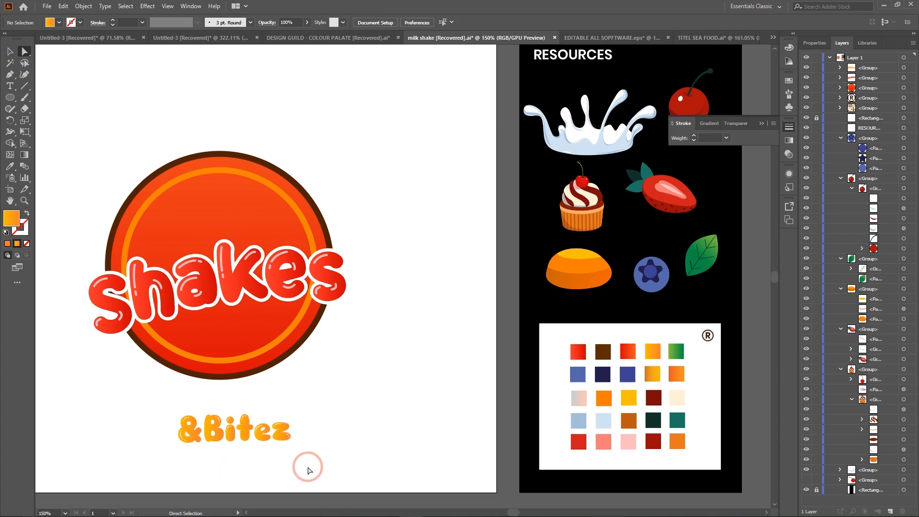
pyautogui.click(244, 433)
pyautogui.keyDown('shift'); pyautogui.click(276, 438); pyautogui.keyUp('shift')
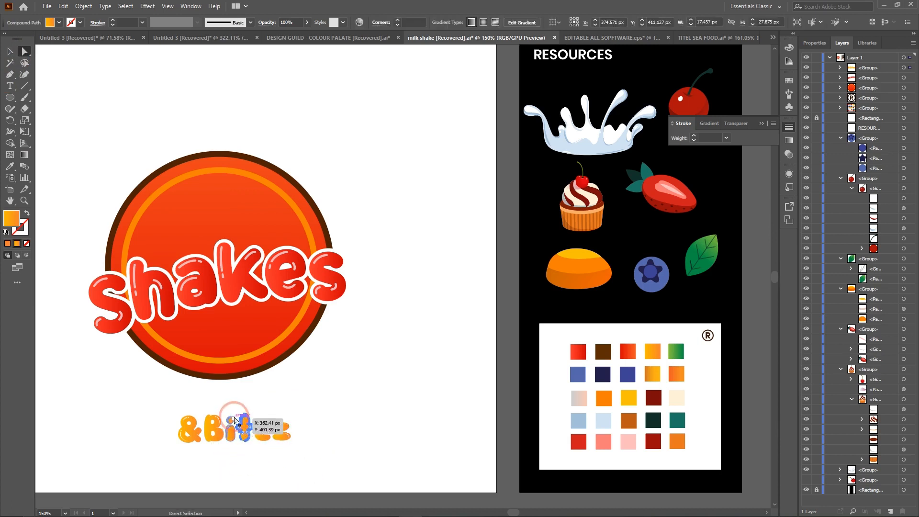
pyautogui.moveTo(167, 408); pyautogui.dragTo(339, 460)
pyautogui.hotkey('ctrl', '=')
pyautogui.hotkey('ctrl', '=')
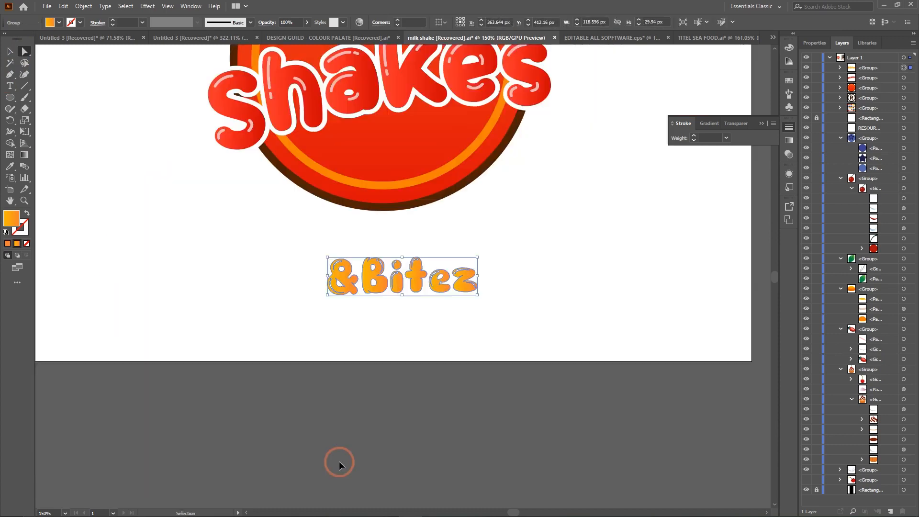
pyautogui.click(670, 289)
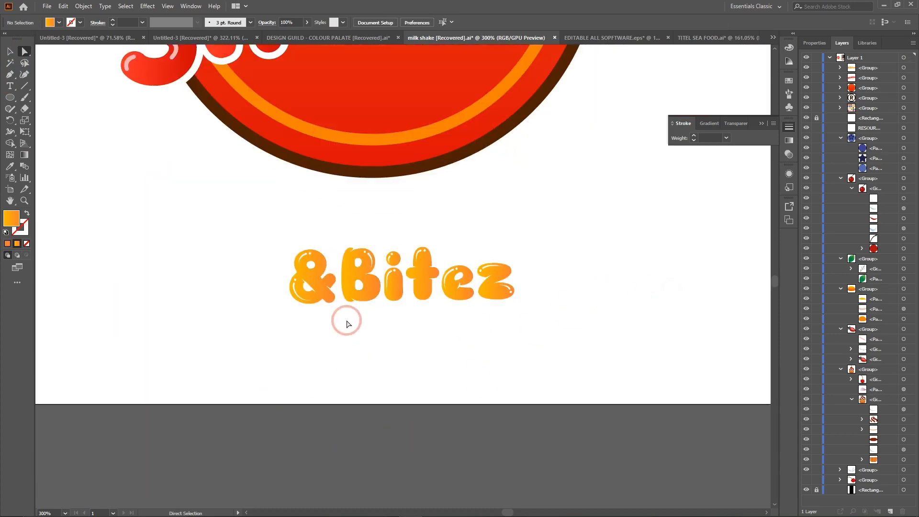
pyautogui.click(362, 292)
# Duplicate the whole "&Bitez" lettering directly below itself and delete the original above
pyautogui.click(10, 51)
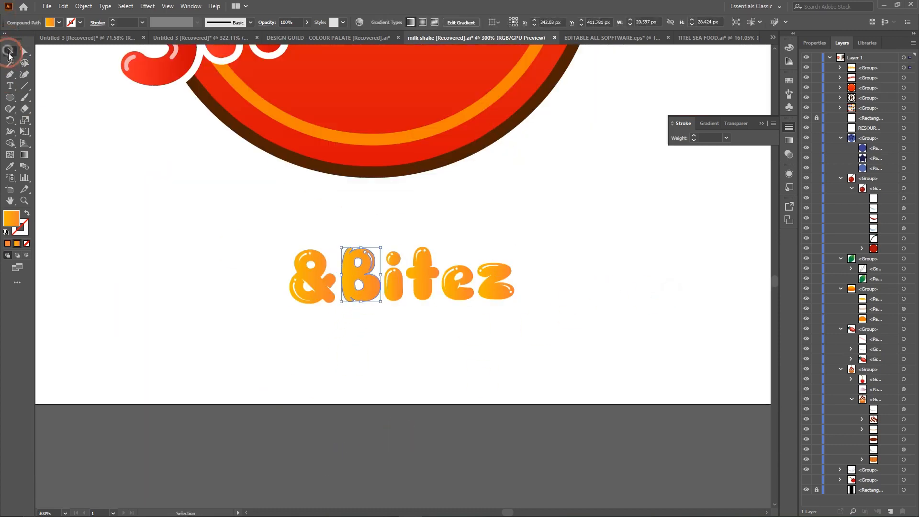
pyautogui.click(363, 293)
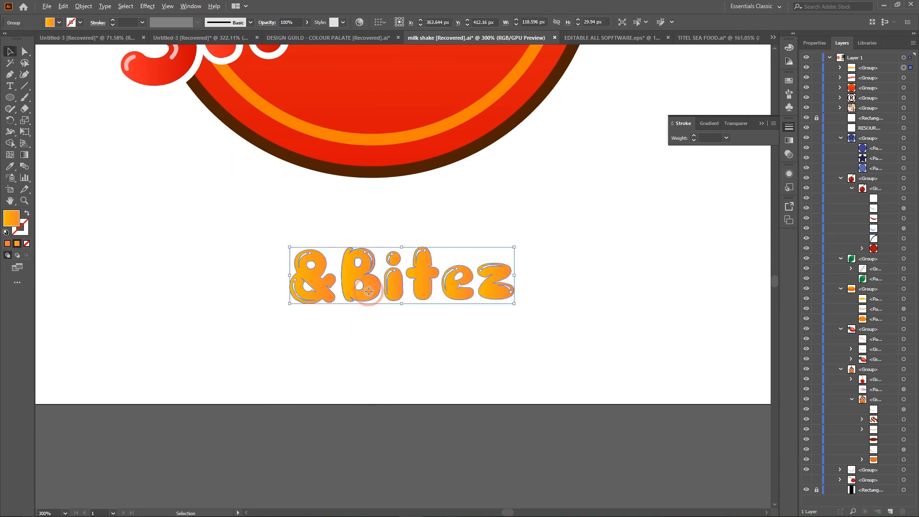
pyautogui.moveTo(368, 303); pyautogui.dragTo(366, 381)
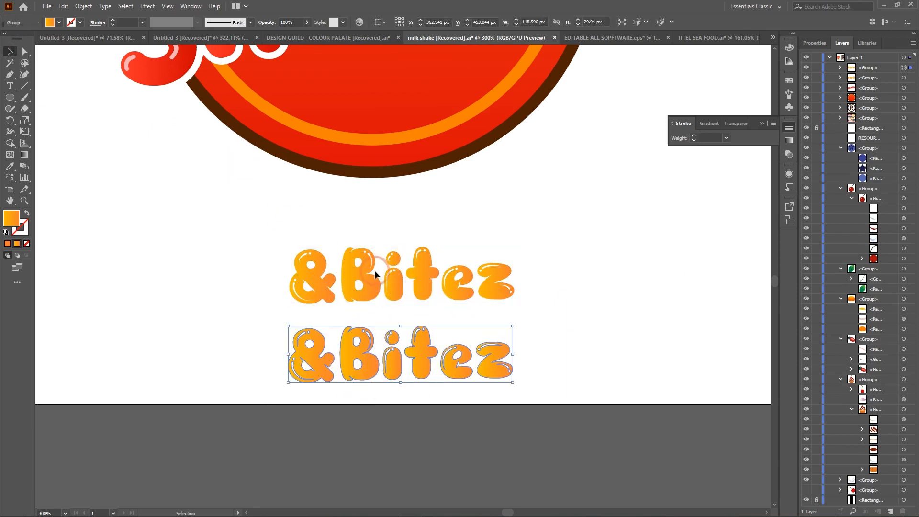
pyautogui.click(368, 284)
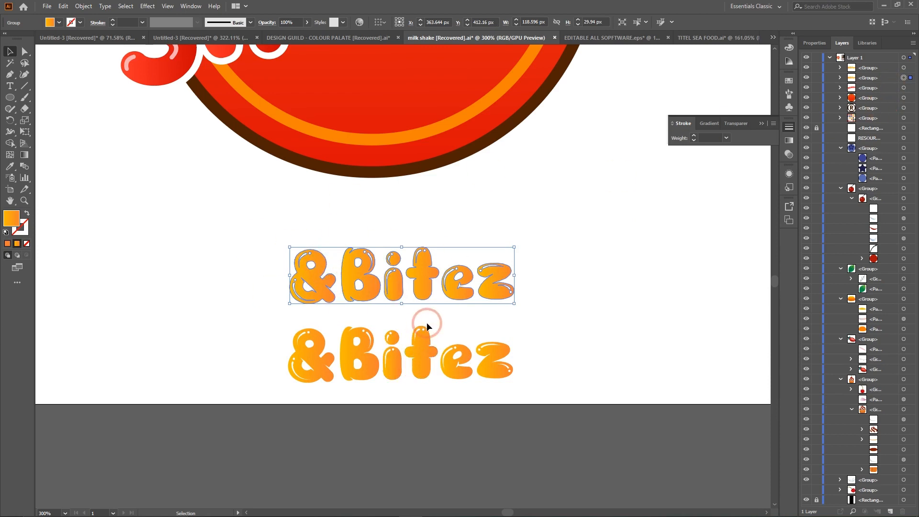
pyautogui.press('Delete')
# Scale down only the ampersand of "&Bitez" to about 18 × 21 px, leaving a gap before the B
pyautogui.click(316, 359)
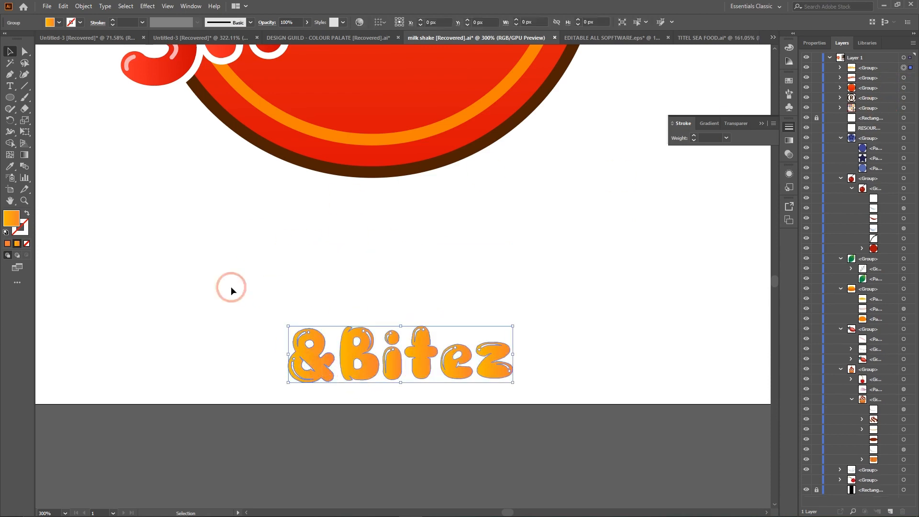
pyautogui.click(24, 51)
pyautogui.click(297, 267)
pyautogui.click(314, 364)
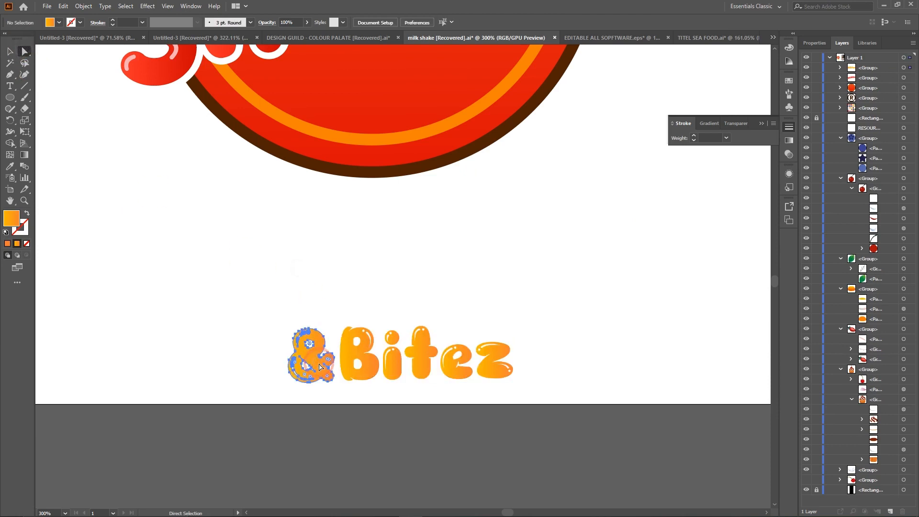
pyautogui.click(273, 267)
pyautogui.click(11, 51)
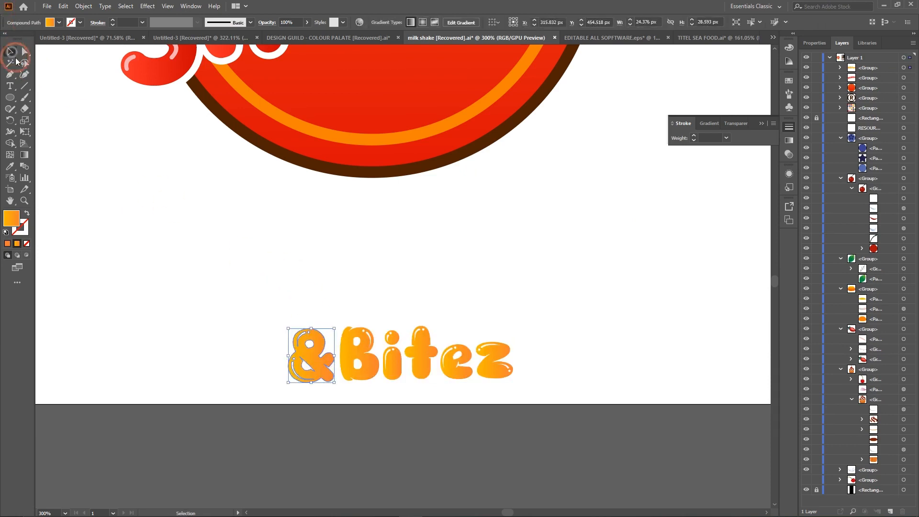
pyautogui.moveTo(311, 331); pyautogui.dragTo(309, 354)
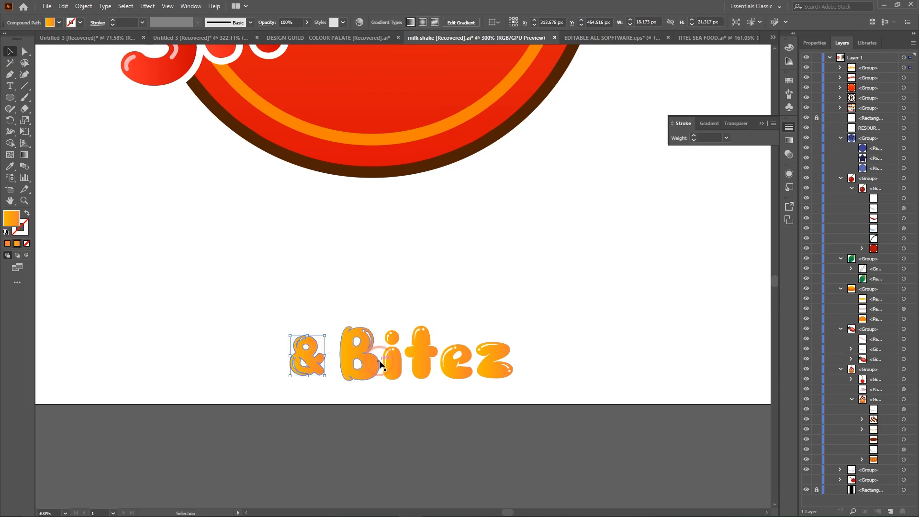
# Nudge the lettering and its individual characters slightly upward to even out the spacing and alignment of "& Bitez"
pyautogui.click(348, 353)
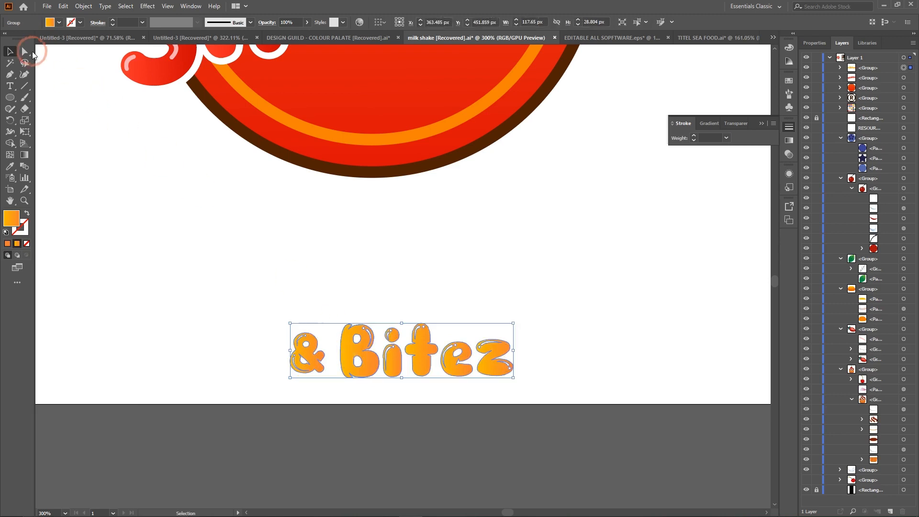
pyautogui.click(25, 51)
pyautogui.click(290, 272)
pyautogui.moveTo(346, 347); pyautogui.dragTo(489, 364)
pyautogui.click(393, 357)
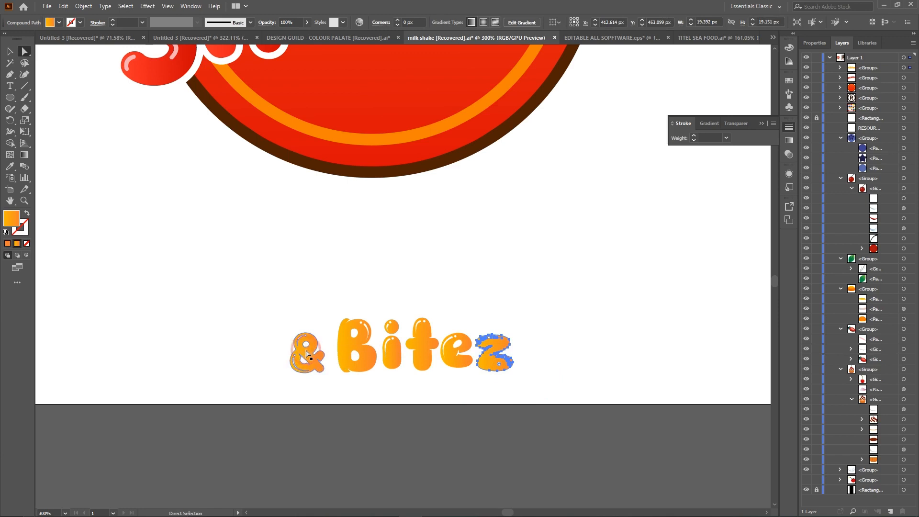
pyautogui.moveTo(308, 358); pyautogui.dragTo(307, 355)
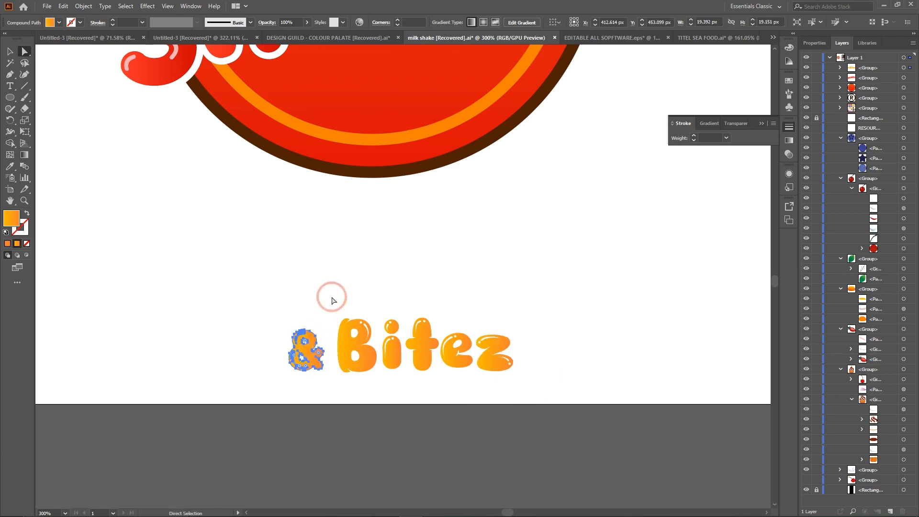
pyautogui.click(332, 262)
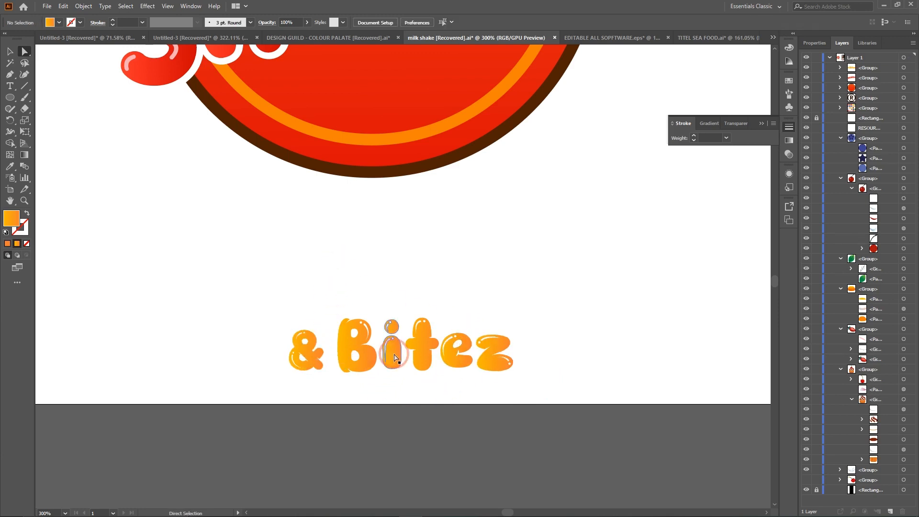
# Move the complete "& Bitez" lettering onto the red badge, just beneath the word "shakes"
pyautogui.moveTo(255, 290); pyautogui.dragTo(649, 467)
pyautogui.moveTo(422, 362); pyautogui.dragTo(396, 93)
pyautogui.scroll(3, 396, 94)
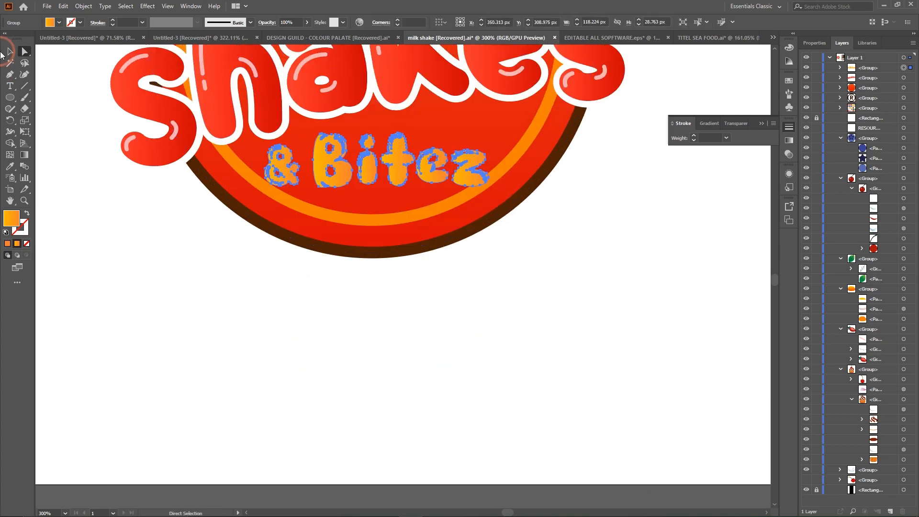
pyautogui.click(9, 50)
pyautogui.click(522, 167)
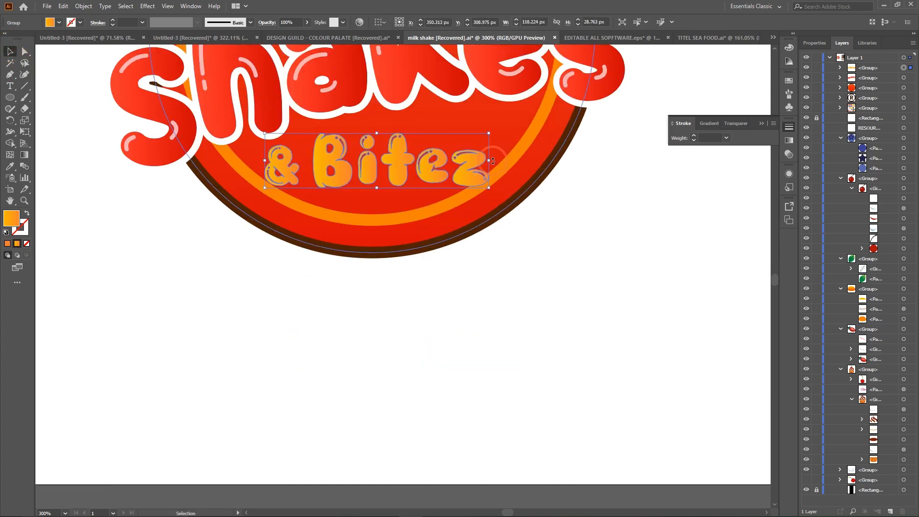
# Tilt the "& Bitez" lettering upward along the slant of "shakes" and enlarge it to about 152 × 46 px
pyautogui.moveTo(492, 161); pyautogui.dragTo(494, 145)
pyautogui.moveTo(406, 163); pyautogui.dragTo(422, 156)
pyautogui.moveTo(504, 137); pyautogui.dragTo(584, 137)
pyautogui.moveTo(482, 158); pyautogui.dragTo(455, 165)
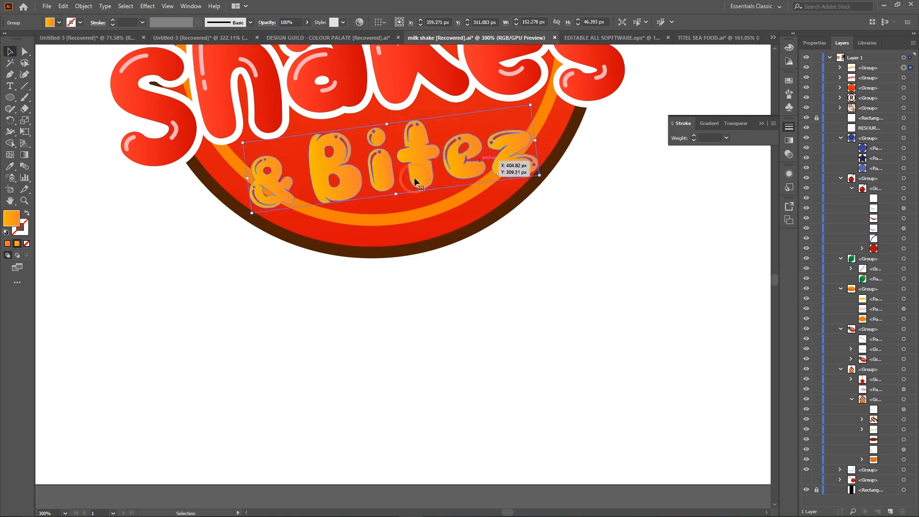
# Move the "& Bitez" lettering off the badge onto the white area below and rotate it back to nearly horizontal
pyautogui.moveTo(378, 168); pyautogui.dragTo(373, 381)
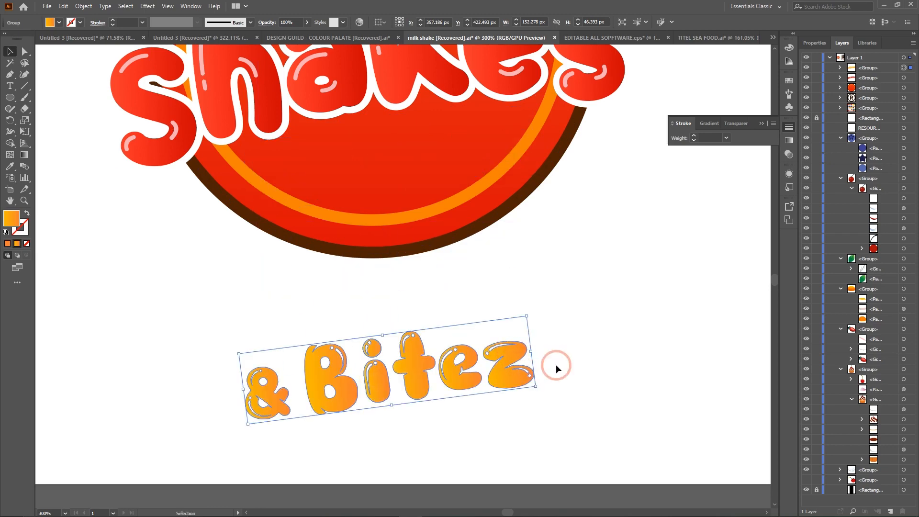
pyautogui.moveTo(535, 346); pyautogui.dragTo(550, 363)
pyautogui.scroll(-2, 564, 357)
pyautogui.scroll(-1, 564, 357)
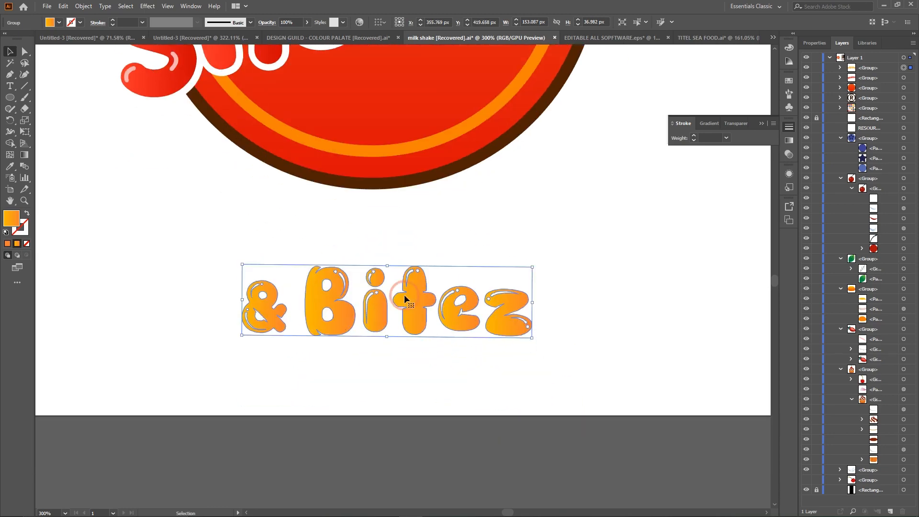
pyautogui.moveTo(538, 303); pyautogui.dragTo(537, 310)
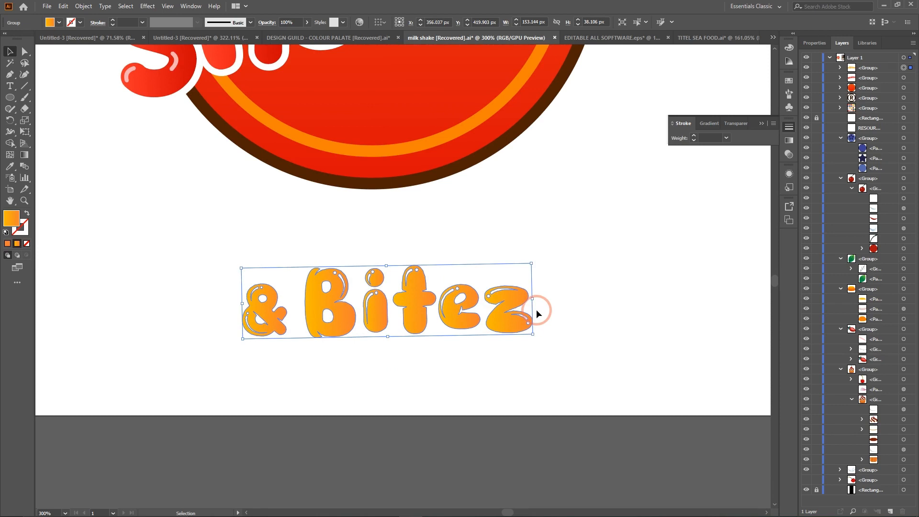
# Place a duplicate of the "& Bitez" lettering directly below the original
pyautogui.click(638, 334)
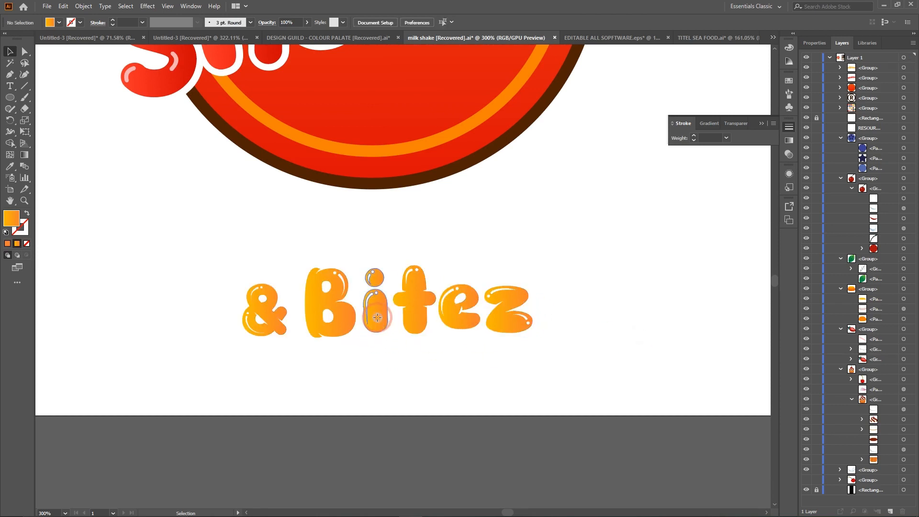
pyautogui.click(377, 317)
pyautogui.moveTo(376, 317); pyautogui.dragTo(376, 401)
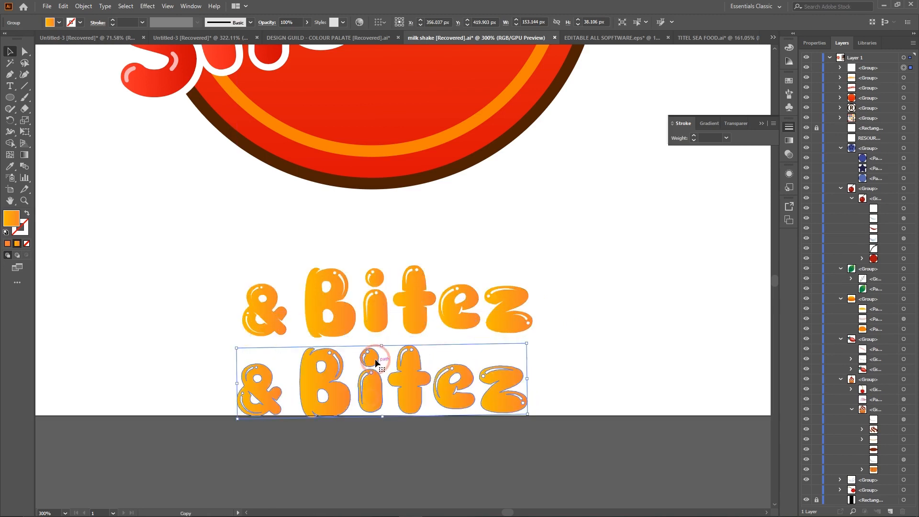
# Give the upper "& Bitez" lettering a dark brown stroke, colour #4F2500
pyautogui.click(345, 309)
pyautogui.click(22, 228)
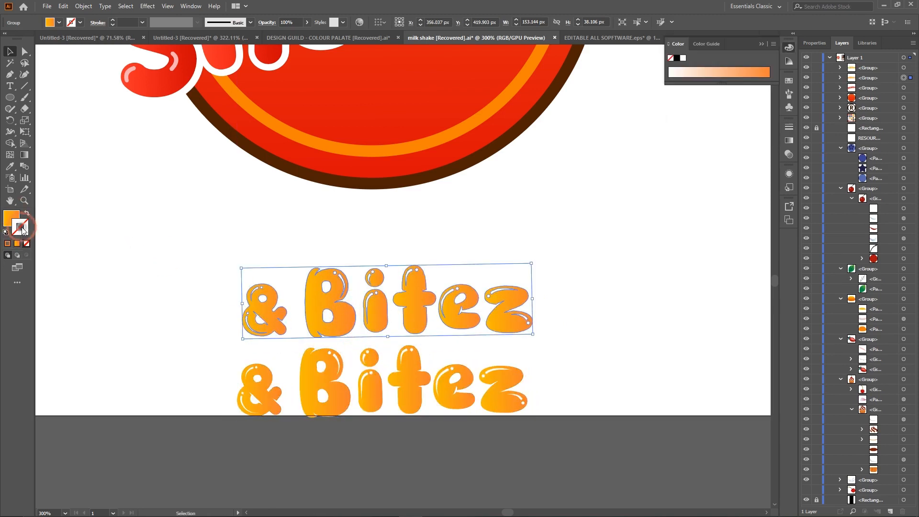
pyautogui.doubleClick(22, 229)
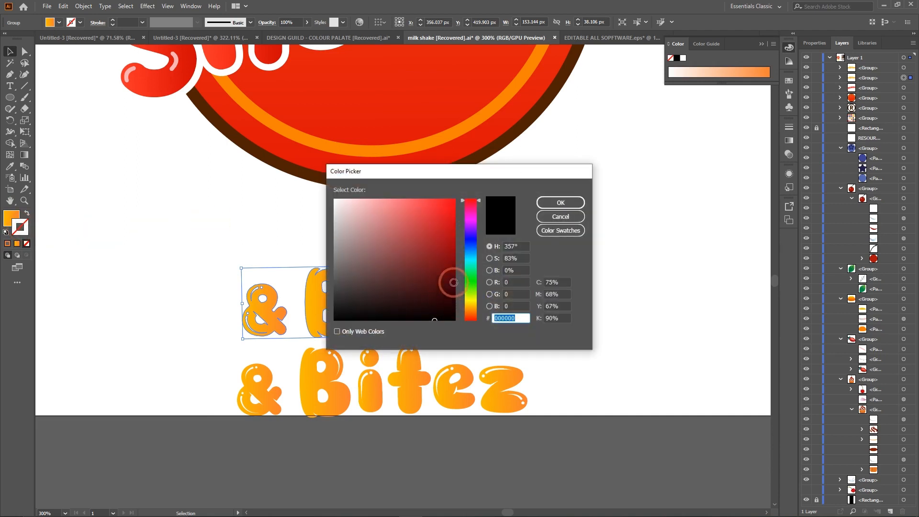
pyautogui.moveTo(472, 316); pyautogui.dragTo(460, 287)
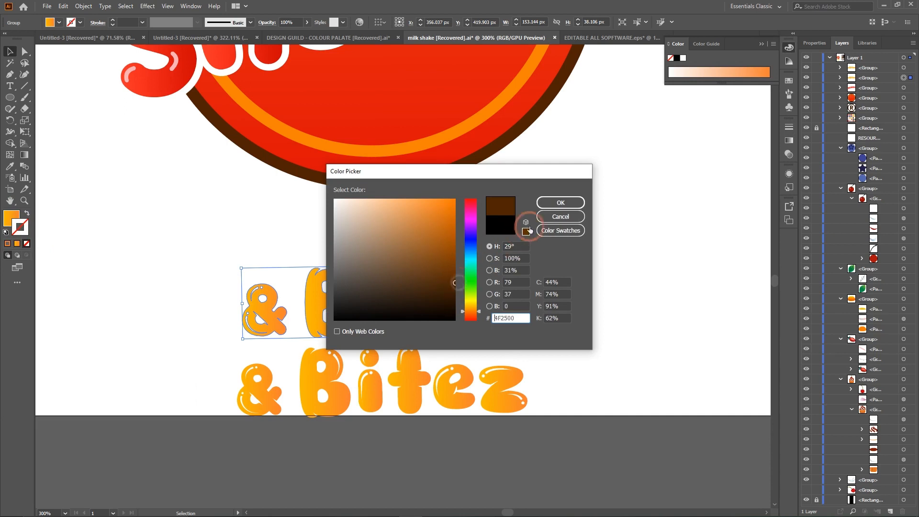
pyautogui.click(560, 203)
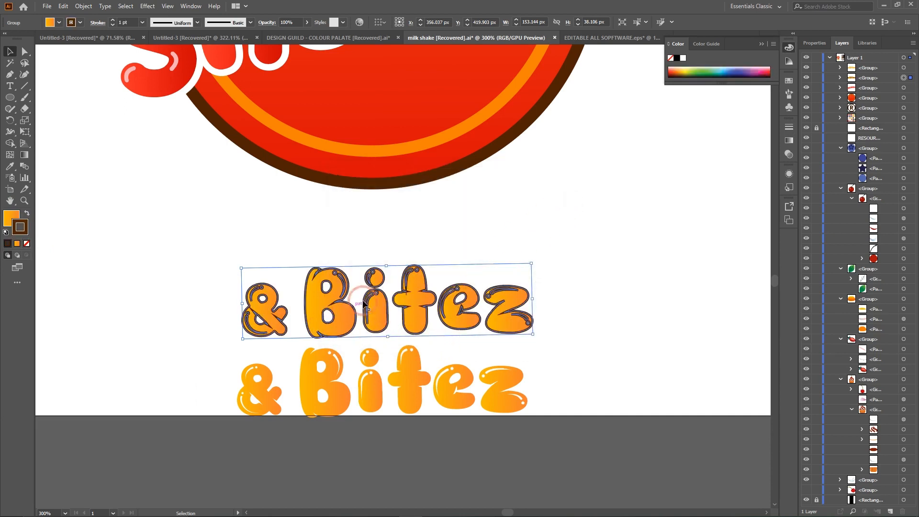
# Increase the stroke weight of the upper "& Bitez" lettering to 8 pt
pyautogui.click(788, 126)
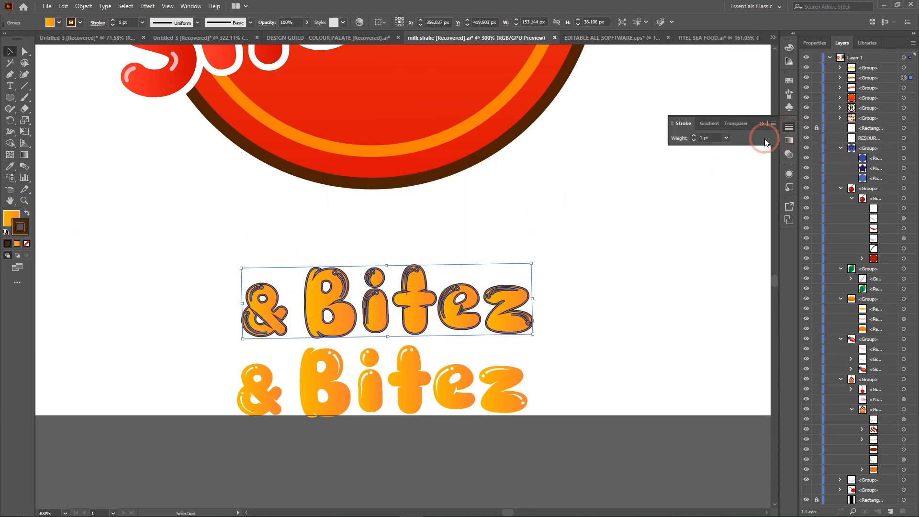
pyautogui.press('Up')
pyautogui.press('Up')
pyautogui.press('Up')
pyautogui.press('Up')
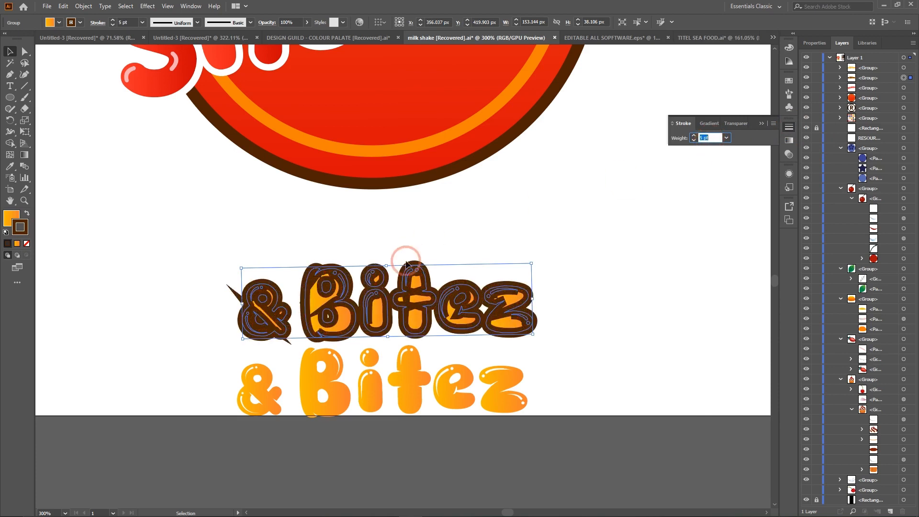
pyautogui.press('Up')
pyautogui.press('Up')
pyautogui.press('Up')
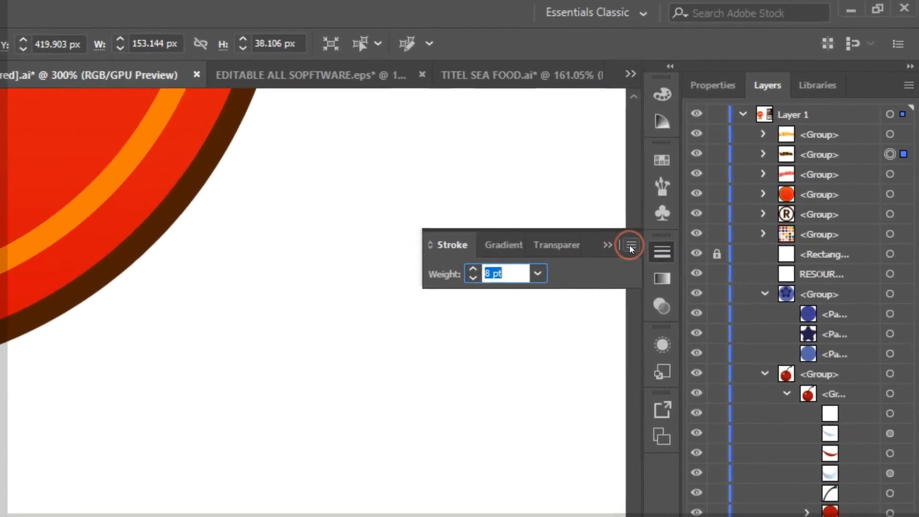
# Align the upper "& Bitez" lettering's stroke to the outside and try out round caps and corners
pyautogui.click(774, 124)
pyautogui.click(704, 253)
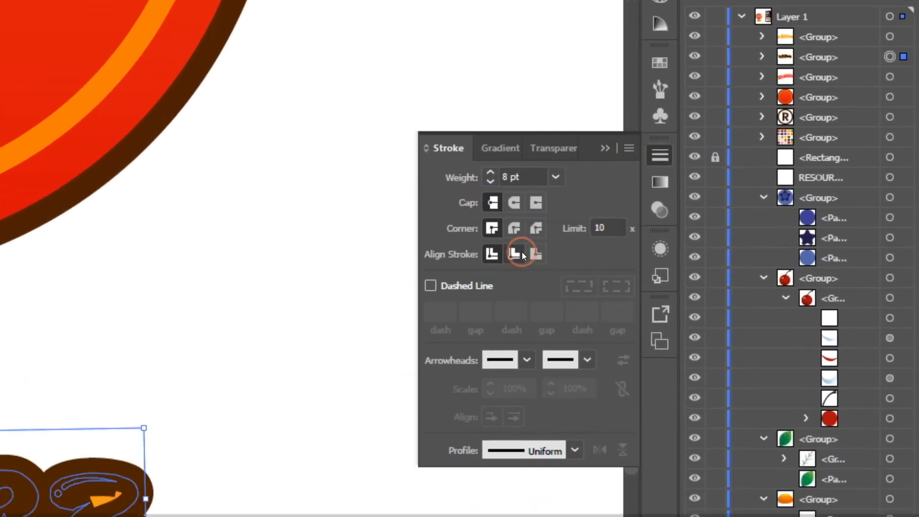
pyautogui.click(516, 205)
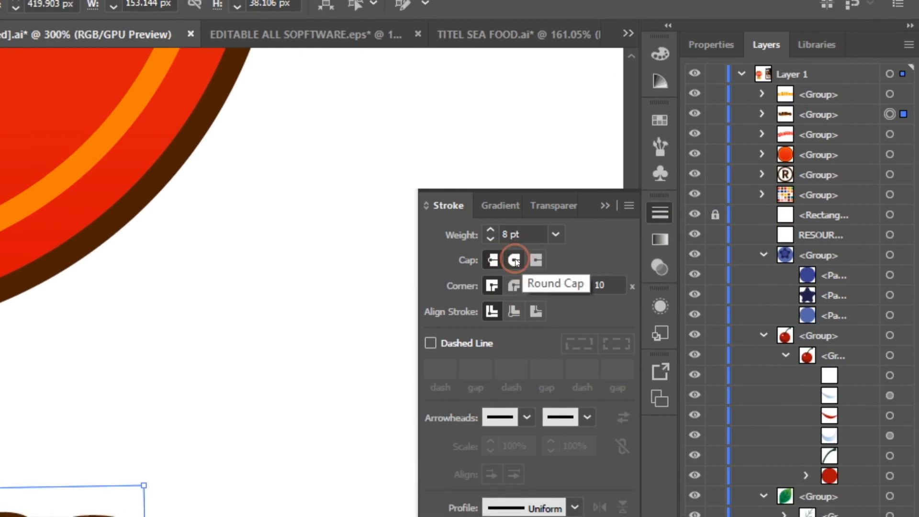
pyautogui.click(537, 307)
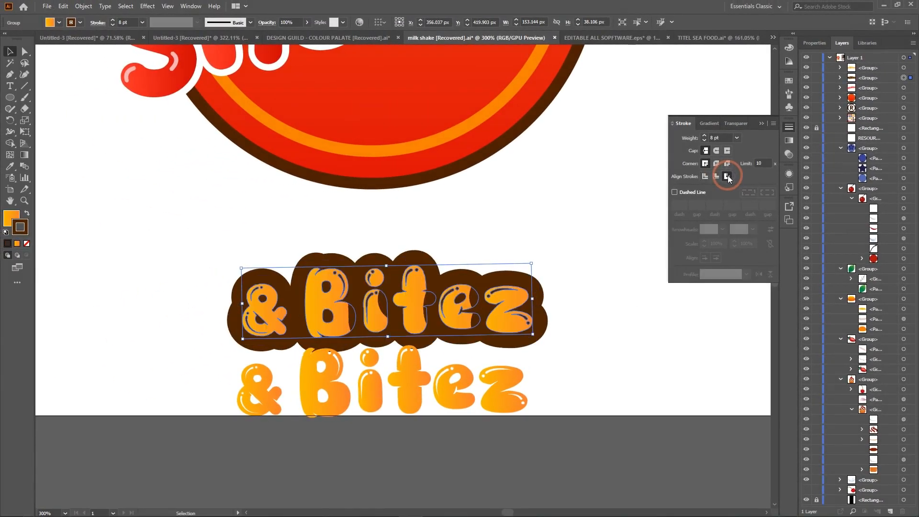
pyautogui.click(727, 151)
pyautogui.click(717, 152)
pyautogui.click(717, 164)
pyautogui.click(761, 123)
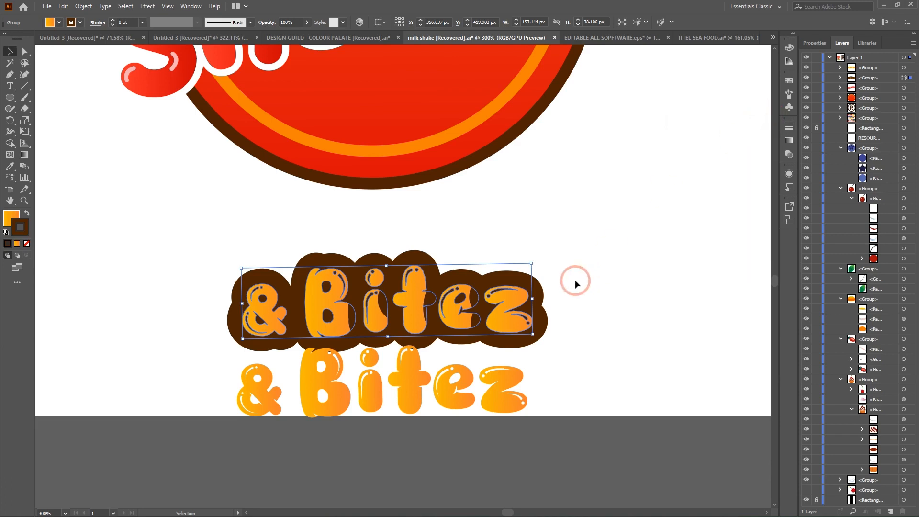
# Lay the plain "& Bitez" lettering exactly over the outlined copy and reduce the outlined copy's stroke weight to 3 pt
pyautogui.click(404, 395)
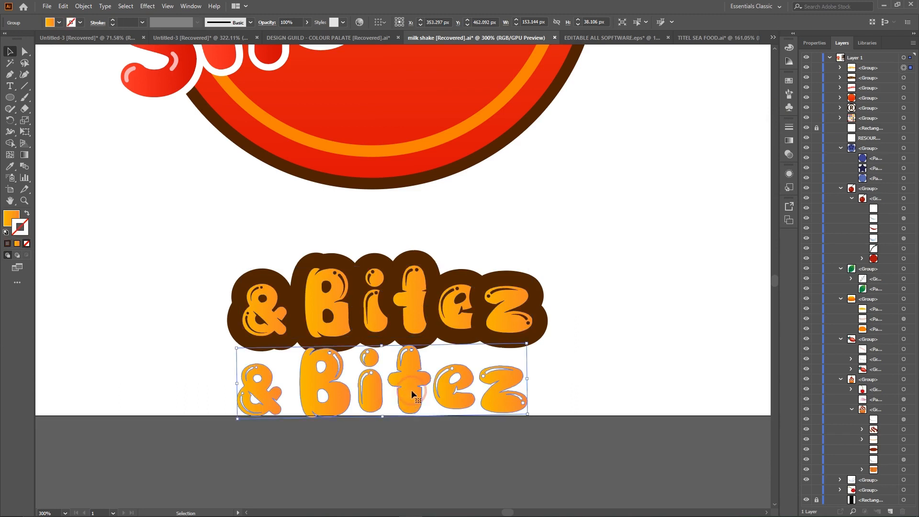
pyautogui.moveTo(412, 389); pyautogui.dragTo(417, 309)
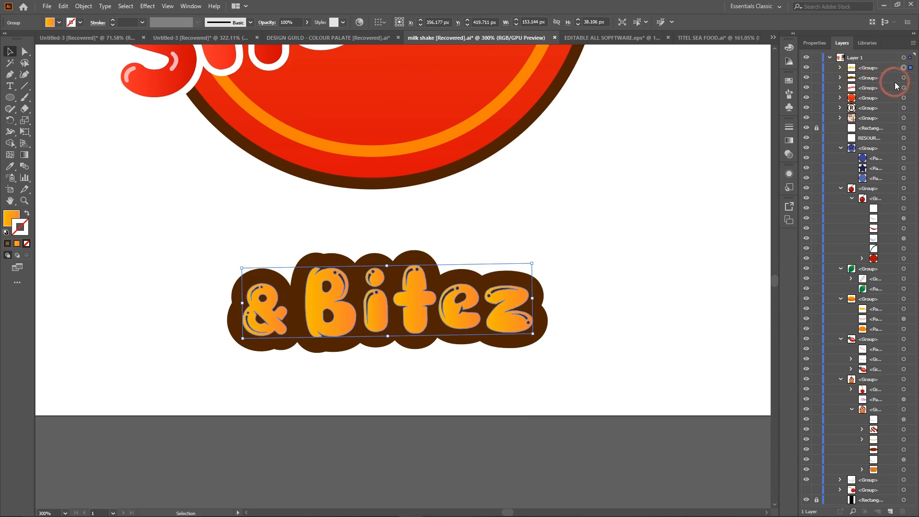
pyautogui.click(910, 80)
pyautogui.click(789, 127)
pyautogui.click(712, 137)
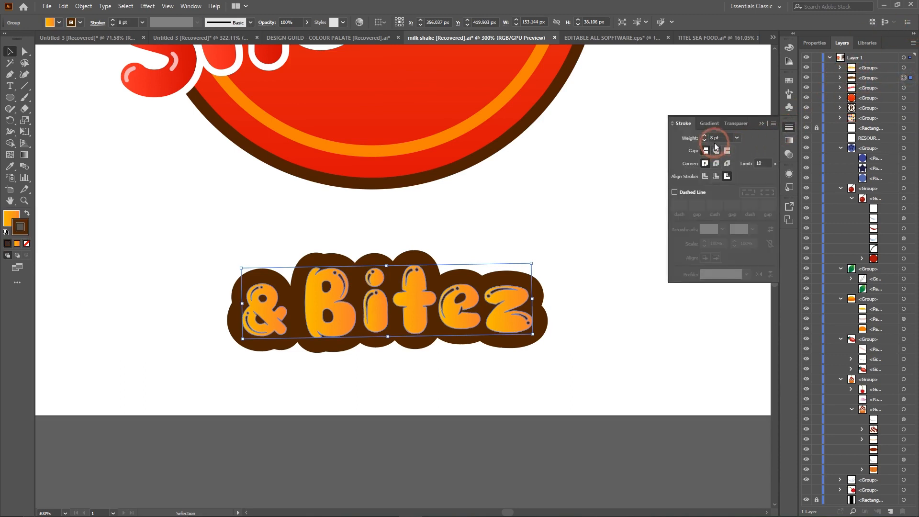
pyautogui.press('Down')
pyautogui.press('Down')
pyautogui.press('Down')
pyautogui.press('Down')
pyautogui.press('Down')
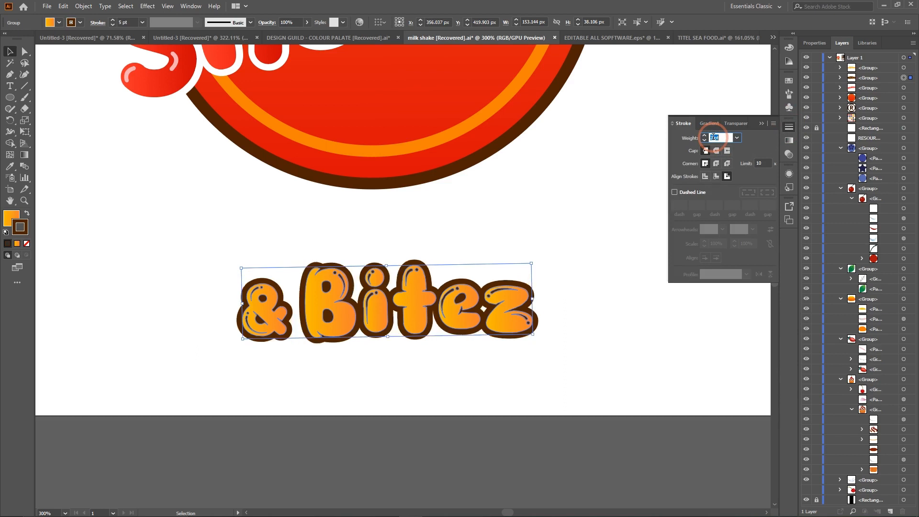
pyautogui.press('Up')
pyautogui.click(762, 124)
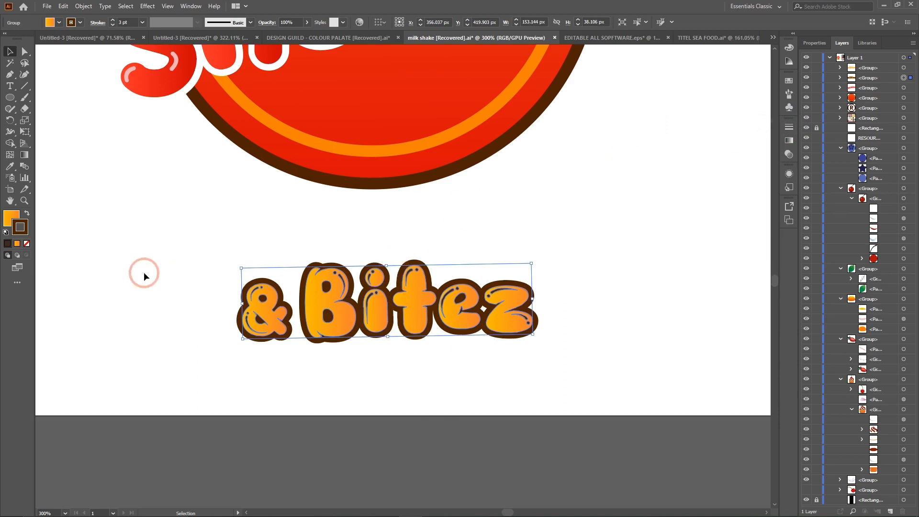
# Group the plain and outlined "& Bitez" copies and move the group onto the red badge below "shakes"
pyautogui.moveTo(177, 249); pyautogui.dragTo(613, 350)
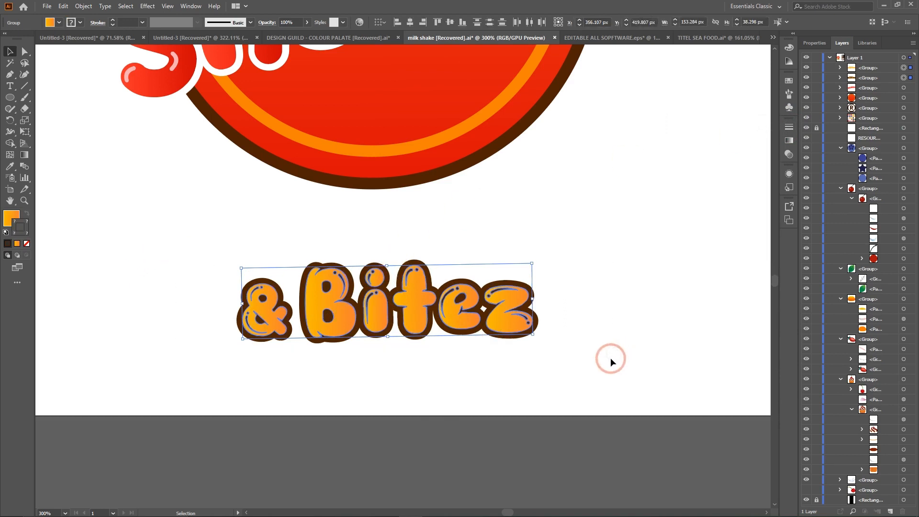
pyautogui.hotkey('ctrl', 'g')
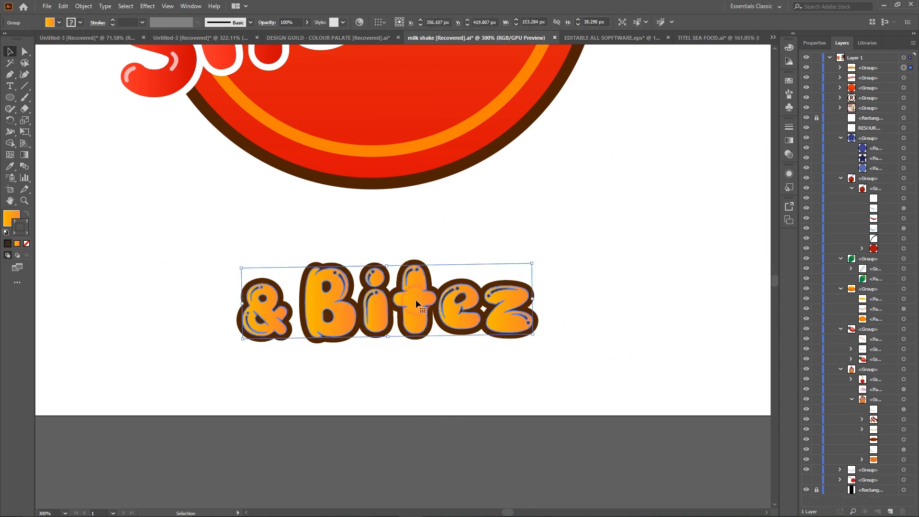
pyautogui.scroll(3, 416, 300)
pyautogui.moveTo(431, 390); pyautogui.dragTo(438, 187)
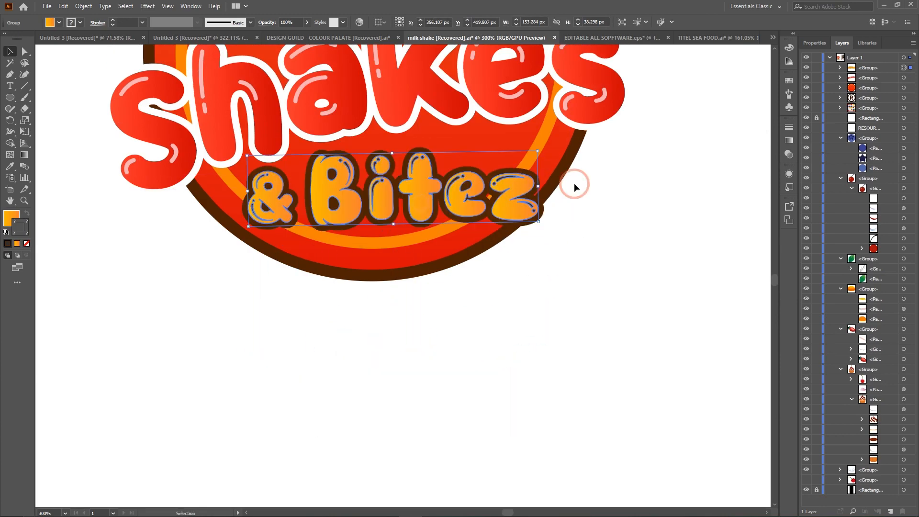
# Tilt the "& Bitez" group along the slant of "shakes", enlarge it to about 158 × 50 px and fine-tune its position
pyautogui.moveTo(544, 186); pyautogui.dragTo(507, 173)
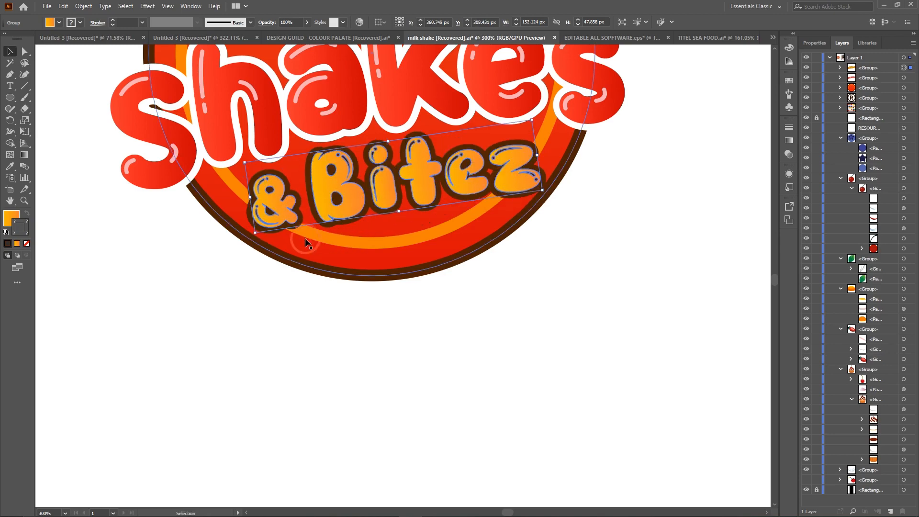
pyautogui.moveTo(255, 233); pyautogui.dragTo(244, 237)
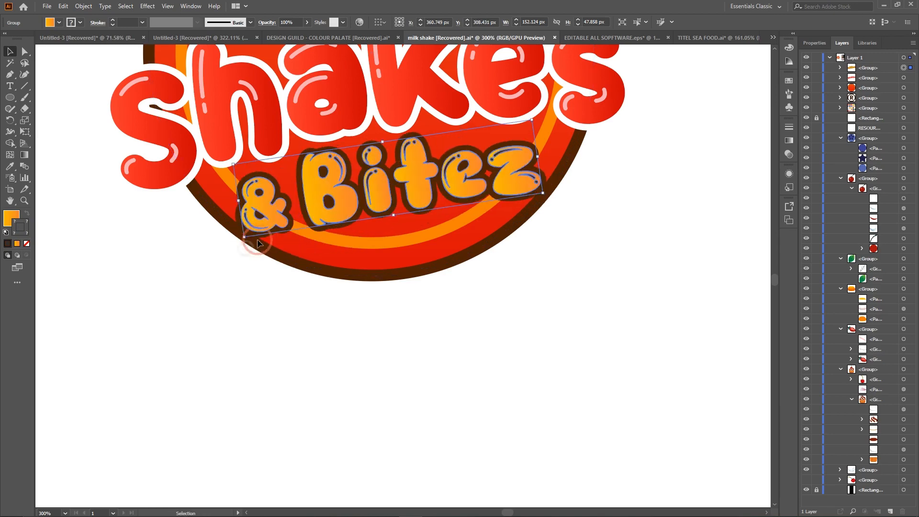
pyautogui.moveTo(323, 184); pyautogui.dragTo(327, 182)
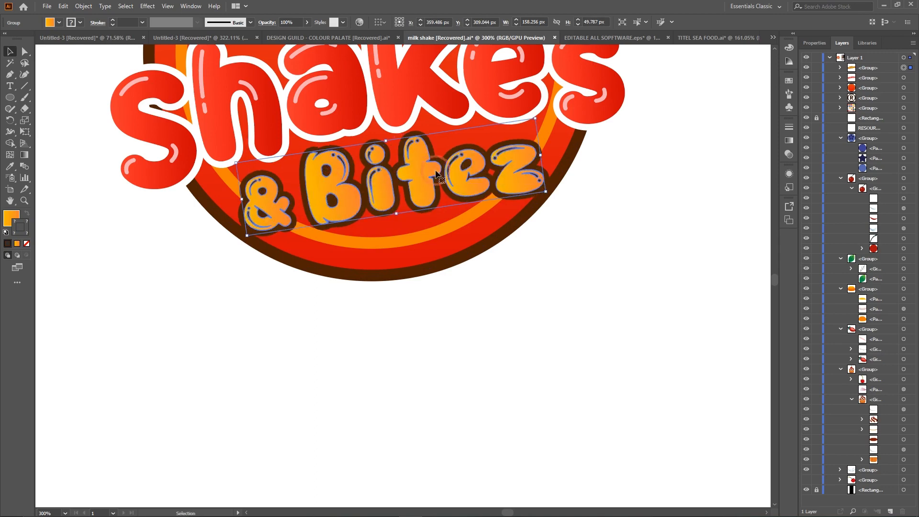
pyautogui.moveTo(456, 181); pyautogui.dragTo(456, 178)
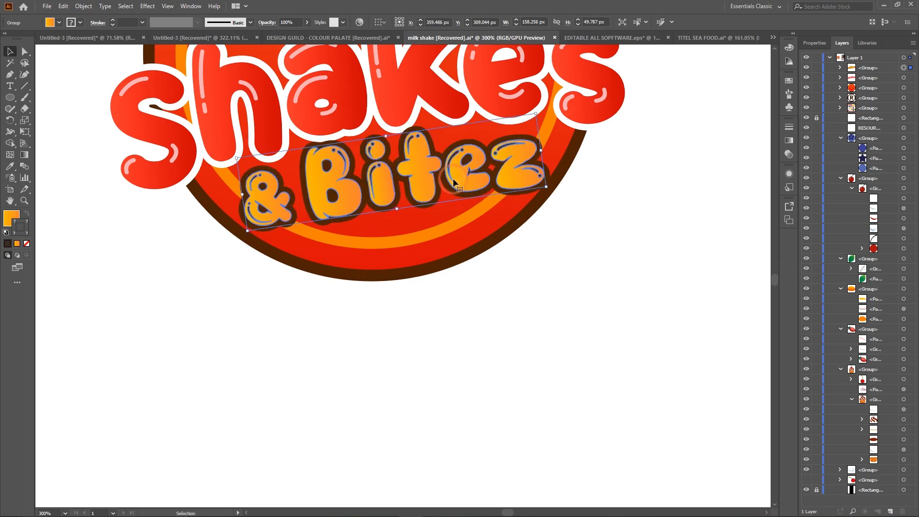
pyautogui.moveTo(387, 180); pyautogui.dragTo(387, 183)
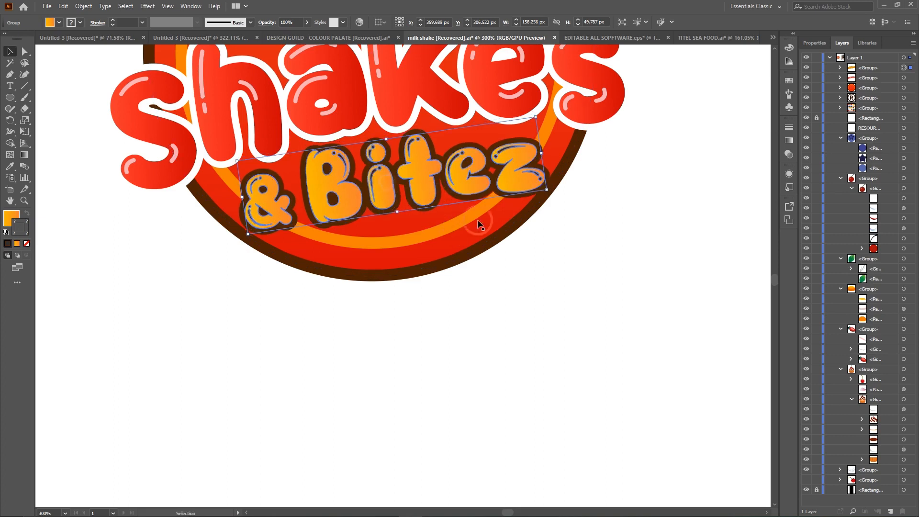
pyautogui.click(663, 197)
pyautogui.click(655, 249)
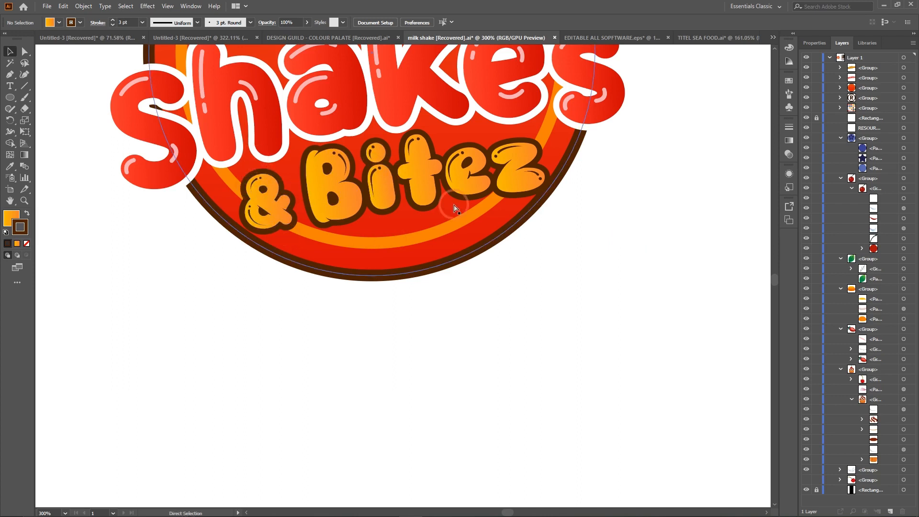
# Select the "& Bitez" group and examine the dark highlight cut-outs in its letters up close
pyautogui.click(426, 188)
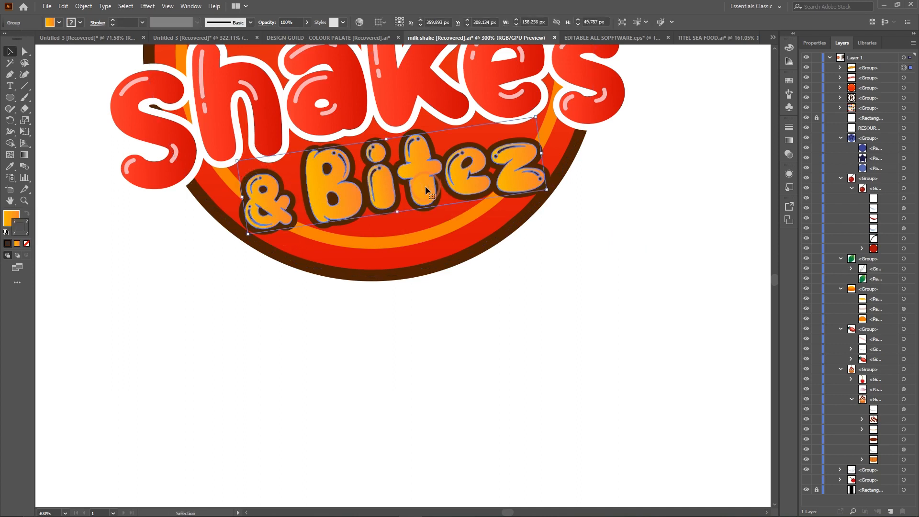
pyautogui.scroll(4, 425, 186)
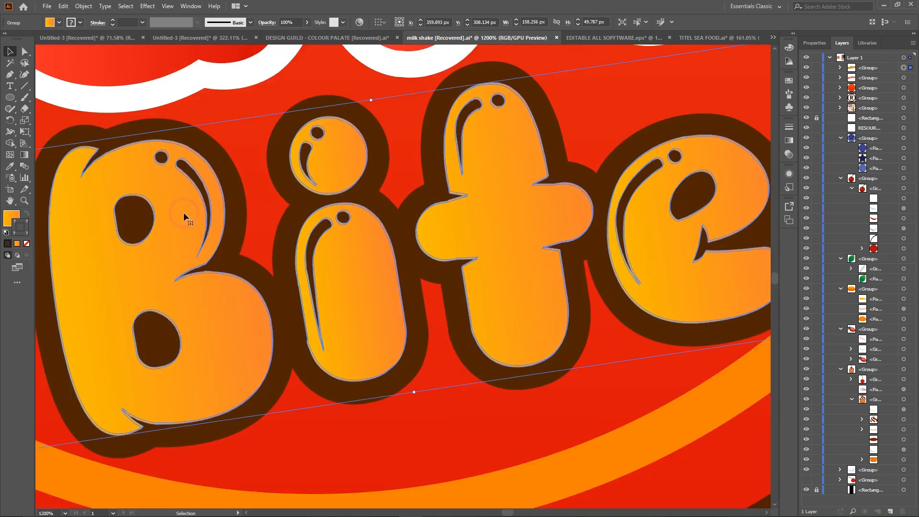
pyautogui.hscroll(-6, 177, 272)
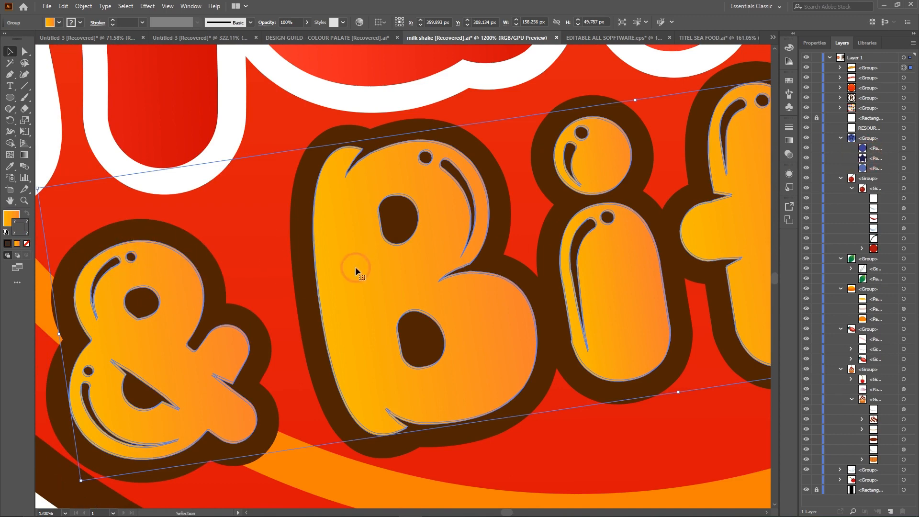
pyautogui.scroll(-2, 355, 266)
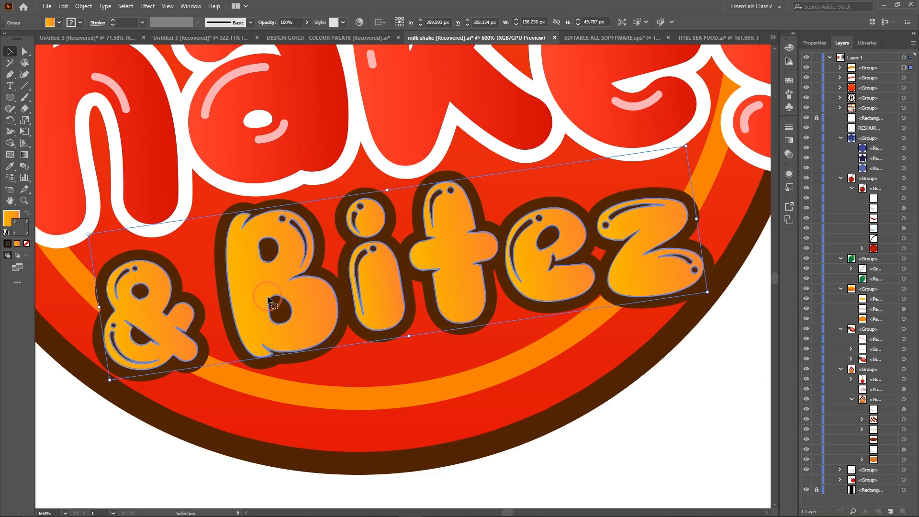
pyautogui.click(123, 454)
pyautogui.click(160, 337)
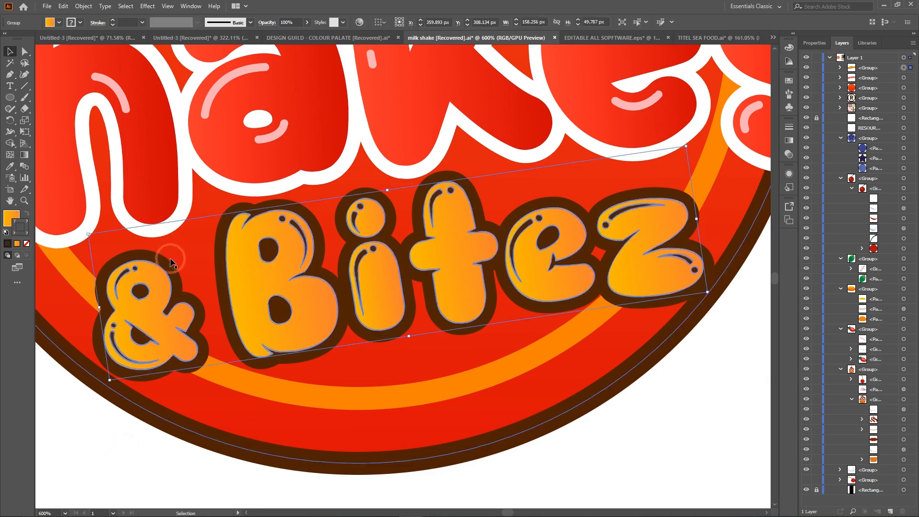
pyautogui.press('a')
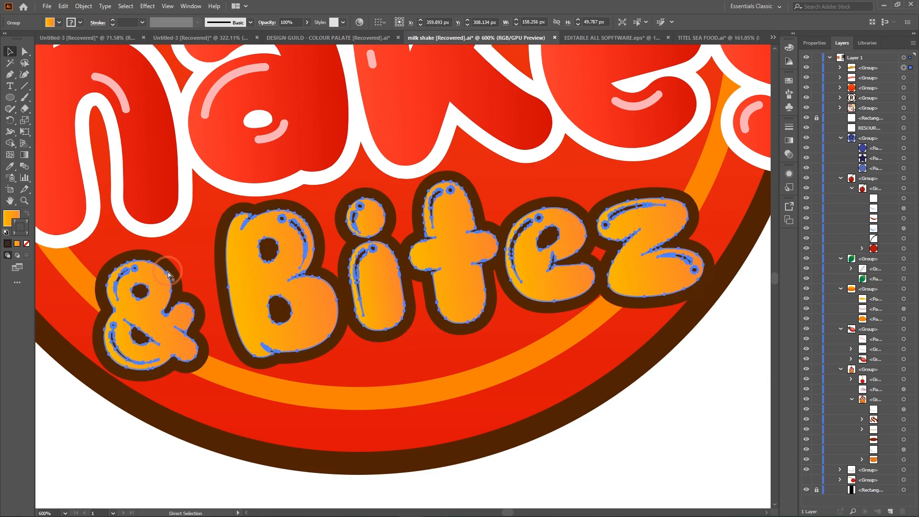
pyautogui.hotkey('ctrl', '=')
pyautogui.hotkey('ctrl', '=')
pyautogui.hscroll(-5, 167, 273)
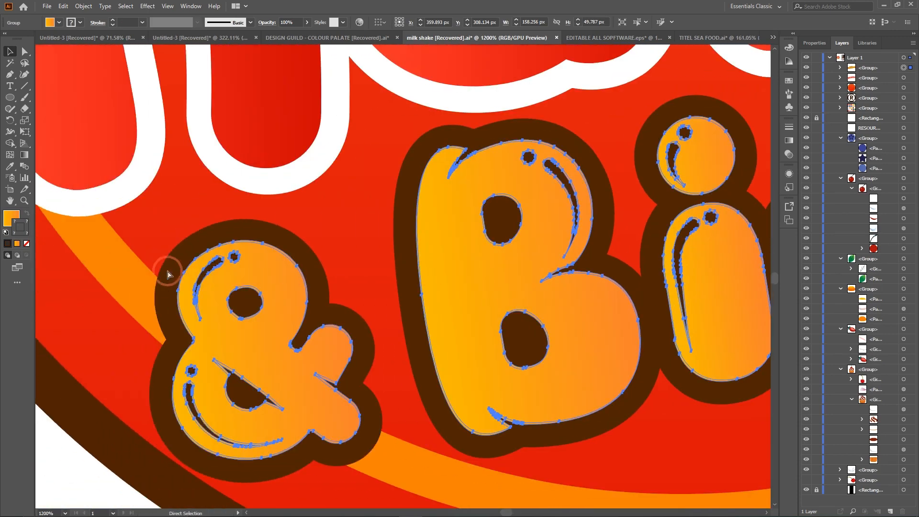
pyautogui.press('v')
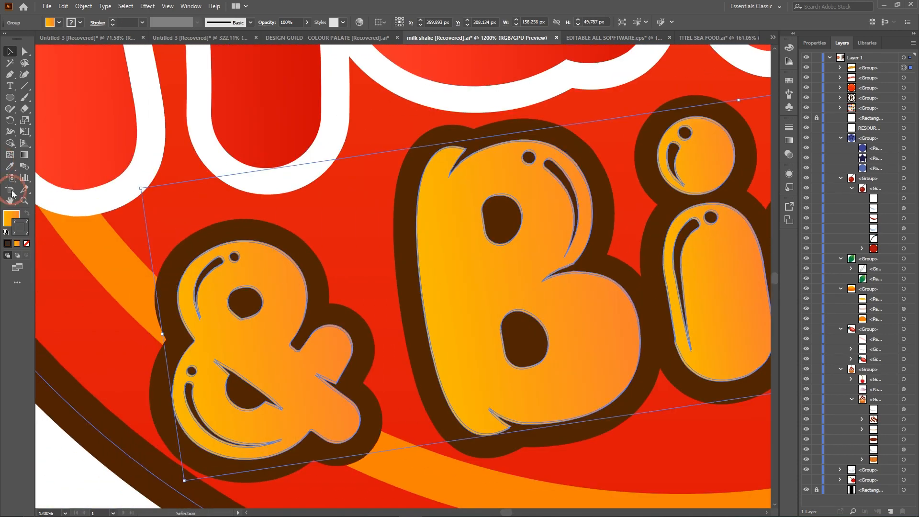
# Try to fill the ampersand's upper highlight cut-out with the Shape Builder tool, and undo it
pyautogui.click(10, 143)
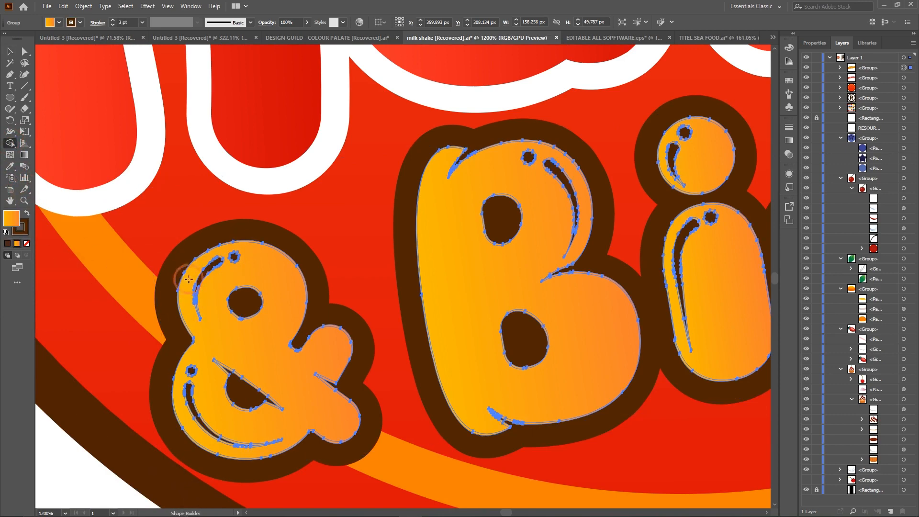
pyautogui.click(207, 271)
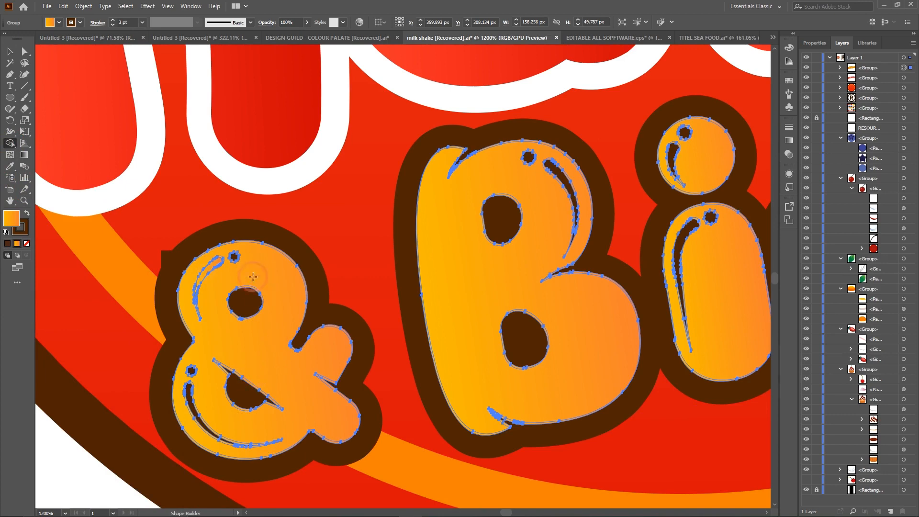
pyautogui.hotkey('ctrl', 'z')
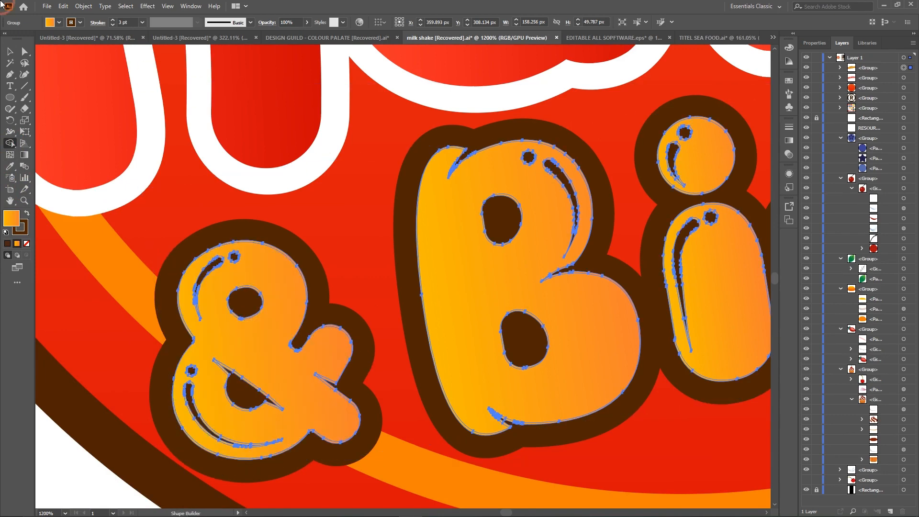
pyautogui.click(10, 55)
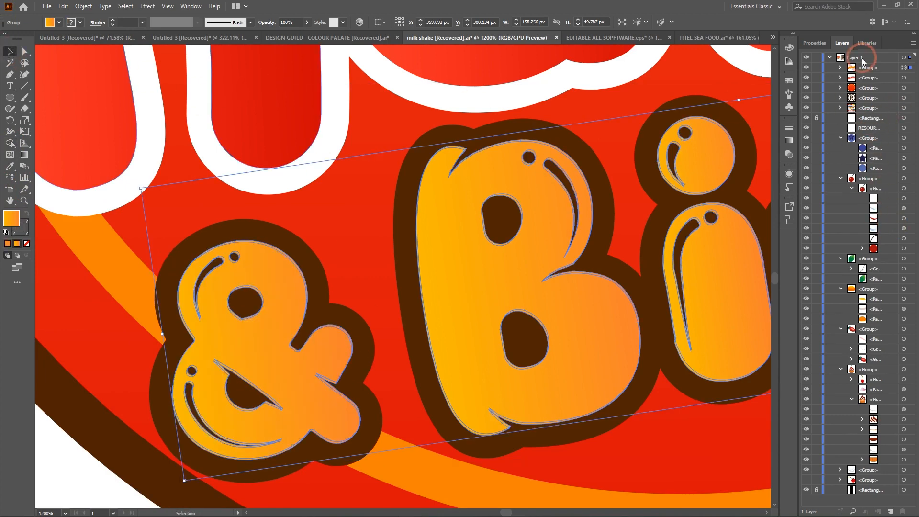
# Target only the orange lettering inside the "& Bitez" group and fill the ampersand's highlight cut-outs as separate shapes with Shape Builder
pyautogui.click(840, 68)
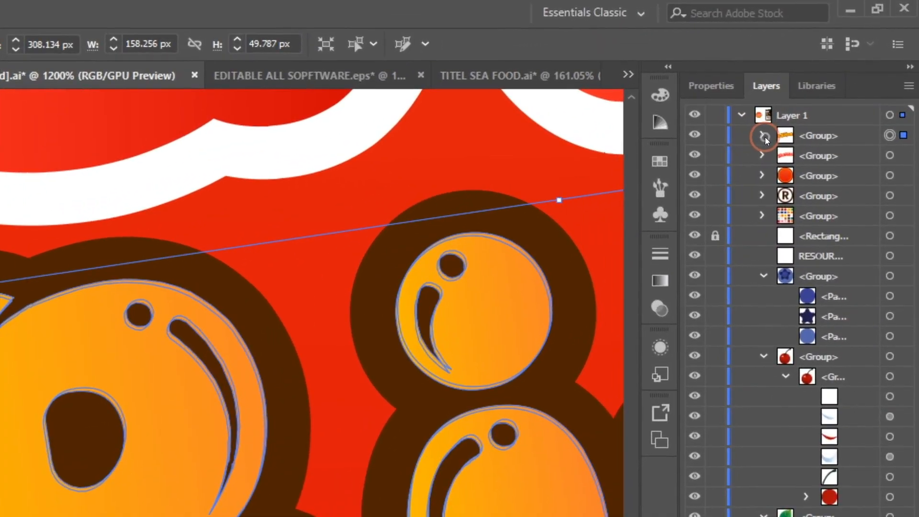
pyautogui.click(879, 155)
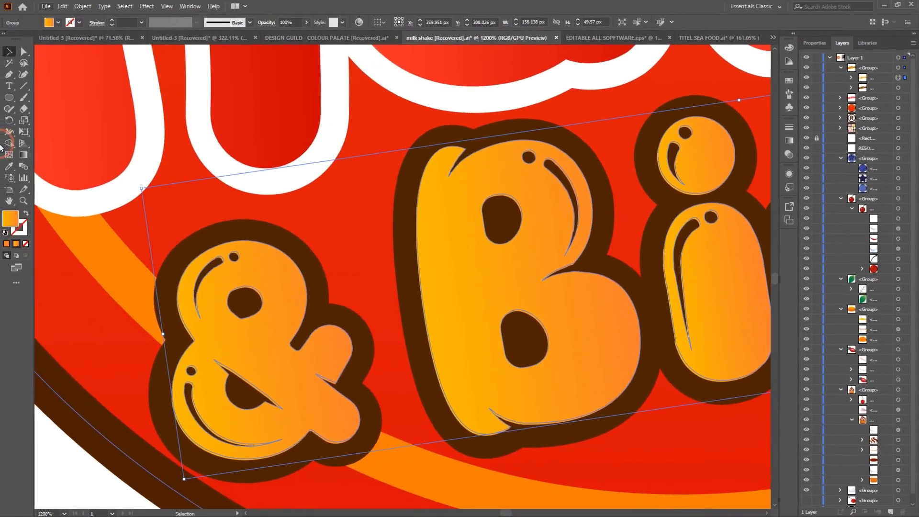
pyautogui.click(10, 142)
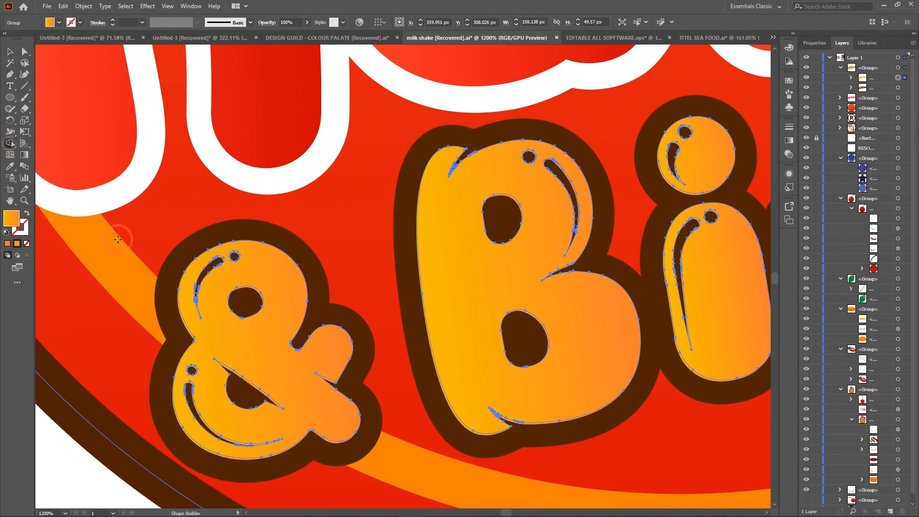
pyautogui.click(204, 274)
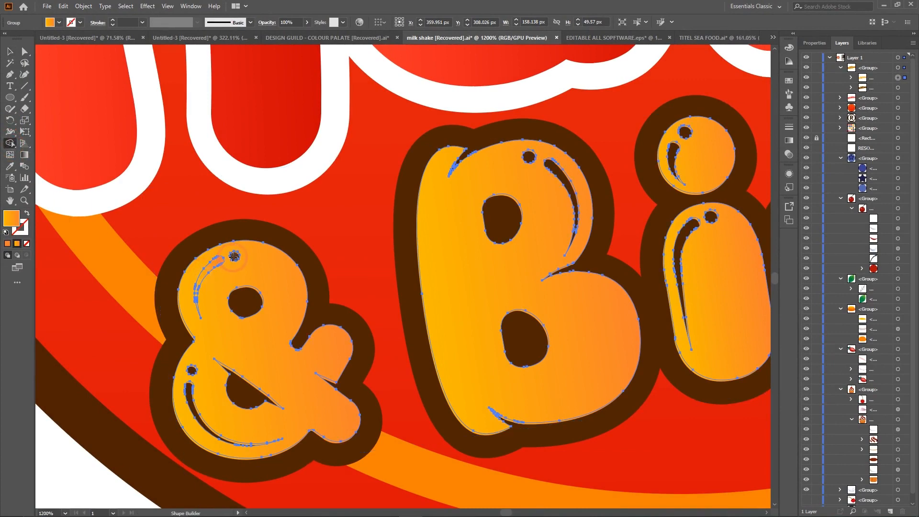
pyautogui.click(192, 370)
pyautogui.click(189, 394)
# Fill the highlight cut-outs in the letters "B", "i" and "t" with Shape Builder
pyautogui.hscroll(3, 421, 359)
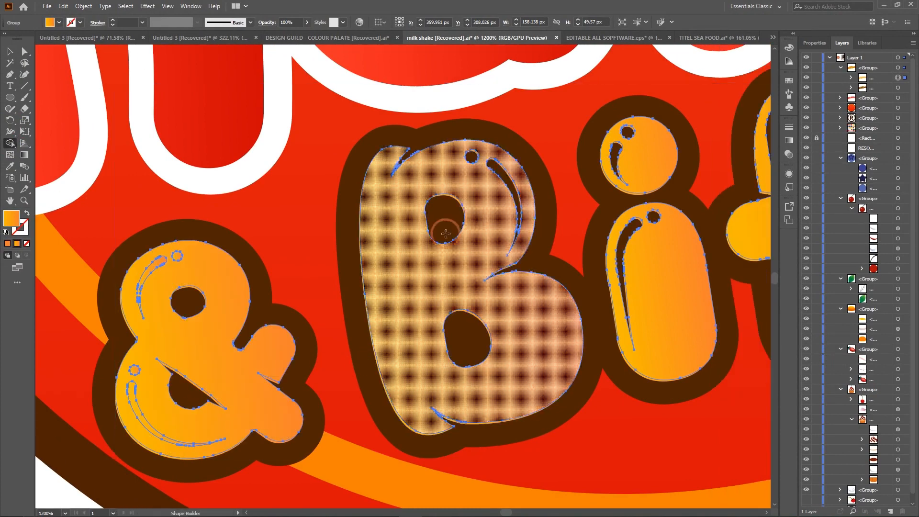
pyautogui.click(500, 172)
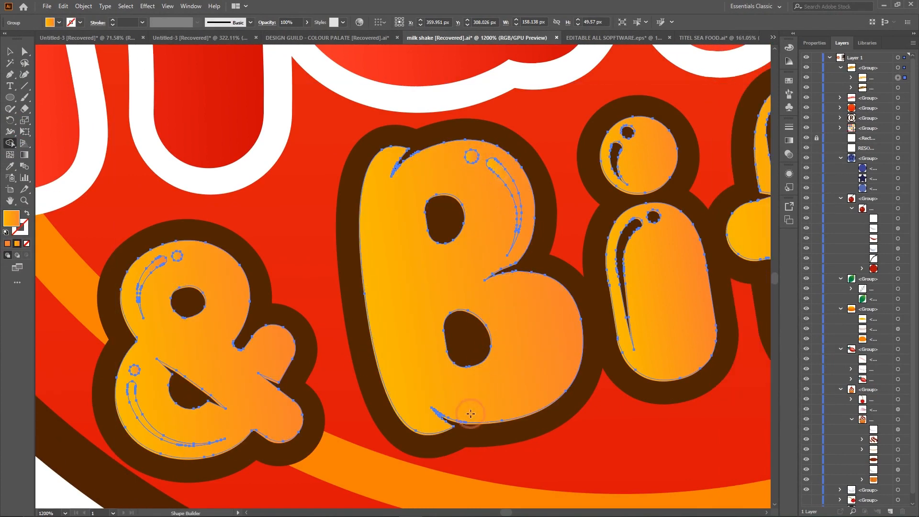
pyautogui.hscroll(5, 575, 313)
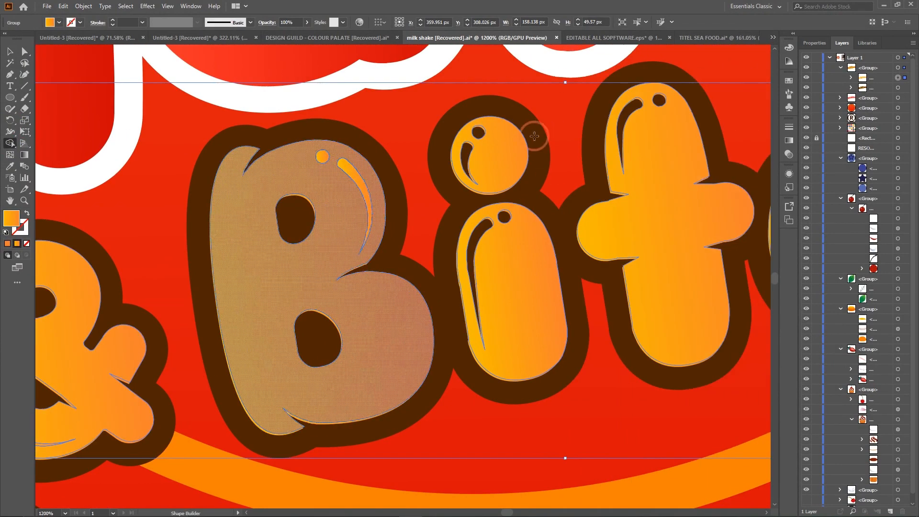
pyautogui.click(465, 155)
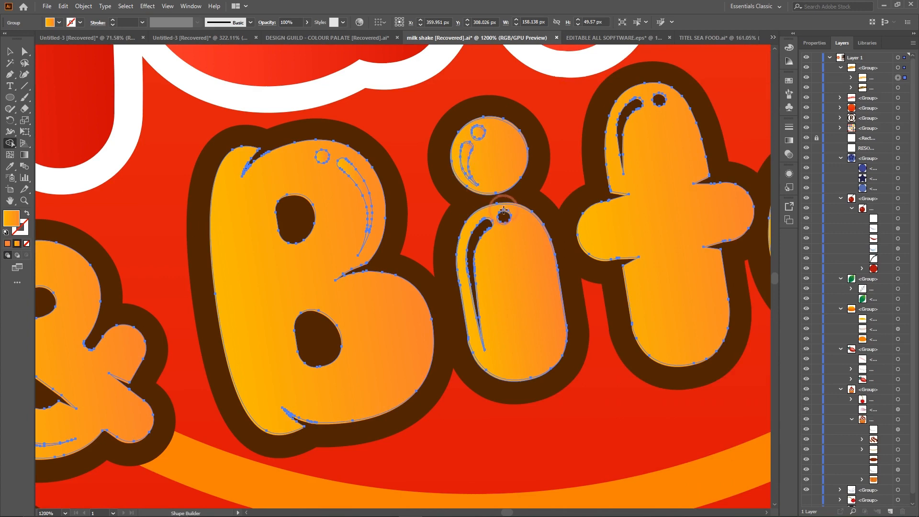
pyautogui.click(484, 229)
pyautogui.click(630, 120)
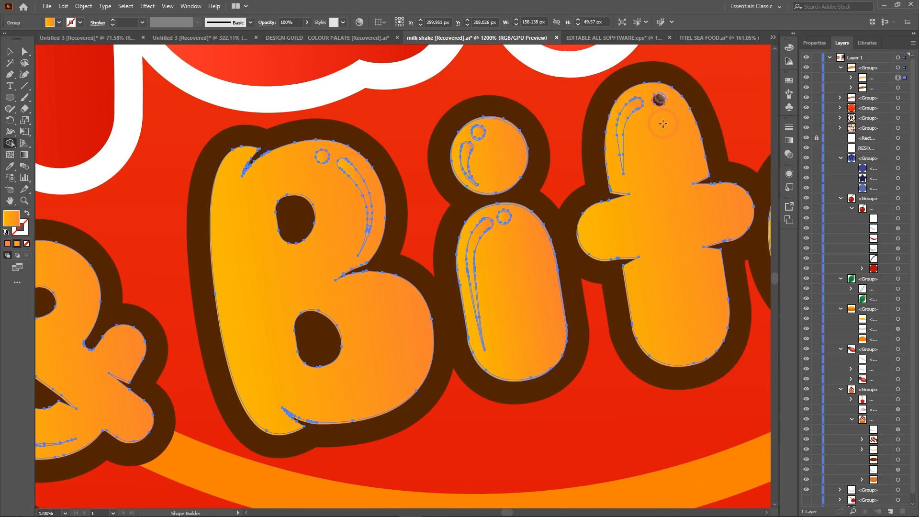
# Fill the highlight cut-outs in the letters "e" and "z" of "Bitez" with Shape Builder
pyautogui.hscroll(8, 663, 124)
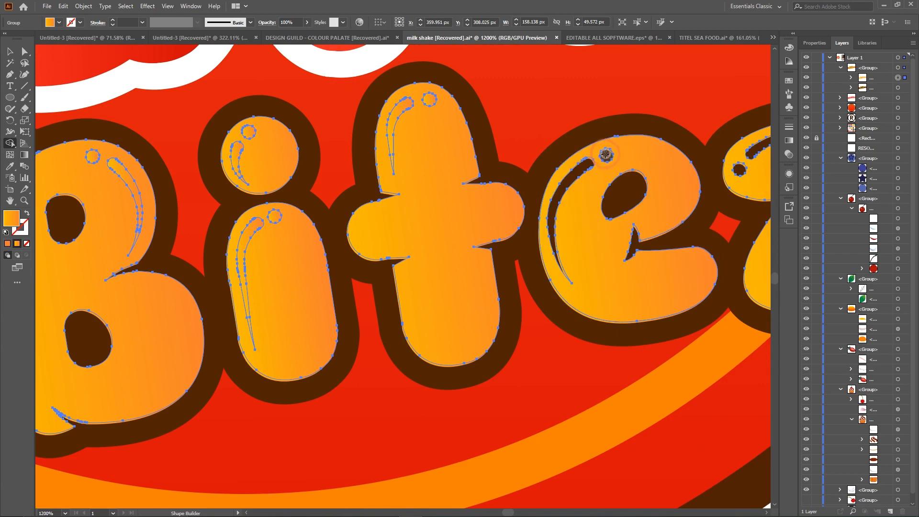
pyautogui.click(579, 173)
pyautogui.hscroll(6, 671, 246)
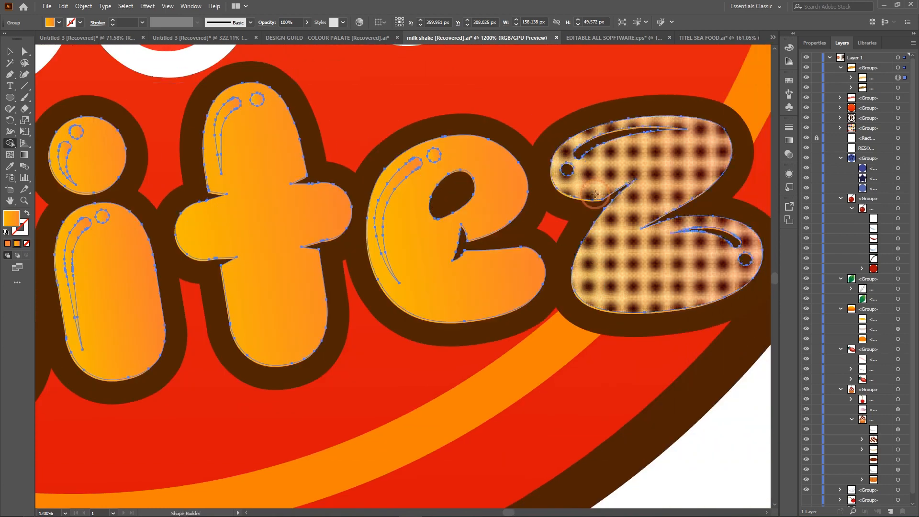
pyautogui.click(595, 194)
pyautogui.click(567, 169)
pyautogui.click(597, 152)
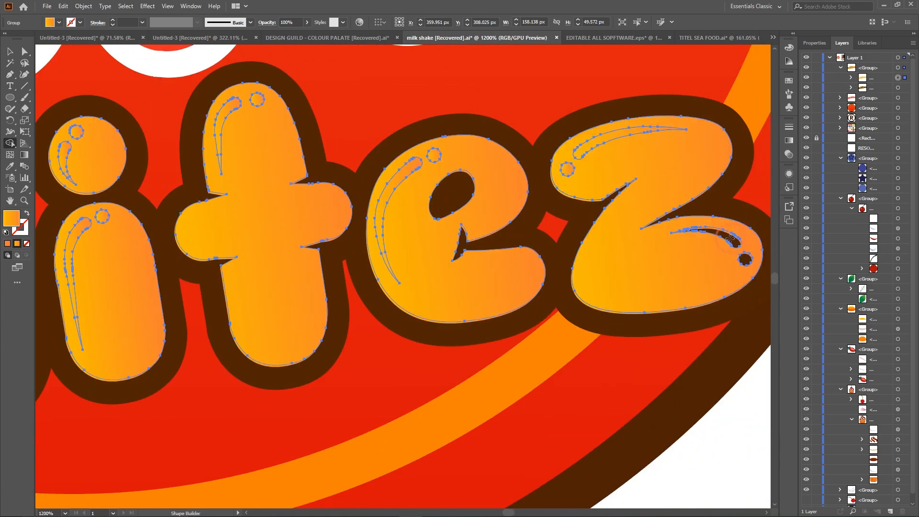
pyautogui.press('v')
pyautogui.keyDown('alt'); pyautogui.scroll(-3, 541, 259); pyautogui.keyUp('alt')
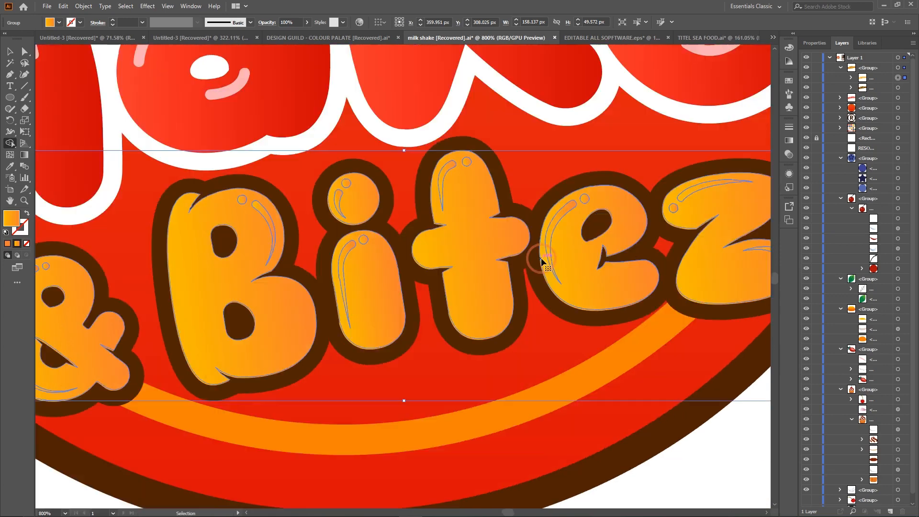
pyautogui.hscroll(-5, 530, 260)
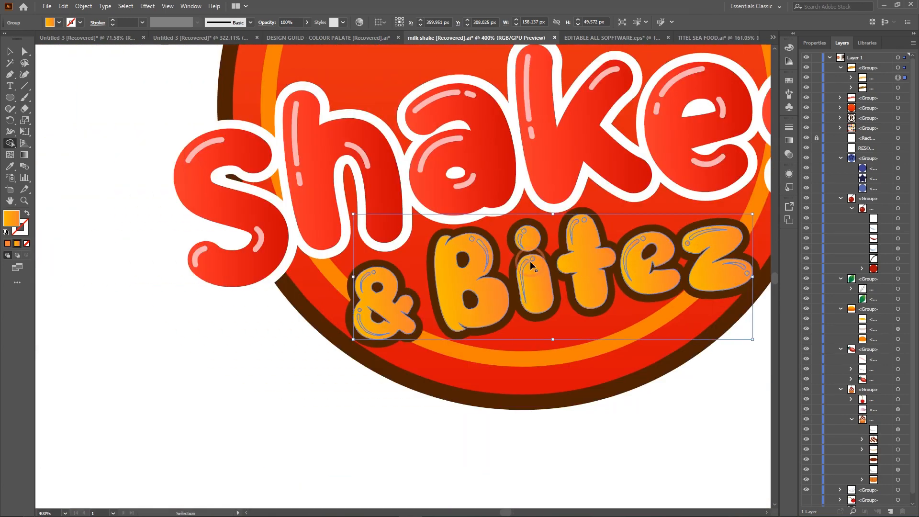
pyautogui.hotkey('shift', 'm')
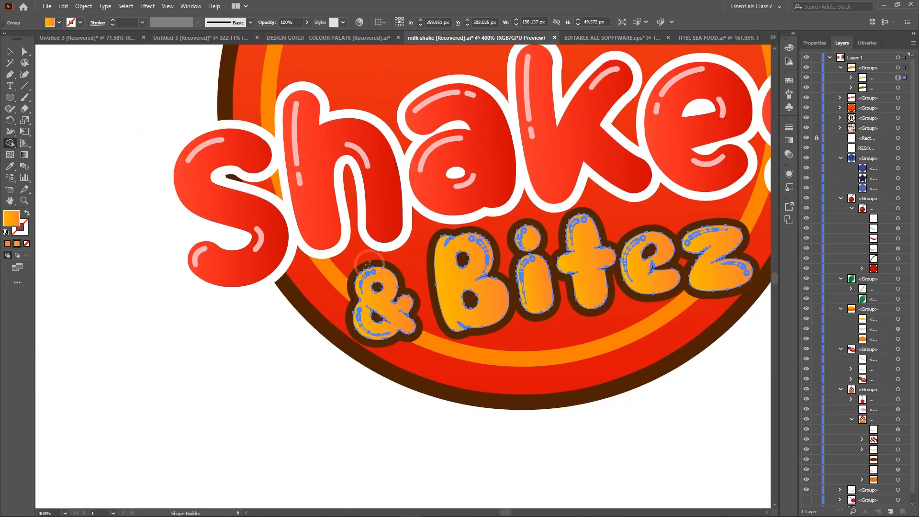
# Clear the selection and directly select only the highlight shapes of the ampersand and the "B"
pyautogui.click(25, 51)
pyautogui.click(346, 374)
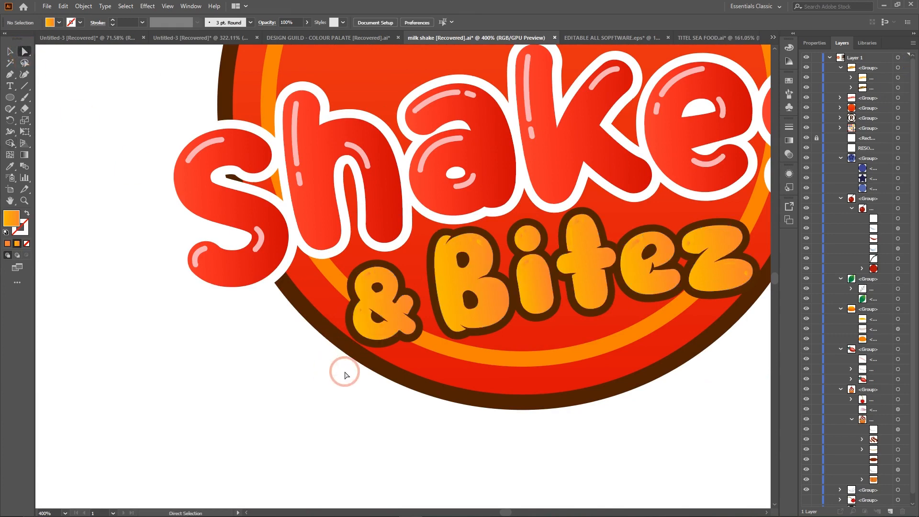
pyautogui.hotkey('ctrl', '=')
pyautogui.hotkey('ctrl', '=')
pyautogui.hotkey('ctrl', '=')
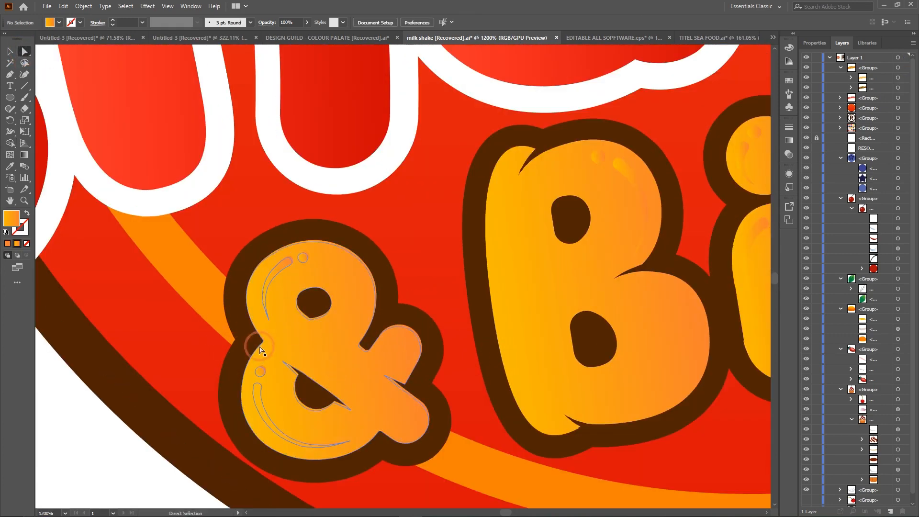
pyautogui.keyDown('ctrl'); pyautogui.click(295, 265); pyautogui.keyUp('ctrl')
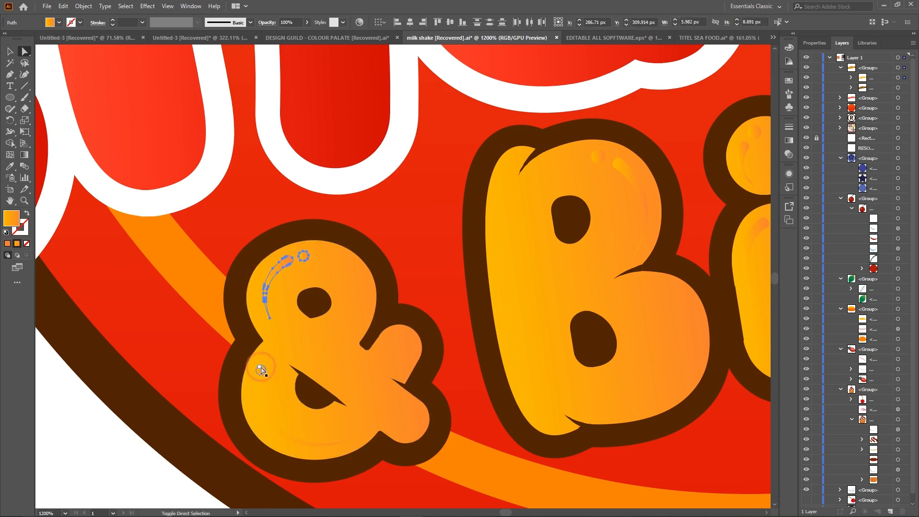
pyautogui.keyDown('shift'); pyautogui.click(263, 404); pyautogui.keyUp('shift')
pyautogui.keyDown('shift'); pyautogui.click(259, 398); pyautogui.keyUp('shift')
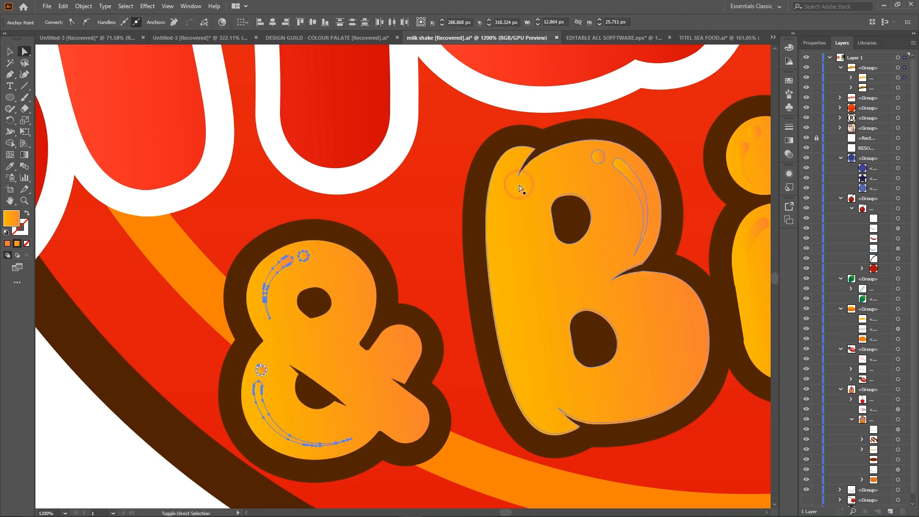
pyautogui.keyDown('shift'); pyautogui.click(624, 170); pyautogui.keyUp('shift')
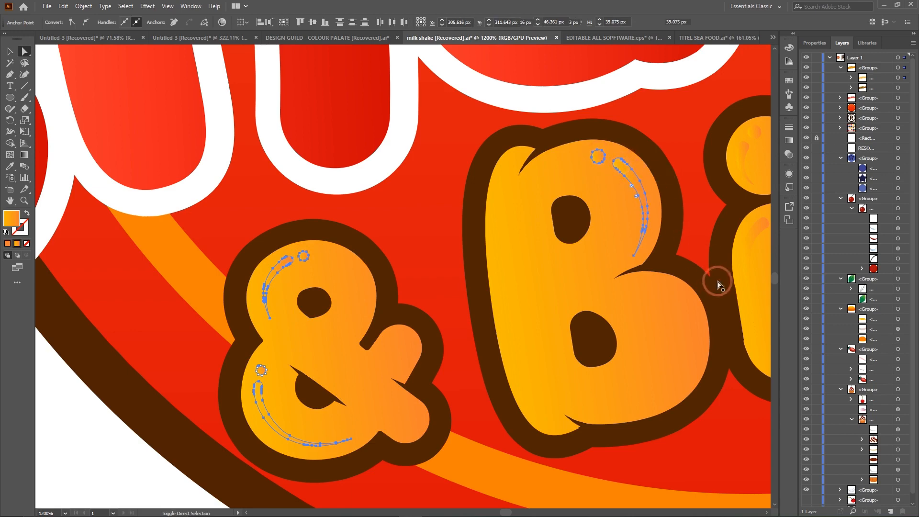
# Add the highlight curves and dots of "i", "t", "e" and "z" to the selection
pyautogui.hscroll(5, 714, 225)
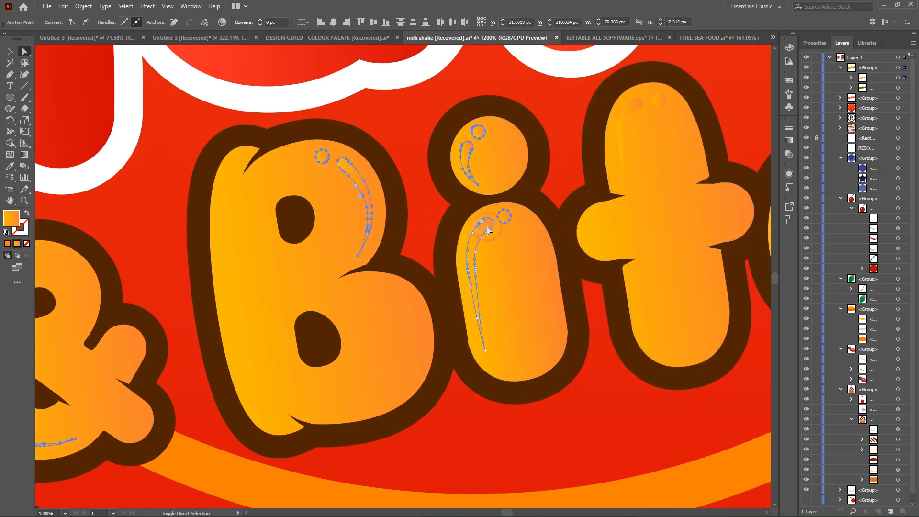
pyautogui.hscroll(5, 664, 151)
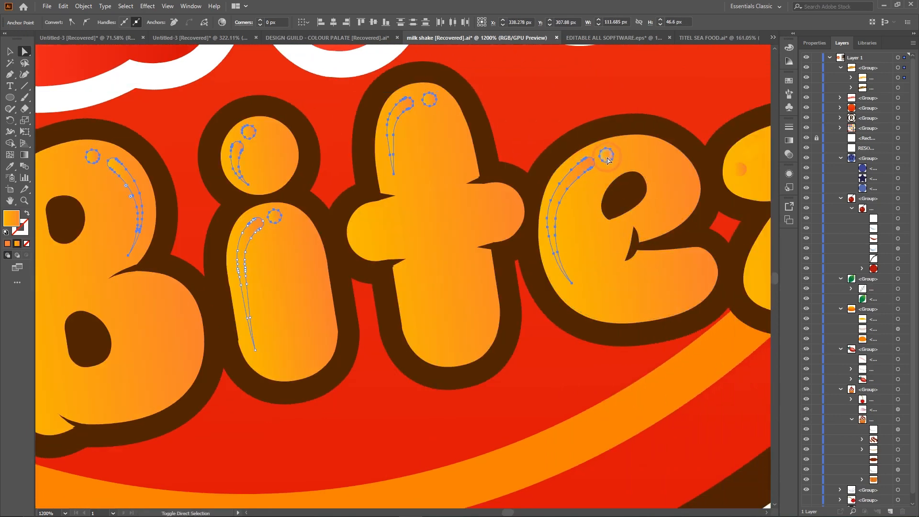
pyautogui.hscroll(5, 608, 159)
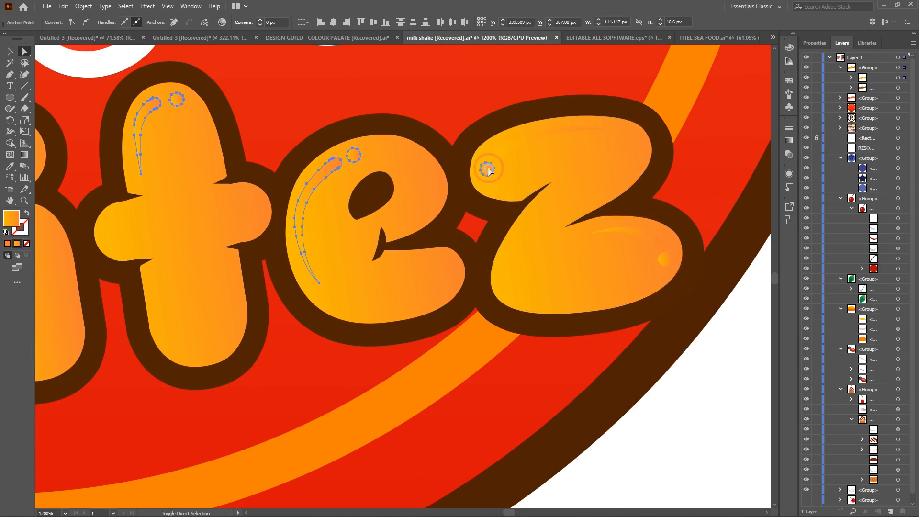
pyautogui.keyDown('shift'); pyautogui.click(514, 148); pyautogui.keyUp('shift')
pyautogui.keyDown('shift'); pyautogui.click(664, 259); pyautogui.keyUp('shift')
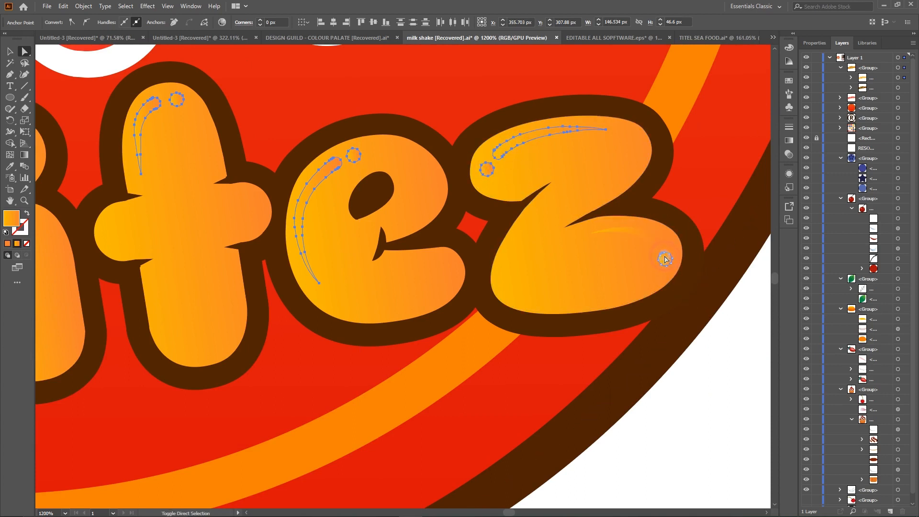
pyautogui.keyDown('shift'); pyautogui.click(644, 233); pyautogui.keyUp('shift')
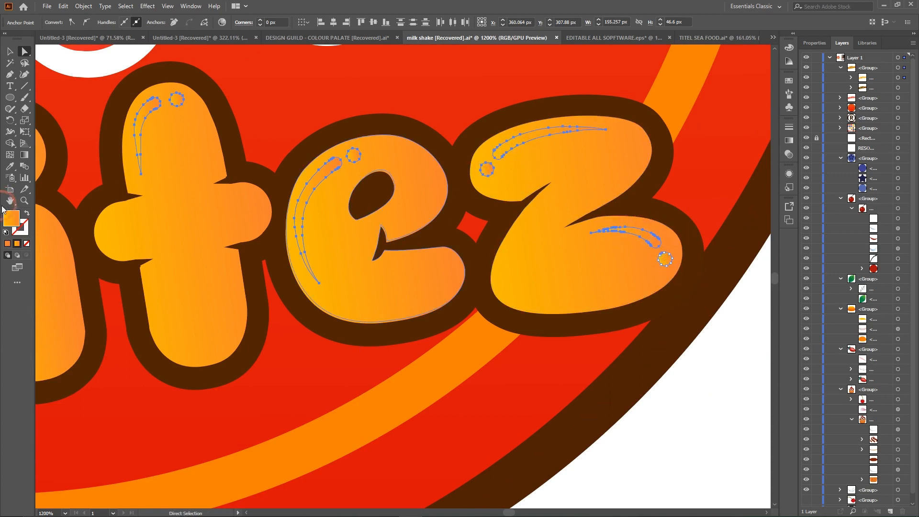
# Try a pale peach fill, FFD7B3, on all selected highlights, examine it on the badge, and undo it
pyautogui.doubleClick(10, 225)
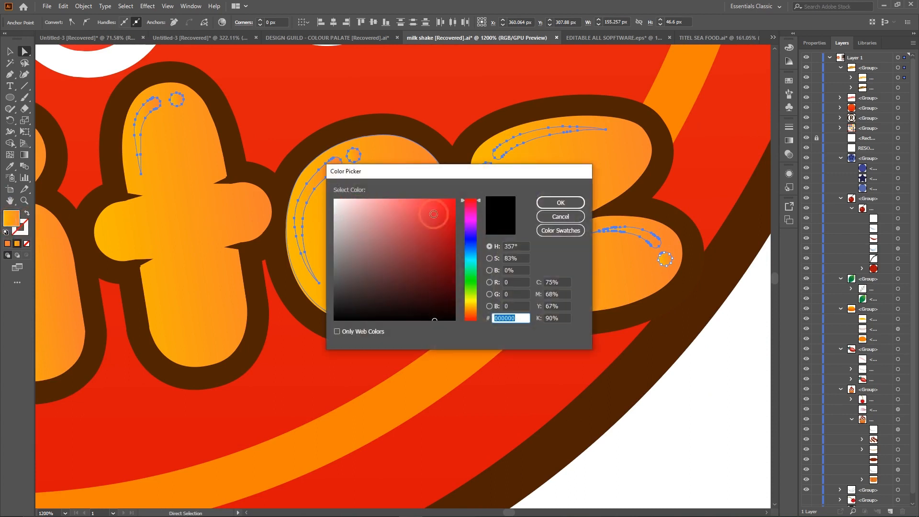
pyautogui.click(474, 310)
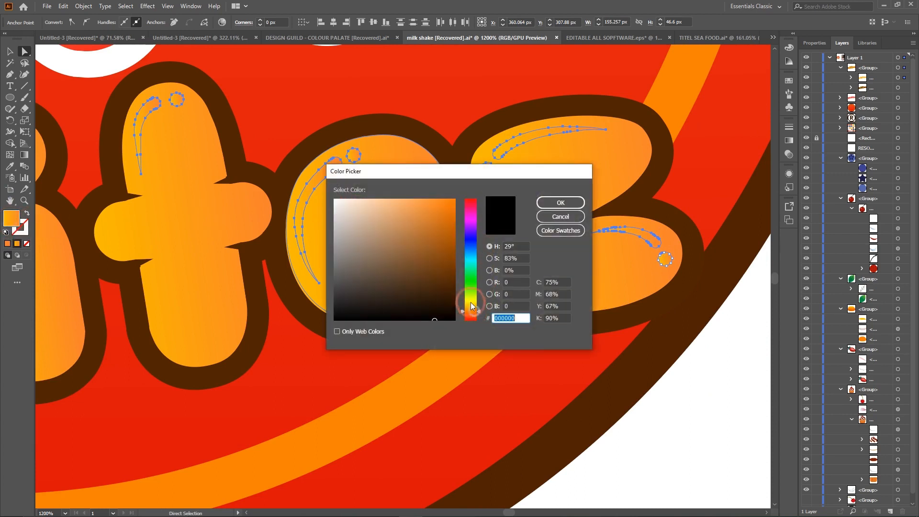
pyautogui.click(377, 197)
pyautogui.moveTo(376, 196); pyautogui.dragTo(385, 196)
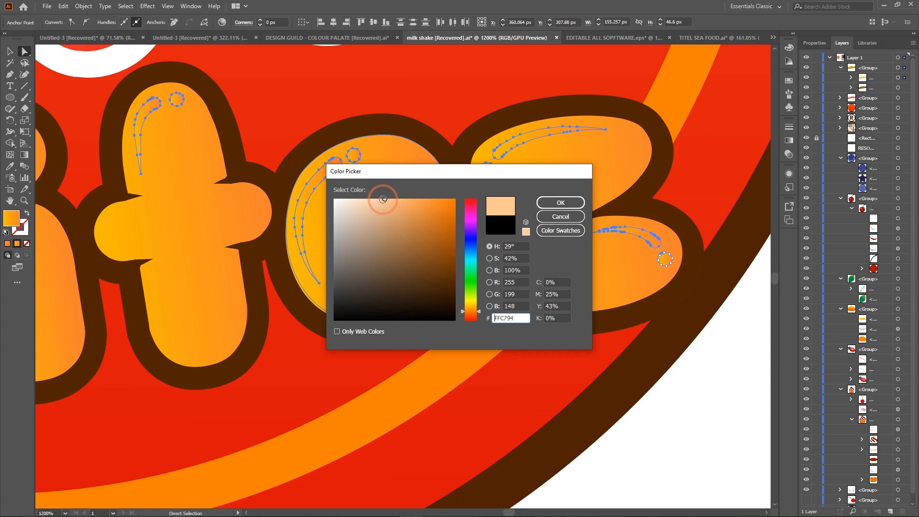
pyautogui.moveTo(383, 199)
pyautogui.mouseDown()
pyautogui.moveTo(369, 206)
pyautogui.moveTo(371, 195)
pyautogui.mouseUp()
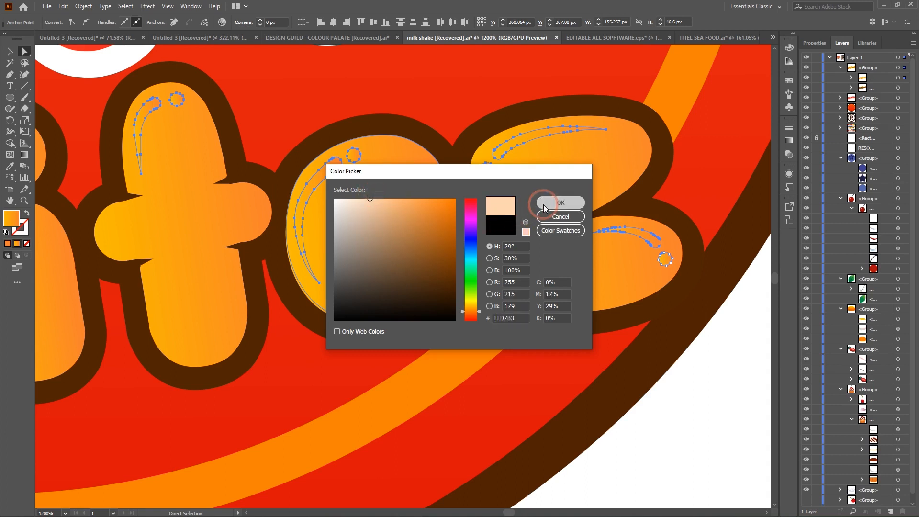
pyautogui.click(546, 203)
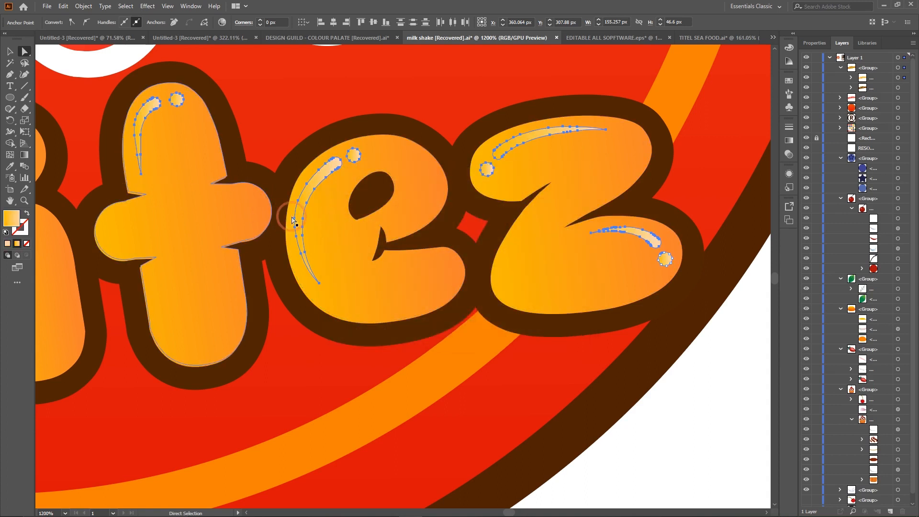
pyautogui.hotkey('ctrl', '-')
pyautogui.hotkey('ctrl', '-')
pyautogui.hotkey('ctrl', '-')
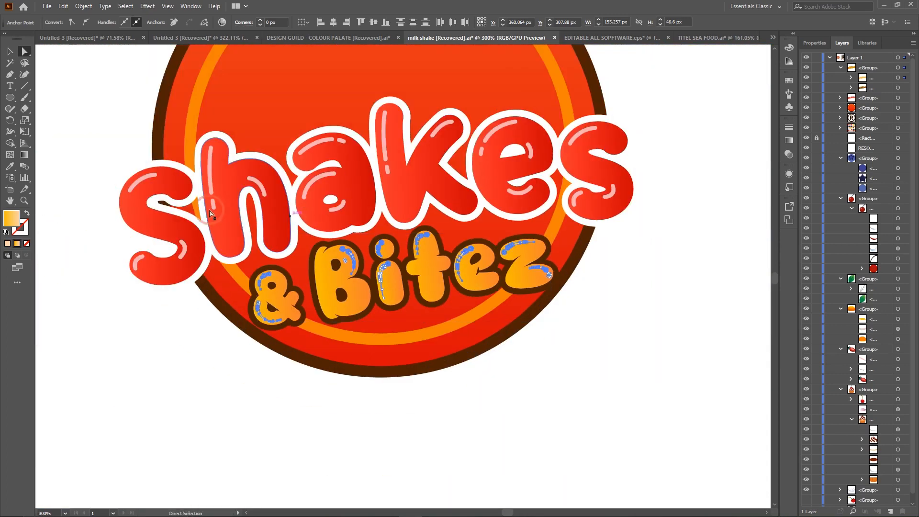
pyautogui.click(293, 436)
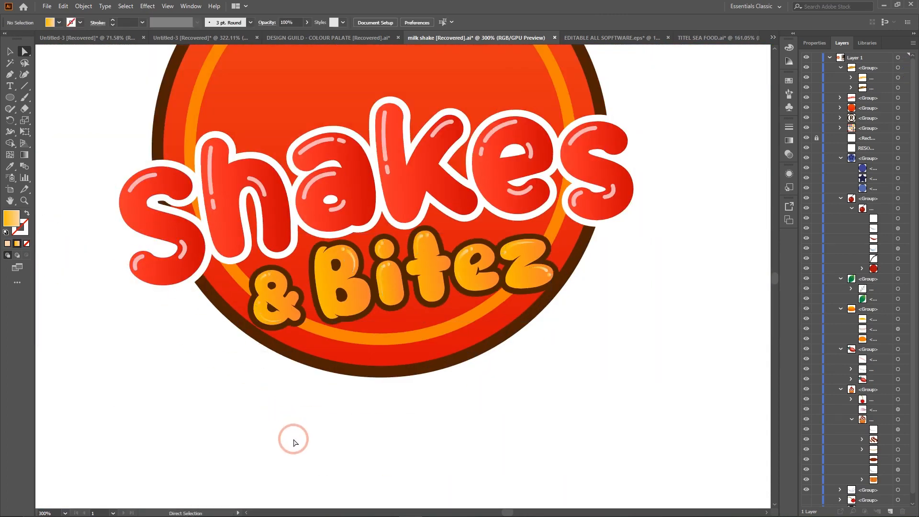
pyautogui.hotkey('ctrl', '+')
pyautogui.hotkey('ctrl', '+')
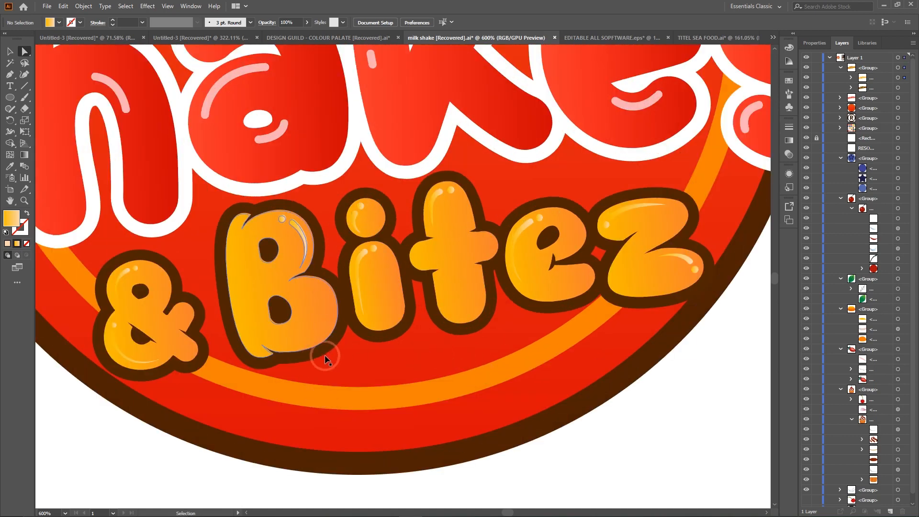
pyautogui.hotkey('ctrl', 'z')
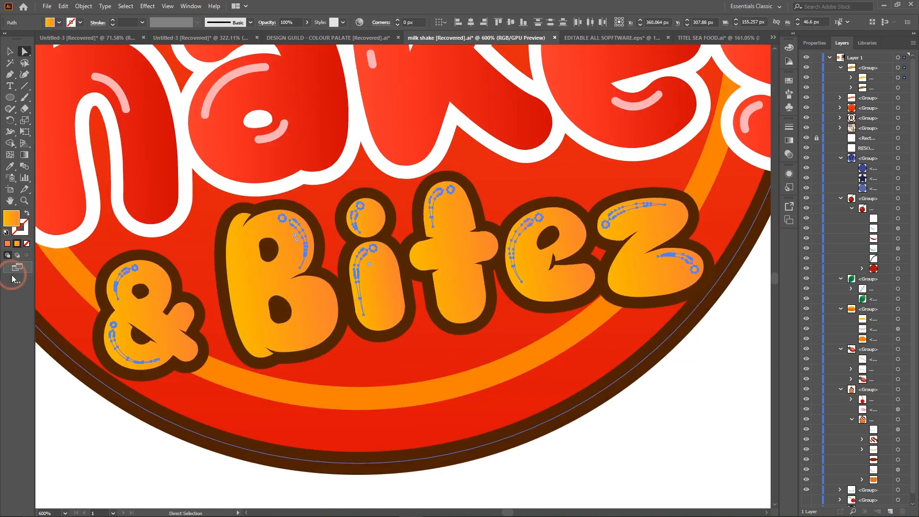
# Replace the gradient on the selected "& Bitez" highlights with a solid pale peach fill and clear the selection
pyautogui.doubleClick(11, 221)
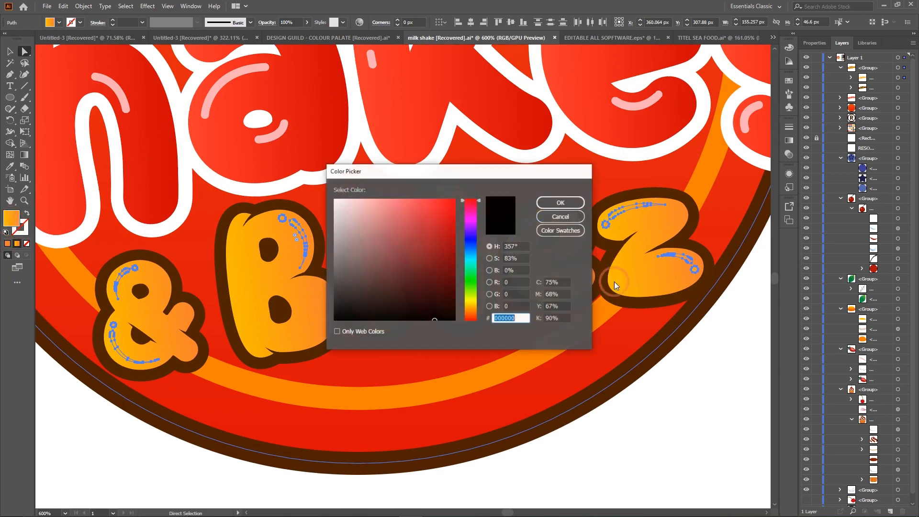
pyautogui.click(472, 310)
pyautogui.click(372, 200)
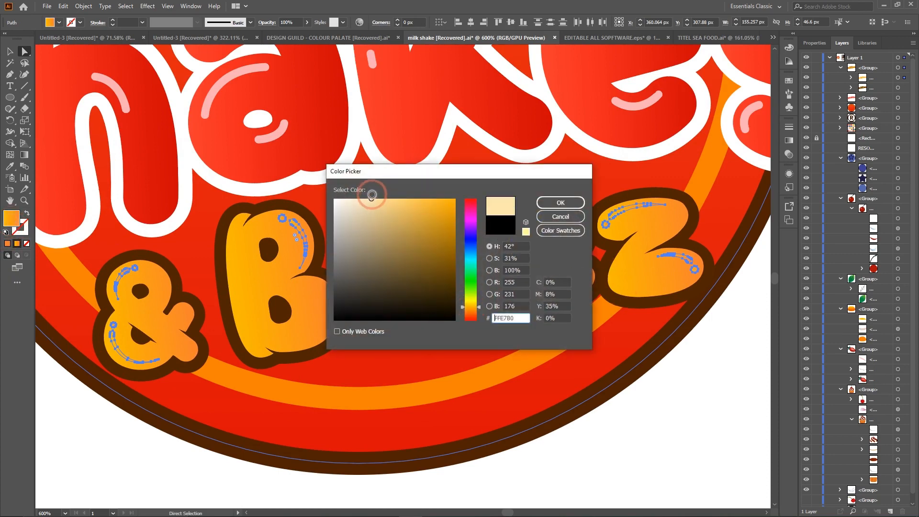
pyautogui.click(493, 327)
pyautogui.click(472, 310)
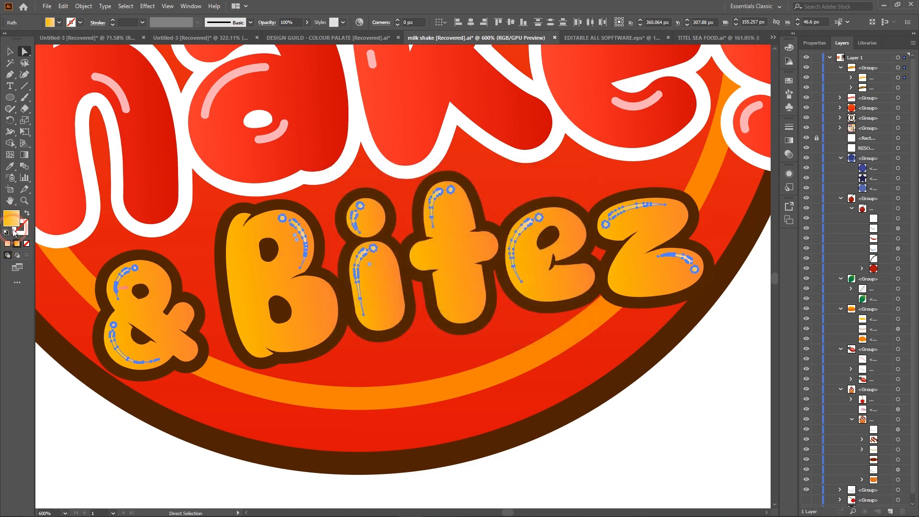
pyautogui.click(7, 244)
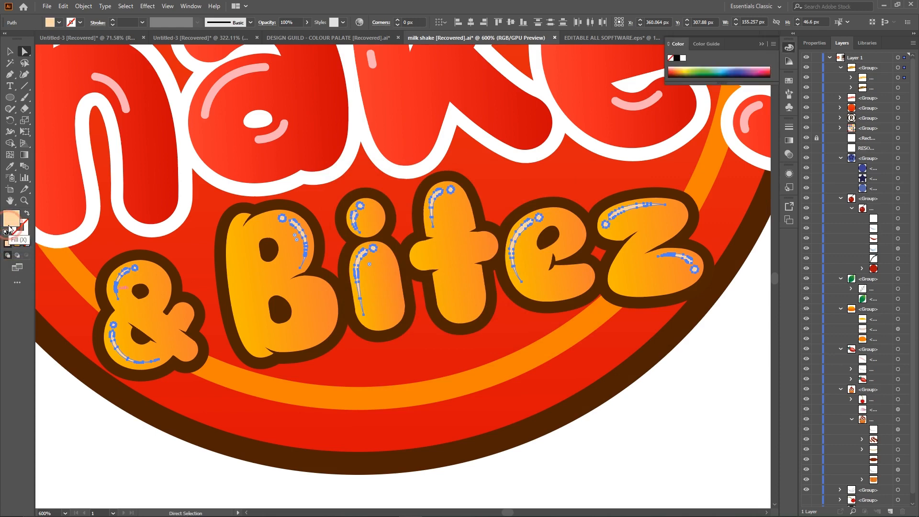
pyautogui.click(684, 382)
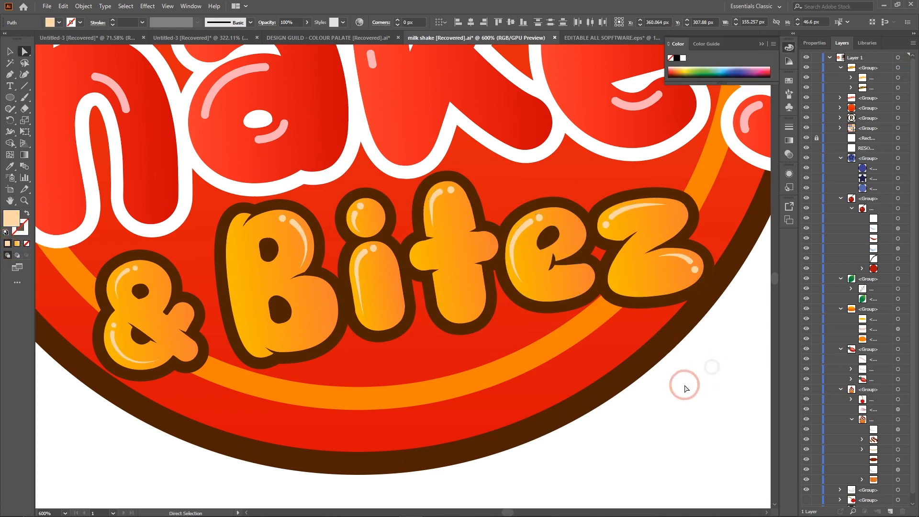
# Examine the recoloured "& Bitez" highlights up close and against the whole badge
pyautogui.hotkey('ctrl', '-')
pyautogui.hotkey('ctrl', '-')
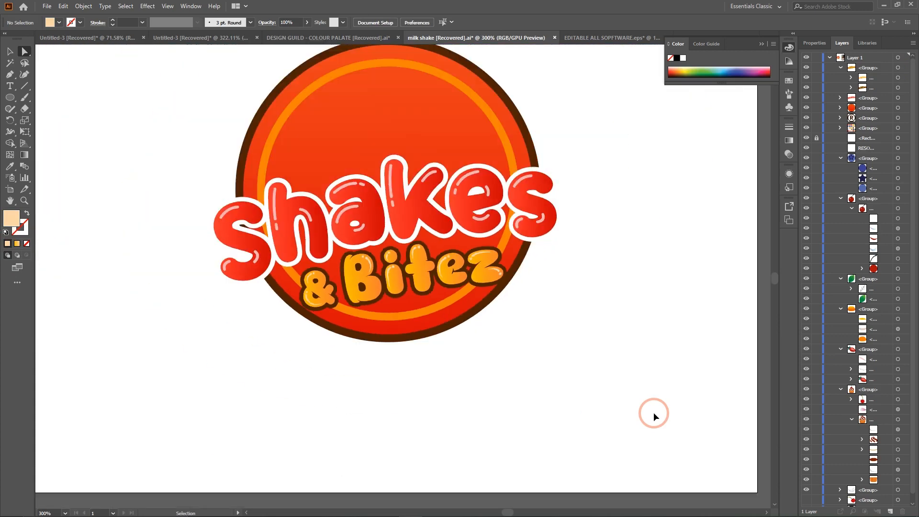
pyautogui.hotkey('ctrl', '+')
pyautogui.hotkey('ctrl', '+')
pyautogui.hotkey('ctrl', '+')
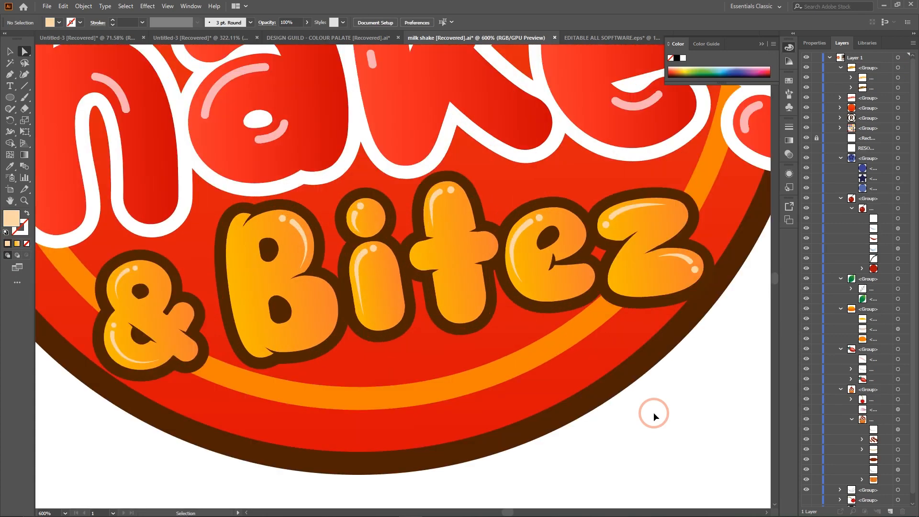
pyautogui.hotkey('ctrl', '-')
pyautogui.hotkey('ctrl', '-')
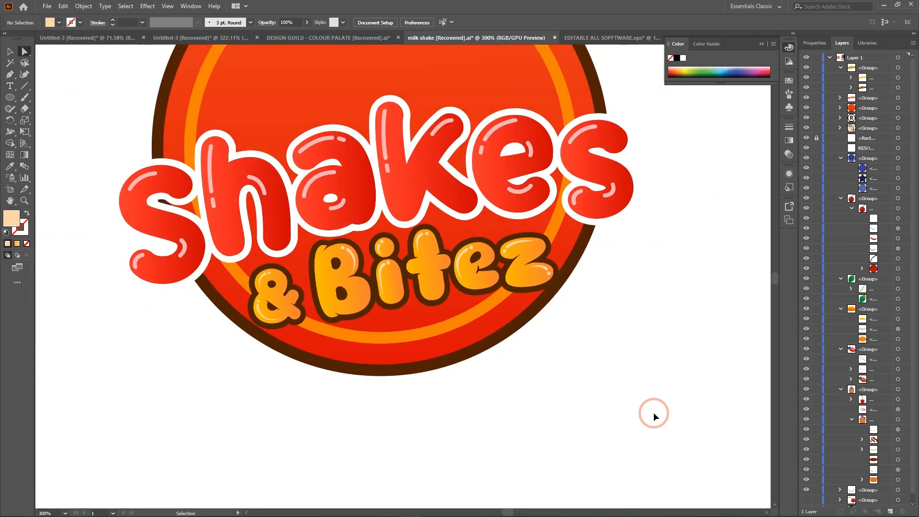
pyautogui.hotkey('ctrl', '-')
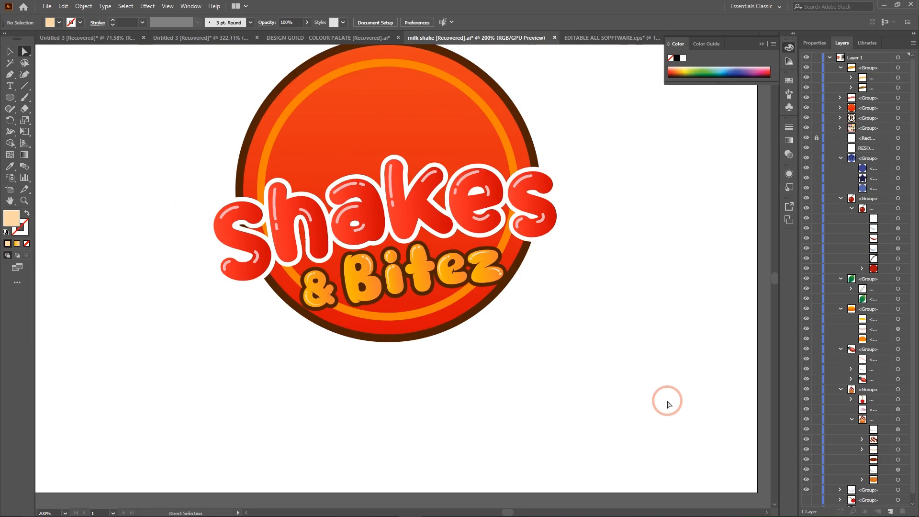
pyautogui.hotkey('ctrl', '-')
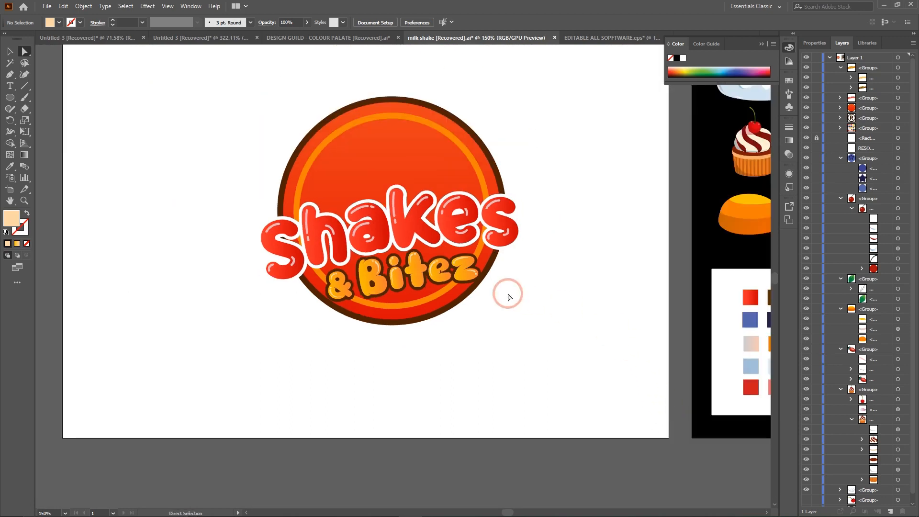
# Directly select the highlight shapes of the first "s" and the "h" in the "shakes" wordmark
pyautogui.click(271, 224)
pyautogui.hotkey('ctrl', '+')
pyautogui.hotkey('ctrl', '+')
pyautogui.hotkey('ctrl', '+')
pyautogui.hotkey('ctrl', '+')
pyautogui.hotkey('ctrl', '+')
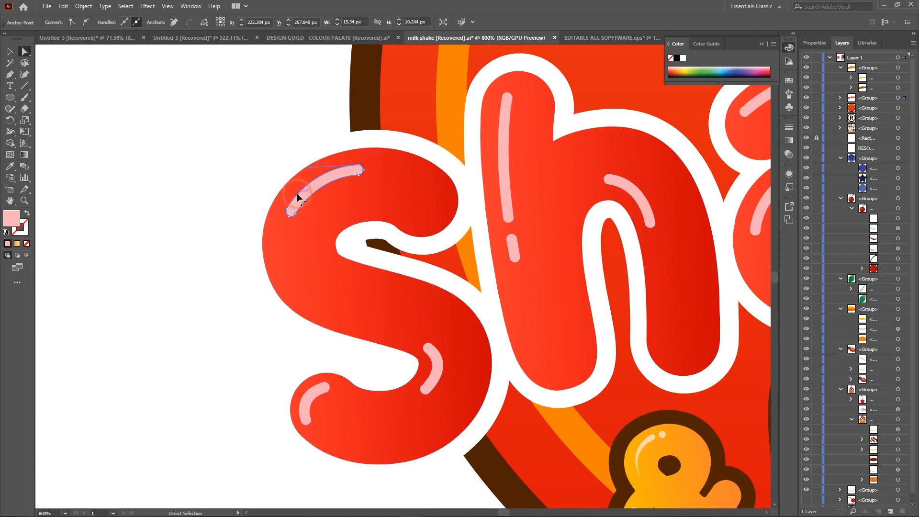
pyautogui.keyDown('shift'); pyautogui.click(430, 369); pyautogui.keyUp('shift')
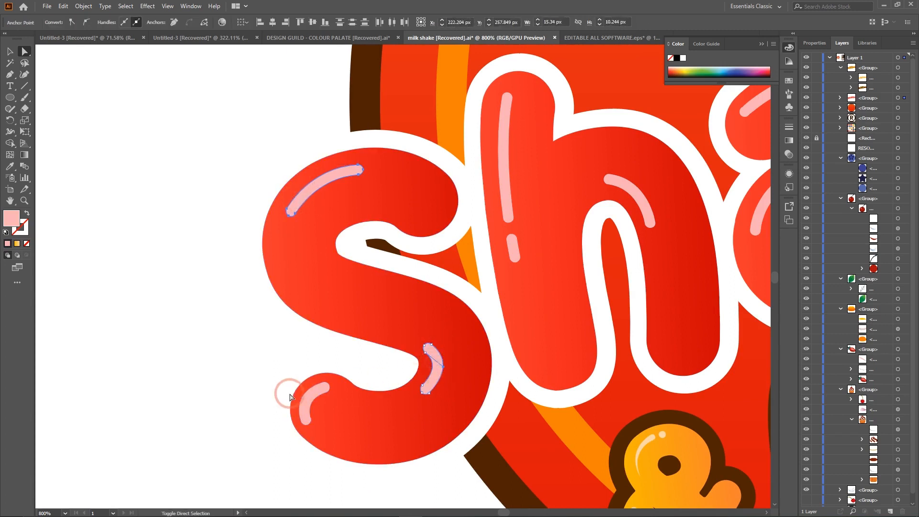
pyautogui.keyDown('shift'); pyautogui.click(306, 396); pyautogui.keyUp('shift')
pyautogui.keyDown('shift'); pyautogui.click(514, 248); pyautogui.keyUp('shift')
pyautogui.keyDown('shift'); pyautogui.click(512, 205); pyautogui.keyUp('shift')
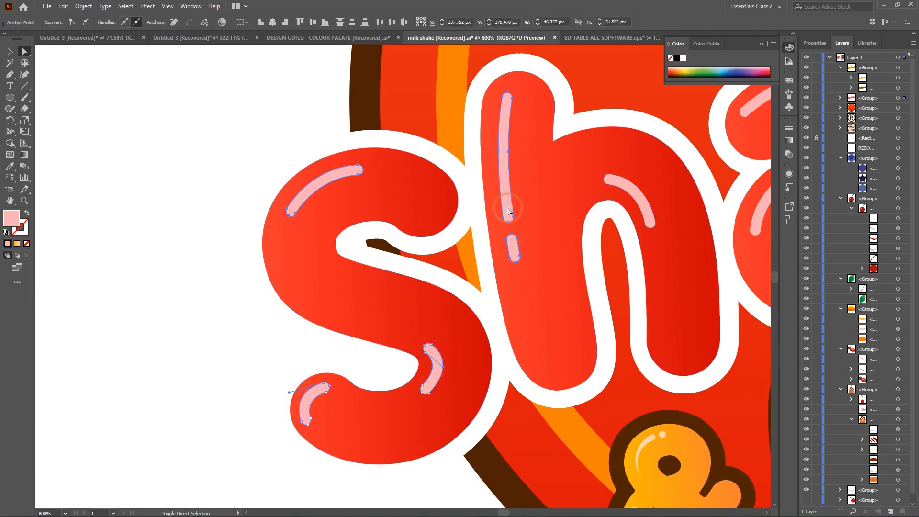
pyautogui.keyDown('shift'); pyautogui.click(611, 181); pyautogui.keyUp('shift')
# Add the highlights of the "a" and of the upright stem of the "k" to the selection
pyautogui.hscroll(10, 660, 215)
pyautogui.scroll(3, 660, 215)
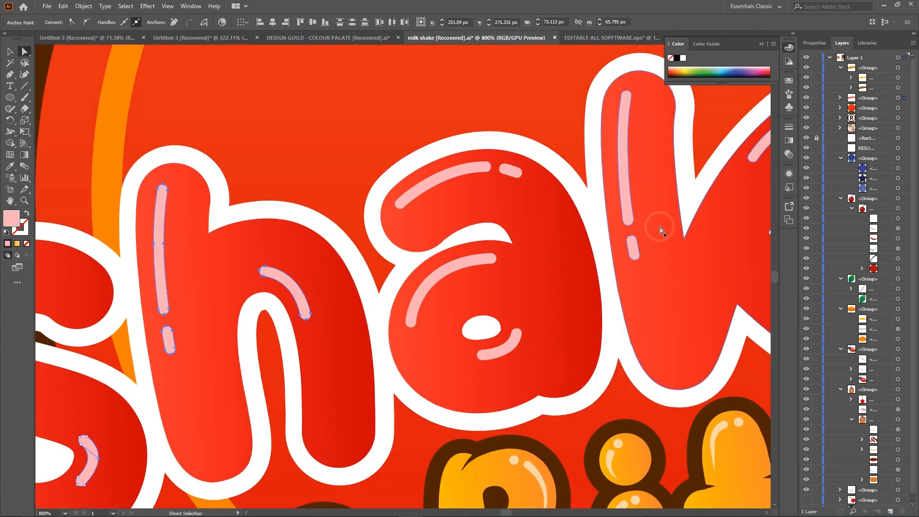
pyautogui.keyDown('shift'); pyautogui.click(479, 166); pyautogui.keyUp('shift')
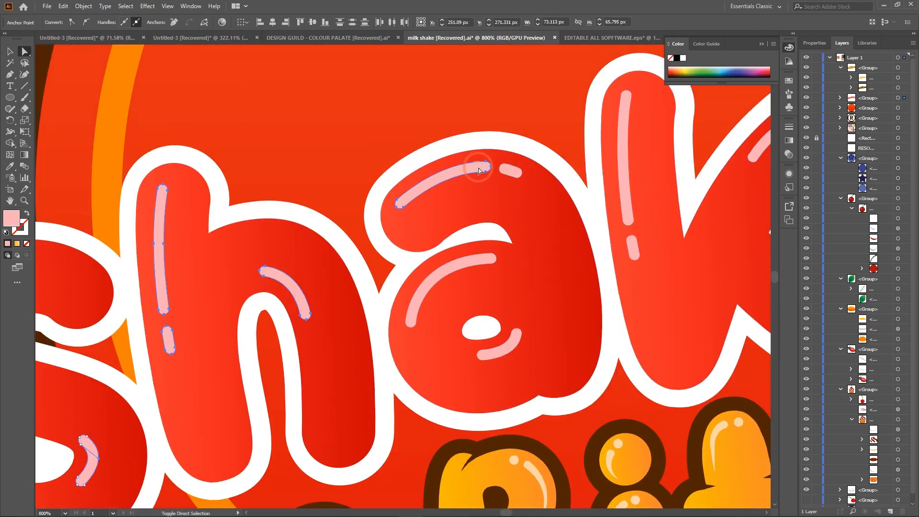
pyautogui.keyDown('shift'); pyautogui.click(514, 170); pyautogui.keyUp('shift')
pyautogui.keyDown('shift'); pyautogui.click(499, 253); pyautogui.keyUp('shift')
pyautogui.keyDown('shift'); pyautogui.click(517, 338); pyautogui.keyUp('shift')
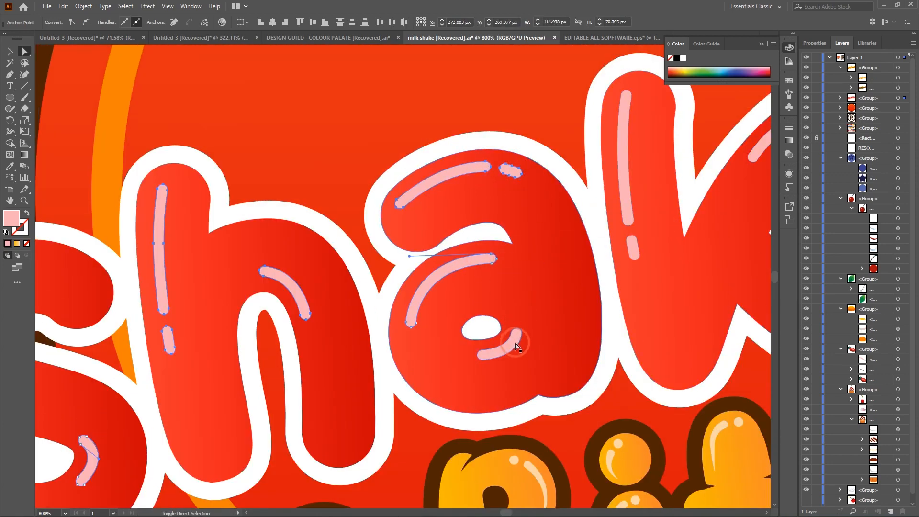
pyautogui.keyDown('shift'); pyautogui.click(632, 251); pyautogui.keyUp('shift')
pyautogui.keyDown('shift'); pyautogui.click(629, 224); pyautogui.keyUp('shift')
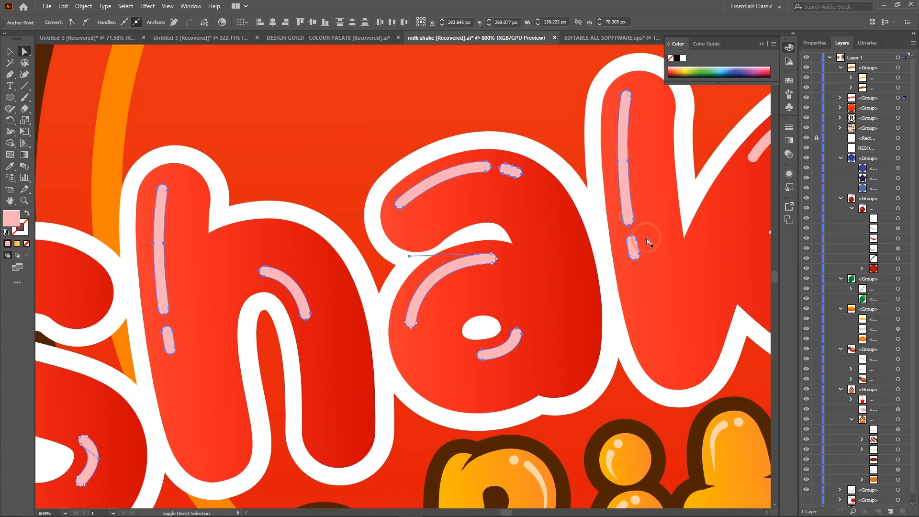
# Add the highlight on the upper arm of the "k" and all highlights of the "e" to the selection
pyautogui.hscroll(7, 642, 240)
pyautogui.keyDown('shift'); pyautogui.click(533, 132); pyautogui.keyUp('shift')
pyautogui.keyDown('shift'); pyautogui.click(664, 145); pyautogui.keyUp('shift')
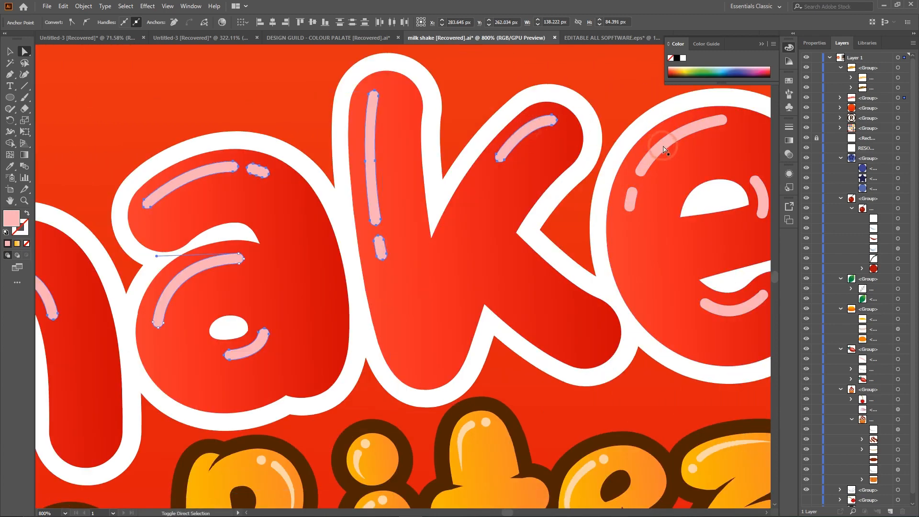
pyautogui.keyDown('shift'); pyautogui.click(631, 199); pyautogui.keyUp('shift')
pyautogui.keyDown('shift'); pyautogui.click(759, 196); pyautogui.keyUp('shift')
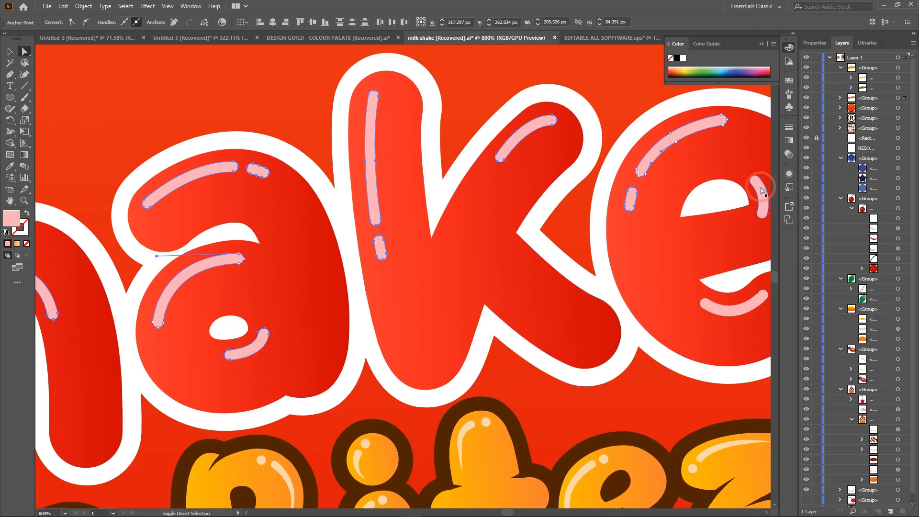
pyautogui.keyDown('shift'); pyautogui.click(732, 305); pyautogui.keyUp('shift')
# Add the highlight shapes of the final "s" in "shakes" to the selection
pyautogui.hscroll(3, 743, 276)
pyautogui.hscroll(7, 743, 277)
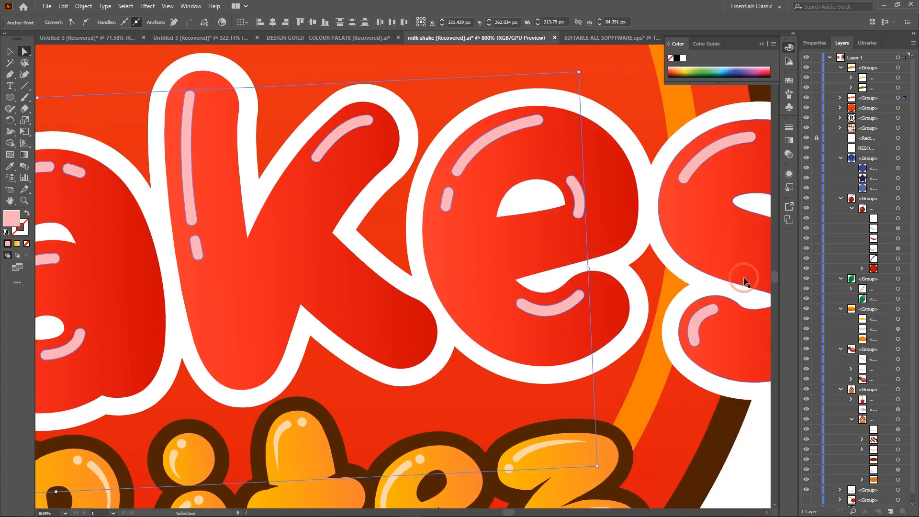
pyautogui.keyDown('shift'); pyautogui.click(543, 160); pyautogui.keyUp('shift')
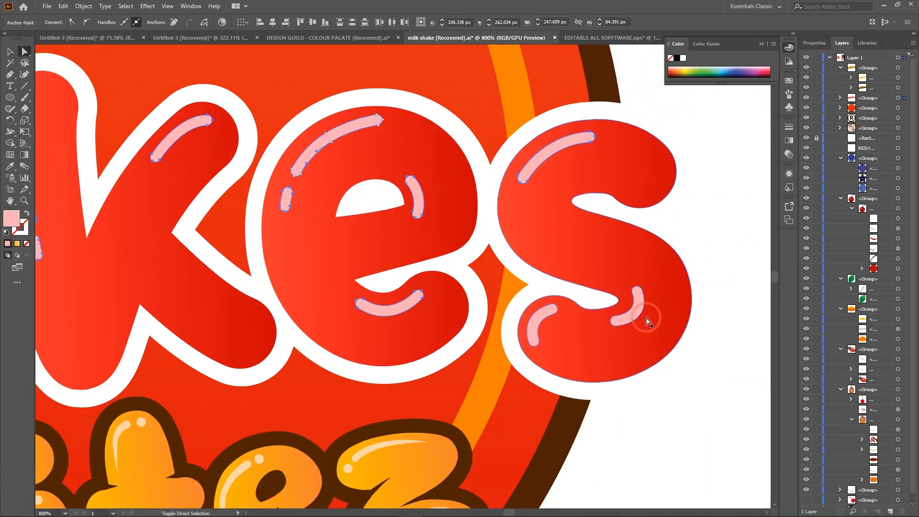
pyautogui.keyDown('shift'); pyautogui.click(638, 306); pyautogui.keyUp('shift')
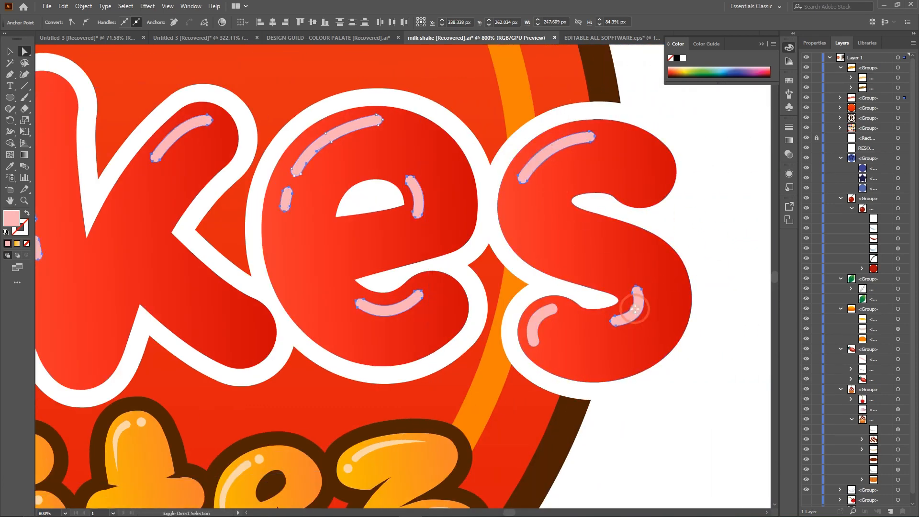
# Fill the selected "shakes" highlights with a deeper pink, about F98A97, clear the selection and check the badge
pyautogui.doubleClick(8, 225)
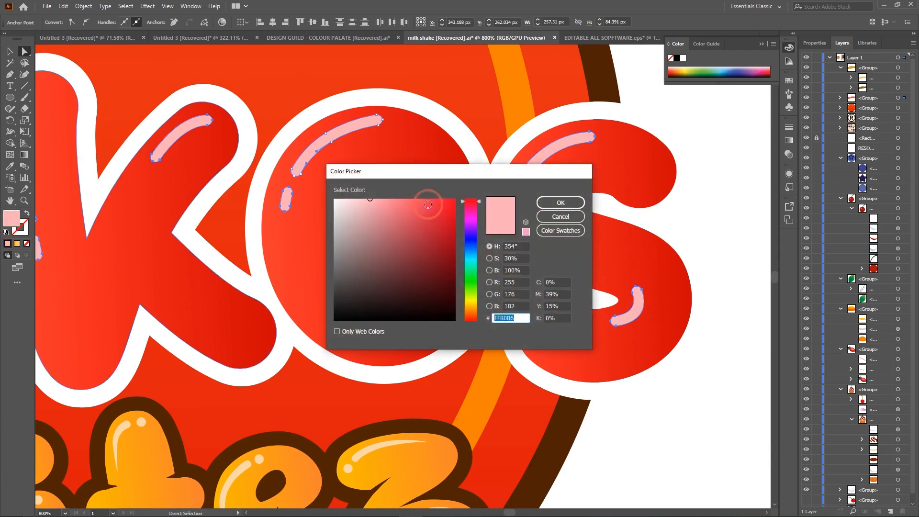
pyautogui.moveTo(429, 172); pyautogui.dragTo(588, 205)
pyautogui.click(547, 239)
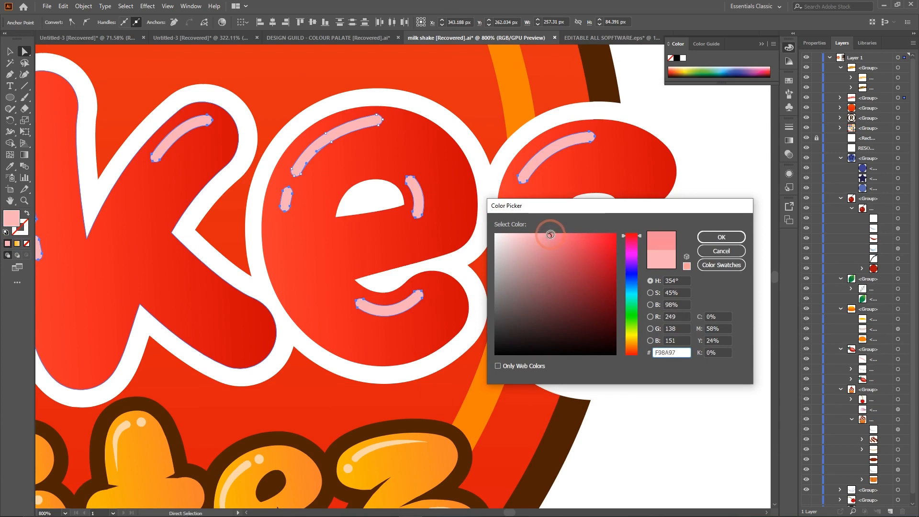
pyautogui.click(713, 238)
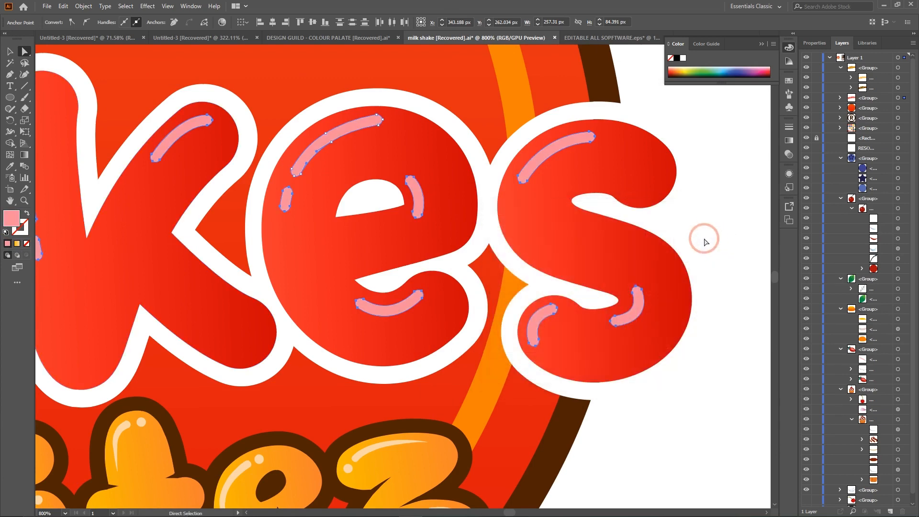
pyautogui.click(709, 295)
pyautogui.hotkey('ctrl', '0')
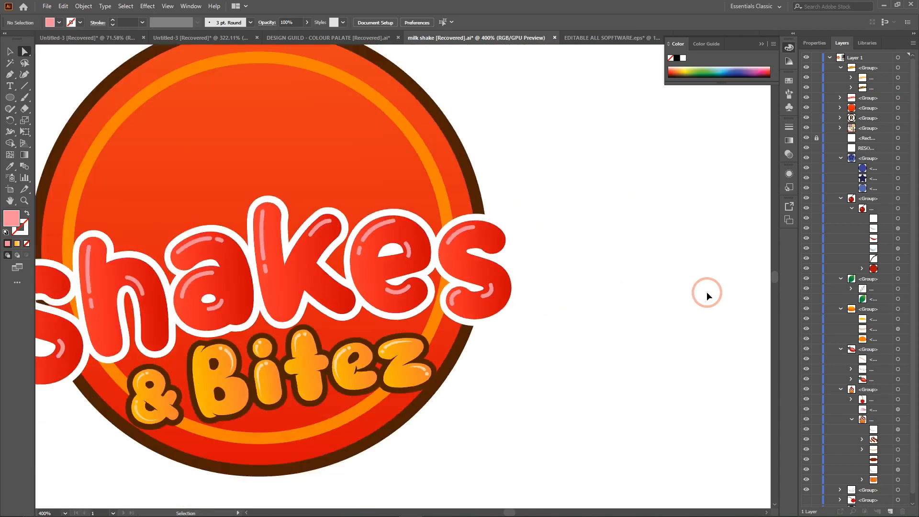
pyautogui.hscroll(-2, 442, 276)
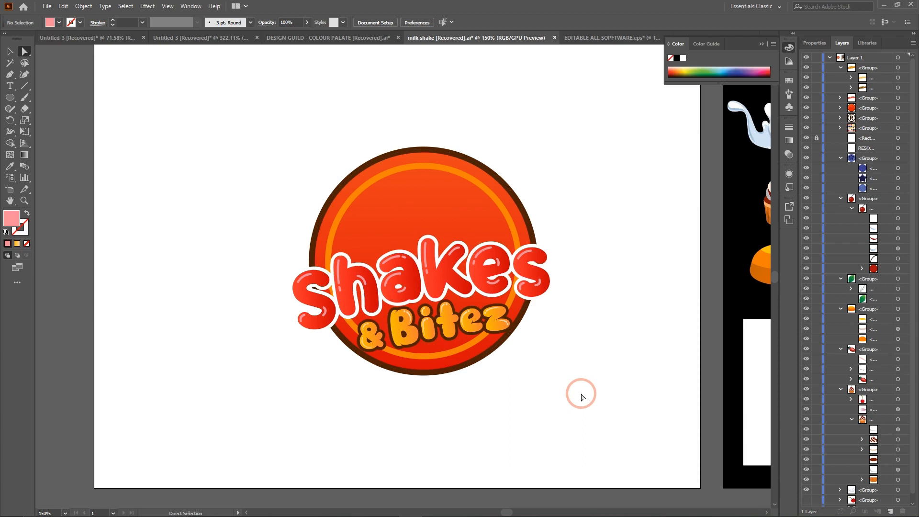
# Move the blueberry illustration from the RESOURCES artboard to the empty upper-left area of the logo artboard
pyautogui.hotkey('ctrl', '-')
pyautogui.hotkey('ctrl', '-')
pyautogui.hscroll(3, 522, 346)
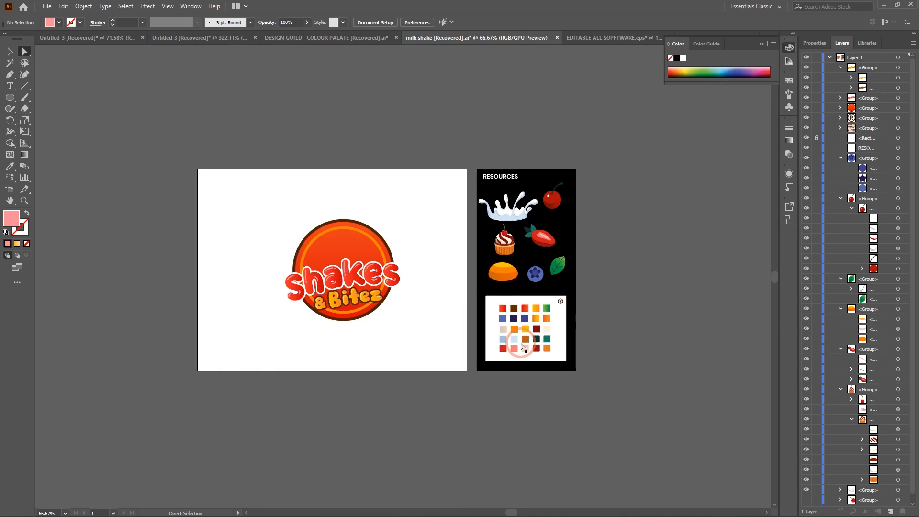
pyautogui.click(498, 275)
pyautogui.click(653, 261)
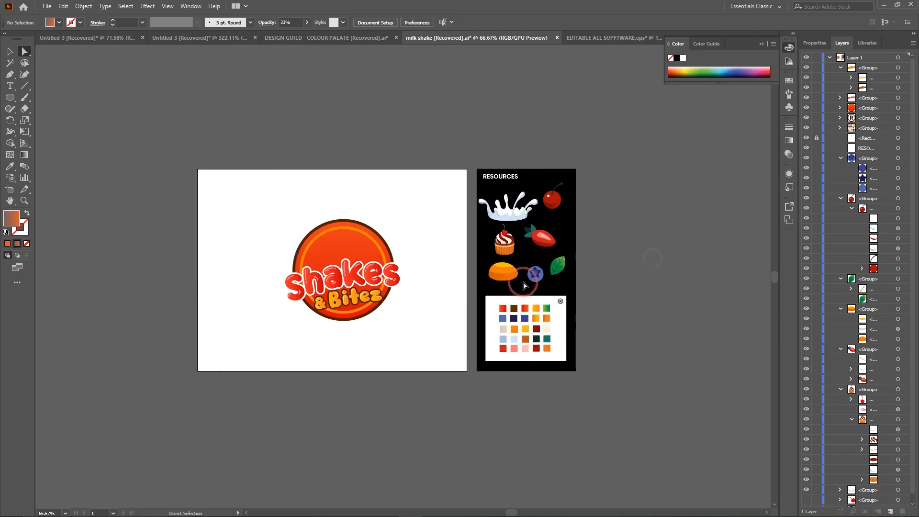
pyautogui.click(9, 52)
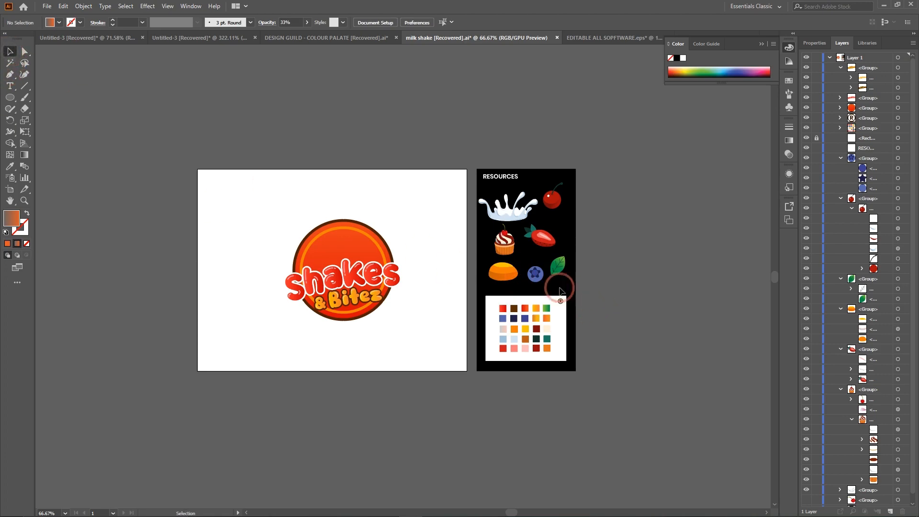
pyautogui.moveTo(536, 274); pyautogui.dragTo(243, 218)
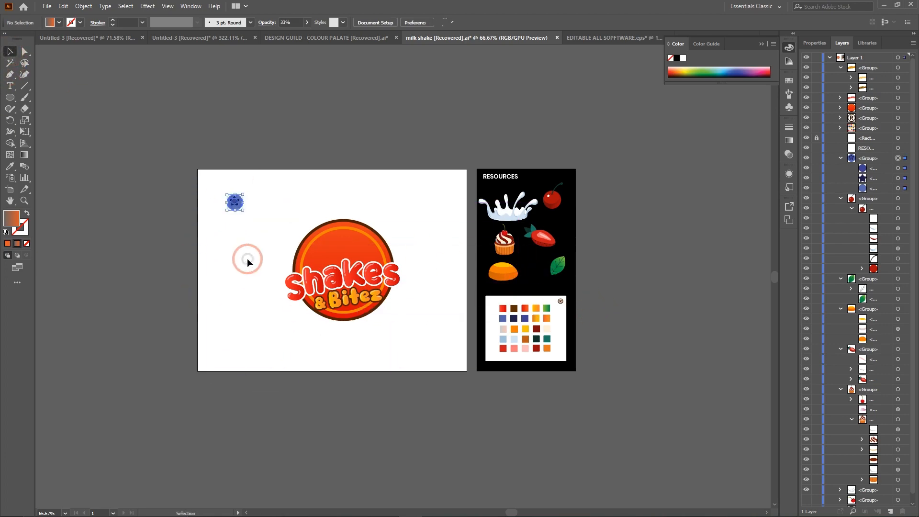
pyautogui.click(247, 257)
# Draw a circle slightly larger than the blueberry in the empty space to the right of it
pyautogui.hotkey('ctrl', '=')
pyautogui.hotkey('ctrl', '=')
pyautogui.hotkey('ctrl', '=')
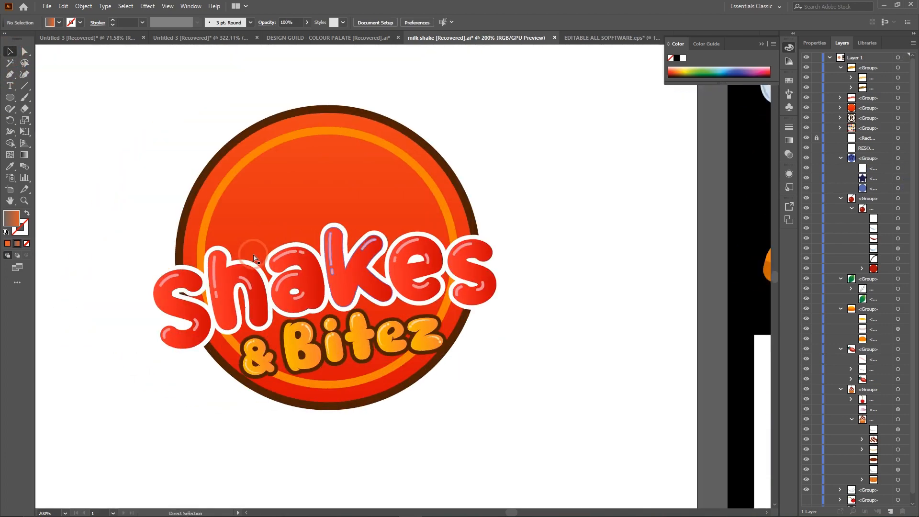
pyautogui.hscroll(-5, 254, 259)
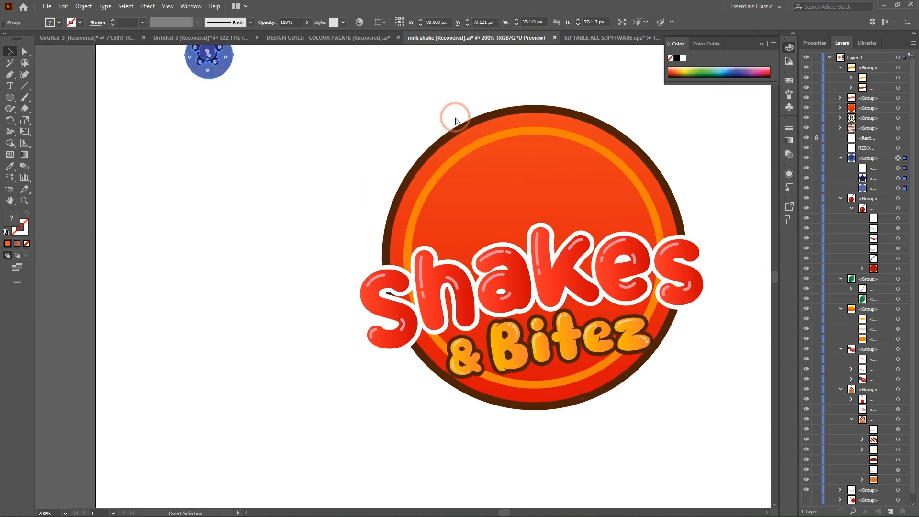
pyautogui.hotkey('ctrl', '=')
pyautogui.hotkey('ctrl', '=')
pyautogui.hotkey('ctrl', '=')
pyautogui.hscroll(2, 459, 137)
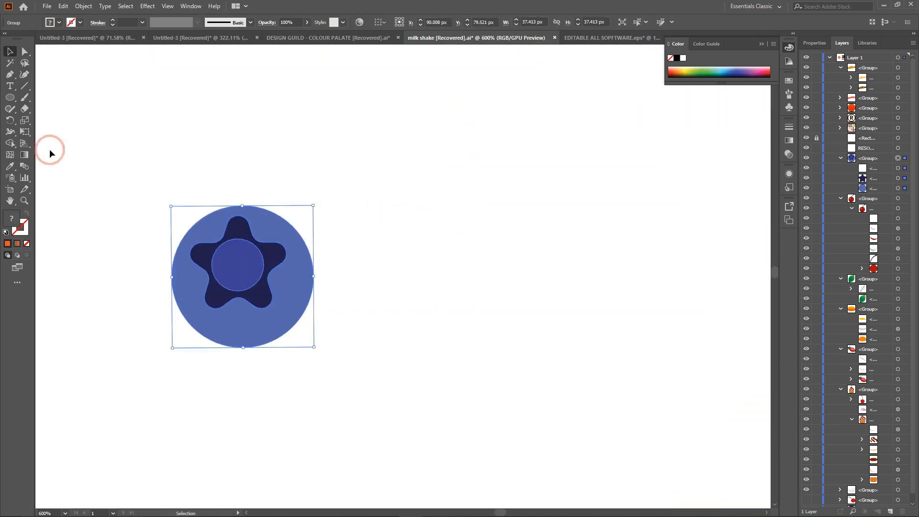
pyautogui.click(50, 150)
pyautogui.click(10, 97)
pyautogui.moveTo(396, 203); pyautogui.dragTo(547, 356)
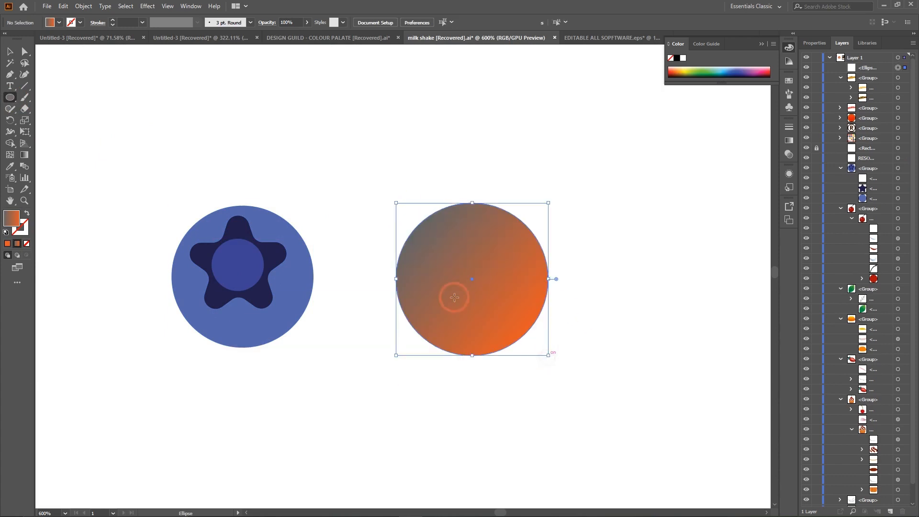
# Fill the new circle with the same blue as the reference blueberry's body
pyautogui.click(10, 166)
pyautogui.click(281, 228)
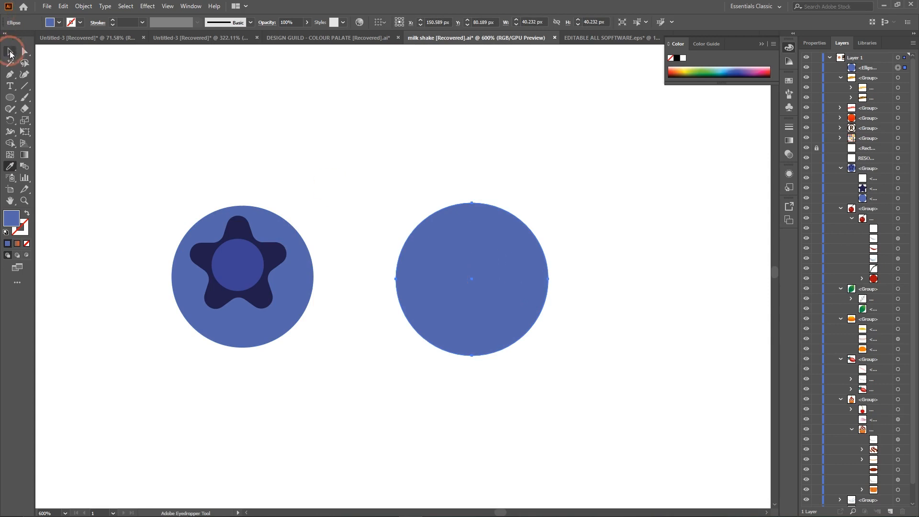
pyautogui.click(10, 52)
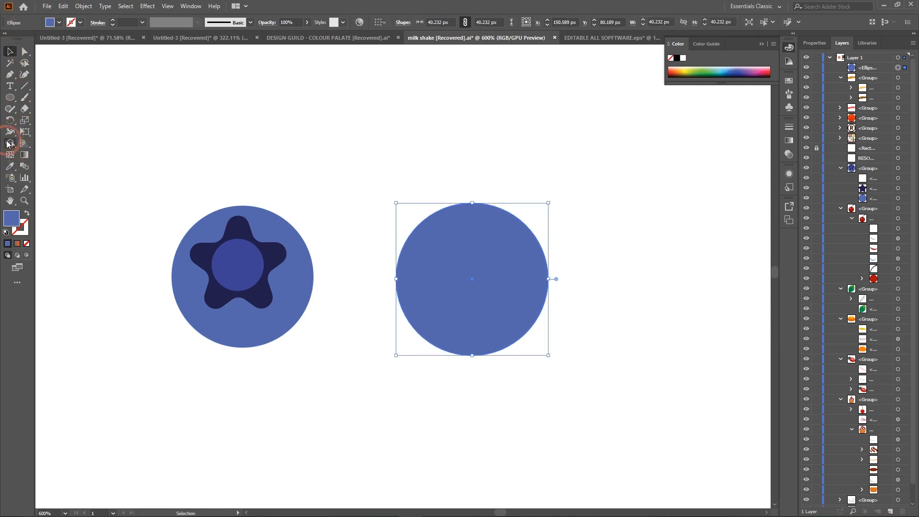
# Draw a five-pointed star about 26 px wide above and between the two blue circles, and round its corners by about 2.7 px
pyautogui.moveTo(11, 98); pyautogui.dragTo(49, 144)
pyautogui.moveTo(251, 97); pyautogui.dragTo(286, 139)
pyautogui.click(10, 51)
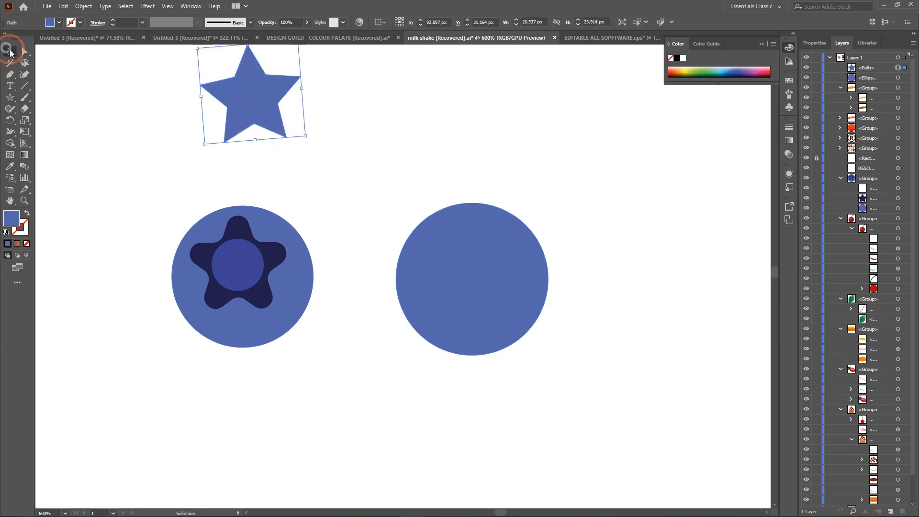
pyautogui.moveTo(251, 99); pyautogui.dragTo(356, 166)
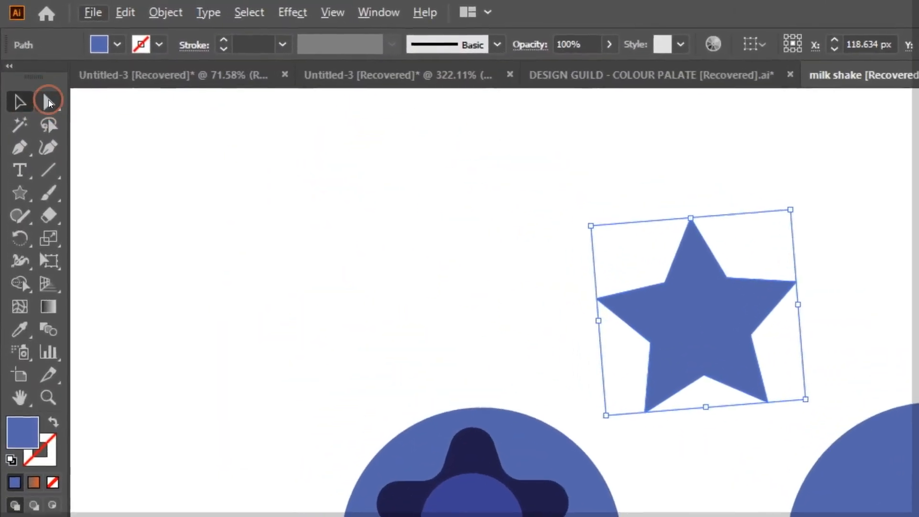
pyautogui.click(25, 51)
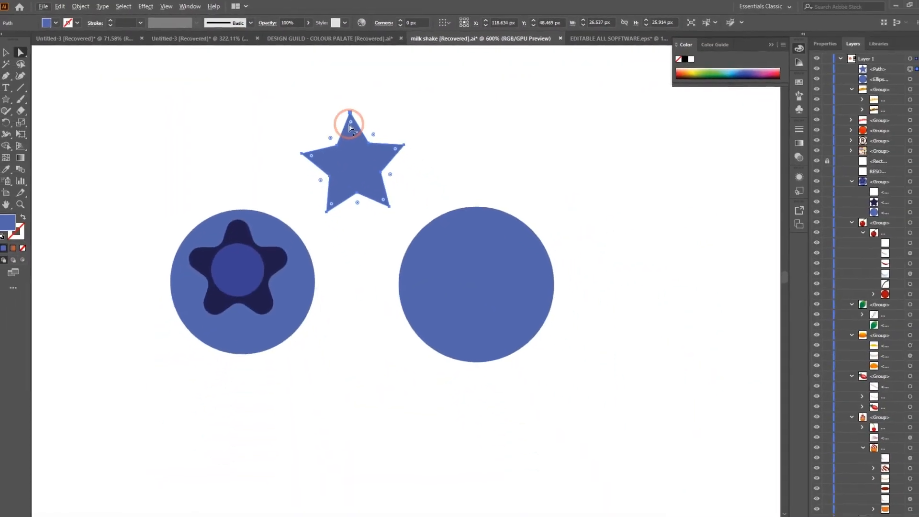
pyautogui.moveTo(351, 121); pyautogui.dragTo(351, 145)
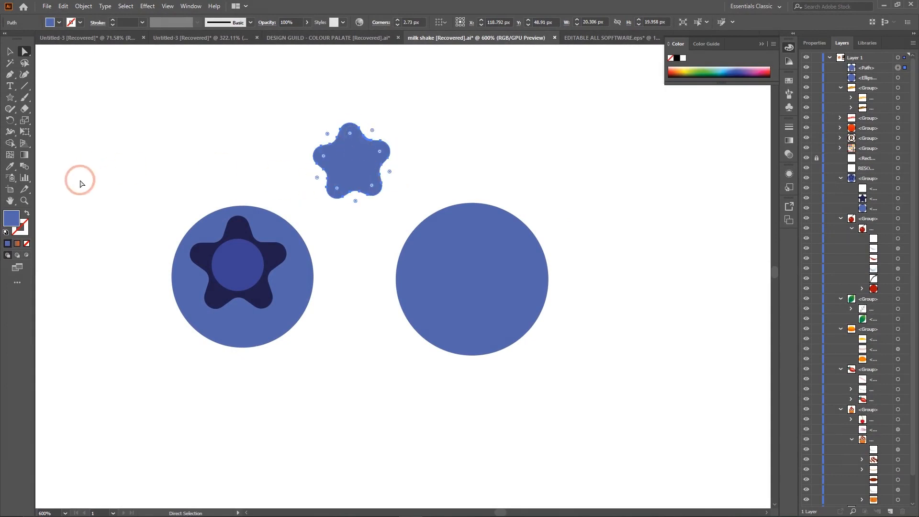
# Fill the rounded star with the reference star's dark navy and place it on the upper-left part of the new circle, about 22 px wide
pyautogui.click(14, 170)
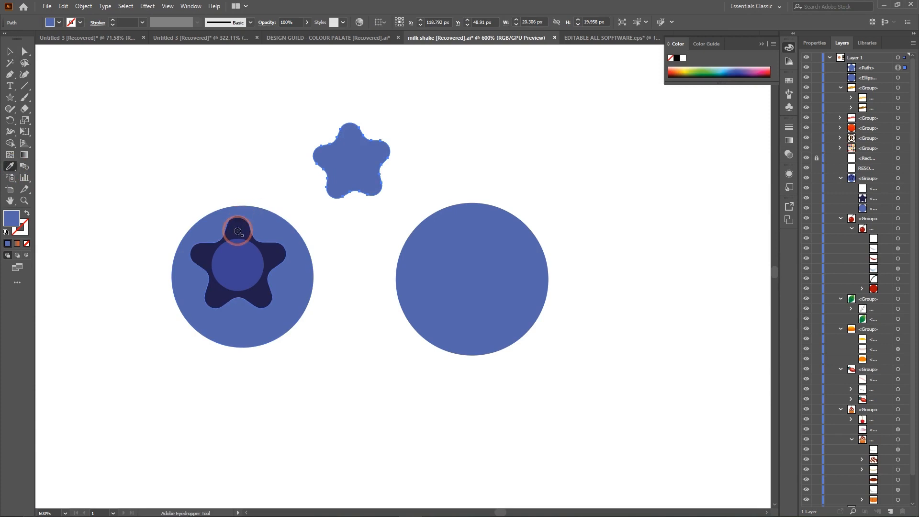
pyautogui.click(239, 230)
pyautogui.click(10, 54)
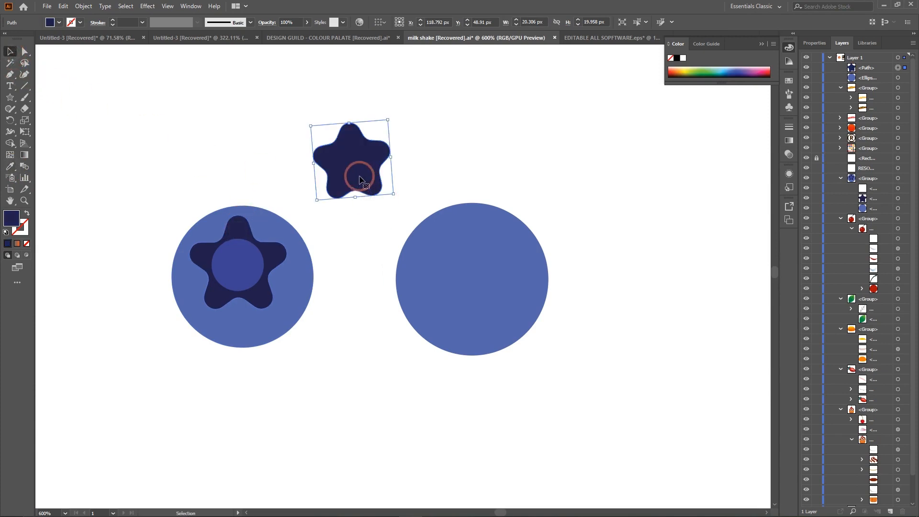
pyautogui.moveTo(359, 165); pyautogui.dragTo(463, 304)
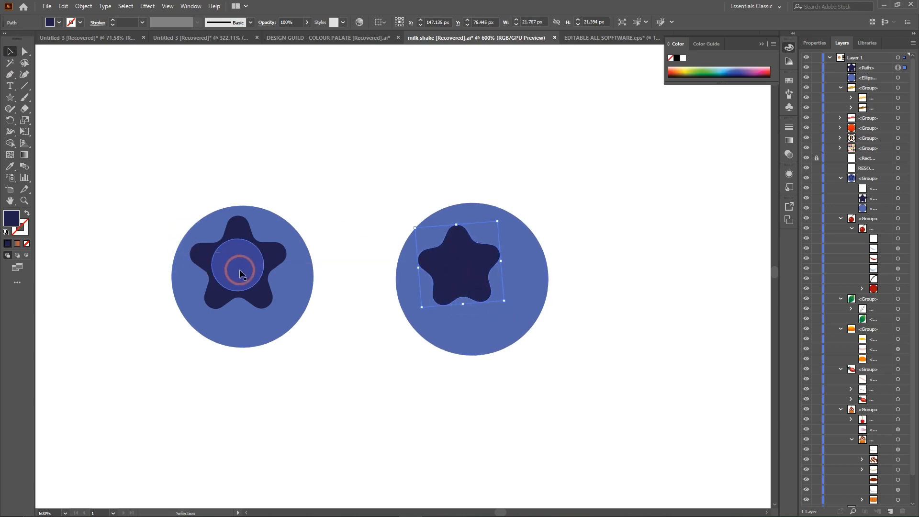
pyautogui.click(396, 166)
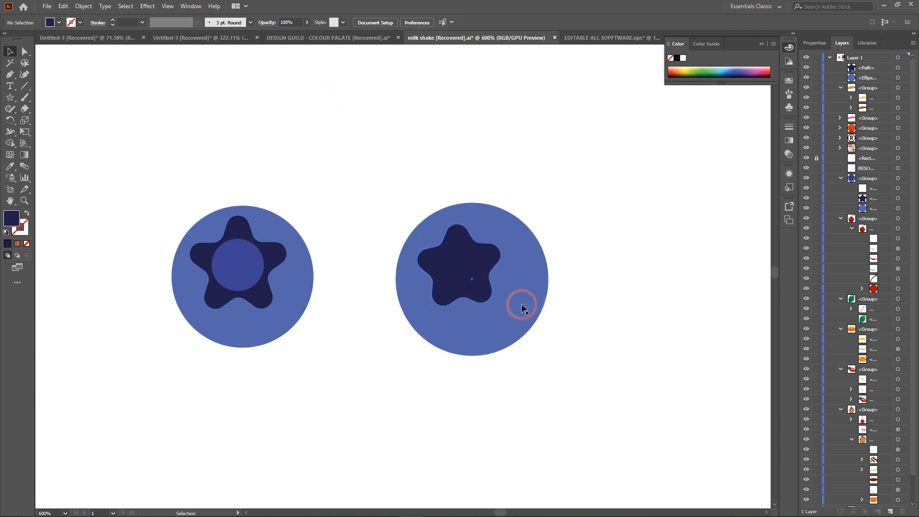
# Duplicate the new blue circle, shrink the copy to about 10 px, bring it to the front and place it at the star's centre
pyautogui.keyDown('alt'); pyautogui.moveTo(522, 306); pyautogui.dragTo(618, 179); pyautogui.keyUp('alt')
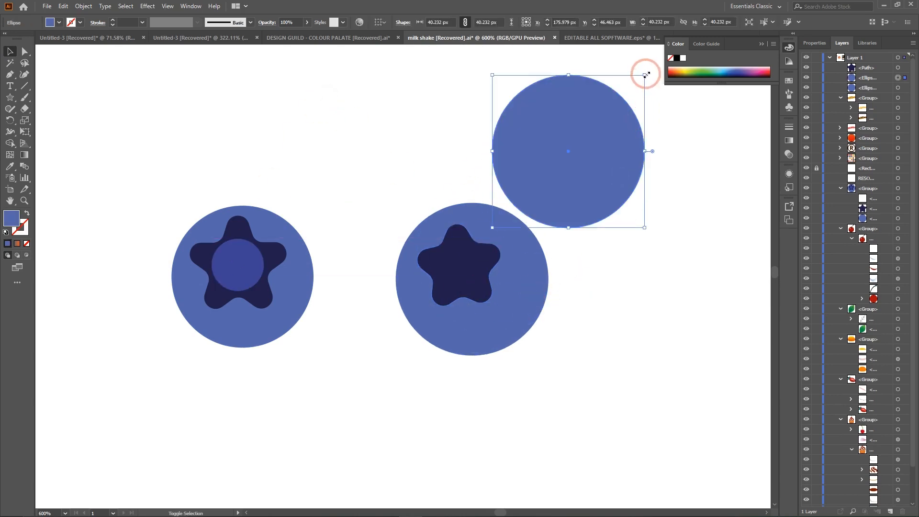
pyautogui.moveTo(647, 75); pyautogui.dragTo(528, 154)
pyautogui.rightClick(528, 153)
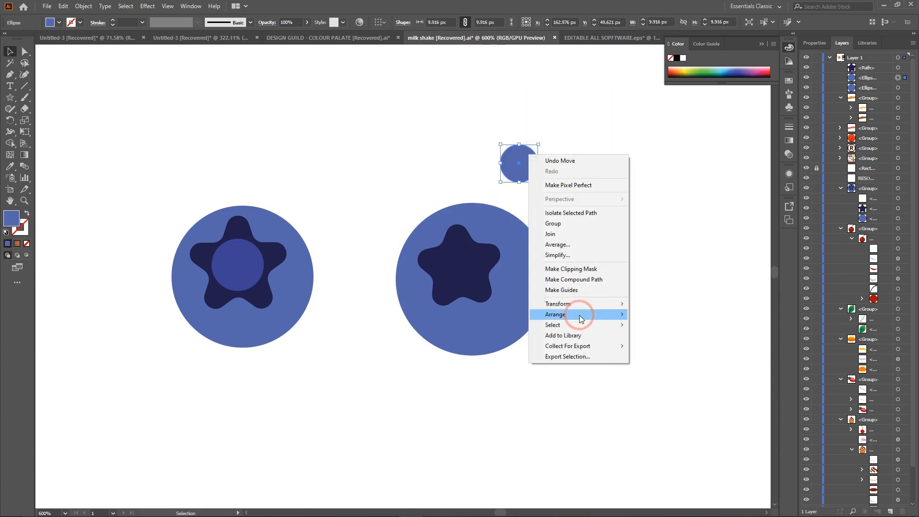
pyautogui.moveTo(581, 316)
pyautogui.click(660, 314)
pyautogui.moveTo(519, 161); pyautogui.dragTo(460, 264)
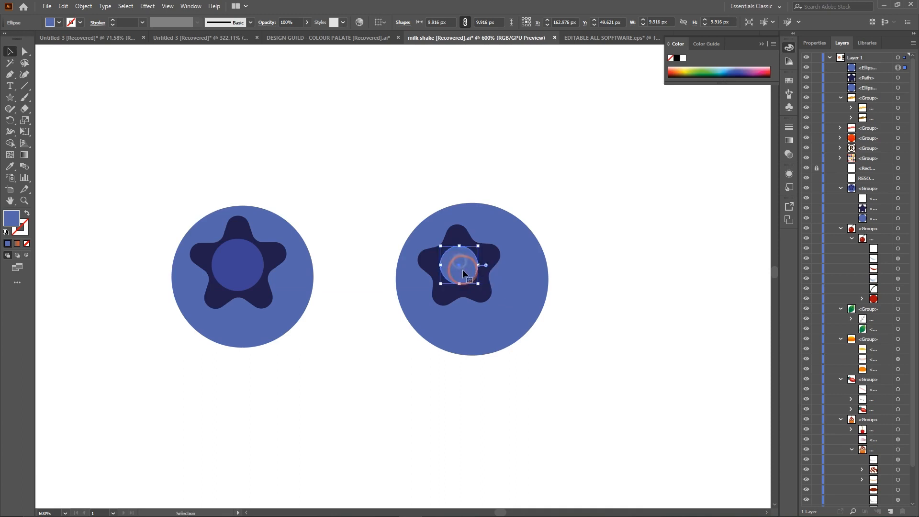
# Fill the small circle with the deeper blue of the reference blueberry's centre and clear the selection
pyautogui.click(10, 167)
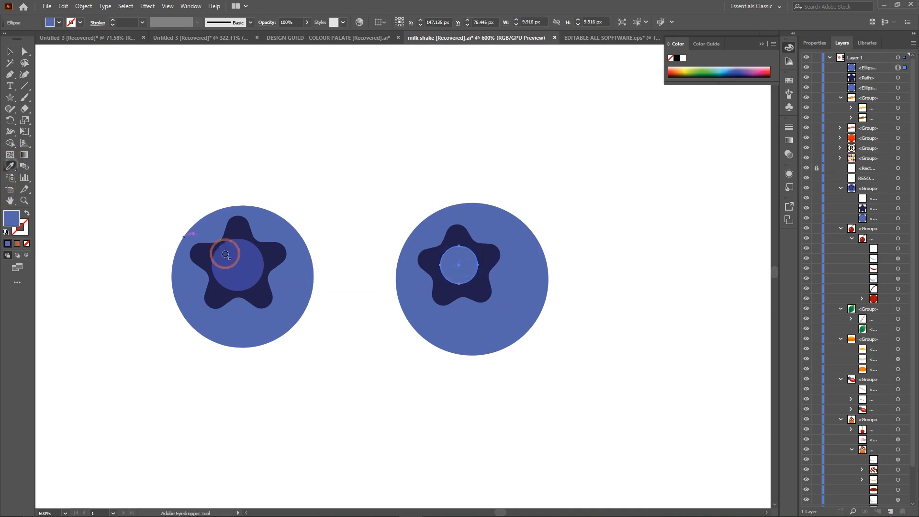
pyautogui.click(226, 257)
pyautogui.click(10, 51)
pyautogui.click(359, 121)
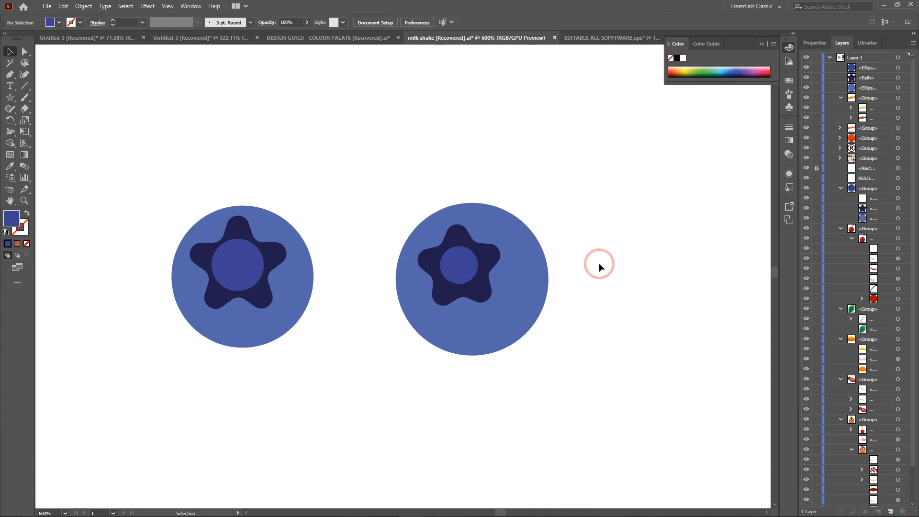
# Straighten the star and its centre circle together with slight rotations, enlarge them to about 25 px wide, and clear the selection
pyautogui.click(458, 241)
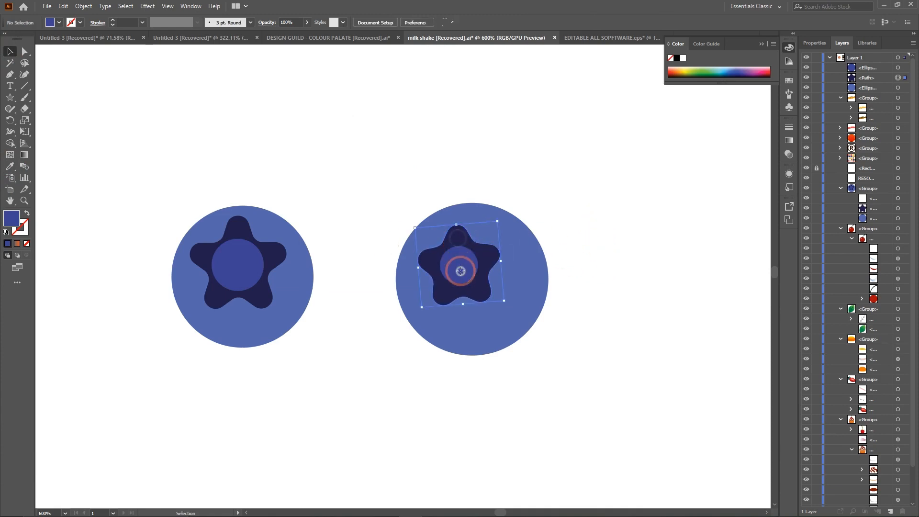
pyautogui.keyDown('shift'); pyautogui.click(460, 265); pyautogui.keyUp('shift')
pyautogui.moveTo(505, 222); pyautogui.dragTo(507, 229)
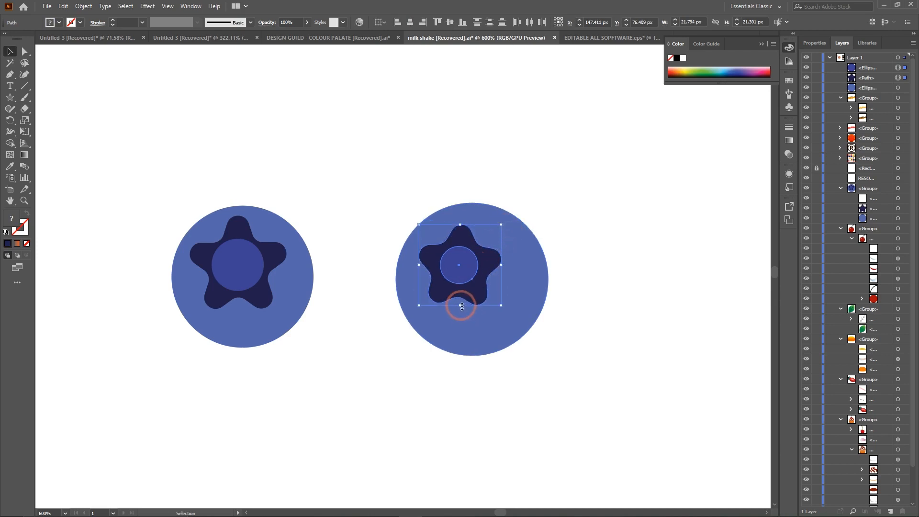
pyautogui.moveTo(462, 306); pyautogui.dragTo(466, 313)
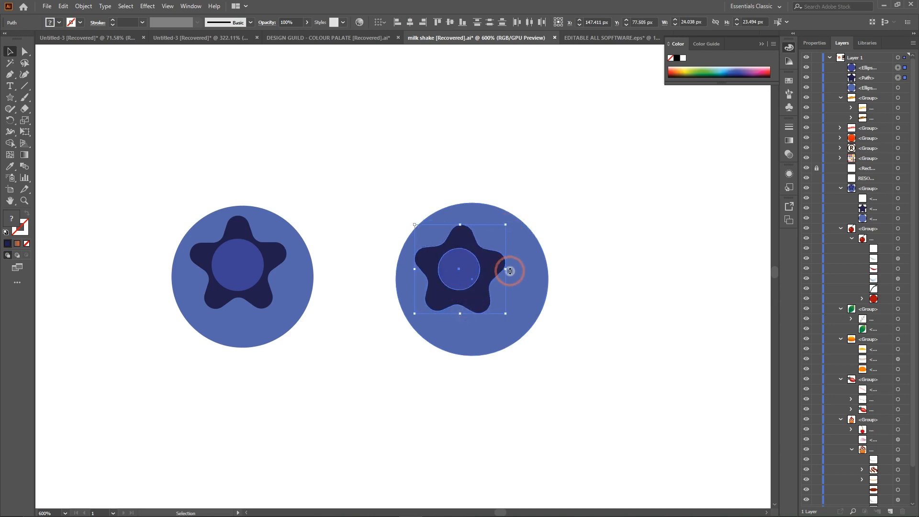
pyautogui.moveTo(510, 271); pyautogui.dragTo(511, 266)
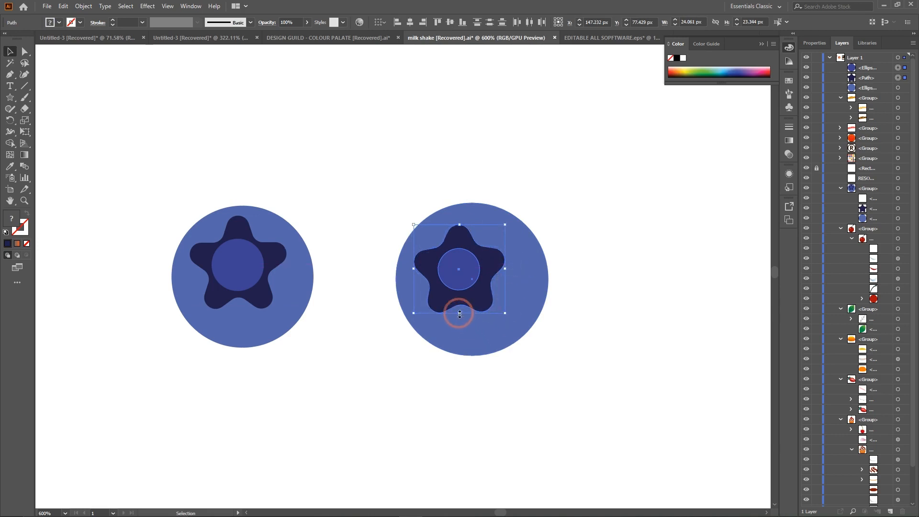
pyautogui.moveTo(459, 314); pyautogui.dragTo(460, 316)
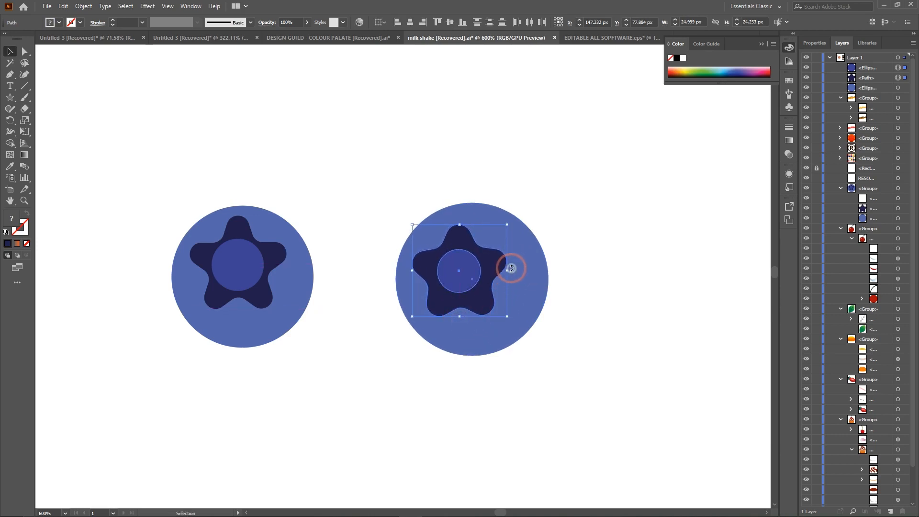
pyautogui.moveTo(512, 268); pyautogui.dragTo(512, 267)
pyautogui.click(617, 198)
# Apply a linear gradient to the new blueberry's body circle and sample the reference body's blue for the starting colour stop
pyautogui.click(531, 308)
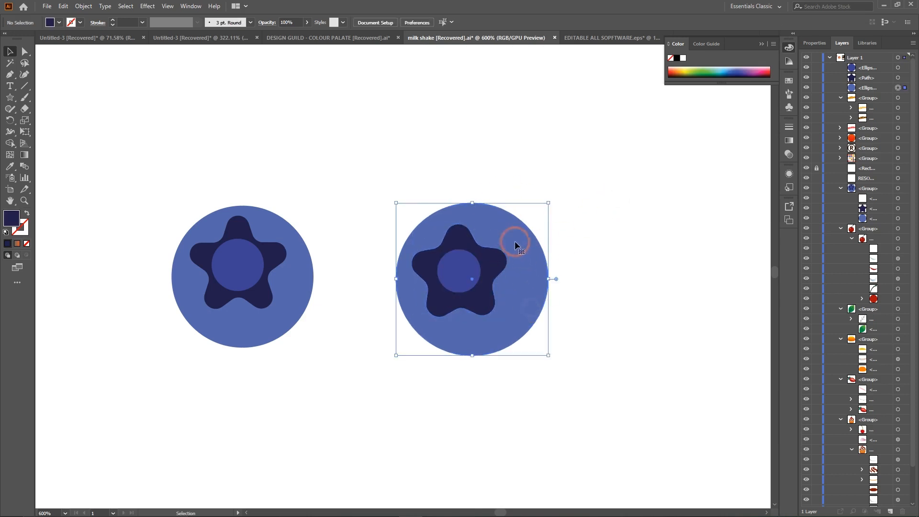
pyautogui.click(795, 146)
pyautogui.click(702, 197)
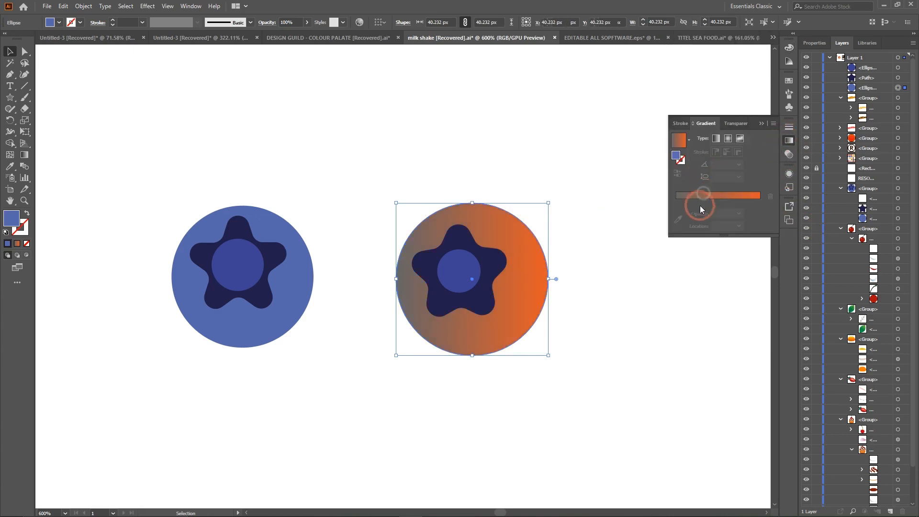
pyautogui.doubleClick(676, 213)
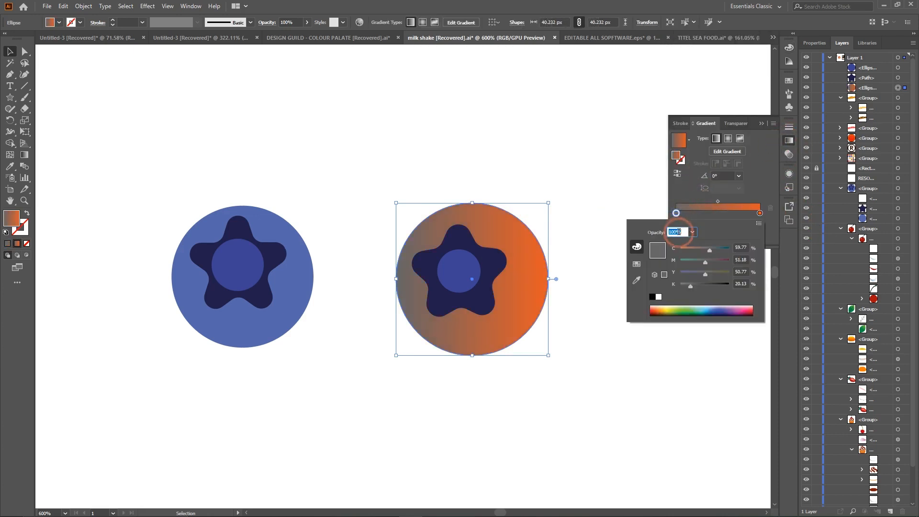
pyautogui.click(637, 281)
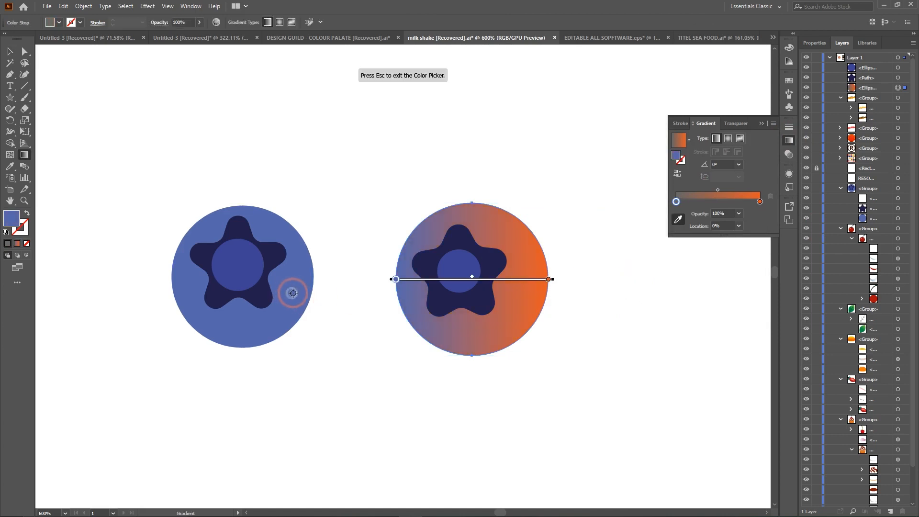
# Sample the reference blueberry's body blue for the gradient's end colour stop
pyautogui.click(760, 201)
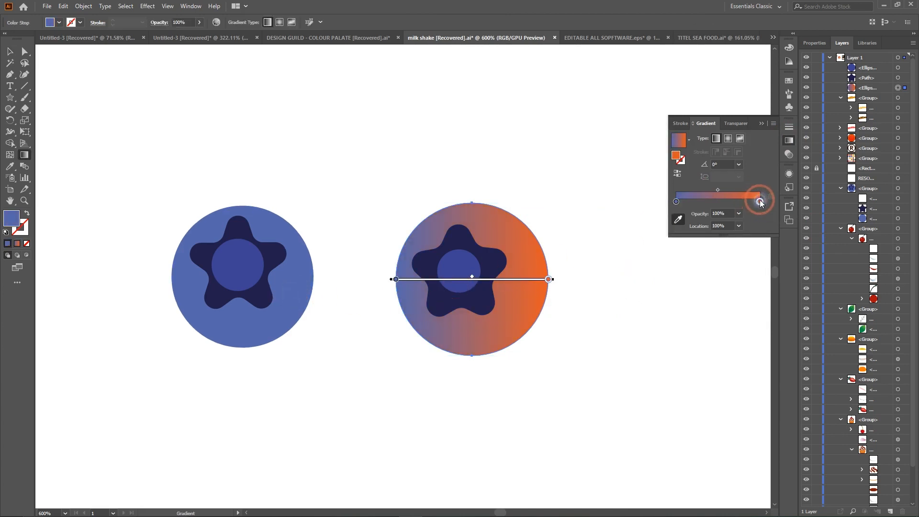
pyautogui.doubleClick(761, 201)
pyautogui.click(643, 271)
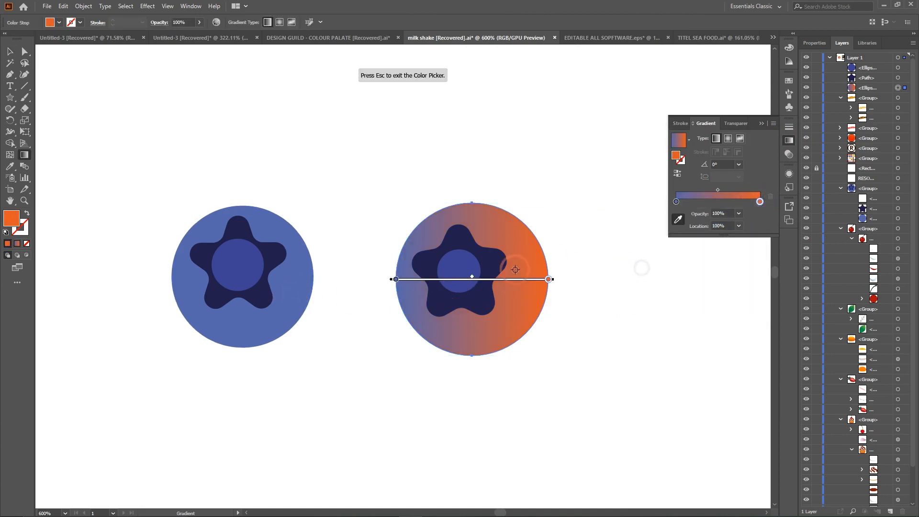
pyautogui.click(263, 282)
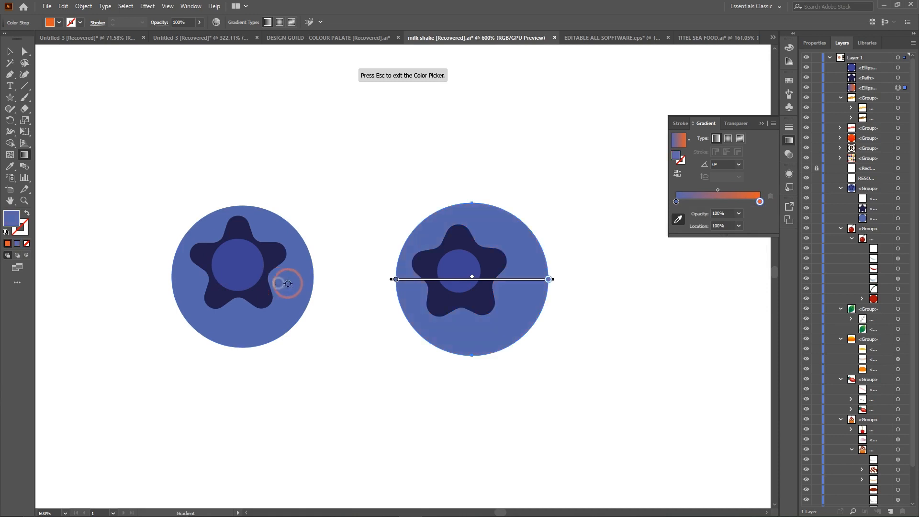
# Darken the body gradient's end colour stop by raising its black to about 36%, and clear the selection
pyautogui.doubleClick(760, 201)
pyautogui.click(637, 253)
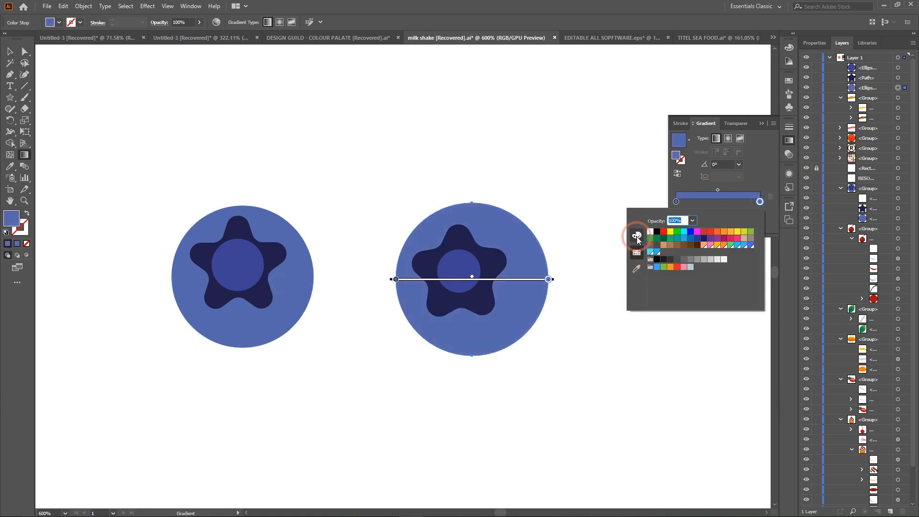
pyautogui.click(637, 235)
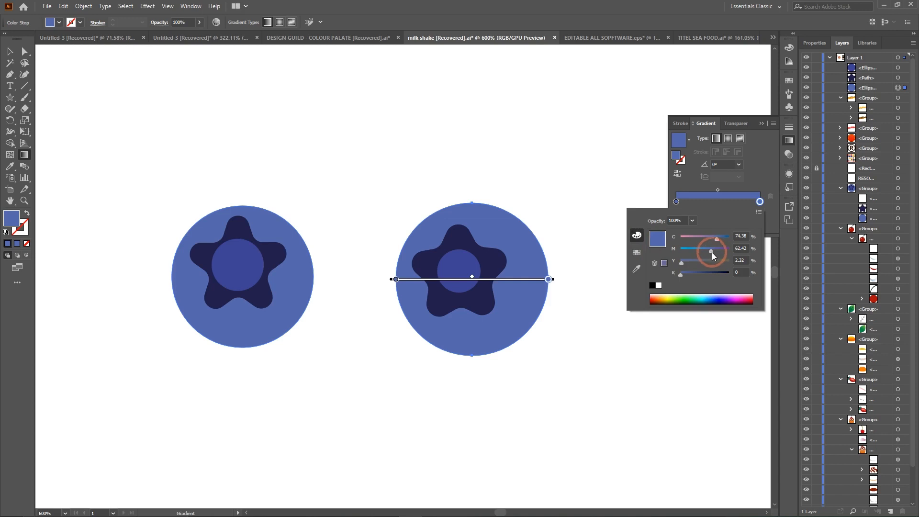
pyautogui.moveTo(688, 278); pyautogui.dragTo(702, 278)
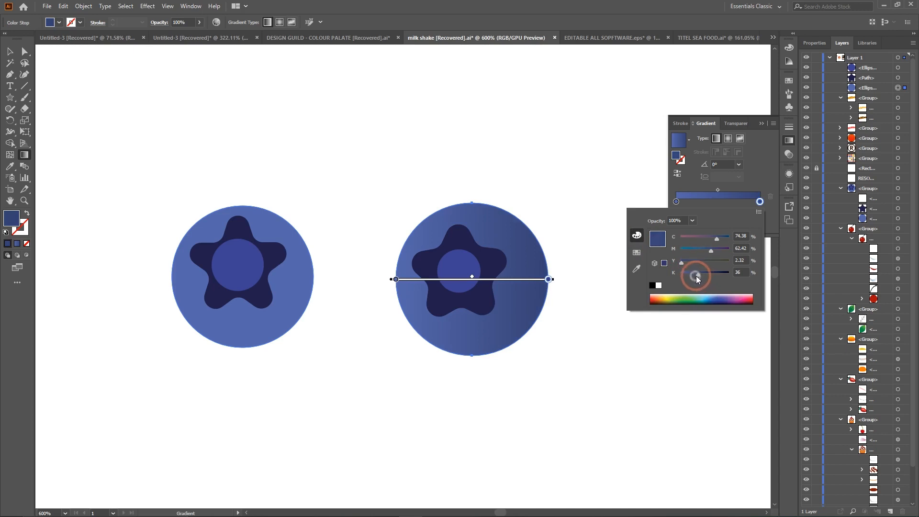
pyautogui.click(747, 184)
pyautogui.click(761, 123)
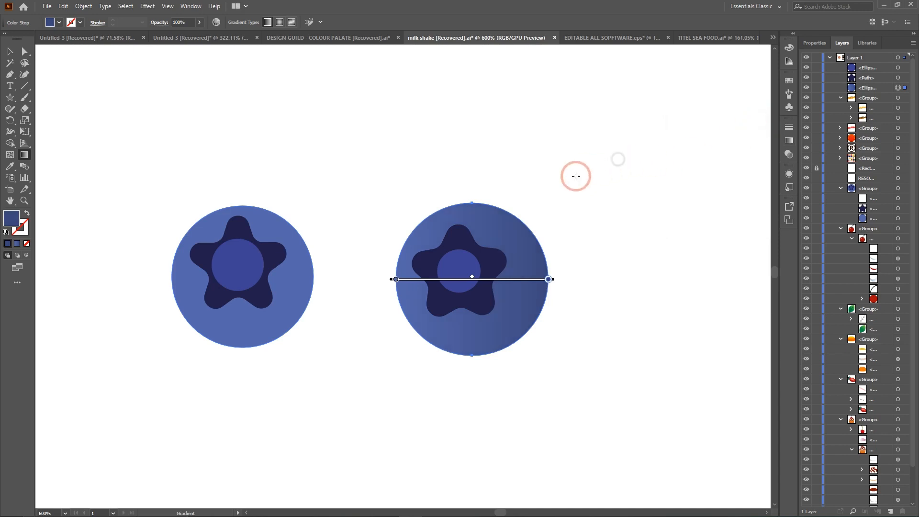
pyautogui.click(17, 50)
pyautogui.click(340, 335)
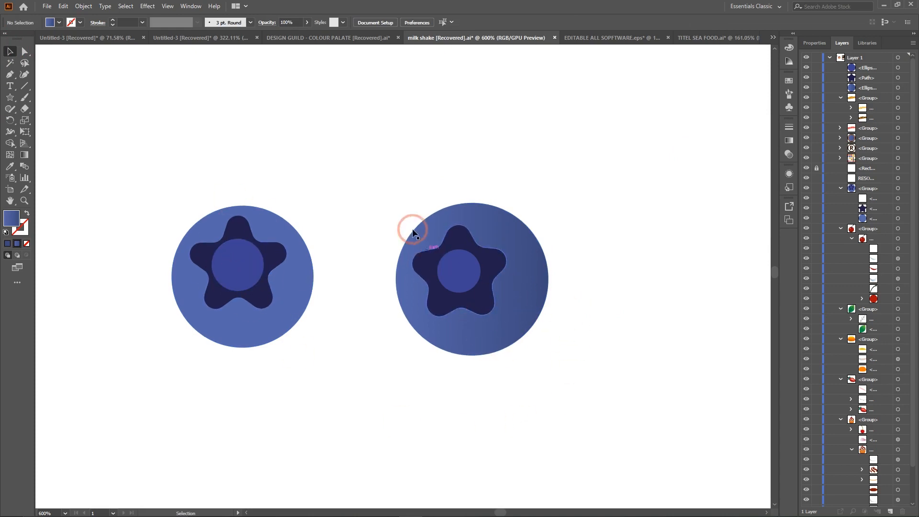
pyautogui.moveTo(387, 178); pyautogui.dragTo(606, 380)
pyautogui.click(232, 273)
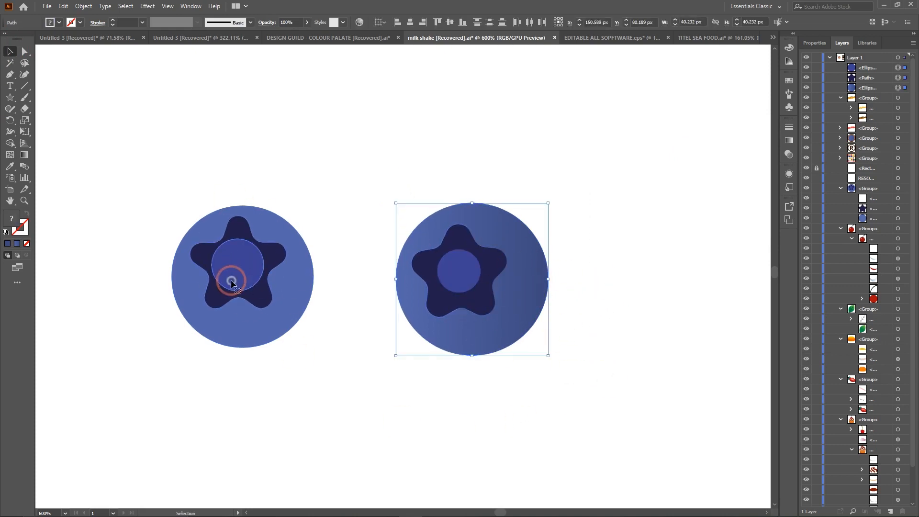
pyautogui.click(654, 246)
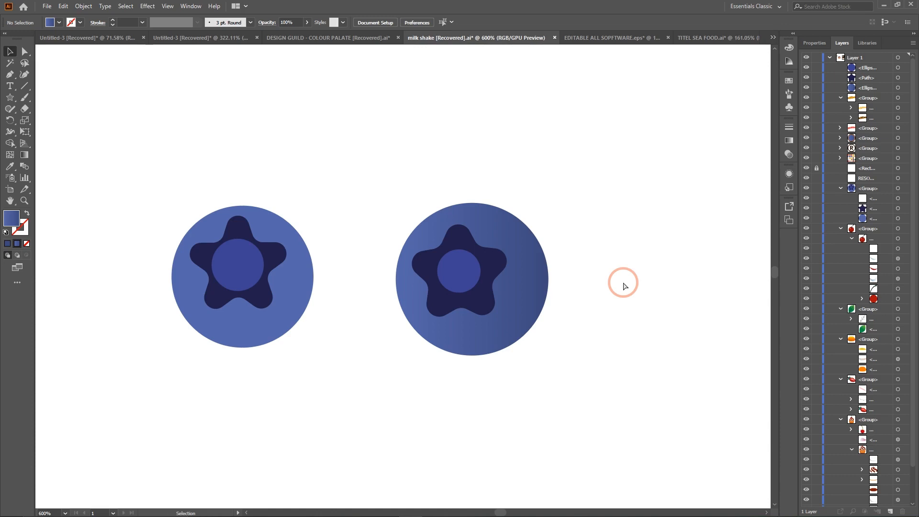
pyautogui.hotkey('ctrl', '-')
pyautogui.hotkey('ctrl', '-')
pyautogui.hotkey('ctrl', '-')
pyautogui.hscroll(6, 624, 285)
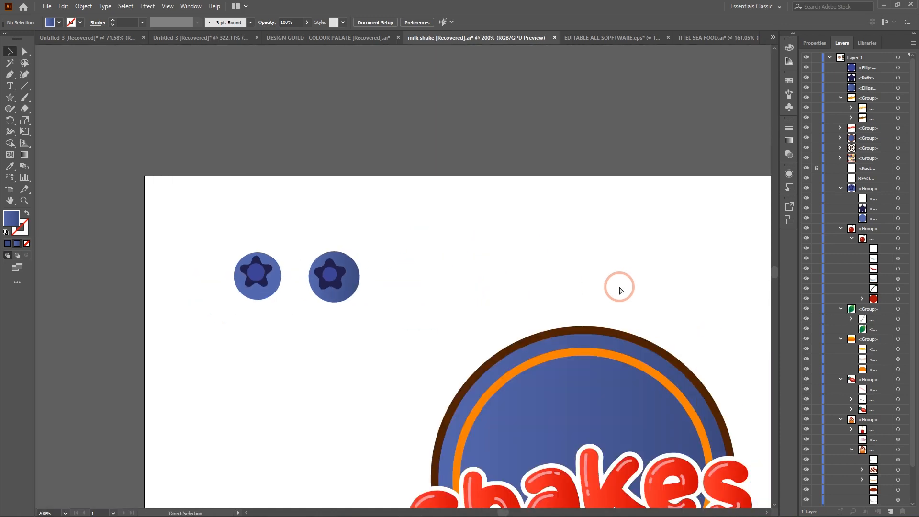
# Examine the leaf, mango and cupcake in the reference artwork, focusing on the cupcake's frosting and cherry
pyautogui.hotkey('ctrl', '-')
pyautogui.hotkey('ctrl', '-')
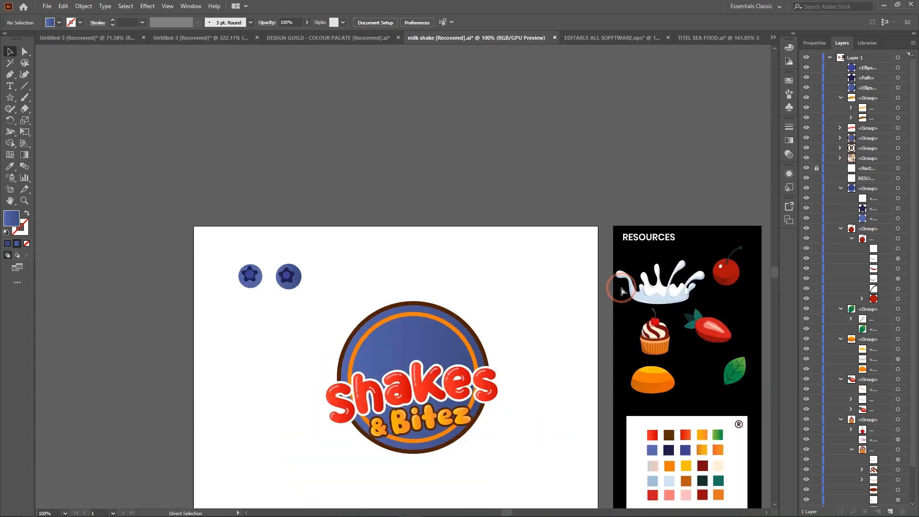
pyautogui.hscroll(2, 655, 277)
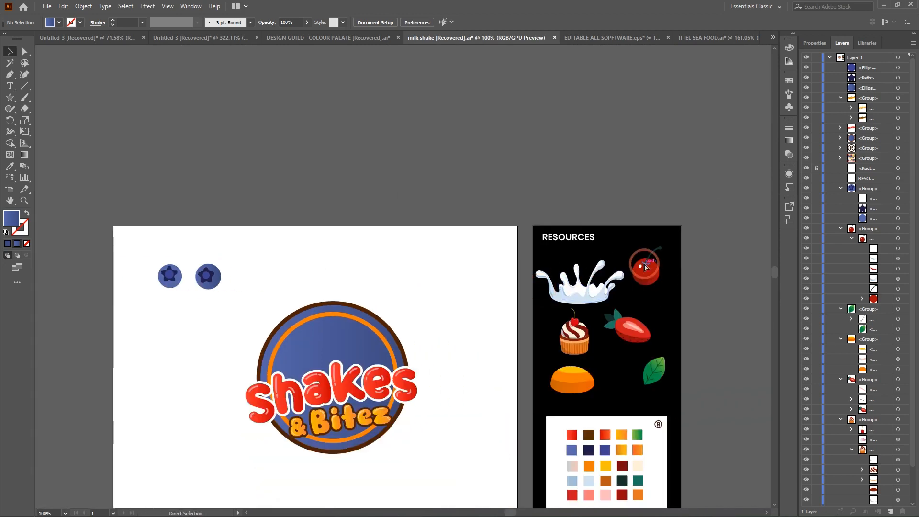
pyautogui.click(654, 374)
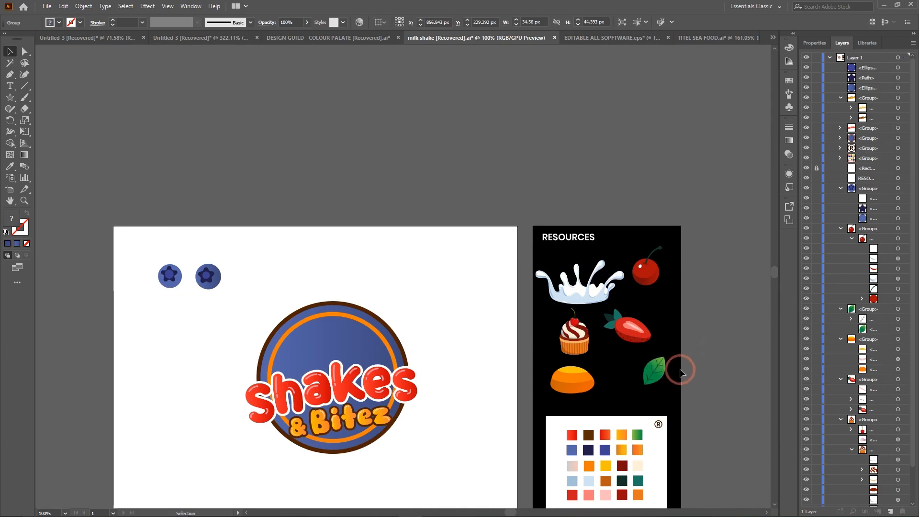
pyautogui.click(642, 401)
pyautogui.click(566, 377)
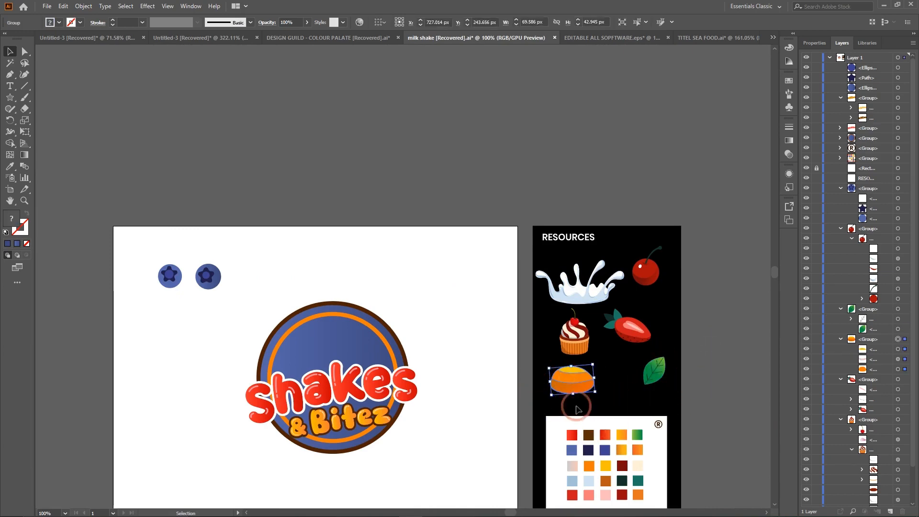
pyautogui.click(578, 335)
pyautogui.hotkey('ctrl', '=')
pyautogui.hotkey('ctrl', '=')
pyautogui.hotkey('ctrl', '=')
pyautogui.hotkey('ctrl', '=')
pyautogui.hotkey('ctrl', '=')
pyautogui.hotkey('ctrl', '=')
pyautogui.hotkey('ctrl', '=')
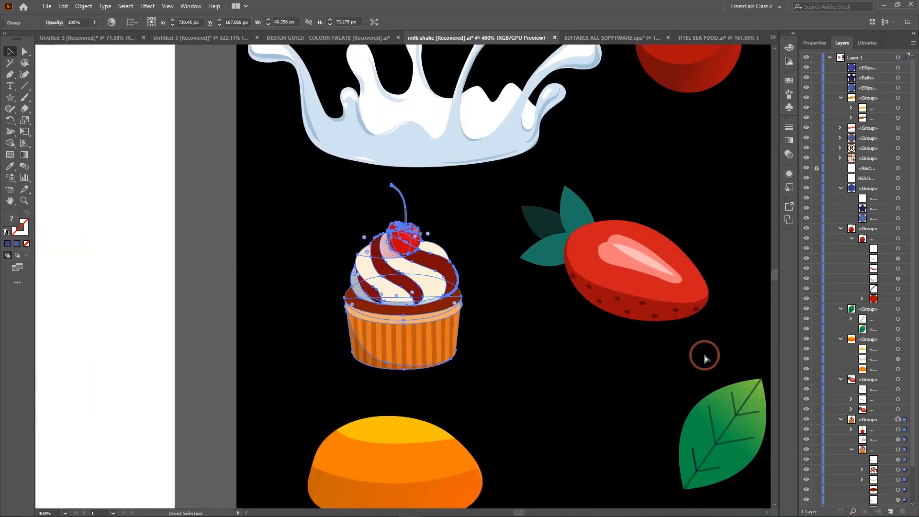
pyautogui.press('v')
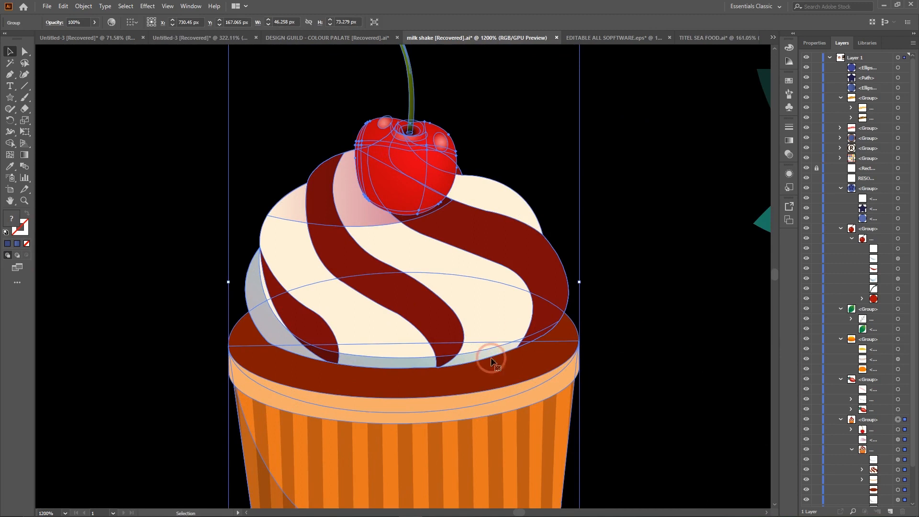
# Try pulling two dark-red swirls, the pink cherry shadow and the cherry off the cupcake's frosting as separate pieces
pyautogui.click(24, 51)
pyautogui.click(126, 109)
pyautogui.moveTo(462, 232); pyautogui.dragTo(630, 211)
pyautogui.moveTo(410, 298); pyautogui.dragTo(153, 273)
pyautogui.click(324, 208)
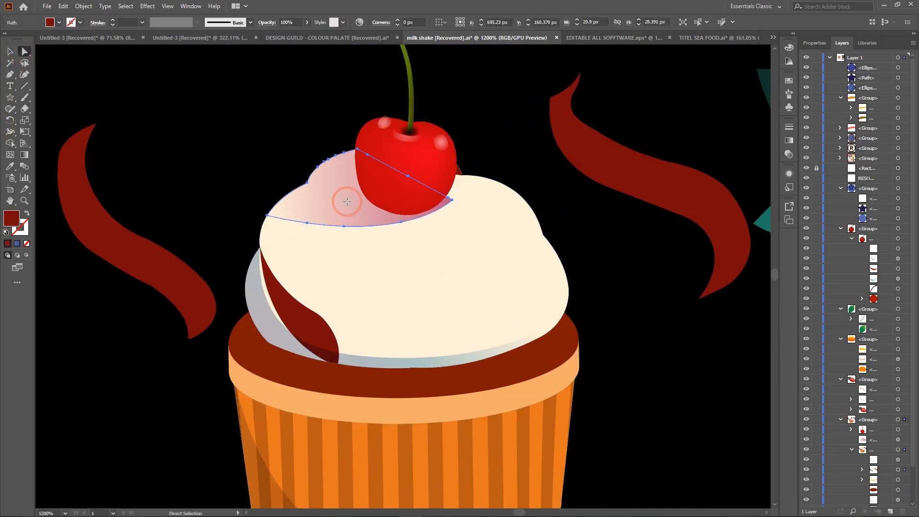
pyautogui.moveTo(349, 205); pyautogui.dragTo(189, 109)
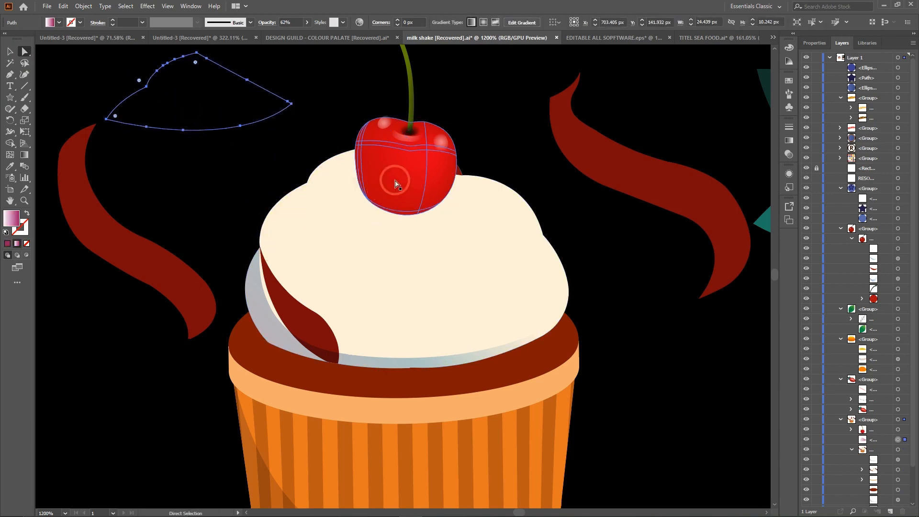
pyautogui.moveTo(395, 180); pyautogui.dragTo(523, 93)
pyautogui.hotkey('ctrl', 'z')
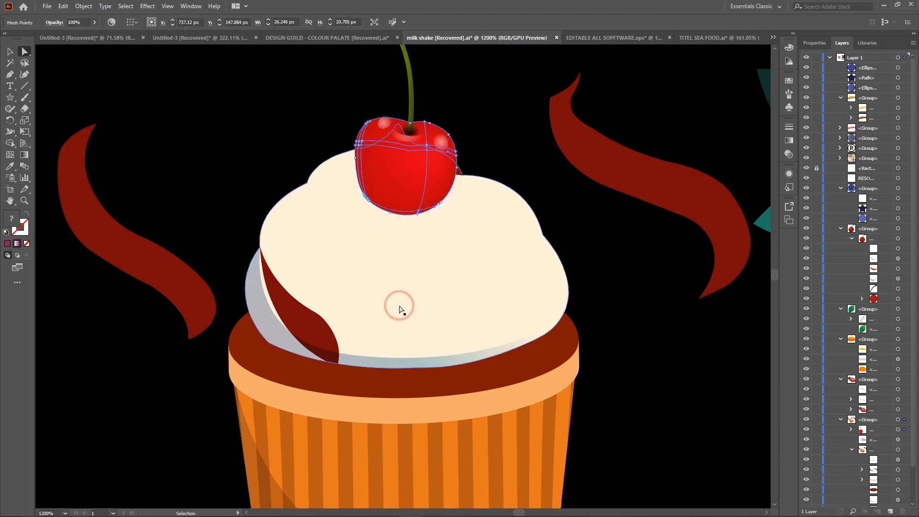
# Try pulling the last dark-red swirl, the brown base, the cream shape and its grey shading away from the cupcake
pyautogui.moveTo(302, 328); pyautogui.dragTo(161, 204)
pyautogui.moveTo(297, 365); pyautogui.dragTo(388, 506)
pyautogui.moveTo(343, 297); pyautogui.dragTo(510, 249)
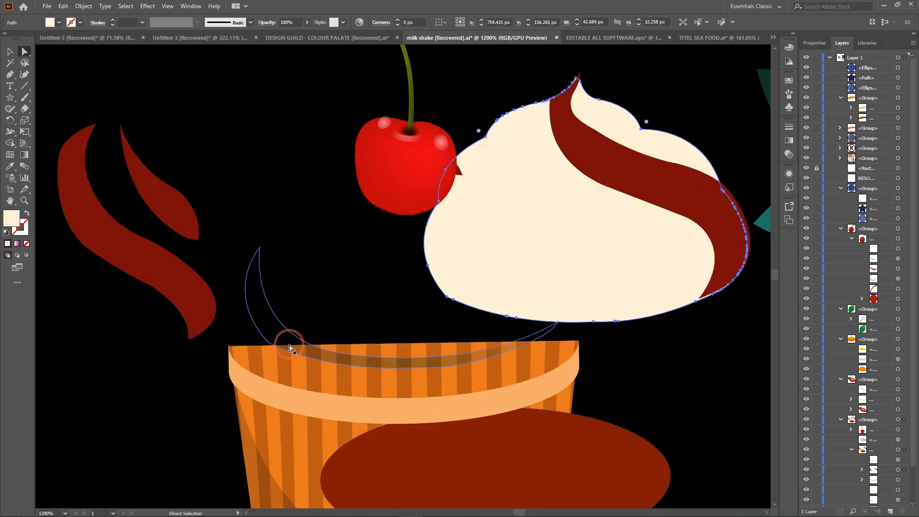
pyautogui.moveTo(289, 346); pyautogui.dragTo(464, 289)
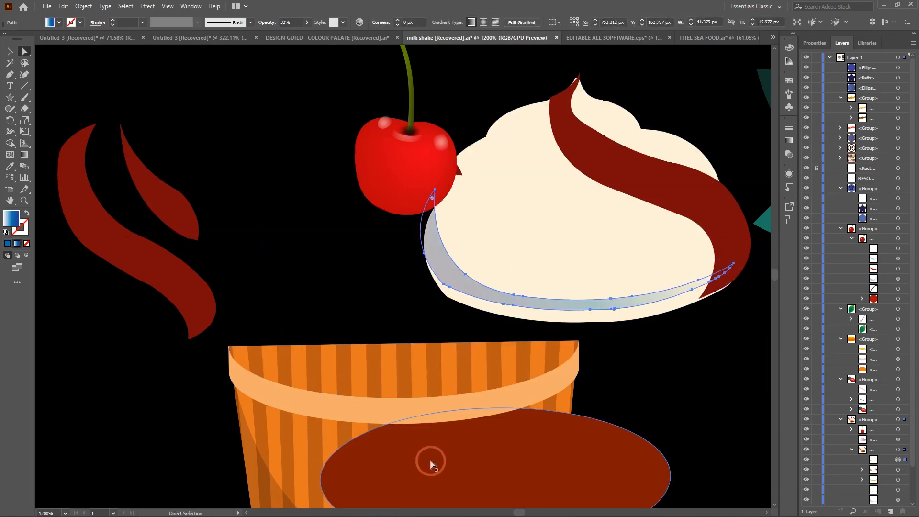
# Undo the moves of the frosting pieces and the blue gradient fill on the badge's background circle
pyautogui.hotkey('ctrl', 'z')
pyautogui.hotkey('ctrl', 'z')
pyautogui.hotkey('ctrl', 'z')
pyautogui.hotkey('ctrl', 'z')
pyautogui.hotkey('ctrl', 'z')
pyautogui.hotkey('ctrl', 'z')
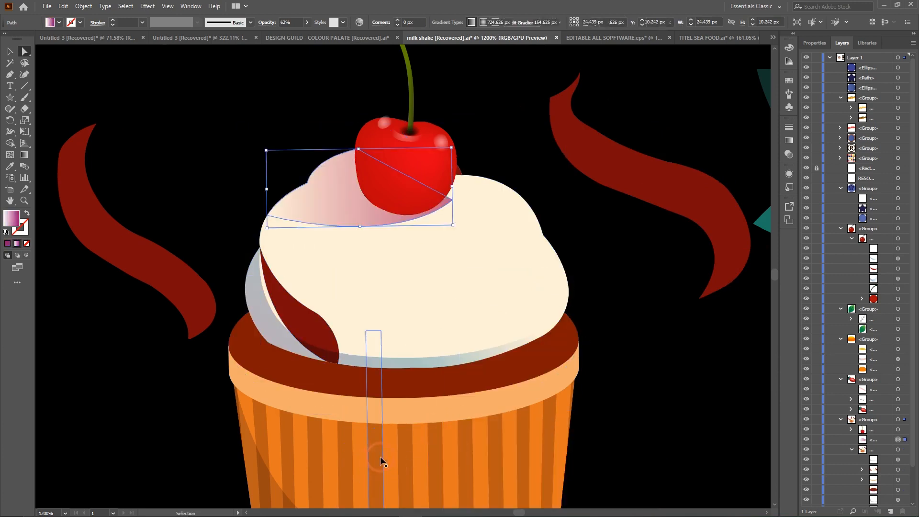
pyautogui.hotkey('ctrl', 'z')
pyautogui.hotkey('ctrl', 'z')
pyautogui.hotkey('ctrl', 'z')
pyautogui.hotkey('ctrl', 'z')
# Try pulling the shading and several dark stripes off the cupcake's orange wrapper, and clear the selection
pyautogui.scroll(-3, 423, 400)
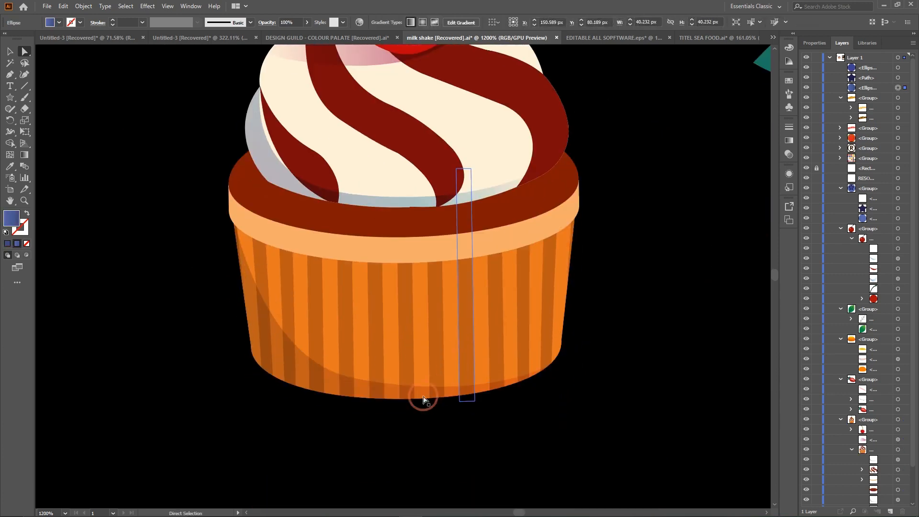
pyautogui.moveTo(423, 400); pyautogui.dragTo(165, 368)
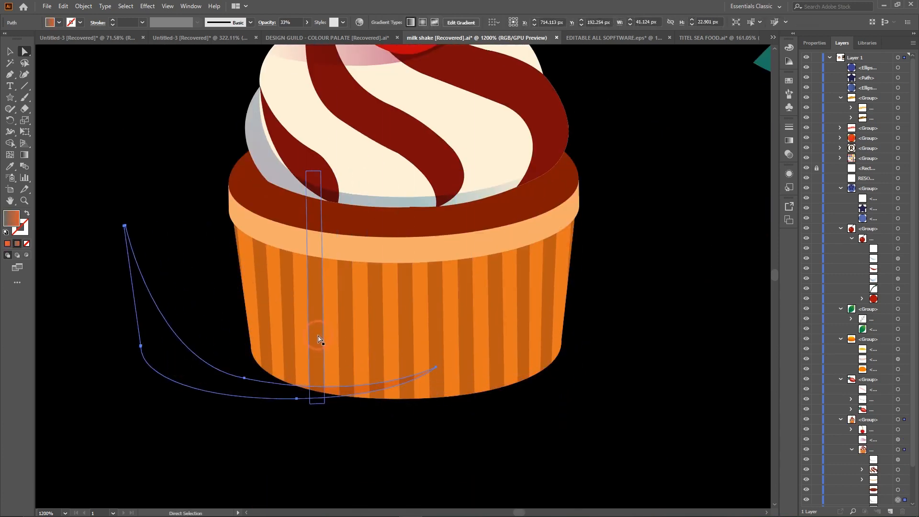
pyautogui.moveTo(317, 336); pyautogui.dragTo(146, 320)
pyautogui.moveTo(287, 332); pyautogui.dragTo(218, 344)
pyautogui.moveTo(307, 346); pyautogui.dragTo(150, 443)
pyautogui.moveTo(297, 401); pyautogui.dragTo(240, 475)
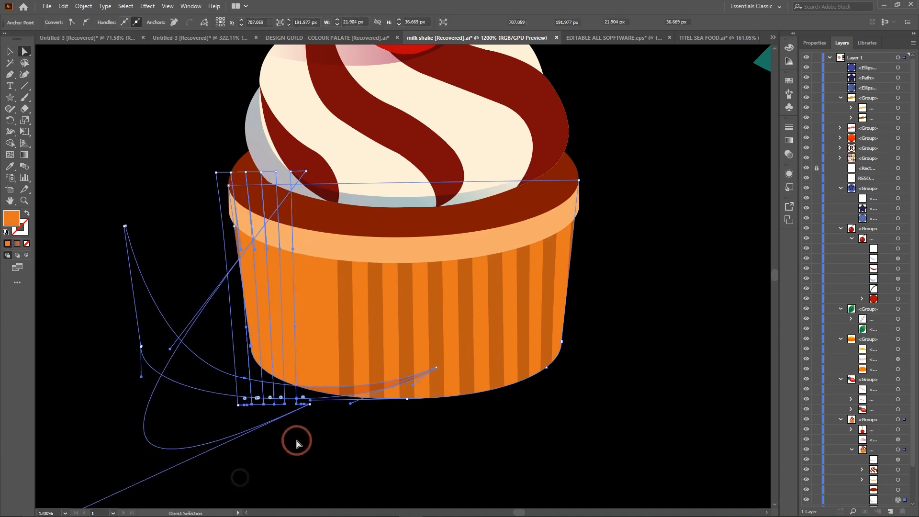
pyautogui.click(696, 257)
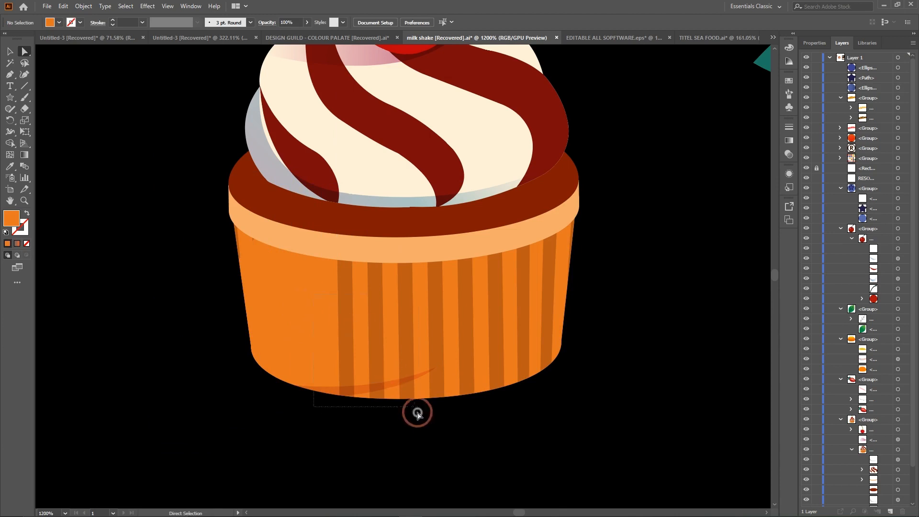
# Undo the moves of the cupcake wrapper's shading and stripes
pyautogui.hotkey('ctrl', 'z')
pyautogui.hotkey('ctrl', 'z')
pyautogui.hotkey('ctrl', 'z')
pyautogui.hotkey('ctrl', 'shift', 'z')
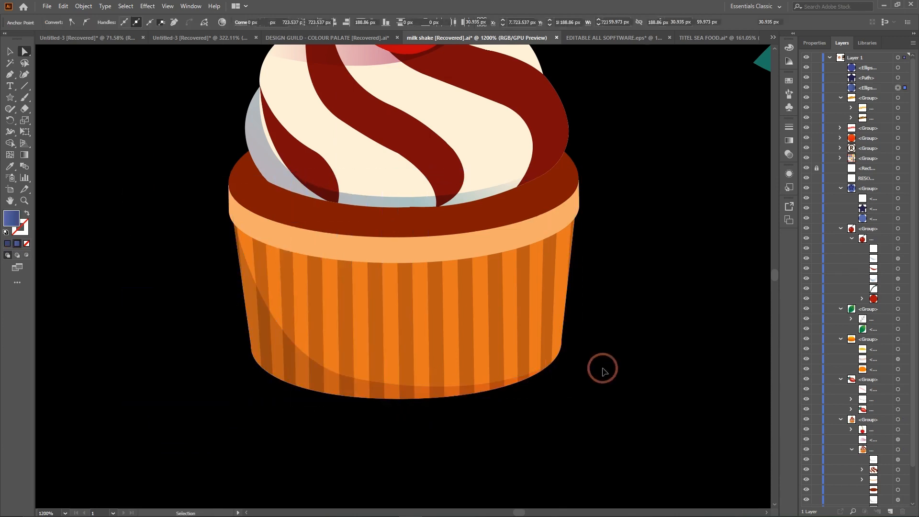
# Examine the milk splash in the reference artwork together with the overall badge layout
pyautogui.hotkey('ctrl', '-')
pyautogui.hotkey('ctrl', '-')
pyautogui.hotkey('ctrl', '-')
pyautogui.hotkey('ctrl', '-')
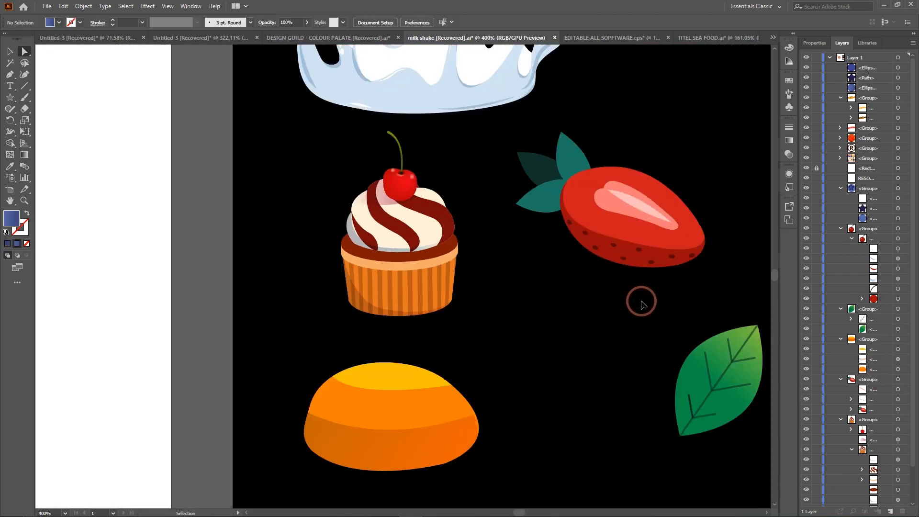
pyautogui.hotkey('ctrl', '-')
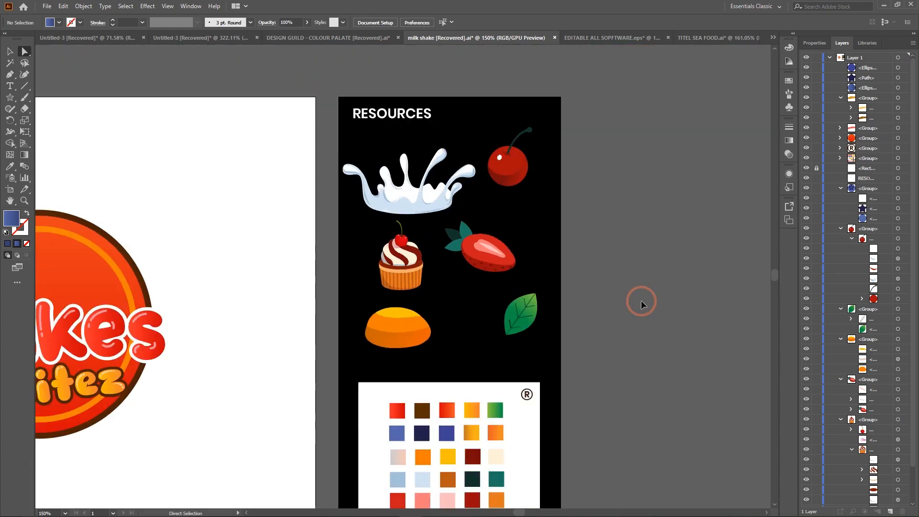
pyautogui.hscroll(-3, 640, 300)
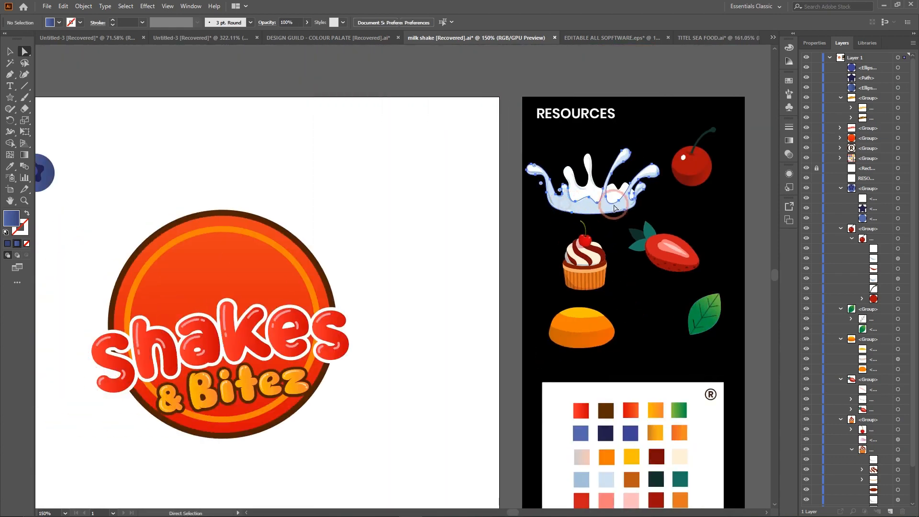
pyautogui.click(609, 175)
pyautogui.click(381, 189)
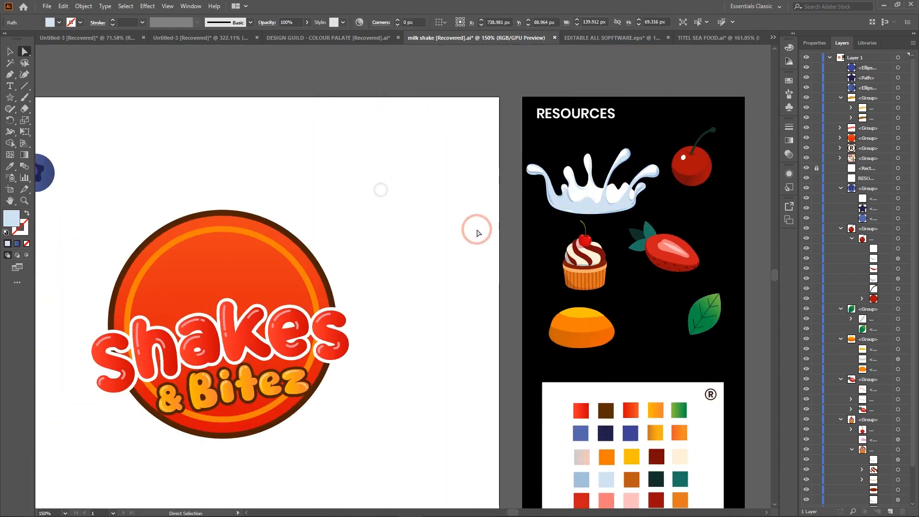
pyautogui.hscroll(-2, 325, 252)
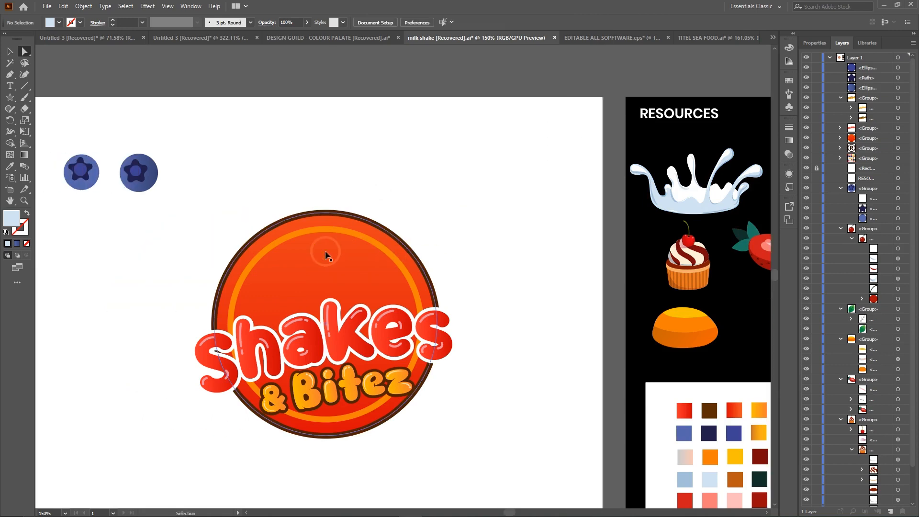
pyautogui.hotkey('ctrl', '-')
pyautogui.hotkey('ctrl', '-')
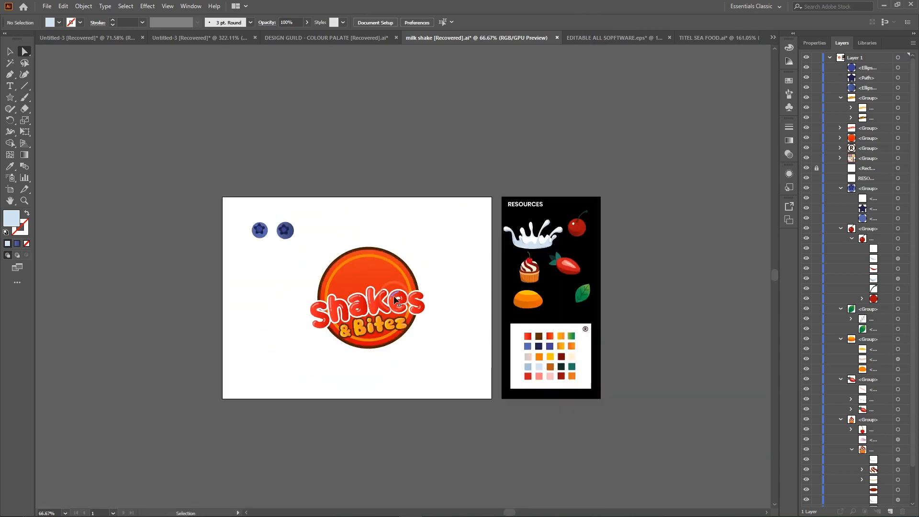
pyautogui.hotkey('ctrl', '+')
pyautogui.hotkey('ctrl', '+')
pyautogui.hotkey('ctrl', '-')
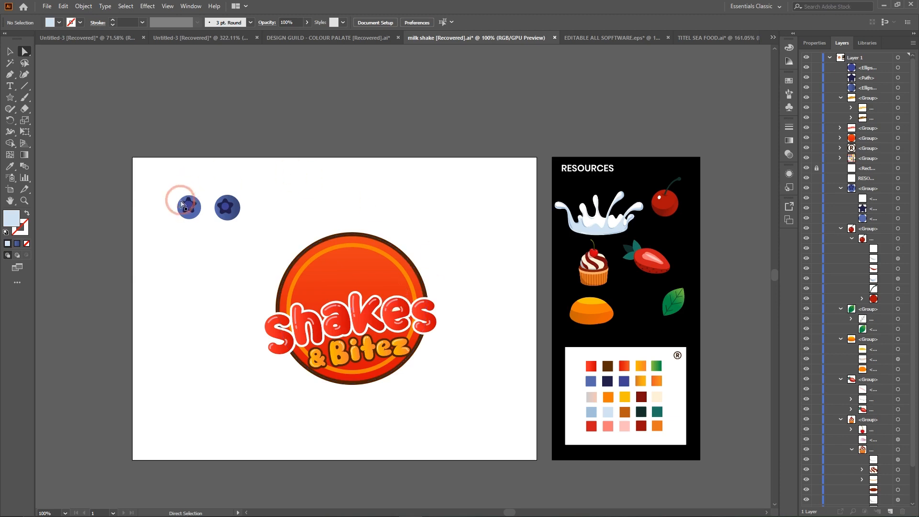
# Delete all three shapes of the newly drawn gradient-shaded blueberry
pyautogui.moveTo(207, 190); pyautogui.dragTo(251, 238)
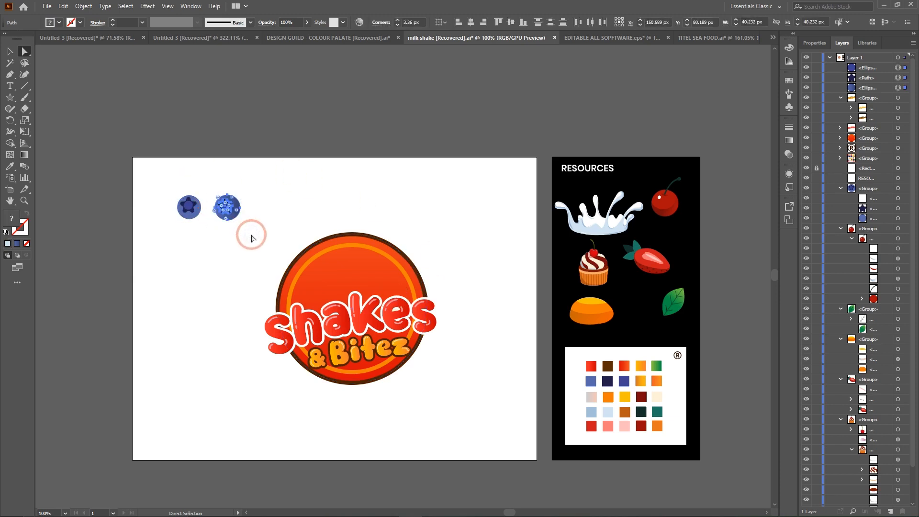
pyautogui.press('Delete')
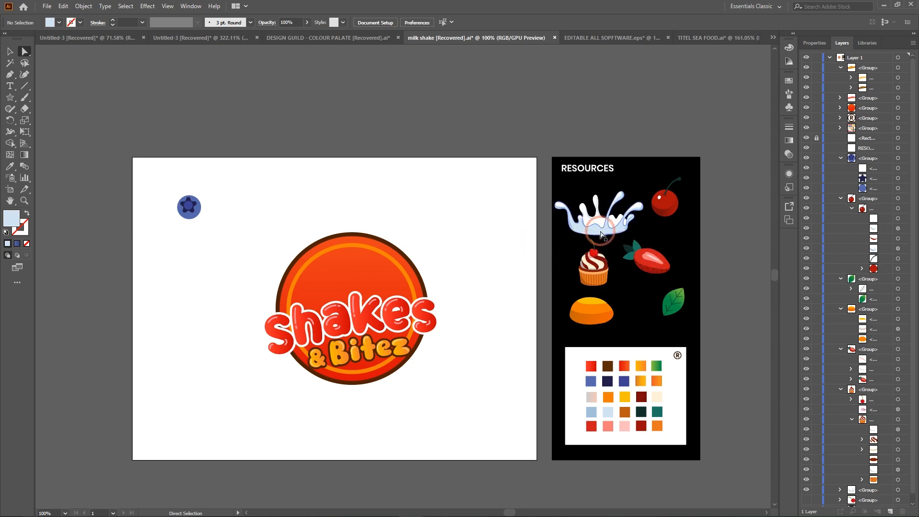
# Try placing the reference blueberry, milk splash, cupcake and strawberry on and around the badge as whole groups
pyautogui.click(7, 50)
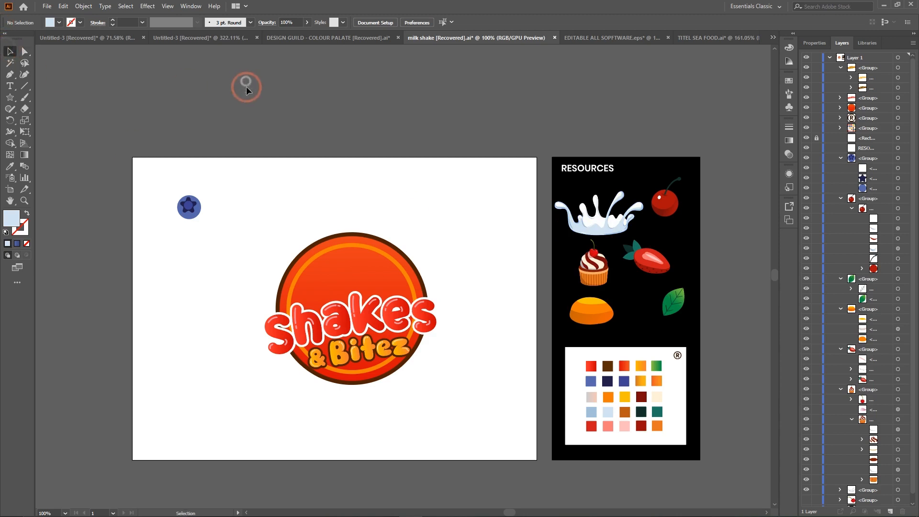
pyautogui.moveTo(189, 207); pyautogui.dragTo(402, 324)
pyautogui.moveTo(580, 235); pyautogui.dragTo(246, 326)
pyautogui.moveTo(633, 257); pyautogui.dragTo(357, 278)
pyautogui.click(393, 420)
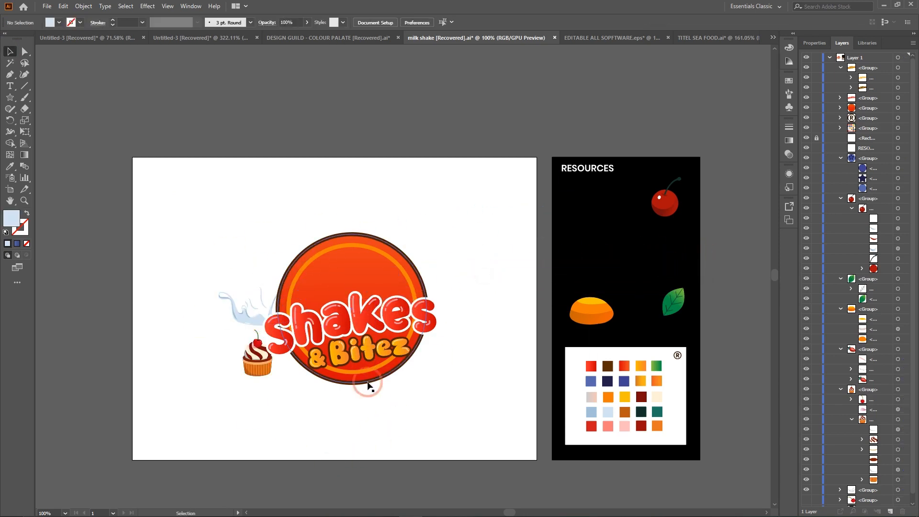
# Undo the artwork placements around the badge and the deletion of the new blueberry
pyautogui.hotkey('ctrl', 'z')
pyautogui.hotkey('ctrl', 'z')
pyautogui.hotkey('ctrl', 'z')
pyautogui.hotkey('ctrl', 'z')
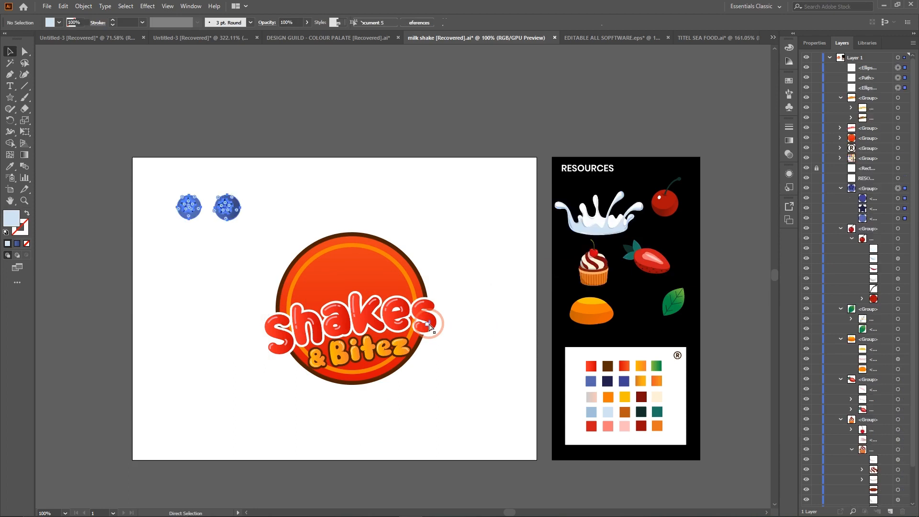
# Remove the newly drawn blueberry beside the reference one, and leave nothing selected
pyautogui.click(209, 193)
pyautogui.moveTo(209, 192); pyautogui.dragTo(260, 234)
pyautogui.press('Delete')
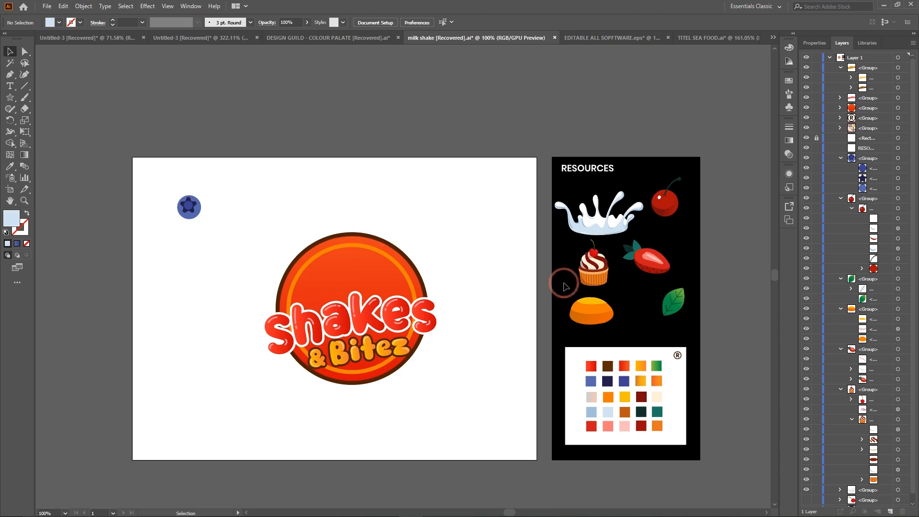
pyautogui.moveTo(592, 262); pyautogui.dragTo(594, 264)
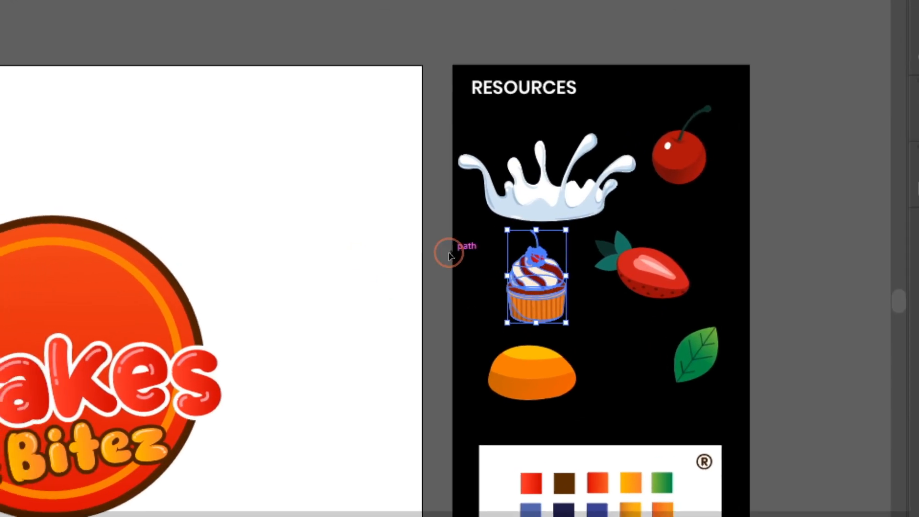
pyautogui.click(436, 218)
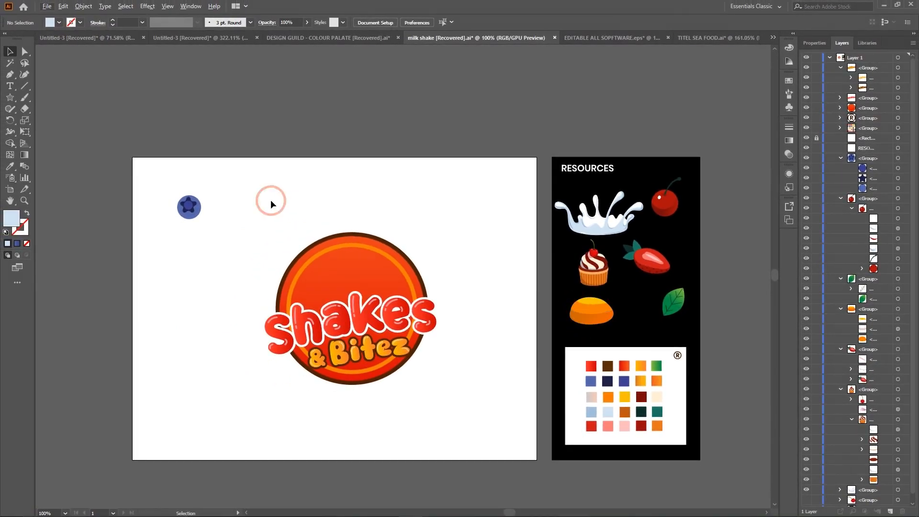
# Try pulling the orange dome's shadow, body and highlight out of the resources area and reassembling them beside the badge
pyautogui.click(25, 51)
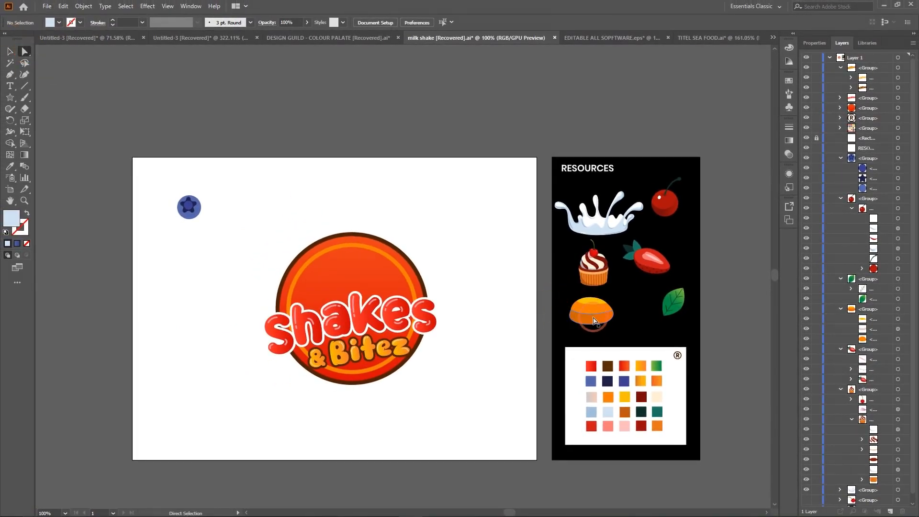
pyautogui.moveTo(593, 323); pyautogui.dragTo(481, 386)
pyautogui.click(482, 387)
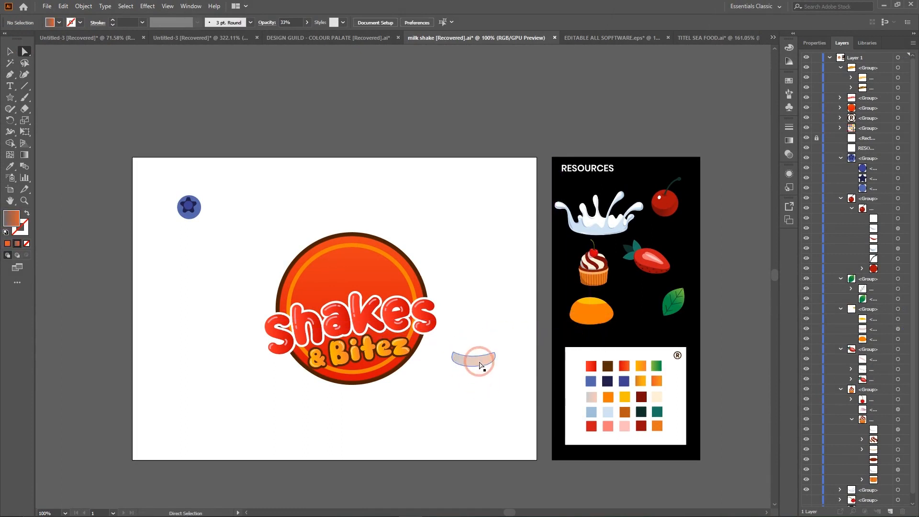
pyautogui.moveTo(569, 311); pyautogui.dragTo(480, 284)
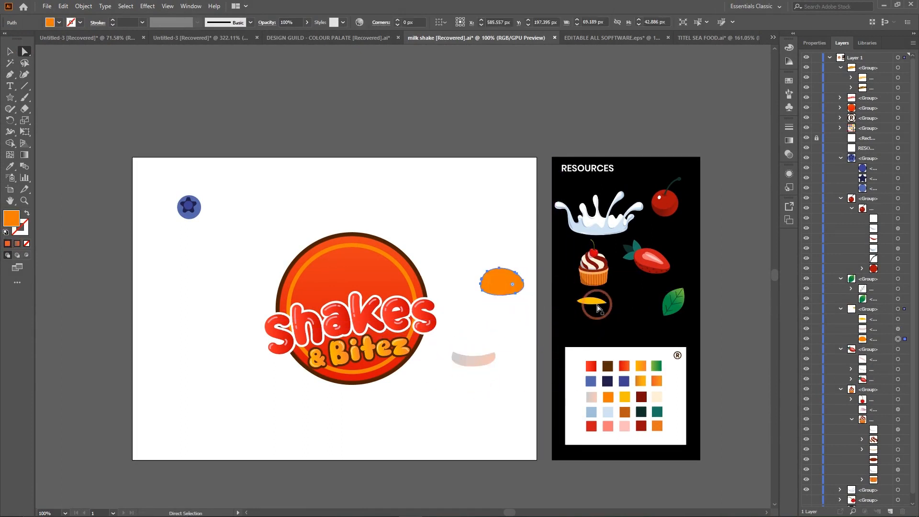
pyautogui.moveTo(593, 305); pyautogui.dragTo(495, 272)
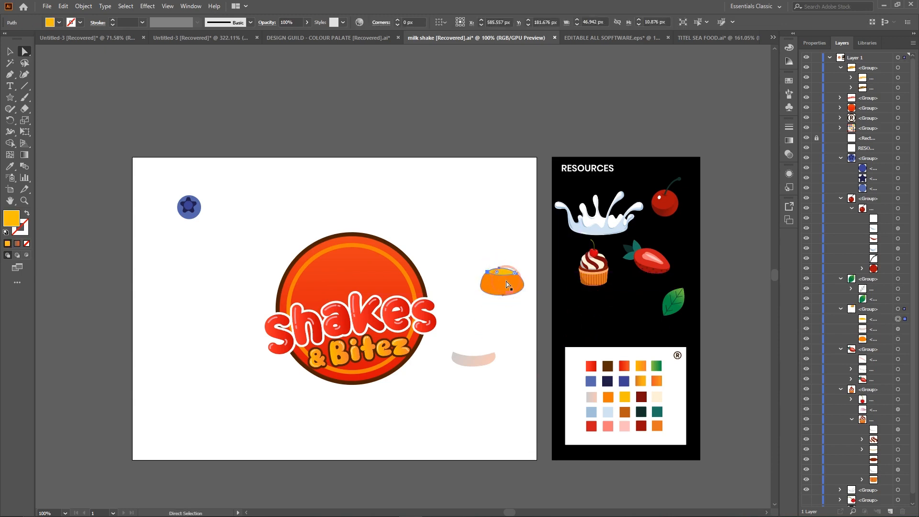
pyautogui.moveTo(483, 346); pyautogui.dragTo(503, 286)
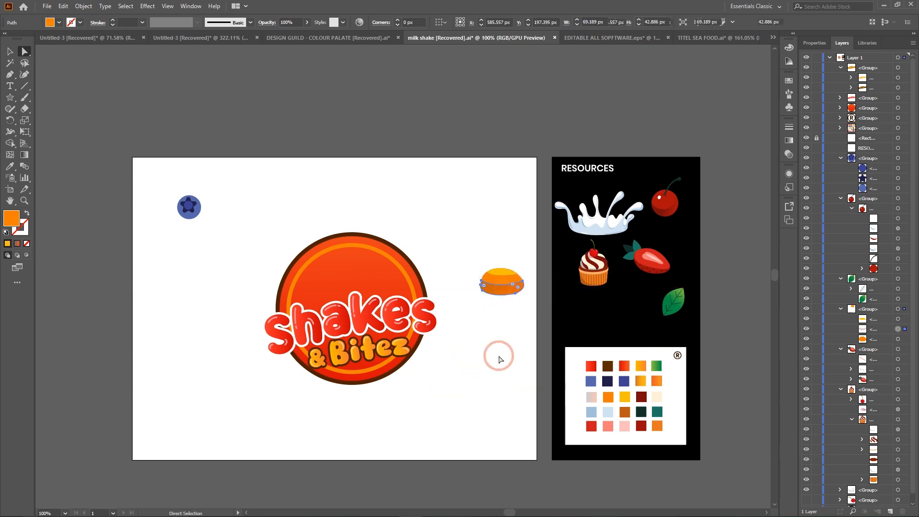
pyautogui.click(503, 332)
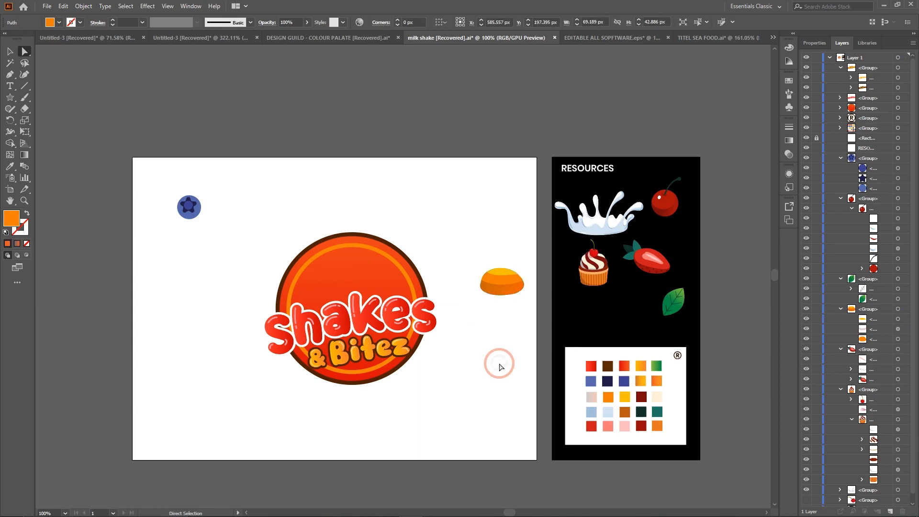
# Undo the moves of the orange dome's pieces and delete the newly drawn blueberry beside the reference one
pyautogui.hotkey('ctrl', 'z')
pyautogui.hotkey('ctrl', 'z')
pyautogui.hotkey('ctrl', 'z')
pyautogui.hotkey('ctrl', 'z')
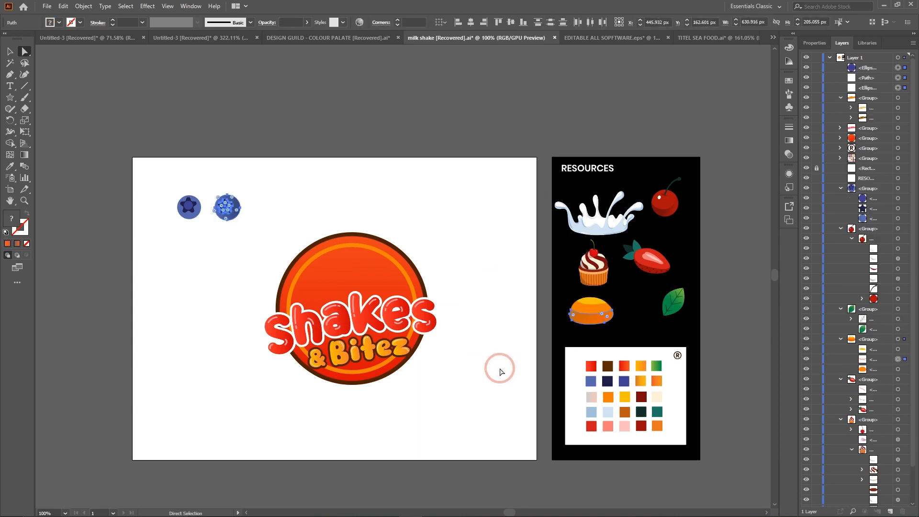
pyautogui.moveTo(208, 182); pyautogui.dragTo(263, 237)
pyautogui.press('Delete')
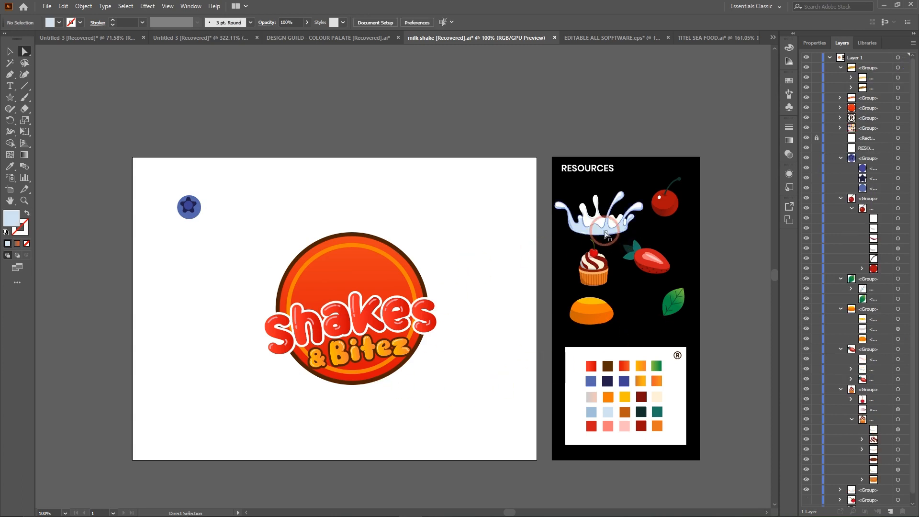
# Move the whole milk splash group from the resources onto the badge and bring it to the front
pyautogui.click(595, 220)
pyautogui.click(10, 51)
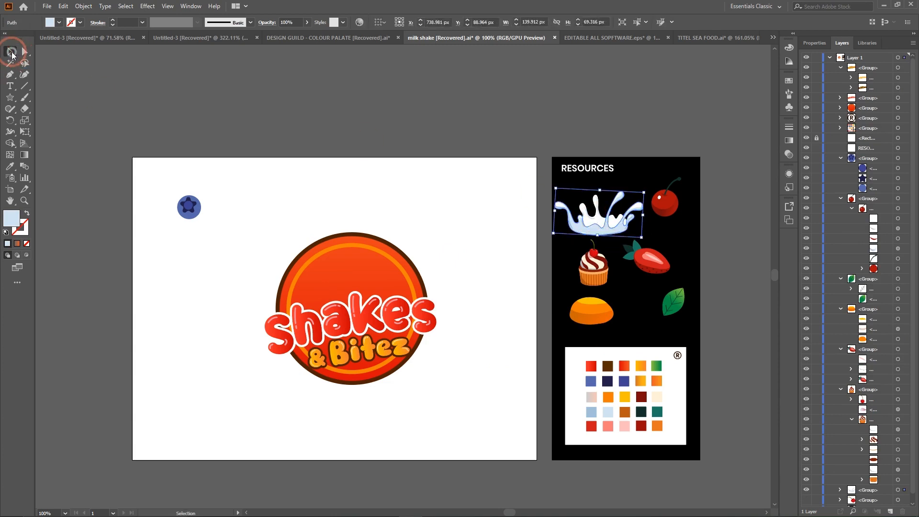
pyautogui.click(420, 148)
pyautogui.click(598, 234)
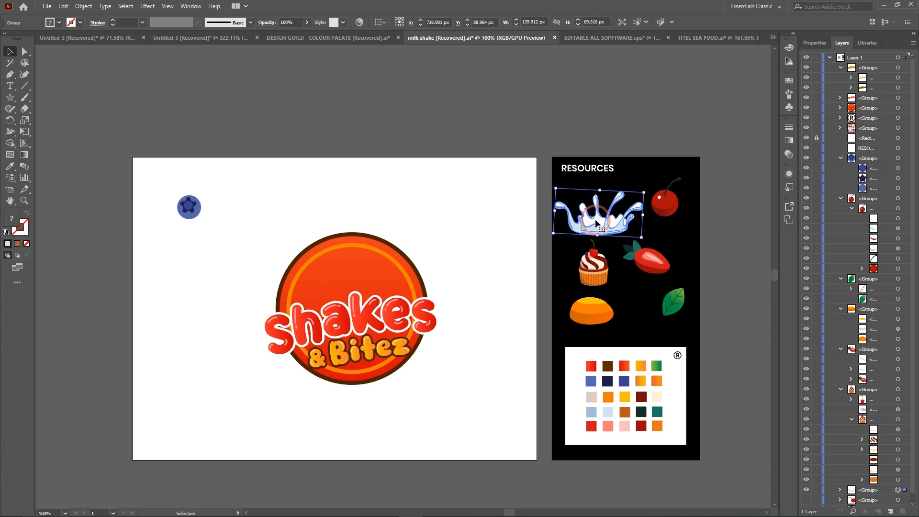
pyautogui.moveTo(597, 223); pyautogui.dragTo(342, 296)
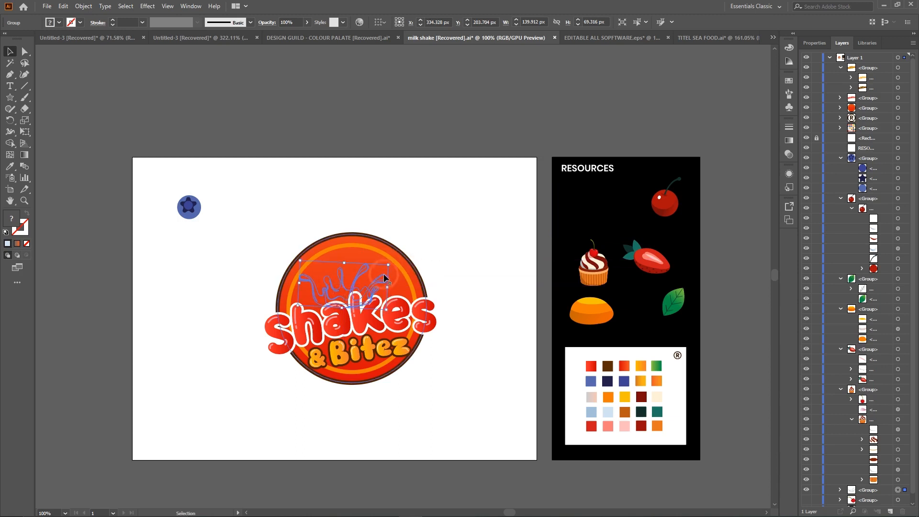
pyautogui.rightClick(343, 295)
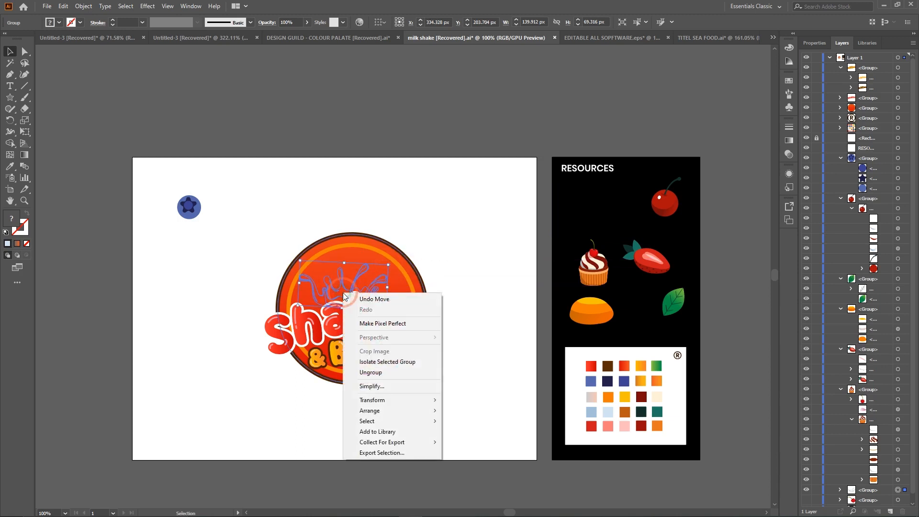
pyautogui.moveTo(402, 405)
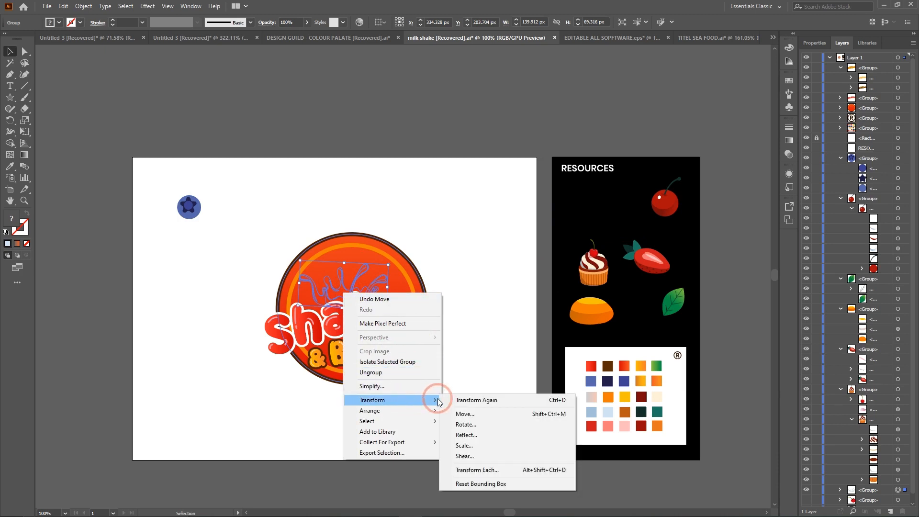
pyautogui.click(460, 411)
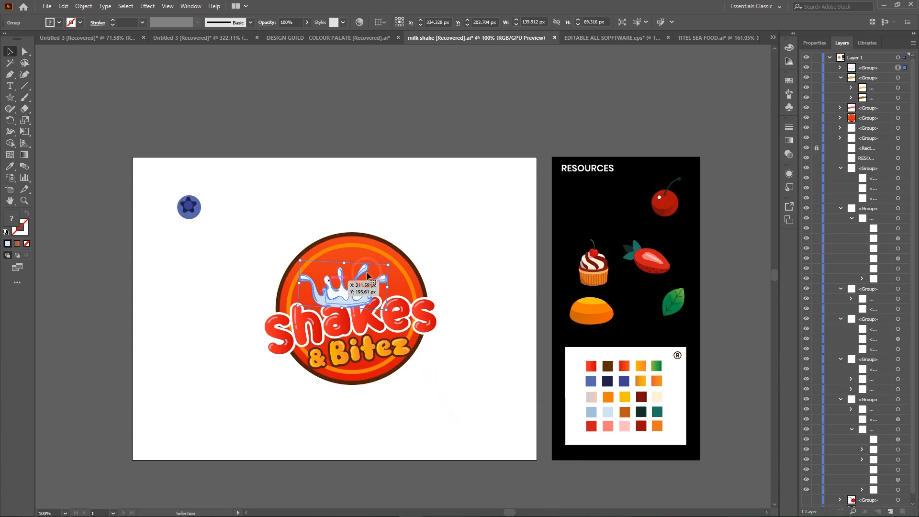
# Enlarge the splash to about 262 px wide, rotate it slightly counterclockwise and centre it across the badge above the lettering
pyautogui.moveTo(389, 288); pyautogui.dragTo(466, 273)
pyautogui.moveTo(402, 312); pyautogui.dragTo(374, 297)
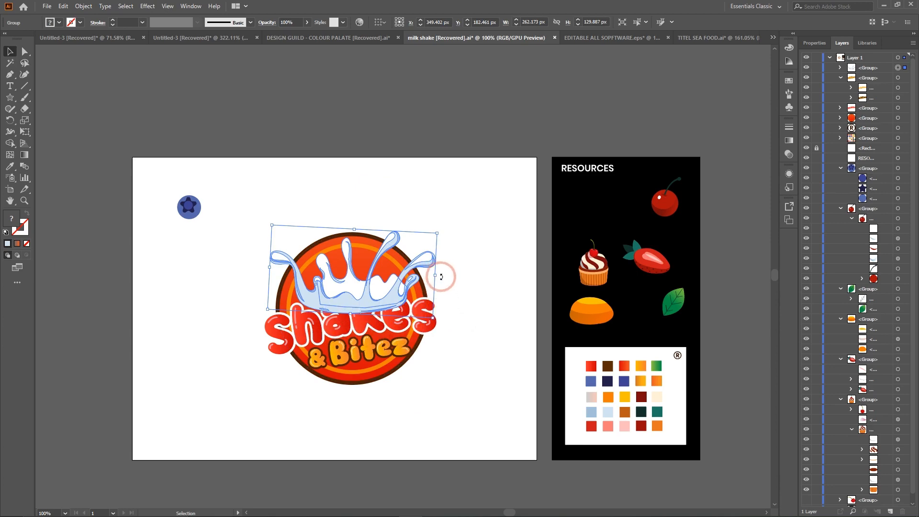
pyautogui.moveTo(441, 277); pyautogui.dragTo(438, 263)
pyautogui.hotkey('ctrl', '=')
pyautogui.hotkey('ctrl', '=')
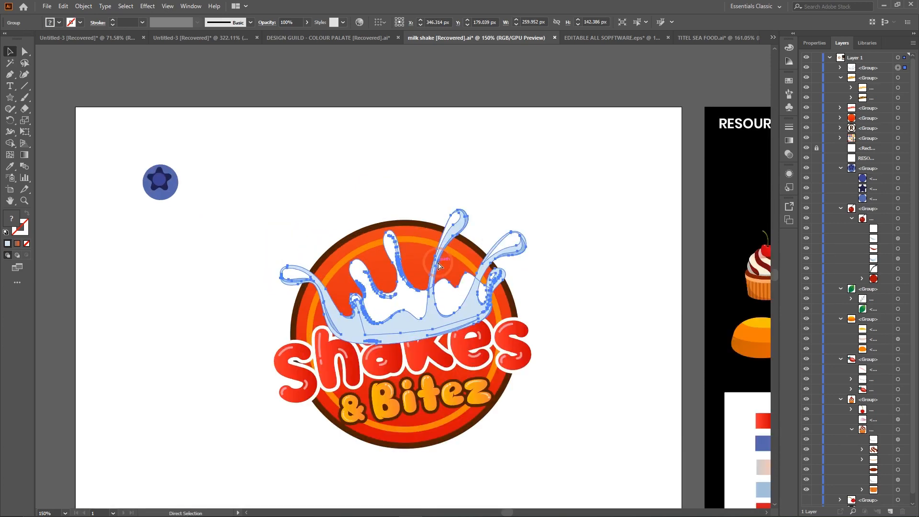
pyautogui.scroll(-3, 419, 271)
pyautogui.hscroll(2, 419, 271)
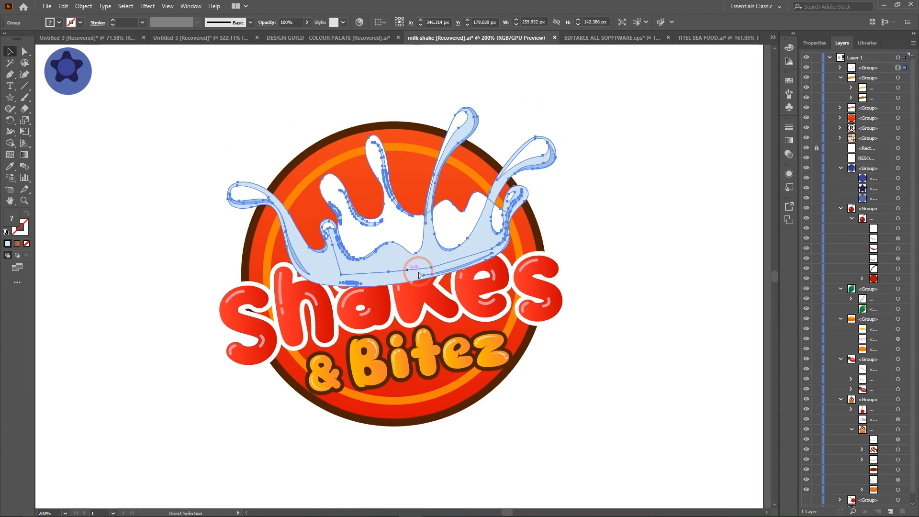
pyautogui.moveTo(392, 245); pyautogui.dragTo(380, 243)
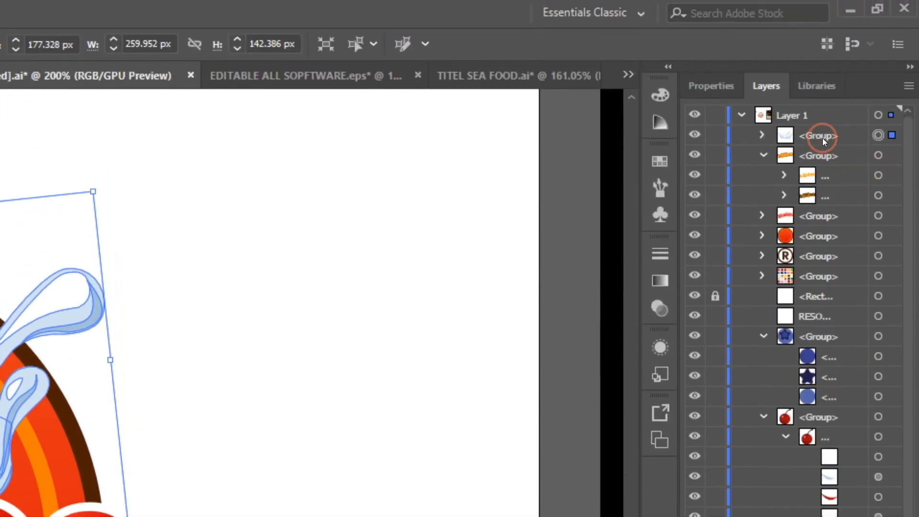
# Stack the splash group between the red "shakes" lettering and the badge circle, and lower it about 18 px behind the letters
pyautogui.moveTo(823, 135); pyautogui.dragTo(819, 228)
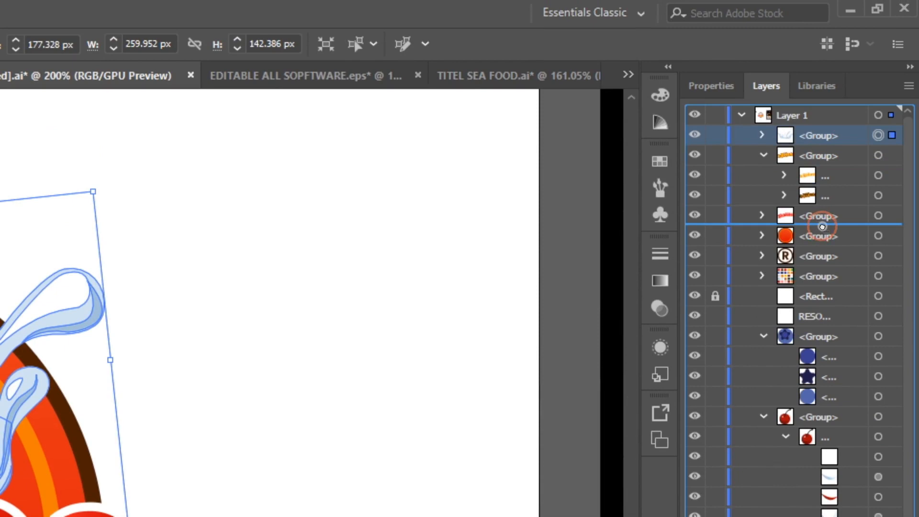
pyautogui.moveTo(822, 227); pyautogui.dragTo(823, 230)
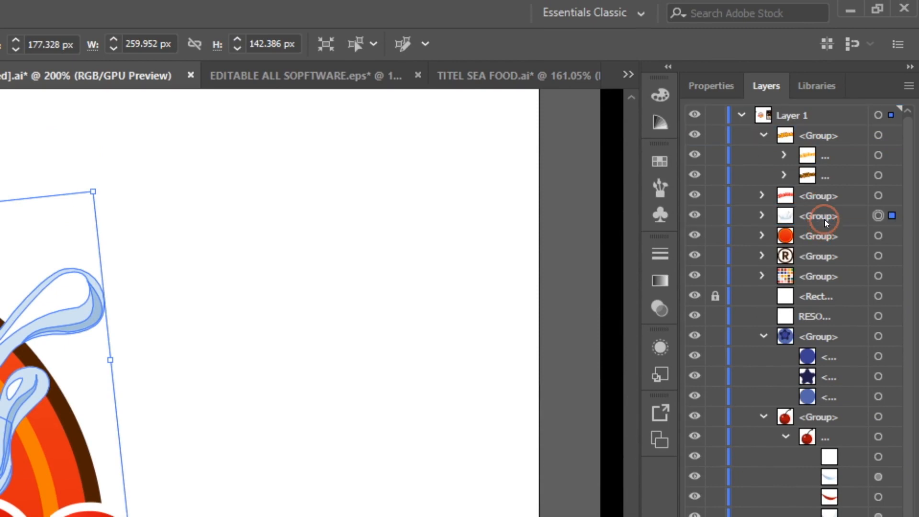
pyautogui.click(825, 222)
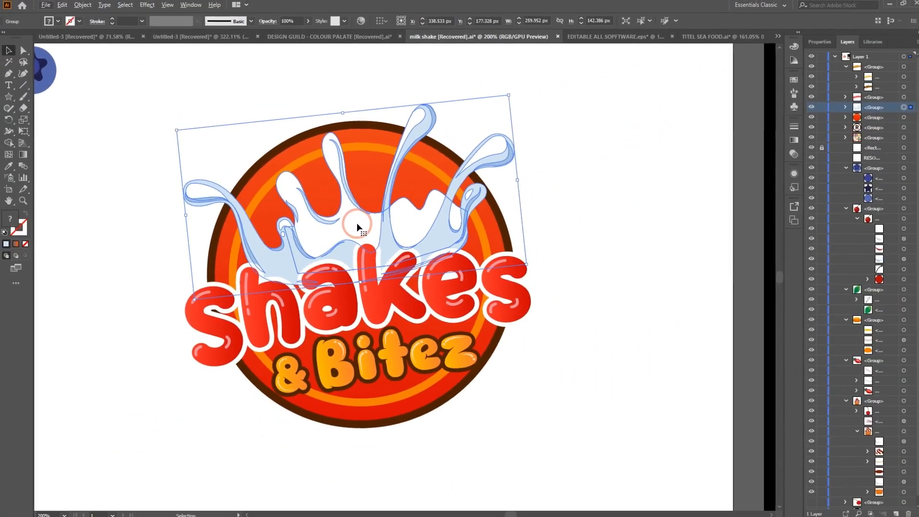
pyautogui.click(606, 185)
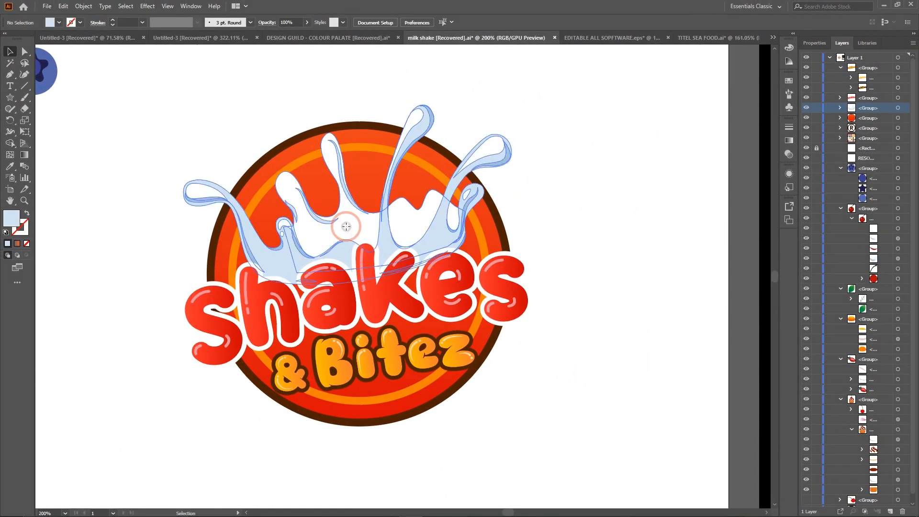
pyautogui.moveTo(346, 226); pyautogui.dragTo(346, 248)
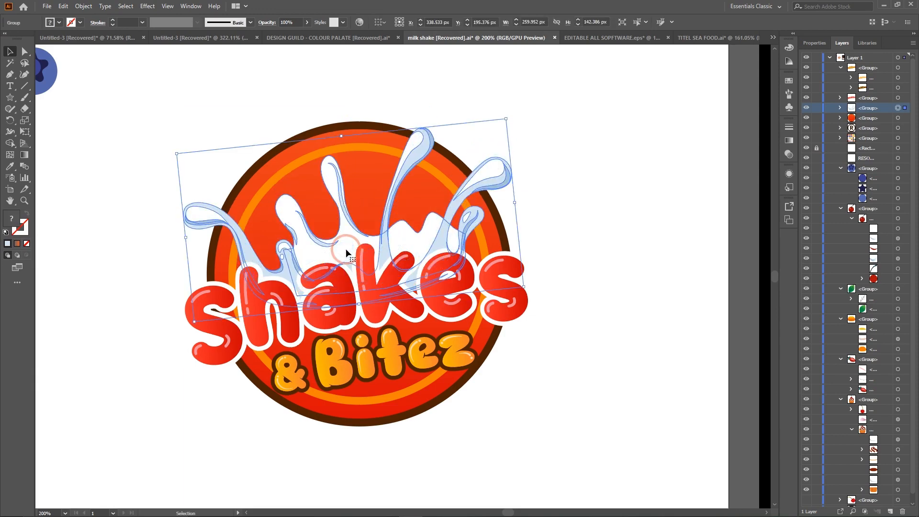
pyautogui.click(726, 226)
pyautogui.click(614, 225)
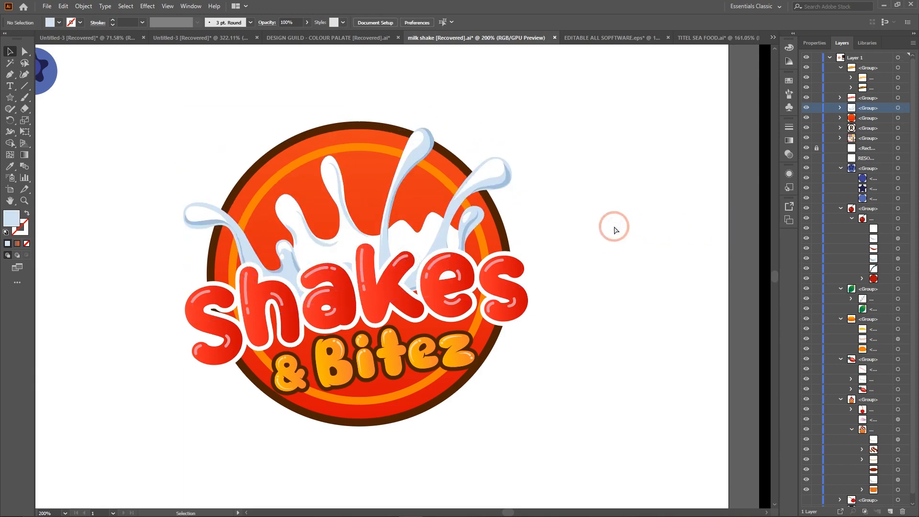
# Move the cupcake group from the resources onto the badge above the lettering and bring it to the front
pyautogui.hotkey('ctrl', '-')
pyautogui.hotkey('ctrl', '+')
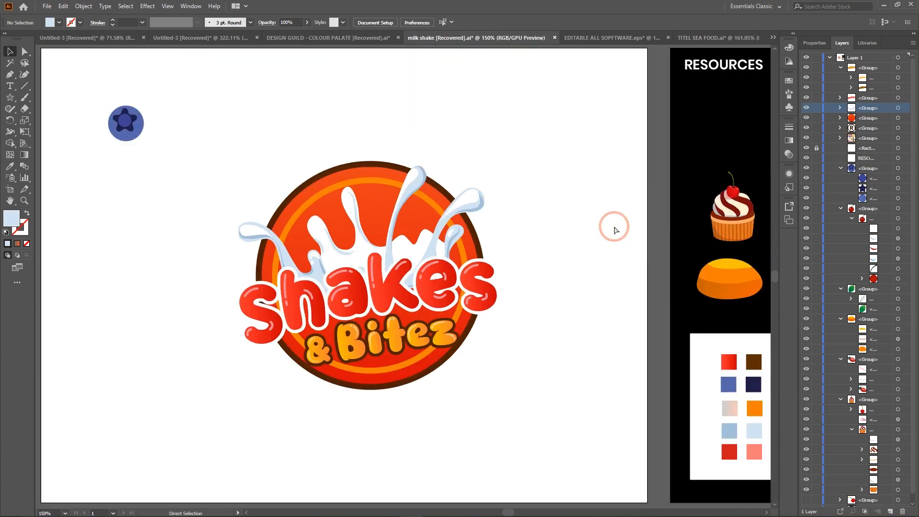
pyautogui.hscroll(2, 600, 222)
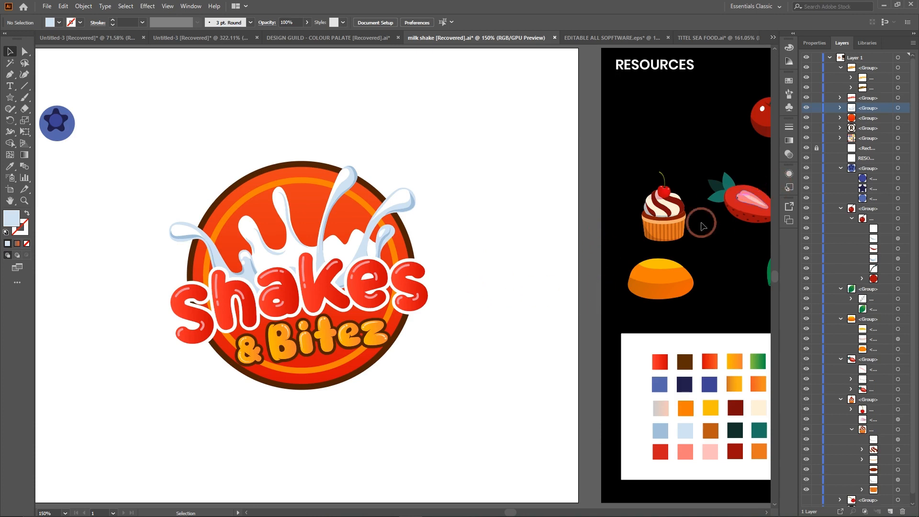
pyautogui.moveTo(666, 211); pyautogui.dragTo(277, 237)
pyautogui.rightClick(283, 236)
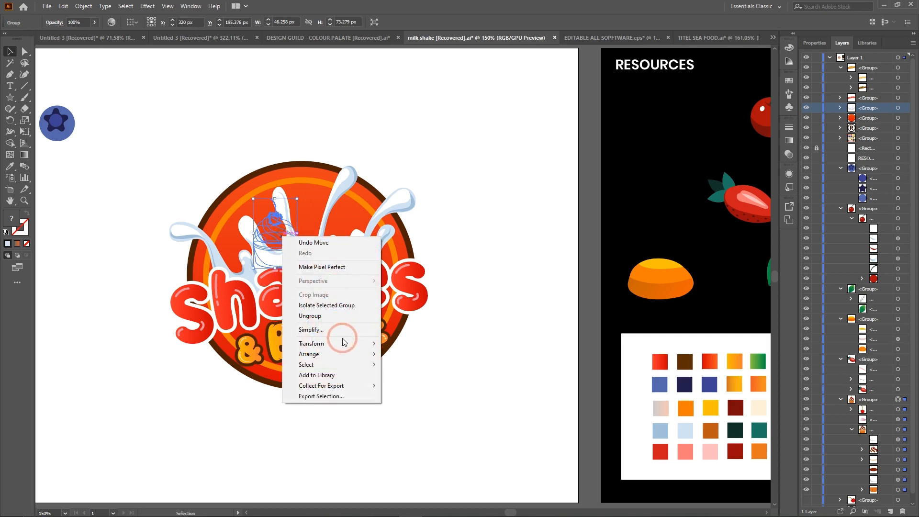
pyautogui.moveTo(344, 354)
pyautogui.click(405, 354)
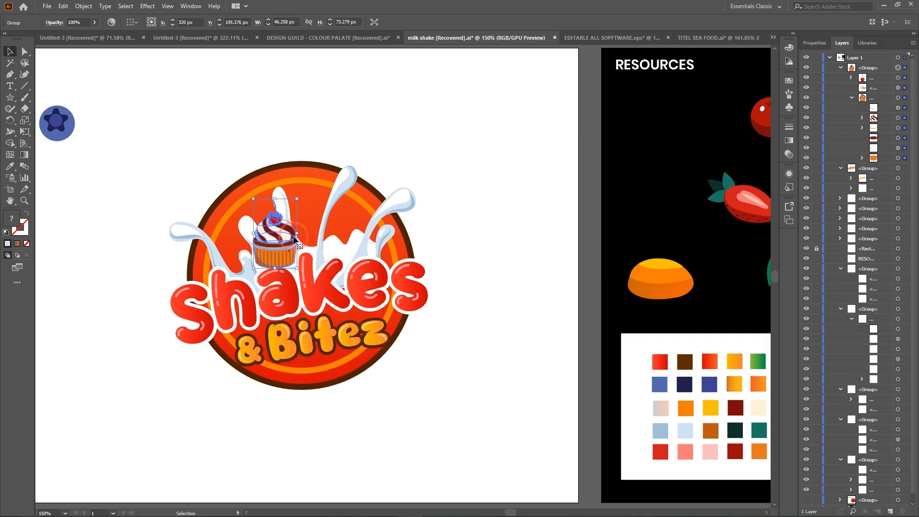
# Enlarge the cupcake to about 117 × 176 px, tilt it slightly counterclockwise and position it over the middle of the splash
pyautogui.moveTo(297, 198); pyautogui.dragTo(326, 156)
pyautogui.moveTo(332, 138); pyautogui.dragTo(340, 111)
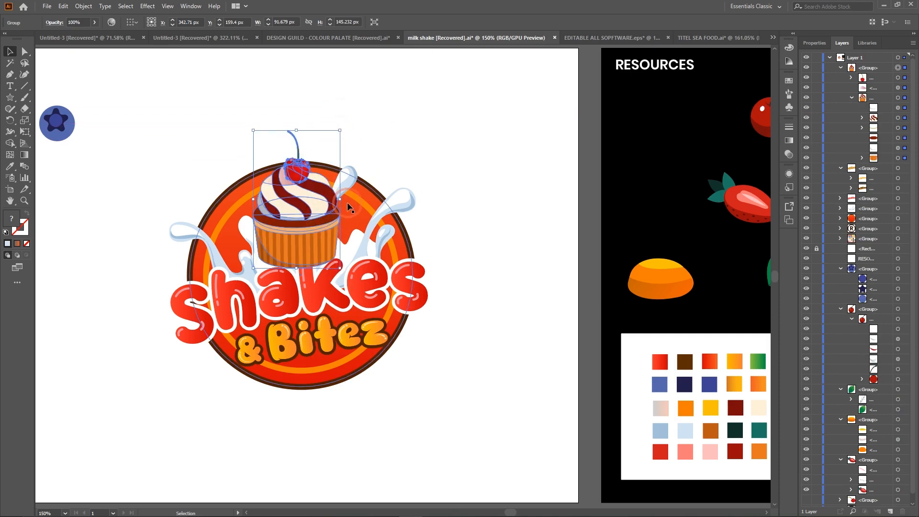
pyautogui.moveTo(344, 203); pyautogui.dragTo(352, 190)
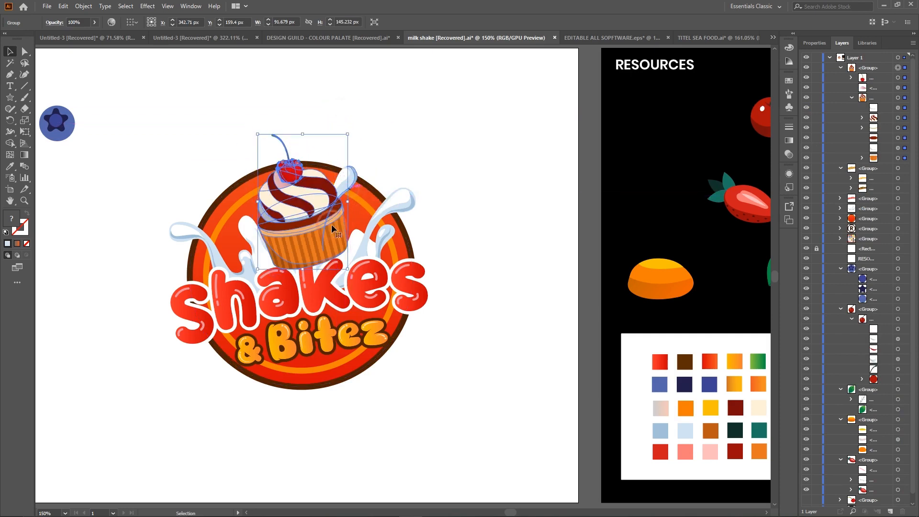
pyautogui.moveTo(317, 232); pyautogui.dragTo(309, 252)
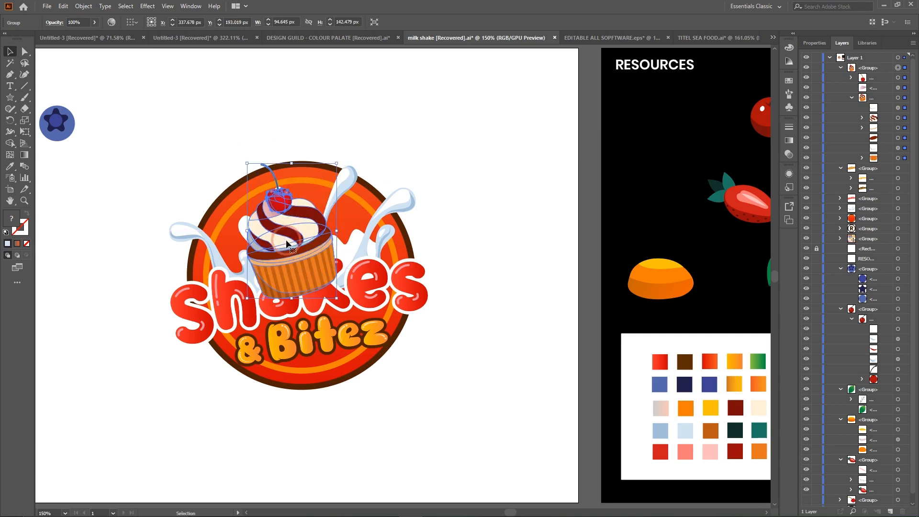
pyautogui.moveTo(292, 162); pyautogui.dragTo(292, 131)
pyautogui.moveTo(307, 267); pyautogui.dragTo(305, 264)
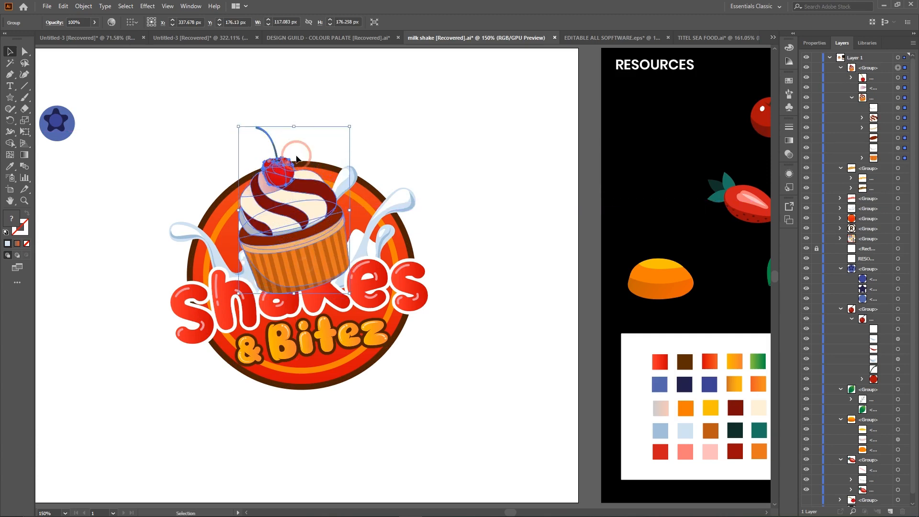
pyautogui.moveTo(291, 197); pyautogui.dragTo(286, 202)
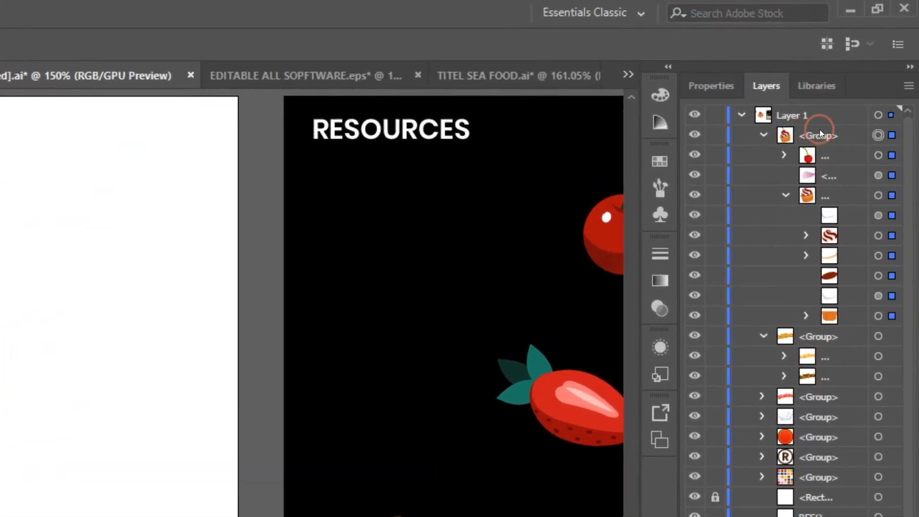
# Move the cupcake group in the stacking order to between the red "shakes" lettering and the milk splash
pyautogui.moveTo(820, 134); pyautogui.dragTo(819, 417)
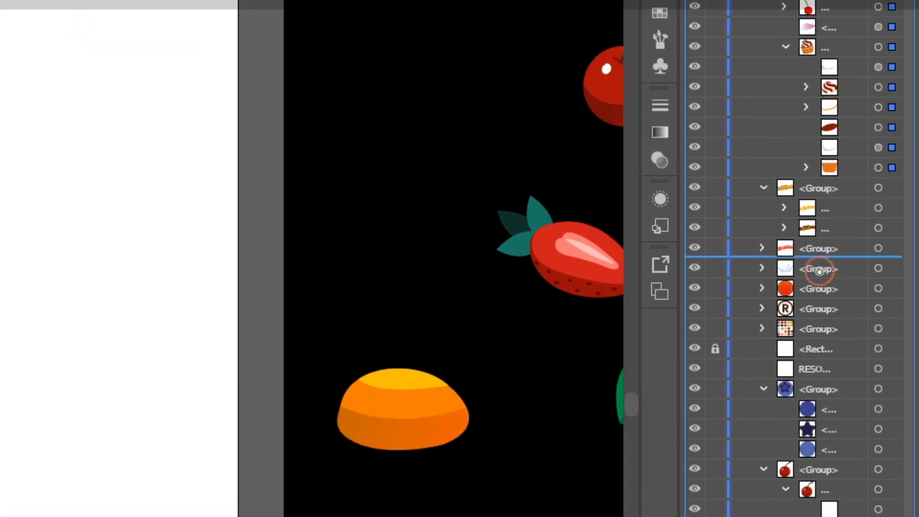
pyautogui.moveTo(820, 271); pyautogui.dragTo(822, 260)
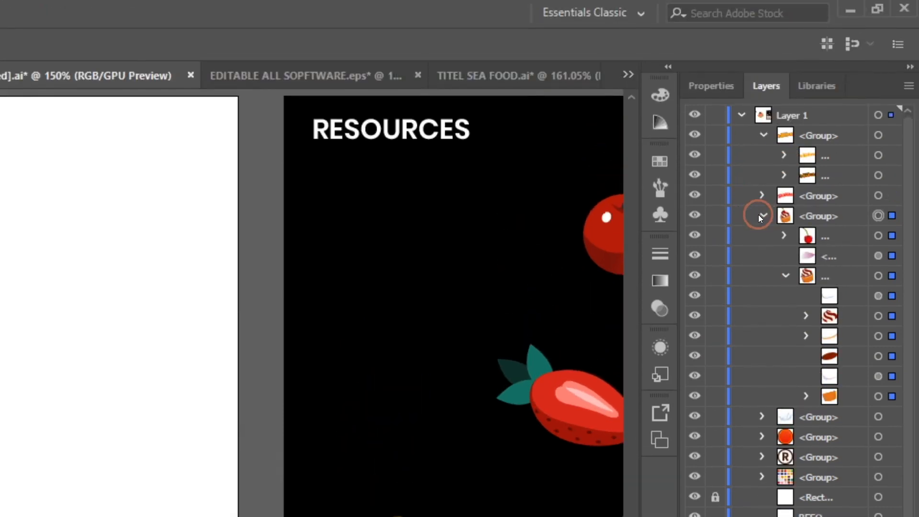
# Rename the milk splash group as WATER and the cupcake group as CUPCAKE
pyautogui.click(760, 218)
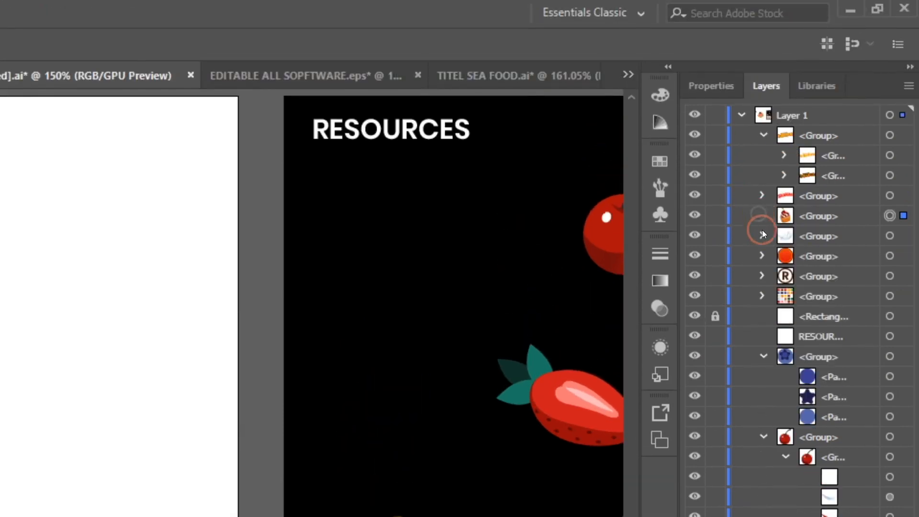
pyautogui.doubleClick(815, 238)
pyautogui.write('WATER')
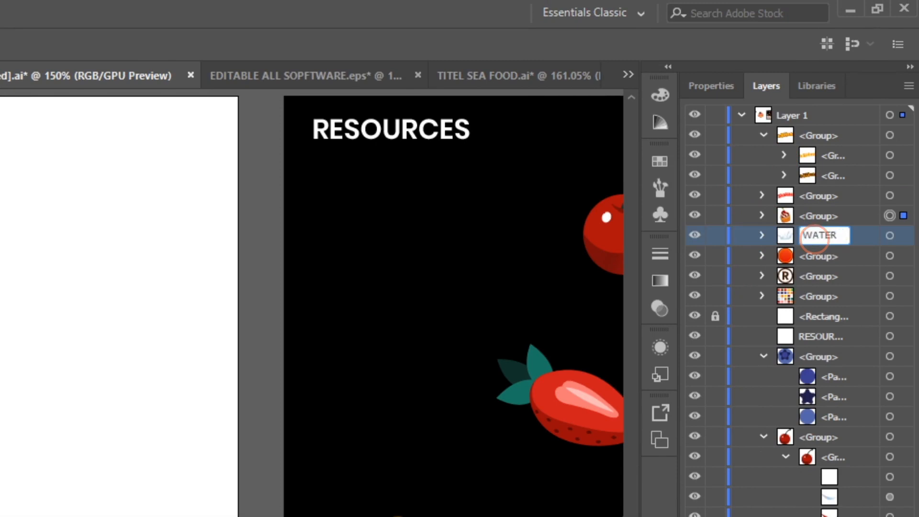
pyautogui.press('Return')
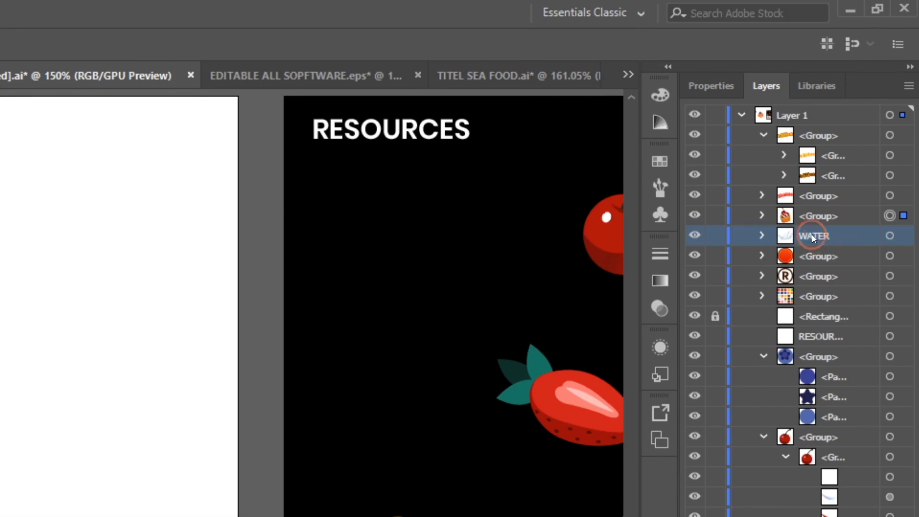
pyautogui.click(816, 216)
pyautogui.doubleClick(818, 216)
pyautogui.write('CUPCA')
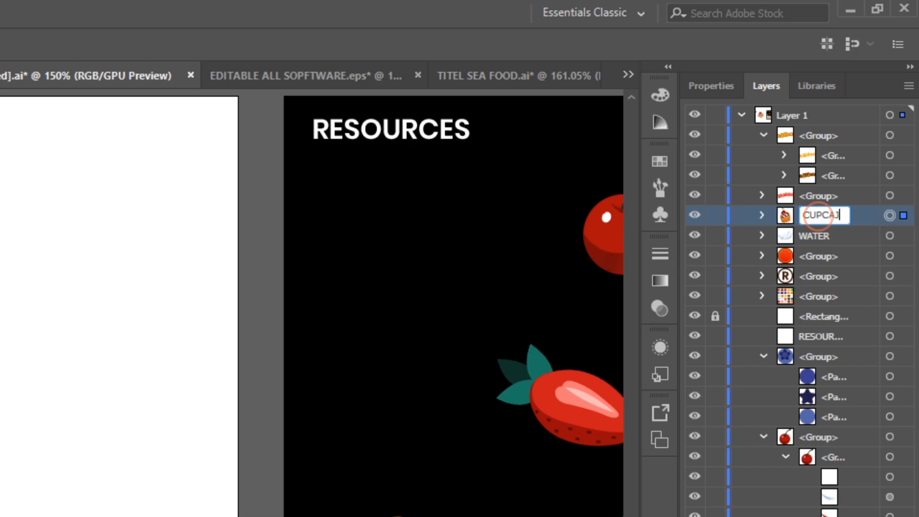
pyautogui.write('KE')
pyautogui.press('Return')
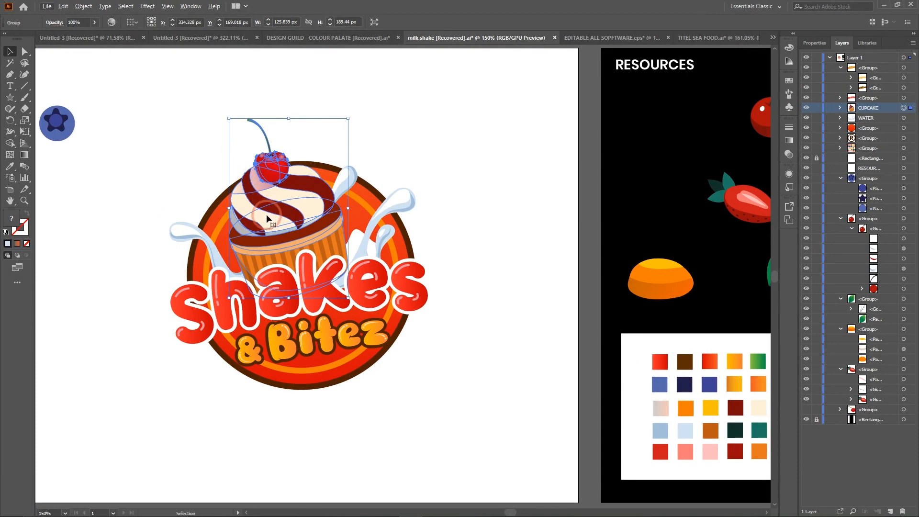
pyautogui.click(490, 151)
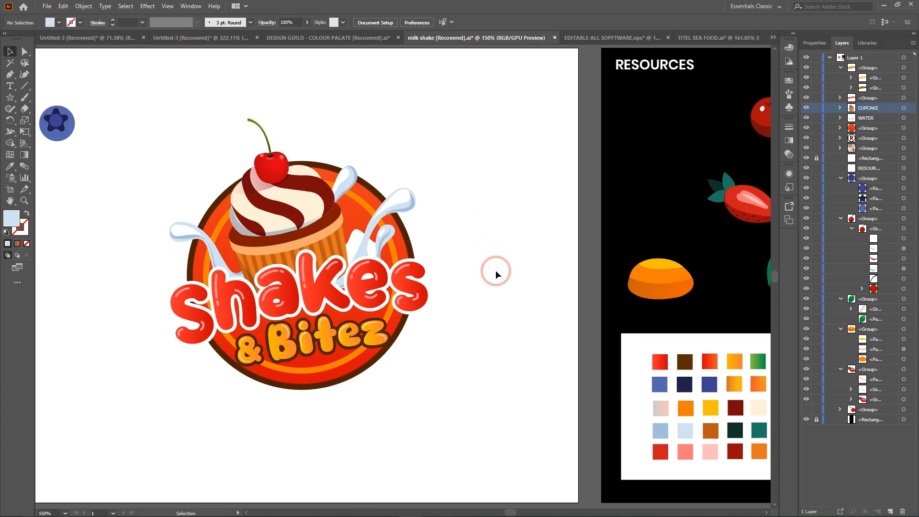
# Move the orange half from the resources onto the badge over the cupcake's lower left and bring it to the front
pyautogui.click(663, 287)
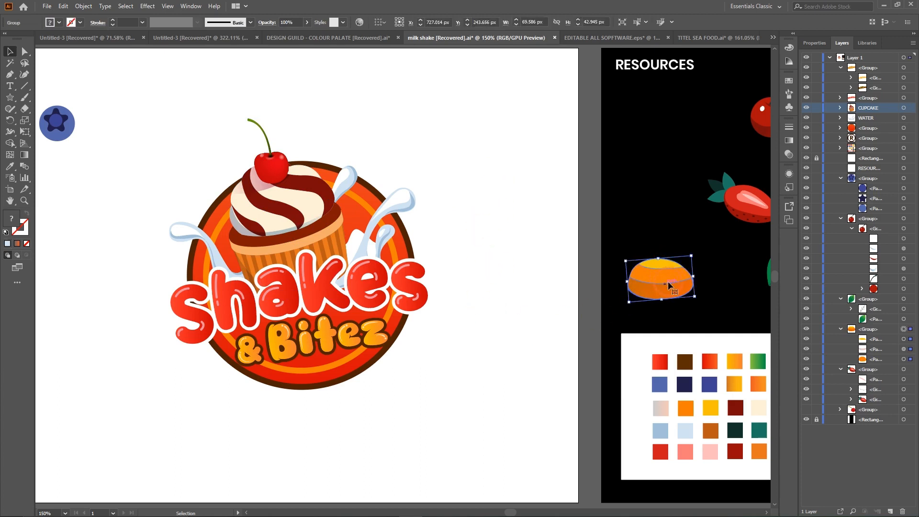
pyautogui.moveTo(673, 276); pyautogui.dragTo(239, 270)
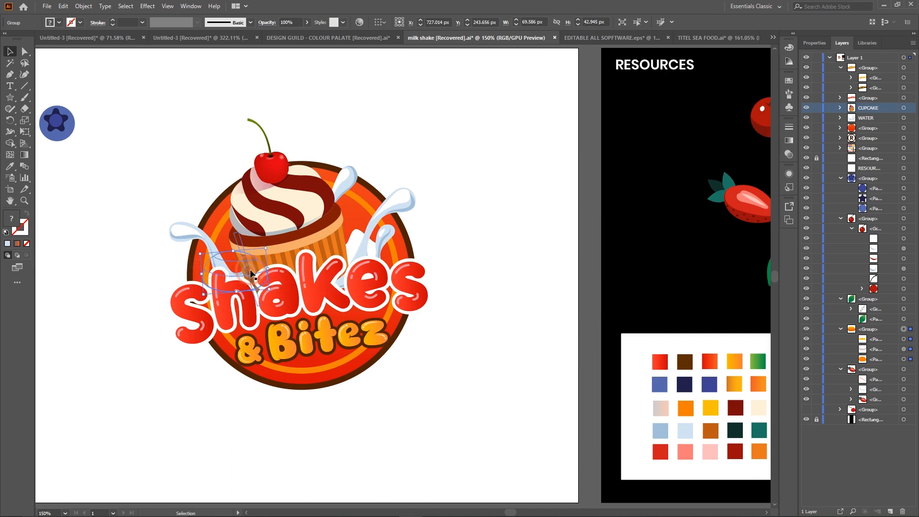
pyautogui.rightClick(239, 271)
pyautogui.click(309, 388)
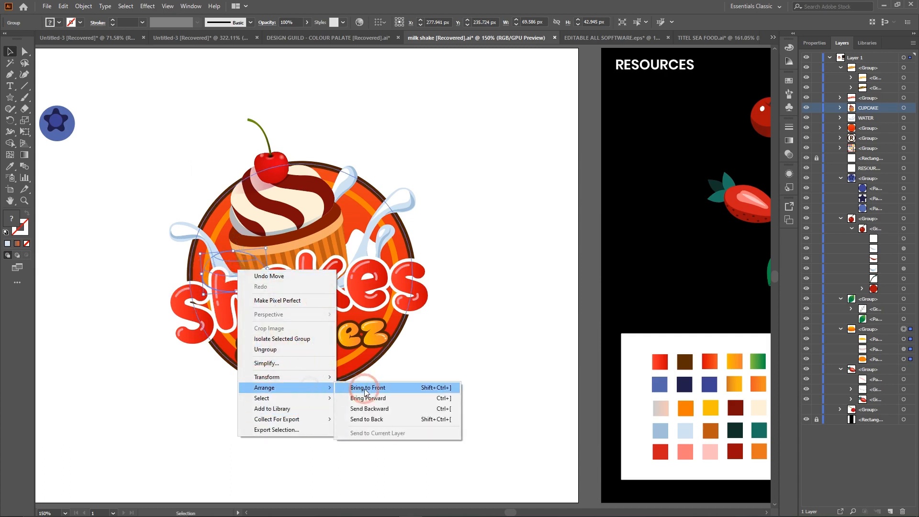
pyautogui.click(372, 389)
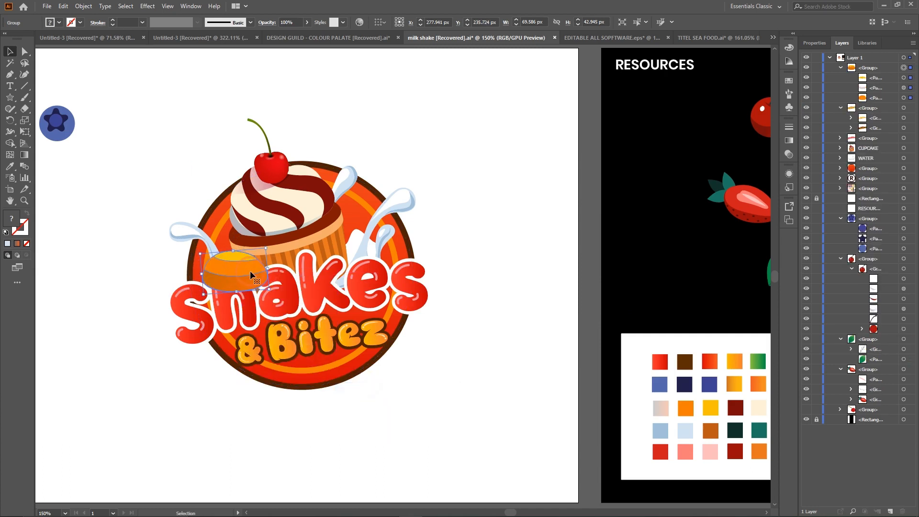
# Shrink the orange half to about 65 × 40 px, stack it between the red "shakes" lettering and the cupcake, and raise it about 6 px
pyautogui.moveTo(202, 276); pyautogui.dragTo(207, 277)
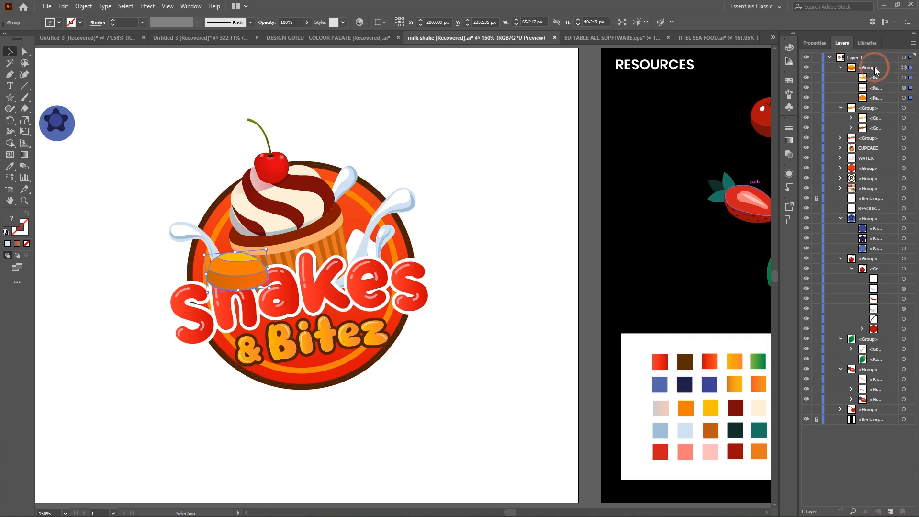
pyautogui.moveTo(875, 67); pyautogui.dragTo(871, 144)
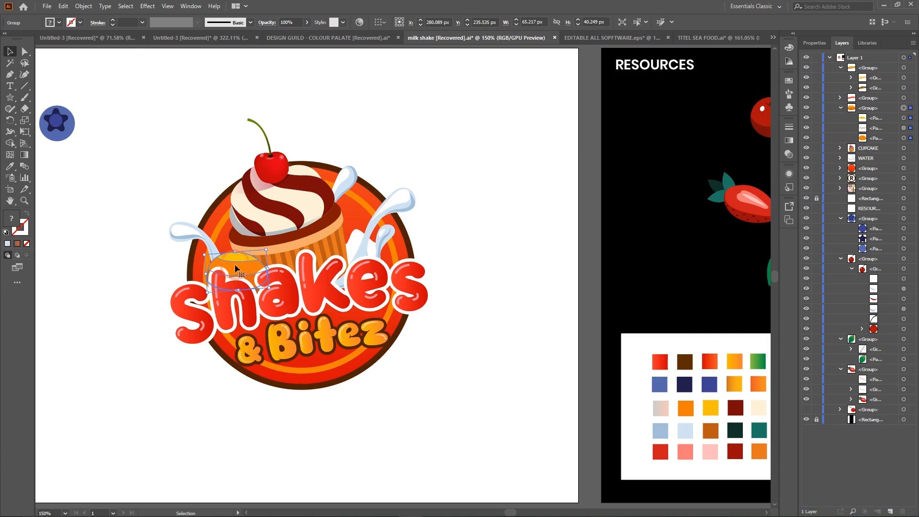
pyautogui.moveTo(235, 267); pyautogui.dragTo(233, 262)
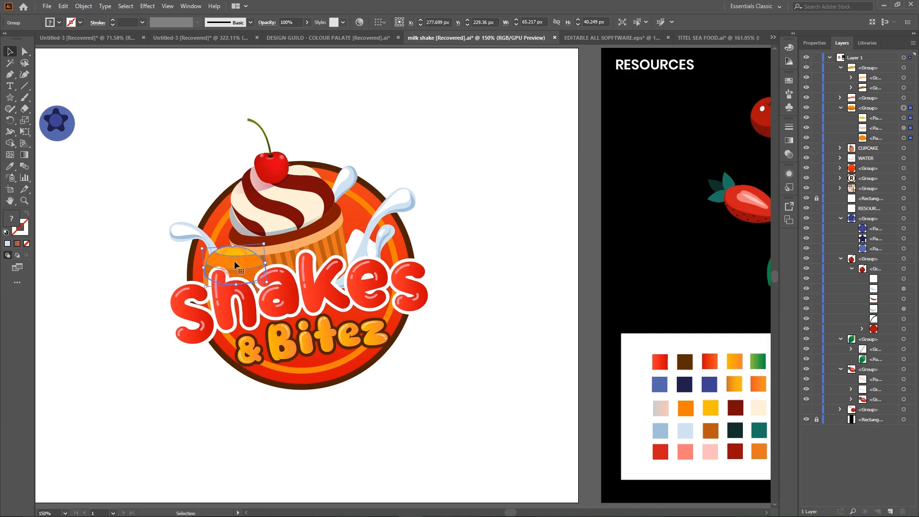
# Move the strawberry from the resources to just above the orange half, reduce it to about 56 × 40 px and bring it to the front
pyautogui.moveTo(728, 208); pyautogui.dragTo(230, 230)
pyautogui.rightClick(231, 249)
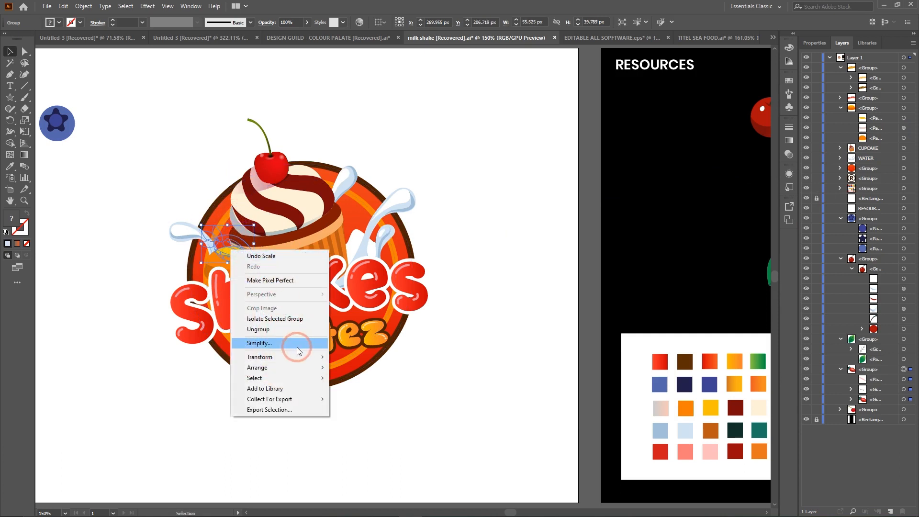
pyautogui.moveTo(310, 362)
pyautogui.click(378, 357)
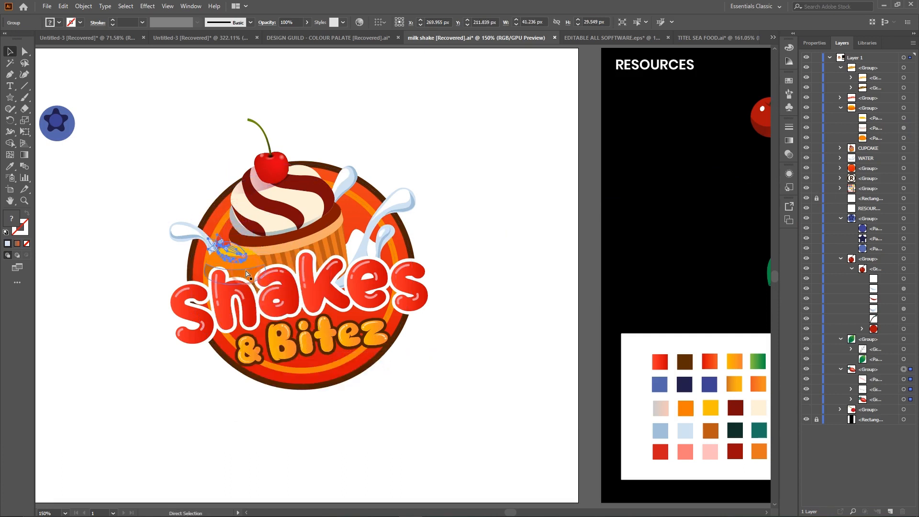
pyautogui.rightClick(230, 248)
pyautogui.moveTo(302, 365)
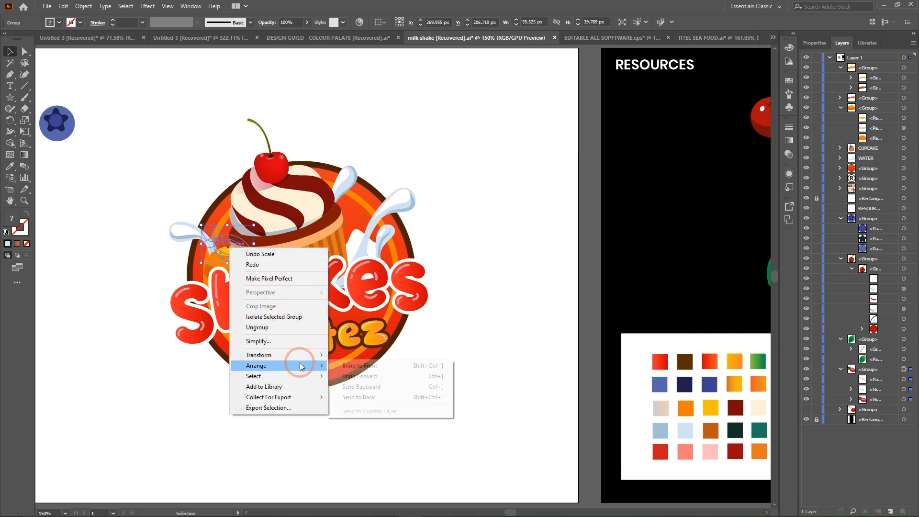
pyautogui.click(351, 367)
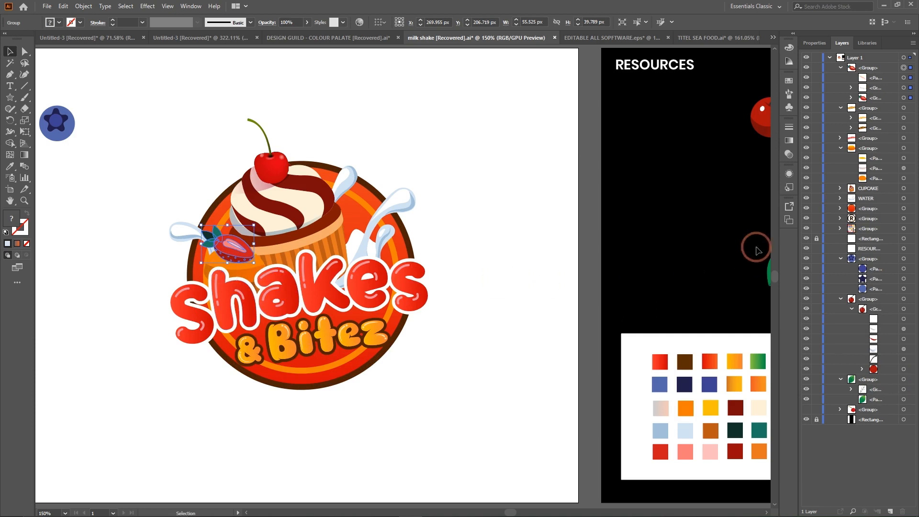
# Move the strawberry group in the stacking order to between the orange half and the cupcake
pyautogui.moveTo(869, 67); pyautogui.dragTo(880, 189)
pyautogui.click(855, 146)
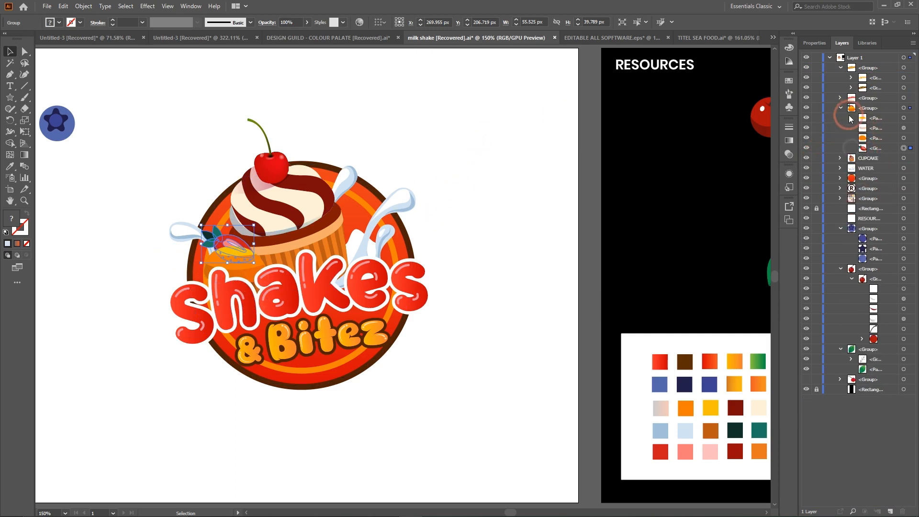
pyautogui.click(852, 149)
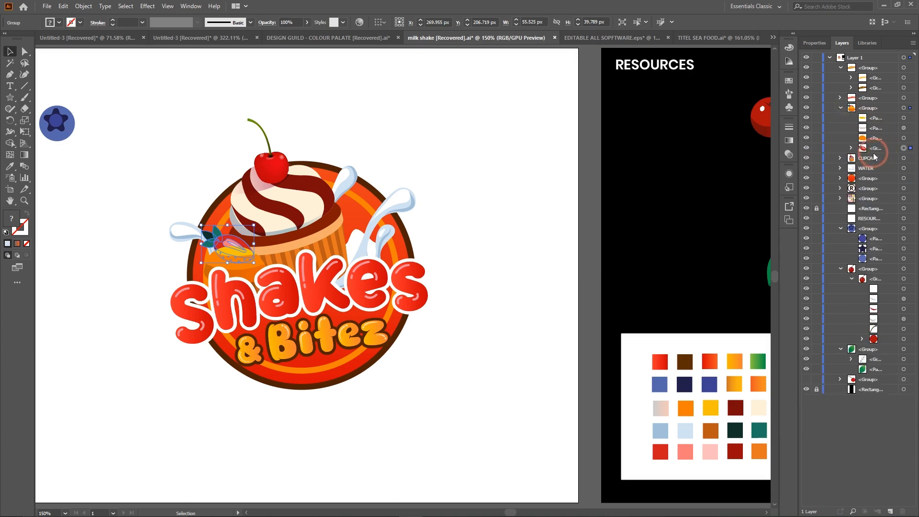
pyautogui.moveTo(875, 149); pyautogui.dragTo(873, 164)
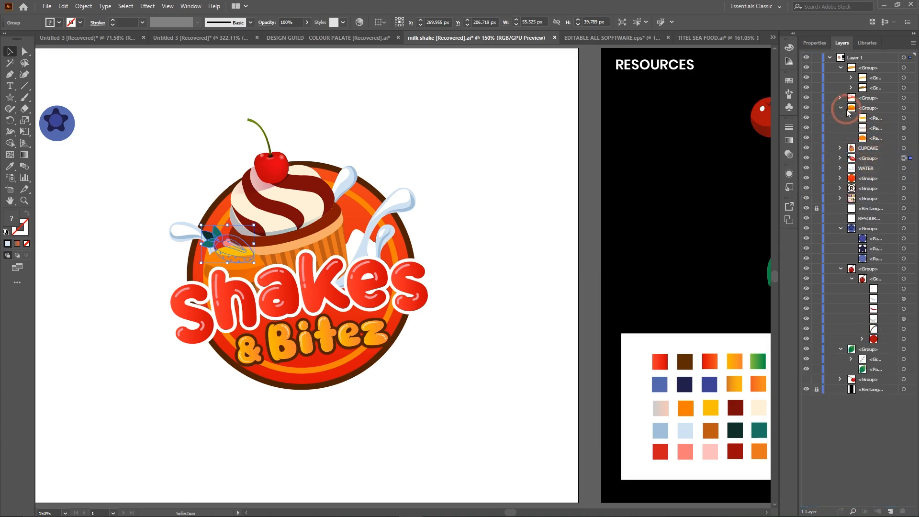
pyautogui.click(841, 108)
pyautogui.click(863, 126)
pyautogui.moveTo(861, 117); pyautogui.dragTo(864, 115)
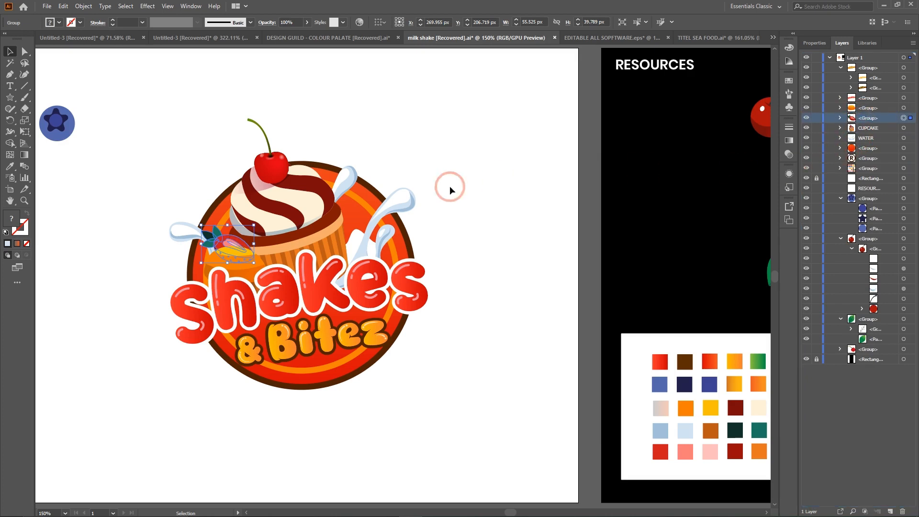
pyautogui.click(399, 363)
pyautogui.click(184, 234)
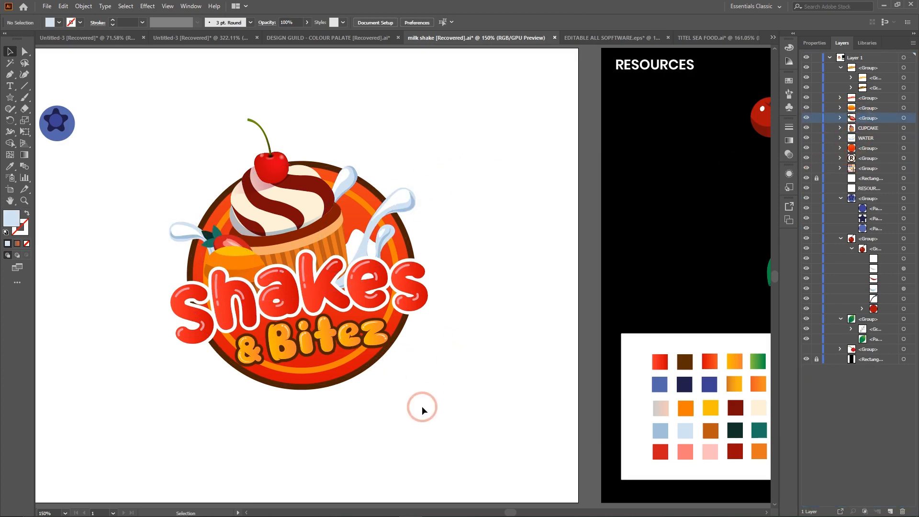
# Place the blueberry, the dark red cherry and the green leaf on the blank artboard area to the right of the badge
pyautogui.hscroll(2, 502, 344)
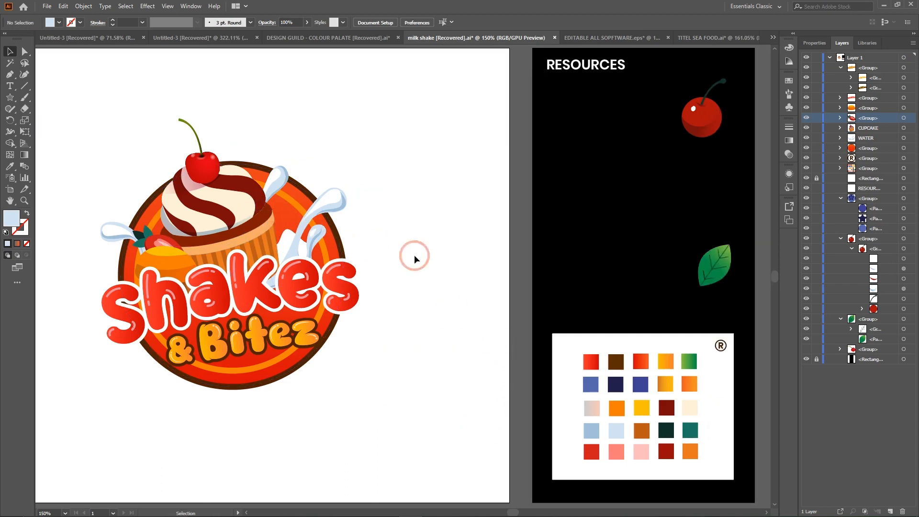
pyautogui.hscroll(2, 494, 252)
pyautogui.hscroll(-5, 494, 251)
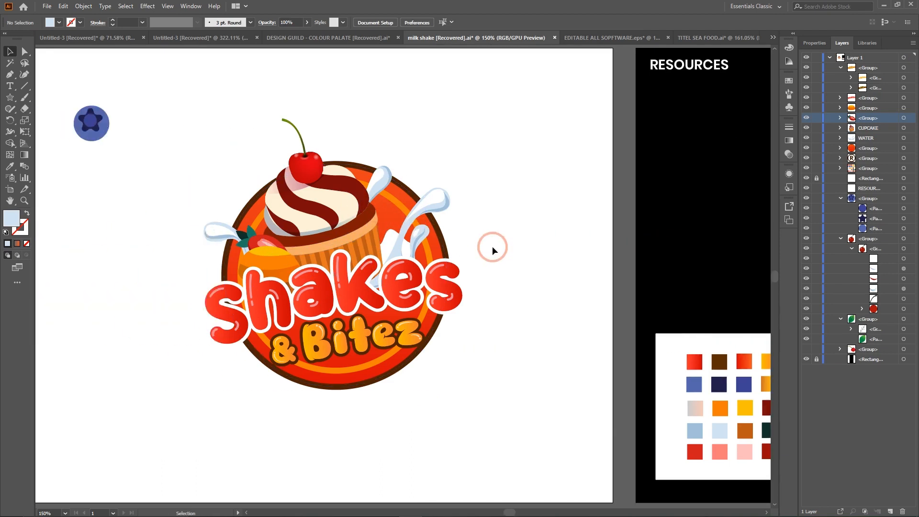
pyautogui.moveTo(96, 125); pyautogui.dragTo(538, 191)
pyautogui.hscroll(4, 632, 243)
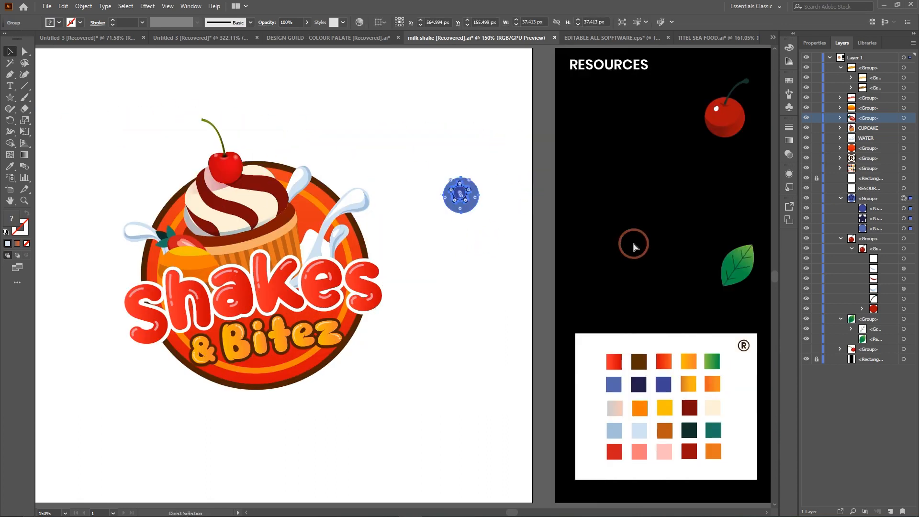
pyautogui.moveTo(650, 144); pyautogui.dragTo(376, 302)
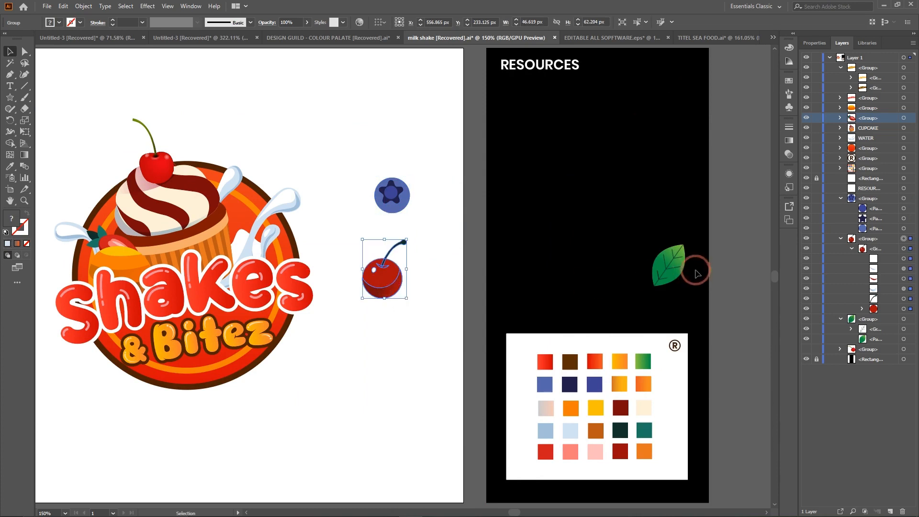
pyautogui.click(669, 279)
pyautogui.moveTo(669, 279); pyautogui.dragTo(404, 155)
pyautogui.moveTo(395, 191); pyautogui.dragTo(326, 153)
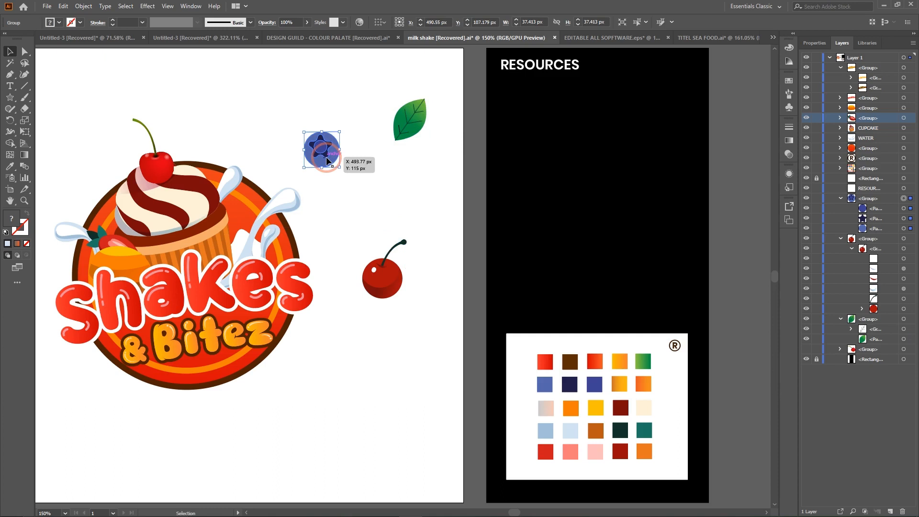
pyautogui.moveTo(327, 161); pyautogui.dragTo(357, 182)
# Move the blueberry, cherry and leaf groups together in the stacking order to between the red "shakes" lettering and the orange half
pyautogui.moveTo(342, 87); pyautogui.dragTo(436, 304)
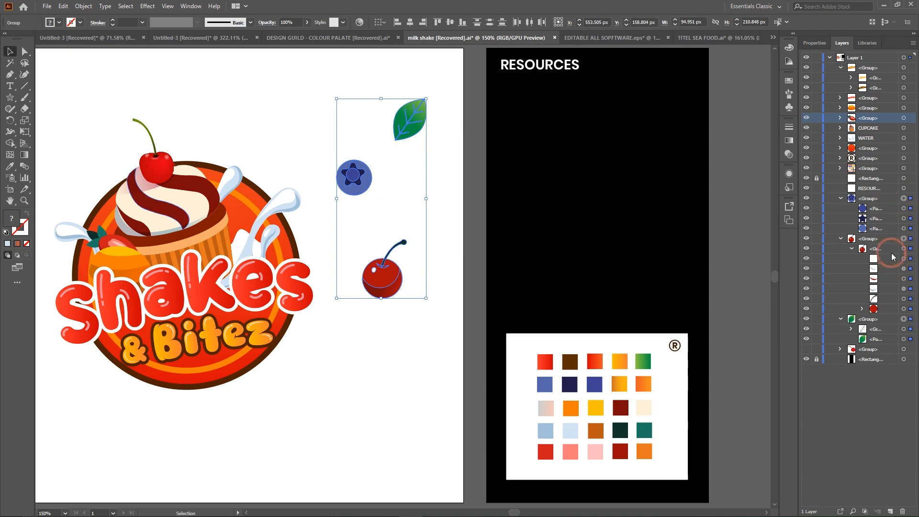
pyautogui.click(841, 198)
pyautogui.click(841, 209)
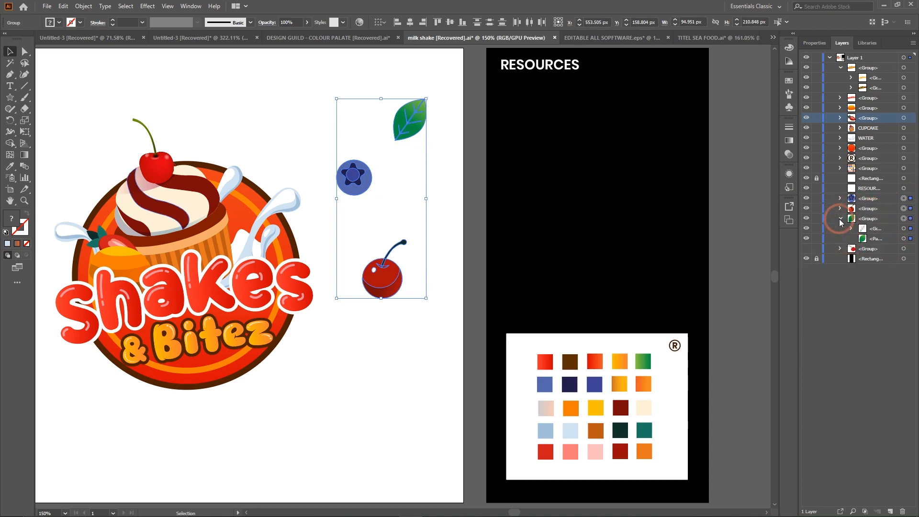
pyautogui.click(841, 219)
pyautogui.keyDown('shift'); pyautogui.click(881, 200); pyautogui.keyUp('shift')
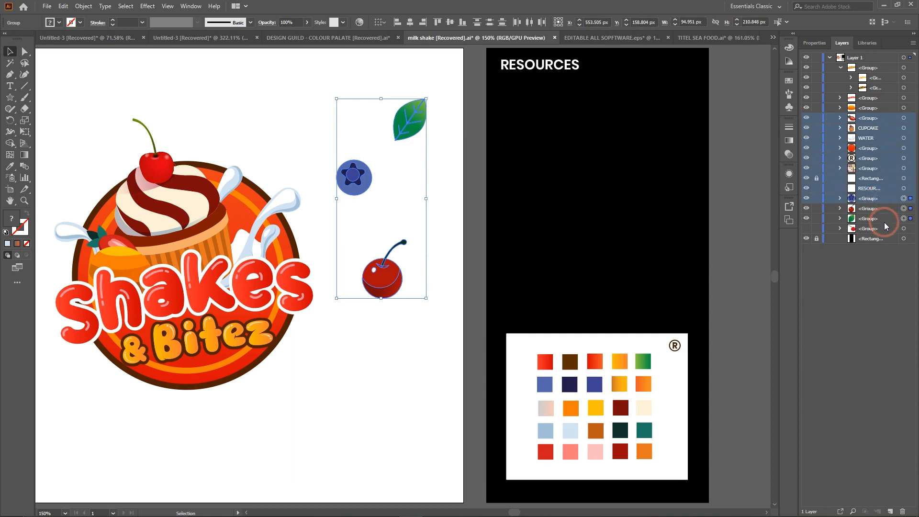
pyautogui.click(879, 200)
pyautogui.keyDown('ctrl'); pyautogui.click(884, 221); pyautogui.keyUp('ctrl')
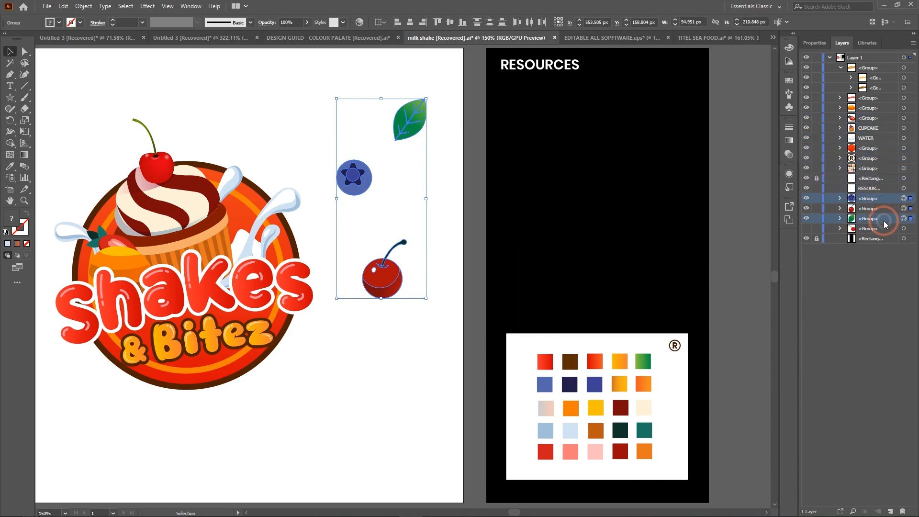
pyautogui.keyDown('ctrl'); pyautogui.click(884, 211); pyautogui.keyUp('ctrl')
pyautogui.moveTo(884, 200); pyautogui.dragTo(876, 101)
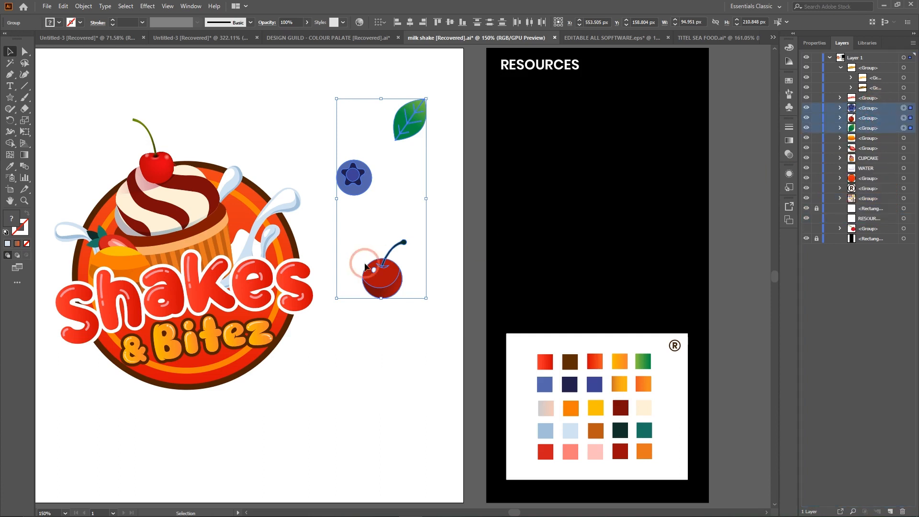
pyautogui.click(370, 203)
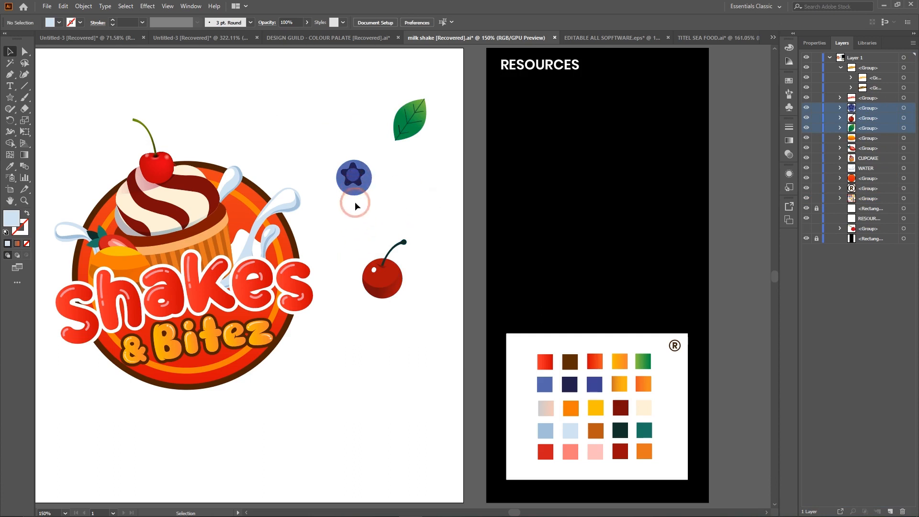
# Move the dark red cherry onto the badge beside the cupcake's right edge, partly behind the "shakes" lettering
pyautogui.click(354, 194)
pyautogui.click(355, 176)
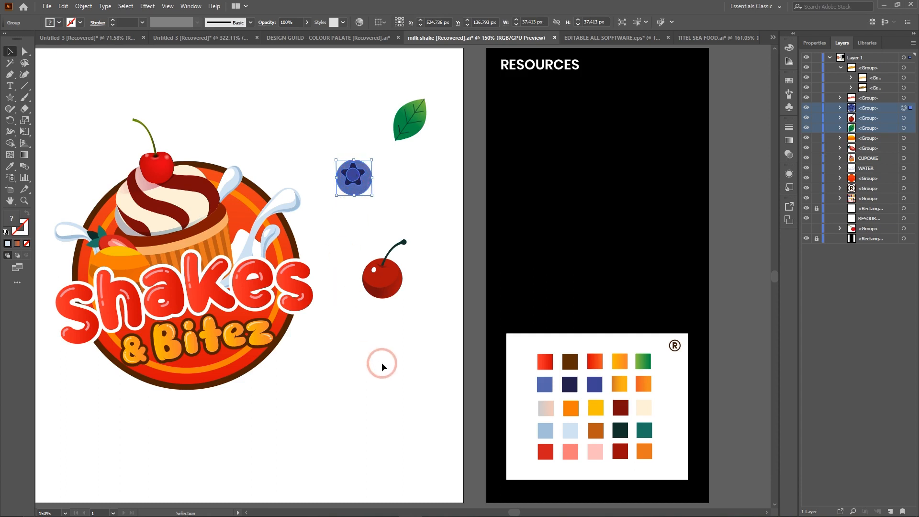
pyautogui.moveTo(377, 275); pyautogui.dragTo(246, 254)
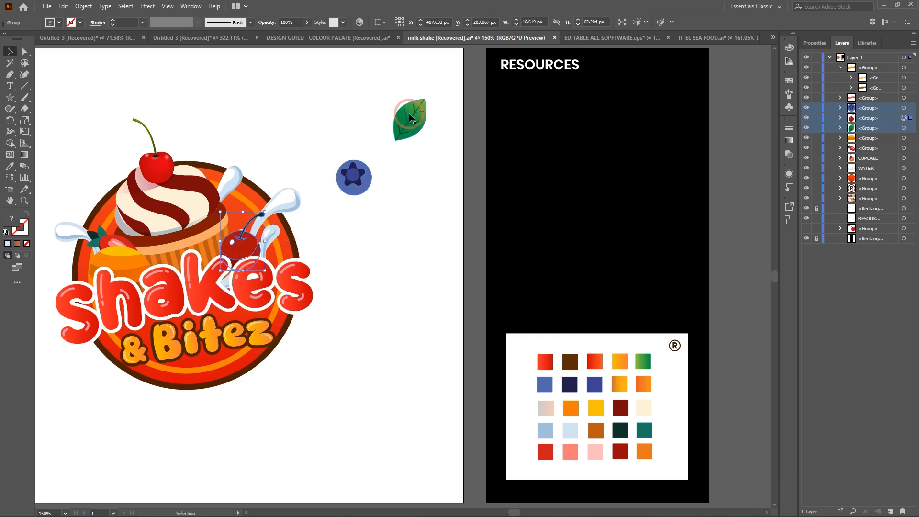
# Place the green leaf beside the dark red cherry near the badge's edge and add a smaller copy between the cherry and the cupcake
pyautogui.moveTo(412, 119); pyautogui.dragTo(264, 249)
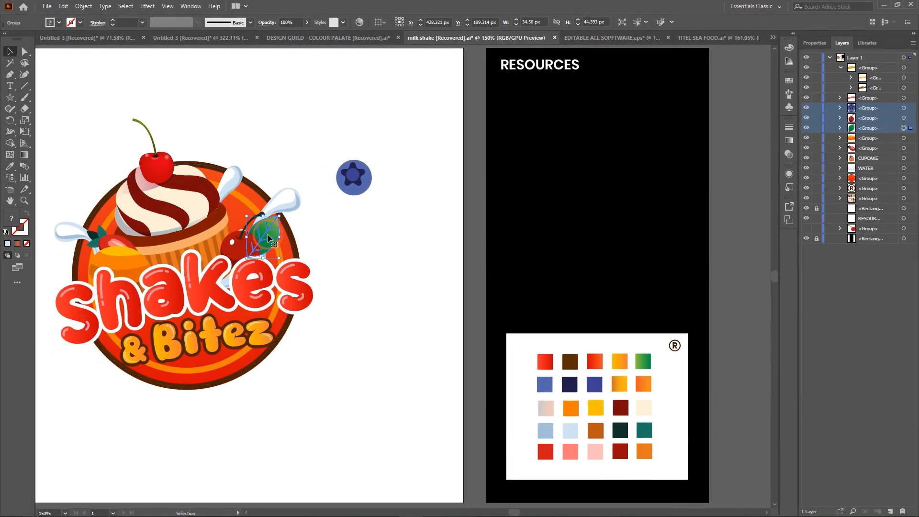
pyautogui.keyDown('alt'); pyautogui.moveTo(269, 233); pyautogui.dragTo(263, 261); pyautogui.keyUp('alt')
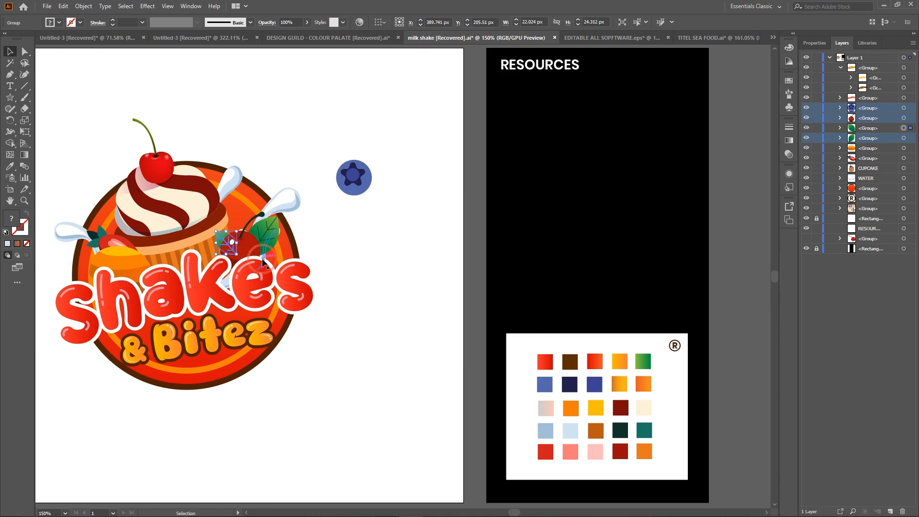
pyautogui.moveTo(222, 240); pyautogui.dragTo(222, 240)
pyautogui.click(407, 299)
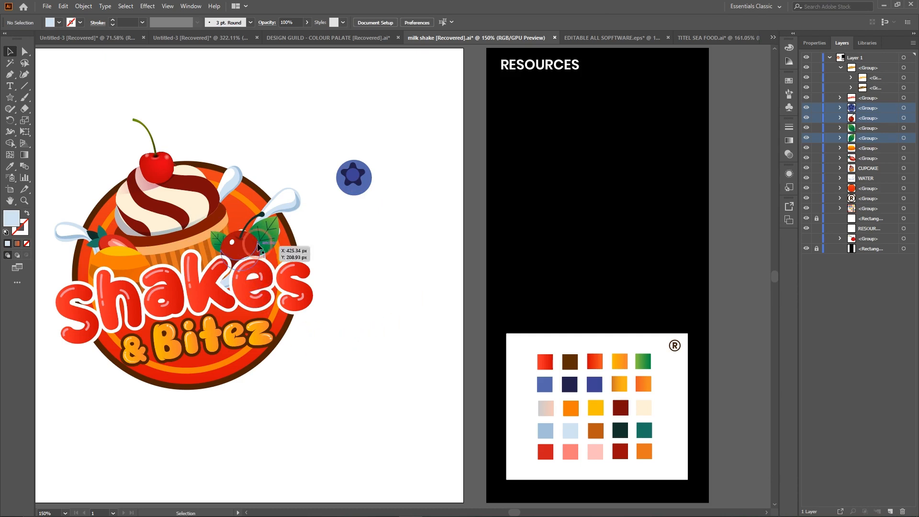
# Scale the blueberry down to about 25 px wide and place it in front of the cherry, just above the "shakes" lettering
pyautogui.click(358, 184)
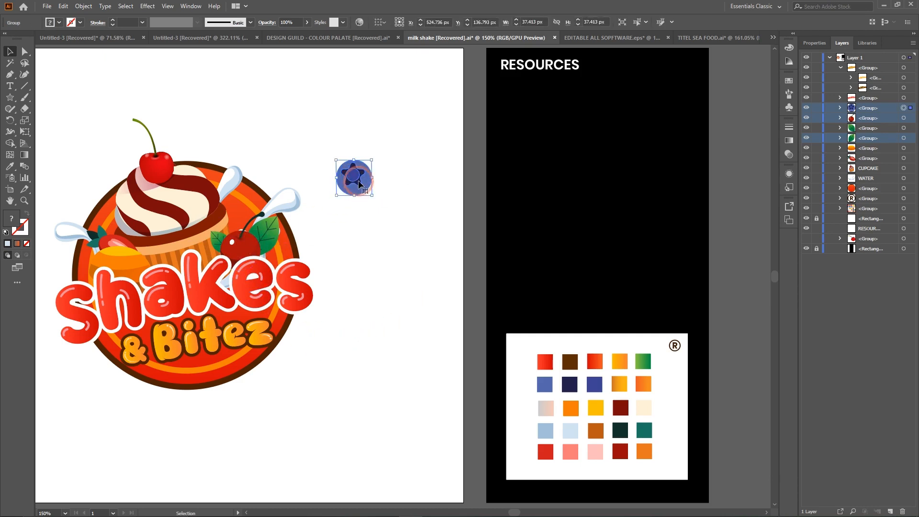
pyautogui.moveTo(373, 161); pyautogui.dragTo(232, 251)
pyautogui.click(350, 189)
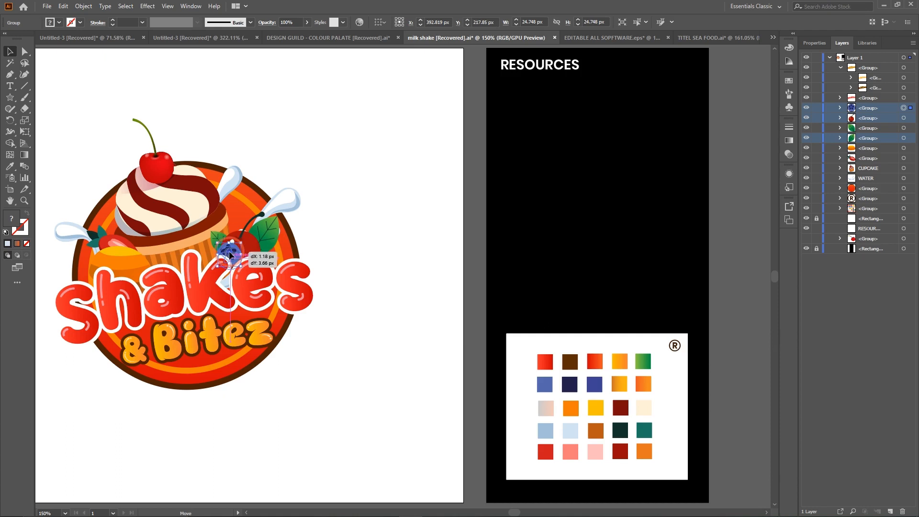
pyautogui.click(390, 255)
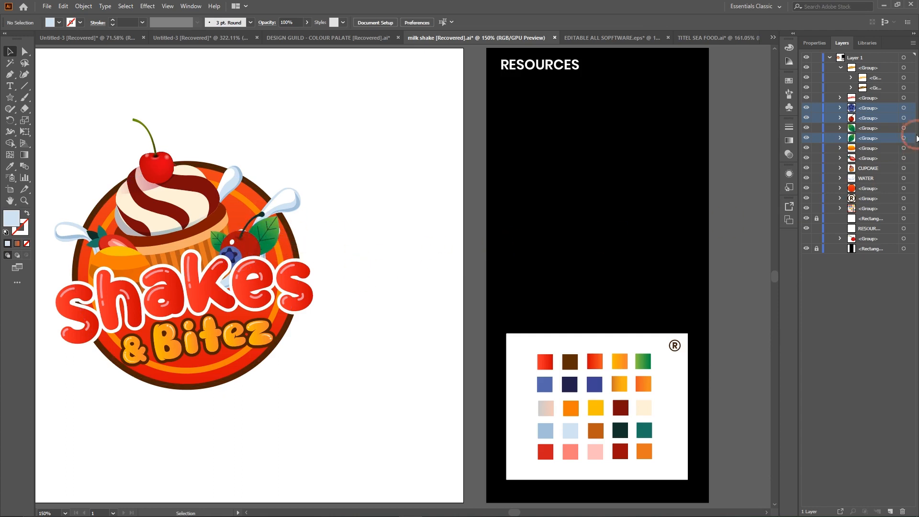
# Group the blueberry, dark red cherry and both leaves, and shift the group slightly down towards the cupcake, behind the "shakes" lettering
pyautogui.keyDown('ctrl'); pyautogui.click(876, 131); pyautogui.keyUp('ctrl')
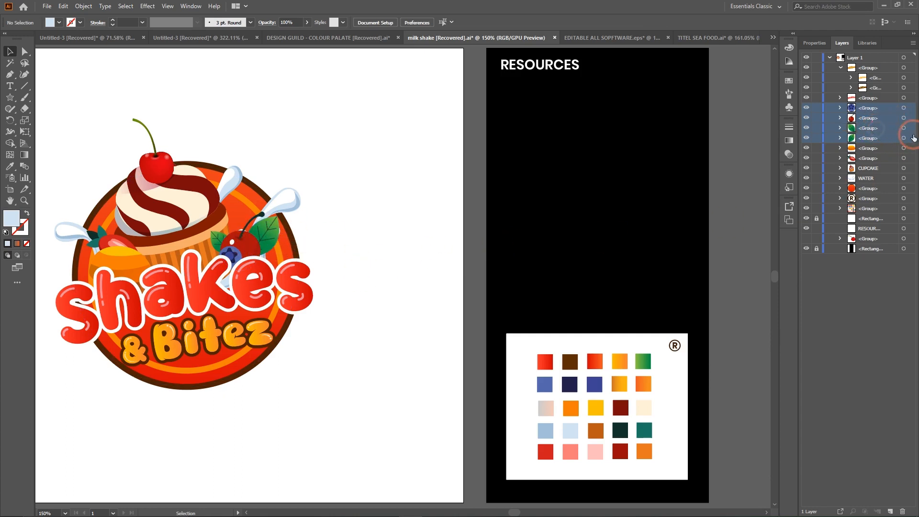
pyautogui.click(911, 107)
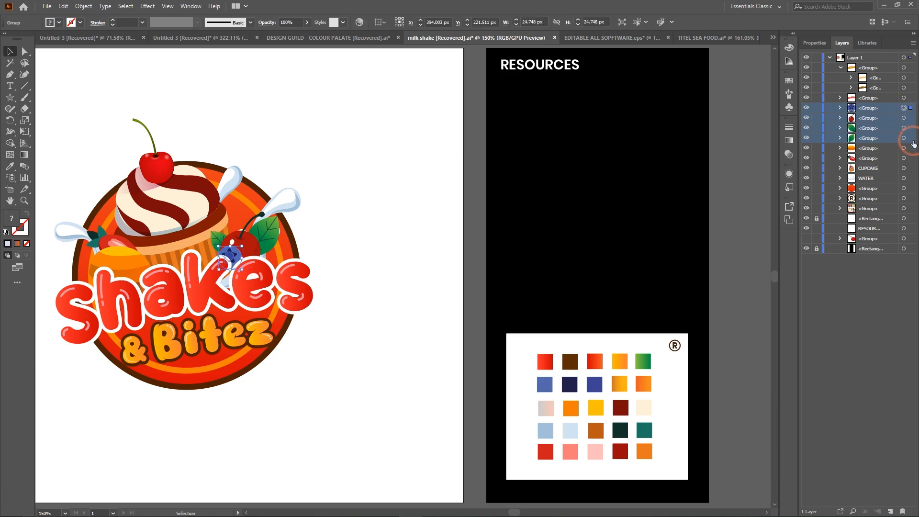
pyautogui.keyDown('shift'); pyautogui.click(911, 137); pyautogui.keyUp('shift')
pyautogui.keyDown('shift'); pyautogui.click(911, 128); pyautogui.keyUp('shift')
pyautogui.keyDown('shift'); pyautogui.click(911, 118); pyautogui.keyUp('shift')
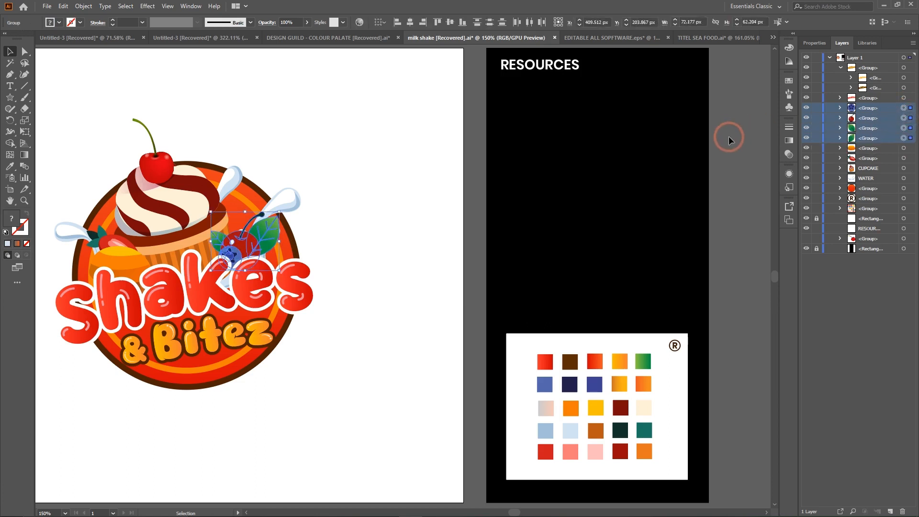
pyautogui.hotkey('ctrl', 'g')
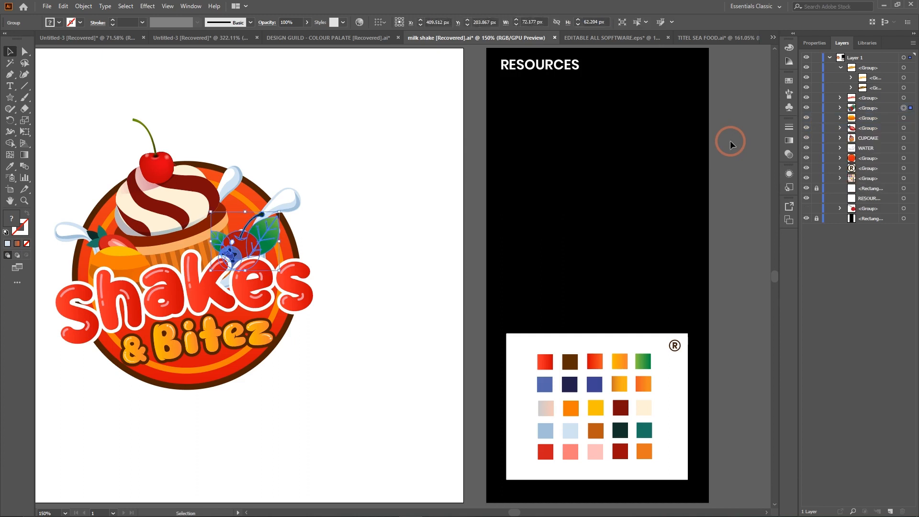
pyautogui.moveTo(247, 242)
pyautogui.mouseDown()
pyautogui.moveTo(366, 158)
pyautogui.moveTo(236, 256)
pyautogui.mouseUp()
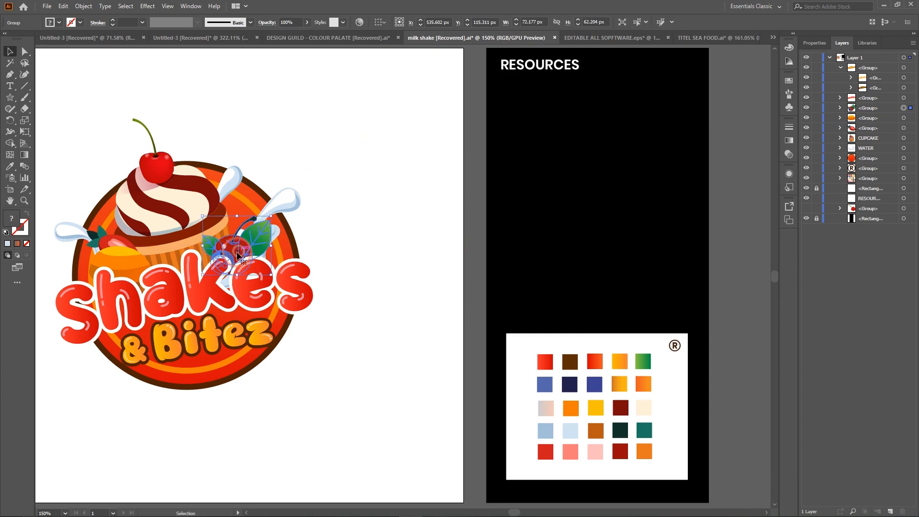
pyautogui.click(383, 241)
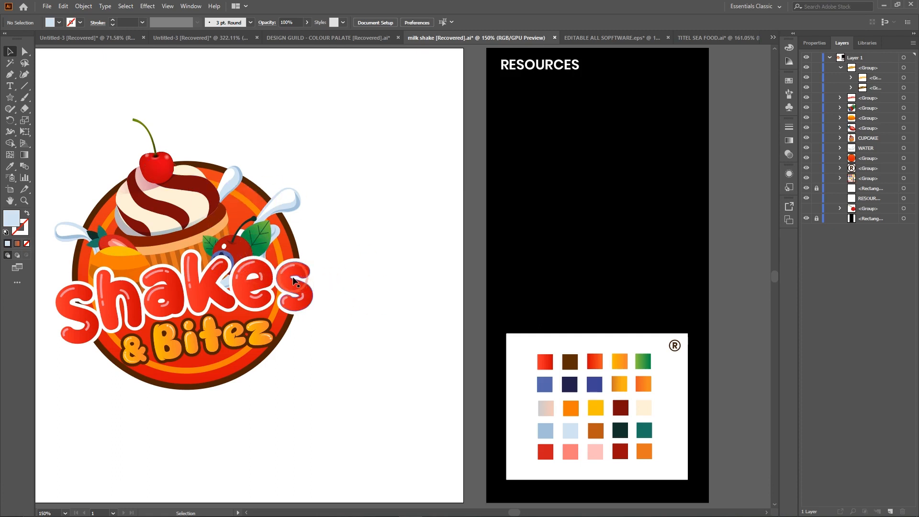
# Pull the large leaf's midrib, the dark red cherry's crescent shadow and its stem out of the fruit group as separate pieces
pyautogui.click(234, 245)
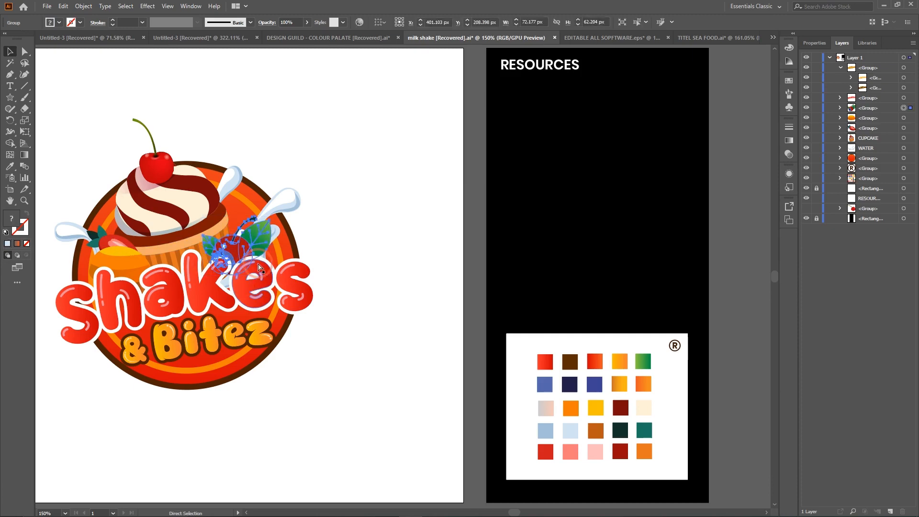
pyautogui.hotkey('ctrl', '=')
pyautogui.hotkey('ctrl', '=')
pyautogui.hotkey('ctrl', '=')
pyautogui.hotkey('ctrl', '=')
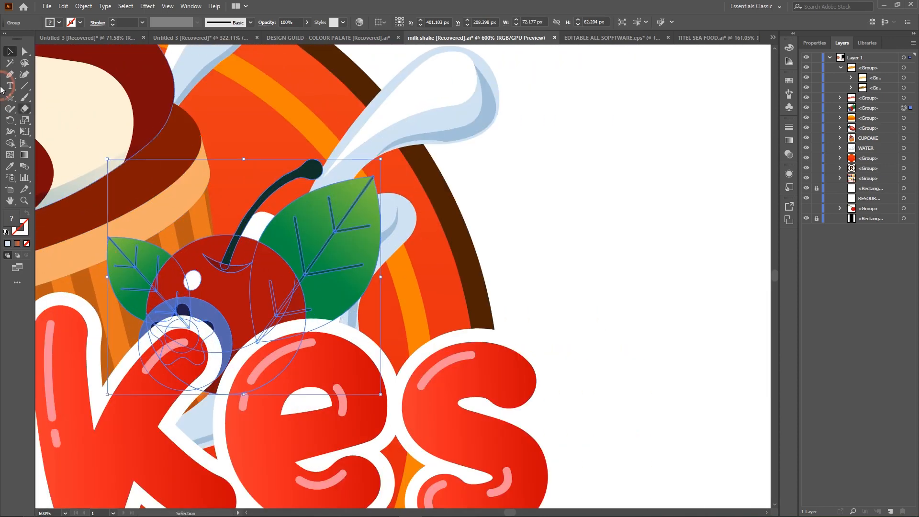
pyautogui.click(22, 50)
pyautogui.click(529, 240)
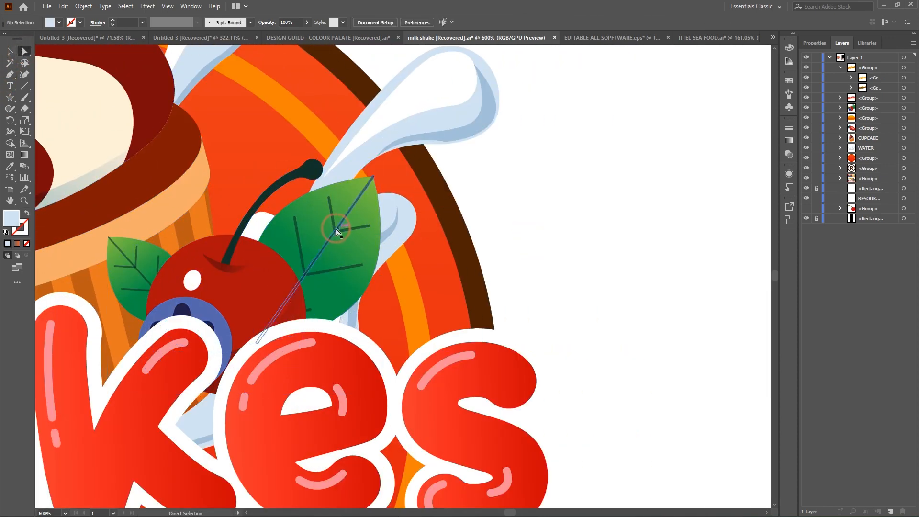
pyautogui.moveTo(329, 241); pyautogui.dragTo(524, 241)
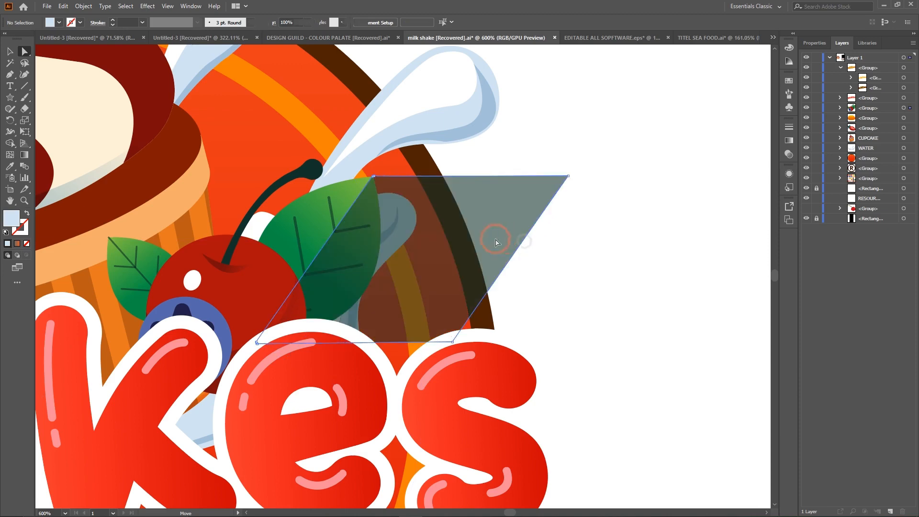
pyautogui.moveTo(376, 239); pyautogui.dragTo(561, 255)
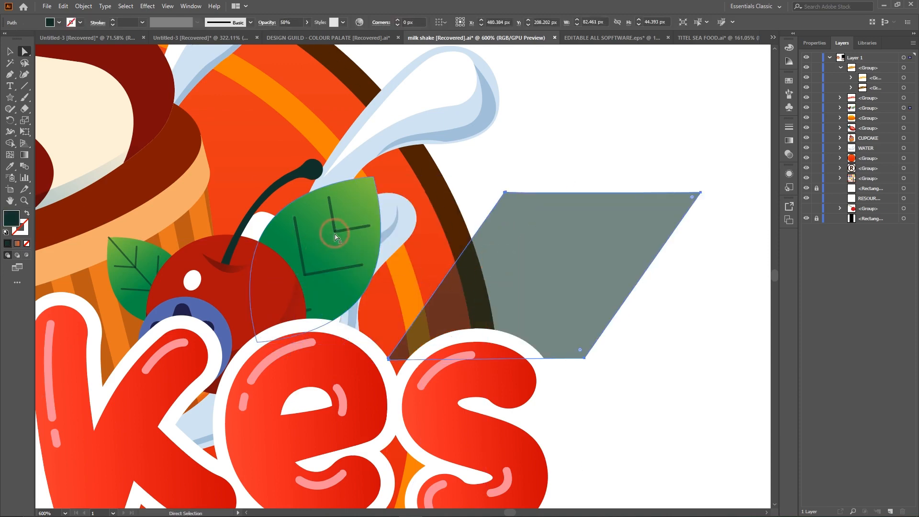
pyautogui.click(225, 268)
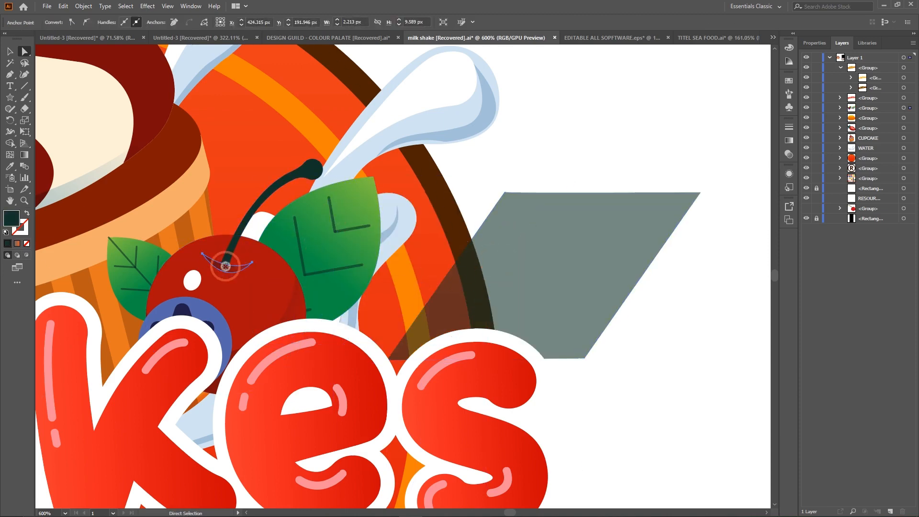
pyautogui.moveTo(227, 272); pyautogui.dragTo(553, 148)
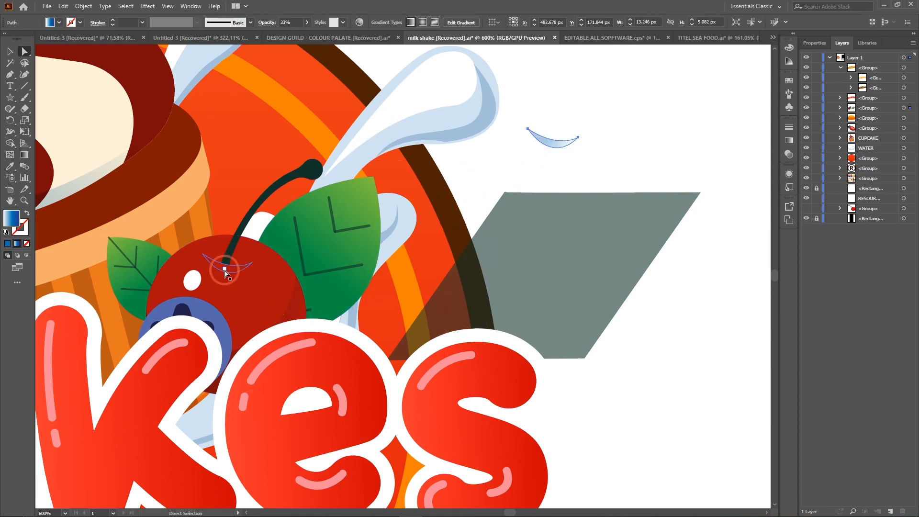
pyautogui.click(225, 268)
pyautogui.click(218, 266)
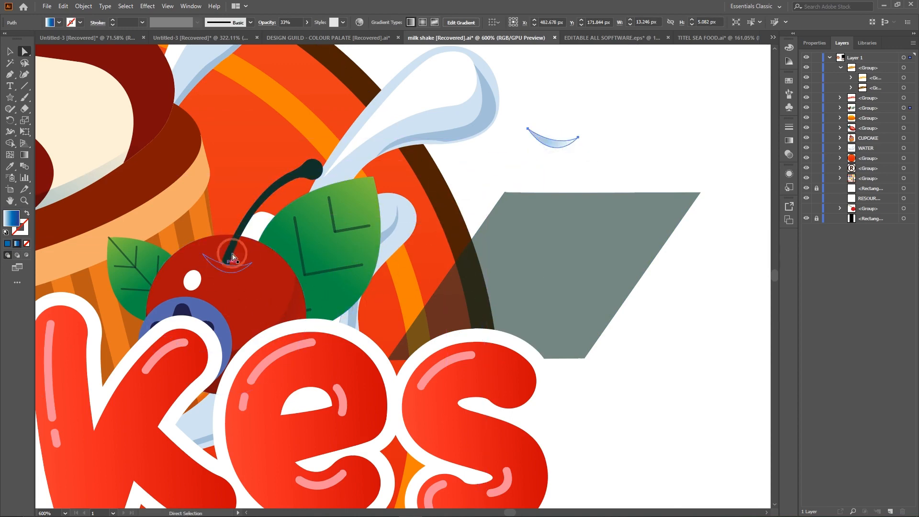
pyautogui.moveTo(232, 252); pyautogui.dragTo(476, 142)
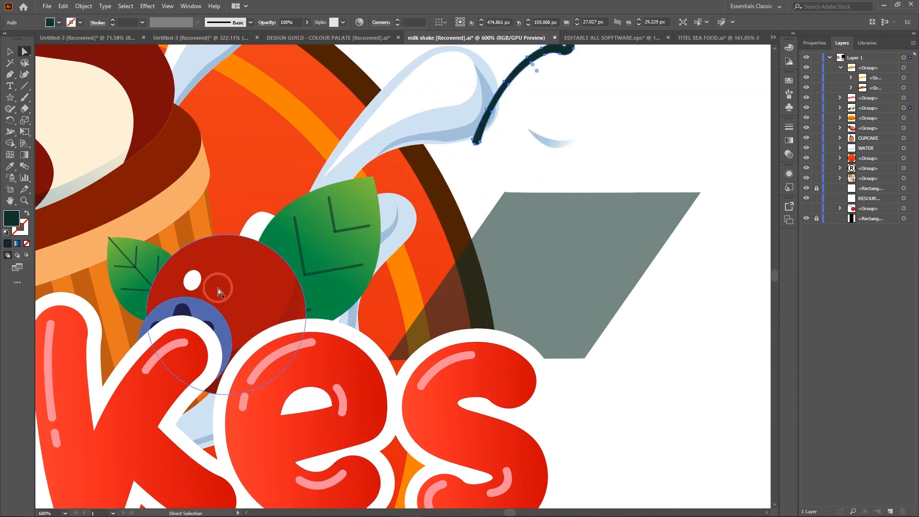
pyautogui.moveTo(194, 283)
pyautogui.mouseDown()
pyautogui.moveTo(182, 263)
pyautogui.moveTo(188, 278)
pyautogui.moveTo(425, 170)
pyautogui.moveTo(240, 283)
pyautogui.moveTo(185, 278)
pyautogui.mouseUp()
# Undo the moves of the leaf midrib, crescent shadow and cherry stem, and deselect the fruit group
pyautogui.hotkey('ctrl', 'z')
pyautogui.hotkey('ctrl', 'z')
pyautogui.hotkey('ctrl', 'z')
pyautogui.hotkey('ctrl', 'z')
pyautogui.hotkey('ctrl', 'z')
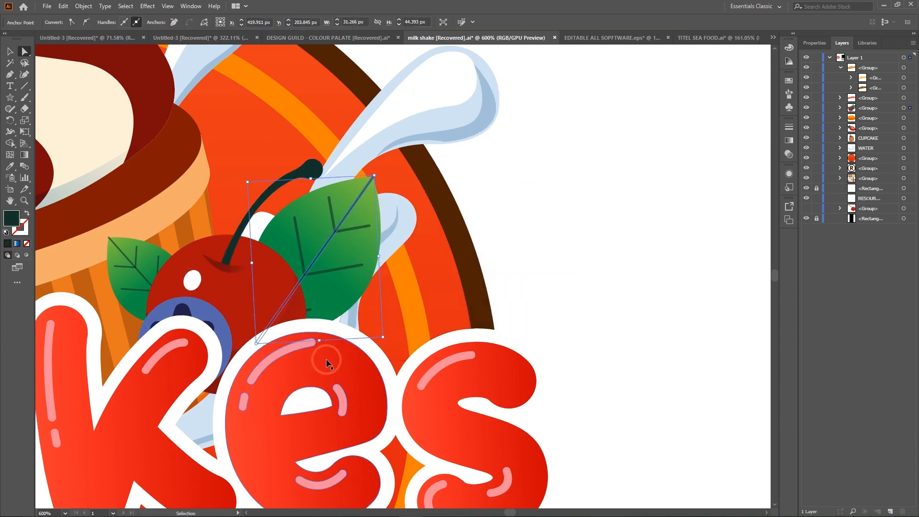
pyautogui.hotkey('ctrl', 'shift', 'z')
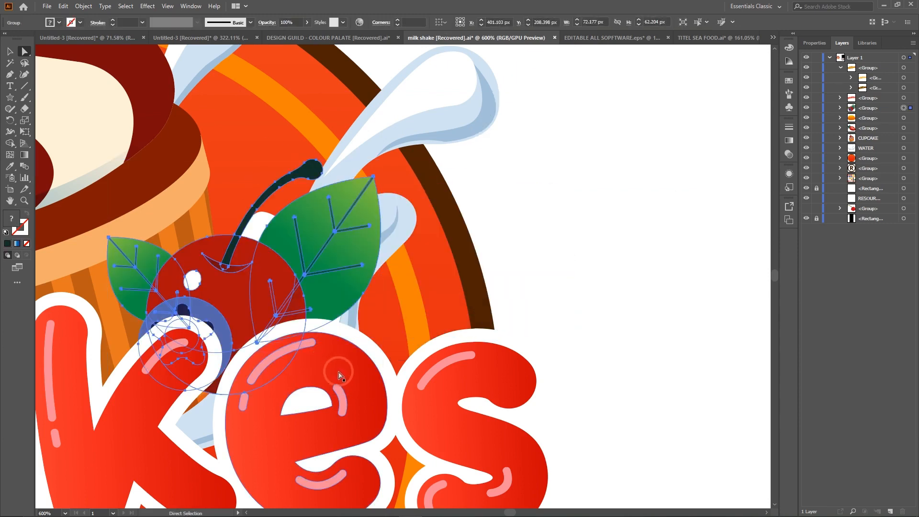
pyautogui.click(600, 344)
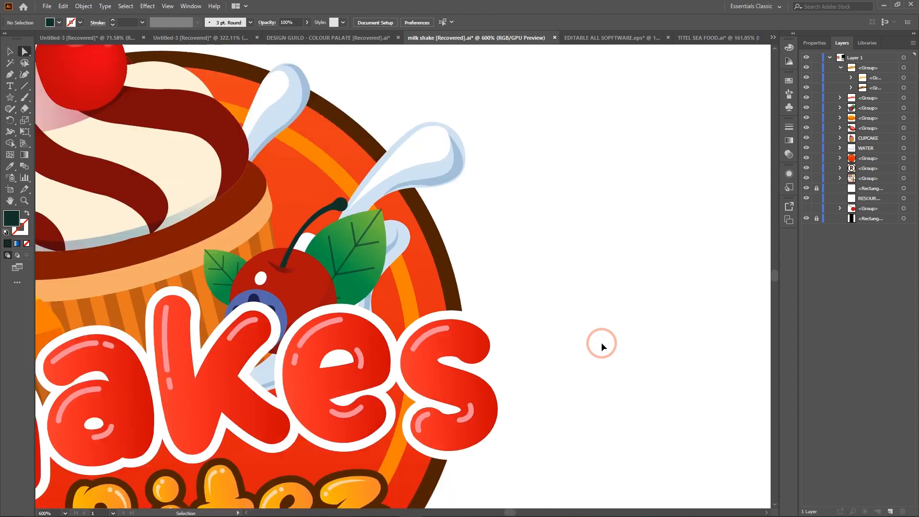
# Move the ® symbol from the colour swatch card to just above the final "s" of the "shakes" lettering
pyautogui.hotkey('ctrl', '-')
pyautogui.hotkey('ctrl', '-')
pyautogui.hotkey('ctrl', '-')
pyautogui.hotkey('ctrl', '-')
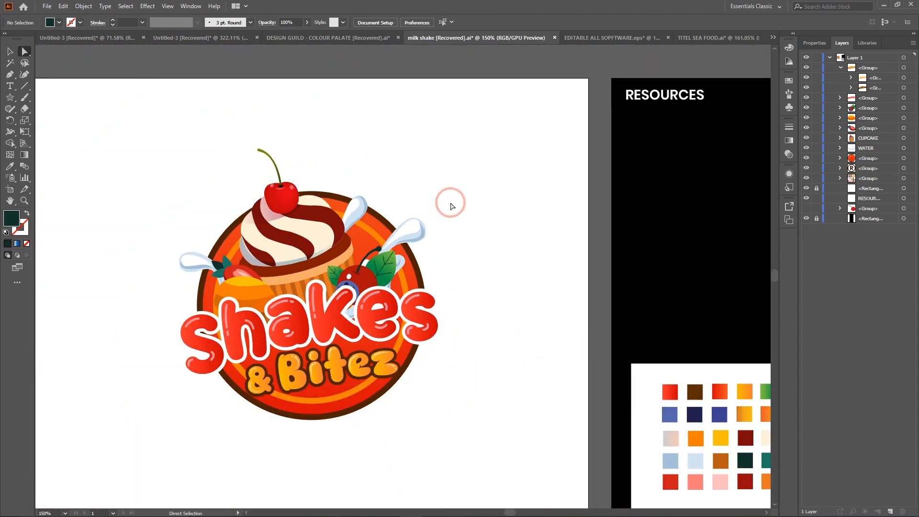
pyautogui.hscroll(3, 540, 266)
pyautogui.moveTo(732, 378); pyautogui.dragTo(5, 53)
pyautogui.click(10, 61)
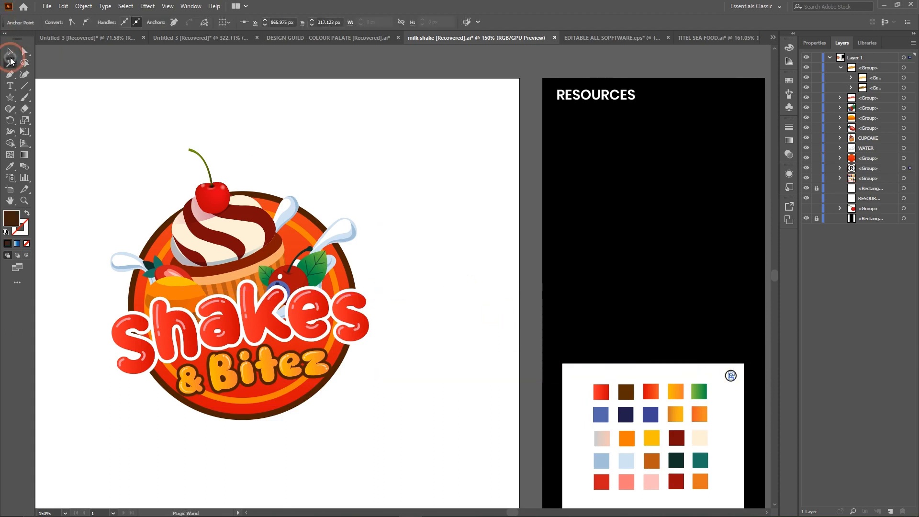
pyautogui.click(380, 170)
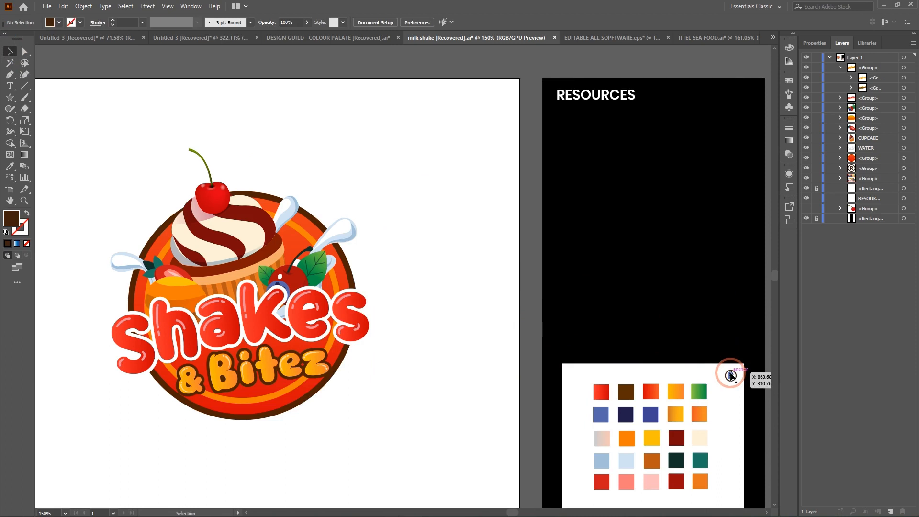
pyautogui.moveTo(731, 376); pyautogui.dragTo(366, 283)
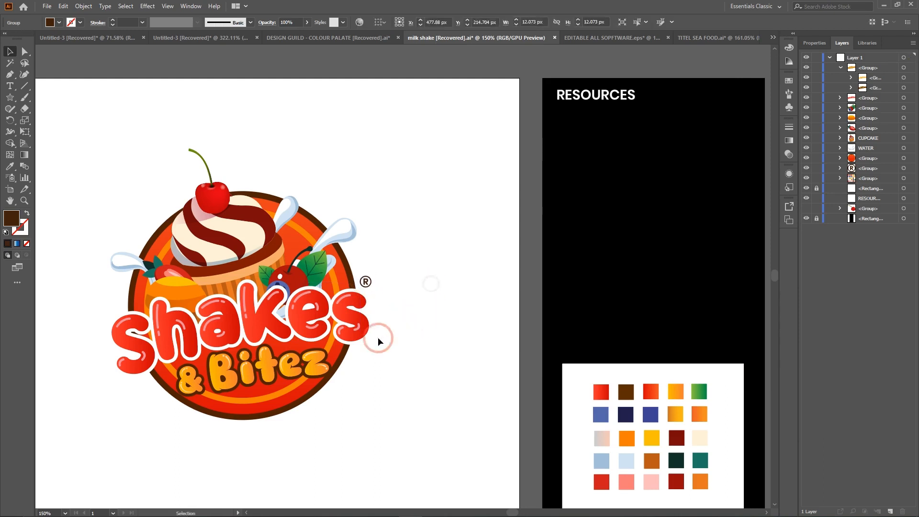
# Enlarge the "shakes" lettering proportionally to about 290 px wide, extending both of its ends farther beyond the badge
pyautogui.click(362, 327)
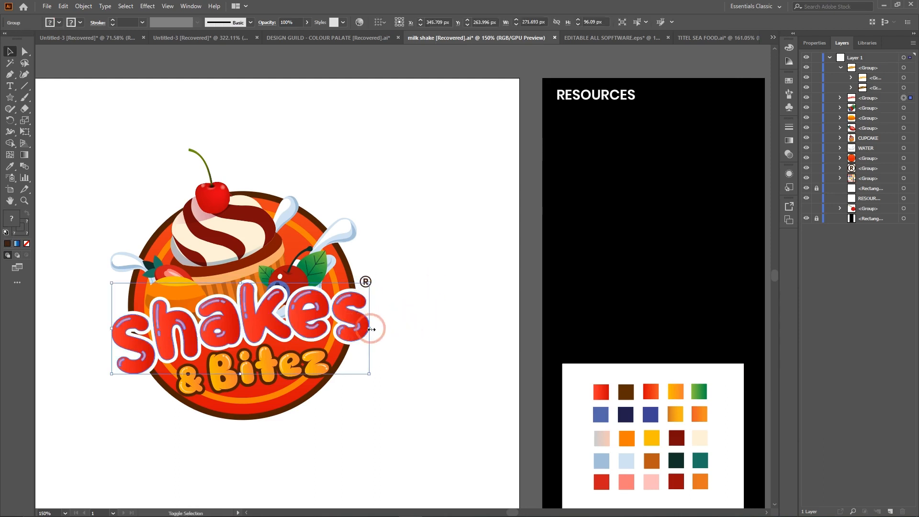
pyautogui.moveTo(372, 329); pyautogui.dragTo(380, 339)
pyautogui.click(117, 337)
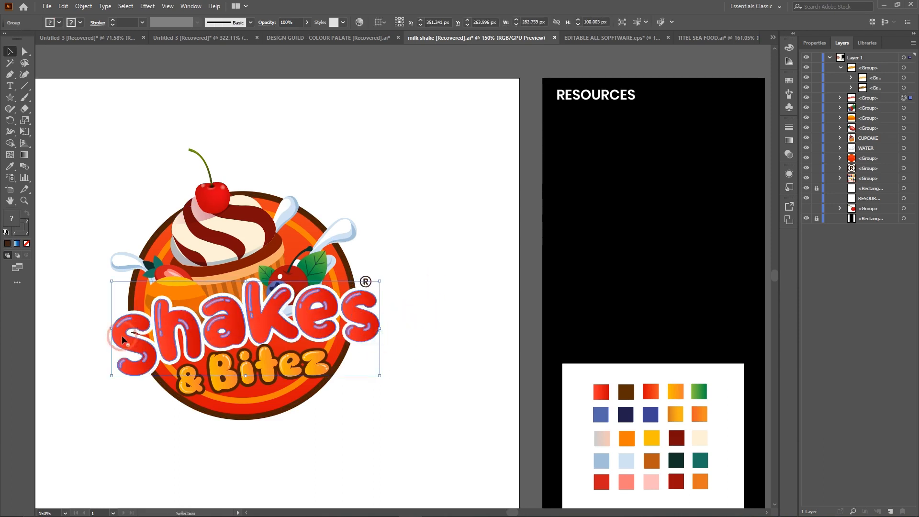
pyautogui.moveTo(113, 328)
pyautogui.mouseDown()
pyautogui.moveTo(106, 338)
pyautogui.moveTo(106, 330)
pyautogui.mouseUp()
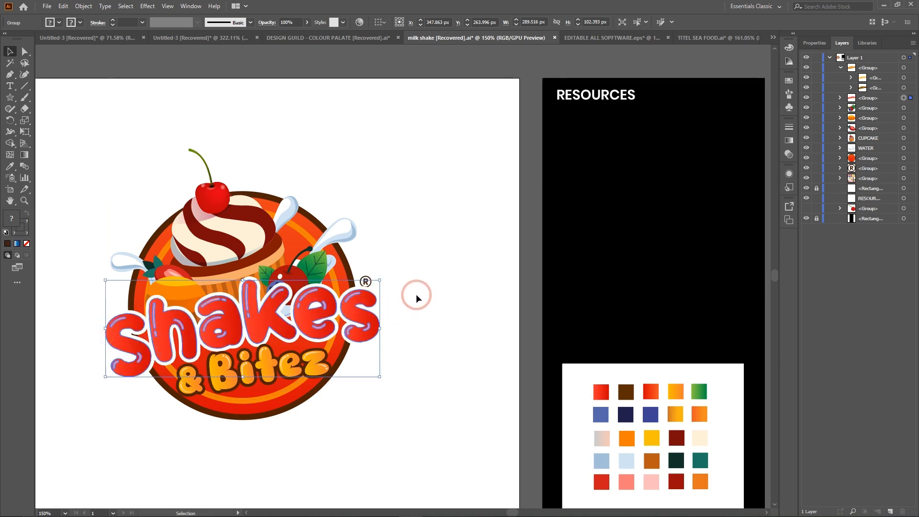
pyautogui.click(408, 182)
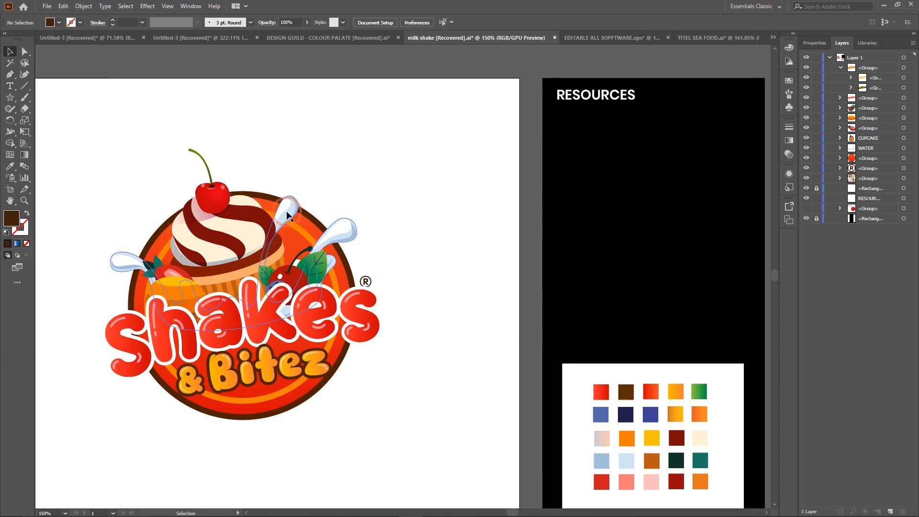
# Enlarge the milk splash group proportionally about its center so its drops reach farther beyond the badge edge, and deselect it
pyautogui.click(227, 200)
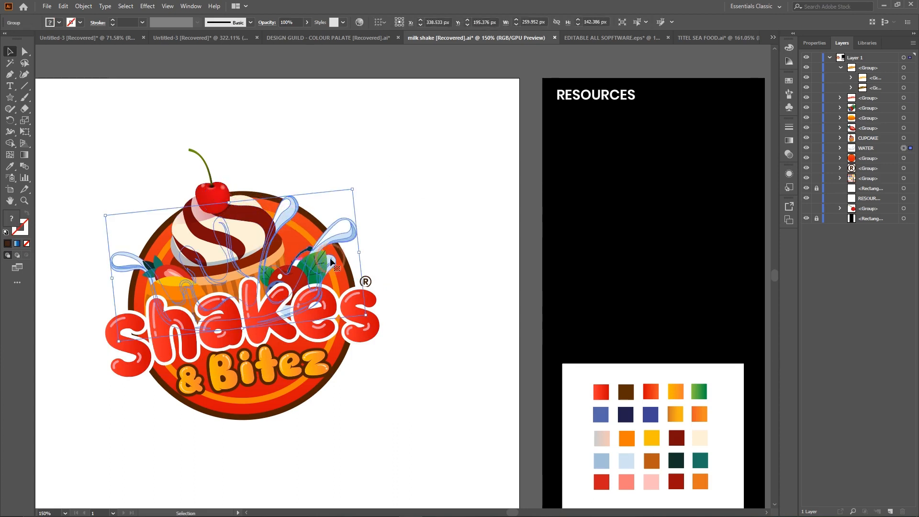
pyautogui.click(414, 217)
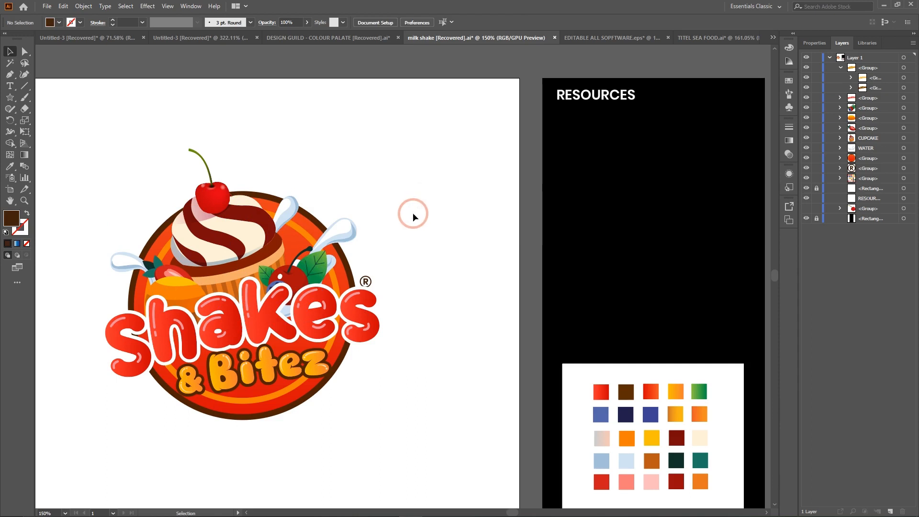
pyautogui.click(175, 288)
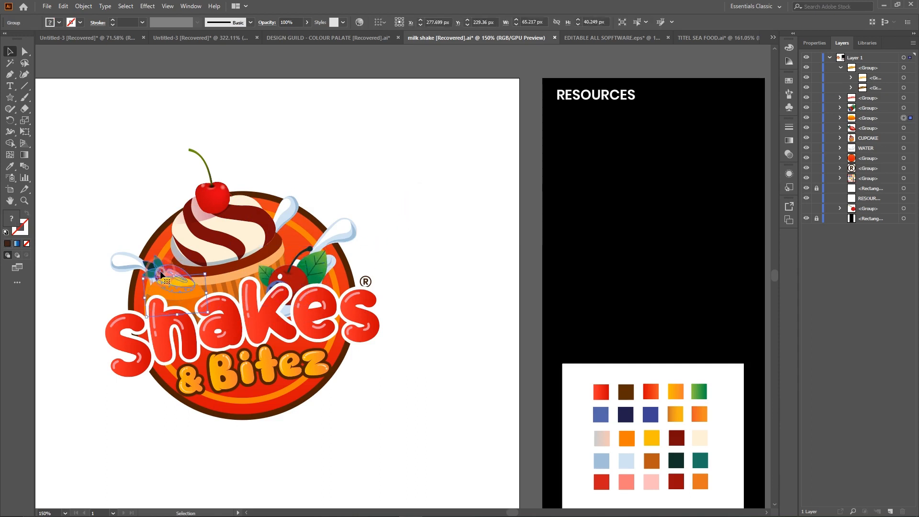
pyautogui.click(221, 168)
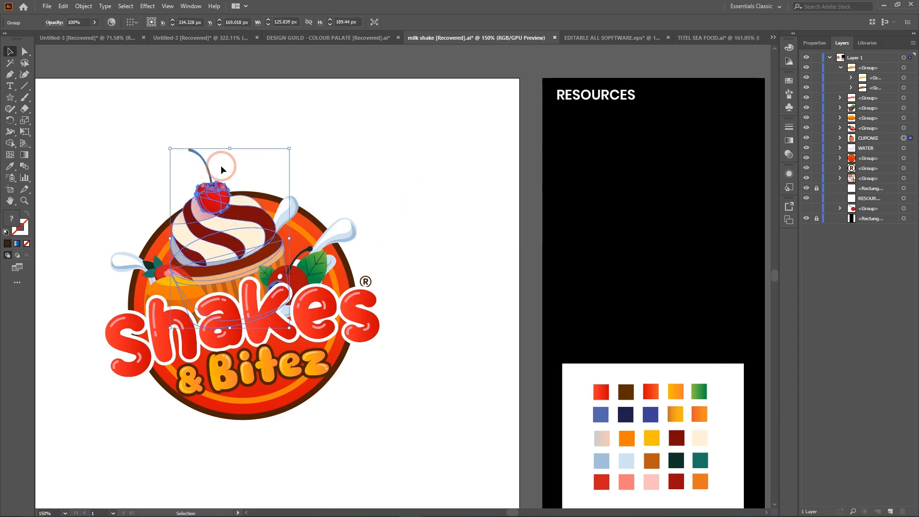
pyautogui.click(345, 176)
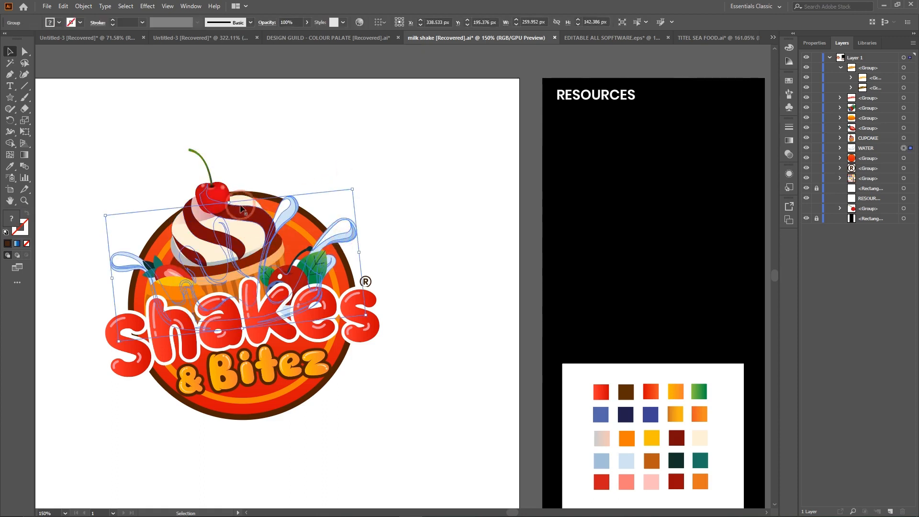
pyautogui.moveTo(228, 200); pyautogui.dragTo(230, 178)
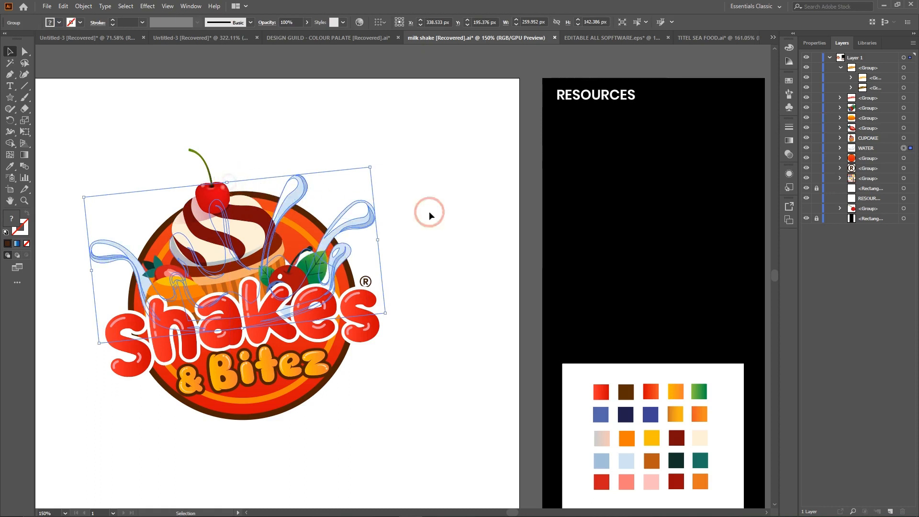
pyautogui.click(439, 264)
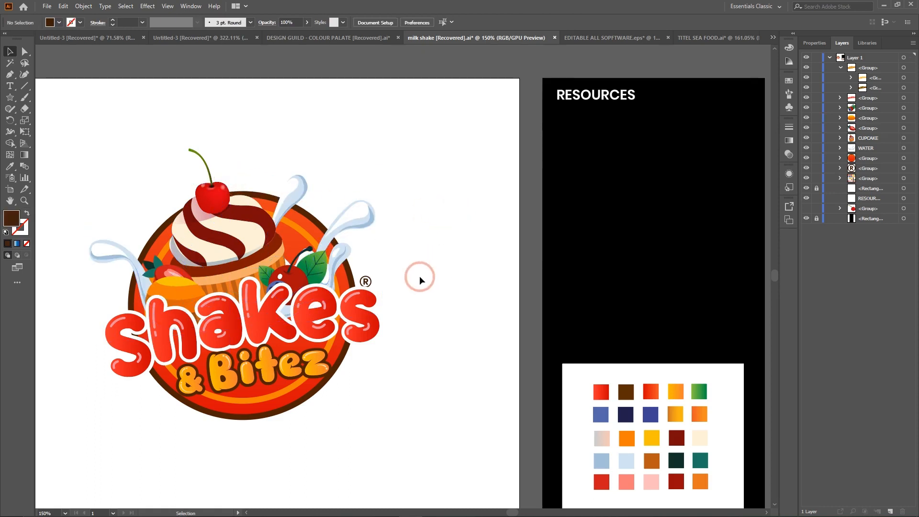
# Nudge the ® symbol up slightly above the final "s" of the "shakes" lettering and deselect it
pyautogui.hscroll(-3, 420, 280)
pyautogui.click(439, 401)
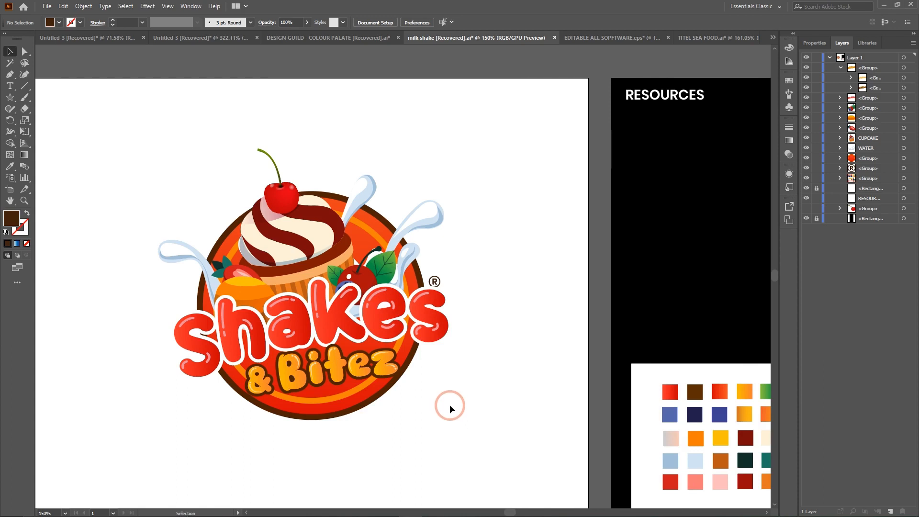
pyautogui.moveTo(434, 282)
pyautogui.mouseDown()
pyautogui.moveTo(436, 263)
pyautogui.moveTo(435, 280)
pyautogui.mouseUp()
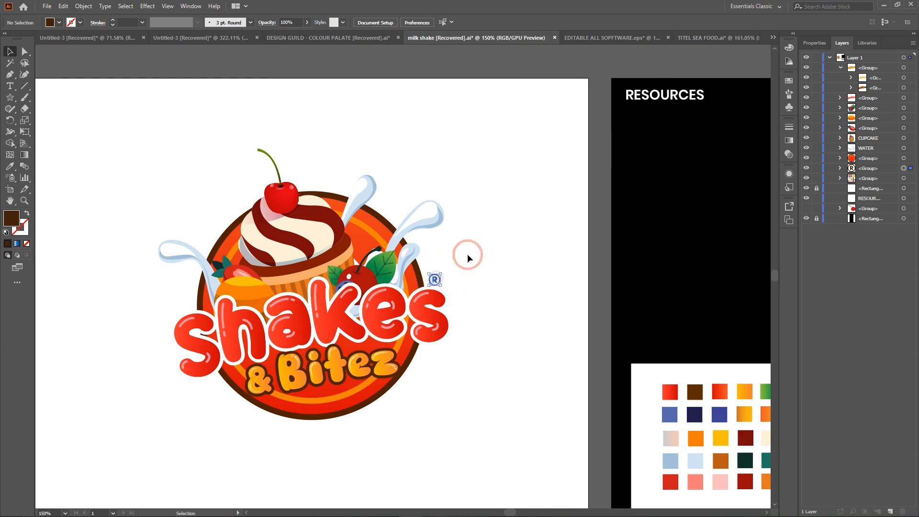
pyautogui.click(522, 286)
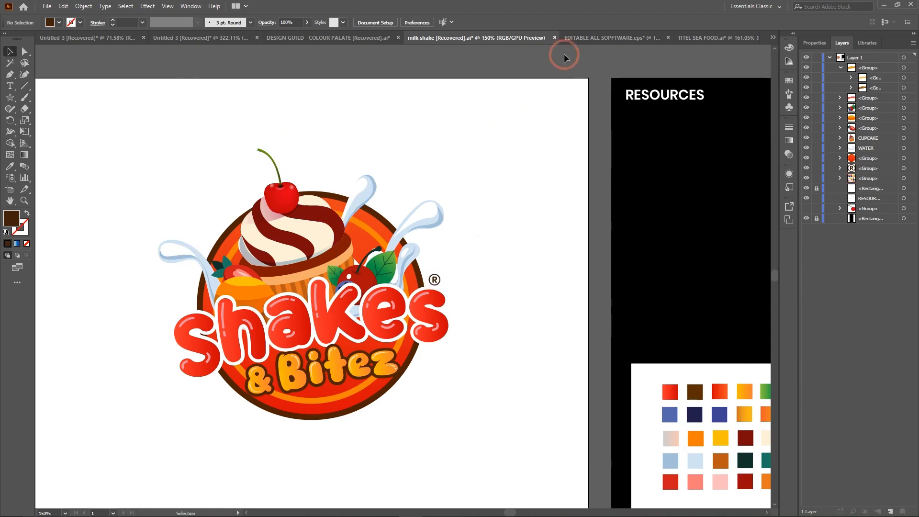
# Switch to the EDITABLE ALL SOPFTWARE.eps document and examine the grey lower-half shapes of the "HERO" lettering
pyautogui.click(574, 39)
pyautogui.click(298, 311)
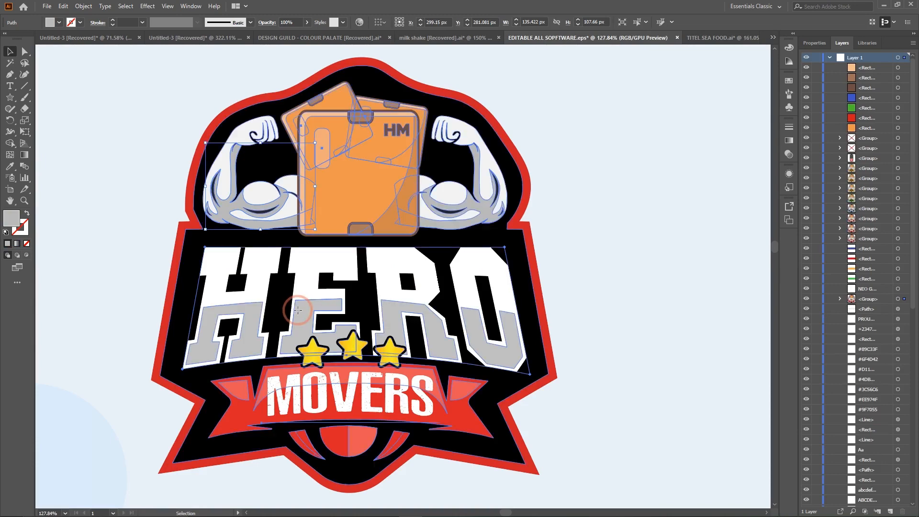
pyautogui.click(24, 52)
pyautogui.click(600, 177)
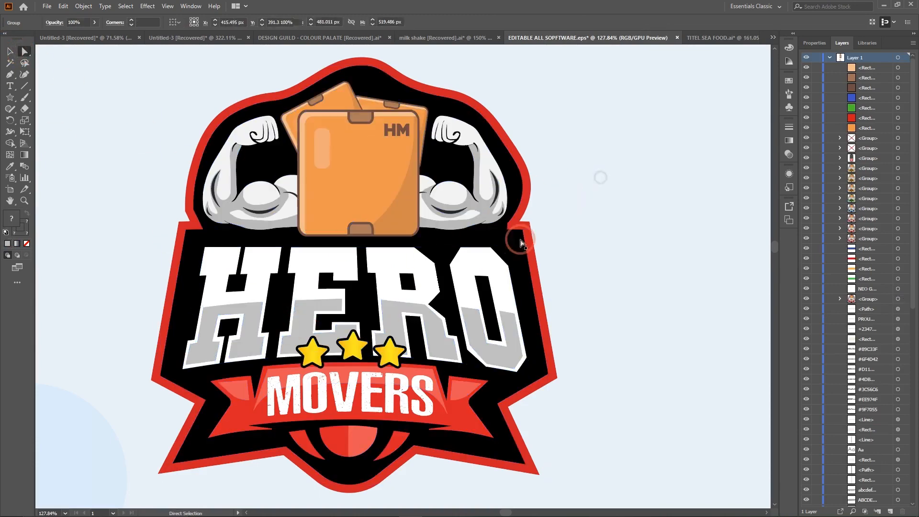
pyautogui.click(300, 319)
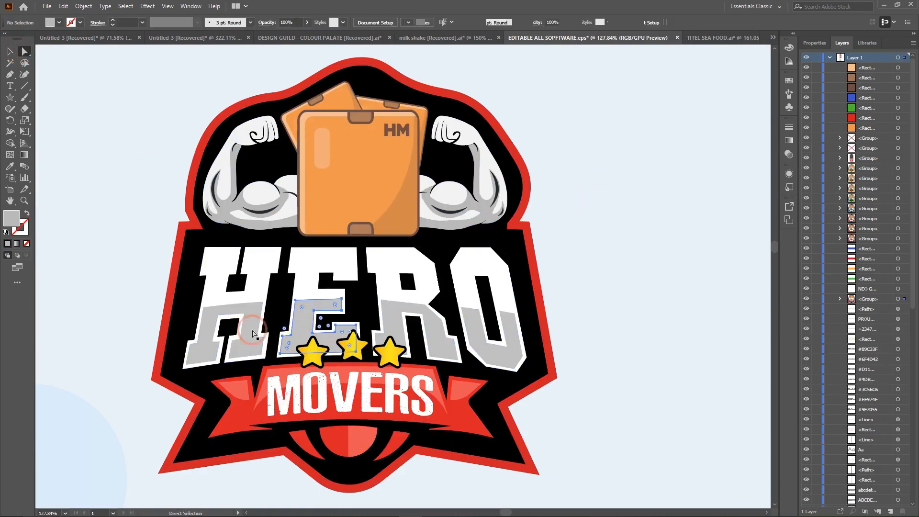
# In the TITEL SEA FOOD.ai document, pull the splash's pale highlight, a blue splash piece and the fish's cheek and belly shapes out of the artwork
pyautogui.click(716, 41)
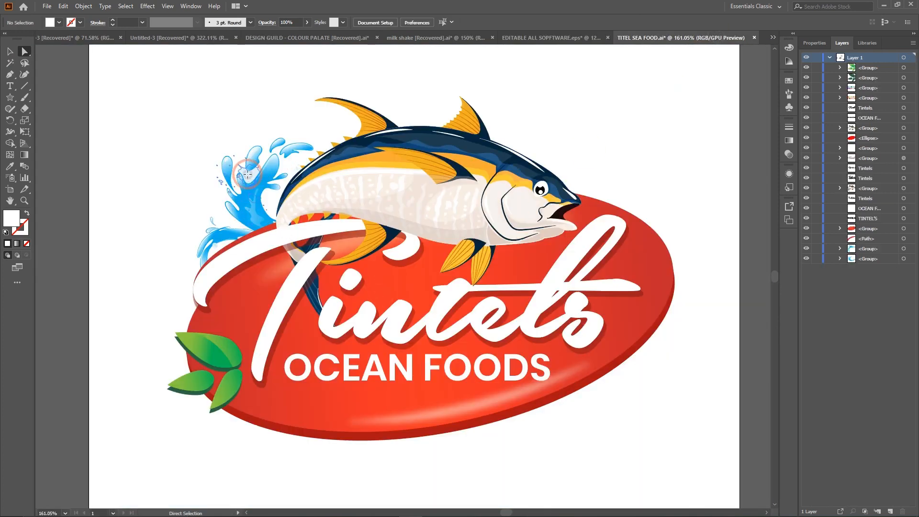
pyautogui.moveTo(247, 174); pyautogui.dragTo(152, 152)
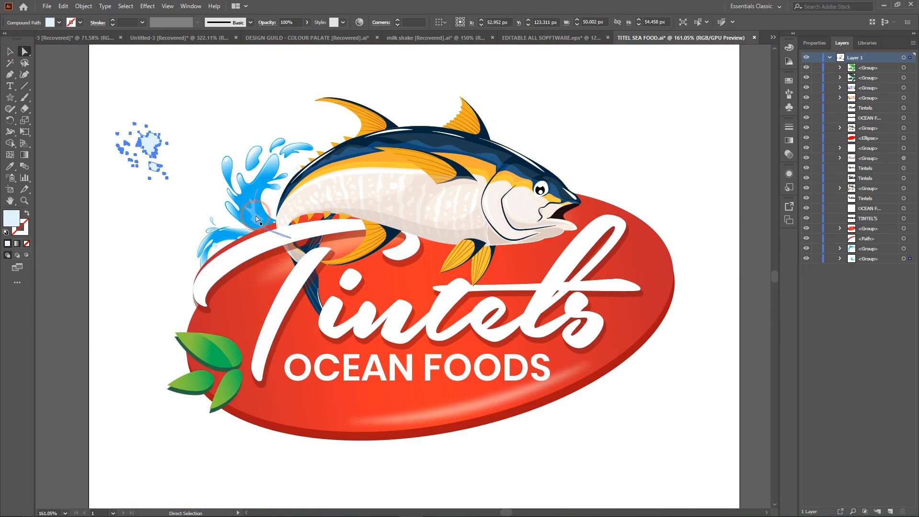
pyautogui.moveTo(256, 216); pyautogui.dragTo(102, 214)
pyautogui.hotkey('ctrl', 'z')
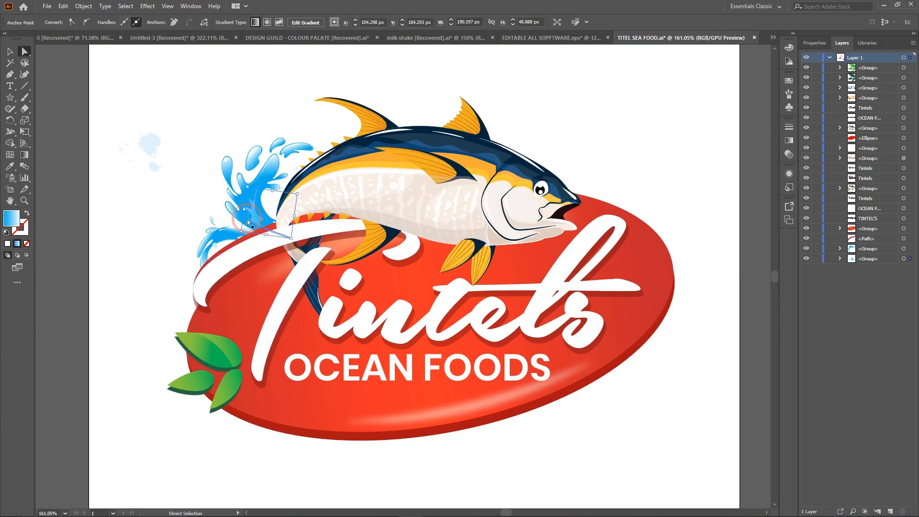
pyautogui.click(194, 219)
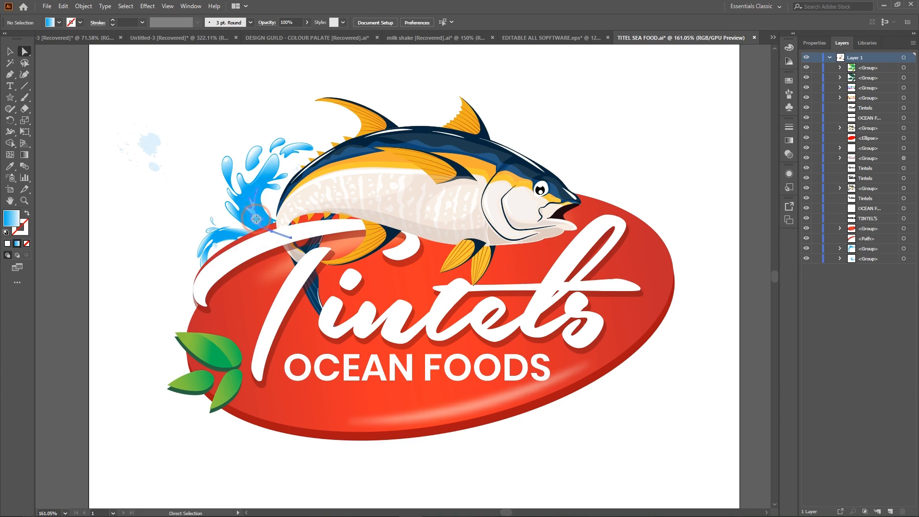
pyautogui.moveTo(256, 219); pyautogui.dragTo(101, 218)
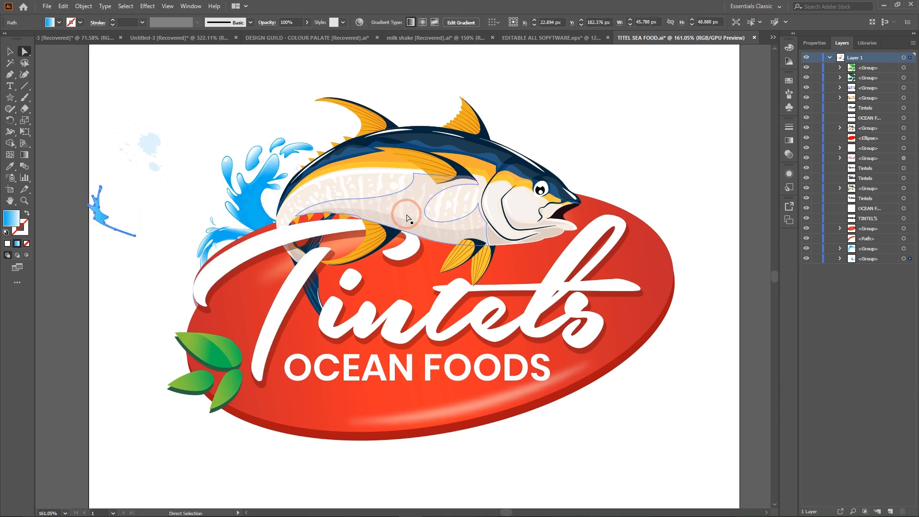
pyautogui.moveTo(523, 210); pyautogui.dragTo(606, 102)
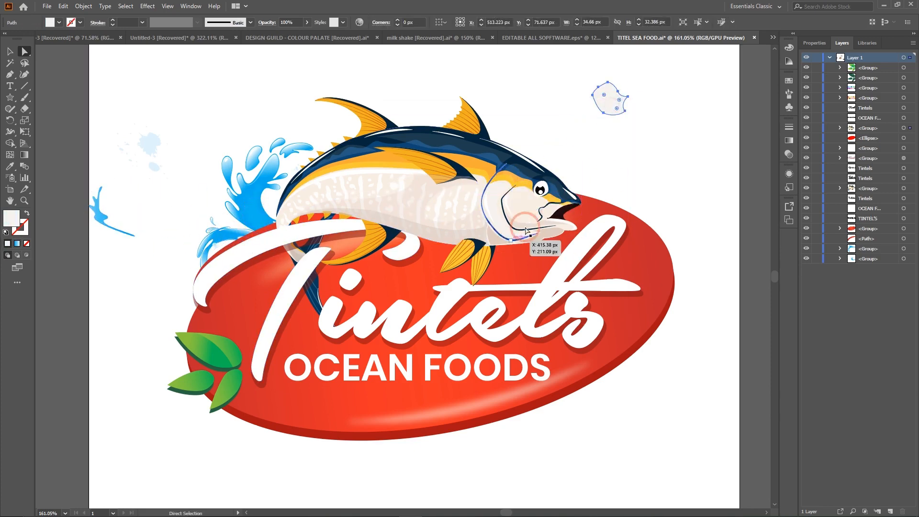
pyautogui.moveTo(533, 206); pyautogui.dragTo(642, 107)
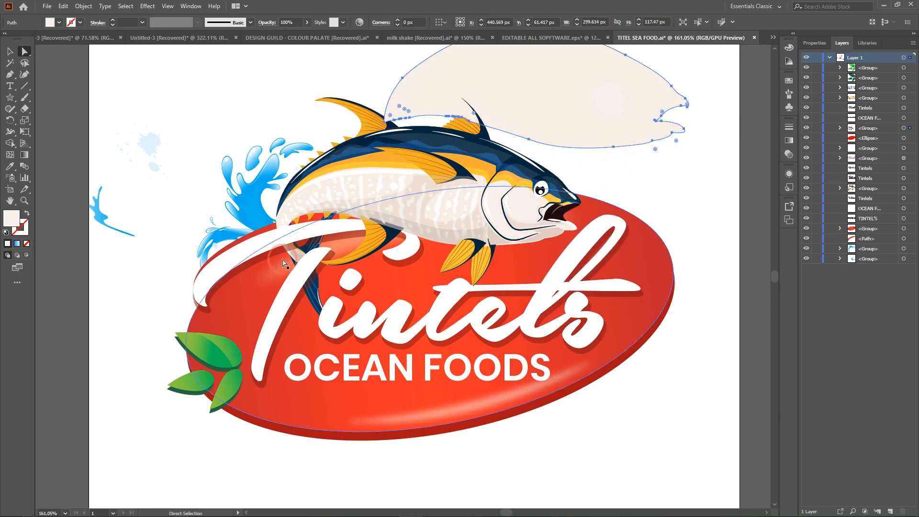
# Undo the moves of the splash and fish pieces in the Tintel's logo, and deselect everything
pyautogui.hotkey('ctrl', 'z')
pyautogui.hotkey('ctrl', 'z')
pyautogui.hotkey('ctrl', 'z')
pyautogui.hotkey('ctrl', 'z')
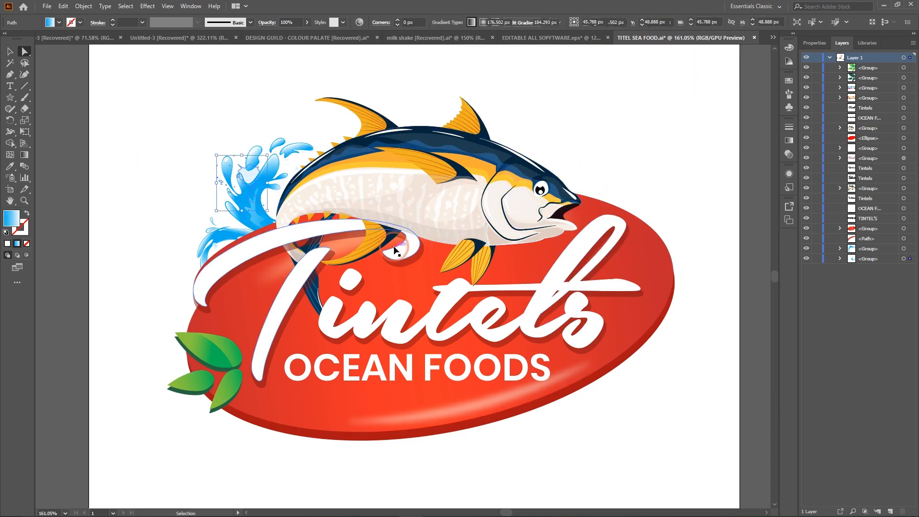
pyautogui.hotkey('ctrl', 'z')
pyautogui.hotkey('ctrl', 'z')
pyautogui.click(136, 188)
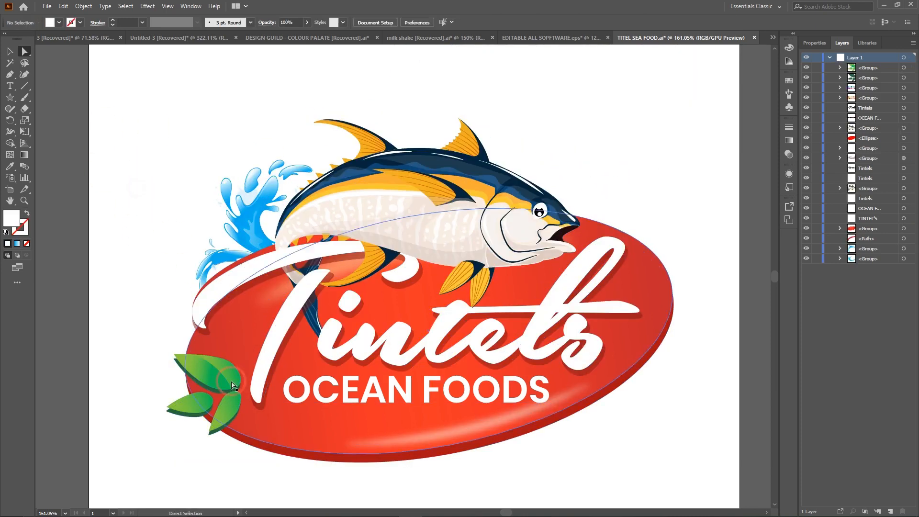
# Pull the three green leaves and the large leaf's dark shadow shape apart as separate pieces beside the Tintel's oval
pyautogui.moveTo(211, 386); pyautogui.dragTo(161, 282)
pyautogui.moveTo(194, 403); pyautogui.dragTo(125, 344)
pyautogui.moveTo(224, 411); pyautogui.dragTo(153, 421)
pyautogui.moveTo(200, 383); pyautogui.dragTo(163, 359)
# Undo the moves of the leaf pieces in the Tintel's logo and clear the selection
pyautogui.hotkey('ctrl', 'z')
pyautogui.hotkey('ctrl', 'z')
pyautogui.hotkey('ctrl', 'z')
pyautogui.hotkey('ctrl', 'z')
pyautogui.hotkey('ctrl', 'z')
pyautogui.hotkey('ctrl', 'z')
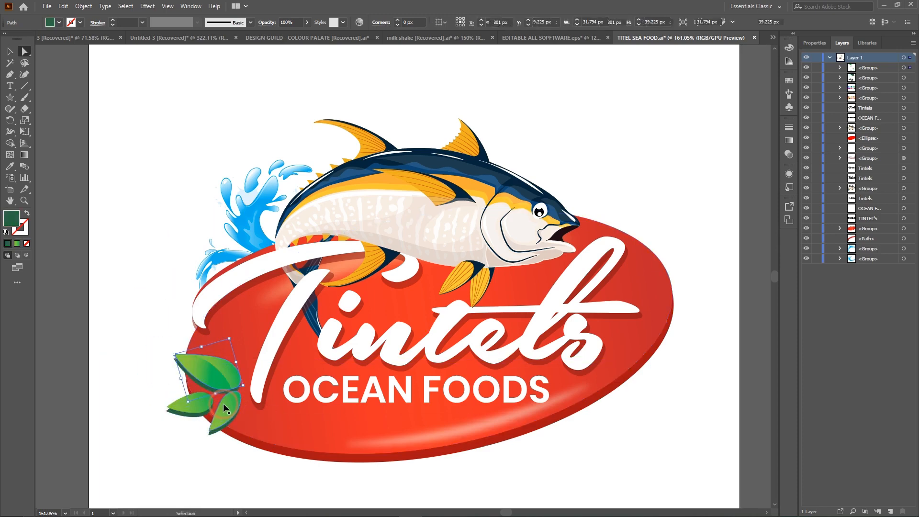
pyautogui.hotkey('ctrl', 'z')
pyautogui.click(160, 197)
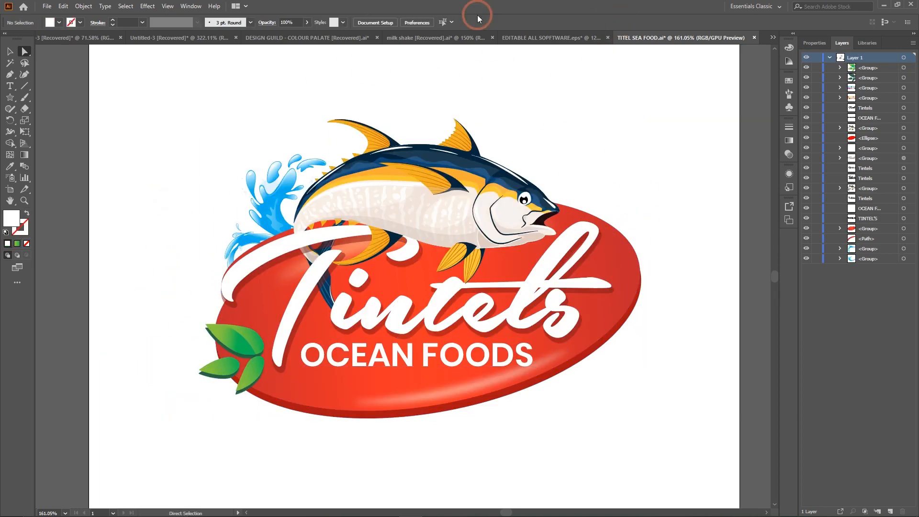
# Switch back to the milk shake document and view the badge together with the resources artboard
pyautogui.click(521, 37)
pyautogui.click(456, 37)
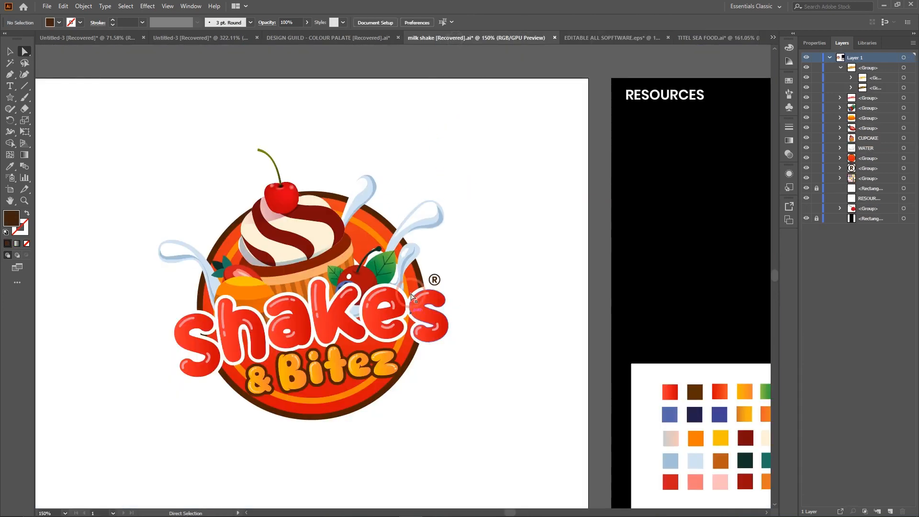
pyautogui.hotkey('ctrl', '-')
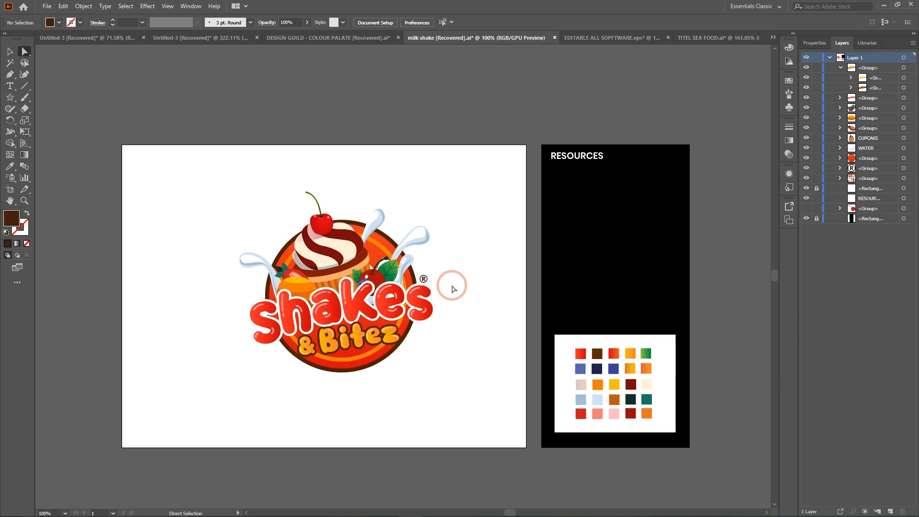
# Redraw the gradient of the large green leaf beside the dark red cherry in different directions with the Gradient tool, and deselect the leaf
pyautogui.hotkey('ctrl', '=')
pyautogui.hotkey('ctrl', '=')
pyautogui.hotkey('ctrl', '=')
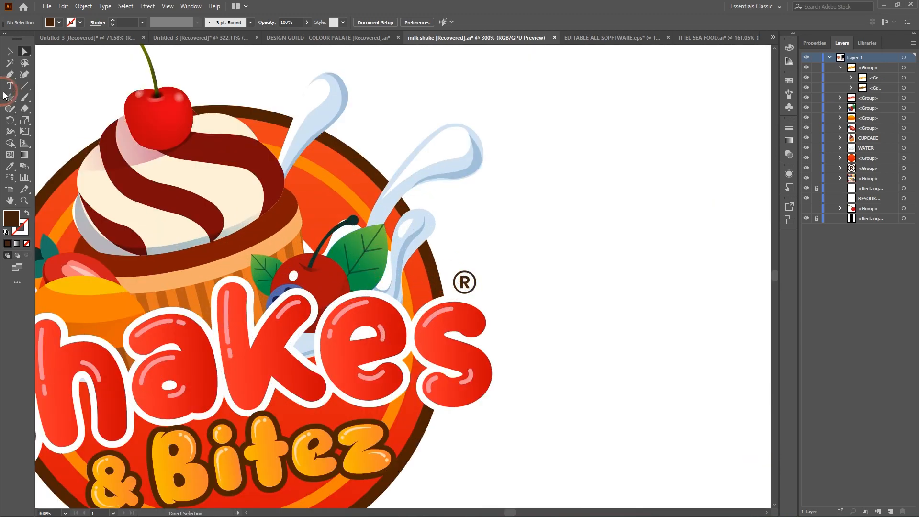
pyautogui.click(372, 263)
pyautogui.click(24, 155)
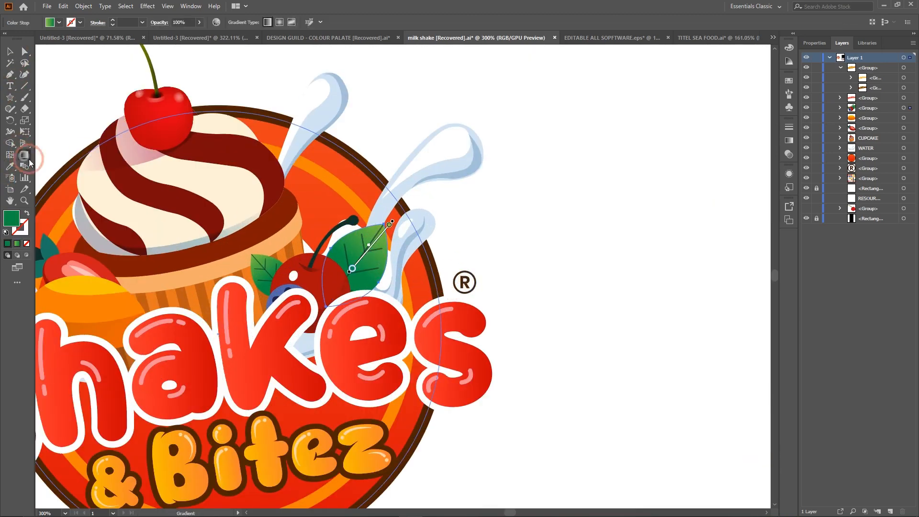
pyautogui.moveTo(383, 196)
pyautogui.mouseDown()
pyautogui.moveTo(340, 293)
pyautogui.moveTo(421, 228)
pyautogui.mouseUp()
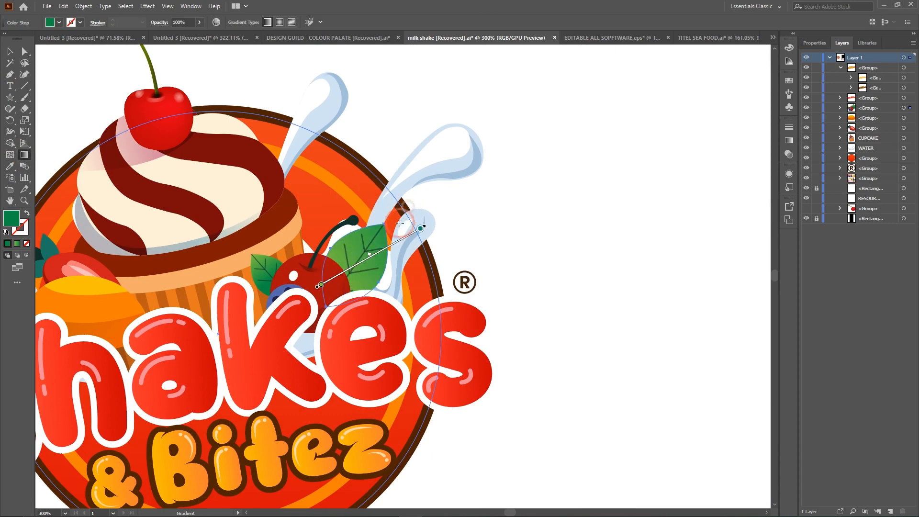
pyautogui.moveTo(328, 298)
pyautogui.mouseDown()
pyautogui.moveTo(372, 246)
pyautogui.moveTo(354, 266)
pyautogui.mouseUp()
pyautogui.click(10, 51)
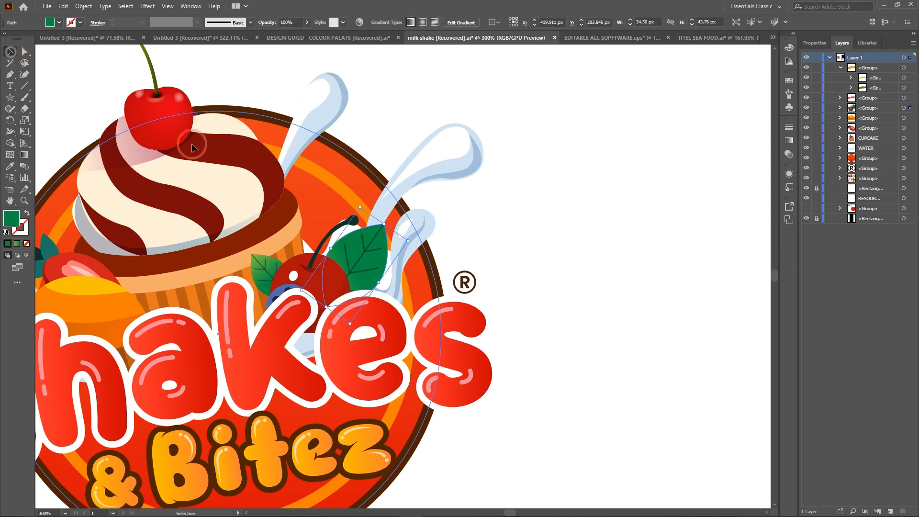
pyautogui.click(497, 175)
# Undo the large leaf's gradient change and deselect the leaf
pyautogui.hotkey('ctrl', '-')
pyautogui.hotkey('ctrl', '-')
pyautogui.hotkey('ctrl', '-')
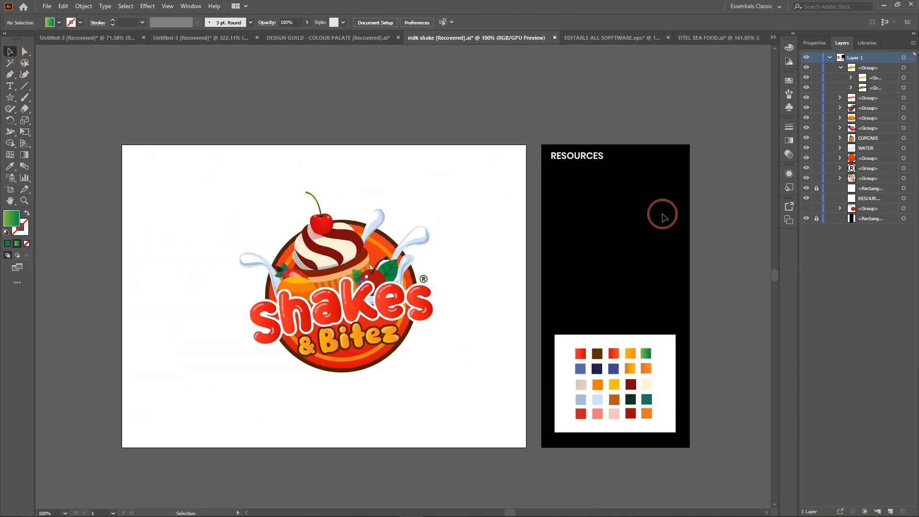
pyautogui.click(578, 235)
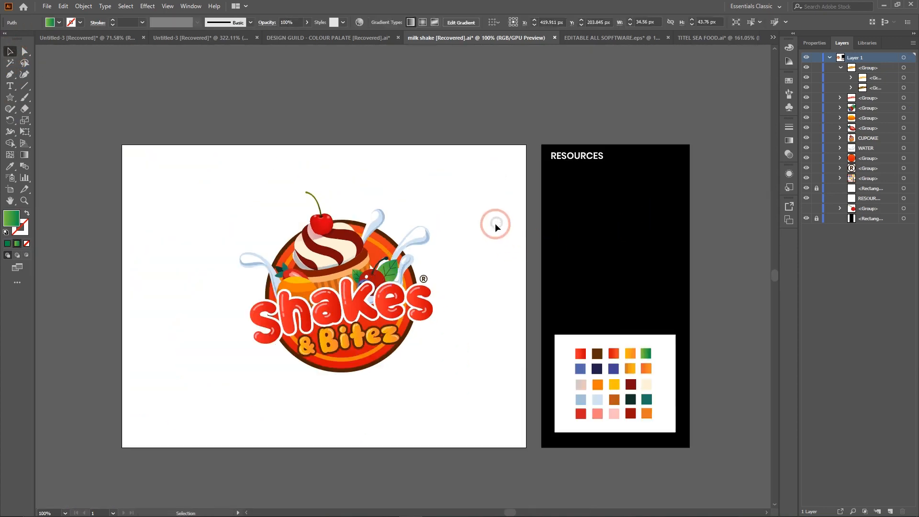
pyautogui.click(452, 292)
# Move the translucent pink highlight off the swirled cream top, select the cherry's body shape, and restore the highlight to its place
pyautogui.hscroll(-2, 449, 259)
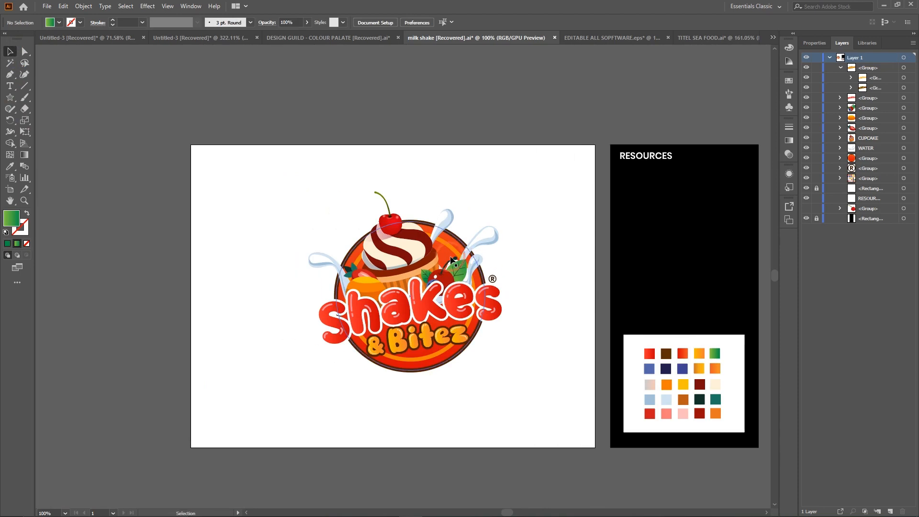
pyautogui.hscroll(2, 460, 260)
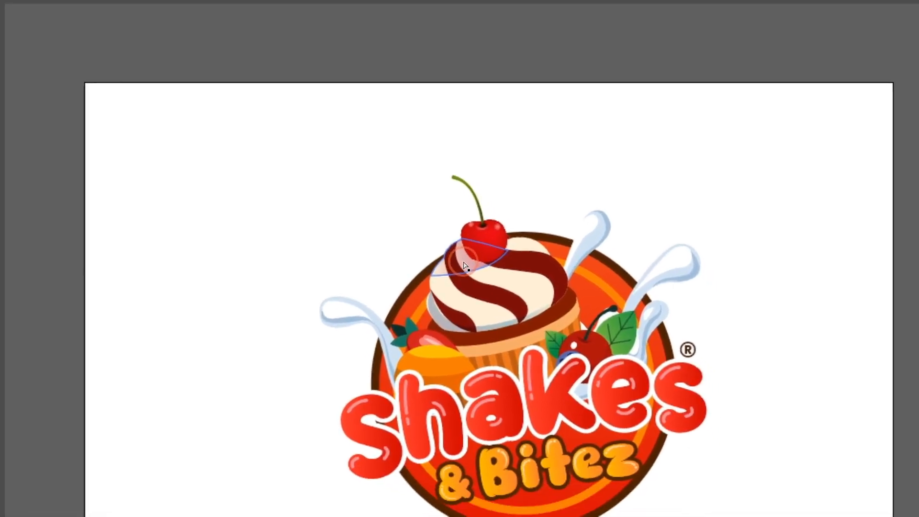
pyautogui.moveTo(321, 230); pyautogui.dragTo(286, 216)
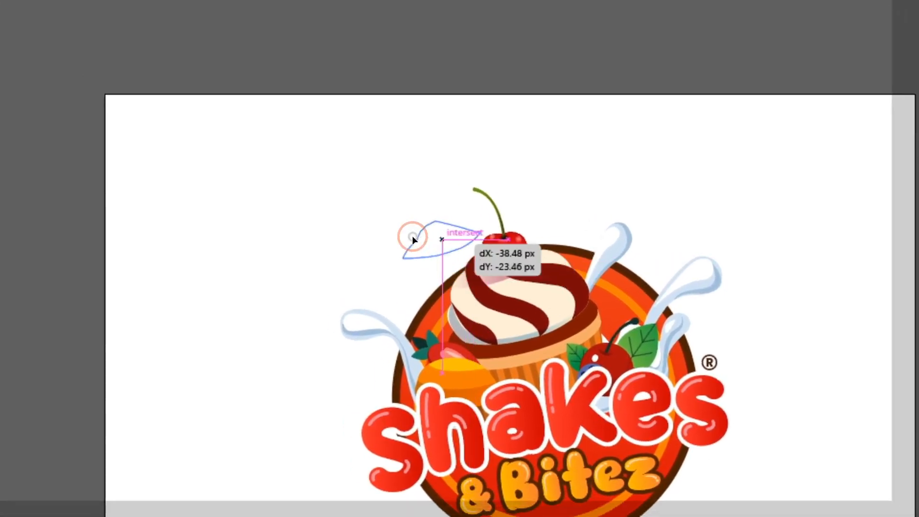
pyautogui.moveTo(415, 239); pyautogui.dragTo(417, 240)
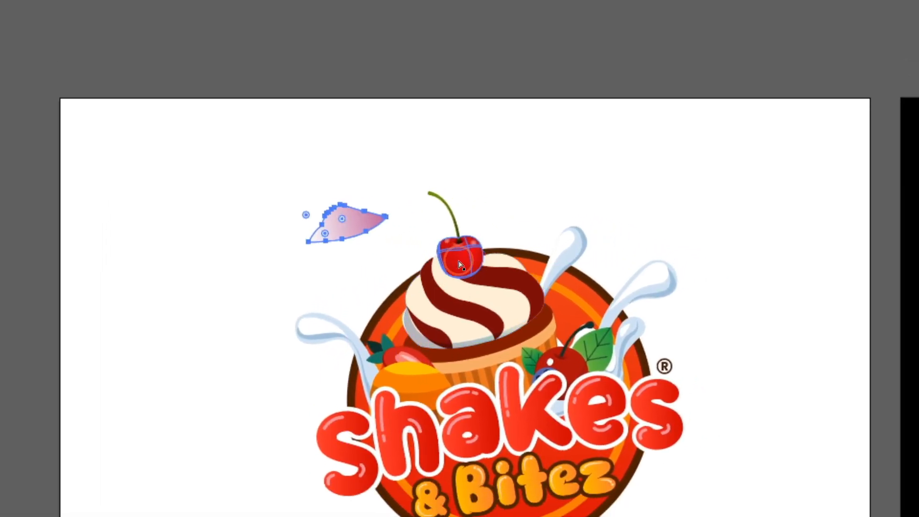
pyautogui.click(458, 264)
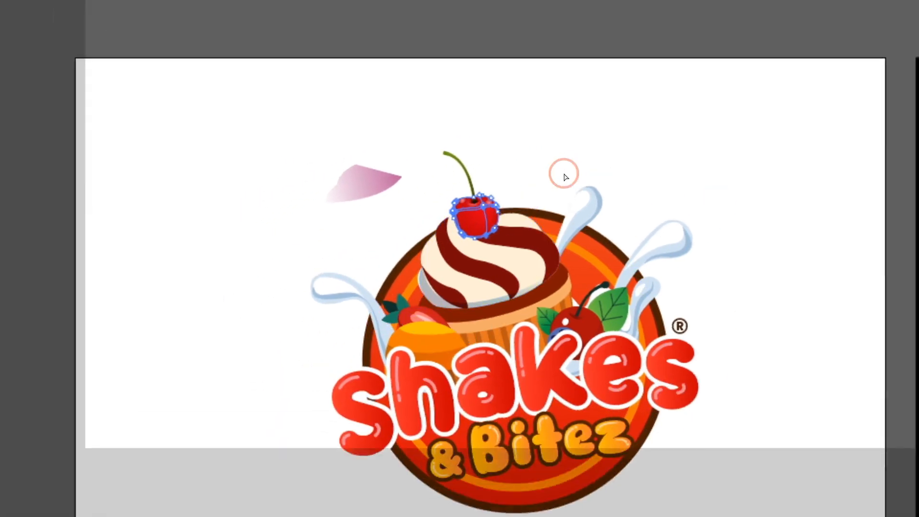
pyautogui.click(484, 304)
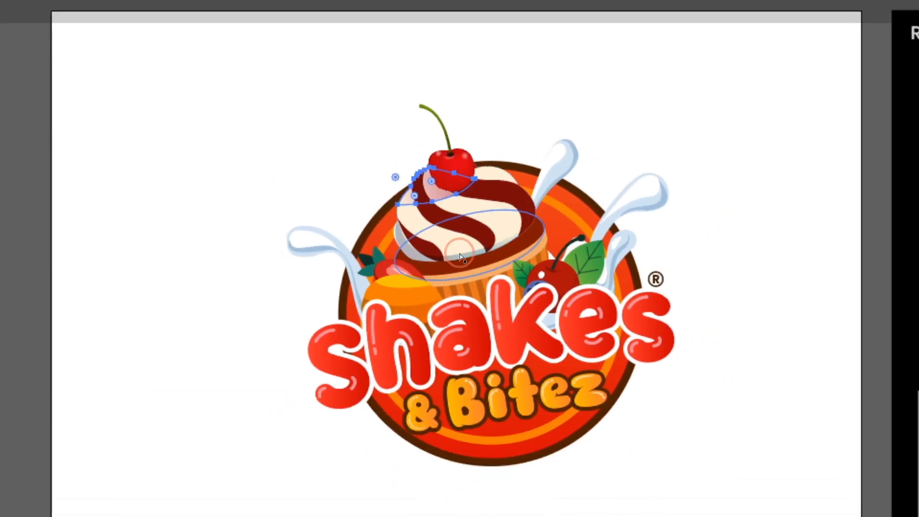
pyautogui.click(594, 62)
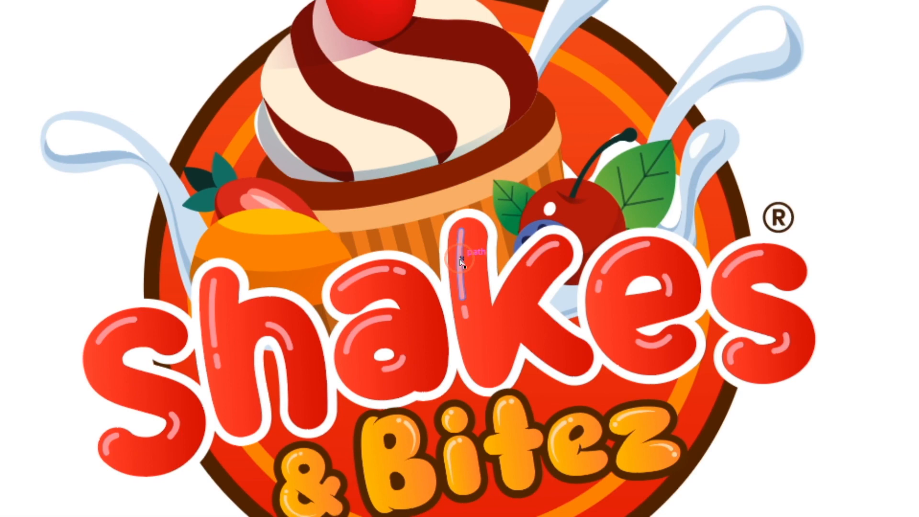
# Select the highlight on the k, the e's inner shapes, the mango's top and the water splash's shading shapes to examine the layering
pyautogui.click(467, 249)
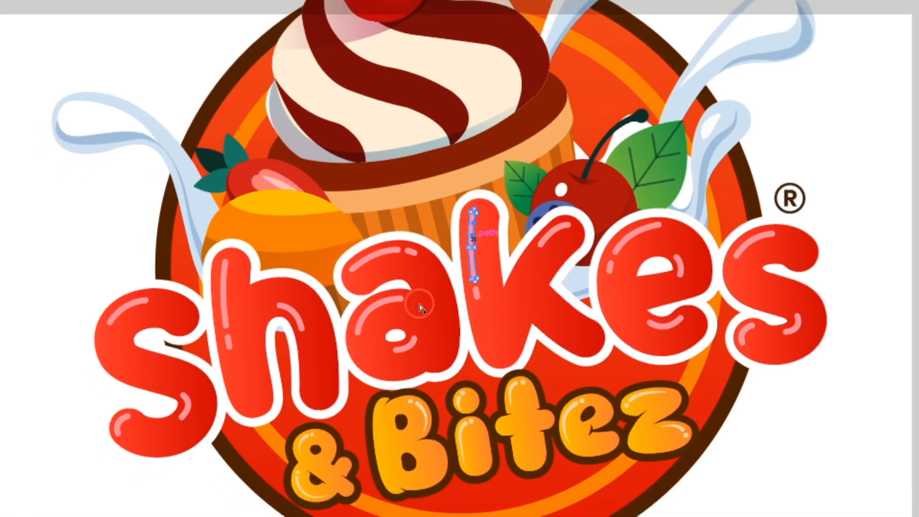
pyautogui.click(437, 251)
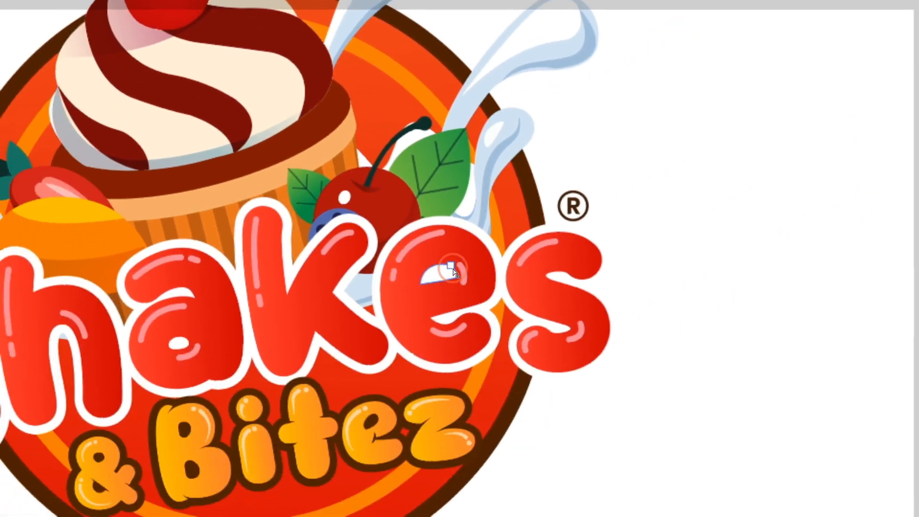
pyautogui.click(450, 394)
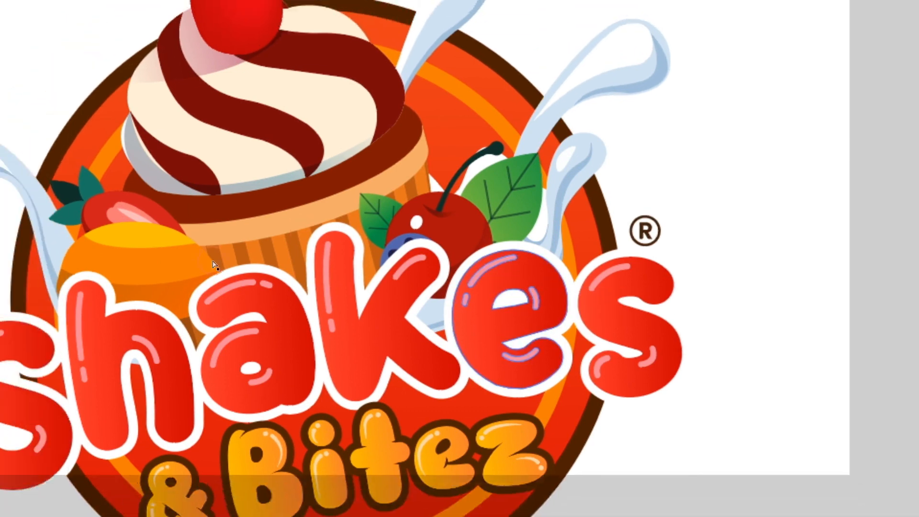
pyautogui.click(77, 235)
pyautogui.click(27, 204)
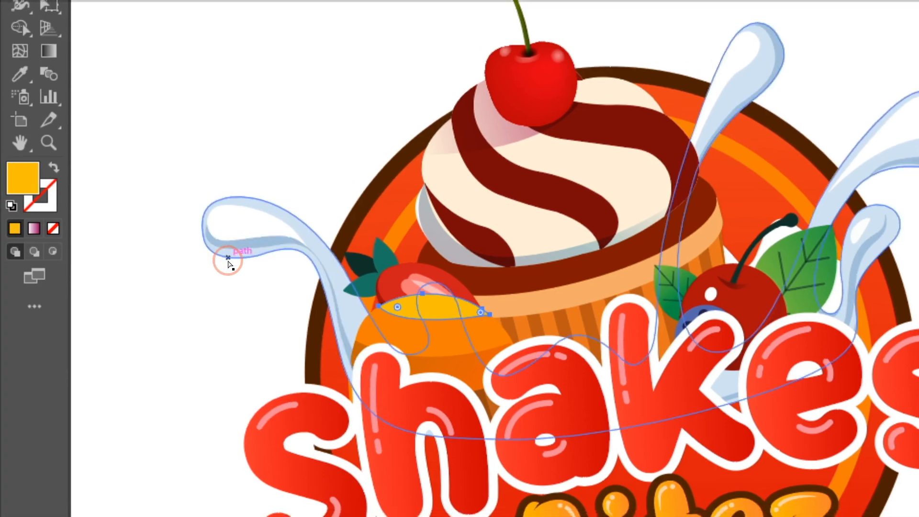
pyautogui.click(232, 250)
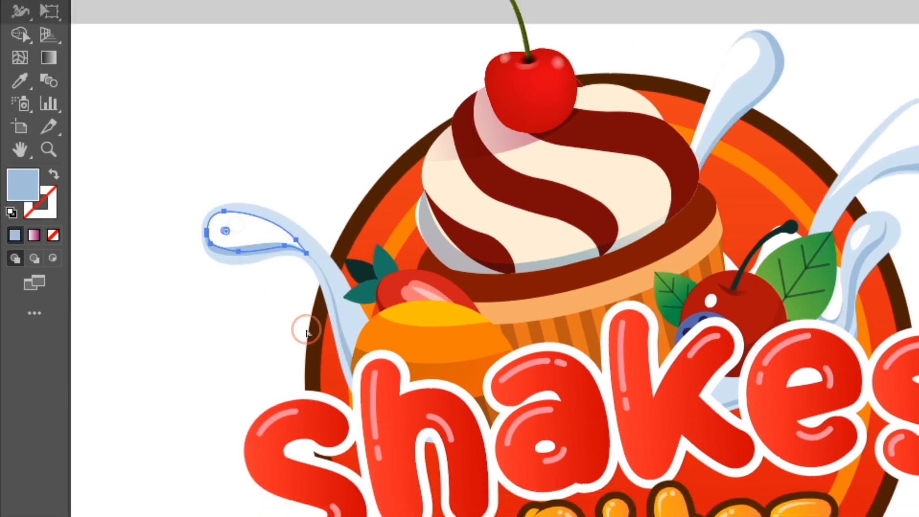
pyautogui.click(283, 236)
pyautogui.click(328, 176)
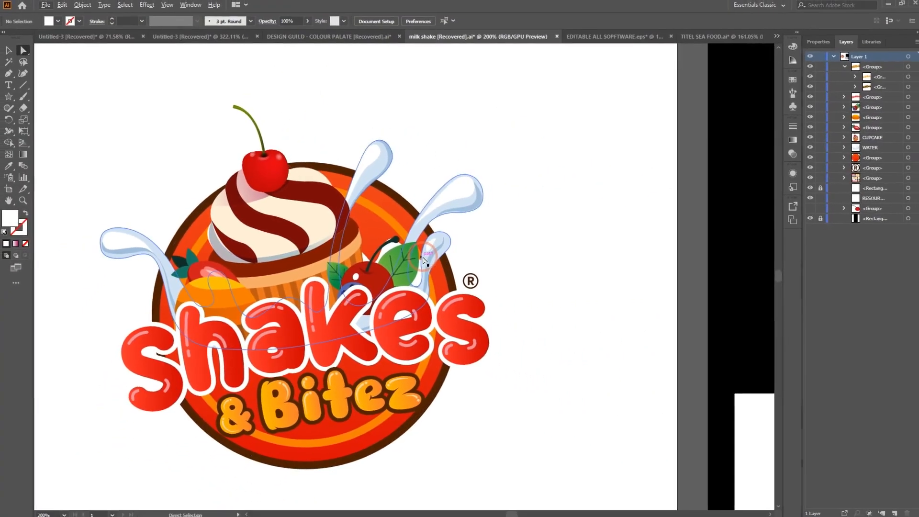
# Switch to Photos, inspect the badge up close in the stone mockup image, and close the viewer
pyautogui.hscroll(-2, 614, 302)
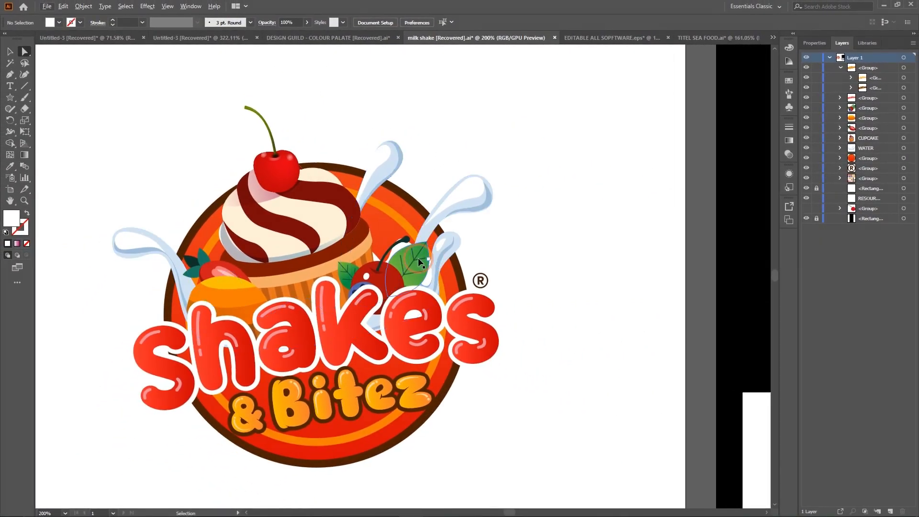
pyautogui.scroll(-3, 420, 255)
pyautogui.scroll(3, 419, 255)
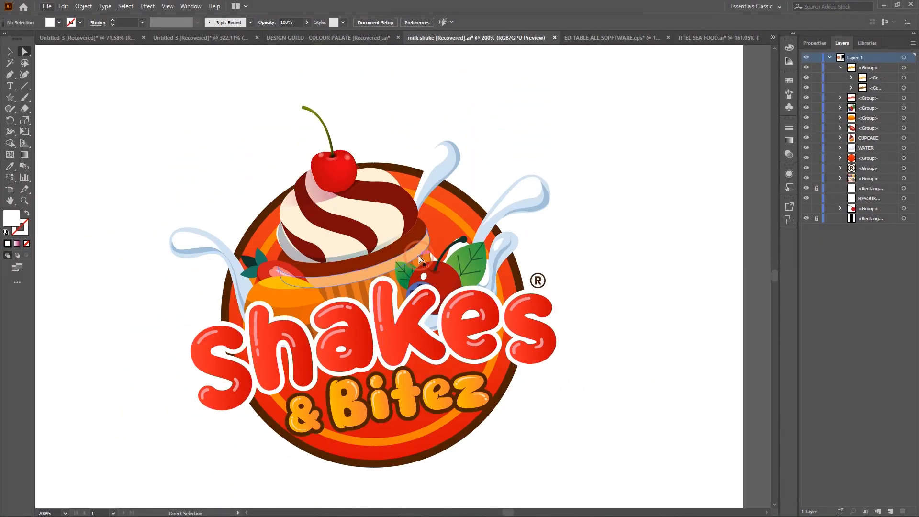
pyautogui.moveTo(404, 176); pyautogui.dragTo(417, 505)
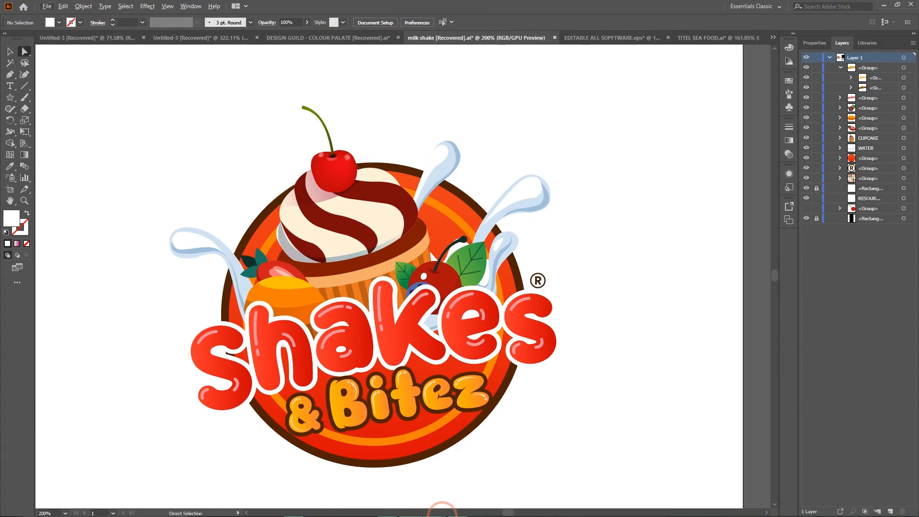
pyautogui.click(457, 509)
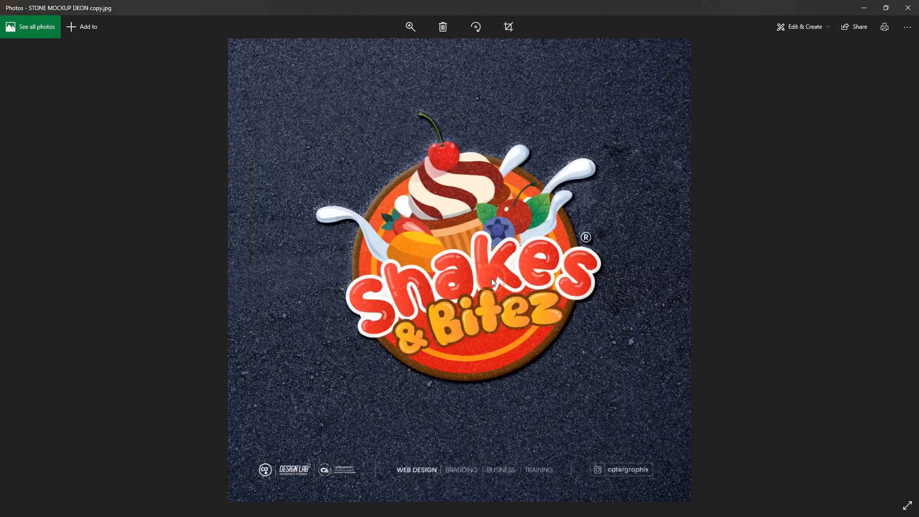
pyautogui.scroll(3, 480, 227)
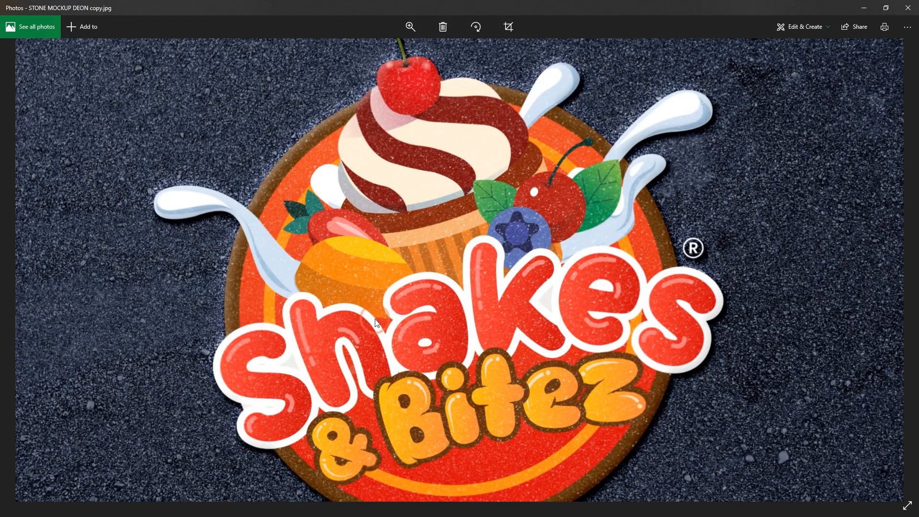
pyautogui.moveTo(473, 288); pyautogui.dragTo(523, 150)
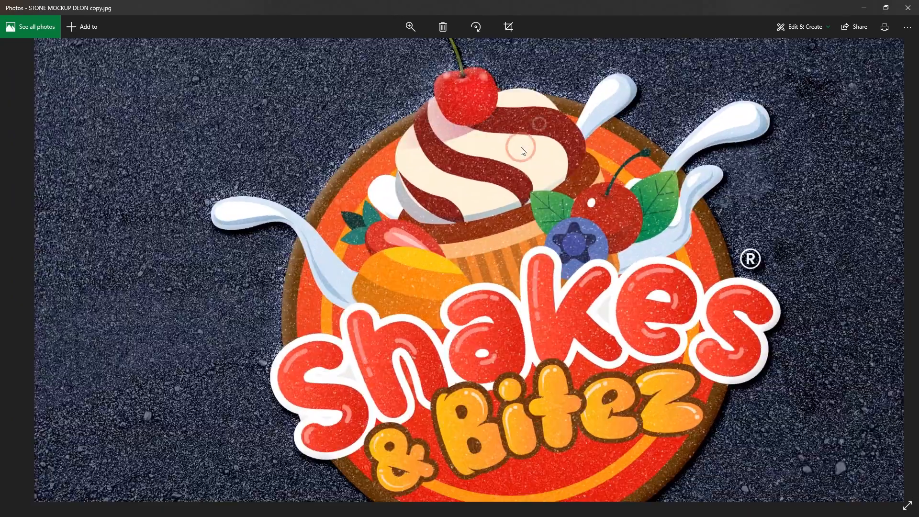
pyautogui.click(908, 7)
# Switch to the EDITABLE ALL SOPFTWARE document and select the grey lower half of the E in HERO
pyautogui.scroll(-1, 437, 330)
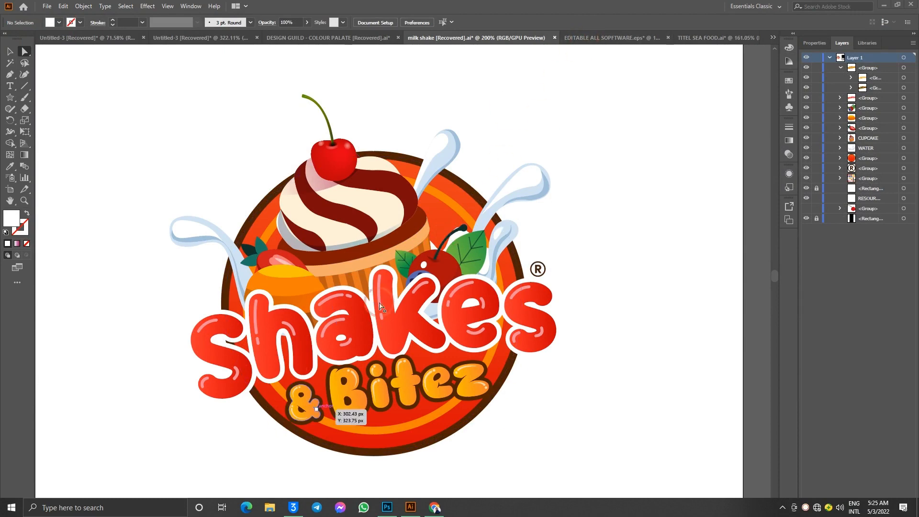
pyautogui.click(622, 33)
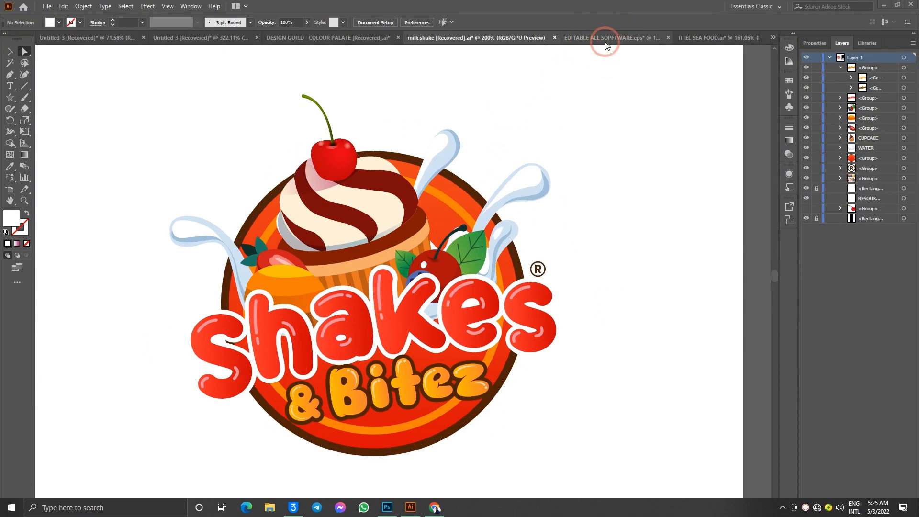
pyautogui.click(288, 320)
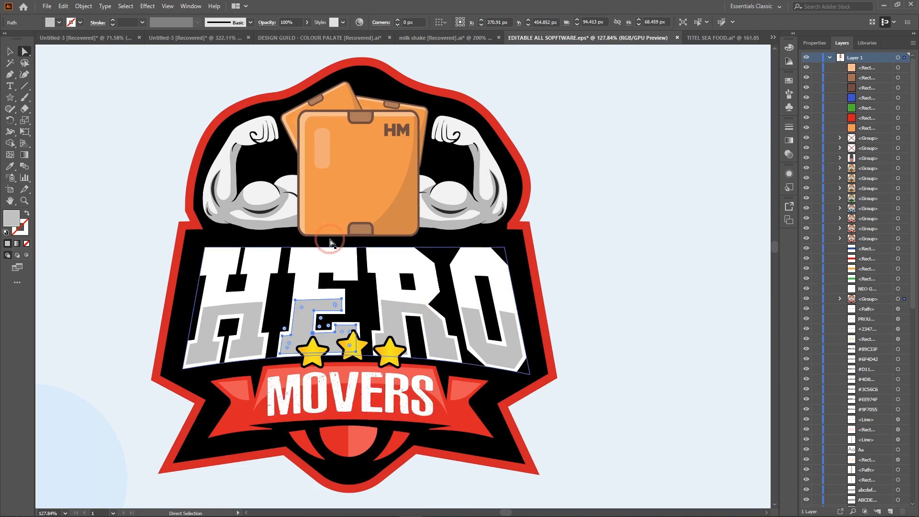
# In the TITEL SEA FOOD document, move the dark red and bright red ellipses out of the Tintels badge, and undo the moves
pyautogui.click(723, 38)
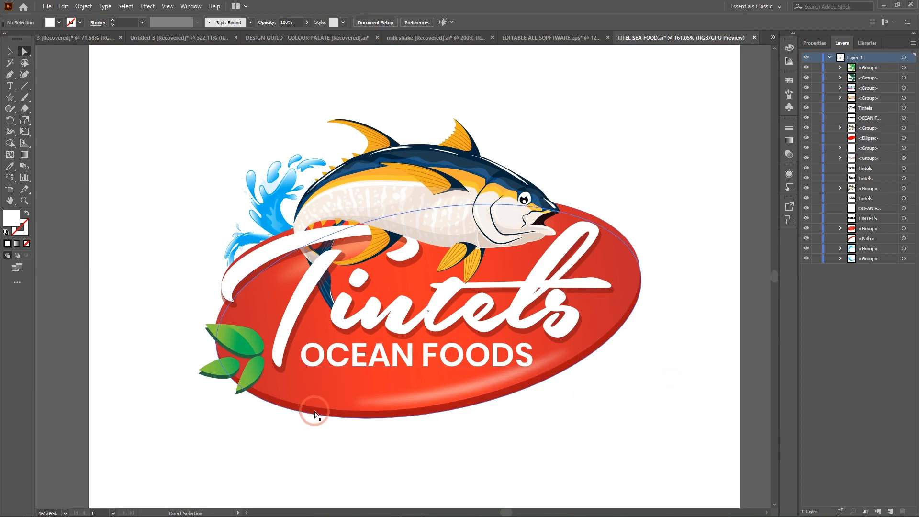
pyautogui.moveTo(306, 415); pyautogui.dragTo(632, 503)
pyautogui.moveTo(287, 386); pyautogui.dragTo(125, 296)
pyautogui.hotkey('ctrl', 'z')
pyautogui.hotkey('ctrl', 'z')
pyautogui.hotkey('ctrl', 'z')
pyautogui.hotkey('ctrl', 'z')
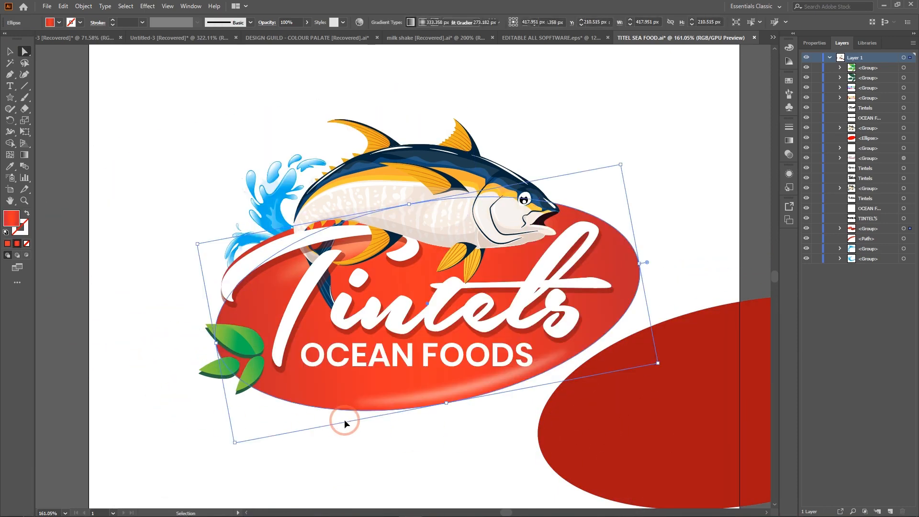
# Select the soft cream highlight shape along the lower edge of the Tintels oval to examine it
pyautogui.hotkey('ctrl', '+')
pyautogui.hotkey('ctrl', '+')
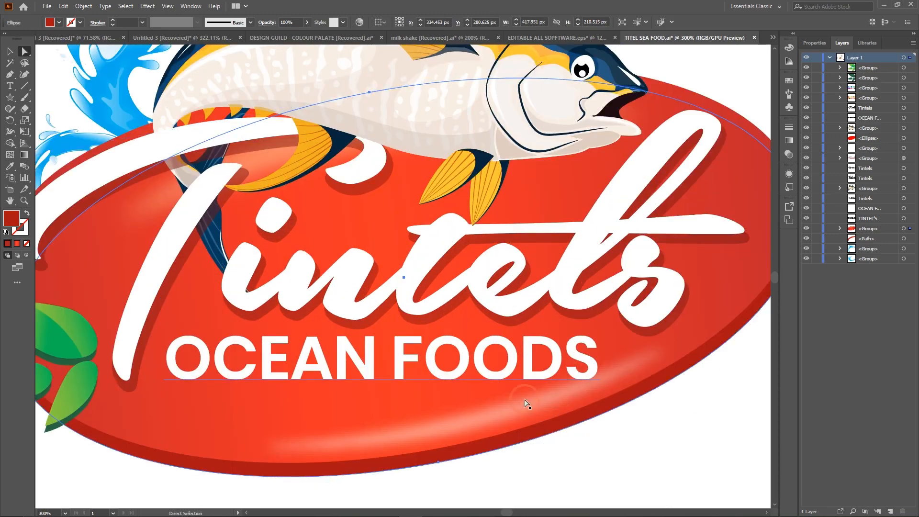
pyautogui.click(496, 428)
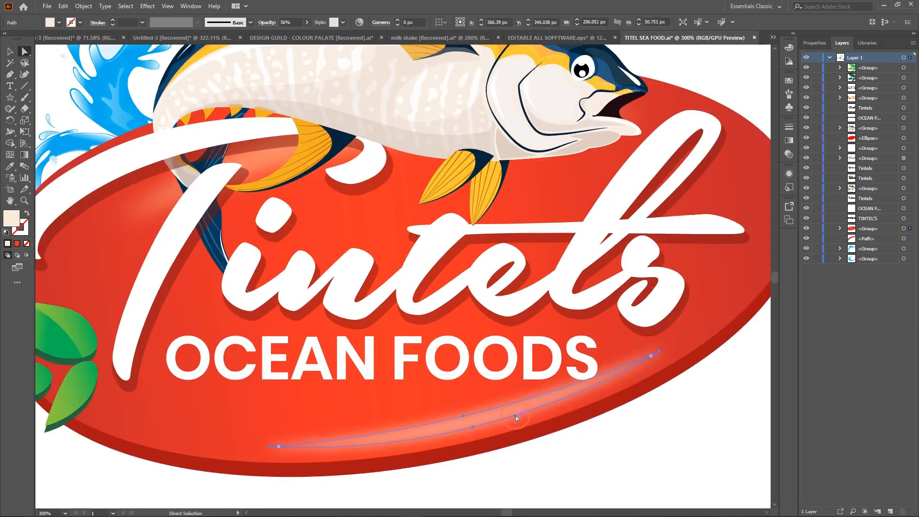
pyautogui.hscroll(1, 483, 434)
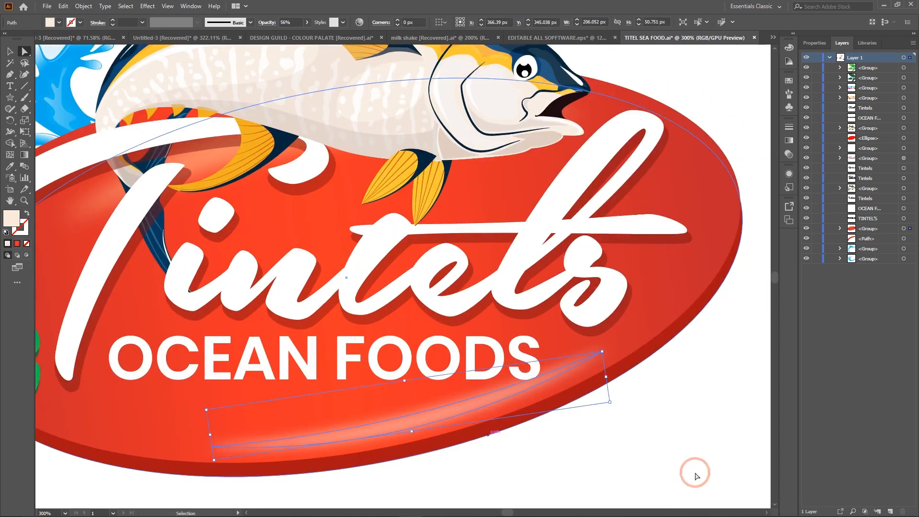
# Create a cream rounded rectangle about 37 by 16 px on the red oval below the start of OCEAN FOODS
pyautogui.hscroll(-2, 238, 335)
pyautogui.hscroll(-1, 239, 326)
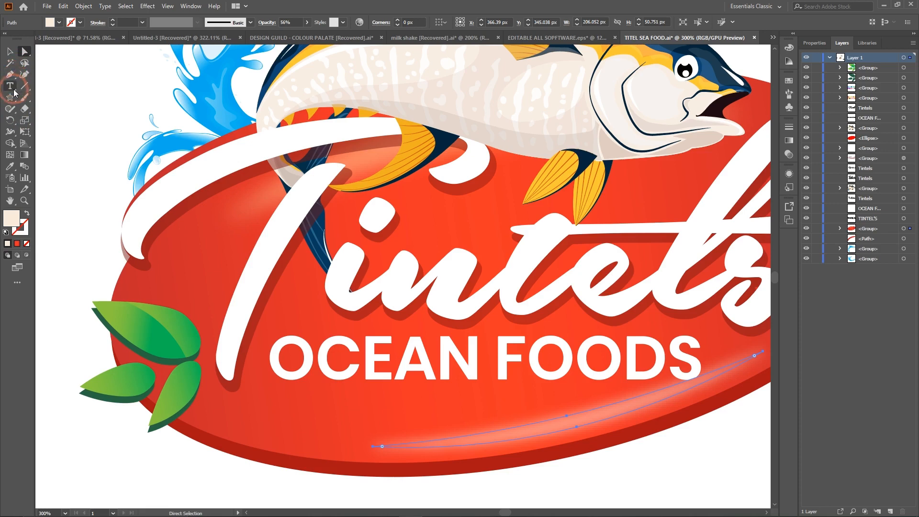
pyautogui.moveTo(13, 99); pyautogui.dragTo(53, 94)
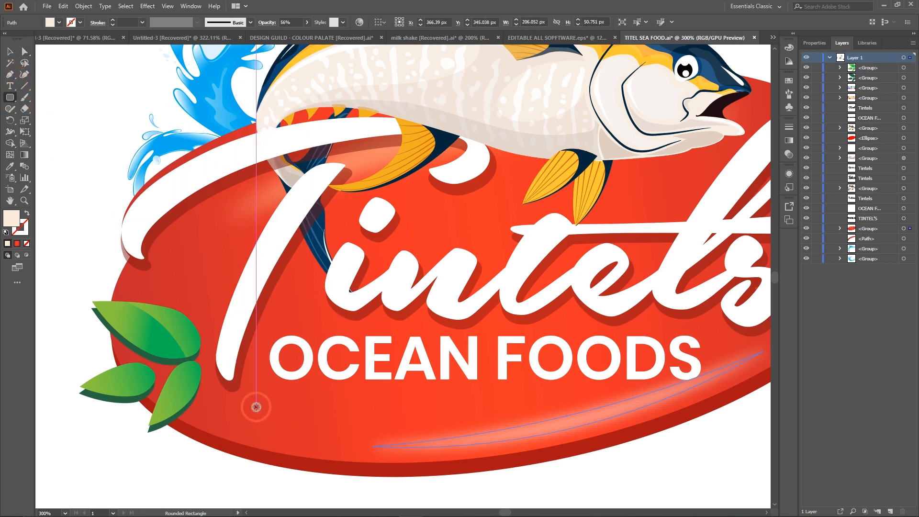
pyautogui.moveTo(256, 407); pyautogui.dragTo(327, 437)
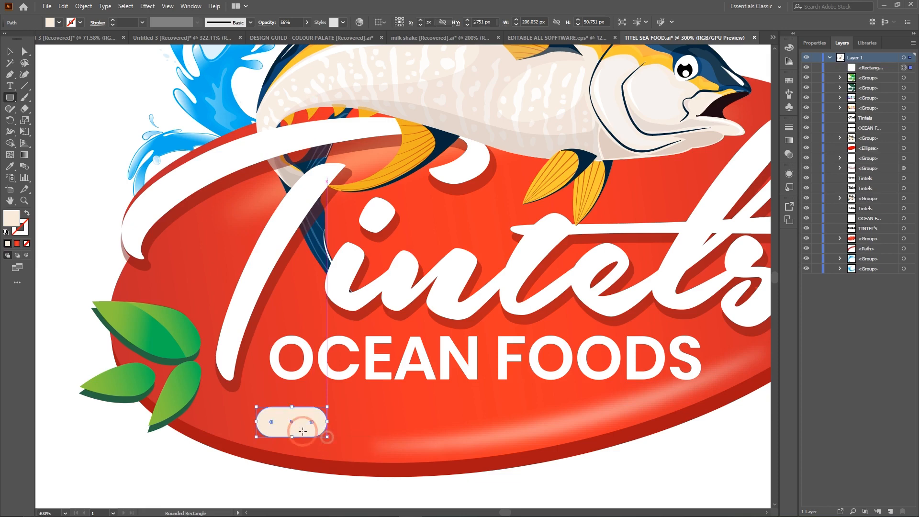
# Apply a Gaussian Blur with a radius of about 8.9 pixels to the cream rounded rectangle, previewing the effect
pyautogui.click(149, 10)
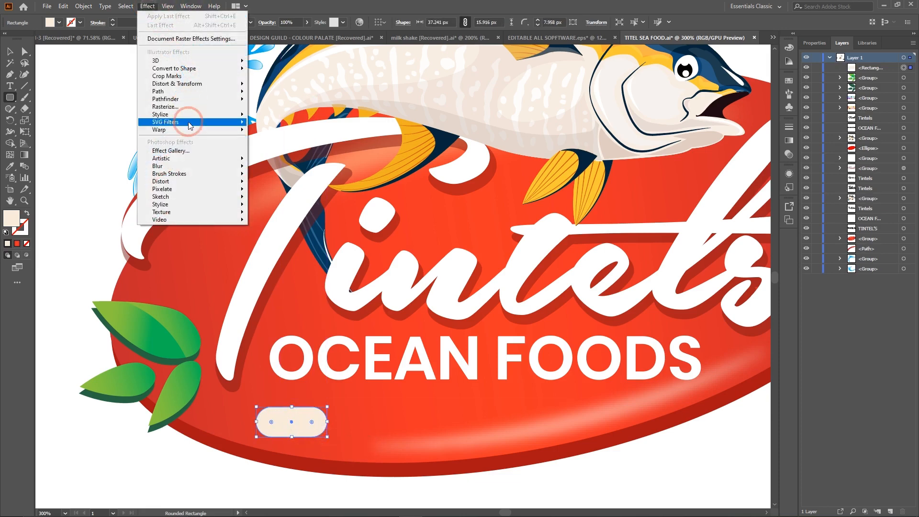
pyautogui.click(192, 167)
pyautogui.click(281, 167)
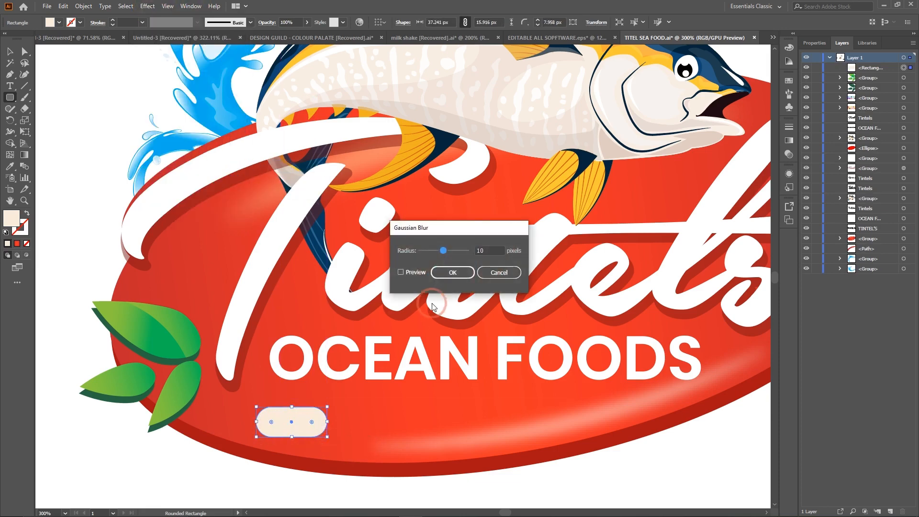
pyautogui.click(400, 272)
pyautogui.click(445, 275)
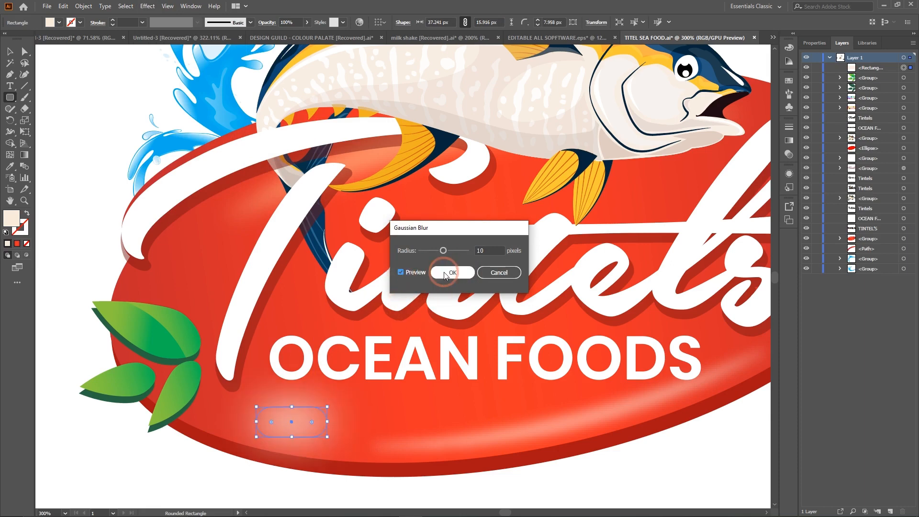
pyautogui.click(445, 251)
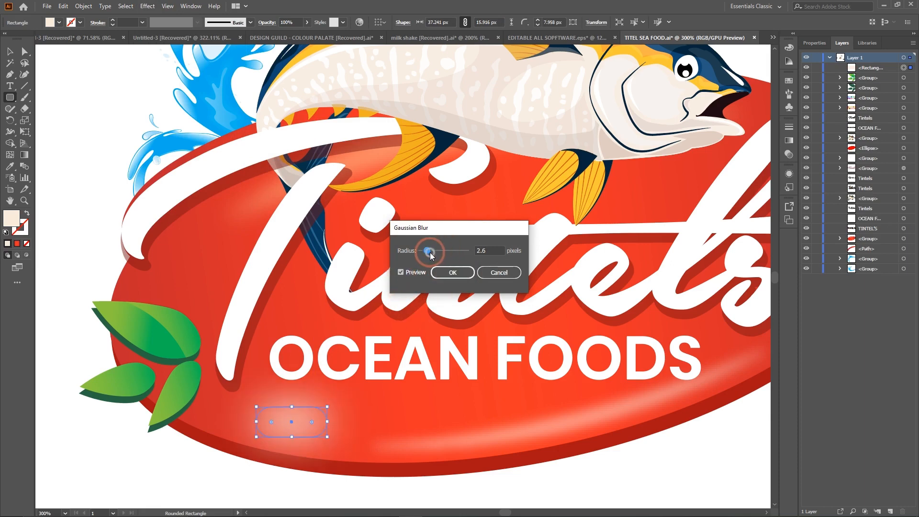
pyautogui.moveTo(430, 255); pyautogui.dragTo(445, 256)
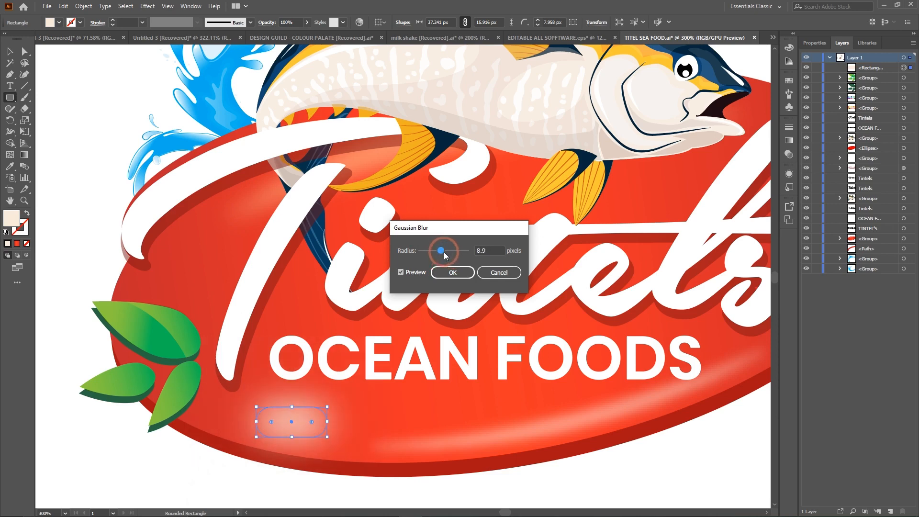
pyautogui.click(452, 272)
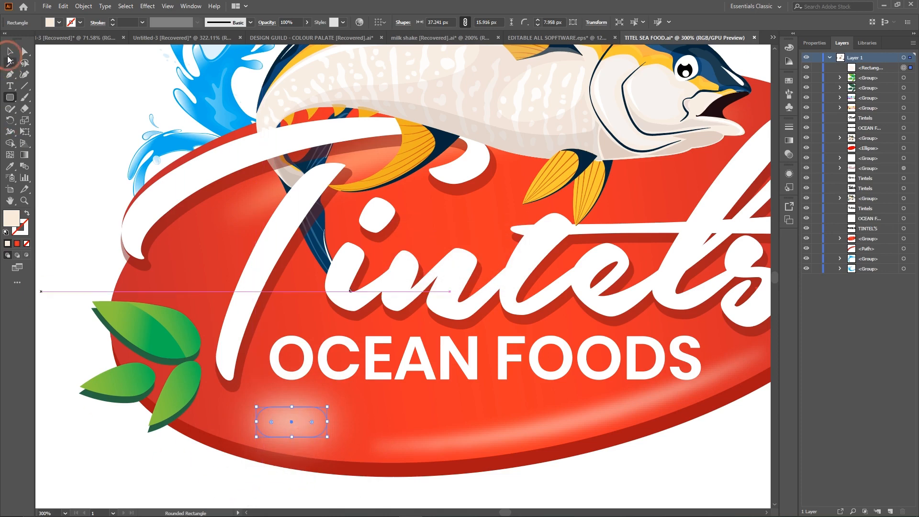
# Shrink the blurred cream shape to about 11 by 9 px and place it beside the existing highlight on the oval's lower edge
pyautogui.click(9, 49)
pyautogui.click(510, 435)
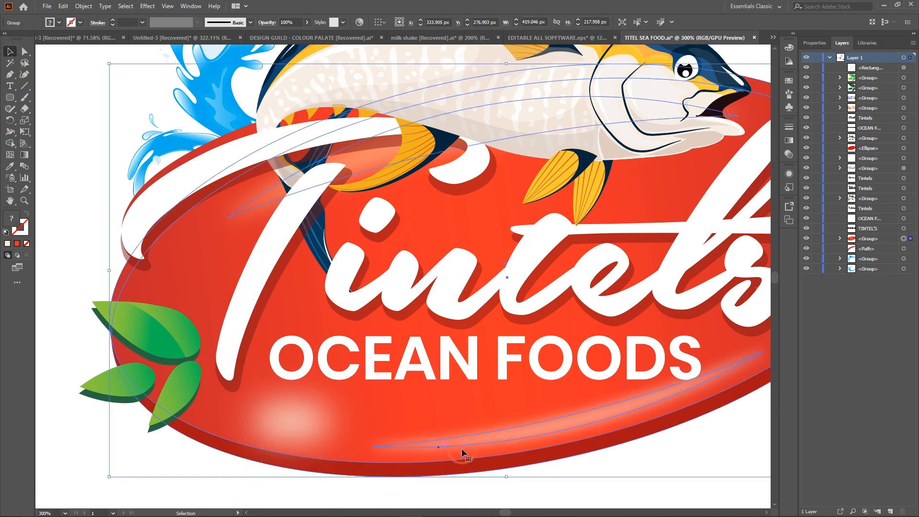
pyautogui.click(293, 423)
pyautogui.moveTo(329, 422); pyautogui.dragTo(336, 444)
pyautogui.click(85, 176)
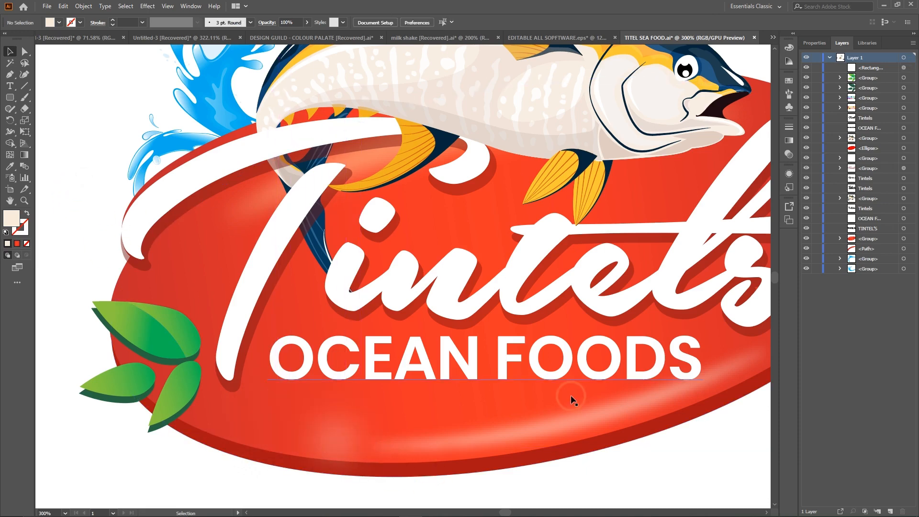
# Delete the small blurred highlight shape from the lower edge of the red oval
pyautogui.hotkey('ctrl', '0')
pyautogui.hotkey('ctrl', '1')
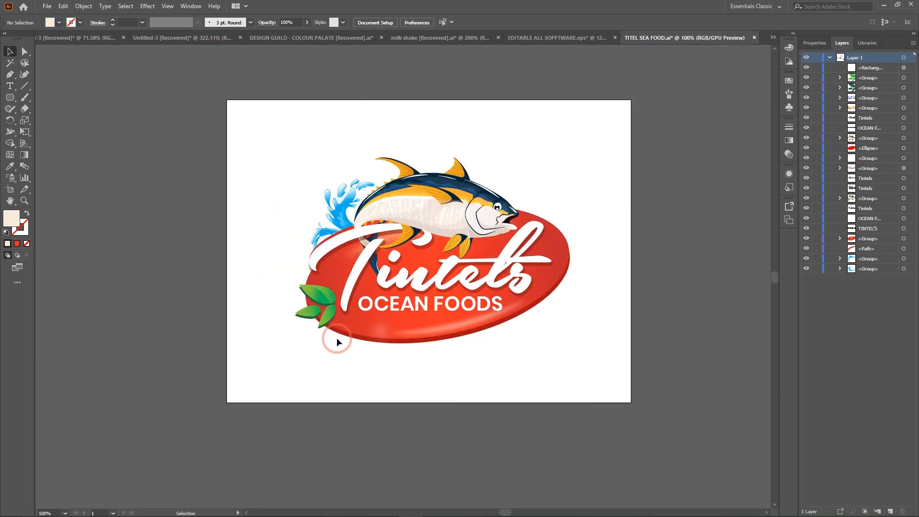
pyautogui.click(384, 328)
pyautogui.press('Delete')
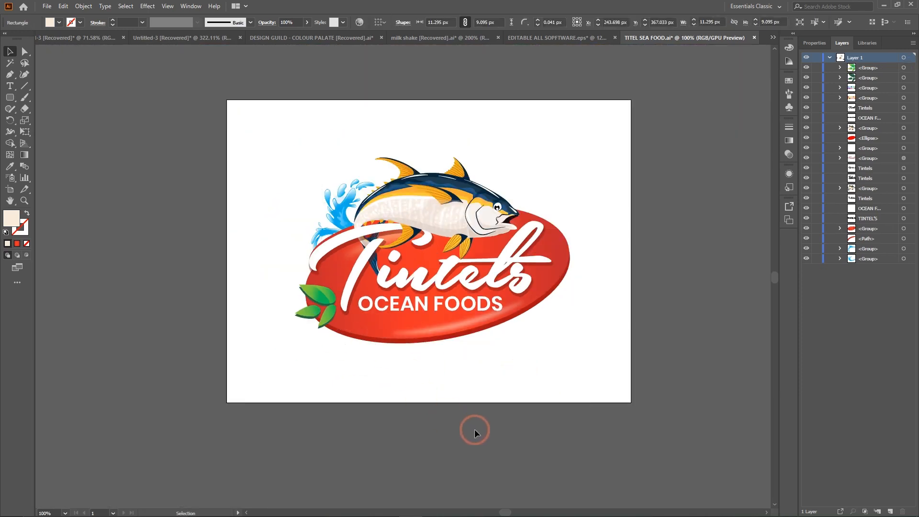
# Select the red oval group to examine its highlight shapes, and deselect it
pyautogui.click(436, 331)
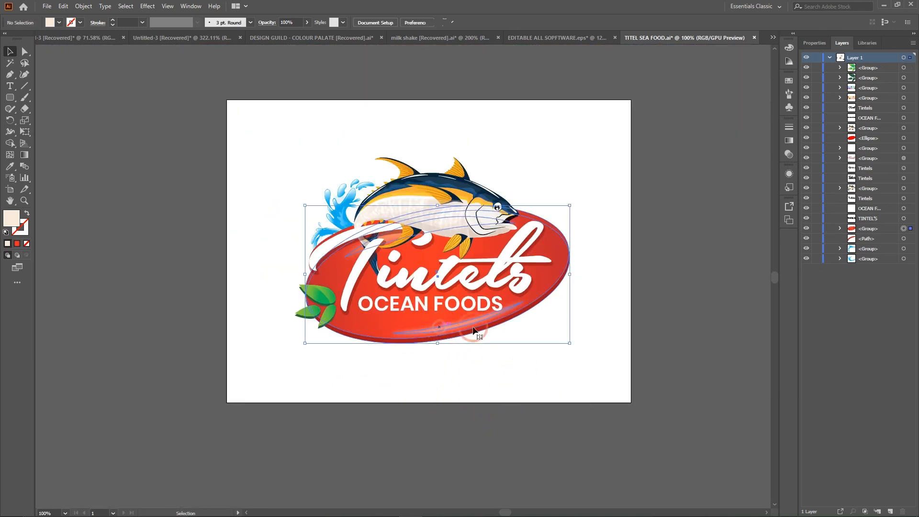
pyautogui.click(607, 231)
pyautogui.click(504, 369)
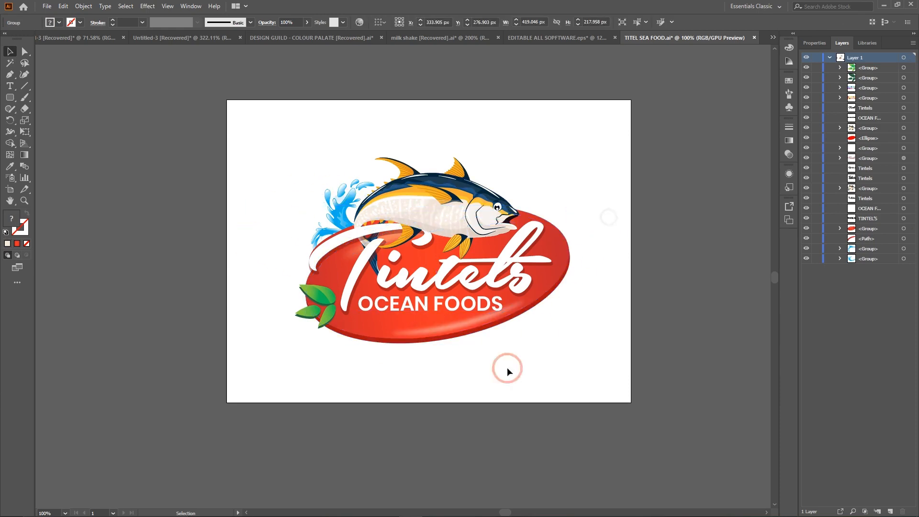
# Select the white Tintels lettering and the dark red shadow copy behind it to examine how they are layered
pyautogui.click(496, 273)
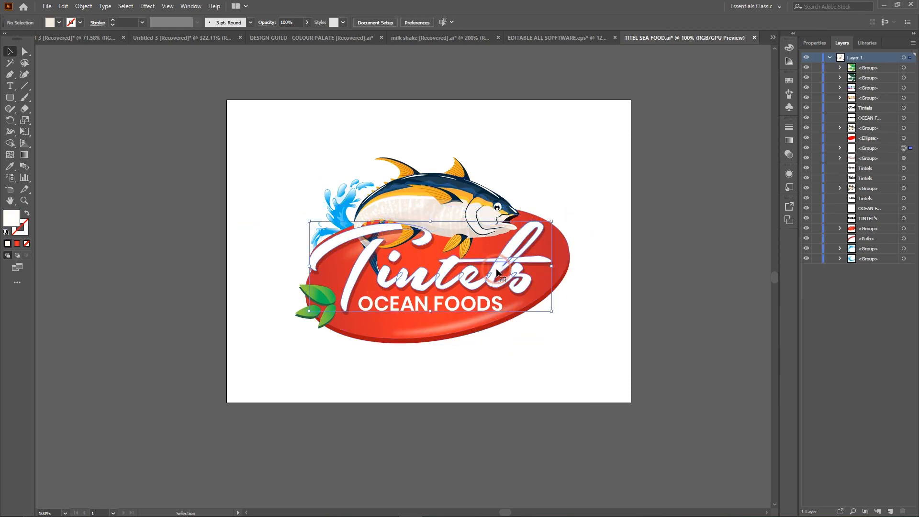
pyautogui.hotkey('ctrl', '=')
pyautogui.hotkey('ctrl', '=')
pyautogui.hotkey('ctrl', '=')
pyautogui.hotkey('ctrl', '=')
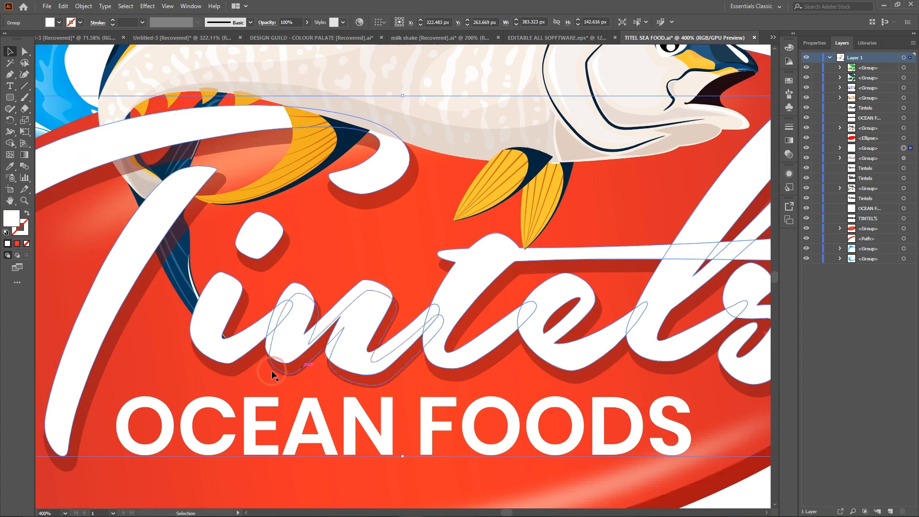
pyautogui.click(306, 388)
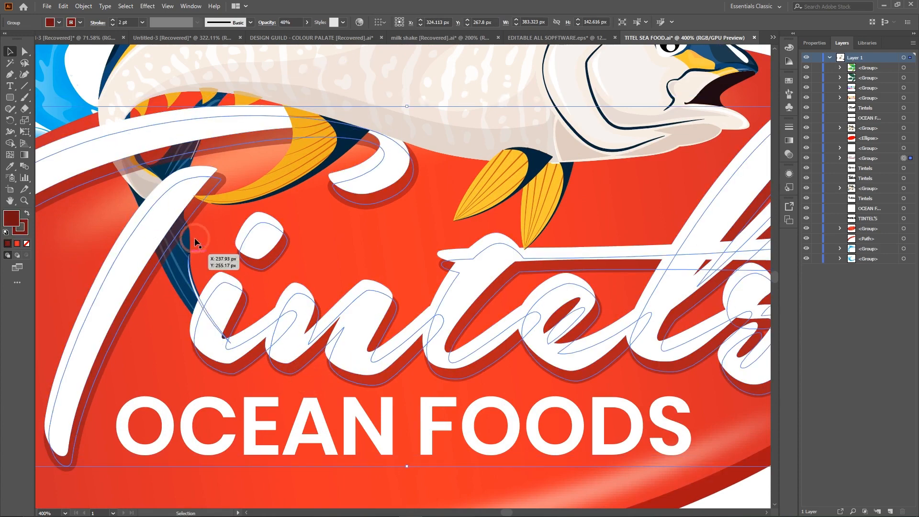
pyautogui.click(296, 341)
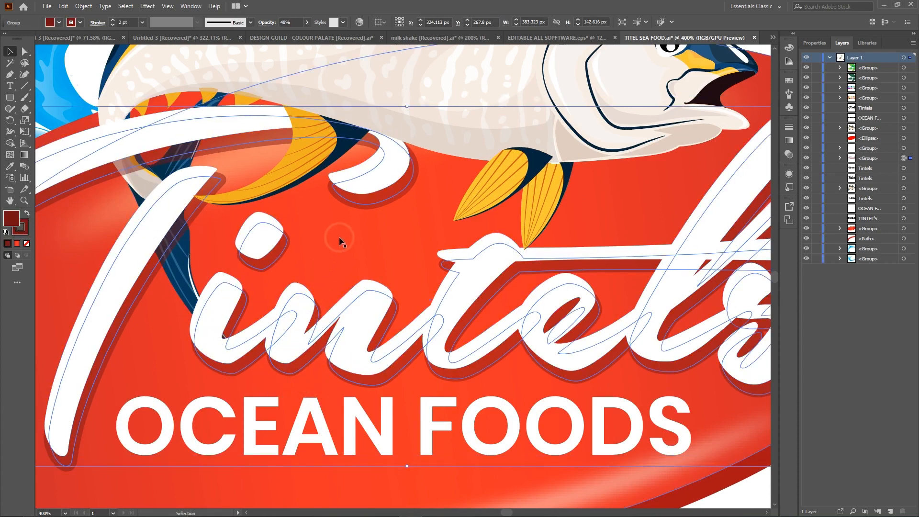
# Move the white Tintels lettering and its dark red shadow copy apart, and undo both moves
pyautogui.click(395, 244)
pyautogui.moveTo(359, 333); pyautogui.dragTo(389, 181)
pyautogui.moveTo(447, 332); pyautogui.dragTo(212, 421)
pyautogui.moveTo(304, 358); pyautogui.dragTo(305, 358)
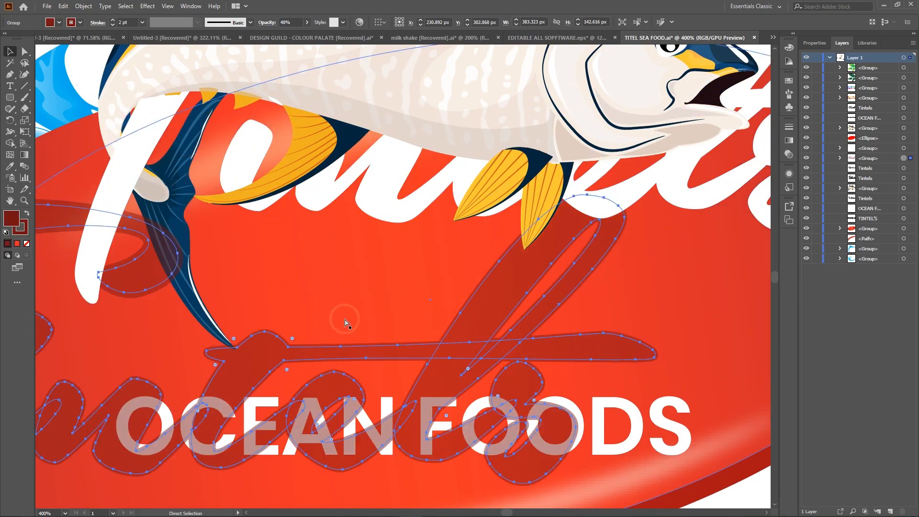
pyautogui.hotkey('ctrl', 'z')
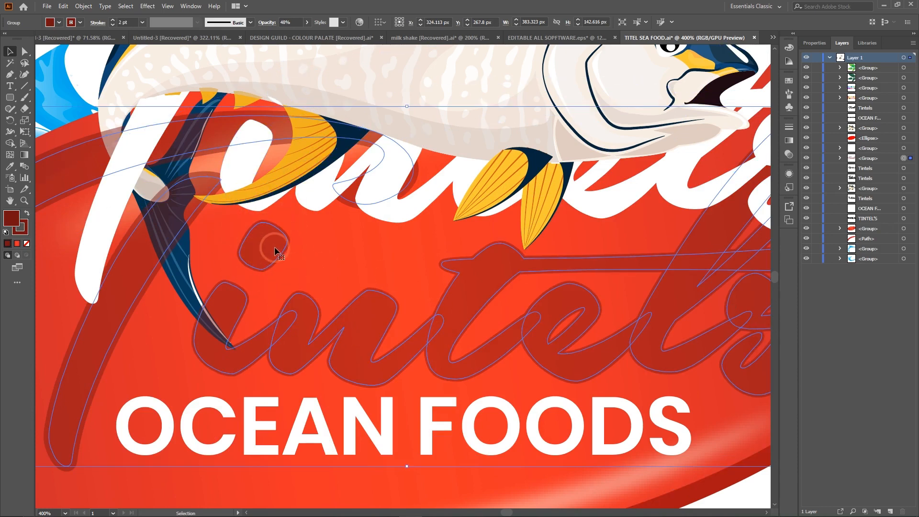
pyautogui.hotkey('ctrl', 'z')
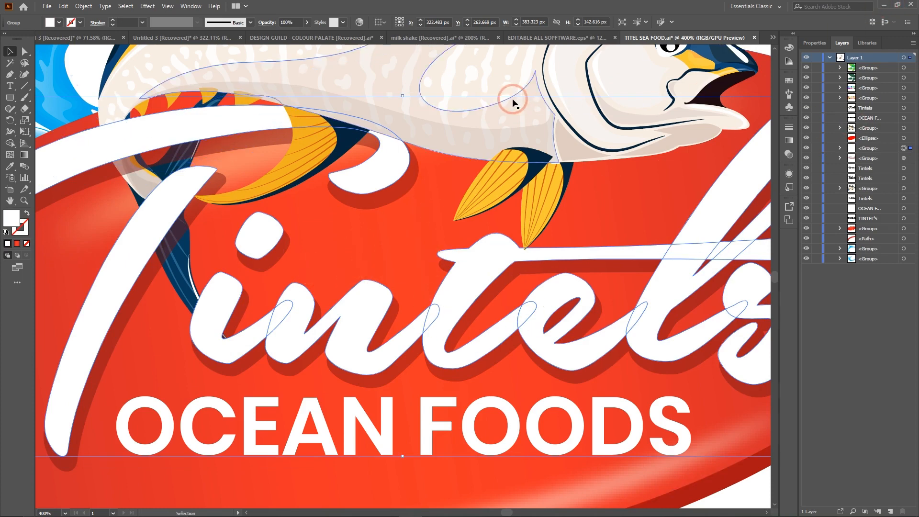
# Switch to the milk shake document with the Shakes & Bitez badge
pyautogui.click(503, 38)
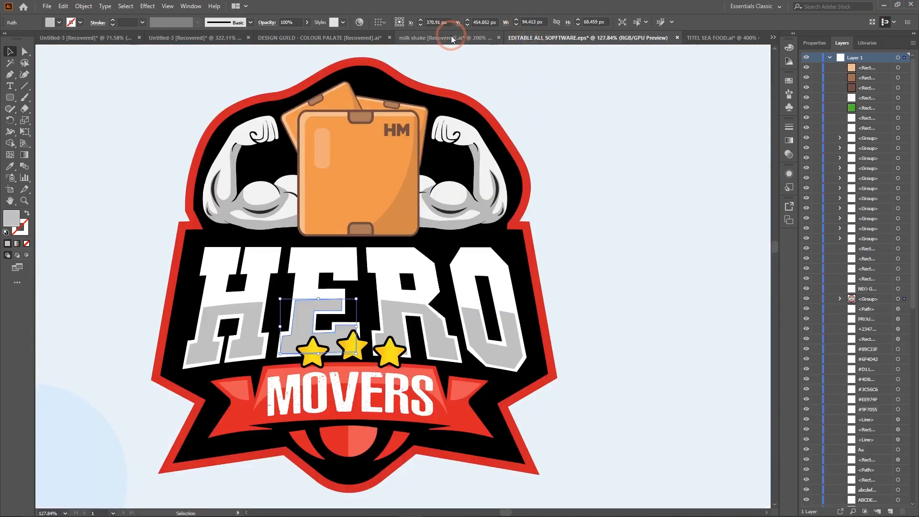
pyautogui.click(447, 37)
pyautogui.scroll(-1, 596, 310)
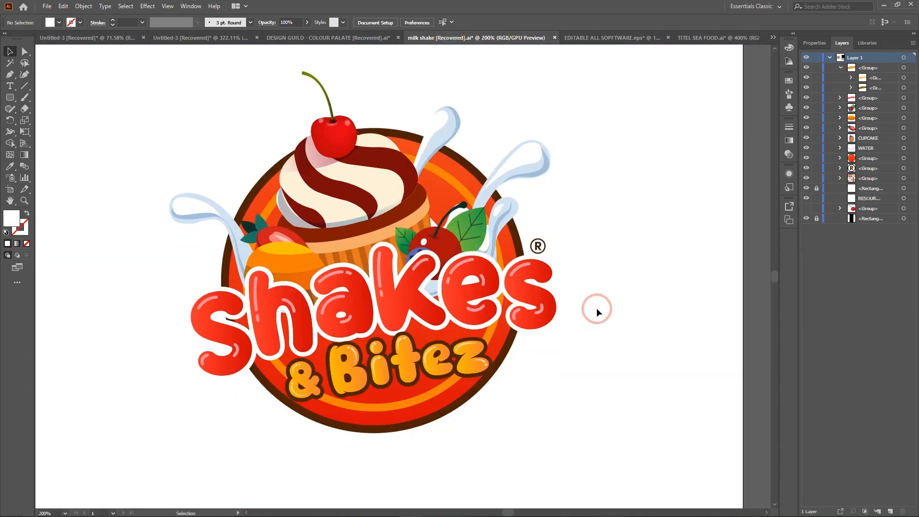